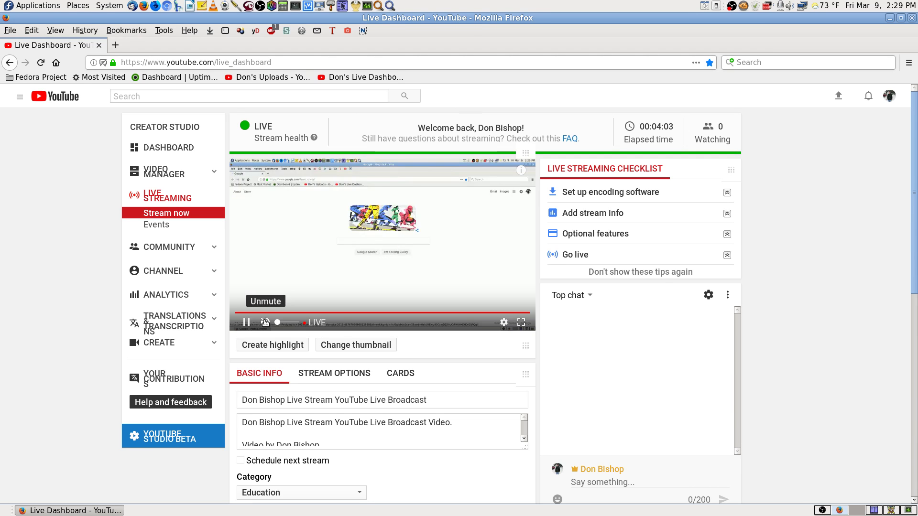
Step: Pause the YouTube live preview, close Firefox and switch to the Krusader workspace
click(267, 322)
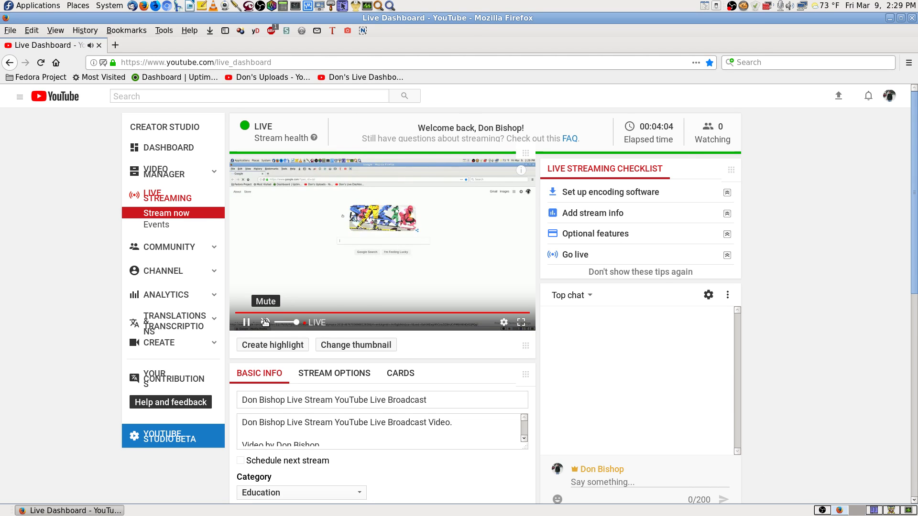
click(504, 229)
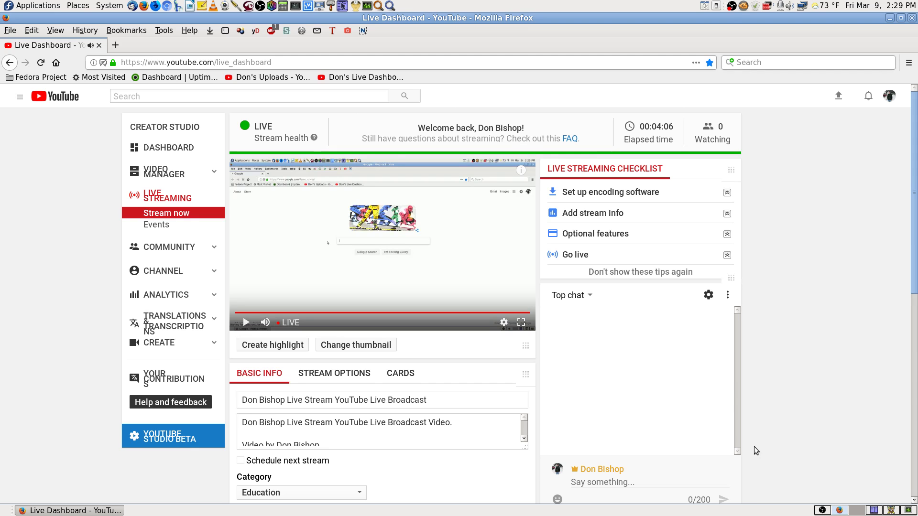
click(823, 511)
click(844, 511)
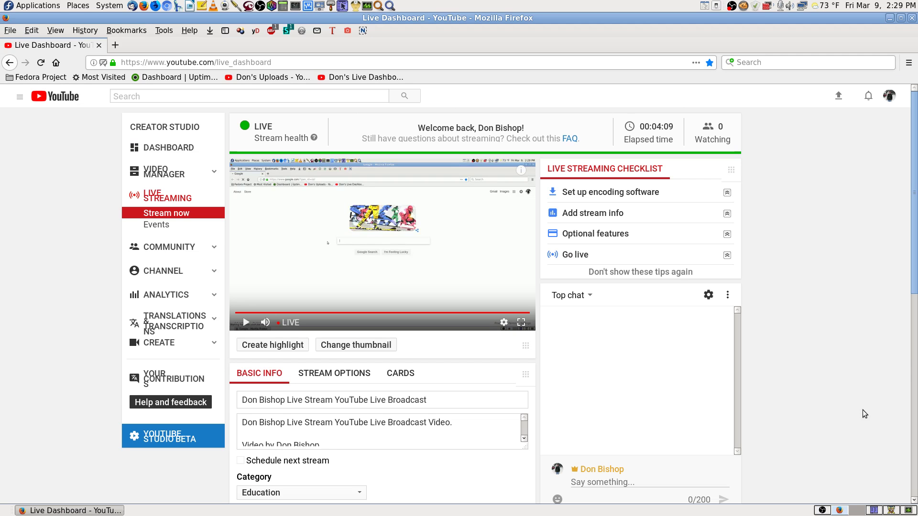
click(912, 19)
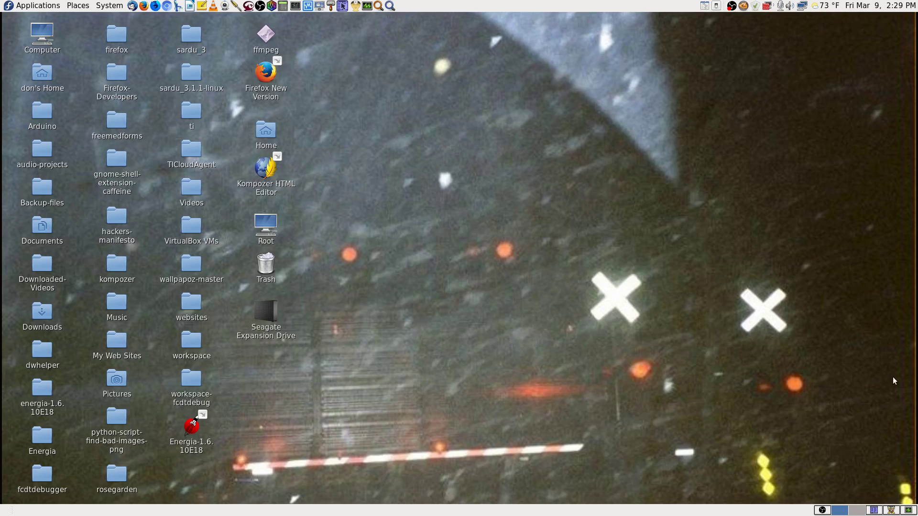
click(877, 511)
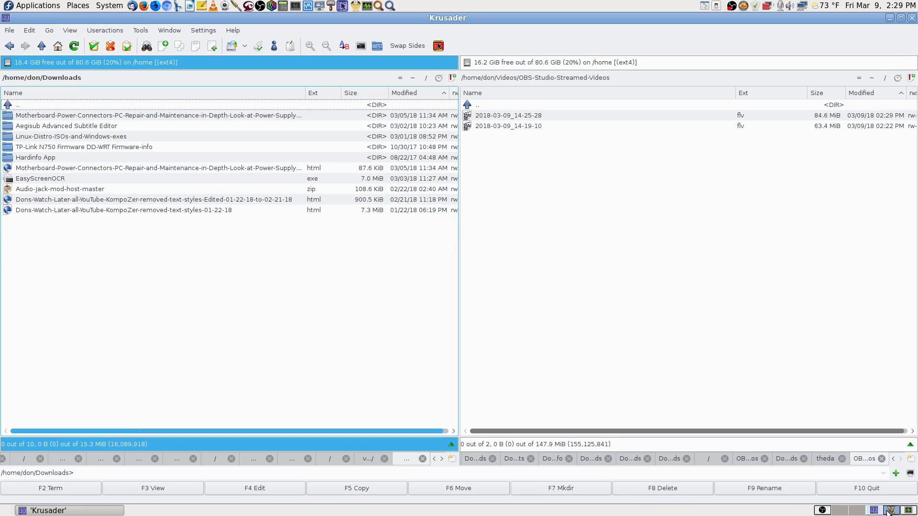
Step: Check Yum Extender and Krusader, then move to an empty desktop workspace
click(873, 511)
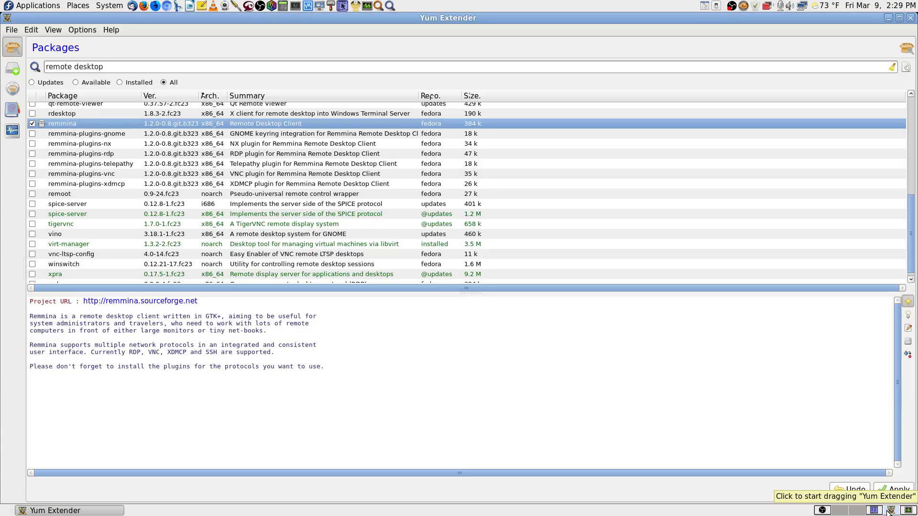
click(875, 510)
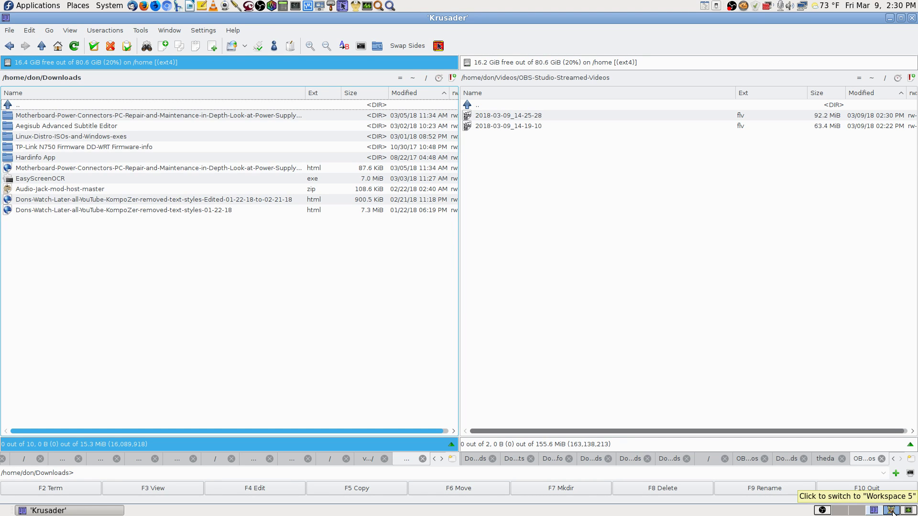
click(863, 514)
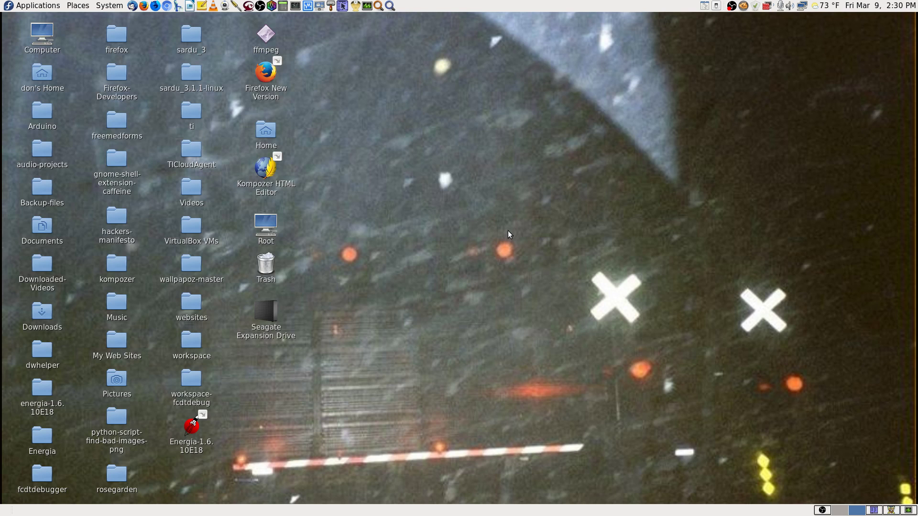
Step: Search Application Finder for 'remote' and compare TigerVNC Viewer, Remote Viewer and Remote Desktop Viewer
click(389, 6)
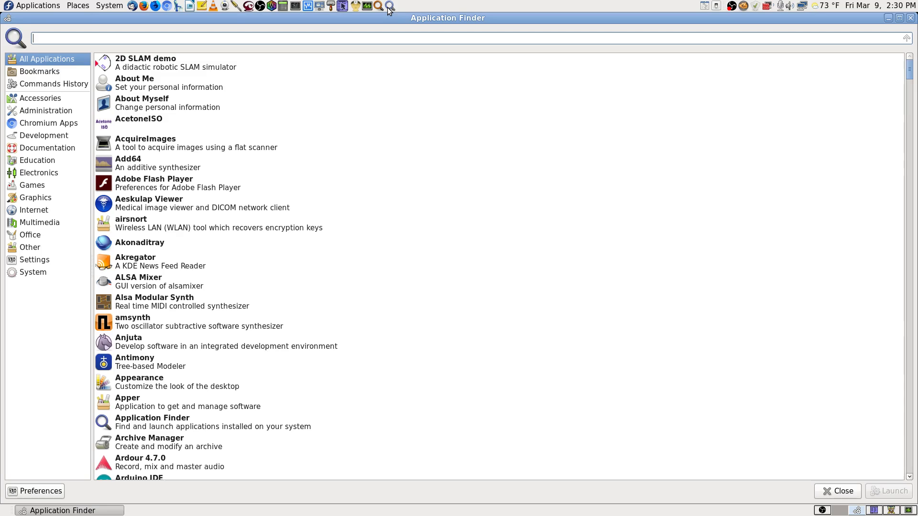
text(remote)
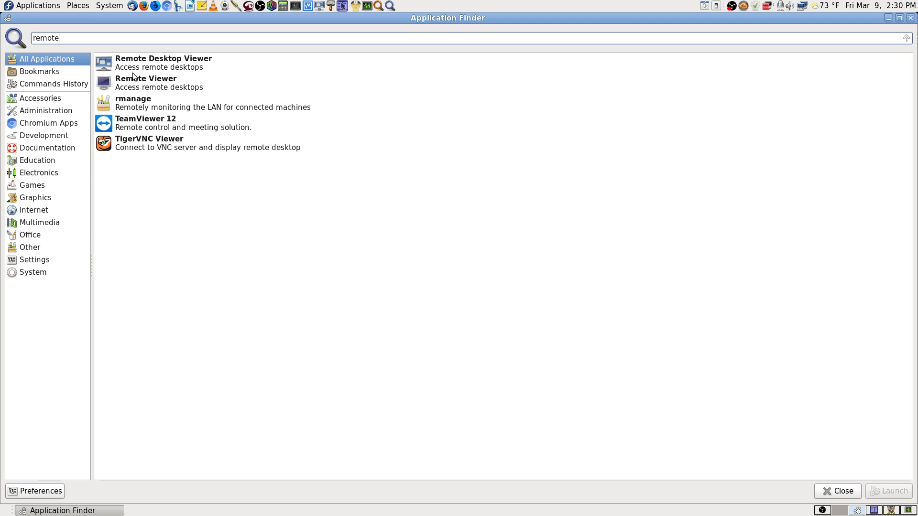
mouse_move(133, 72)
mouse_move(203, 67)
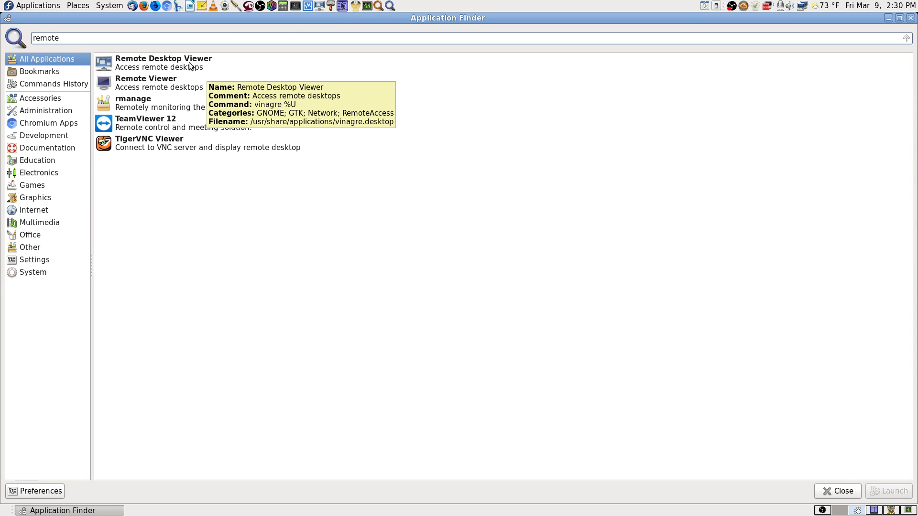
click(188, 62)
click(165, 143)
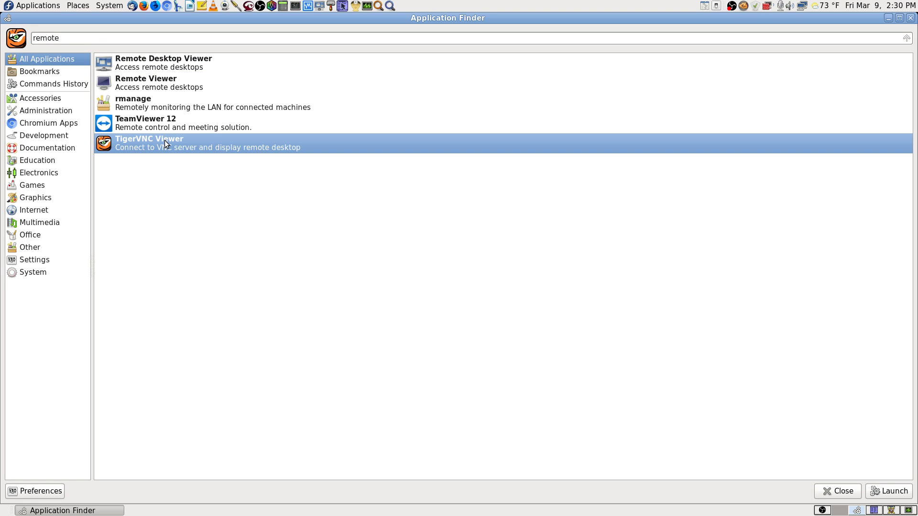
click(172, 87)
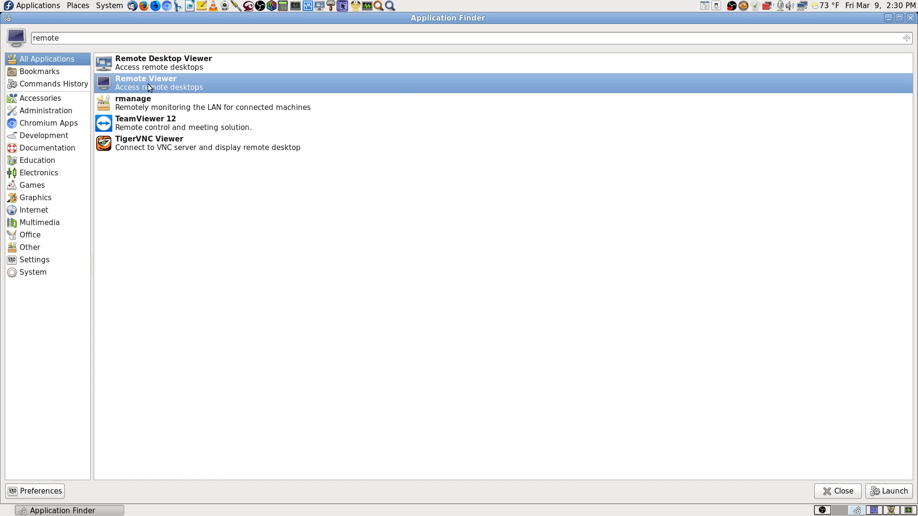
mouse_move(185, 84)
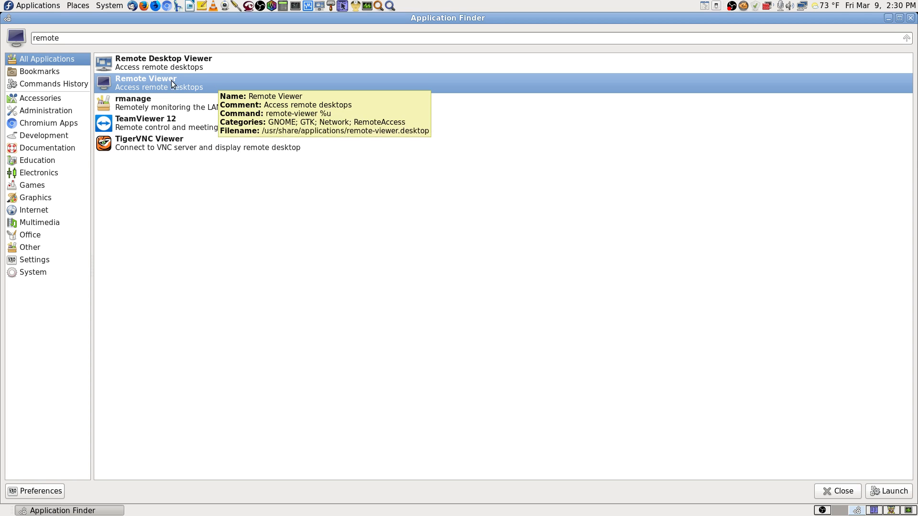
click(177, 58)
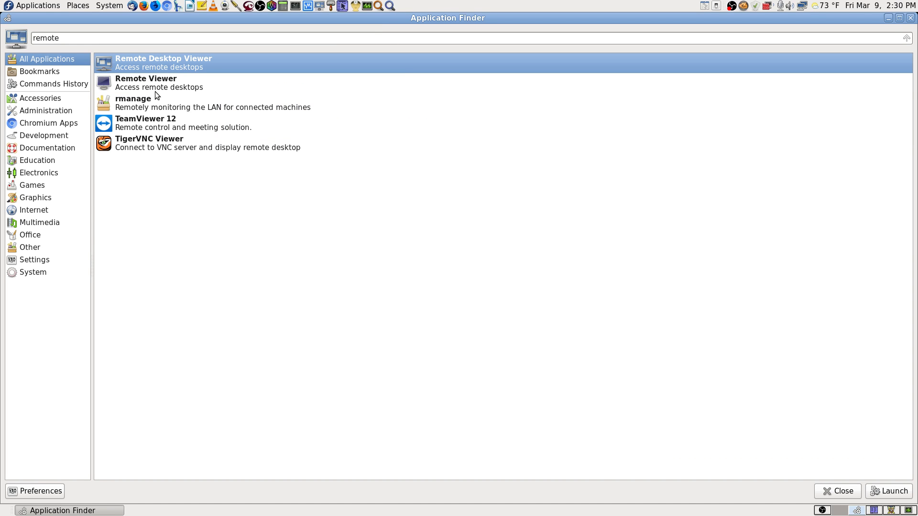
click(156, 90)
click(175, 62)
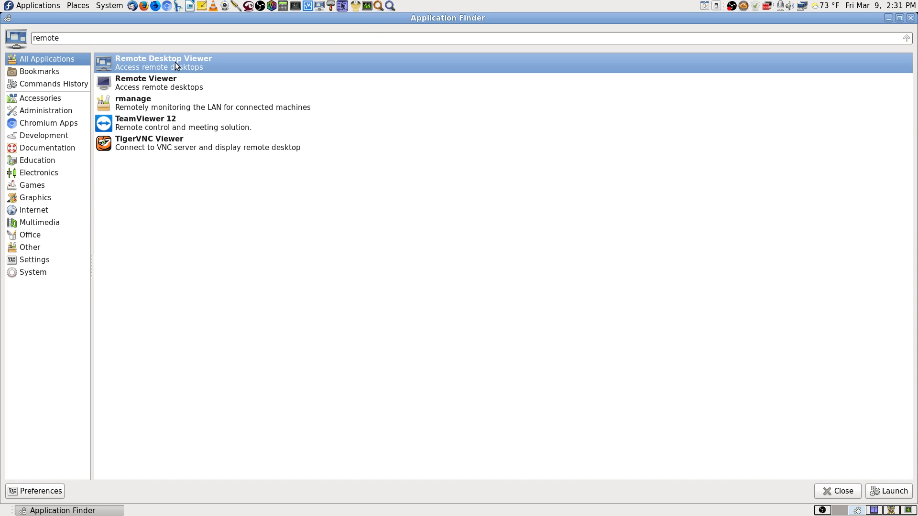
click(180, 87)
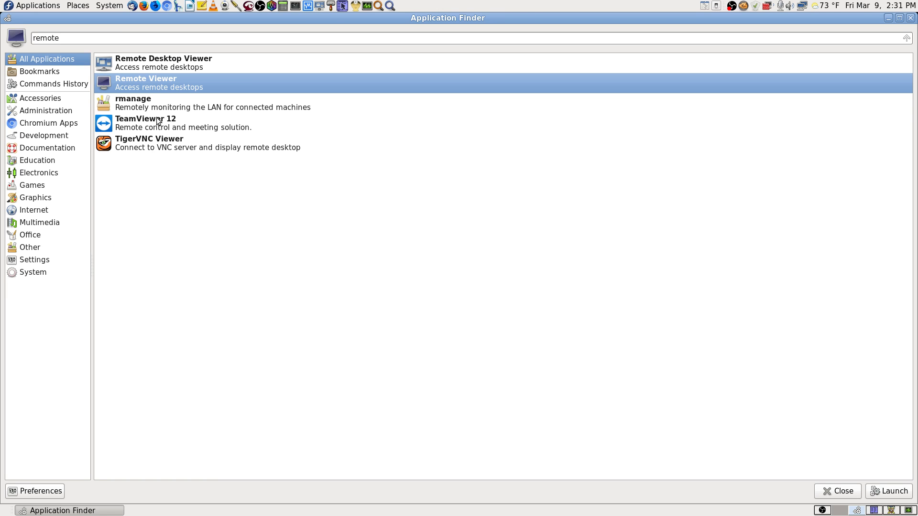
Step: Replace the search query with 'kr'
click(120, 37)
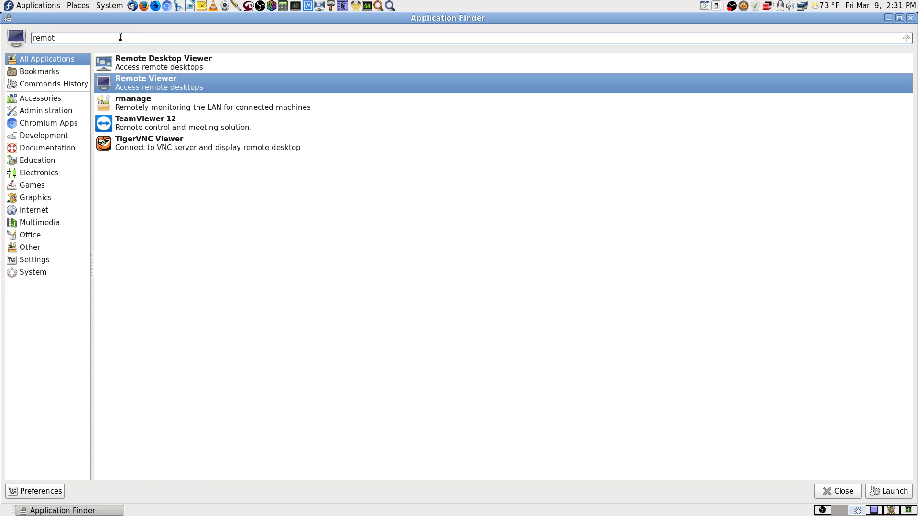
key(BackSpace)
key(BackSpace)
key(BackSpace)
key(BackSpace)
key(BackSpace)
key(BackSpace)
text(k)
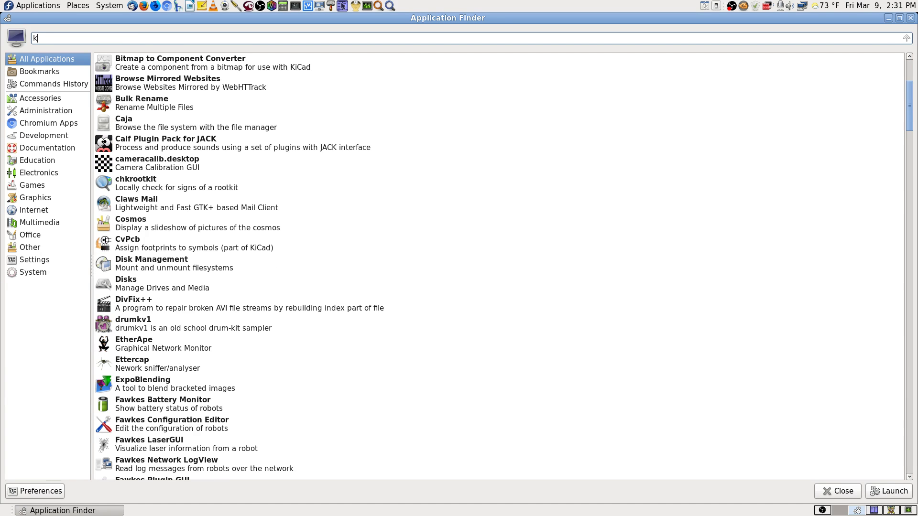
text(r)
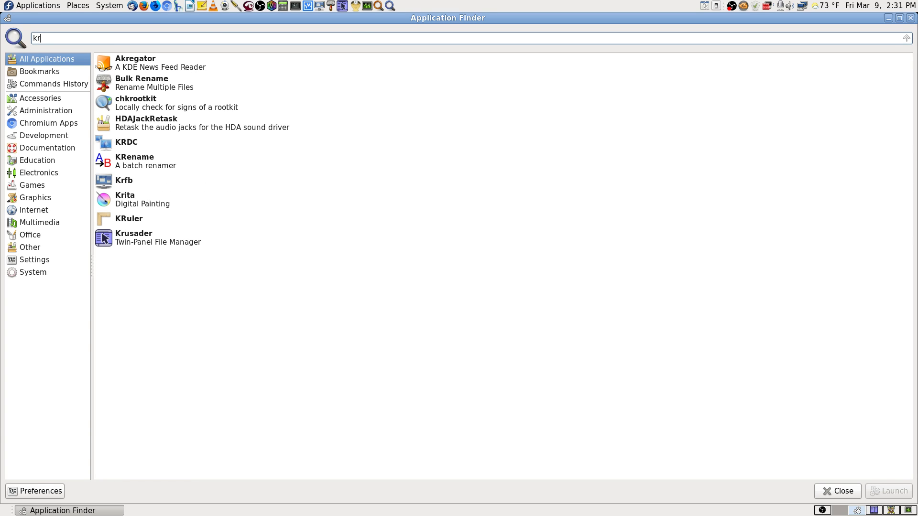
Step: Select Krfb, then KRDC, and view KRDC's info tooltip
click(139, 186)
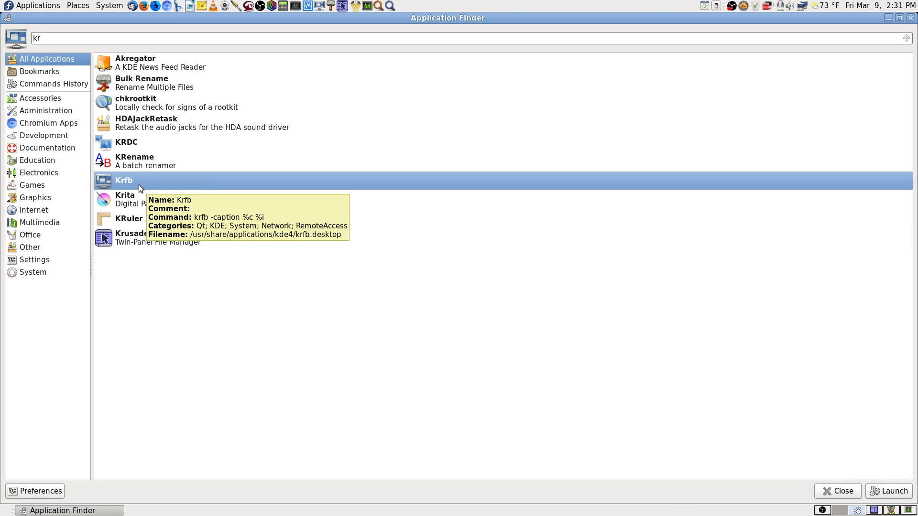
click(147, 141)
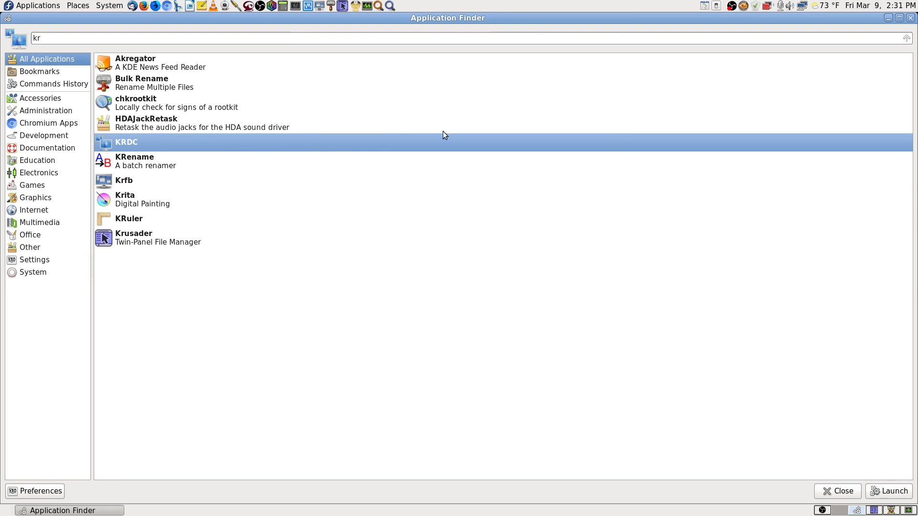
mouse_move(267, 143)
Step: Close Application Finder and launch KRDC from the applications menu
click(911, 18)
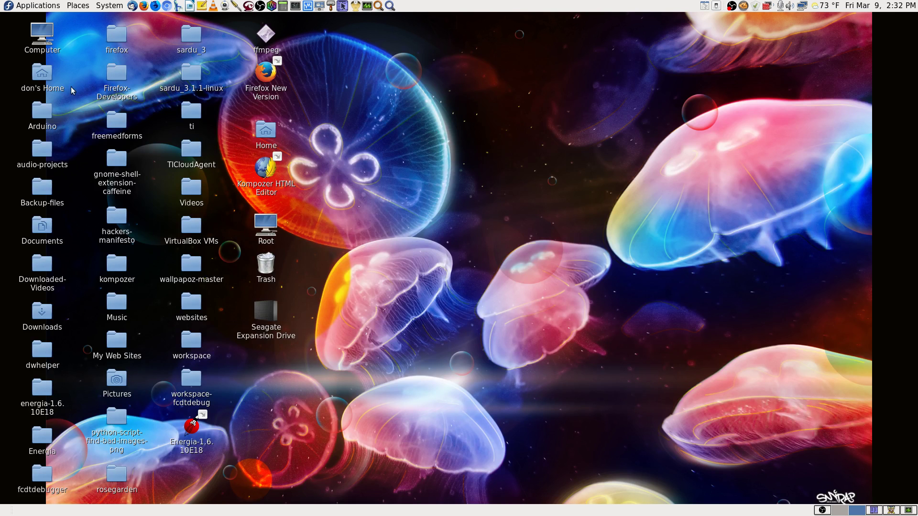
click(19, 8)
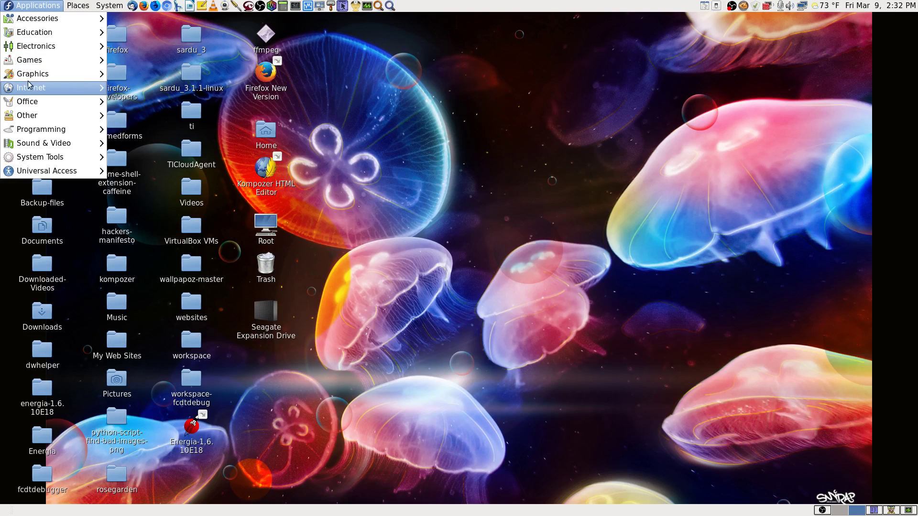
mouse_move(32, 88)
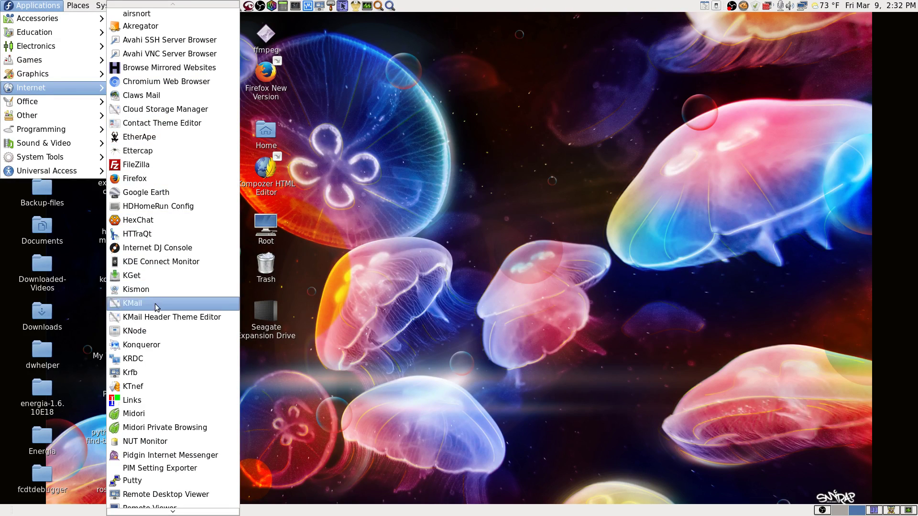
click(175, 358)
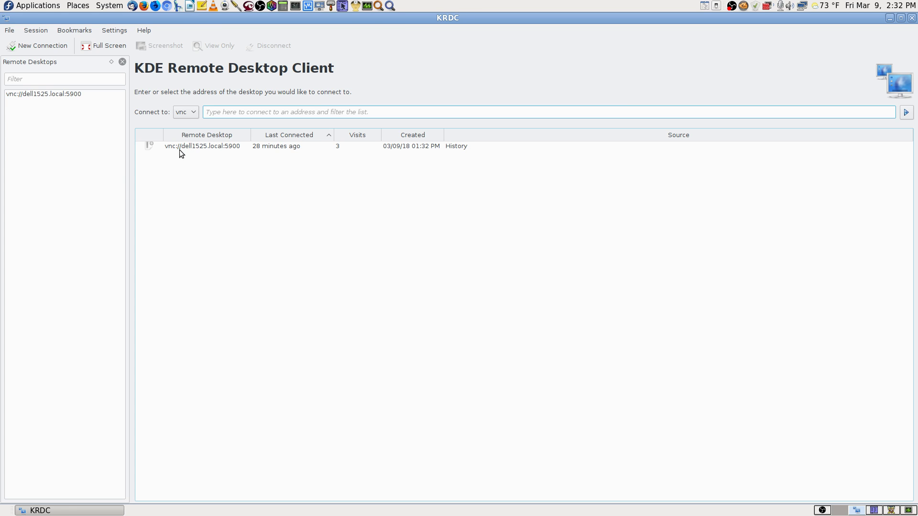
Step: Select the saved vnc://dell1525.local:5900 entry in KRDC's connection history
key(Tab)
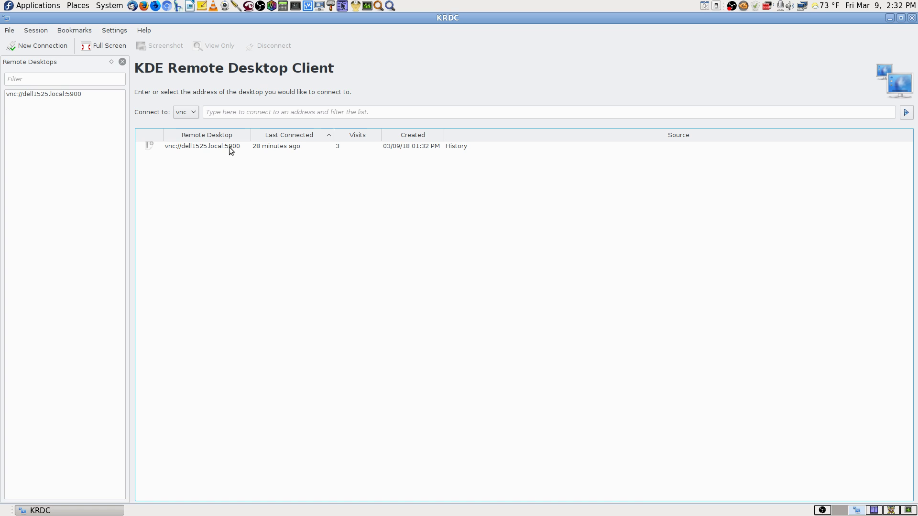
click(193, 112)
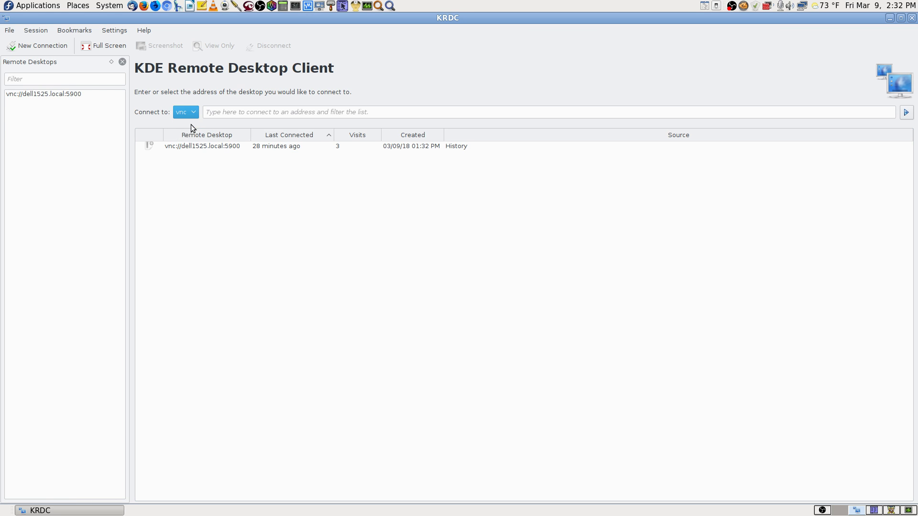
click(205, 147)
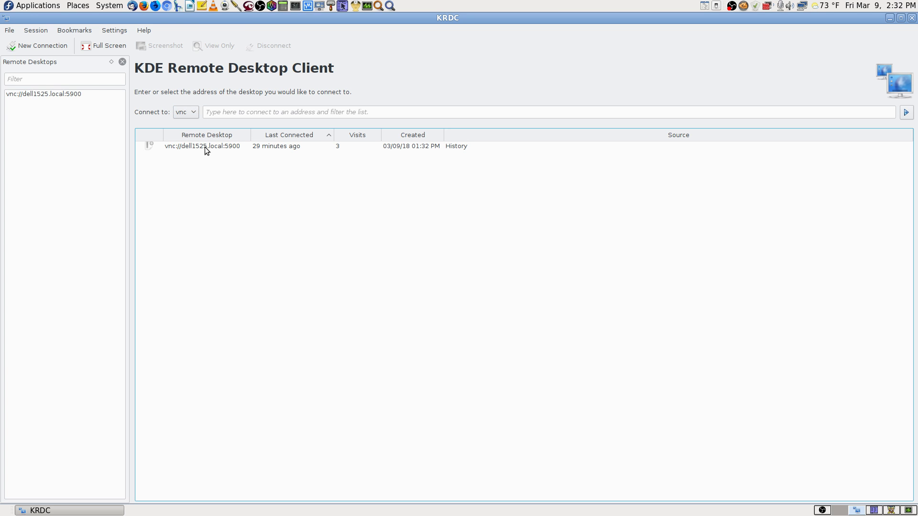
Step: Connect to dell1525.local:5900 using High Quality (LAN, direct connection)
double_click(207, 145)
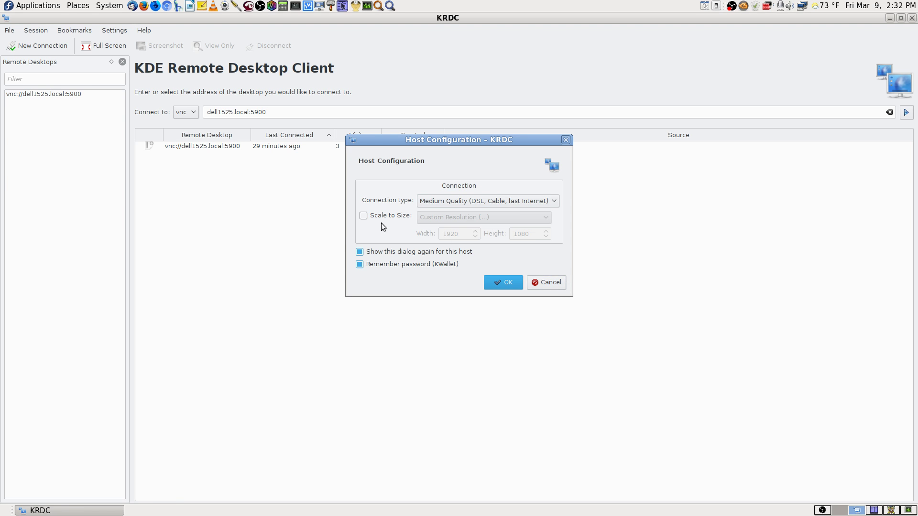
click(472, 201)
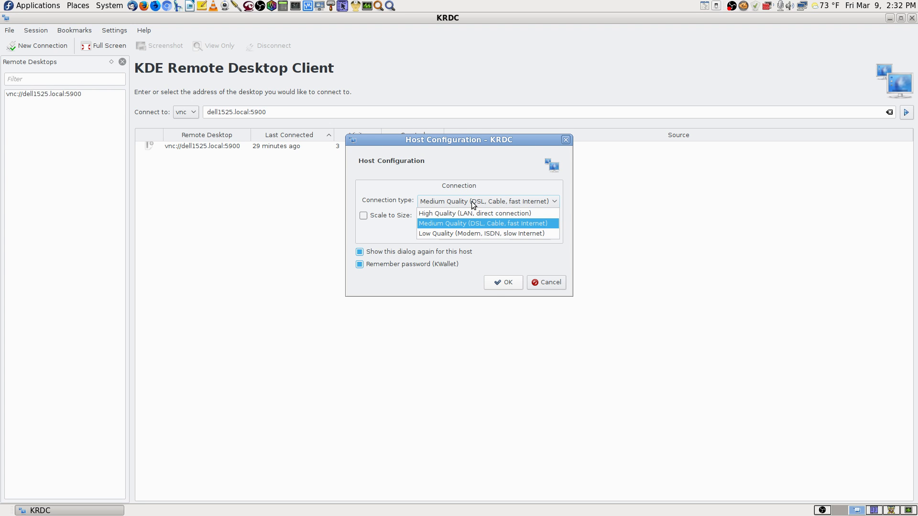
click(534, 216)
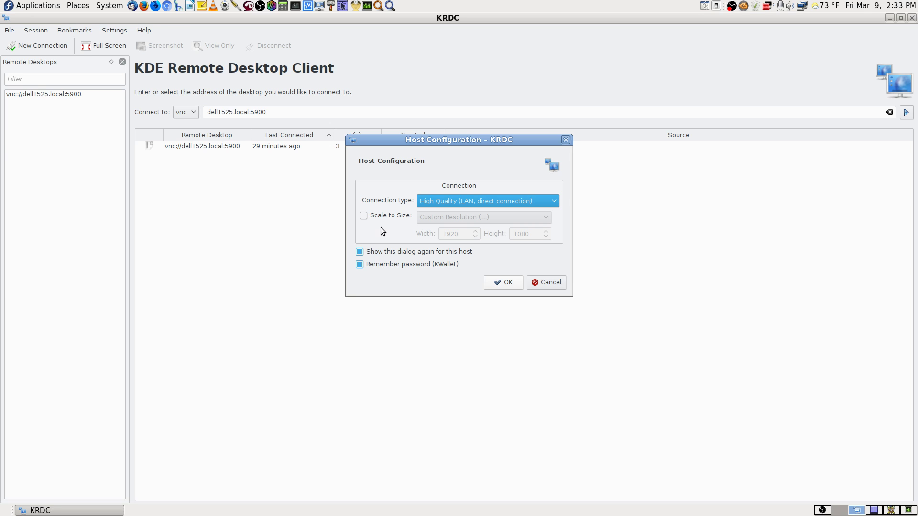
click(504, 281)
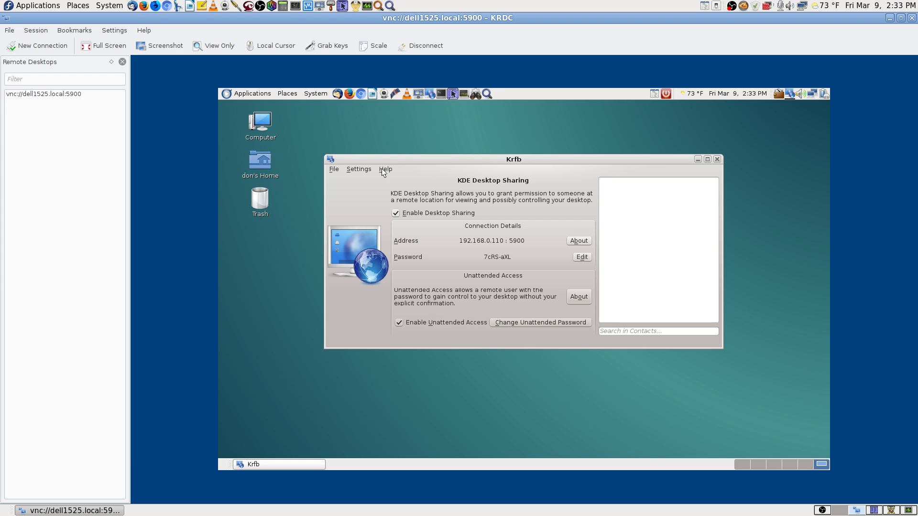
Step: Toggle full screen on and off, then disconnect from dell1525.local and close KRDC
click(103, 46)
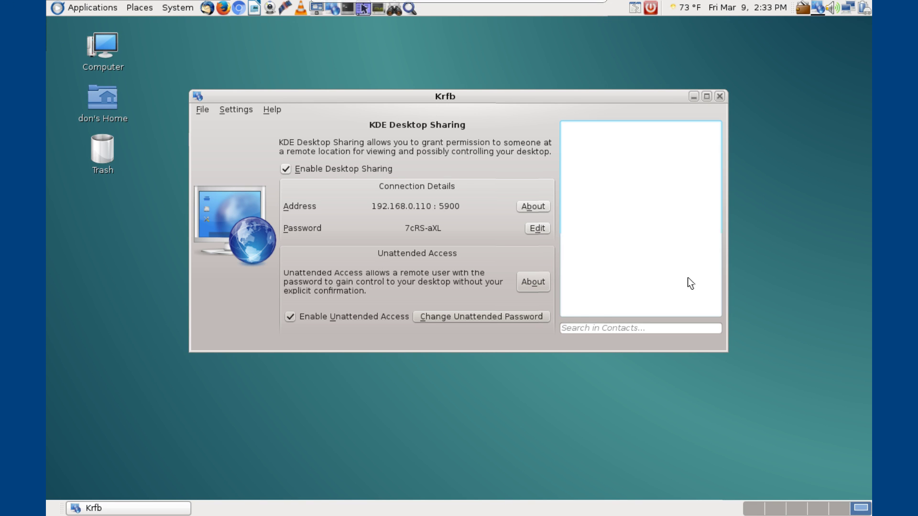
mouse_move(441, 4)
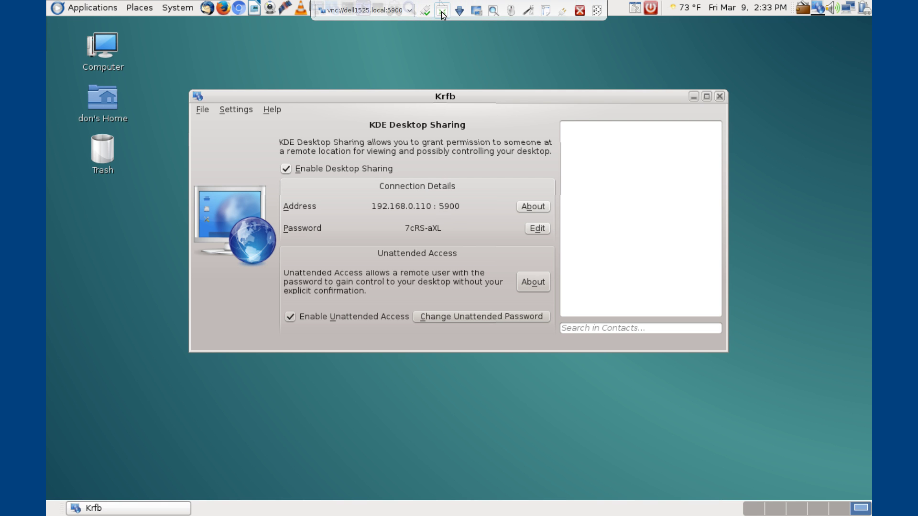
click(441, 10)
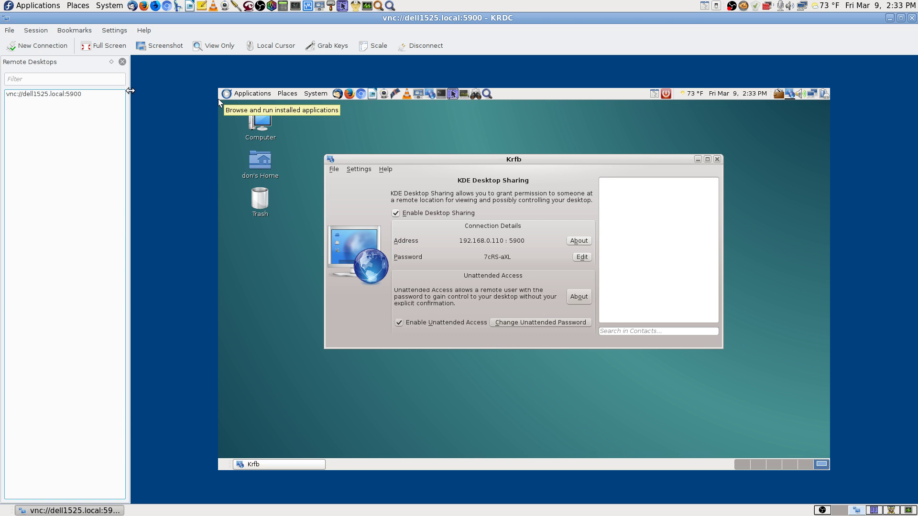
click(426, 51)
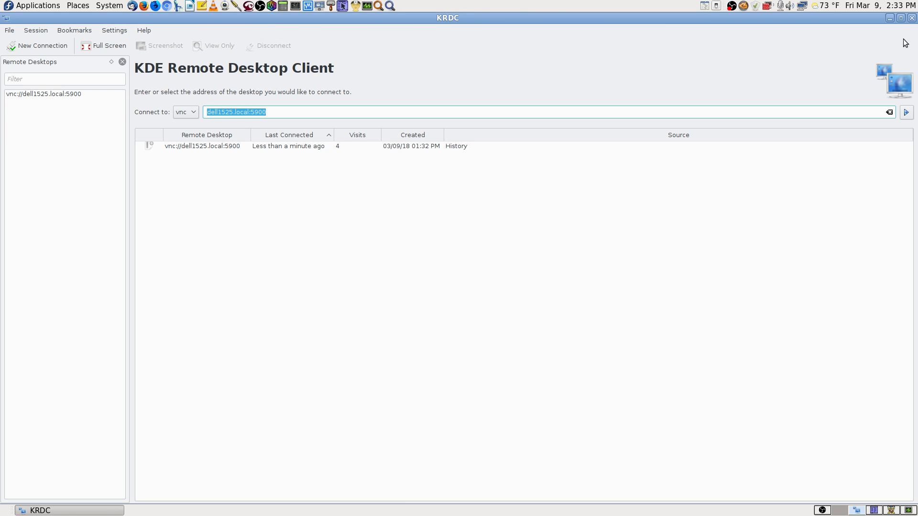
click(913, 19)
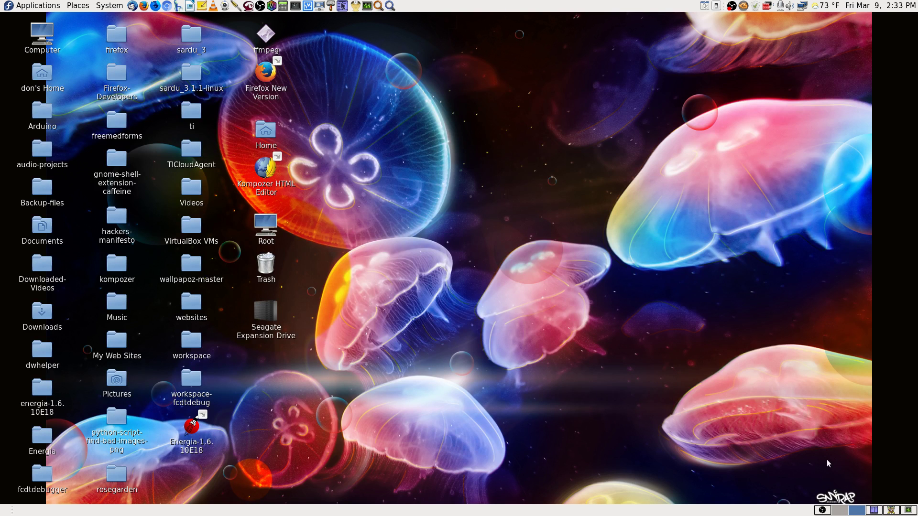
Step: Switch to the pager workspace holding Yum Extender
click(874, 509)
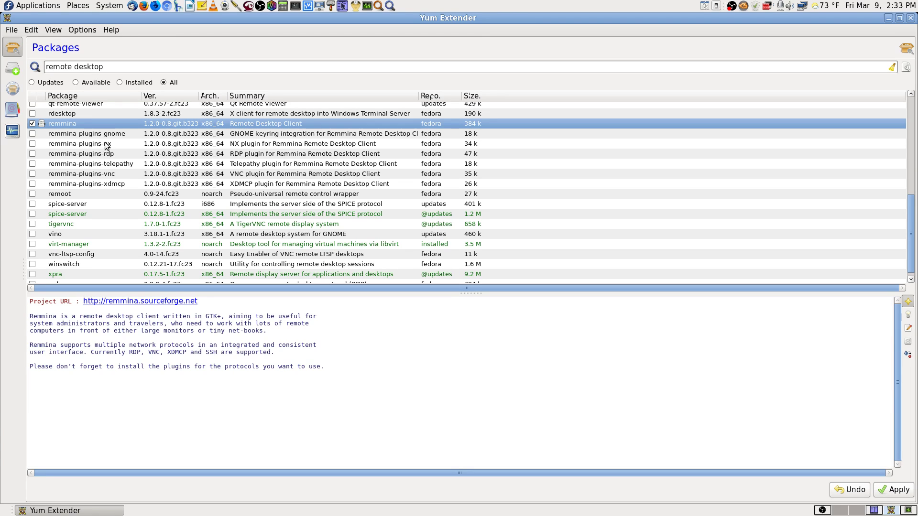
Step: Read the remmina, remmina-plugins-gnome, -vnc, -xdmcp and remoot package descriptions
click(122, 134)
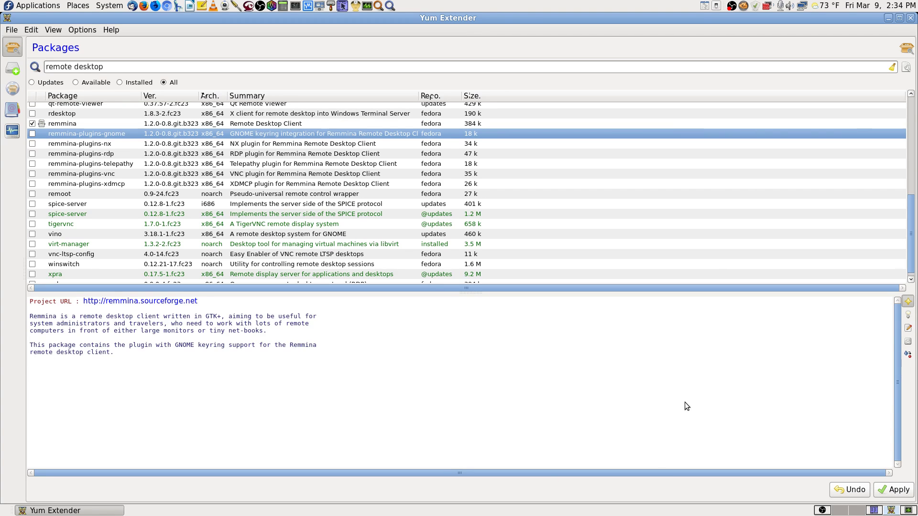
key(Up)
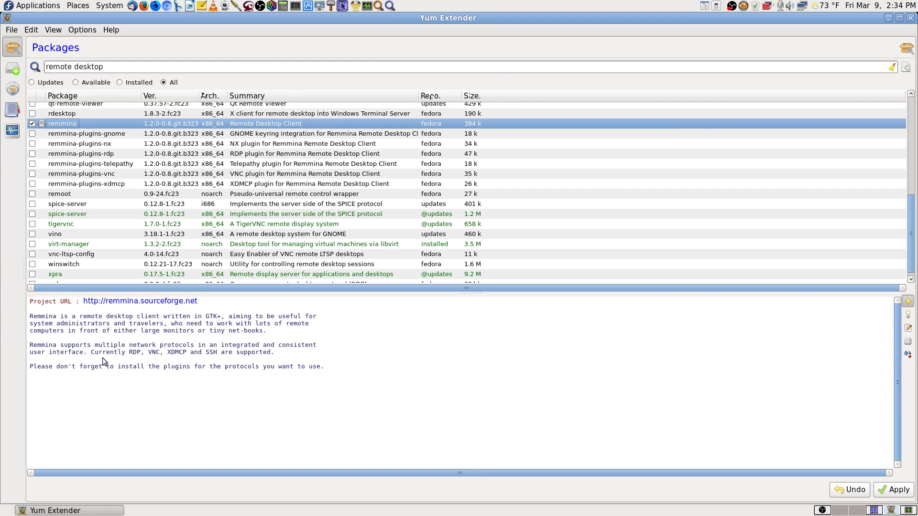
click(257, 136)
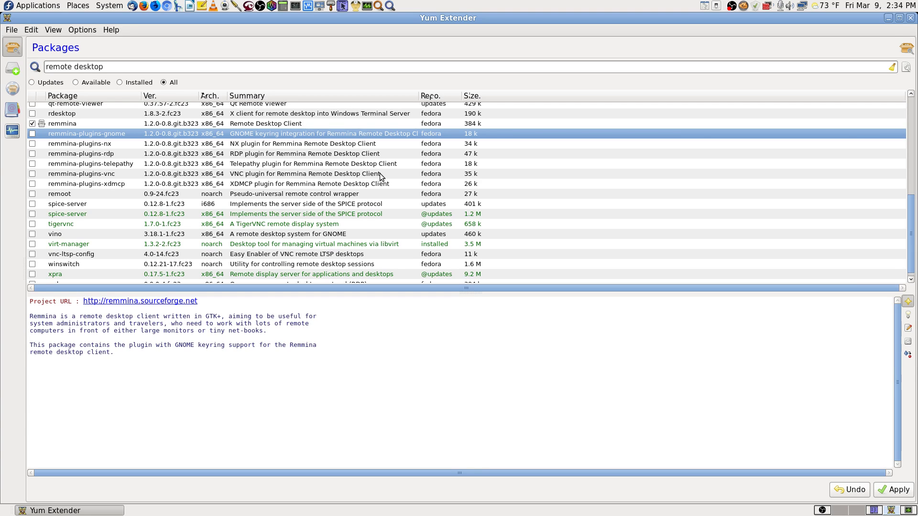
click(302, 177)
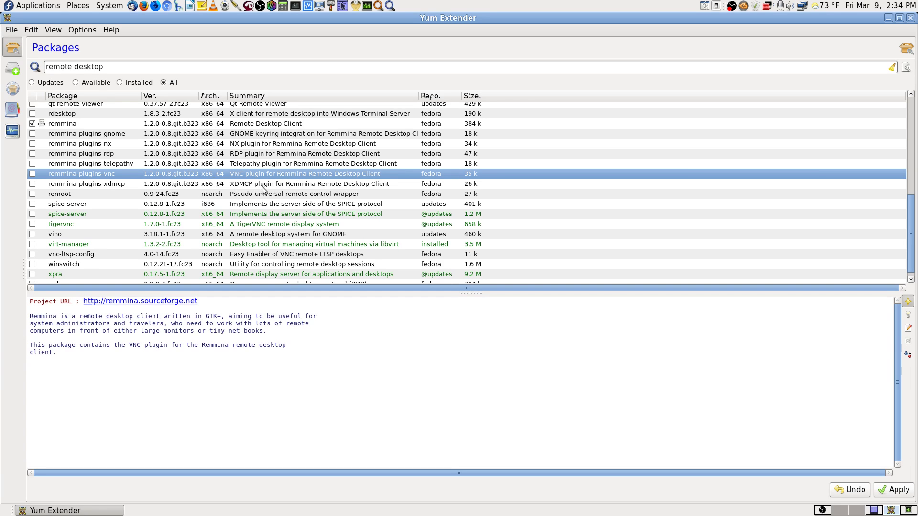
click(283, 184)
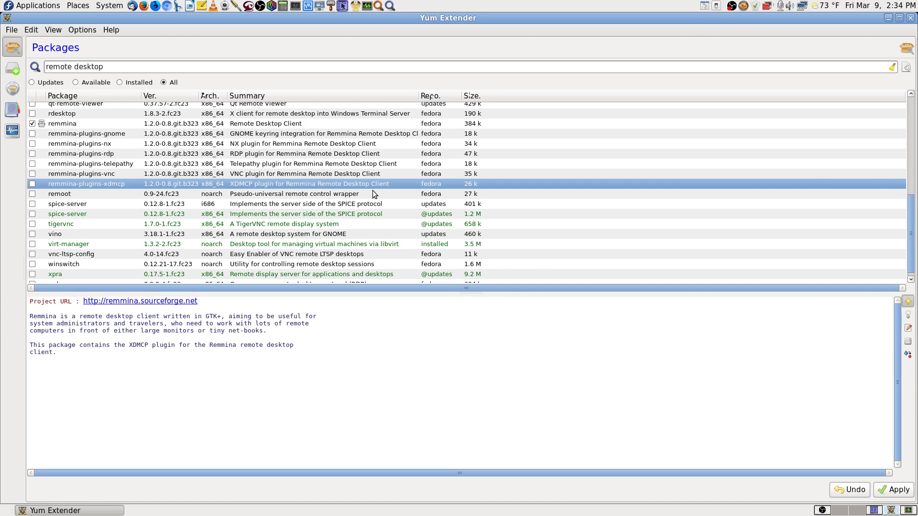
click(287, 197)
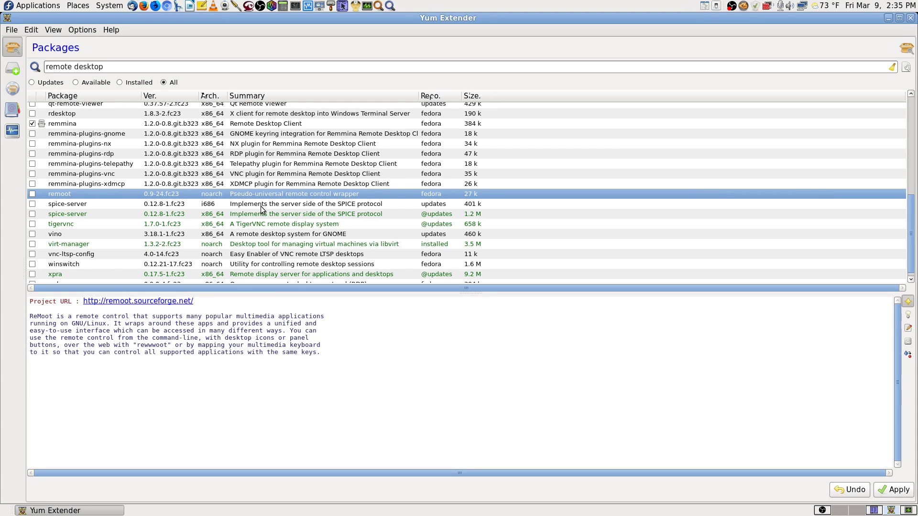
Step: Read the x86_64 spice-server and vino 3.18.1 package descriptions
click(238, 218)
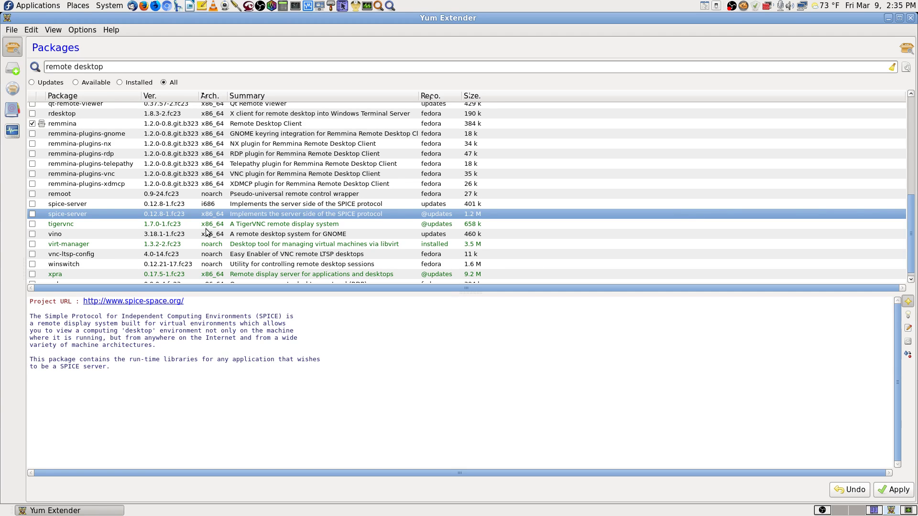
click(247, 236)
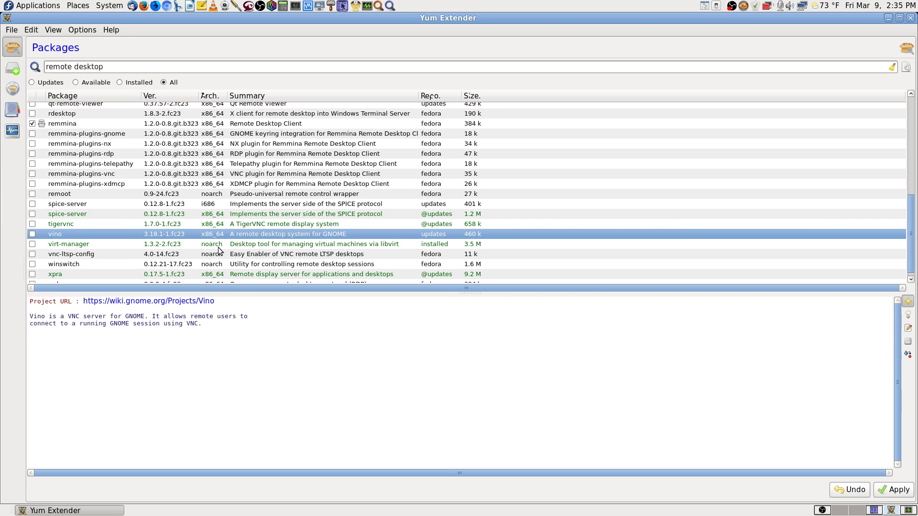
scroll(217, 249, down, 1)
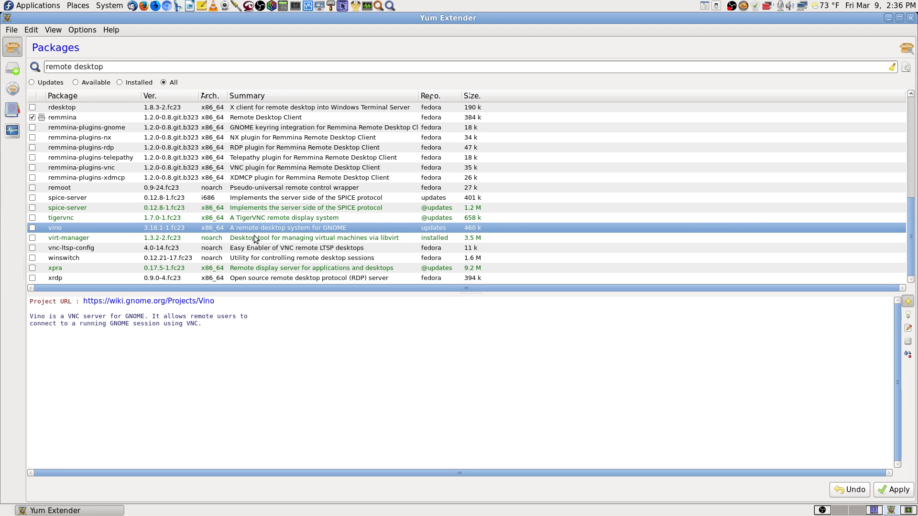
click(110, 7)
mouse_move(156, 24)
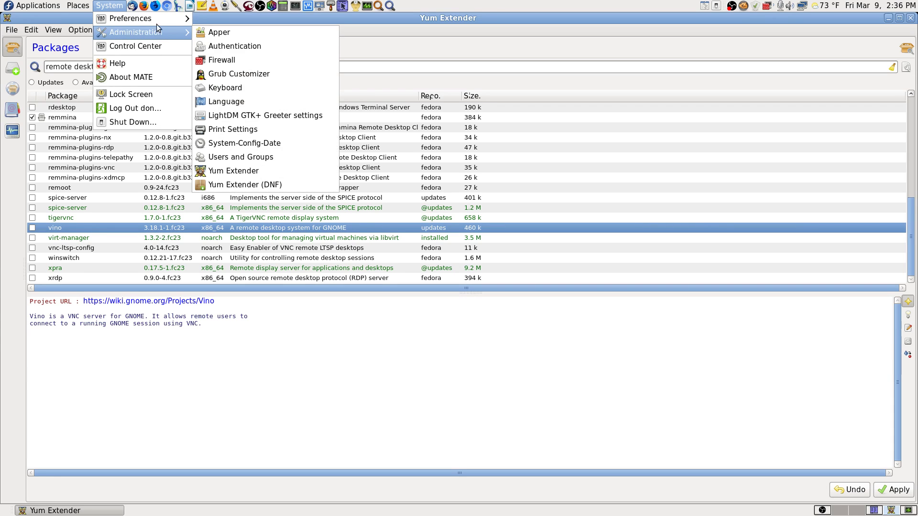
click(403, 35)
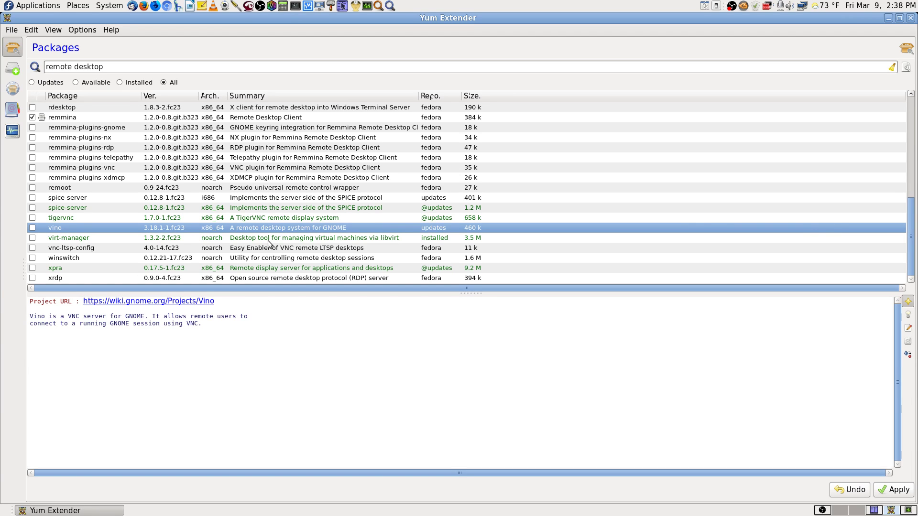
Step: Read the winswitch, xpra and vino descriptions, ending on xpra 0.17.5's details
click(261, 259)
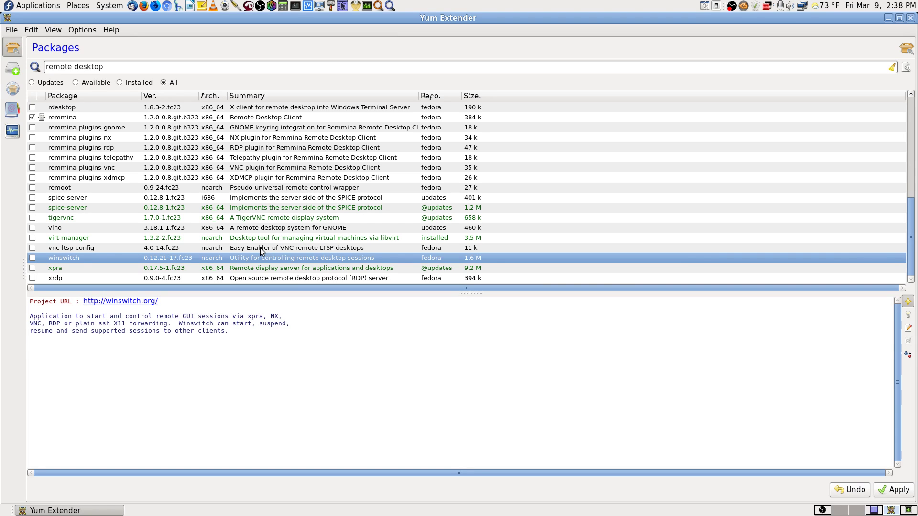
click(280, 269)
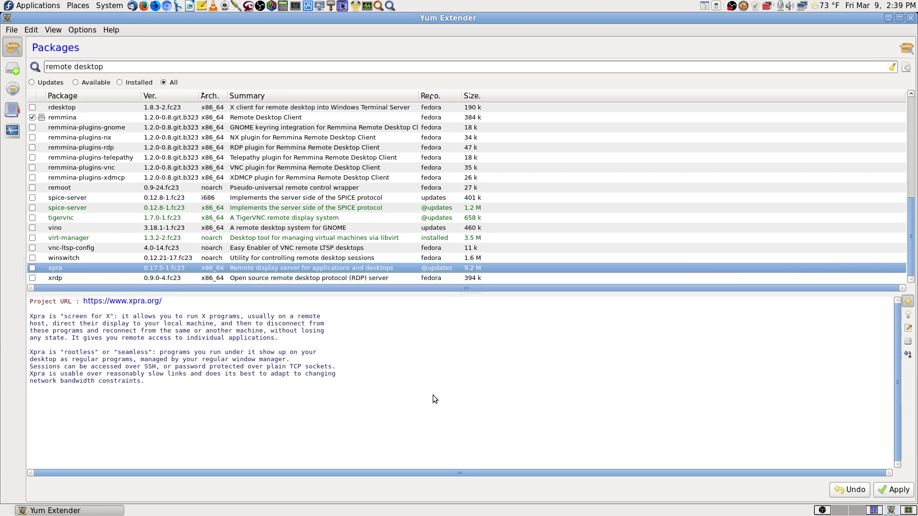
click(261, 228)
click(244, 267)
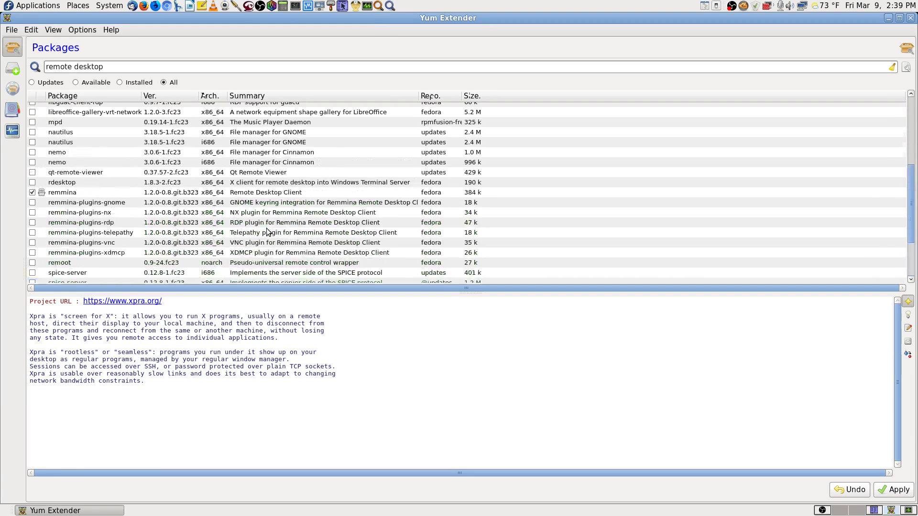
Step: Select the marked remmina package and apply the pending install to resolve its dependencies
scroll(266, 233, up, 5)
scroll(267, 233, up, 2)
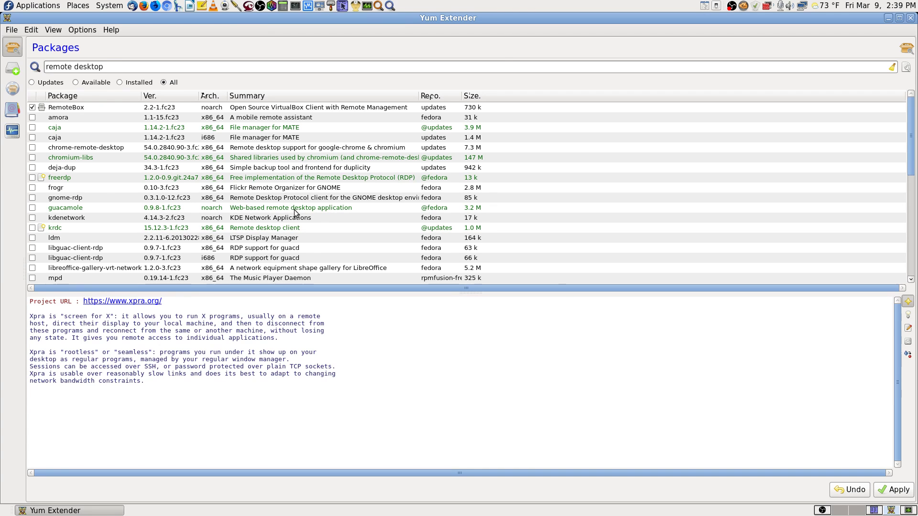
scroll(295, 213, down, 6)
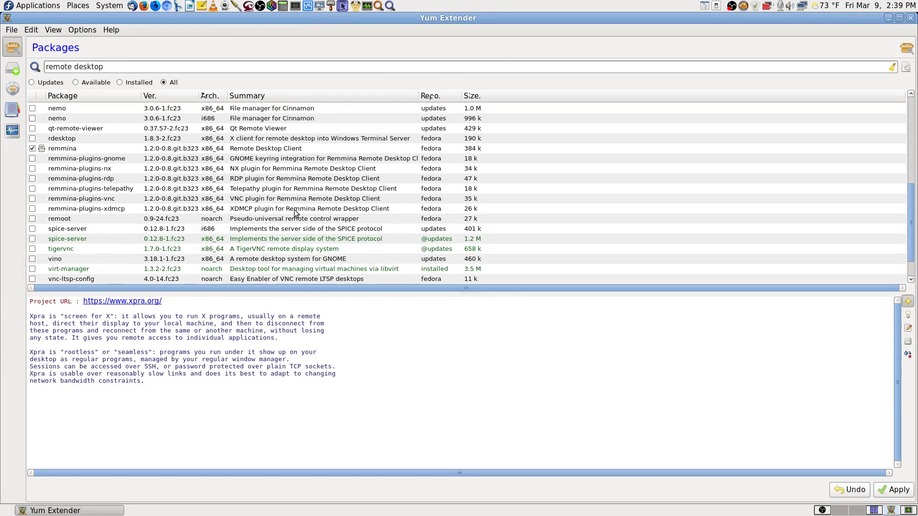
click(283, 151)
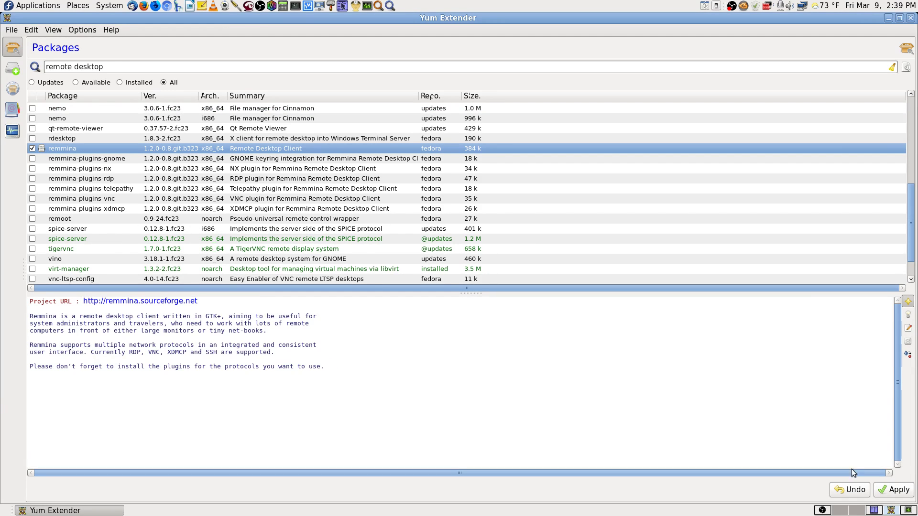
click(891, 489)
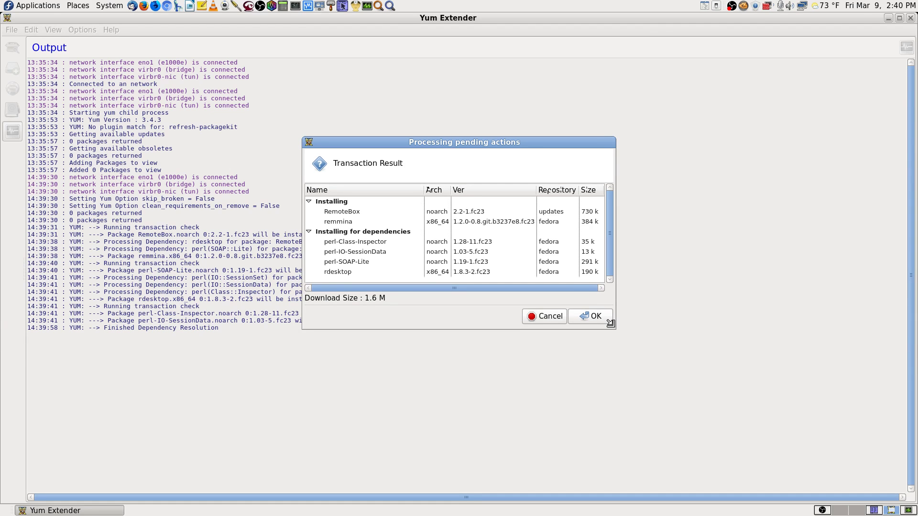
Step: Enlarge the Transaction Result dialog and approve installing RemoteBox, remmina and their dependencies
drag(611, 324, 636, 337)
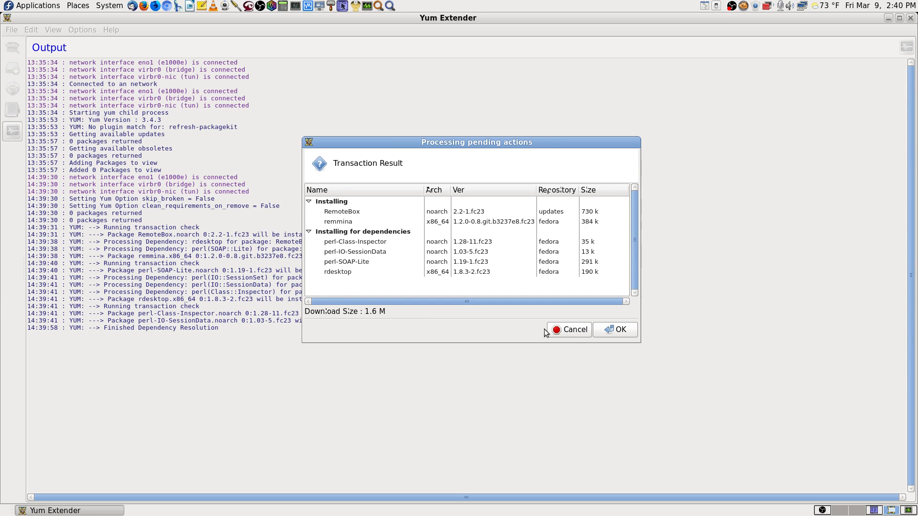
click(609, 330)
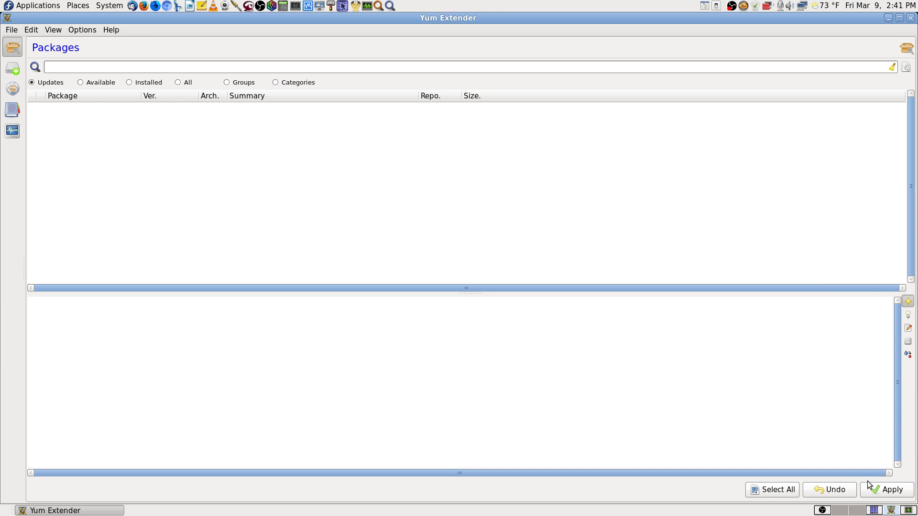
Step: Search packages for 'remote desktop' and show rdesktop's details beside the installed remmina entries
click(118, 65)
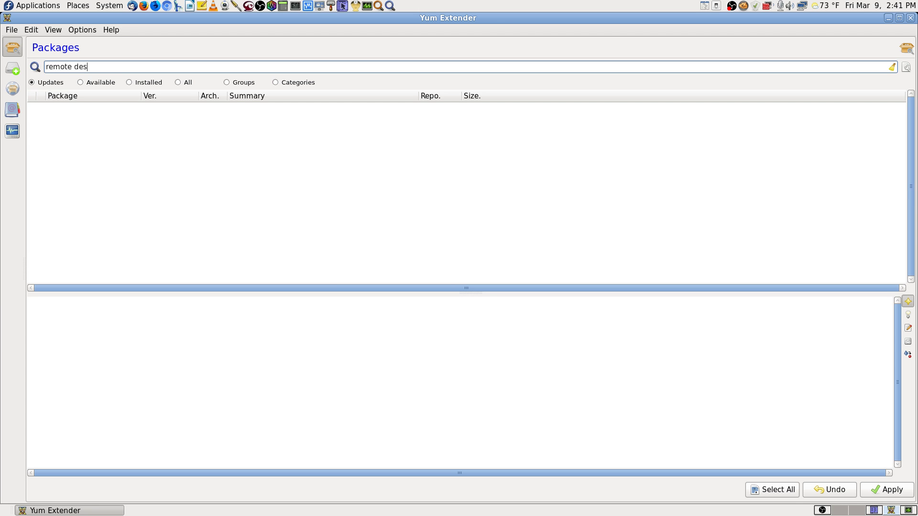
key(Return)
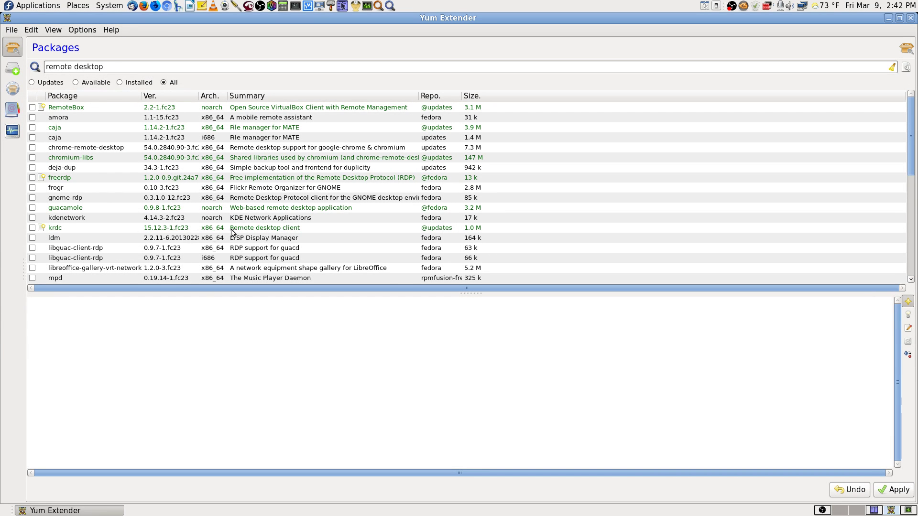
scroll(172, 233, down, 5)
scroll(173, 233, down, 3)
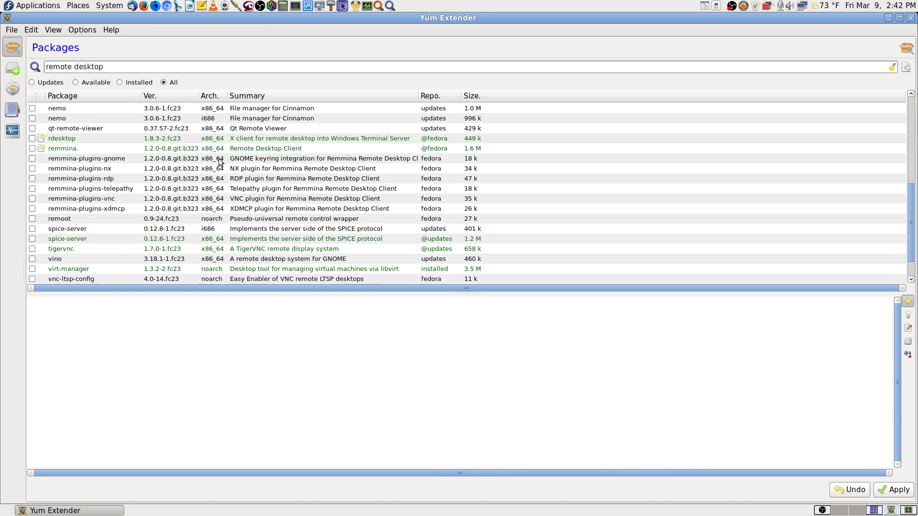
click(174, 139)
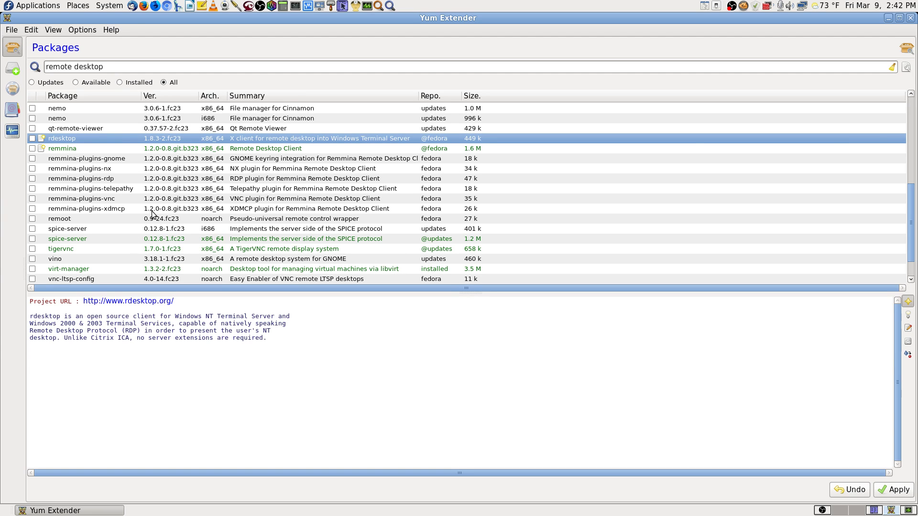
Step: Select remmina-plugins-vnc and tick it for installation
click(114, 198)
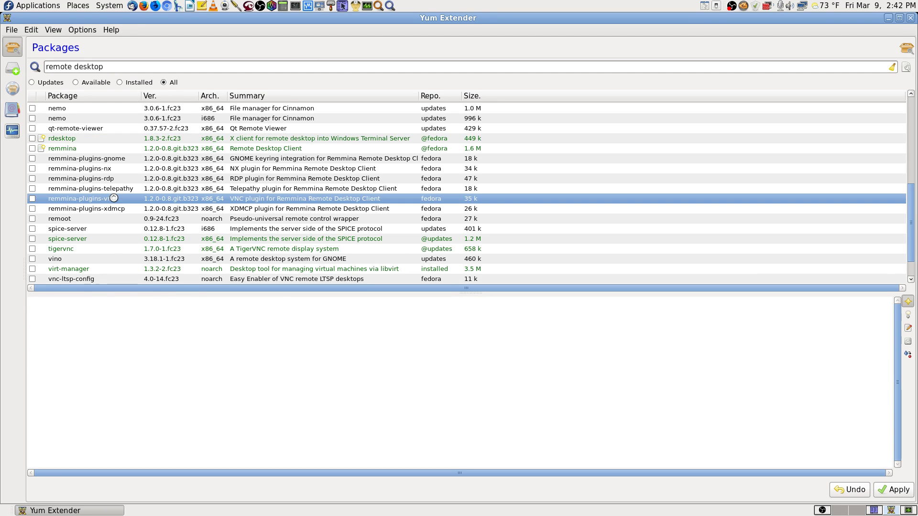
click(43, 199)
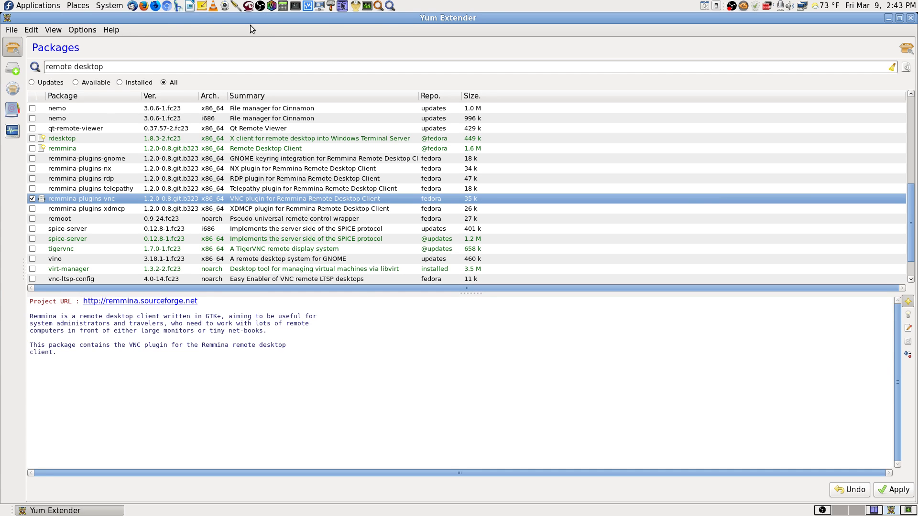
click(110, 5)
Step: Launch Preferred Applications via System > Preferences > Personal in the top panel
mouse_move(141, 34)
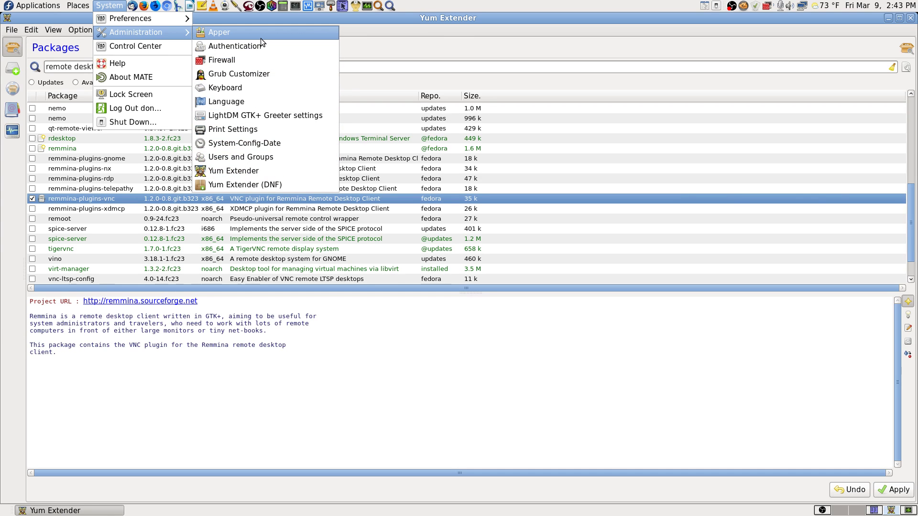
mouse_move(159, 19)
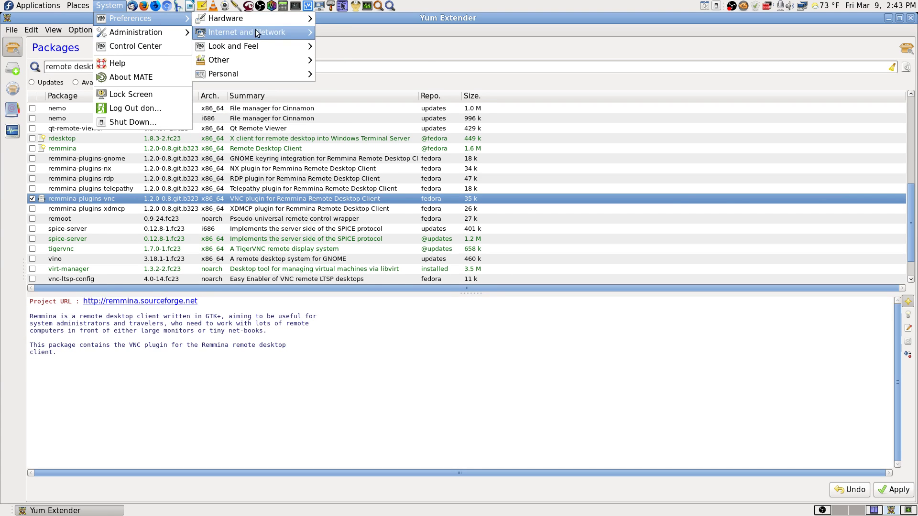
mouse_move(261, 75)
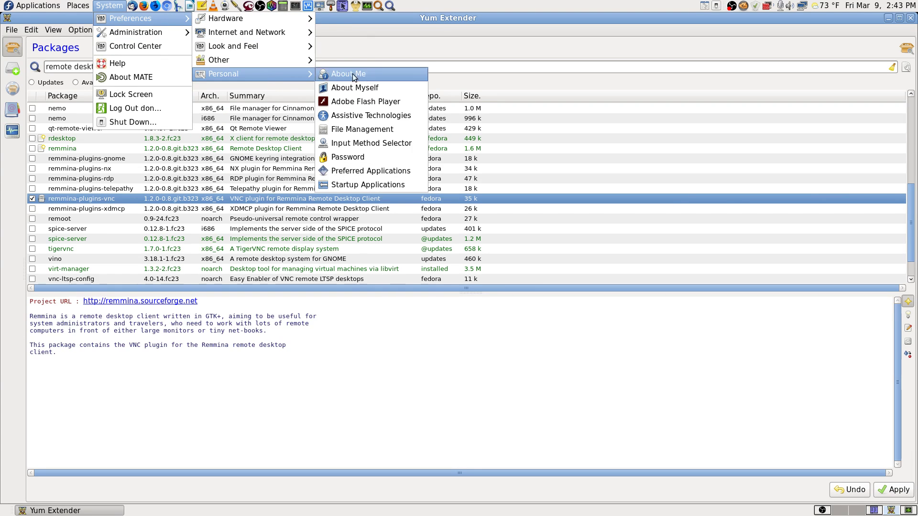
click(403, 176)
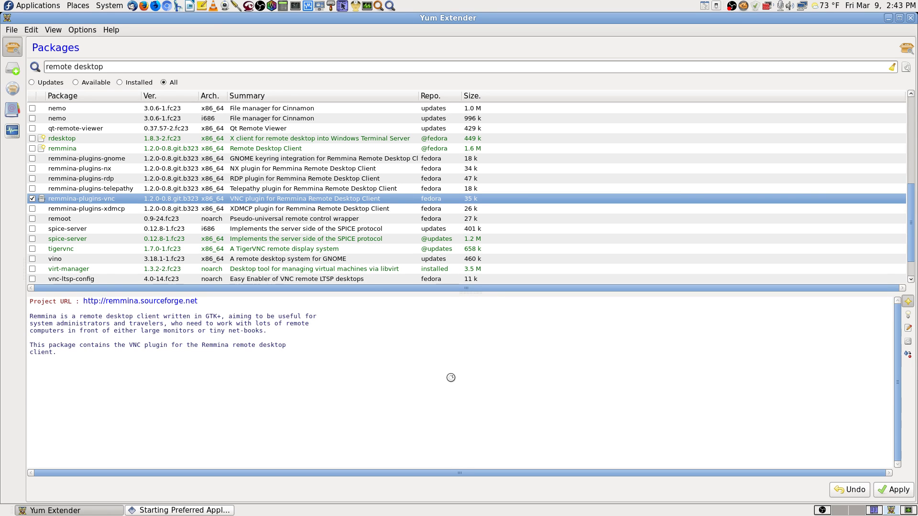
Step: Review the Multimedia, System, Office and Accessibility defaults in Preferred Applications, then close it
click(861, 510)
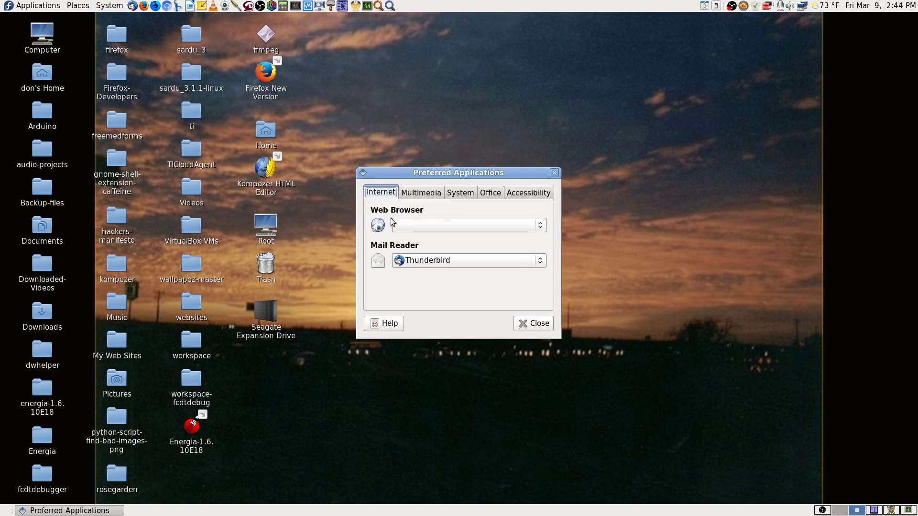
click(425, 193)
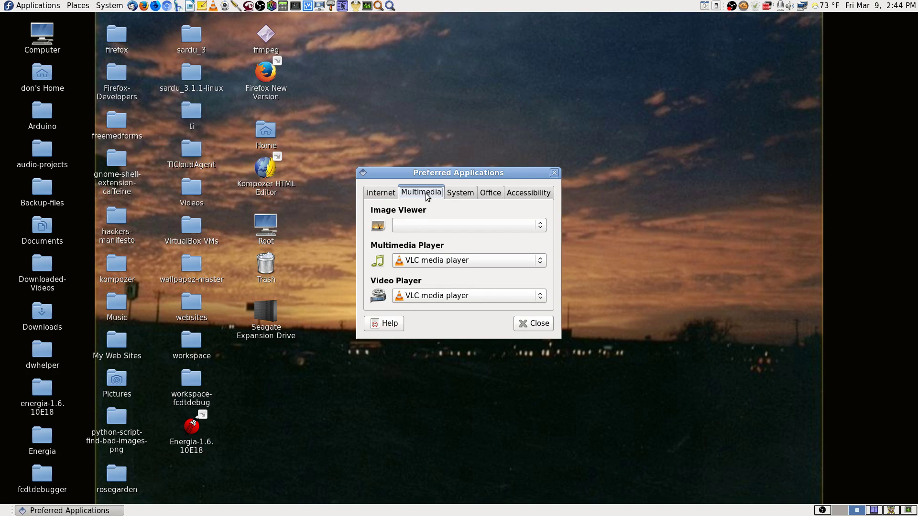
click(465, 196)
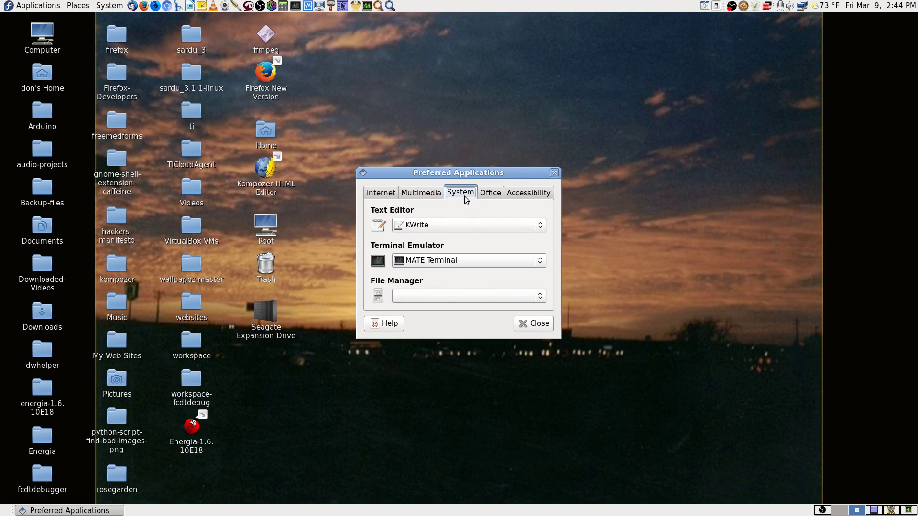
click(493, 197)
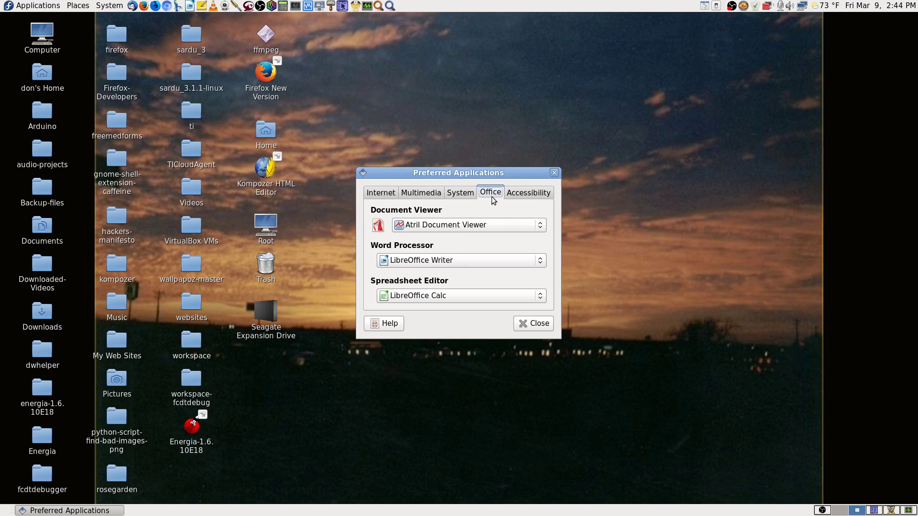
click(533, 198)
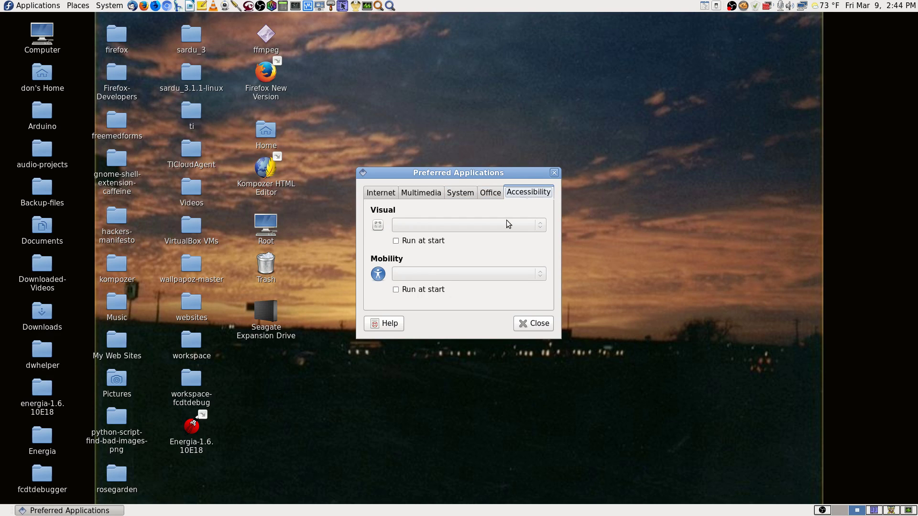
click(537, 326)
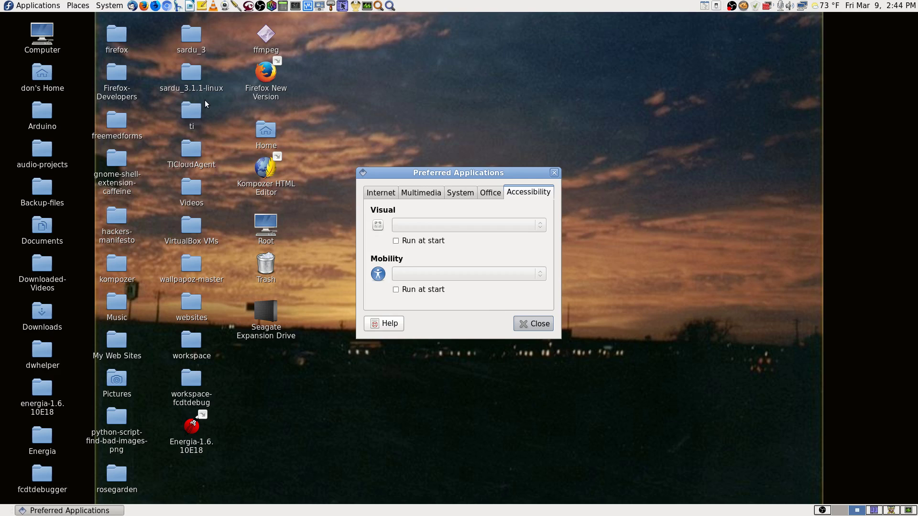
Step: Open Startup Applications preferences, select Certificate and Key Storage, and widen the window slightly
click(107, 6)
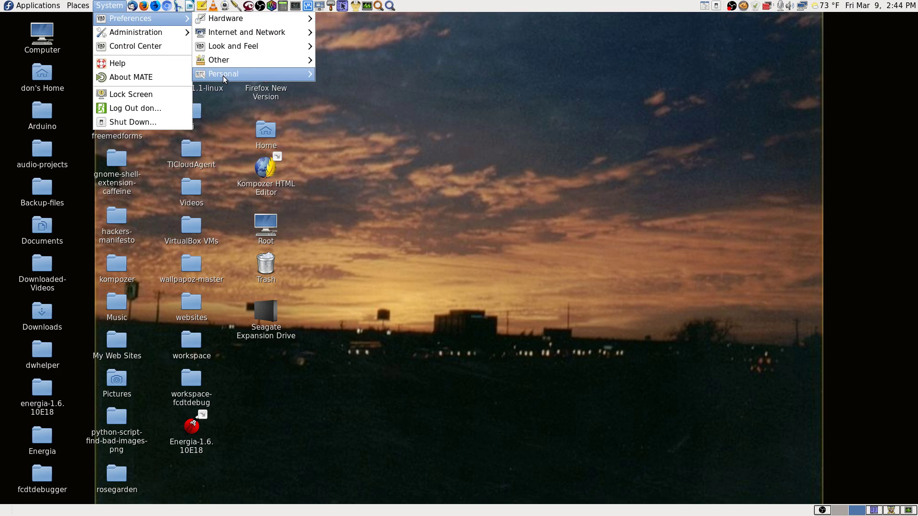
mouse_move(222, 75)
click(383, 185)
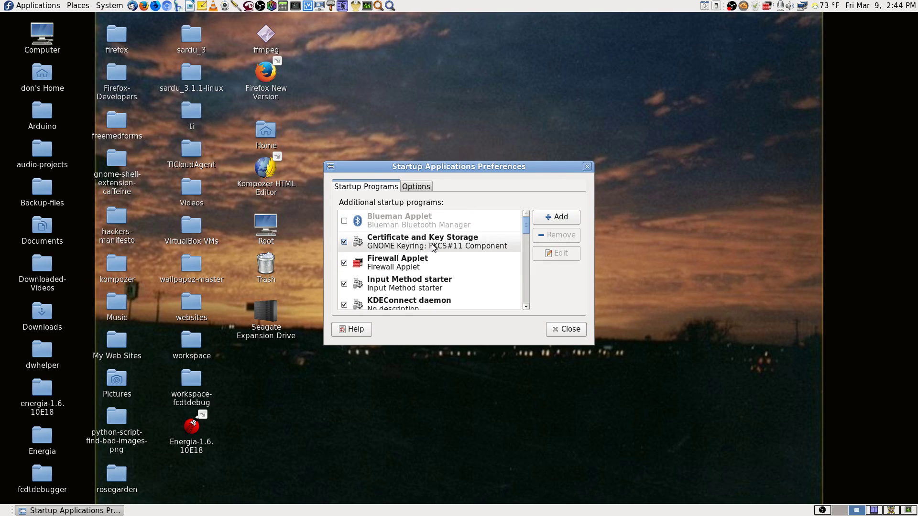
click(433, 247)
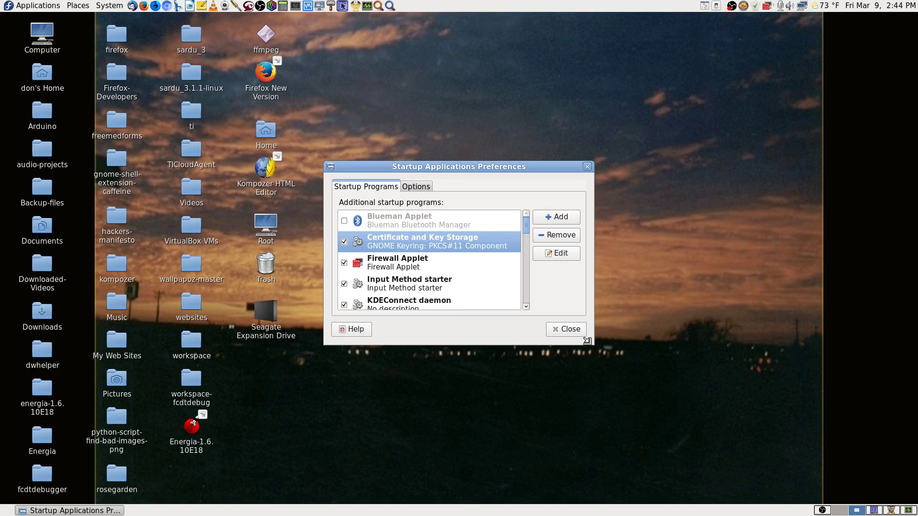
mouse_move(590, 346)
mouse_down()
mouse_move(822, 498)
mouse_move(603, 339)
mouse_up()
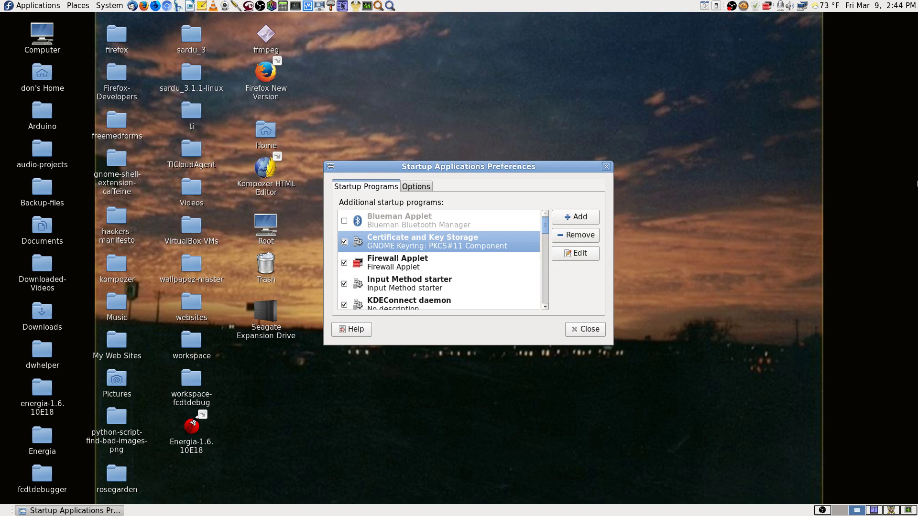
Step: Browse the startup entries from KWallet PAM down to PolicyKit Authentication Agent, then close the window
key(Down)
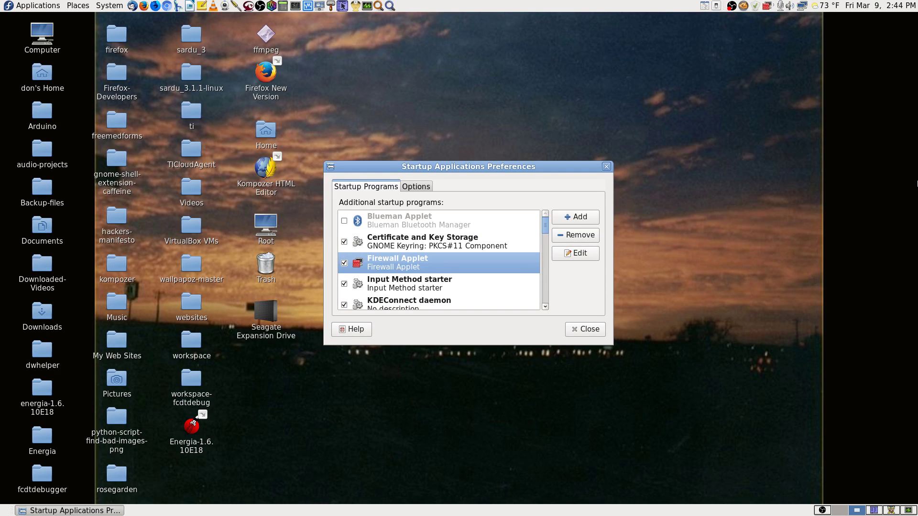
key(Down)
key(Down)
key(Down)
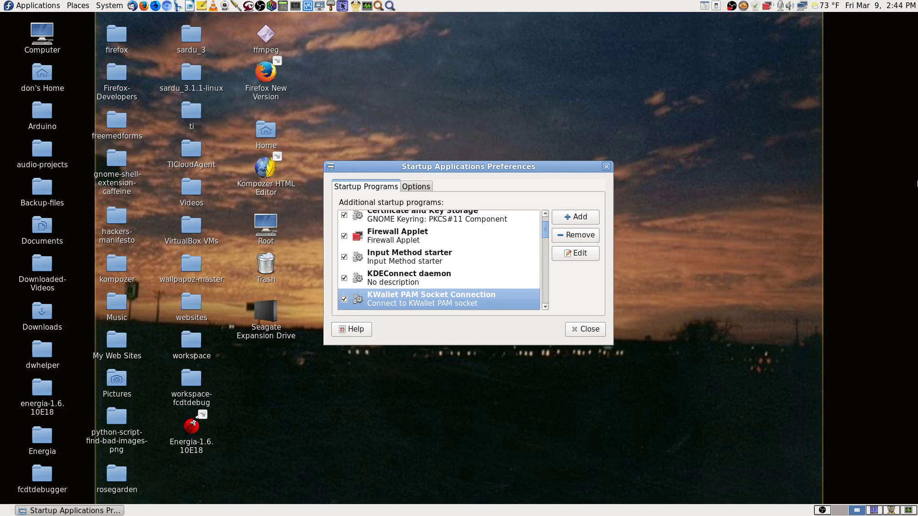
key(Down)
key(Up)
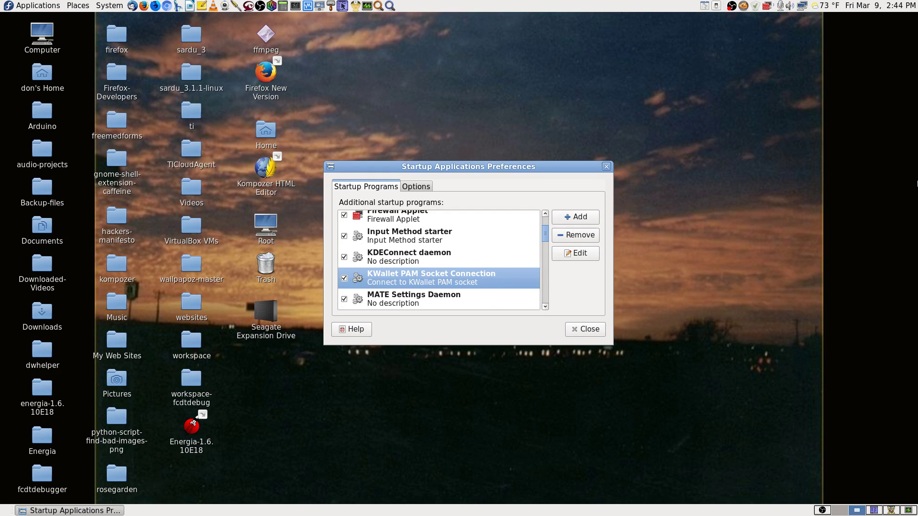
key(Up)
key(Up)
key(Up)
key(Up)
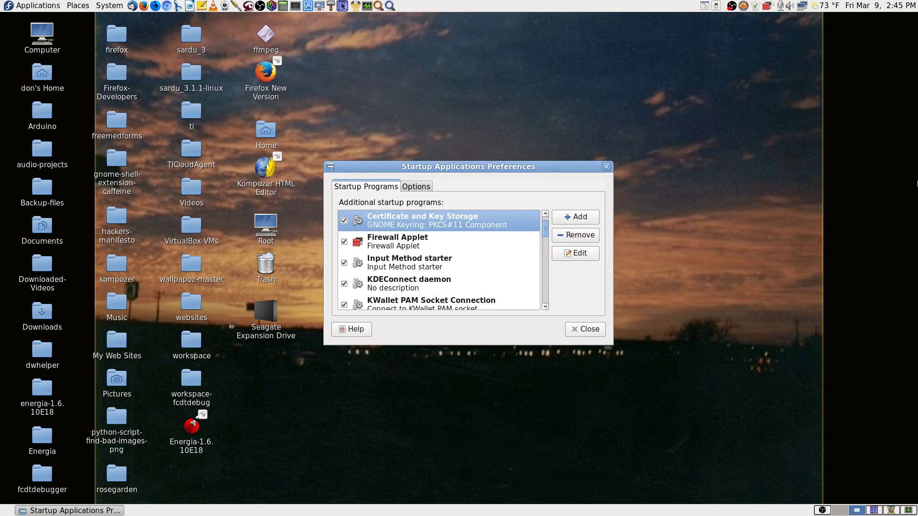
key(Down)
key(Down)
key(Down)
key(Down)
key(Down)
key(Down)
key(Down)
key(Up)
key(Up)
key(Up)
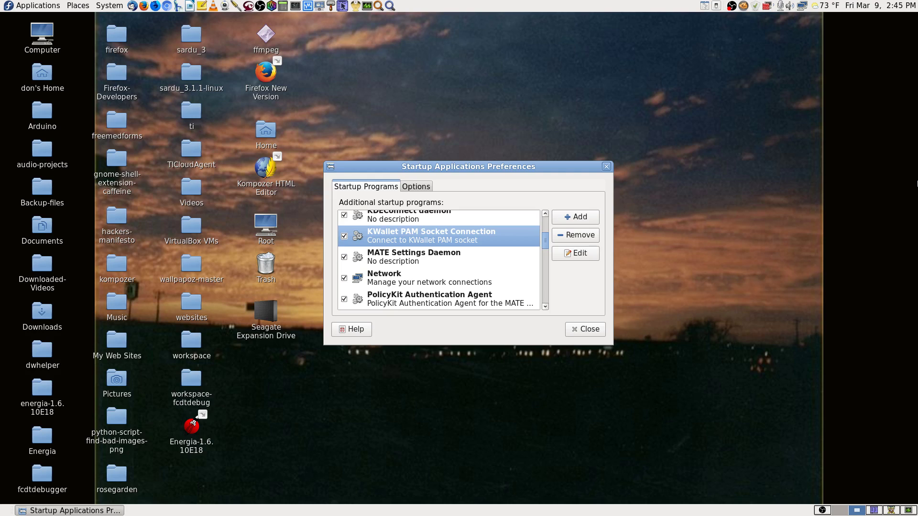
key(Up)
key(Up)
key(Up)
key(Up)
key(Up)
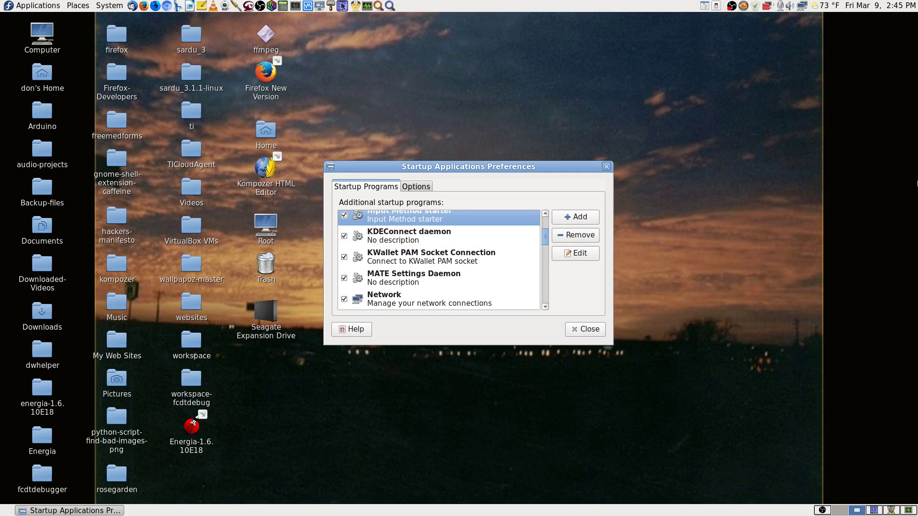
key(Down)
key(Down)
key(Down)
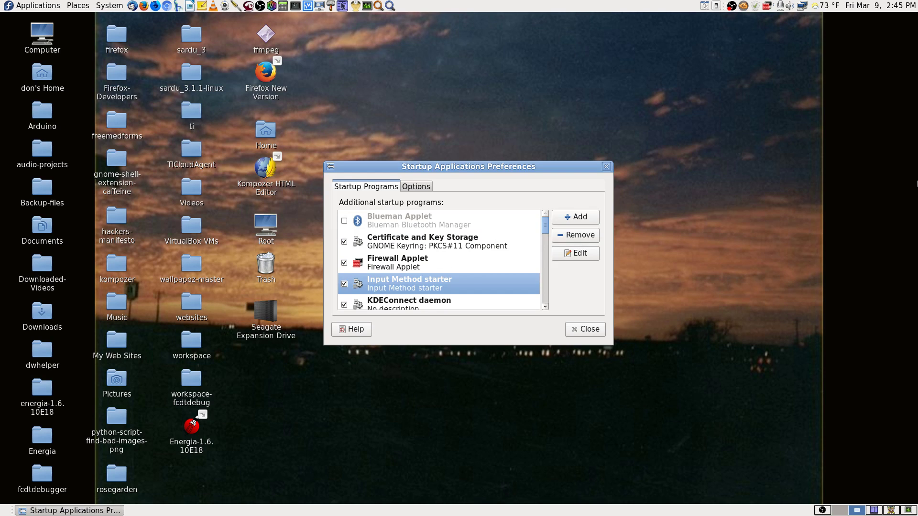
key(Up)
key(Up)
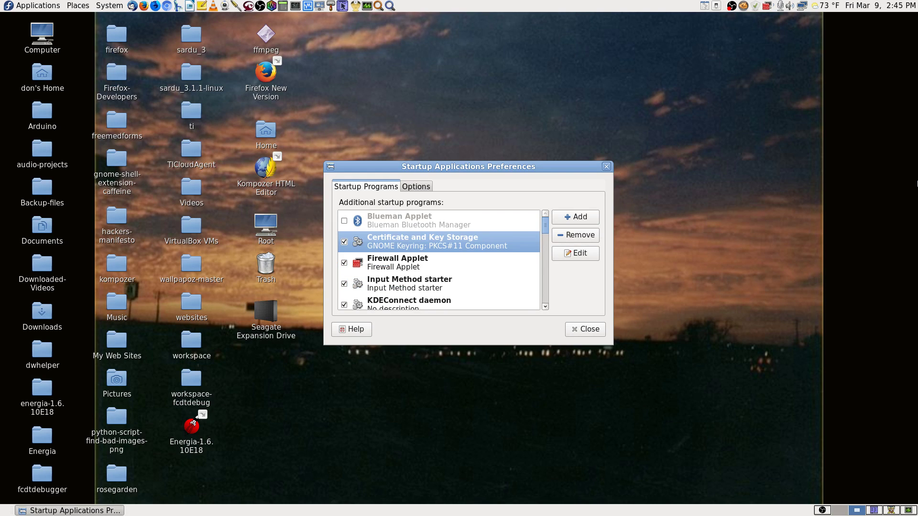
key(Down)
key(Down)
key(Down)
key(Down)
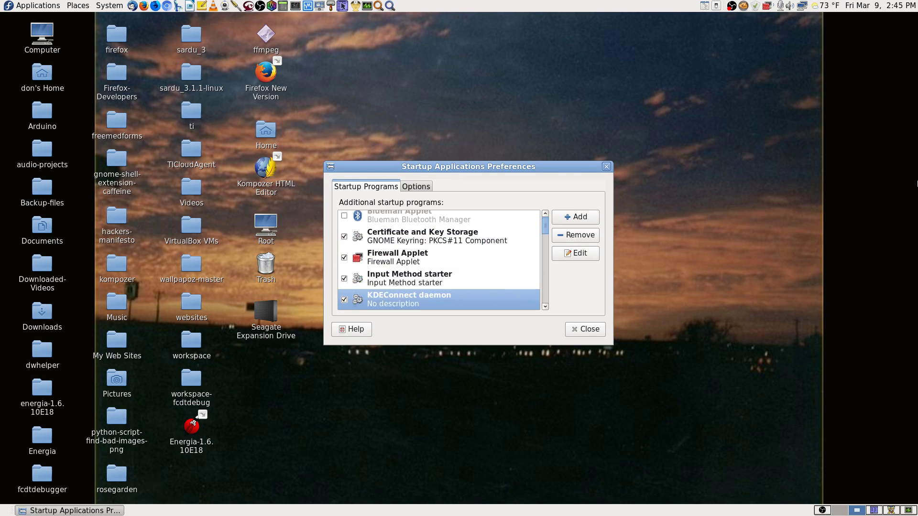
key(Down)
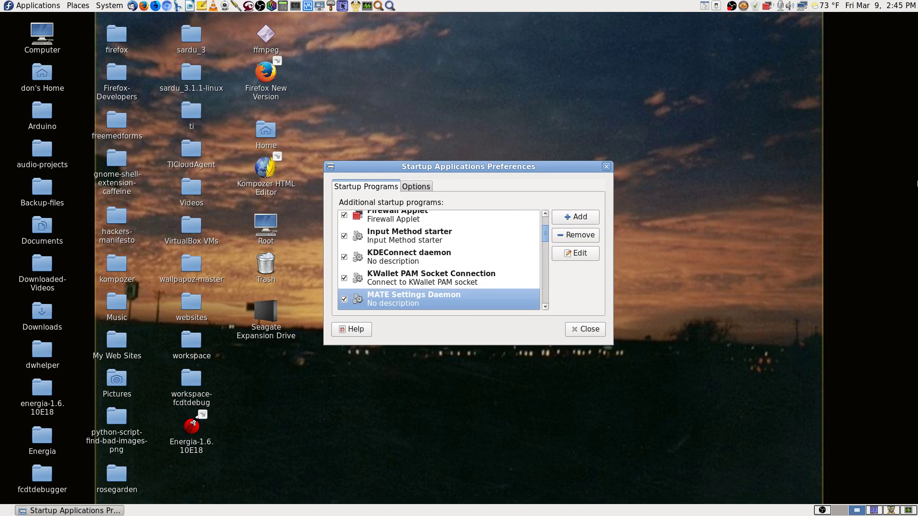
key(Down)
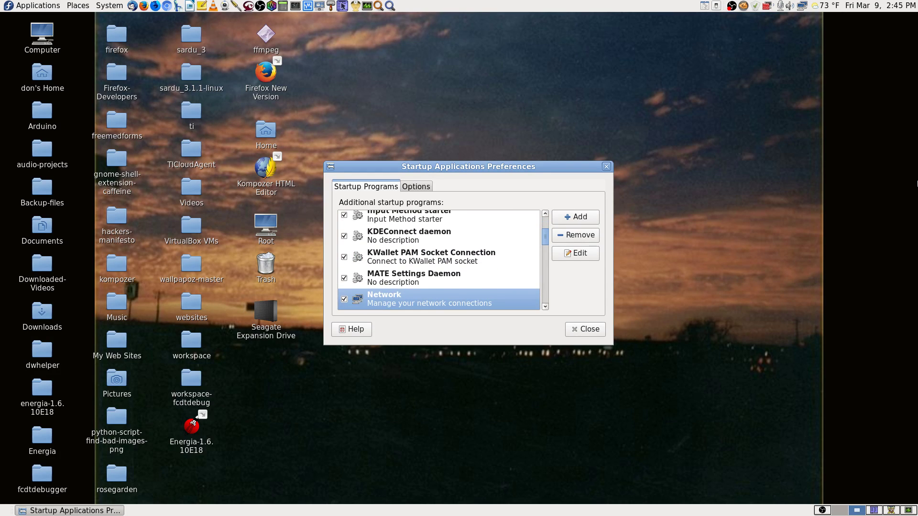
key(Down)
key(Down)
key(Down)
key(Down)
key(Down)
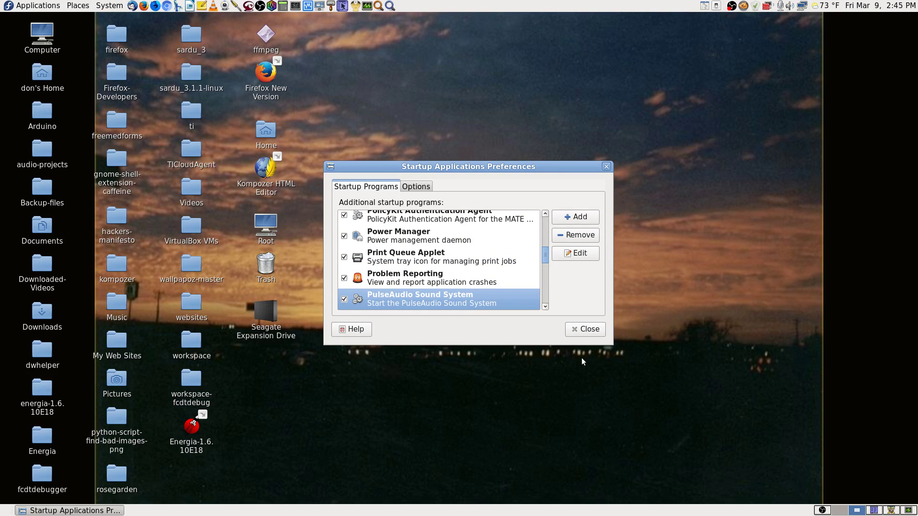
click(577, 330)
Step: Mark remmina-plugins-gnome for installation after comparing the rdp and vnc plugin descriptions
click(891, 510)
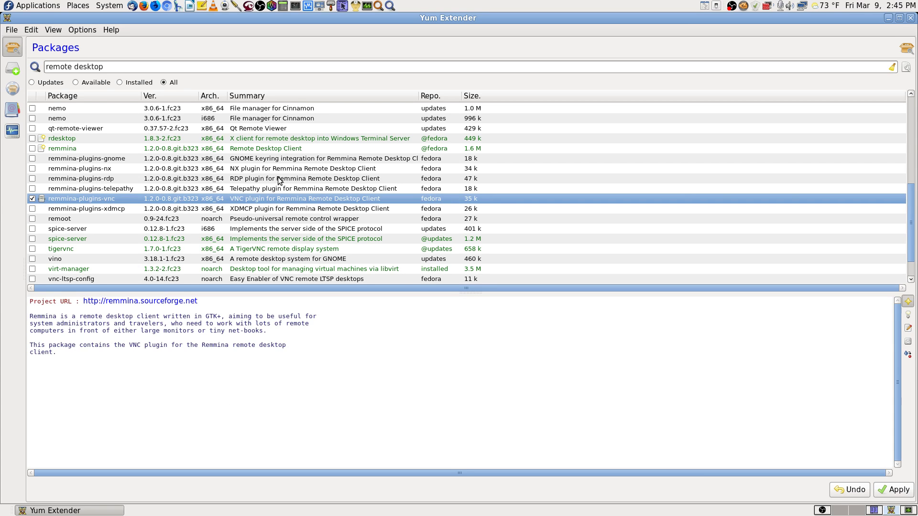
click(265, 161)
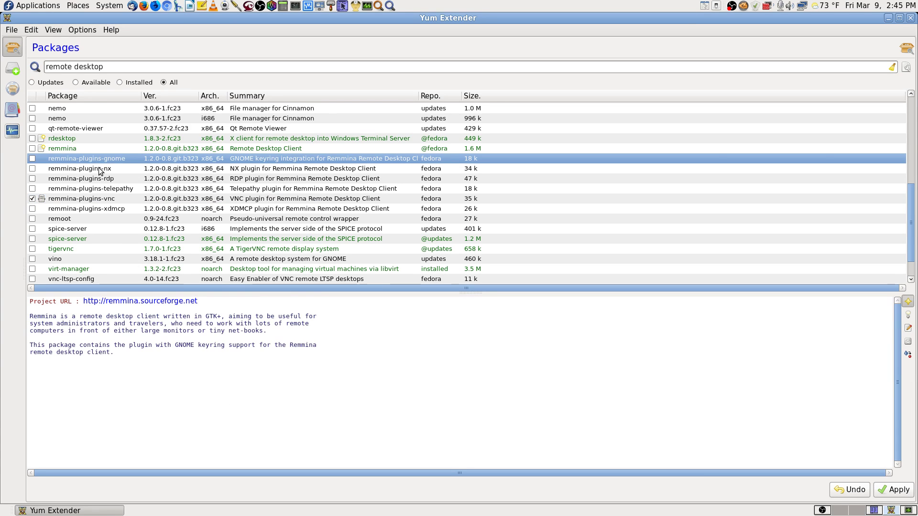
click(31, 159)
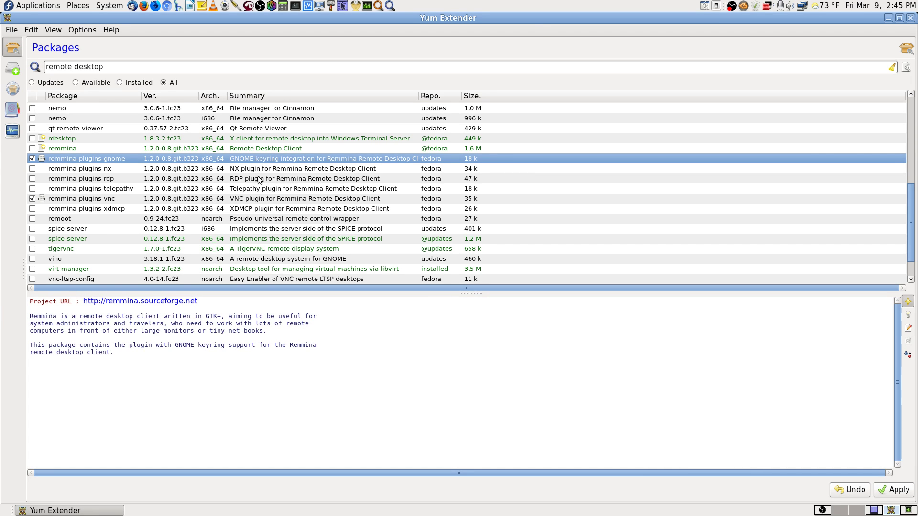
click(76, 179)
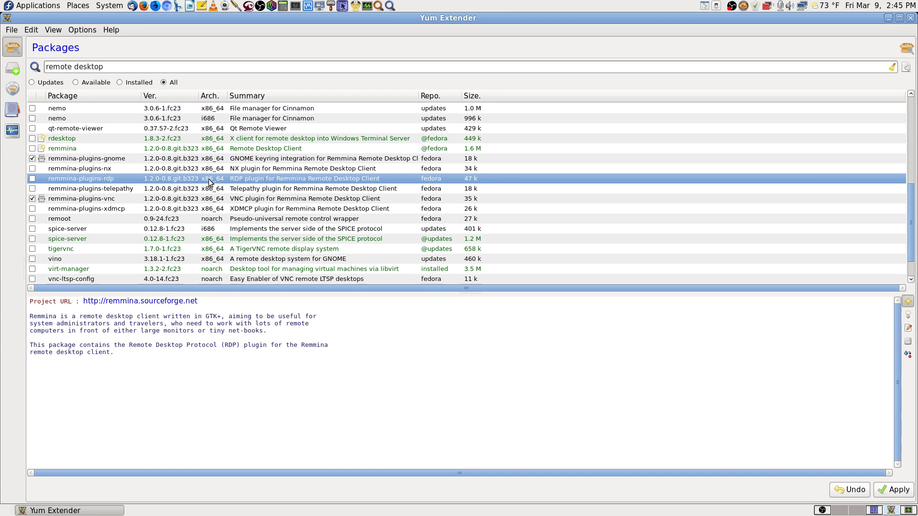
click(269, 201)
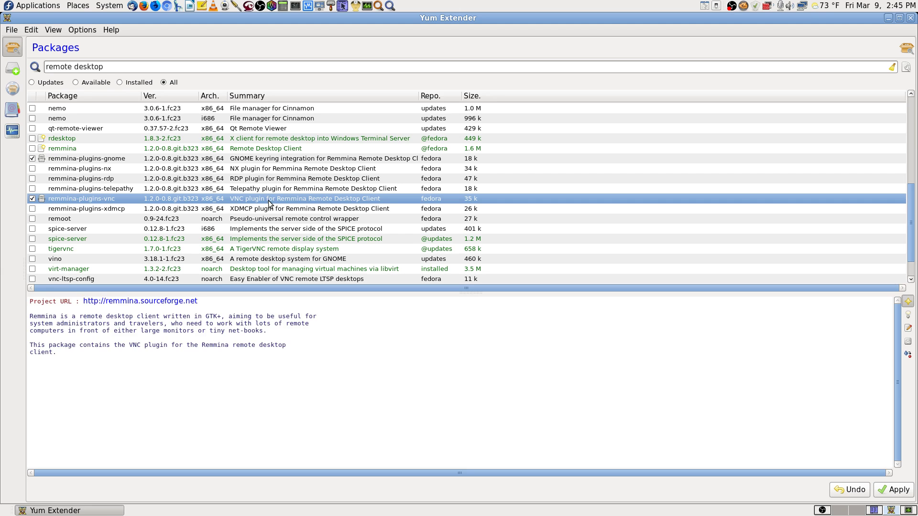
click(257, 159)
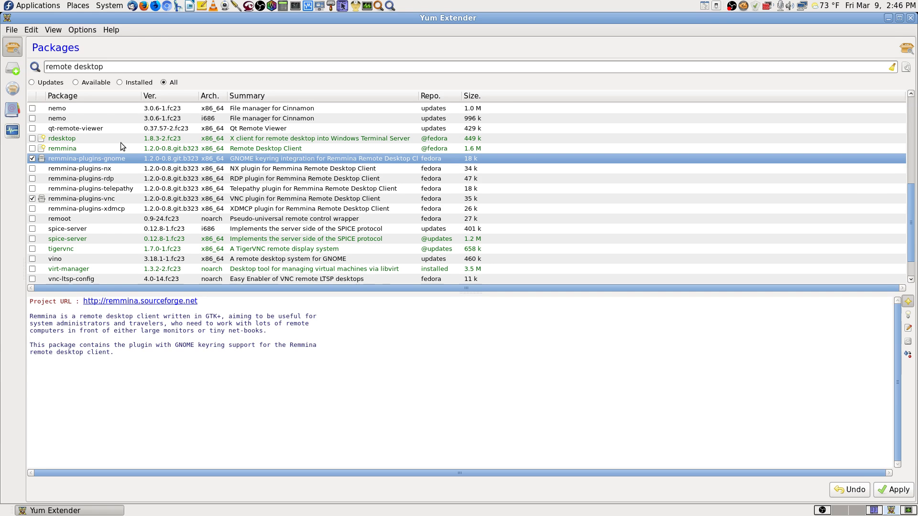
Step: Apply and confirm installing remmina-plugins-gnome and remmina-plugins-vnc
click(894, 490)
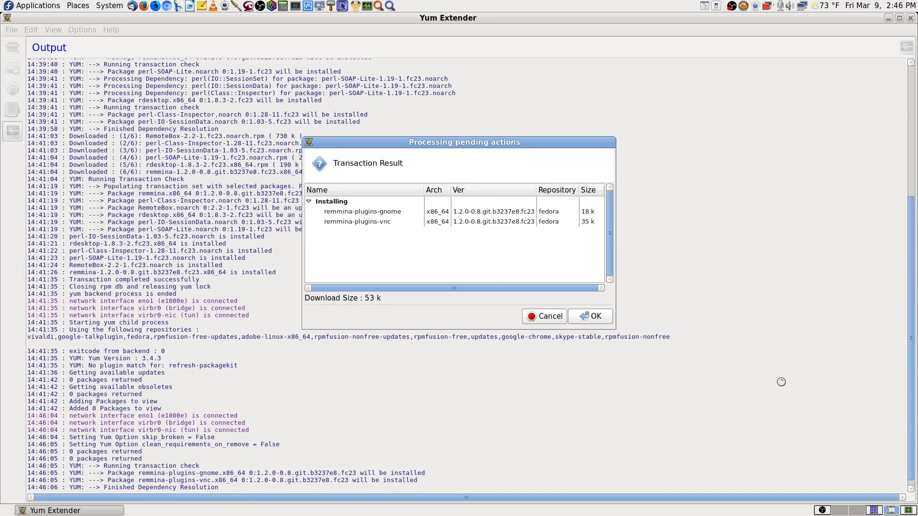
click(592, 318)
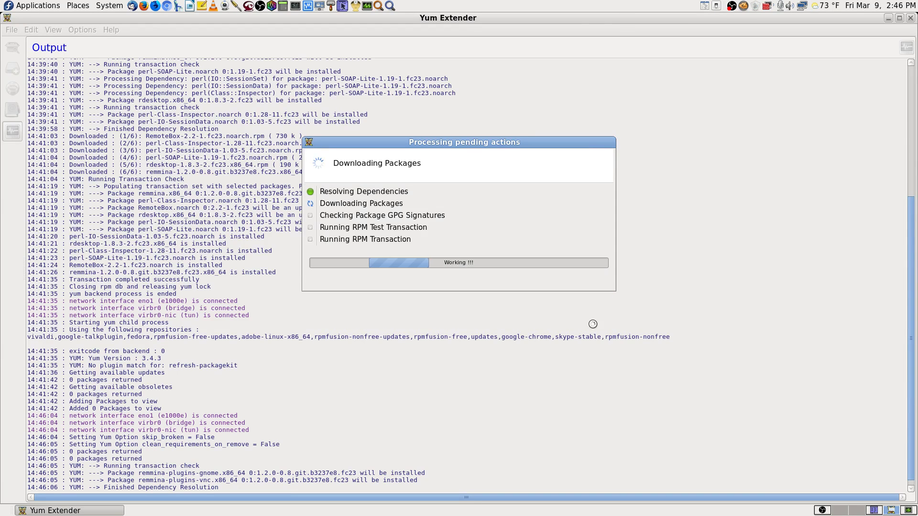
click(890, 510)
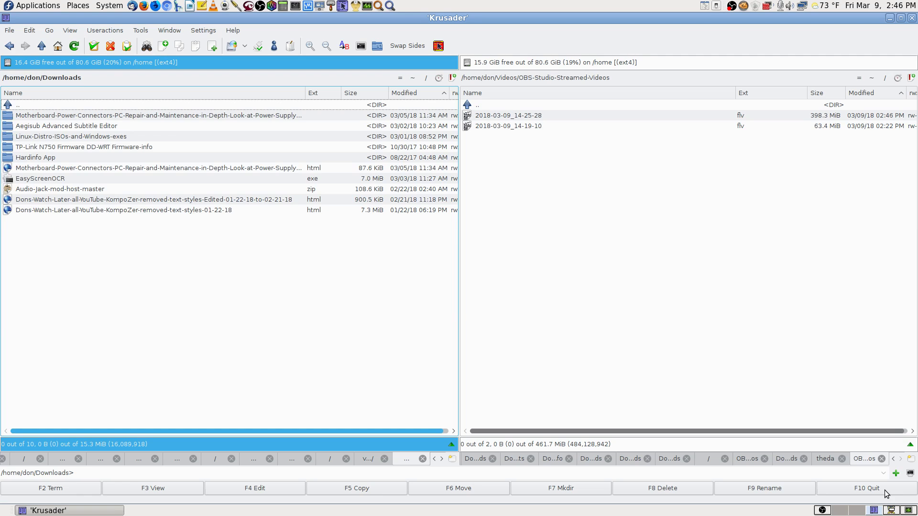
Step: Show /home in Krusader's left panel, quick-search 'down' into Downloads, then return to Yum Extender
click(7, 62)
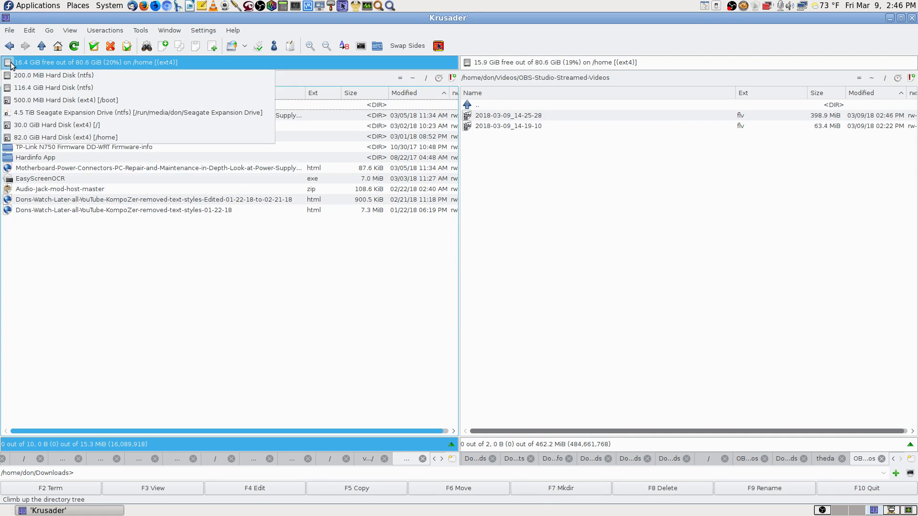
click(56, 125)
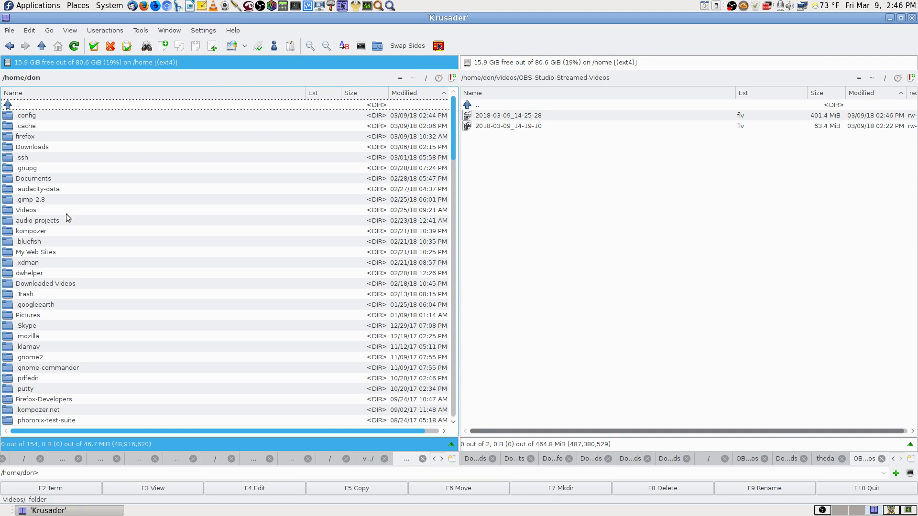
click(74, 198)
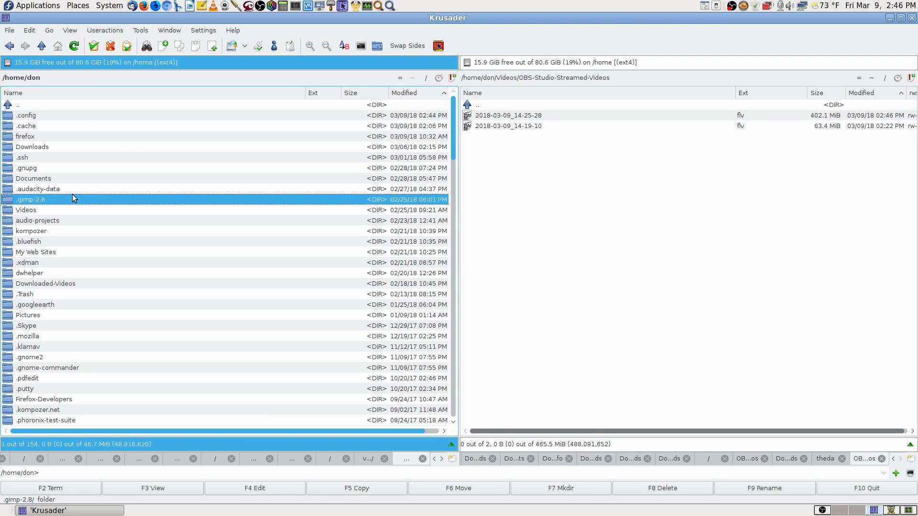
text(down)
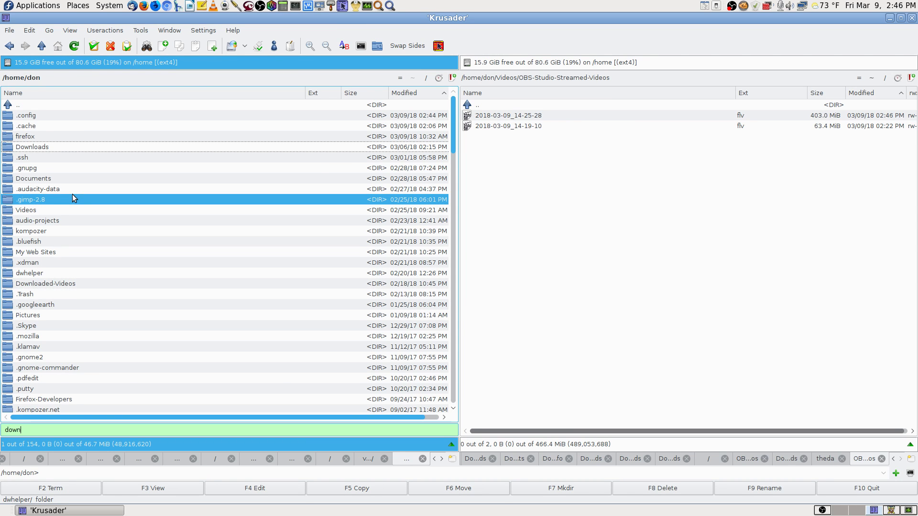
key(Return)
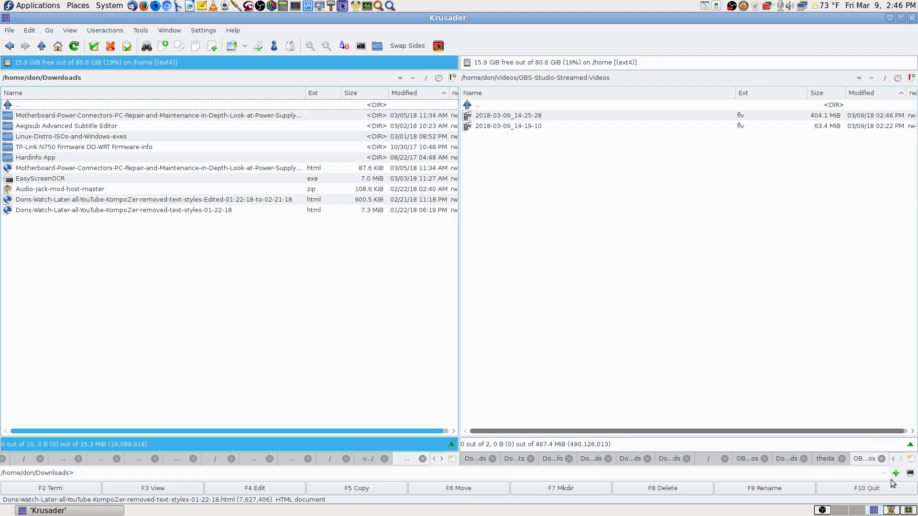
click(891, 510)
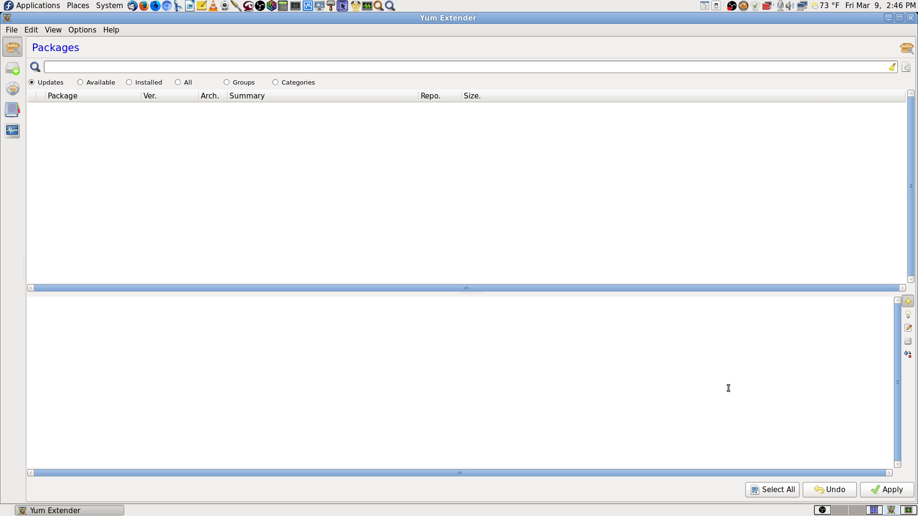
Step: Close Yum Extender and switch through the pager to the empty desktop workspace
click(910, 18)
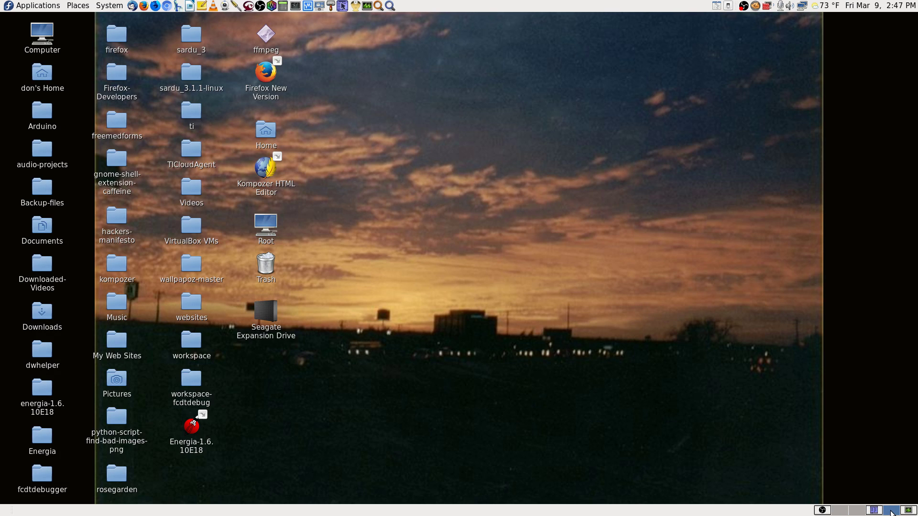
click(817, 511)
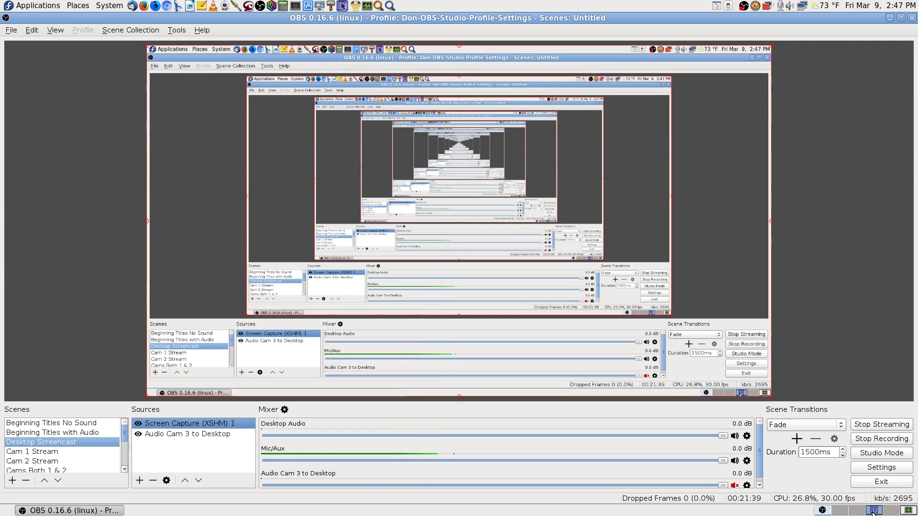
click(908, 510)
click(893, 511)
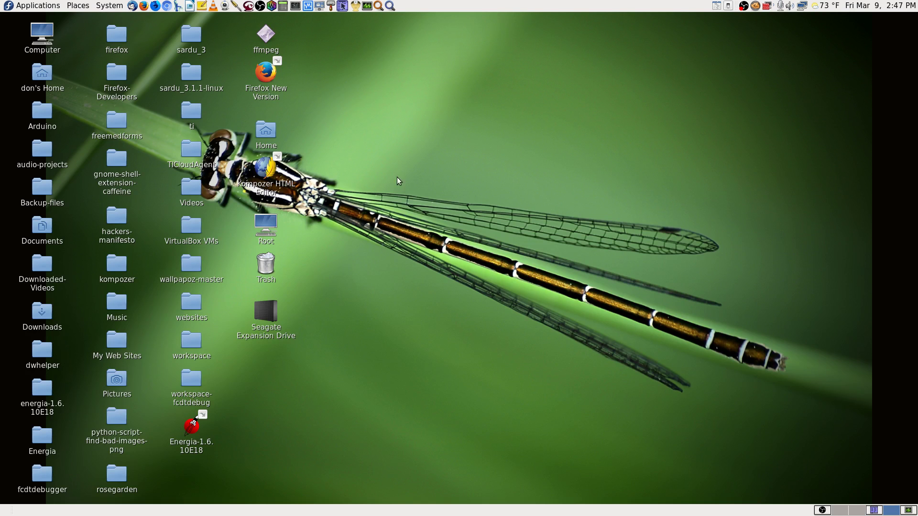
Step: Search Application Finder for 'remote' and launch Remmina from the results
click(391, 5)
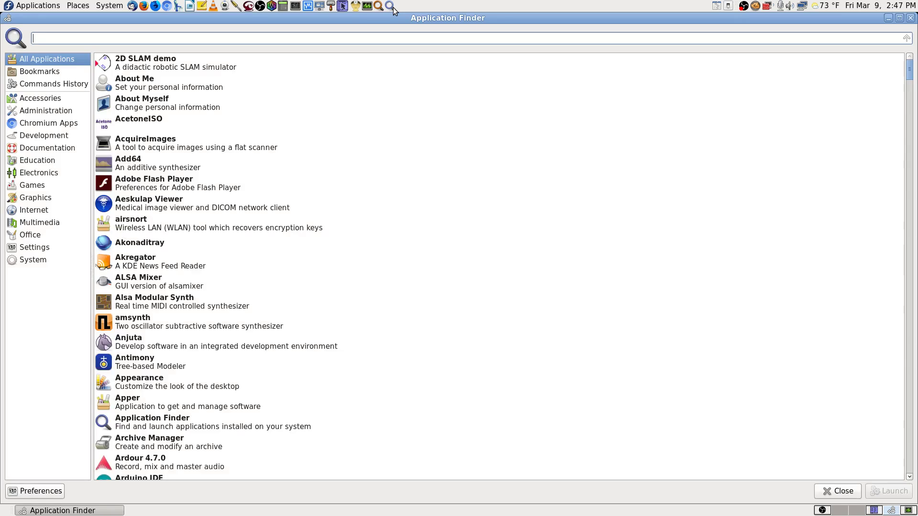
text(rem)
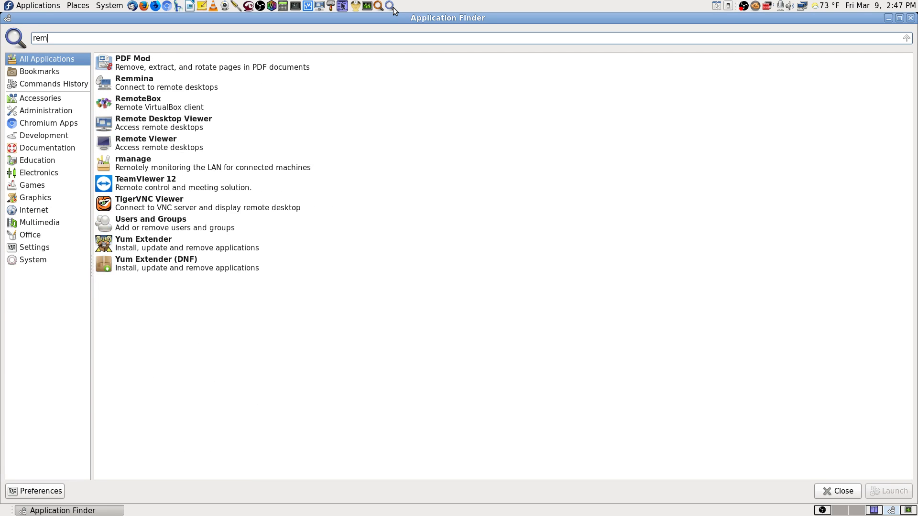
text(ote)
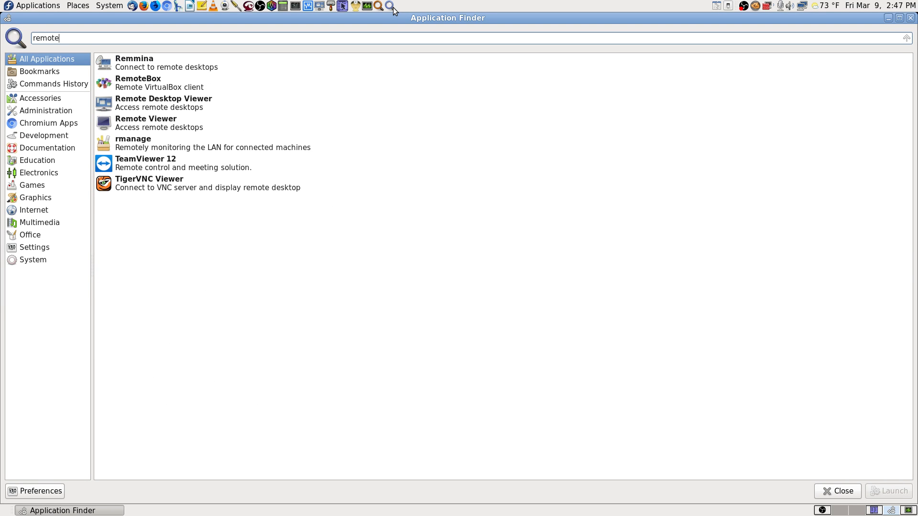
key(Down)
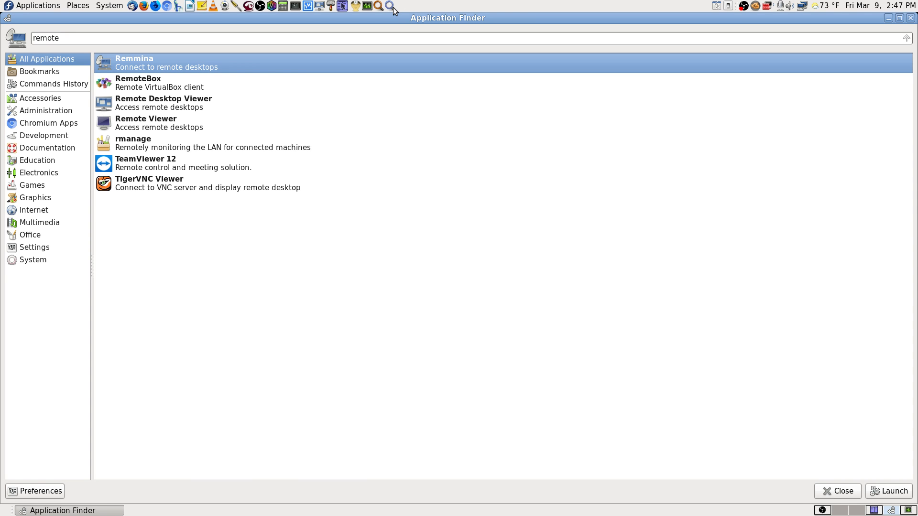
key(Return)
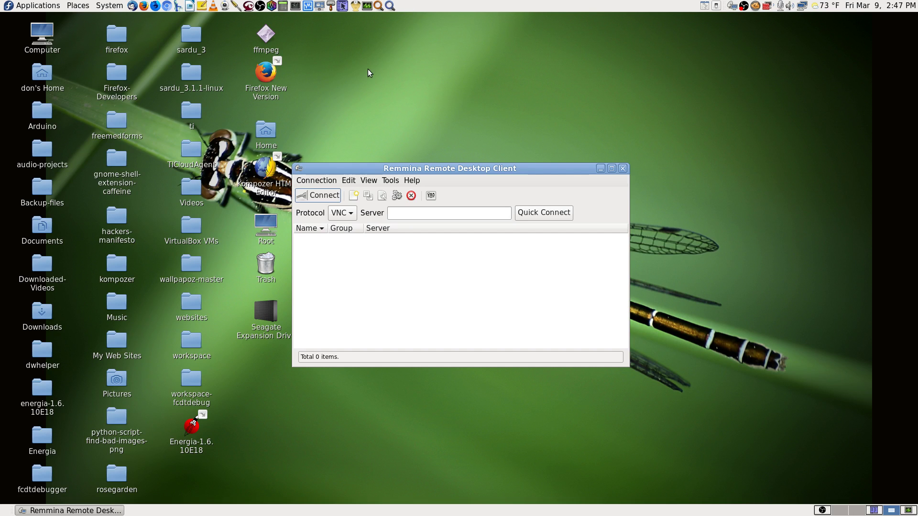
Step: Maximize Remmina and confirm in Help > About that the version is 1.2.0-rcgit.3
click(611, 169)
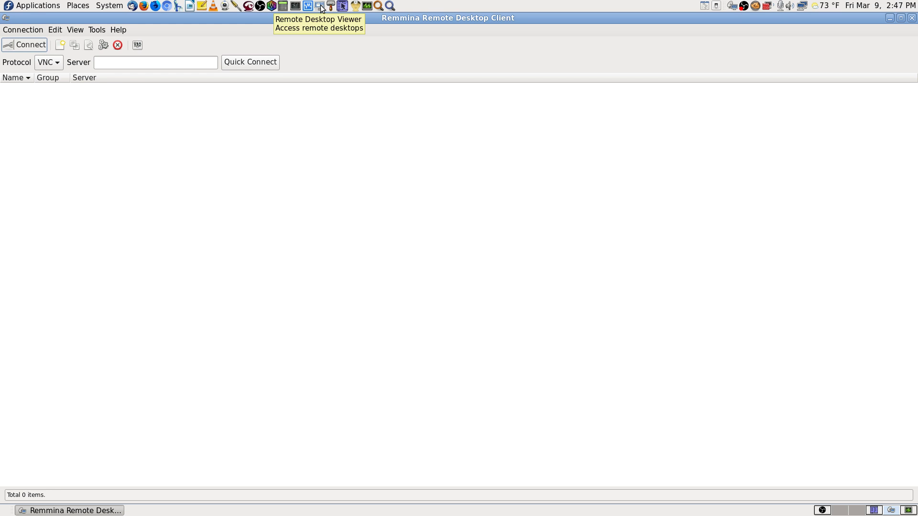
click(118, 30)
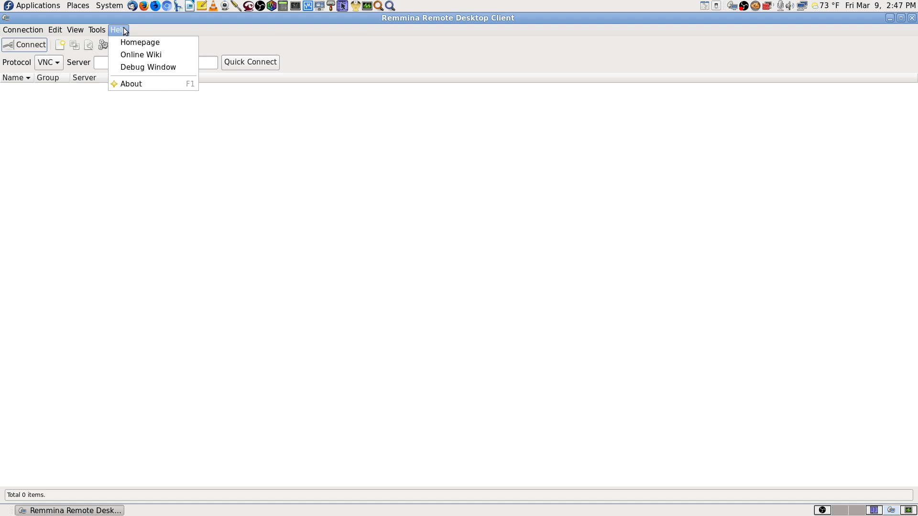
click(138, 82)
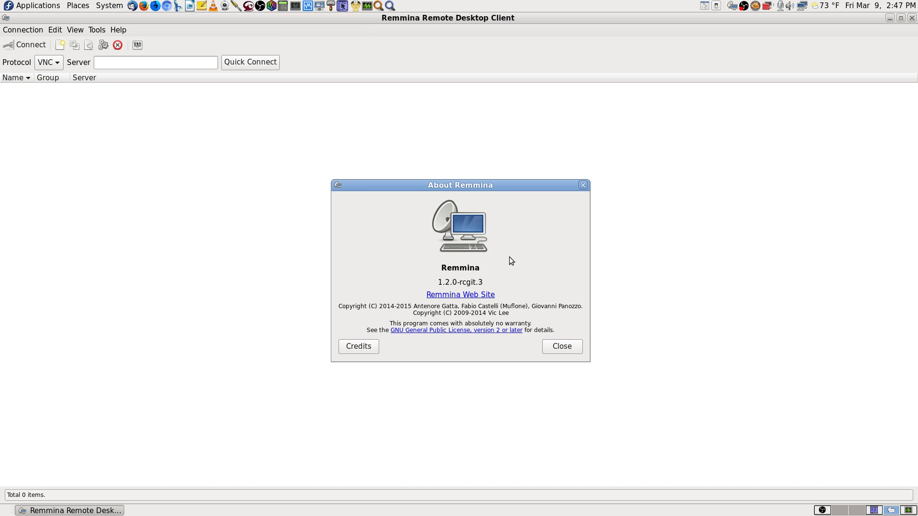
click(573, 353)
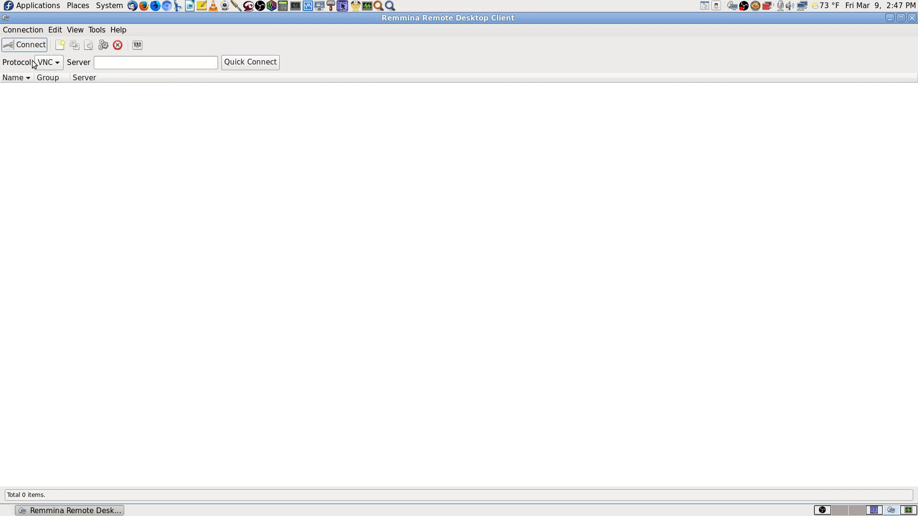
Step: Enter 192.168.0.110 as the server and copy the address to the clipboard
click(100, 63)
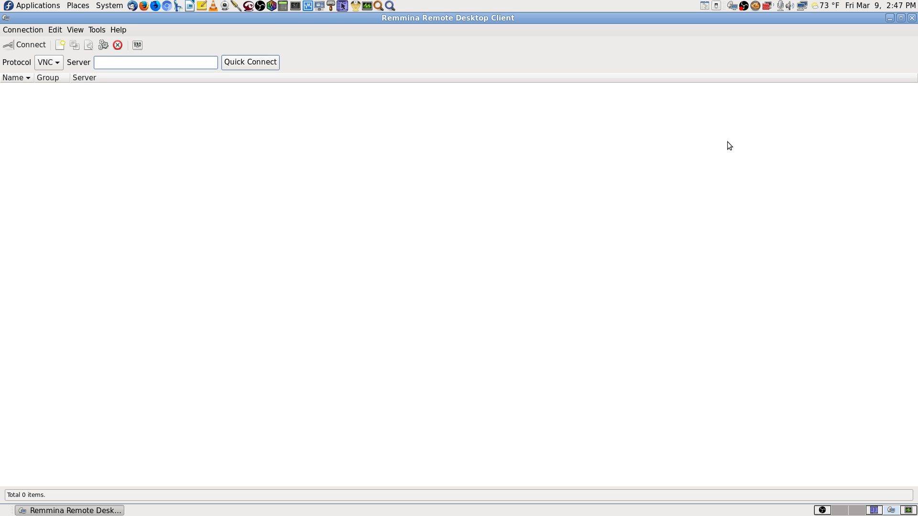
text(192.168.0.110)
drag(191, 62, 54, 61)
right_click(132, 62)
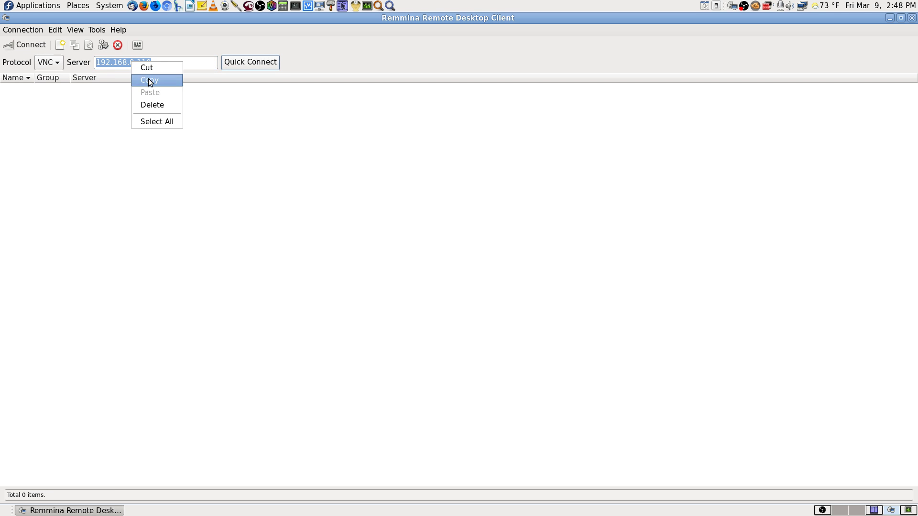
click(149, 80)
Step: Quick-connect over VNC and submit the VNC password, which crashes Remmina
click(245, 63)
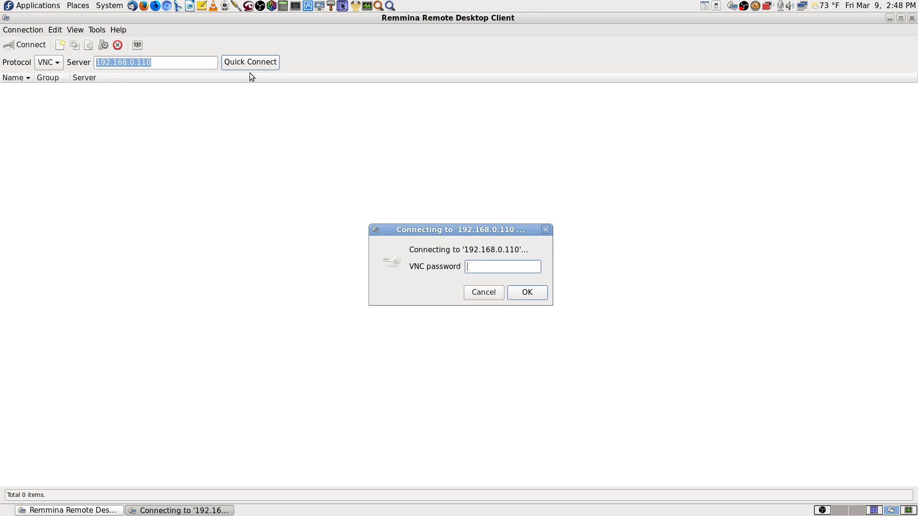
text(********)
key(Return)
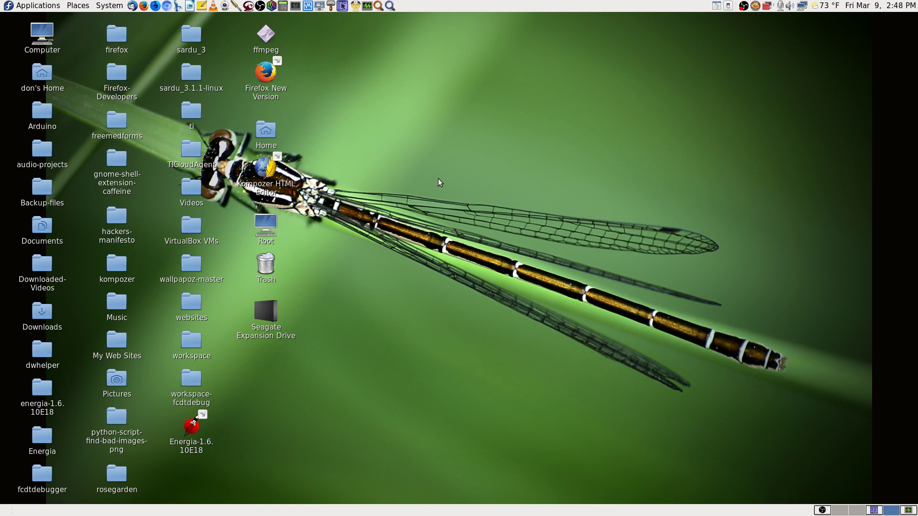
Step: Relaunch Remmina from an Application Finder 'remote' search and maximize its window
click(390, 6)
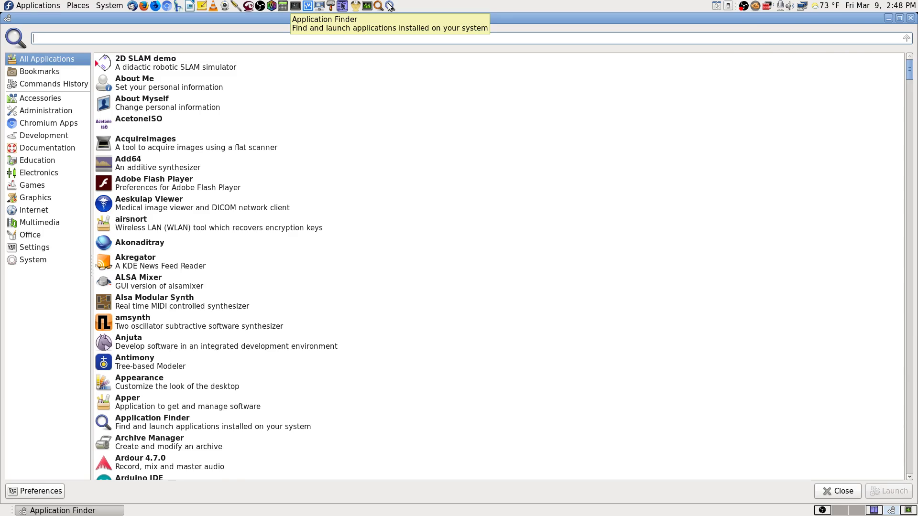
text(rem)
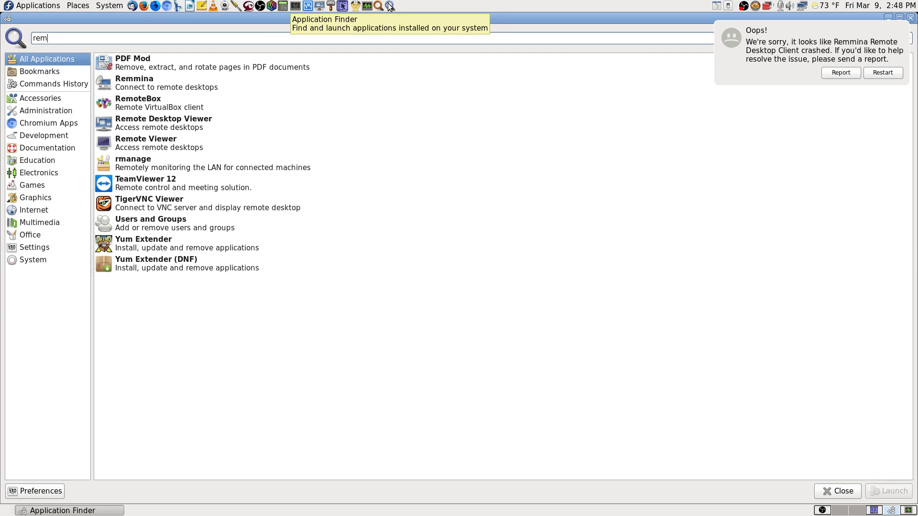
key(BackSpace)
key(BackSpace)
key(BackSpace)
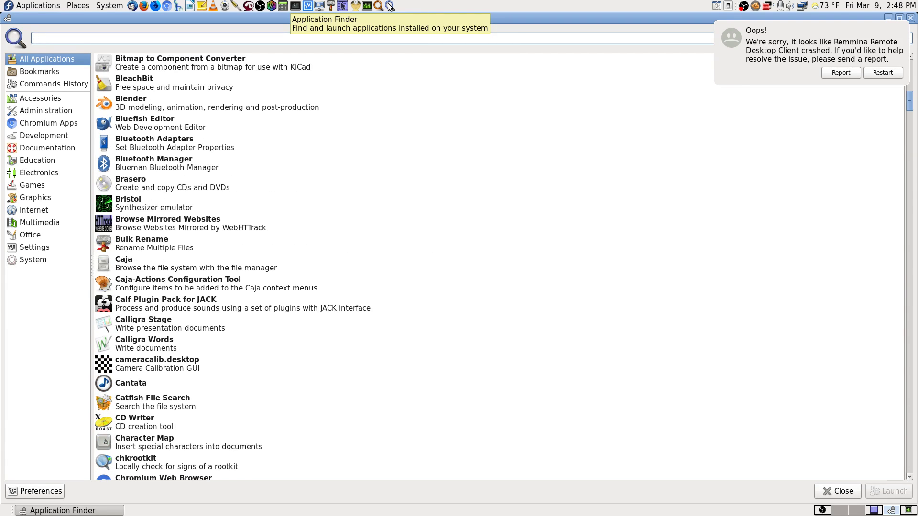
text(remote)
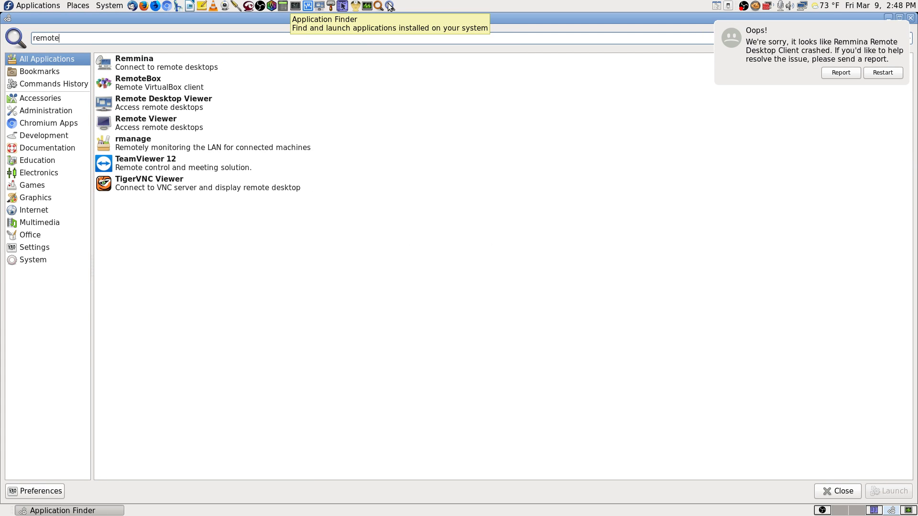
key(Down)
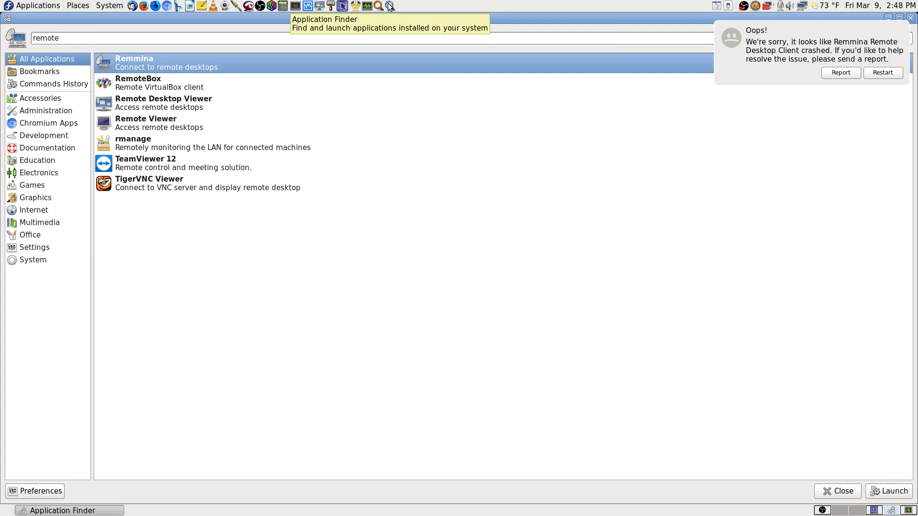
key(Down)
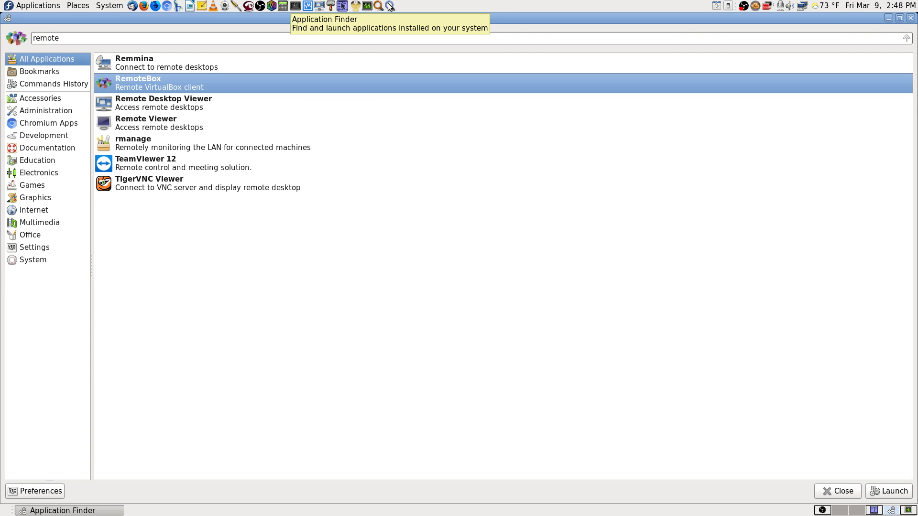
key(Up)
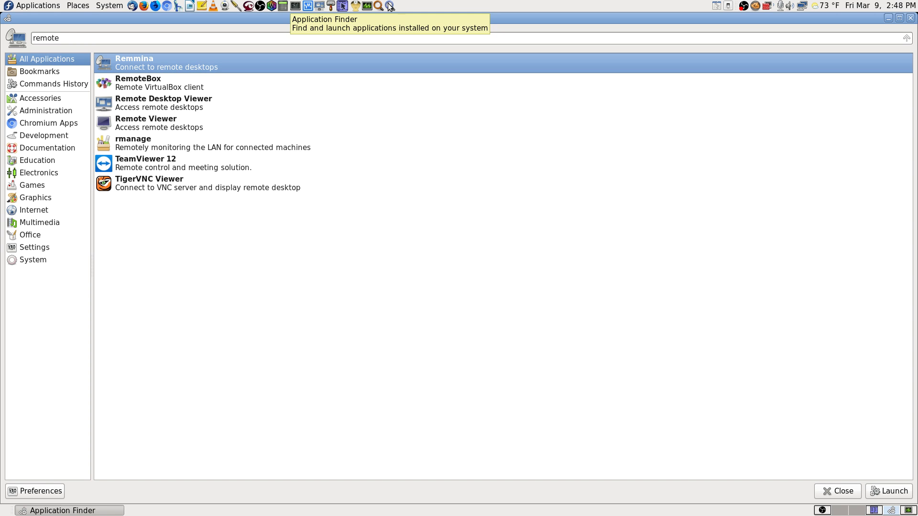
key(Return)
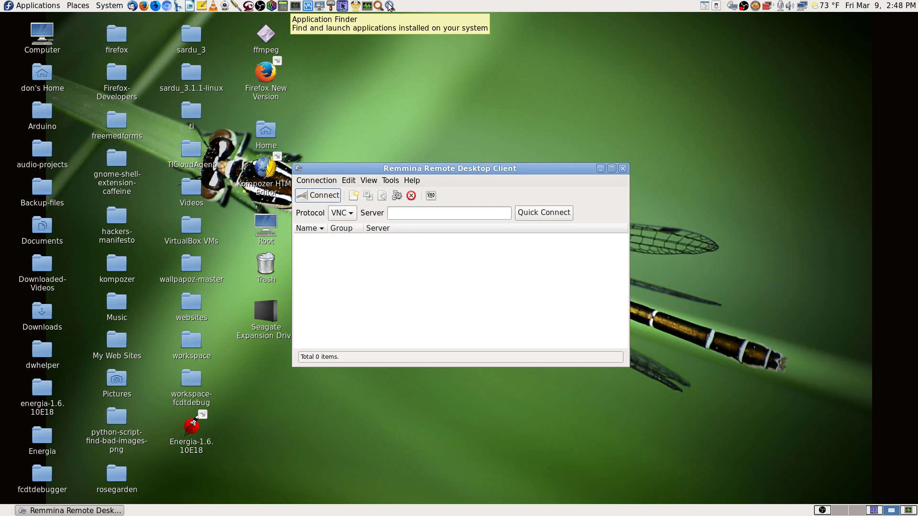
click(612, 169)
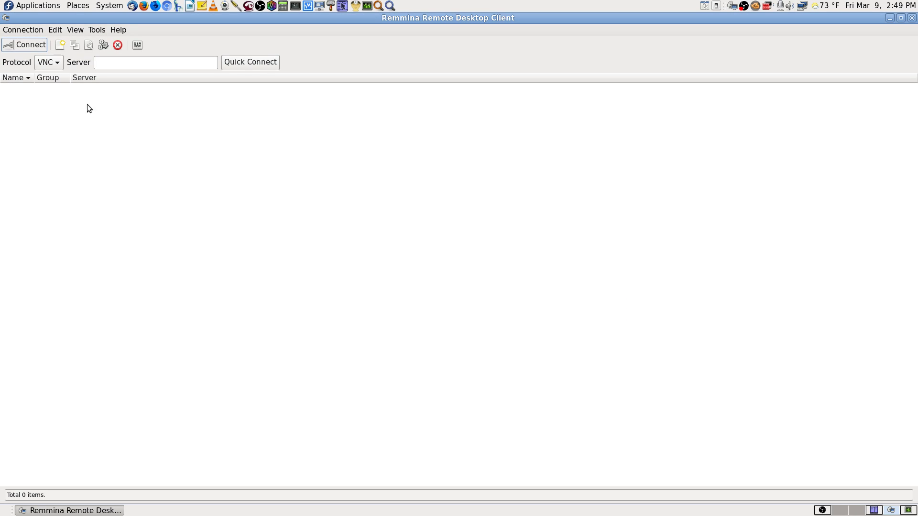
Step: Keep VNC as the protocol, enter server 192.168.0.110, and try to open preferences
click(56, 62)
click(56, 61)
click(109, 64)
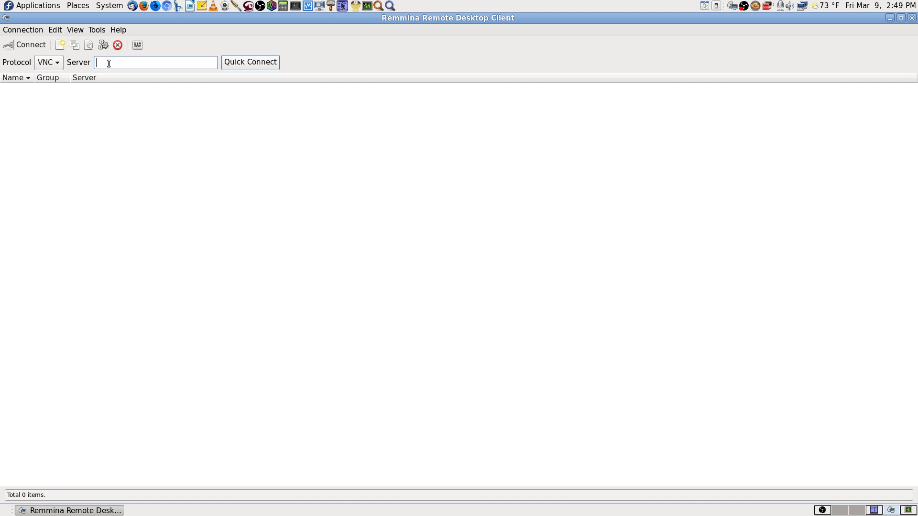
text(192.168.0.110)
click(106, 45)
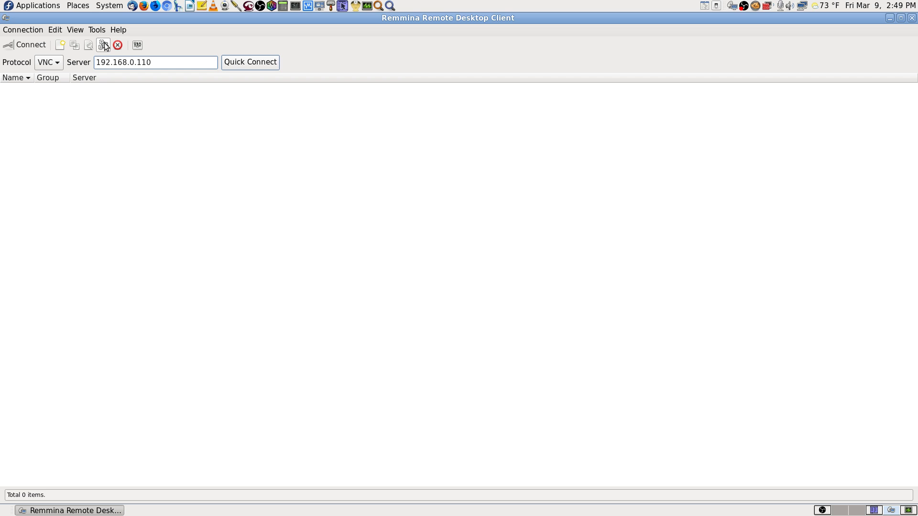
Step: Open Remmina Preferences from the Edit menu, review Appearance, Applet, Keyboard and Terminal tabs, then close
click(55, 31)
click(63, 42)
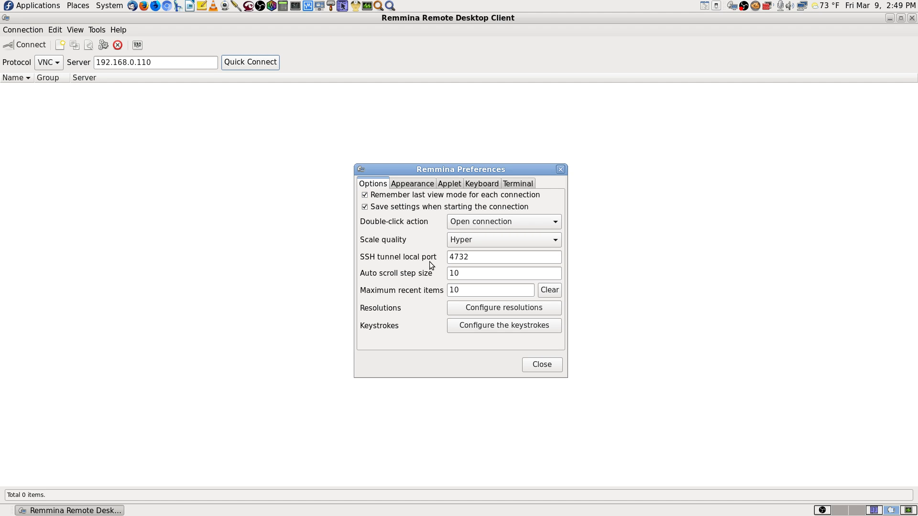
click(428, 188)
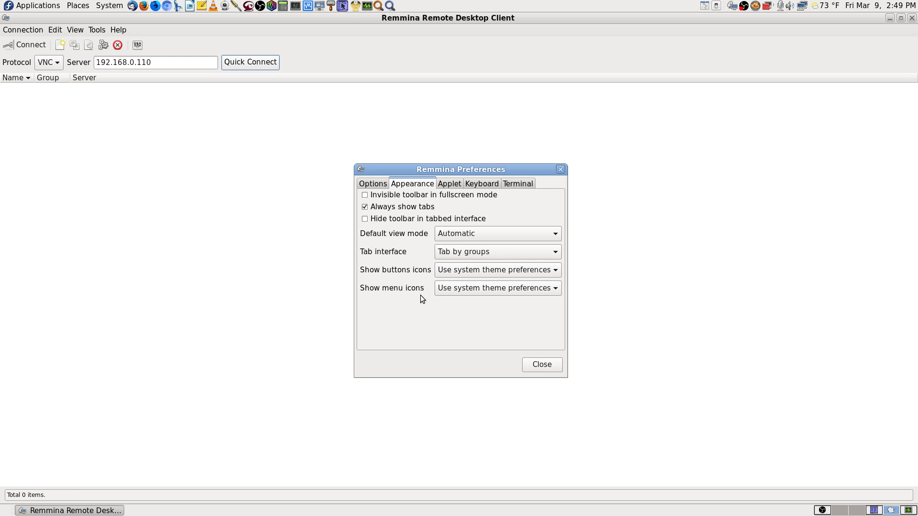
click(461, 185)
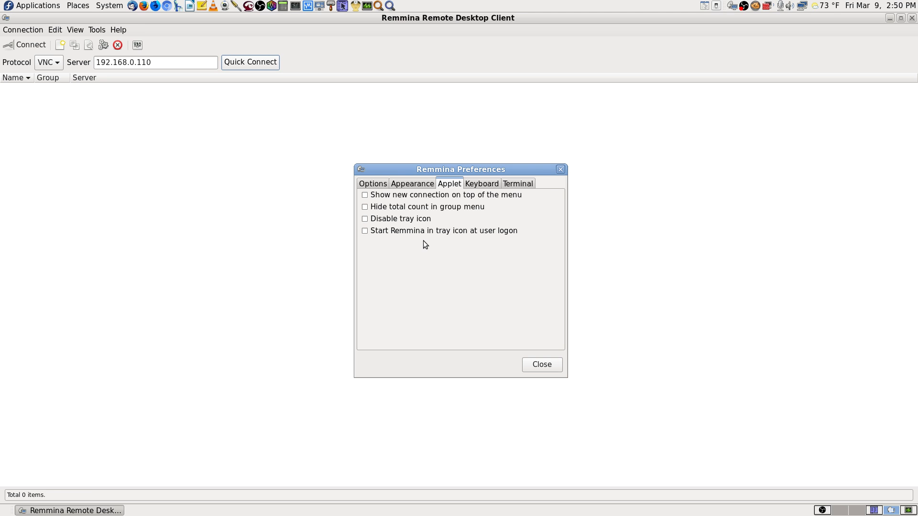
click(491, 184)
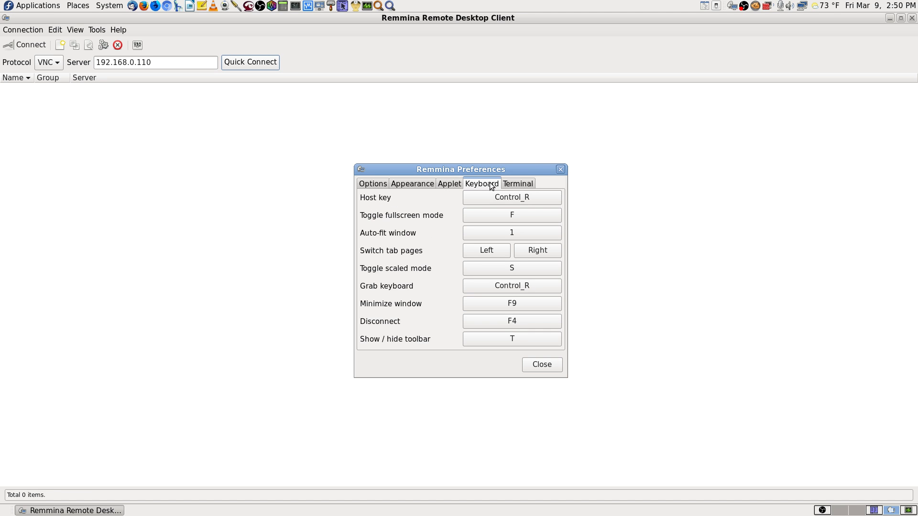
click(526, 185)
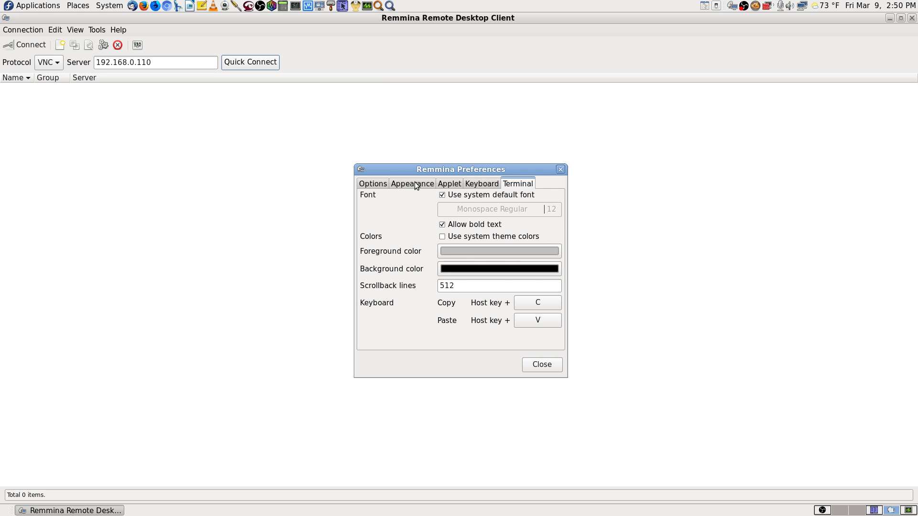
click(393, 185)
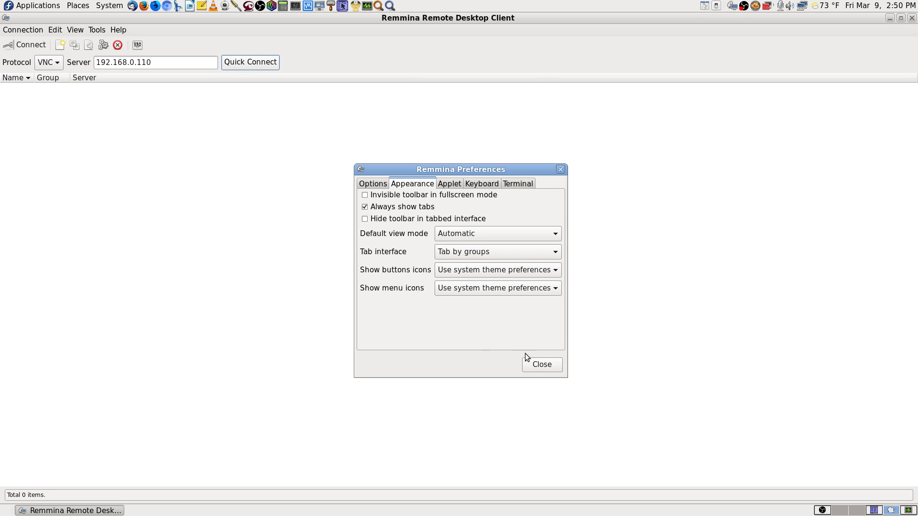
click(535, 362)
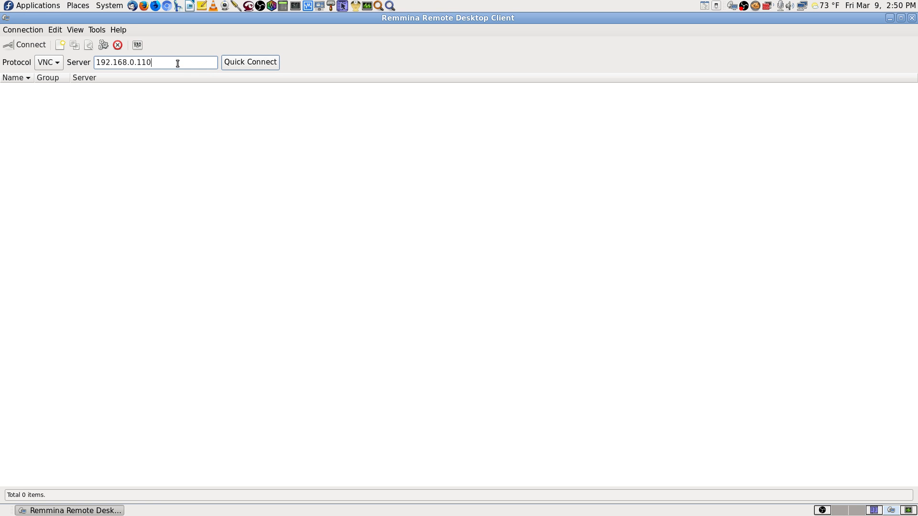
Step: Quick-connect to 192.168.0.110:5900 with the VNC password, crashing Remmina again
text(:5900)
click(252, 66)
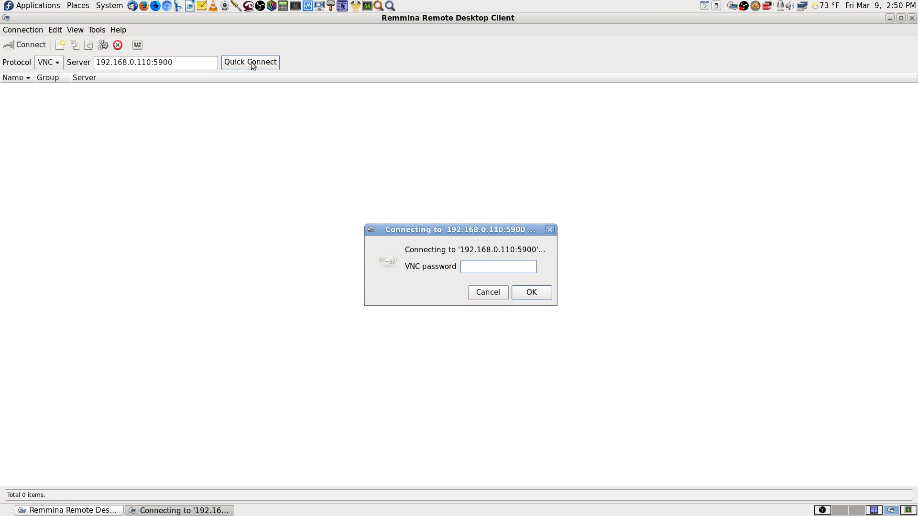
text(********)
key(Return)
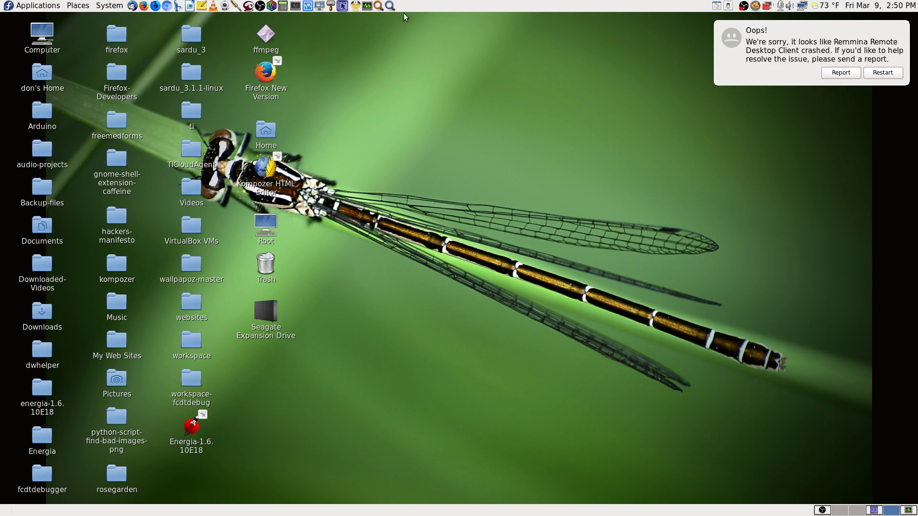
Step: Search Application Finder for 'yum' to list Yum Extender and Yum Extender (DNF)
click(390, 6)
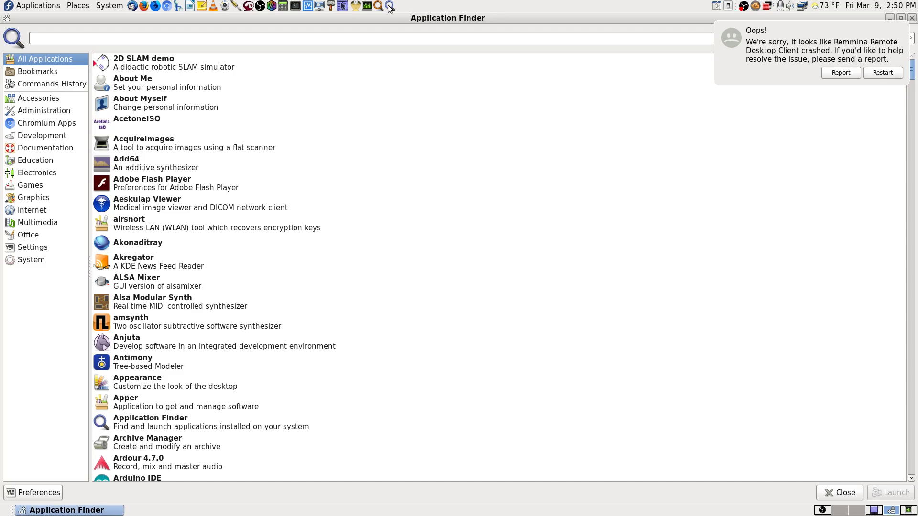
text(m)
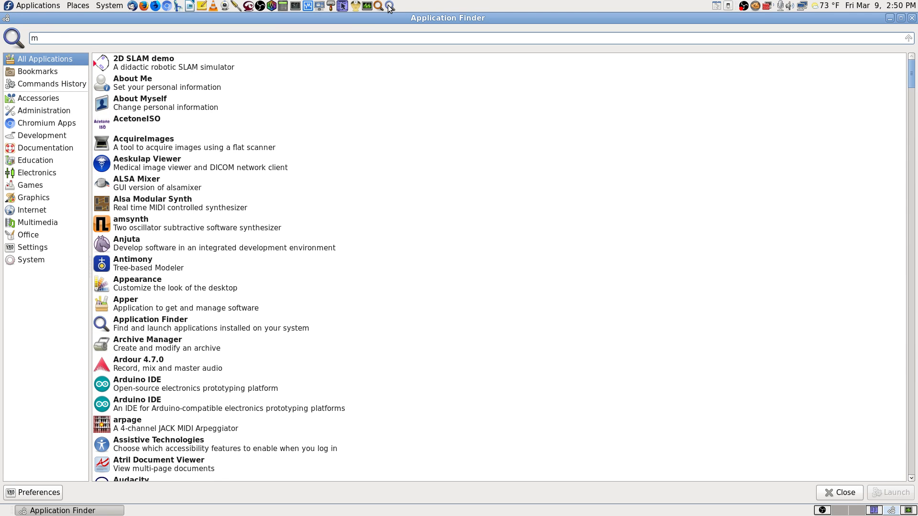
key(BackSpace)
text(yum)
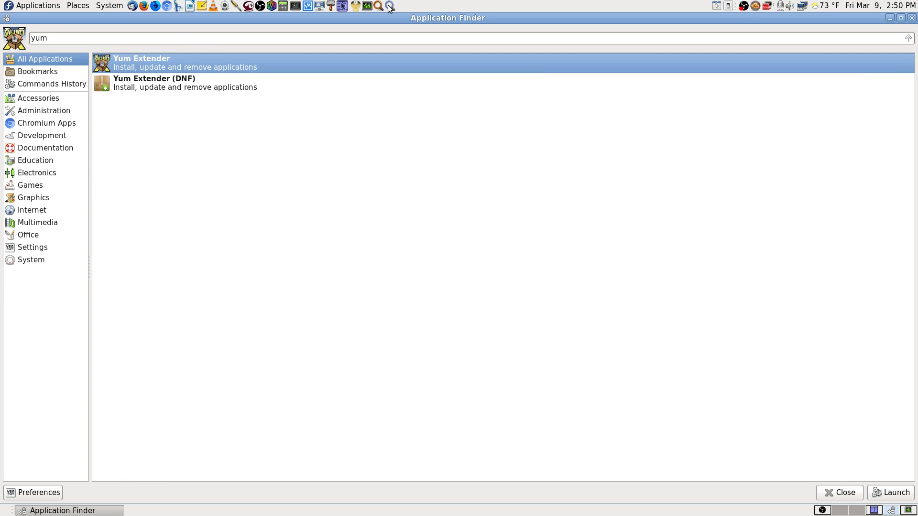
Step: Launch Yum Extender and authenticate with the root password, retrying after the first failure
key(Return)
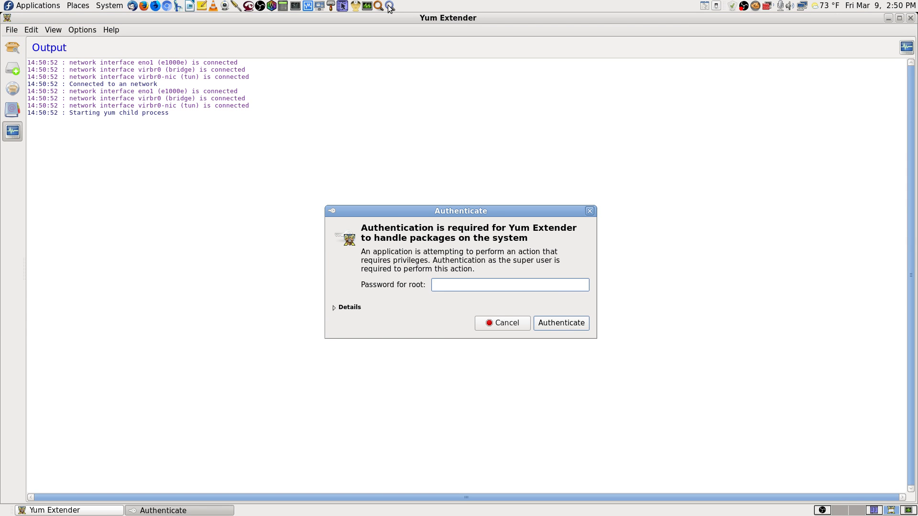
text(************)
key(Return)
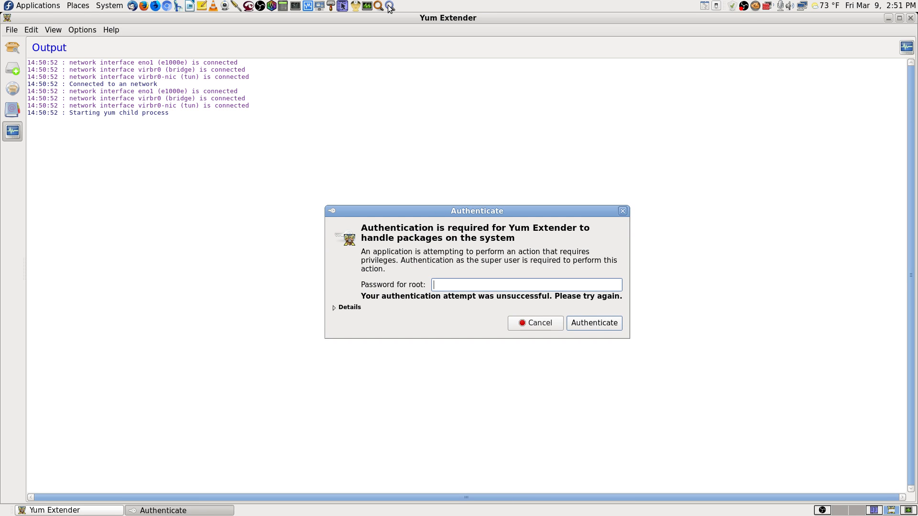
text(***************)
key(Return)
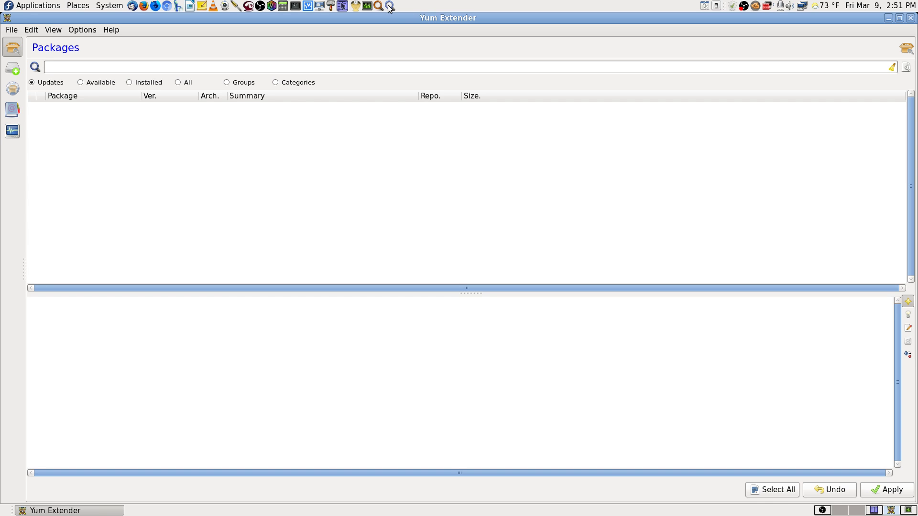
Step: Search all packages for 'remote desktop' and scroll through the matching results
click(70, 65)
text(re)
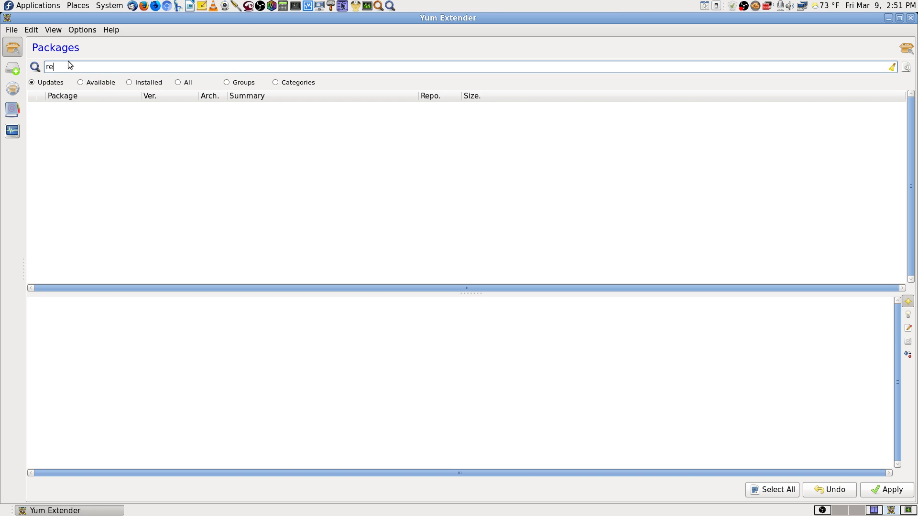
text(mote desktop)
key(Return)
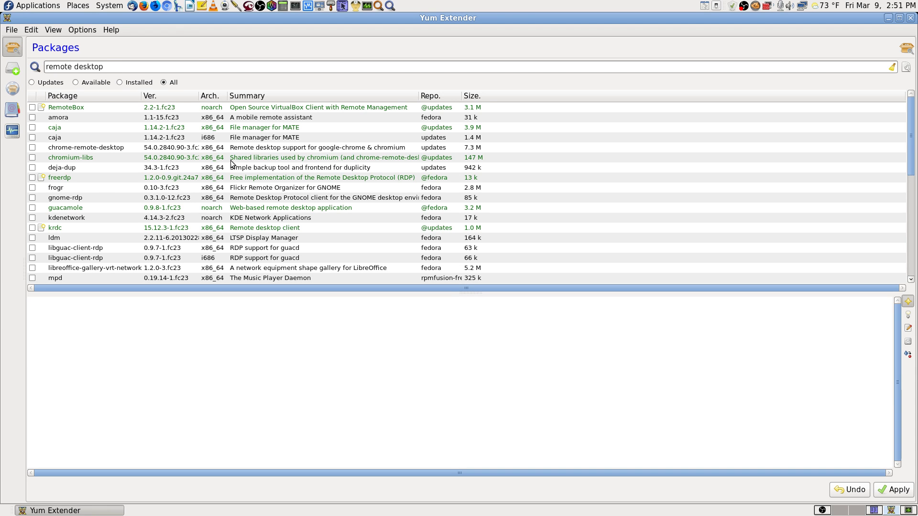
scroll(195, 207, down, 10)
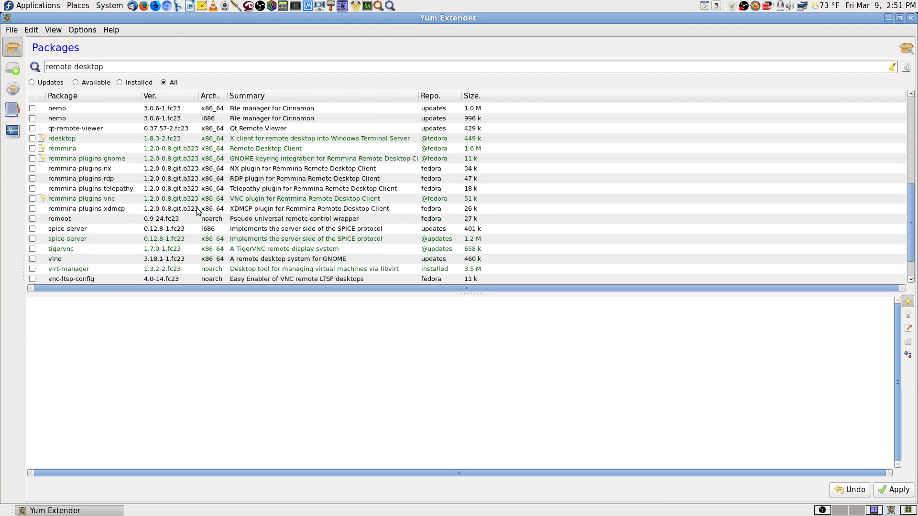
Step: Mark remmina-plugins-nx, -rdp, -telepathy and -xdmcp for installation, then apply and confirm the transaction
scroll(196, 207, up, 1)
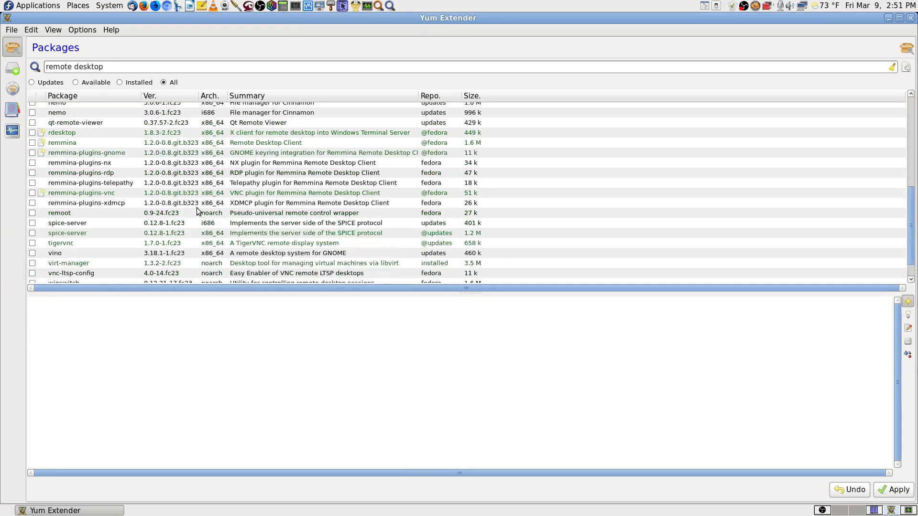
click(55, 163)
click(32, 163)
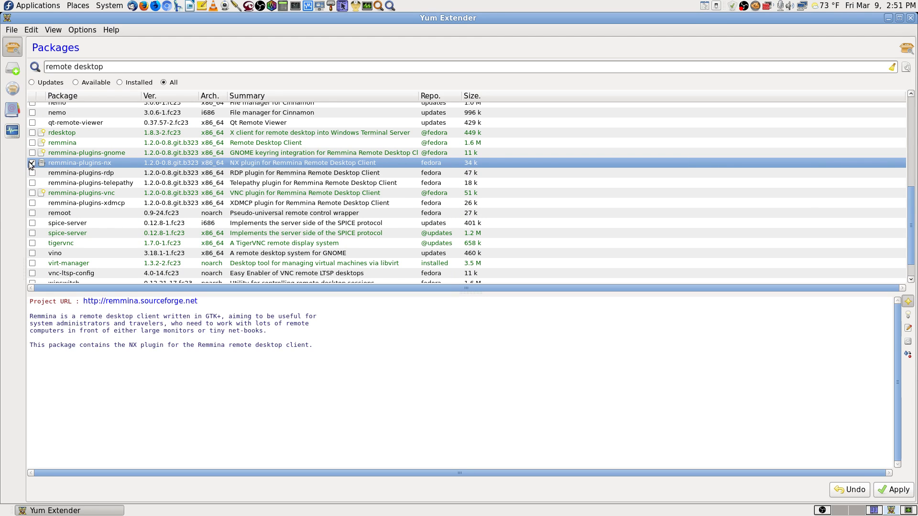
click(32, 173)
click(32, 183)
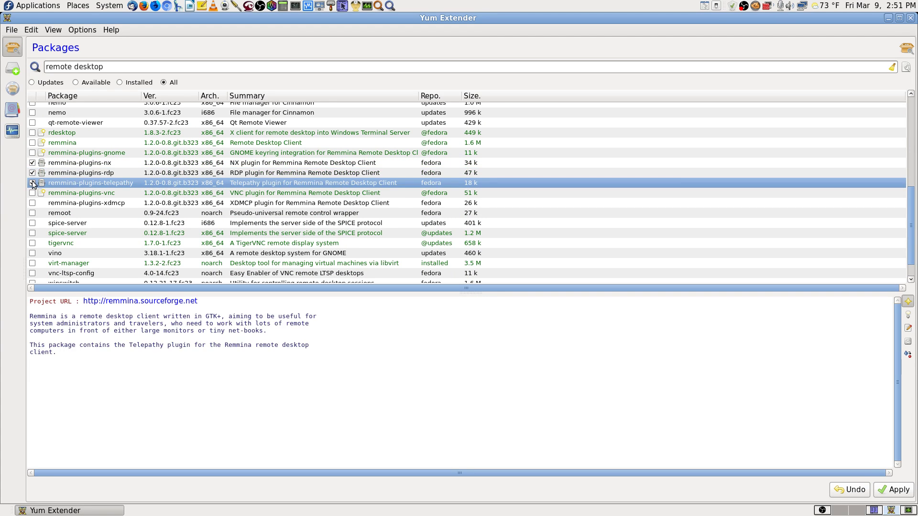
click(32, 203)
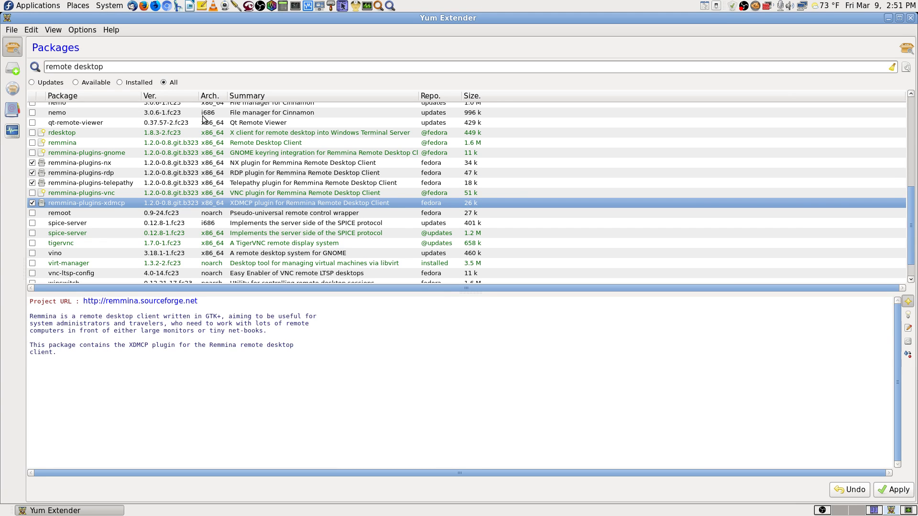
click(899, 494)
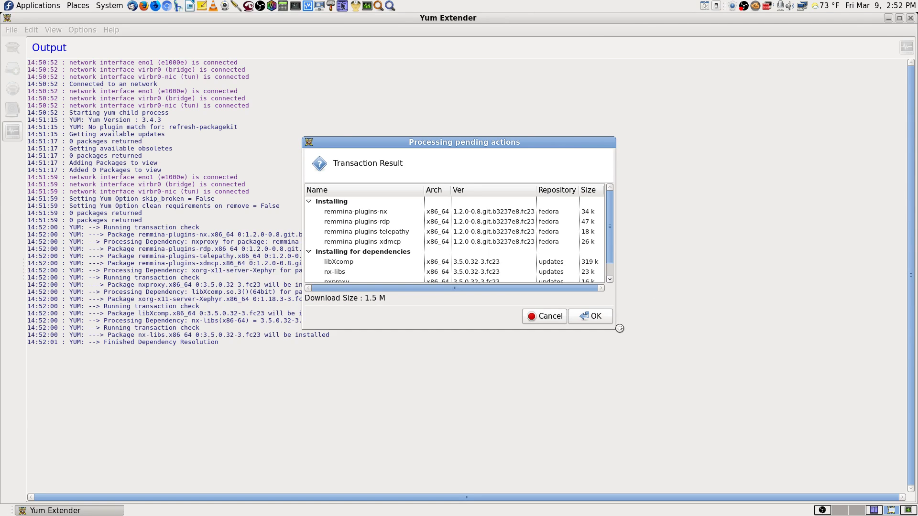
drag(615, 329, 650, 363)
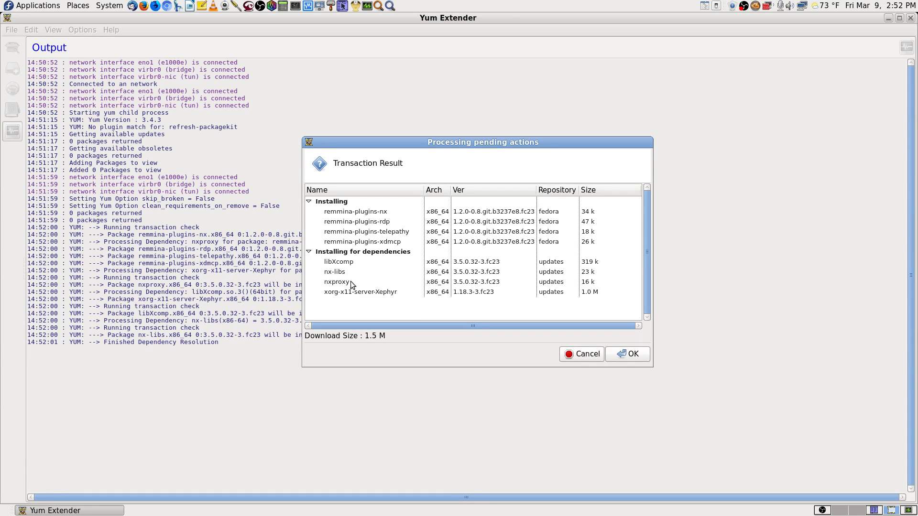
click(639, 358)
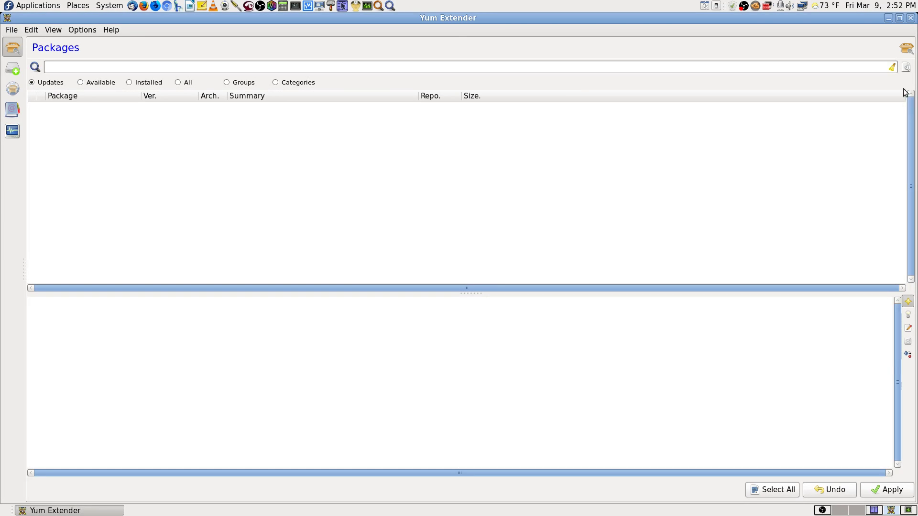
Step: Close Yum Extender, launch Remmina from the application finder and maximize it
click(911, 18)
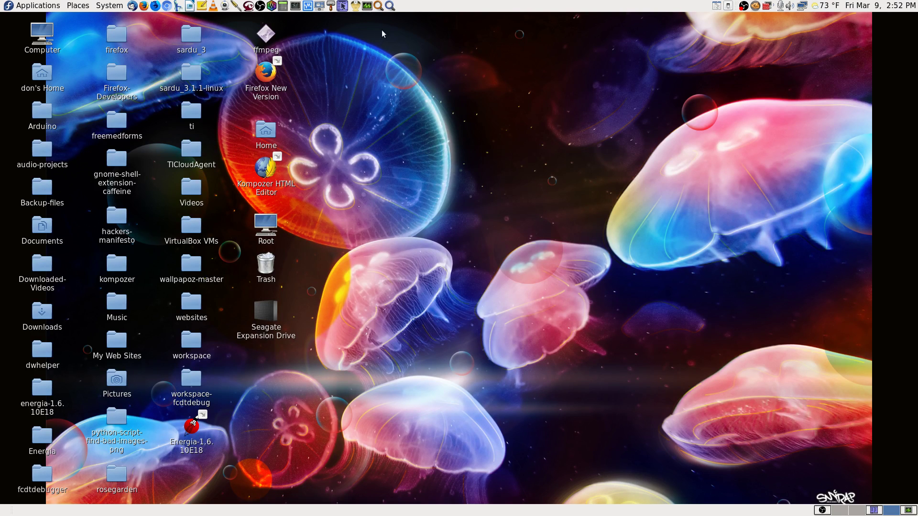
click(391, 6)
text(re)
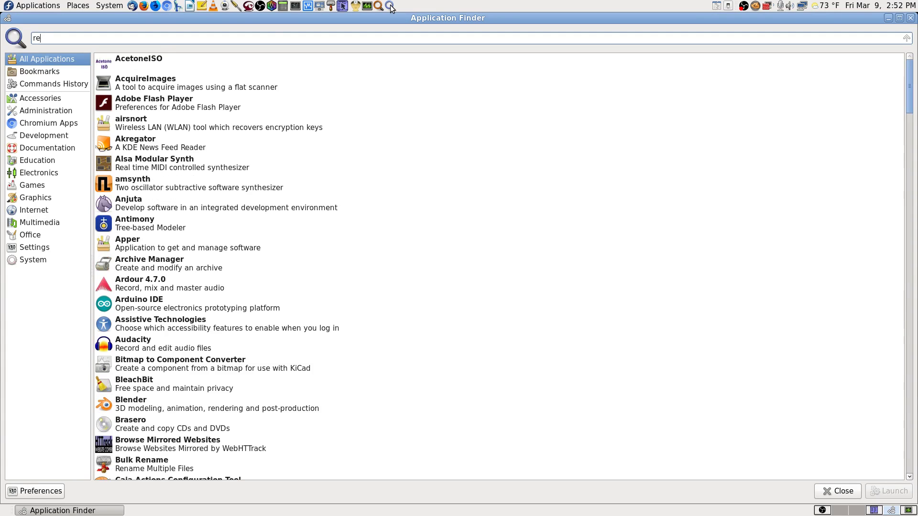
text(m)
key(BackSpace)
key(BackSpace)
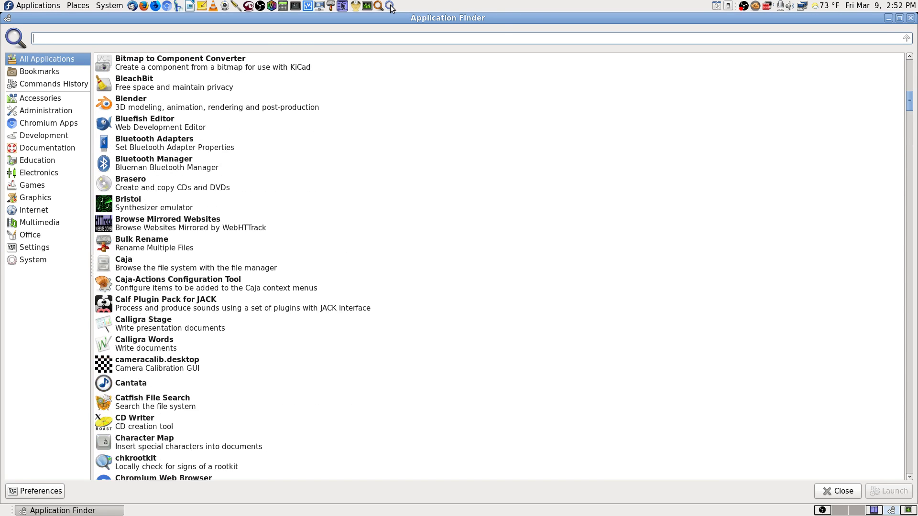
text(emote)
key(Down)
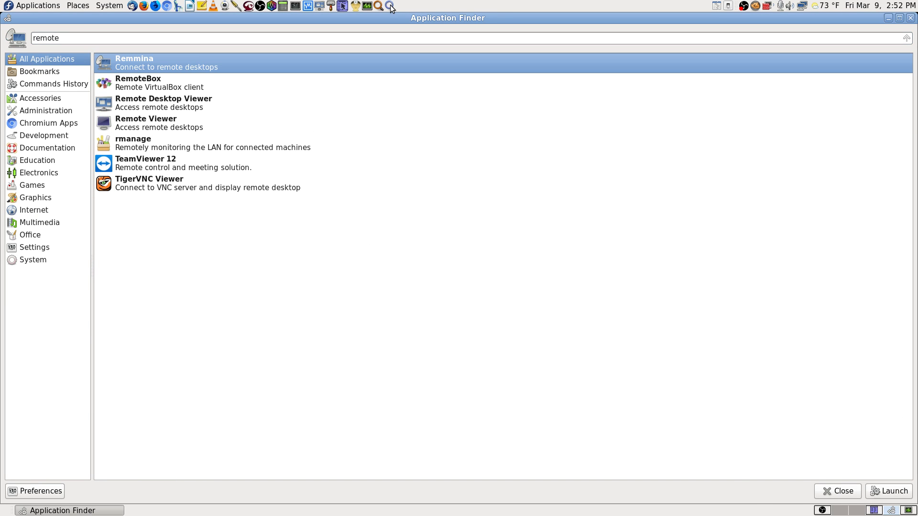
key(Return)
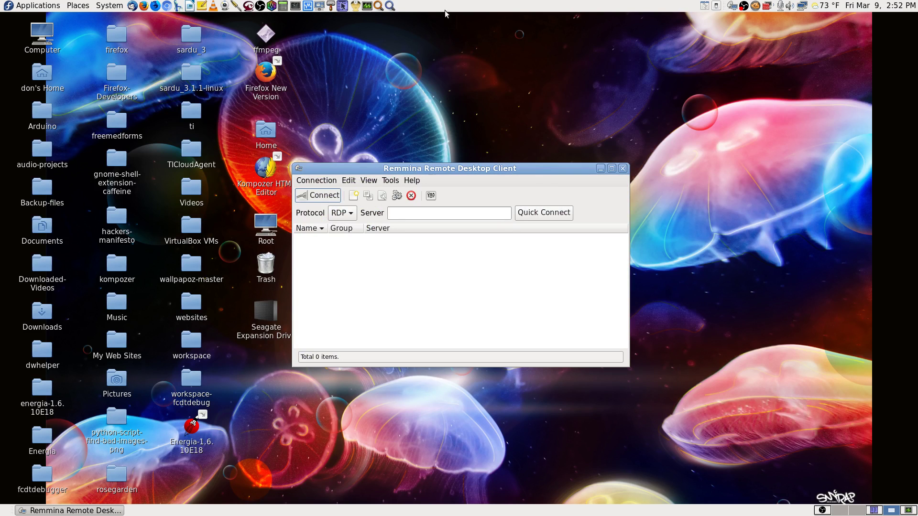
click(611, 168)
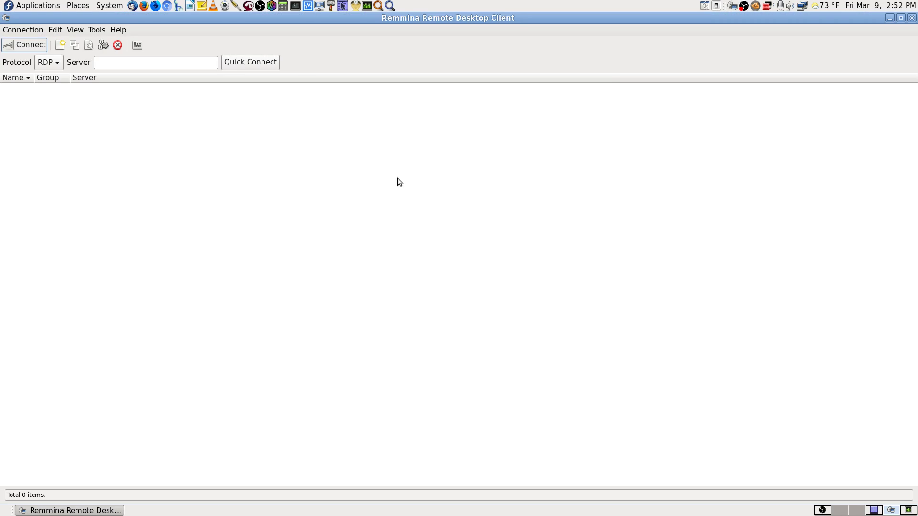
Step: Set the quick-connect protocol to VNC
click(57, 63)
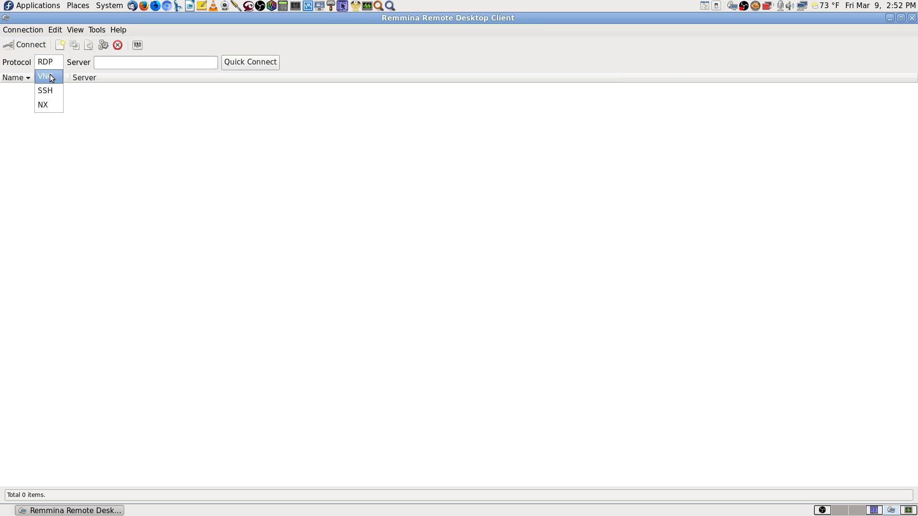
click(51, 77)
click(123, 65)
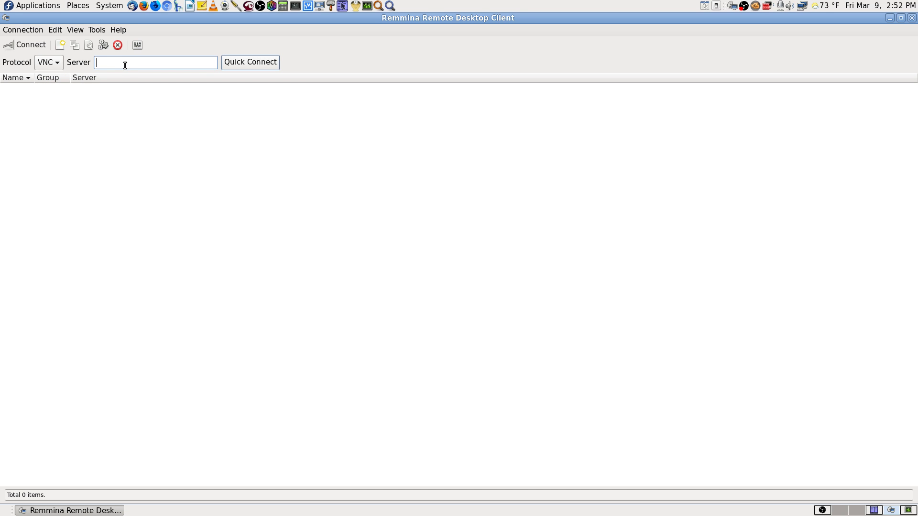
click(54, 64)
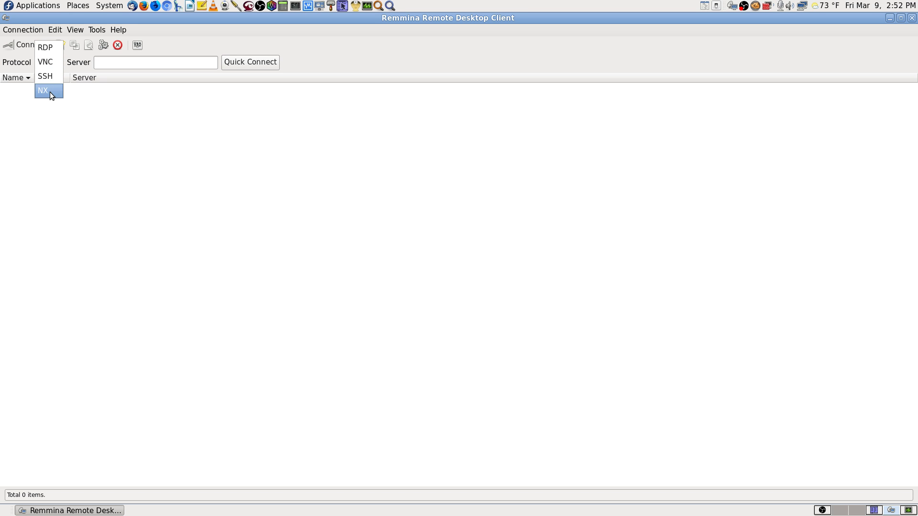
click(54, 62)
click(109, 63)
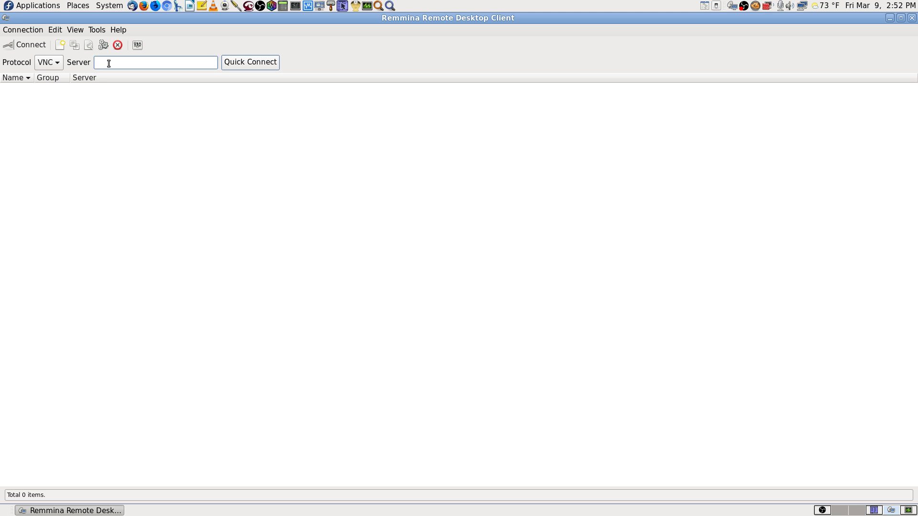
Step: Connect to 192.168.0.110 with the VNC password, then restart Remmina after it crashes
text(192.)
text(168.0.110)
key(Return)
text(******)
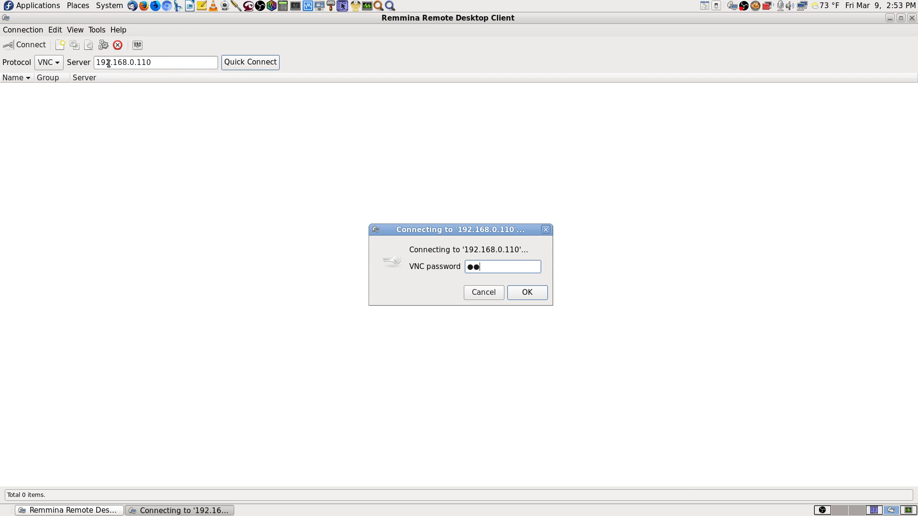
text(**)
key(Return)
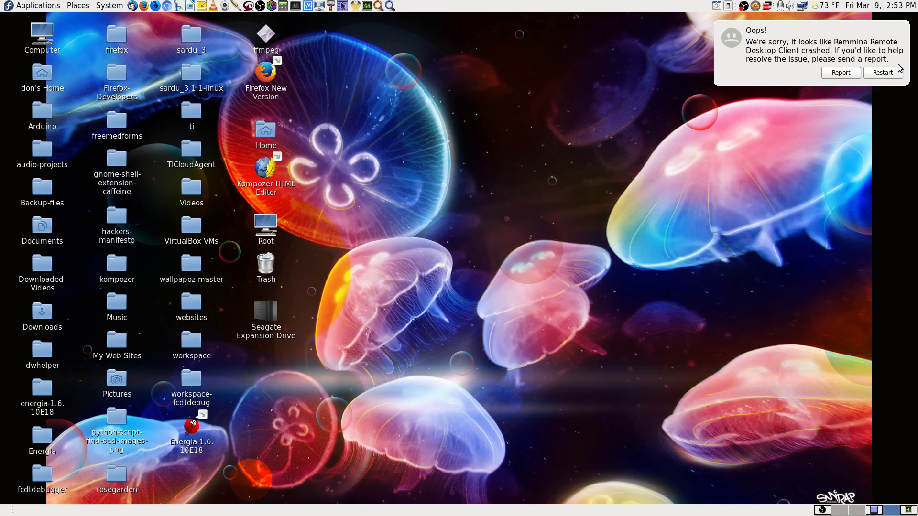
click(884, 74)
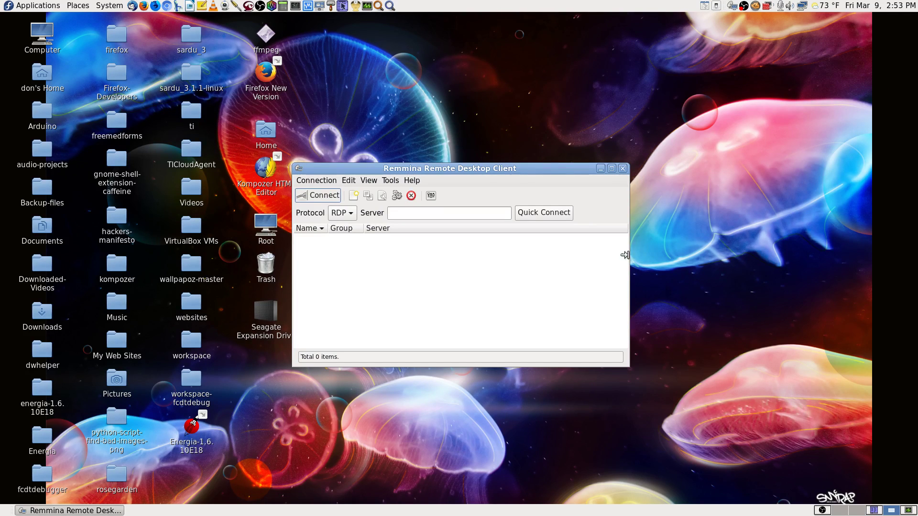
Step: Close Remmina and launch KRDC from the applications menu
click(622, 170)
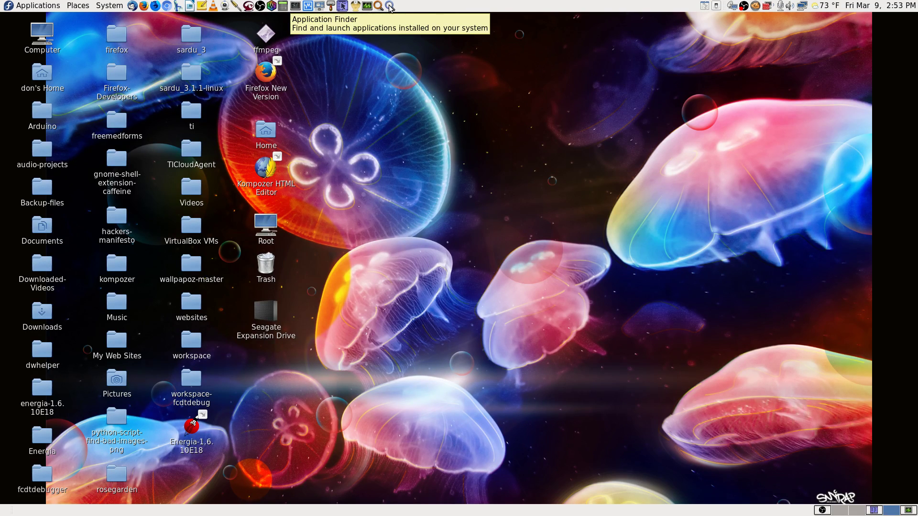
click(35, 6)
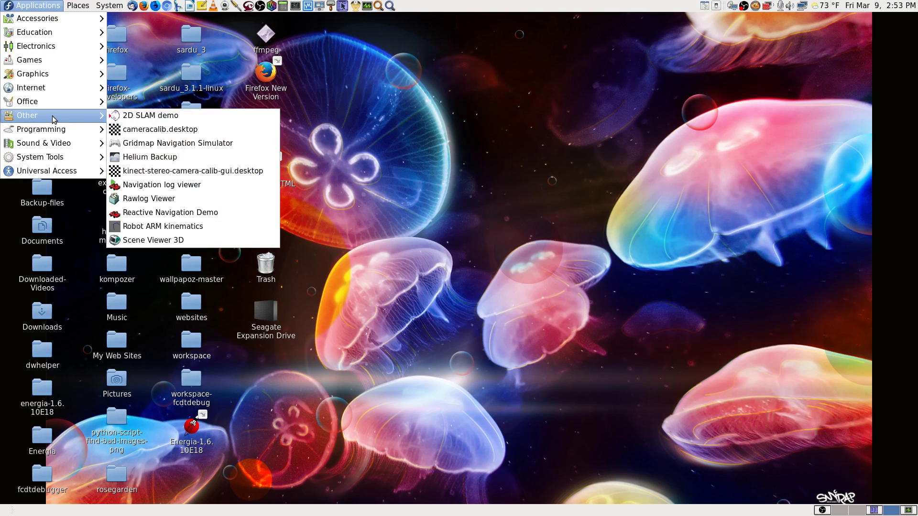
mouse_move(60, 91)
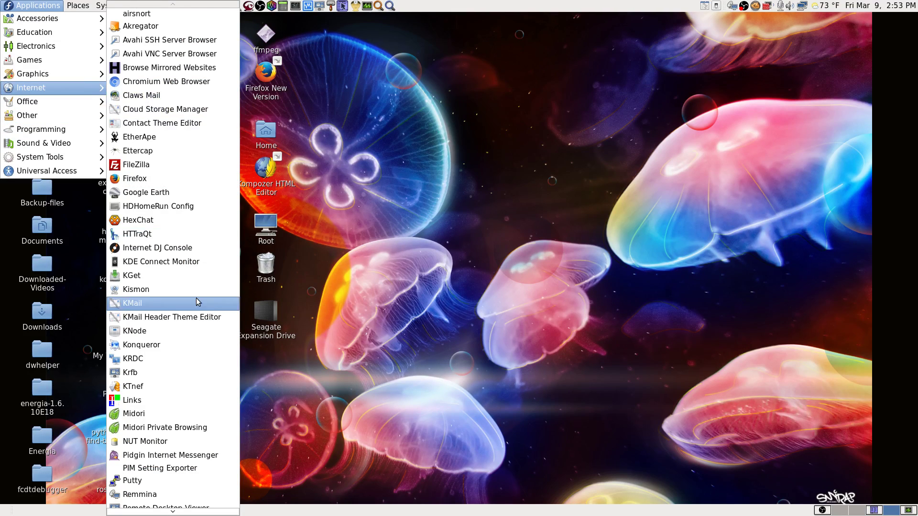
click(185, 359)
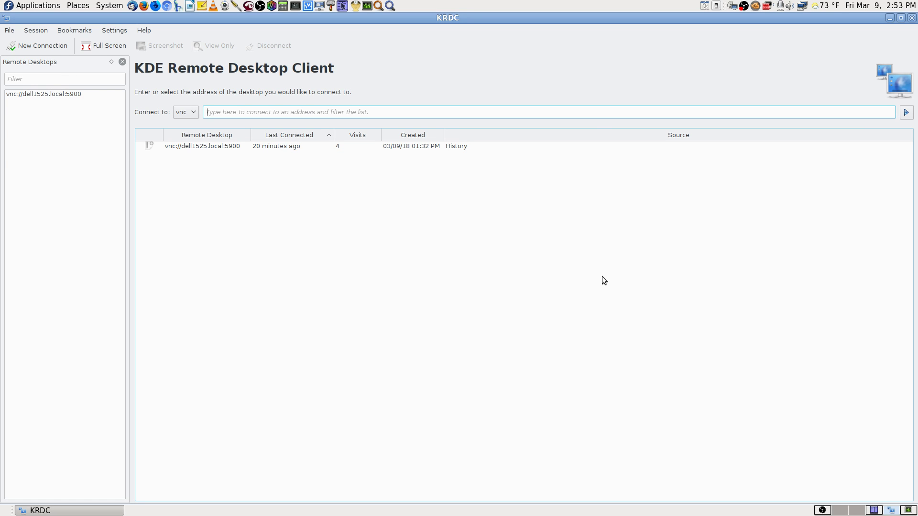
Step: Reconnect to dell1525.local:5900 in High Quality and switch the session to full screen
double_click(206, 146)
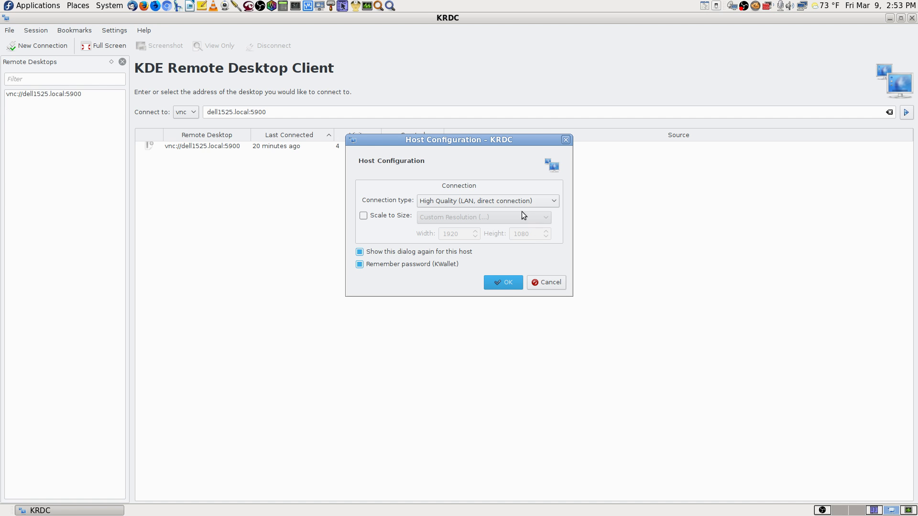
click(490, 199)
click(481, 214)
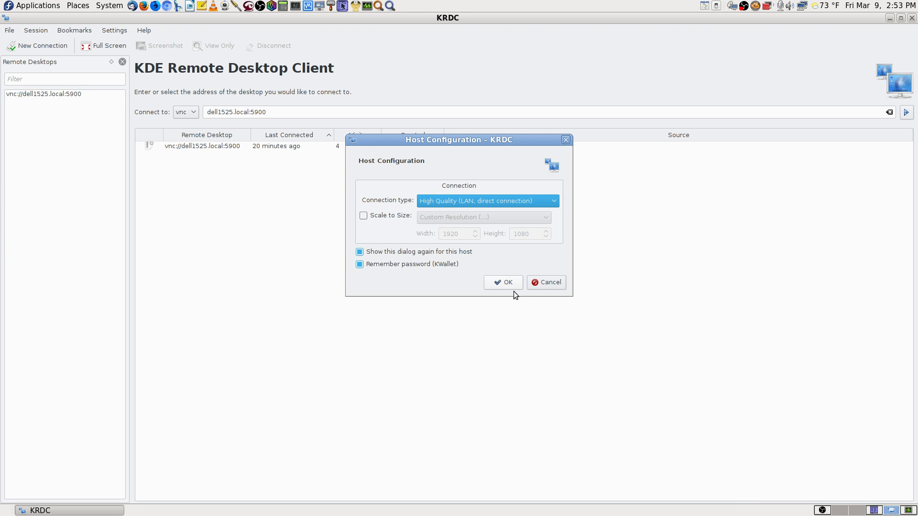
click(509, 285)
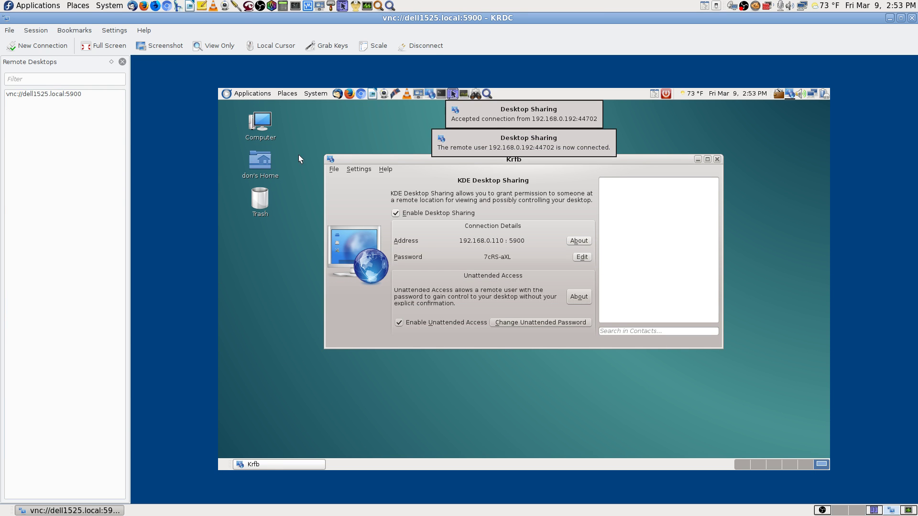
click(109, 48)
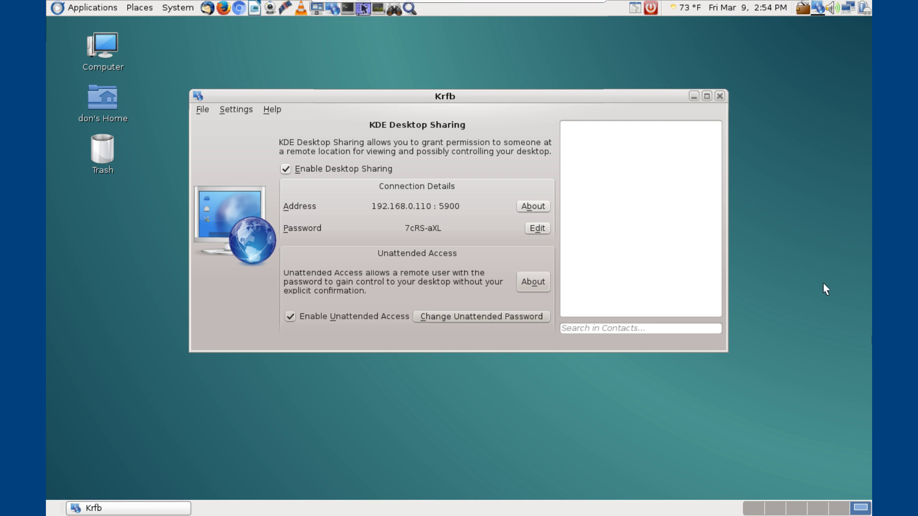
Step: Switch the remote desktop to Workspace 5 and search its Application Finder for 'lucky', selecting luckyBackup
click(759, 509)
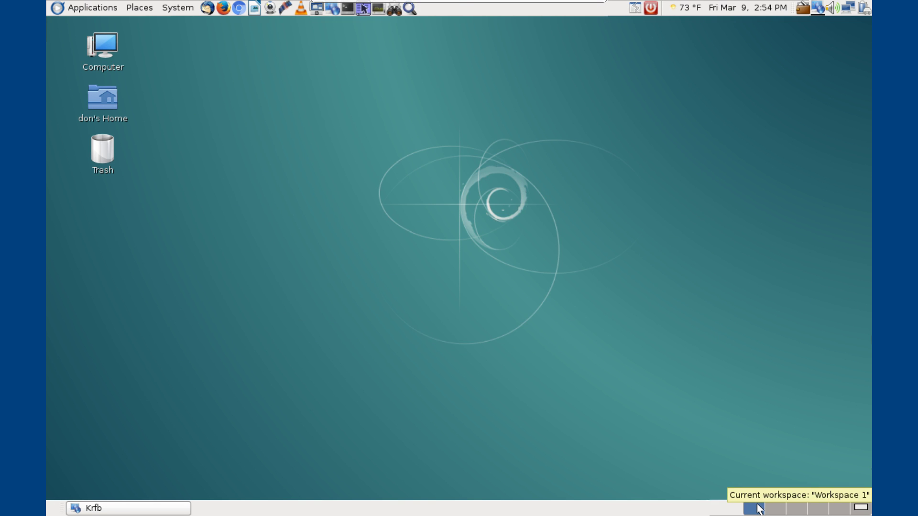
click(843, 510)
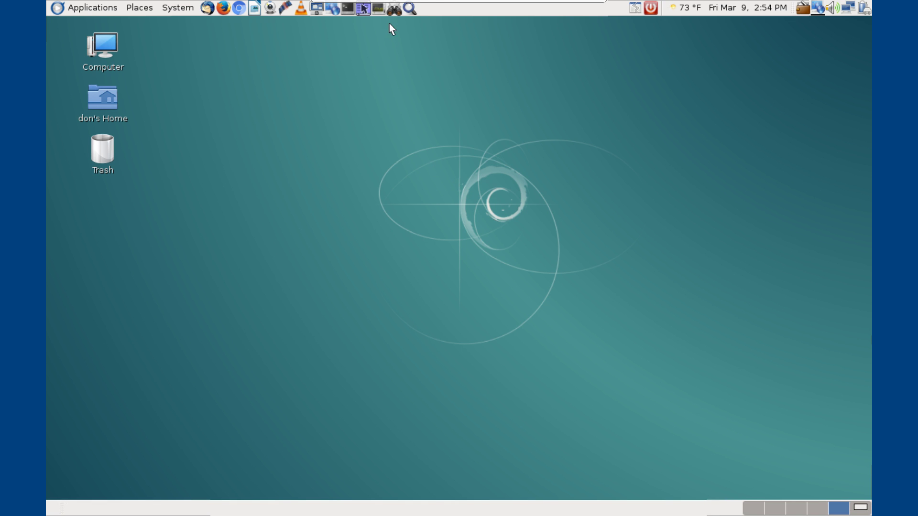
click(411, 9)
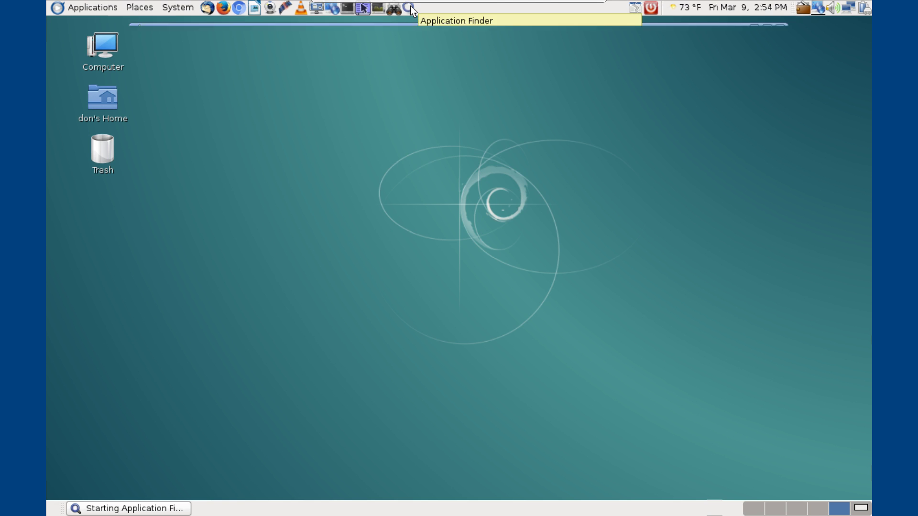
text(lucky)
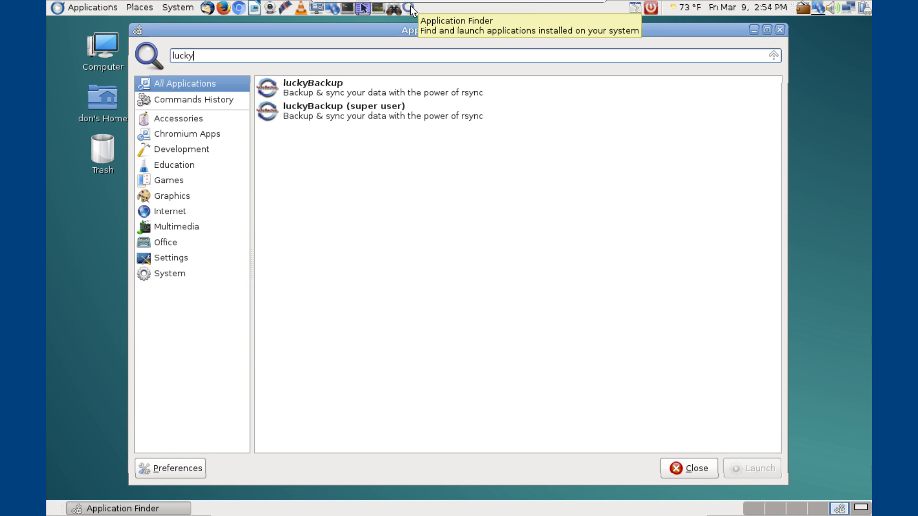
key(Down)
key(Down)
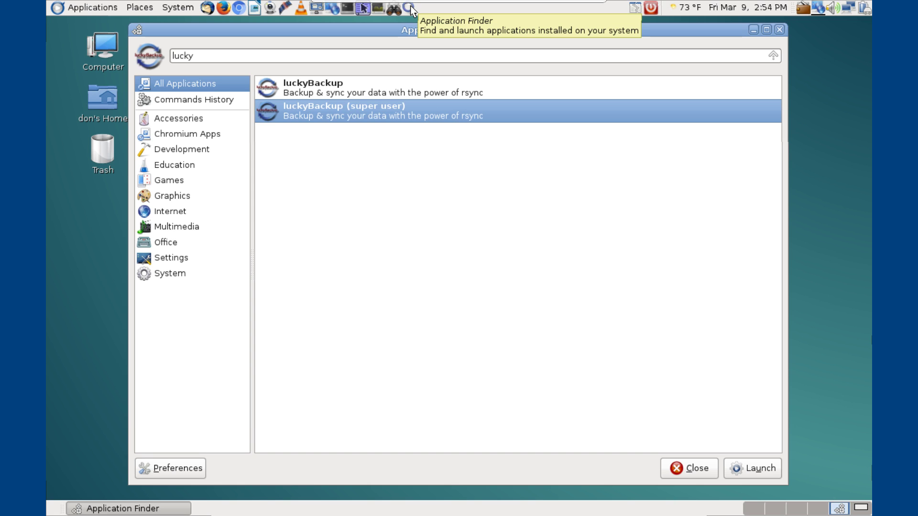
key(Up)
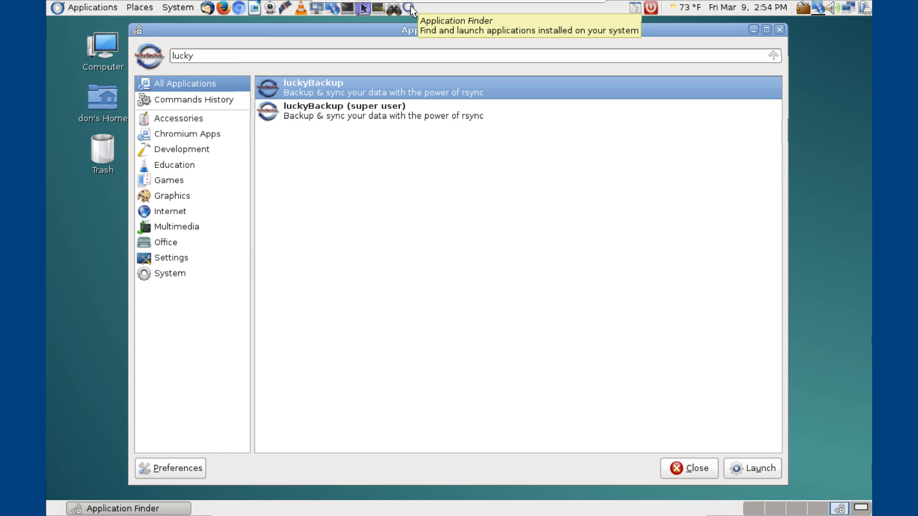
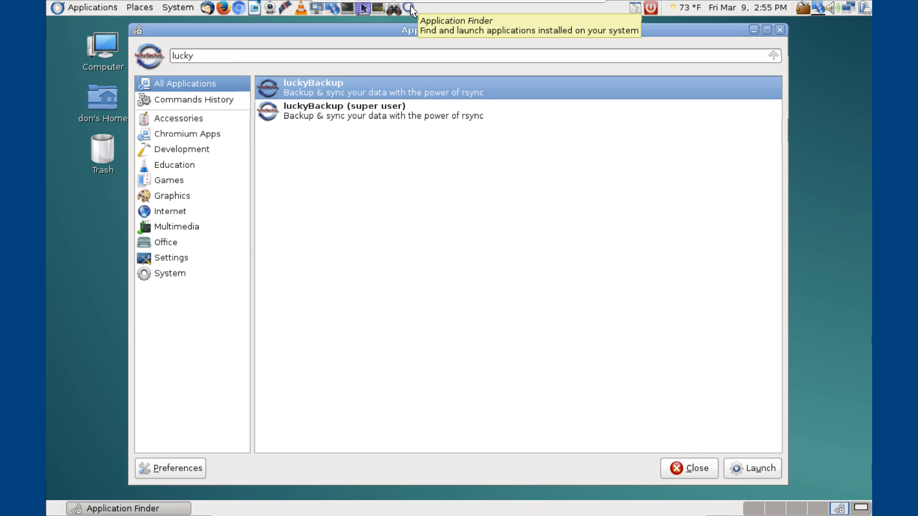
Step: Launch luckyBackup, maximize its window, and leave KRDC's full-screen view
key(Return)
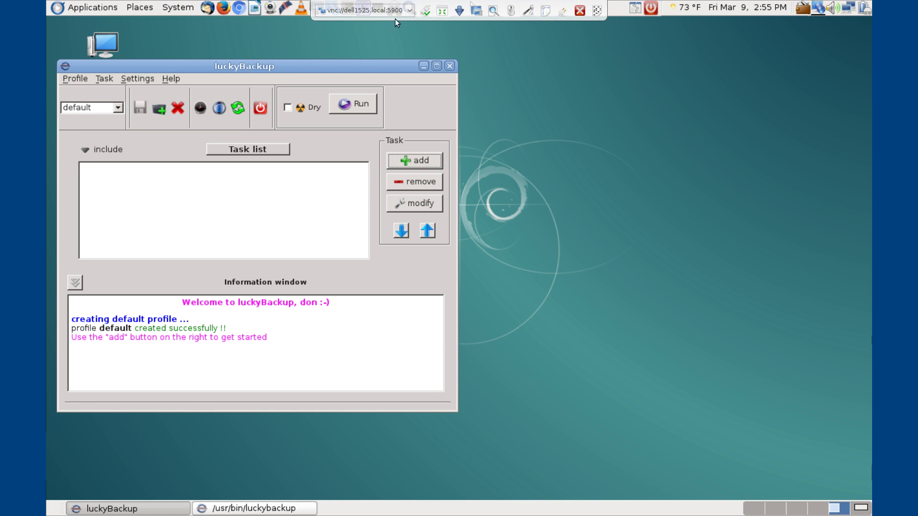
click(438, 65)
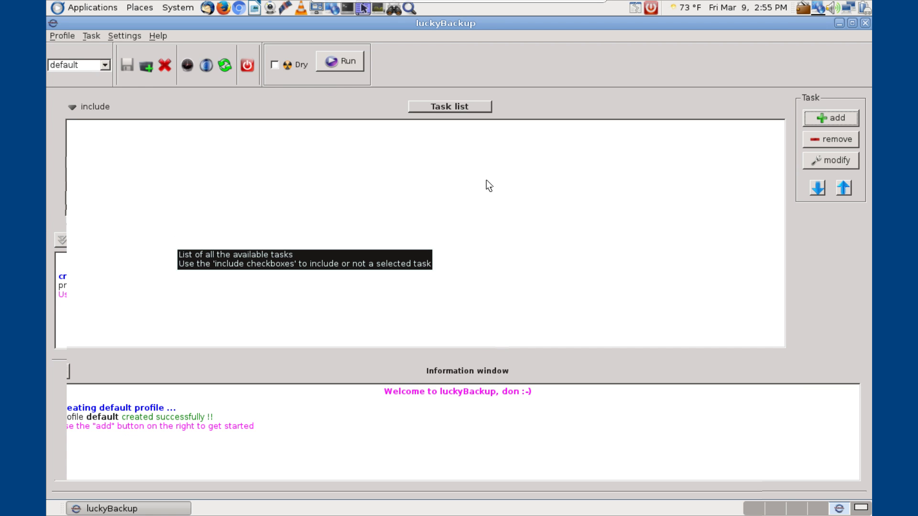
mouse_move(333, 5)
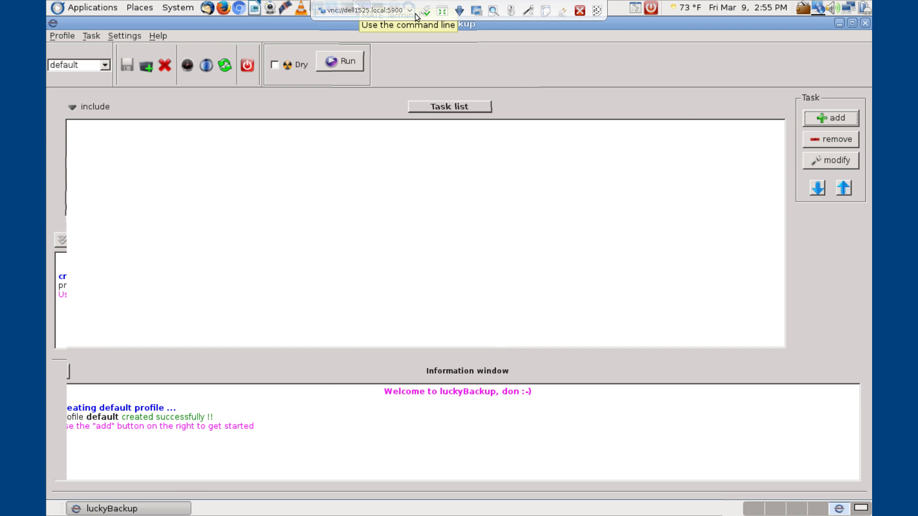
click(442, 10)
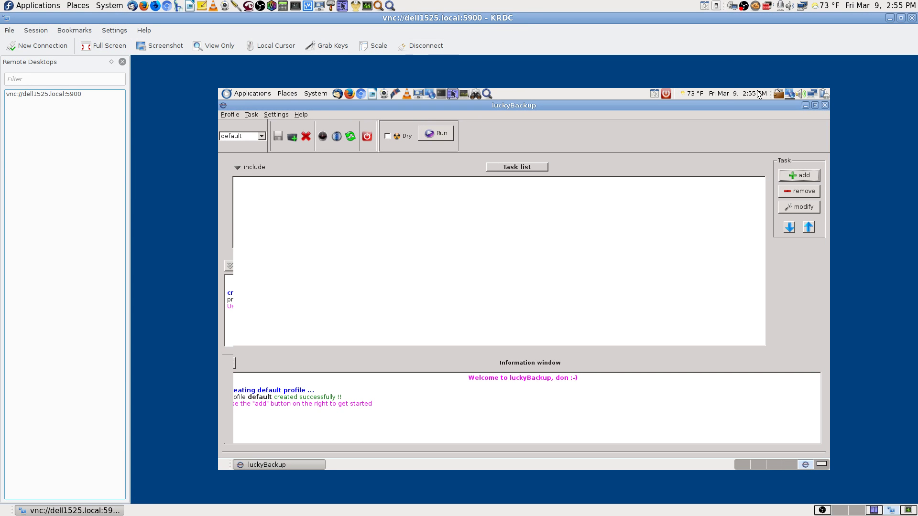
Step: Disconnect and reconnect to the saved host using the Medium Quality connection type
click(439, 46)
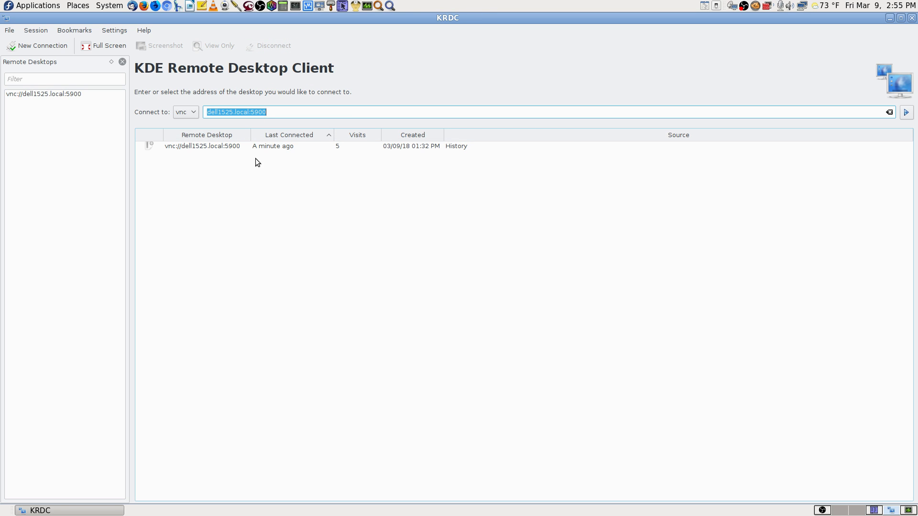
double_click(220, 148)
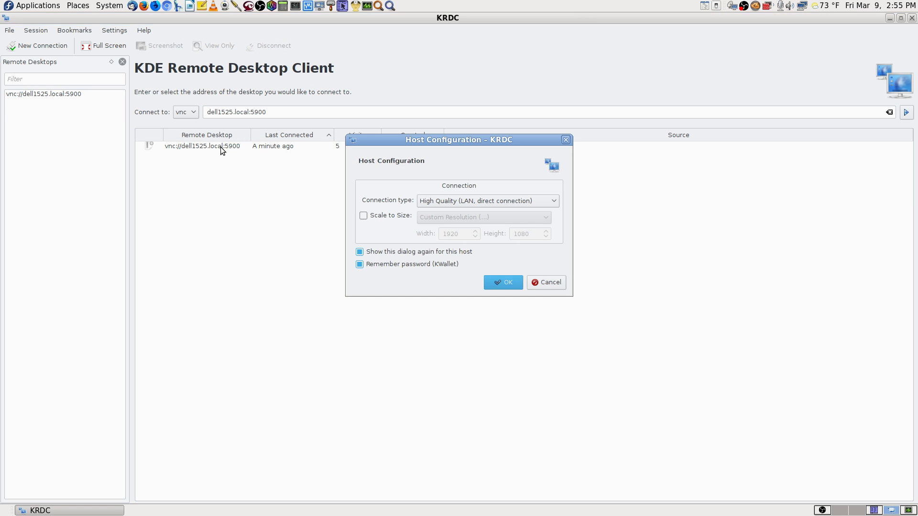
click(449, 200)
click(449, 221)
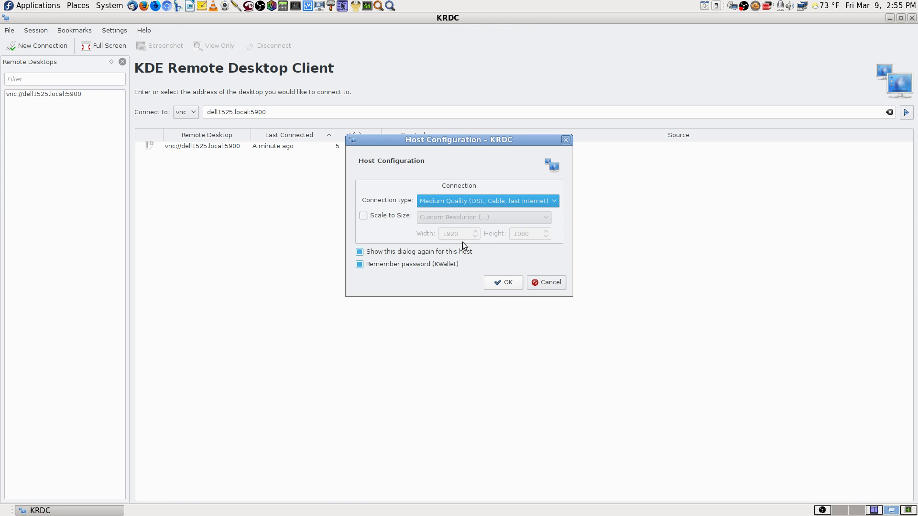
click(502, 282)
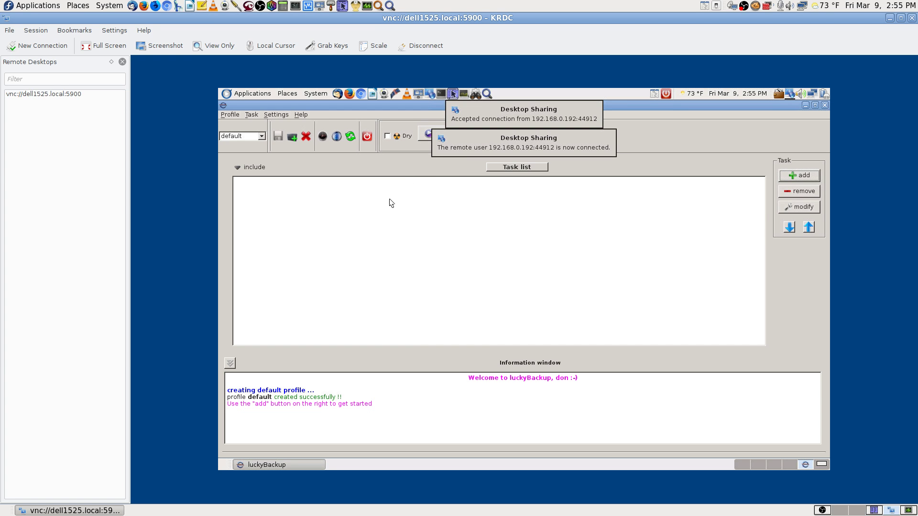
Step: Disconnect again and reconnect using the Low Quality connection type
click(425, 49)
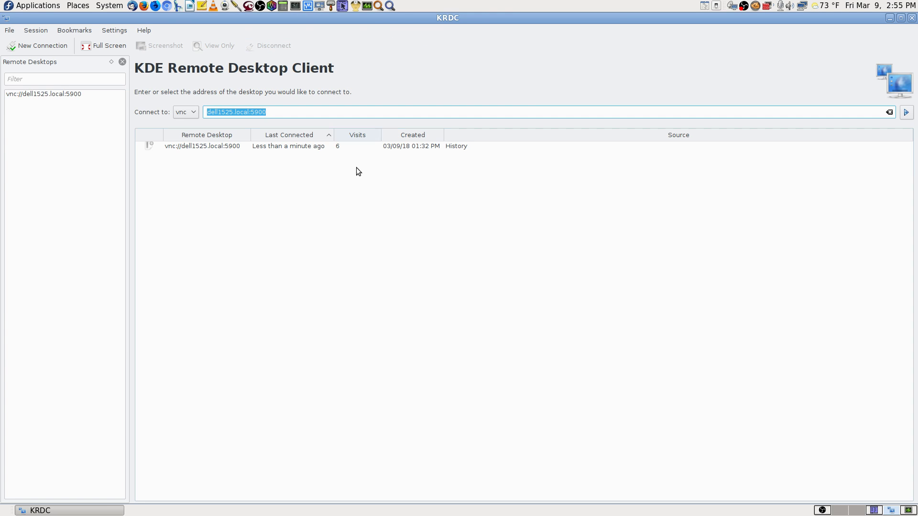
double_click(268, 147)
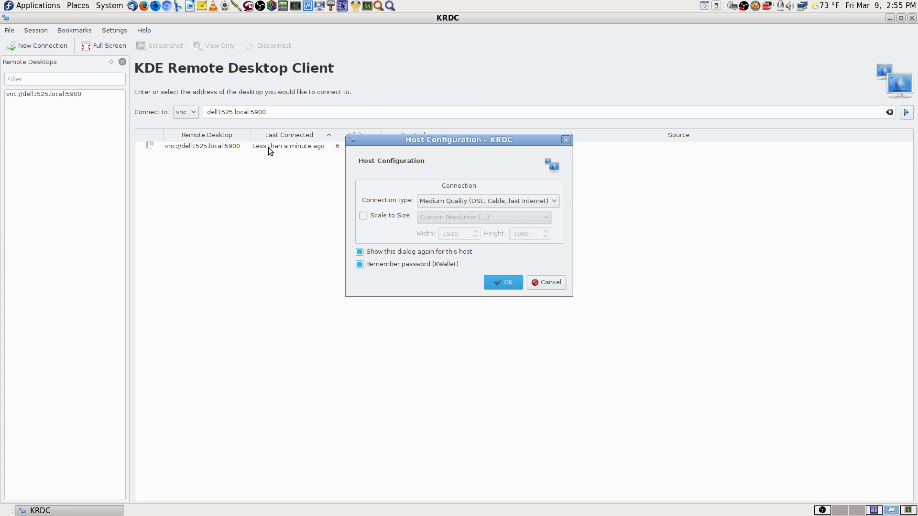
click(460, 201)
click(466, 233)
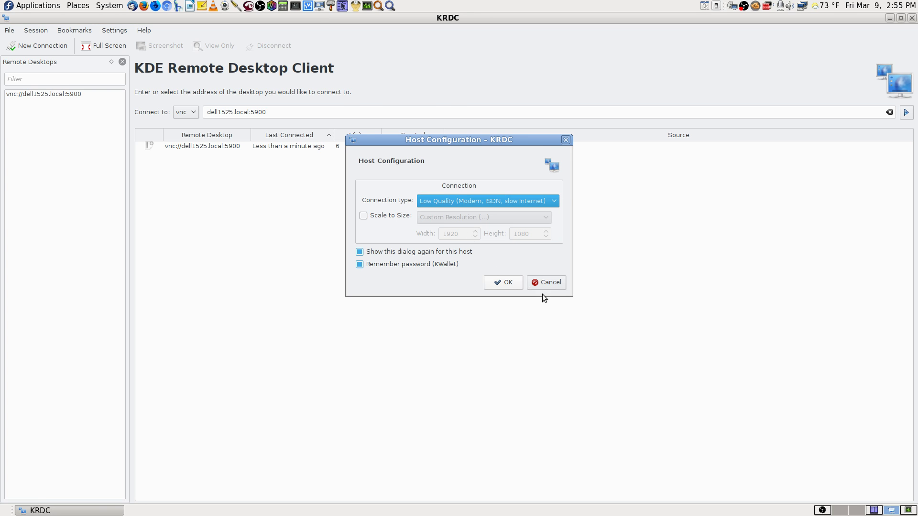
click(508, 284)
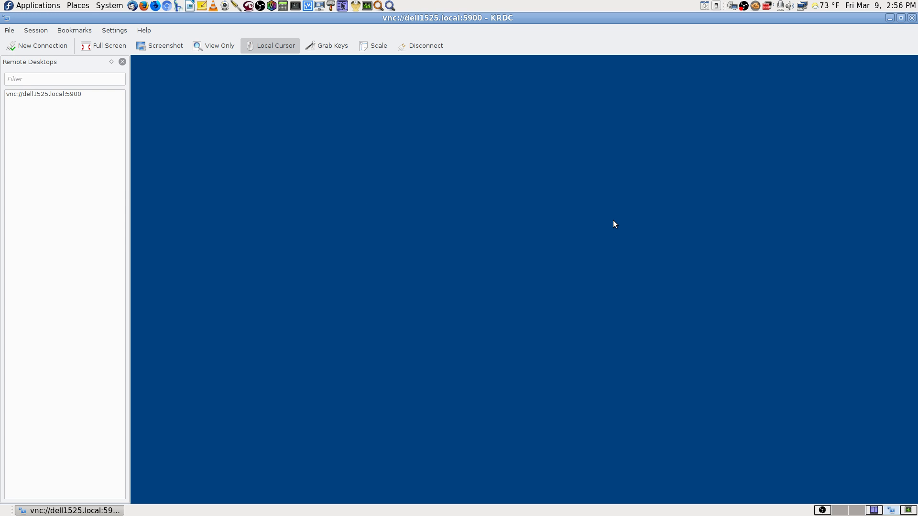
Step: End the session, close KRDC, view Remmina's About box, then quit Remmina
click(427, 45)
click(912, 18)
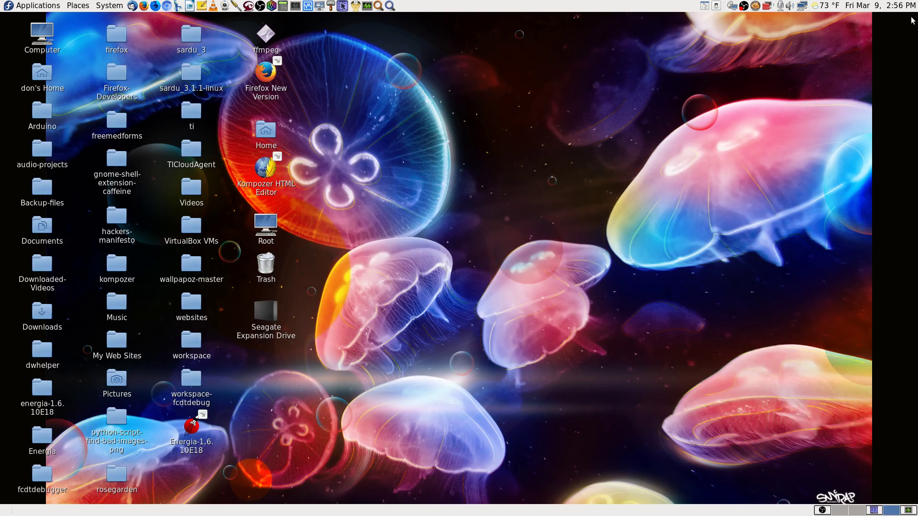
click(733, 7)
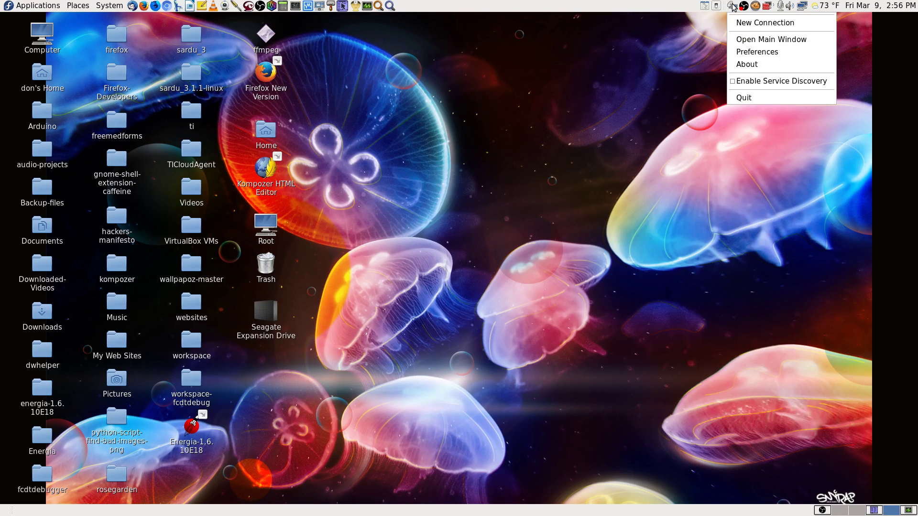
click(762, 68)
click(564, 333)
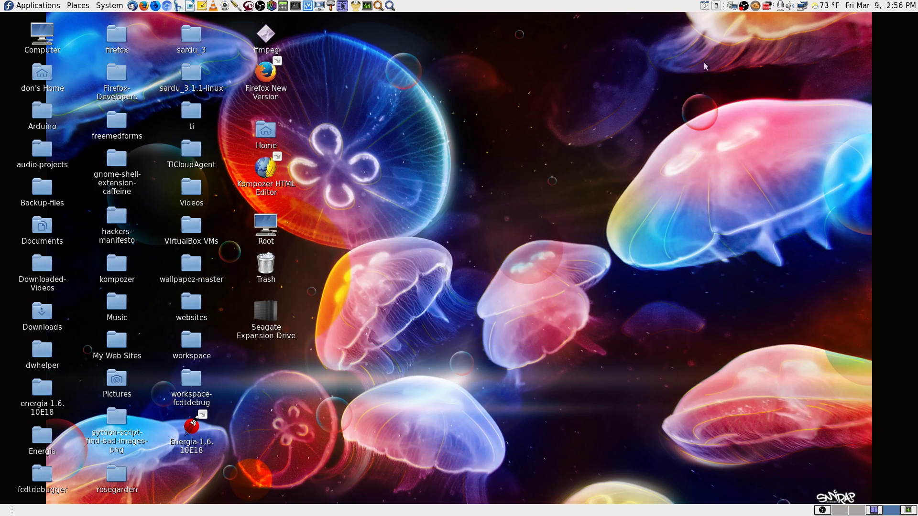
click(733, 7)
click(749, 97)
Step: Relaunch KRDC from the Applications menu's Internet category
click(37, 5)
mouse_move(26, 119)
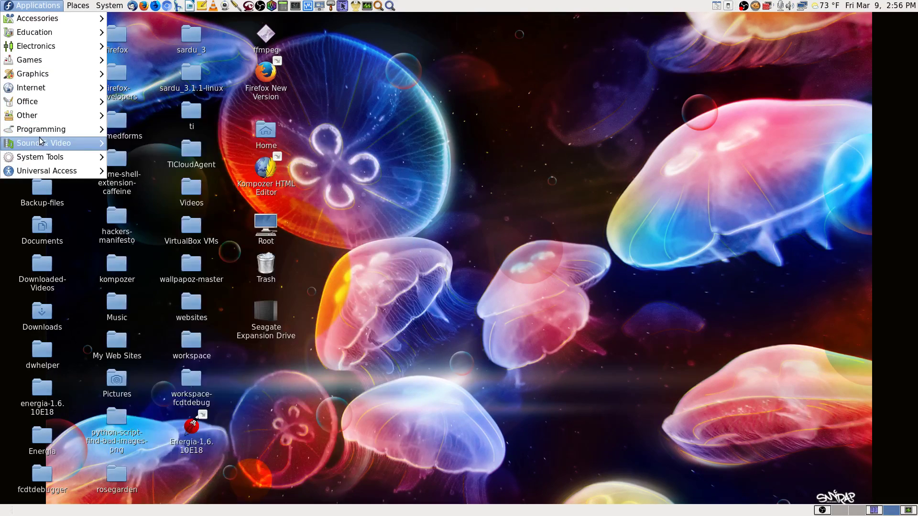
mouse_move(42, 87)
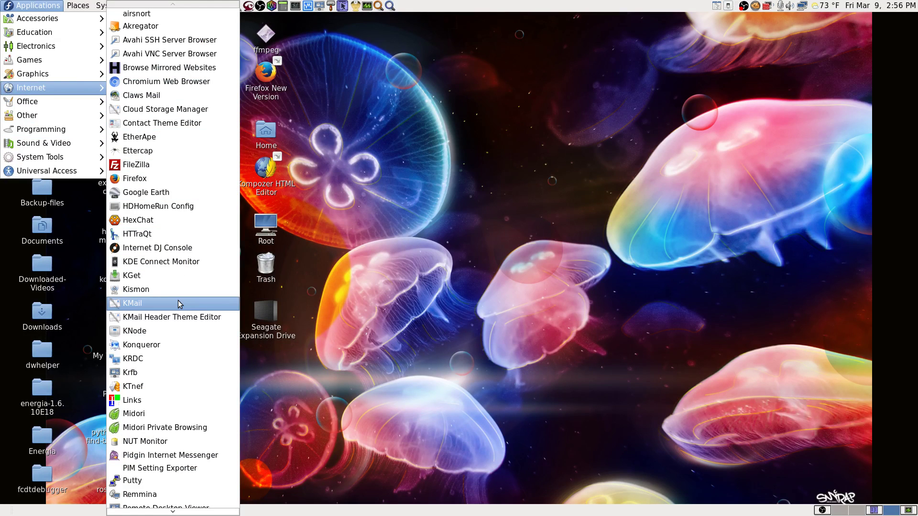
click(206, 363)
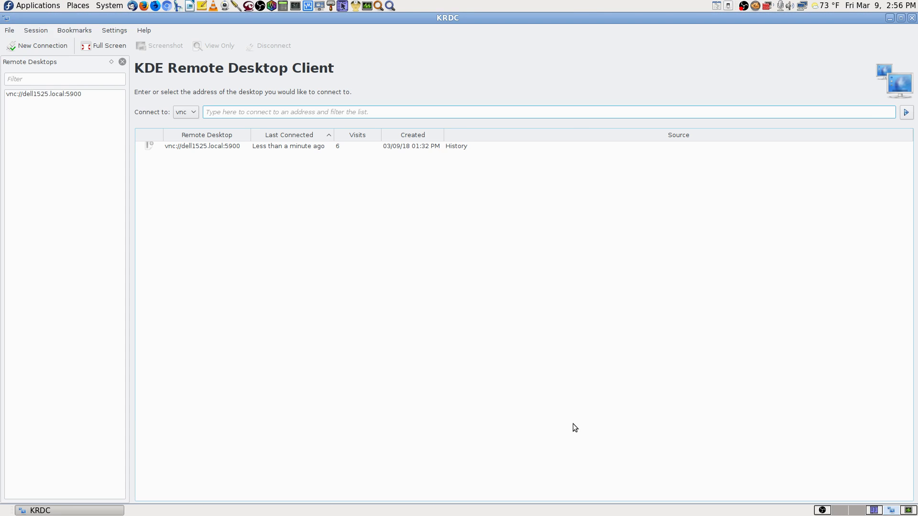
Step: Connect to dell1525.local:5900, reconnect at Medium Quality, and switch to full screen
double_click(208, 147)
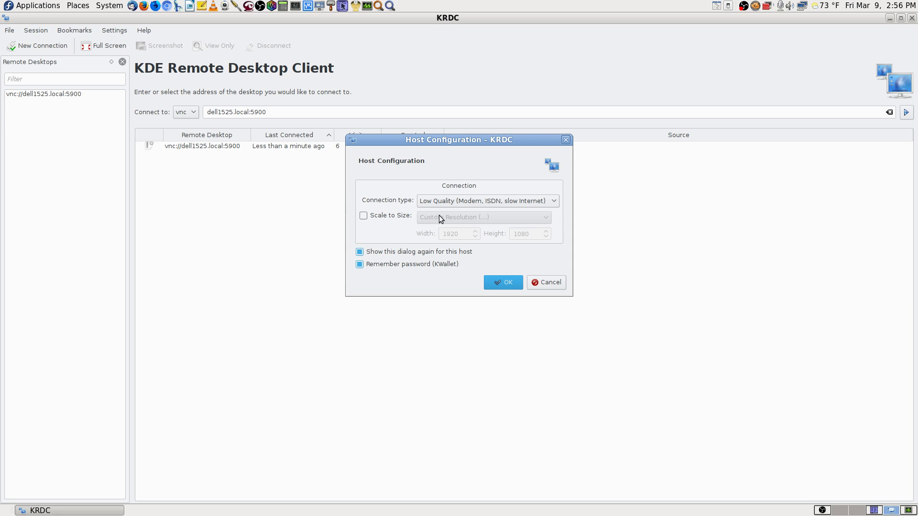
click(513, 282)
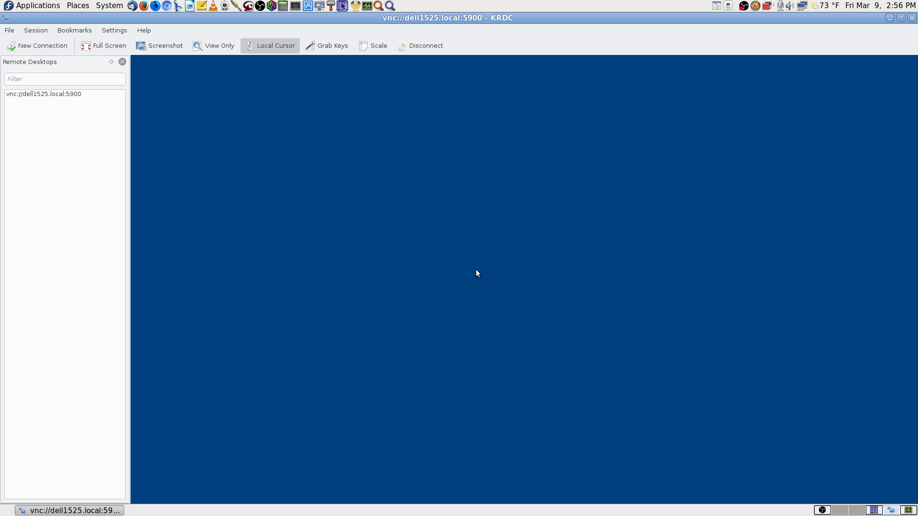
click(406, 45)
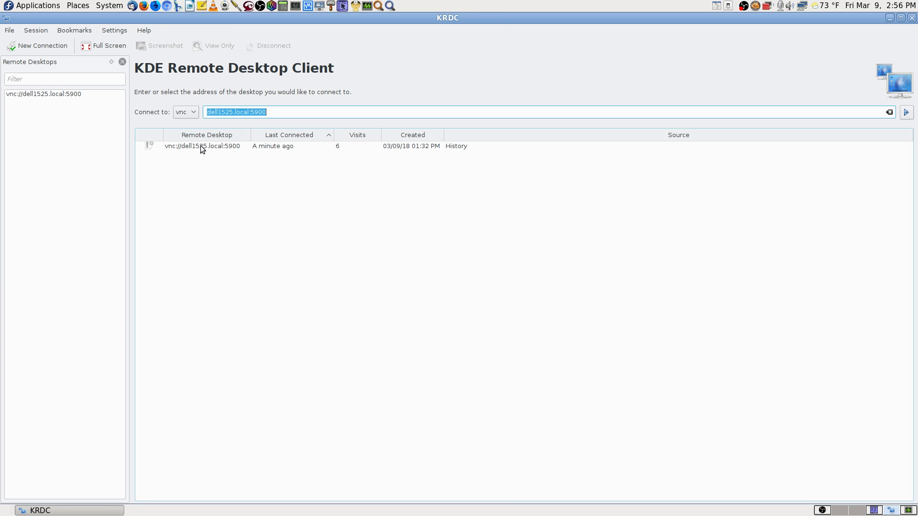
double_click(201, 146)
click(462, 201)
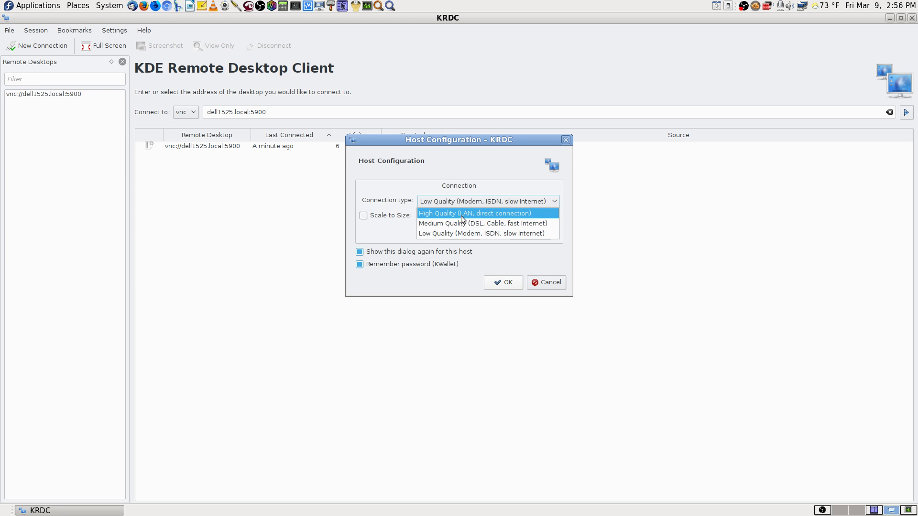
click(454, 222)
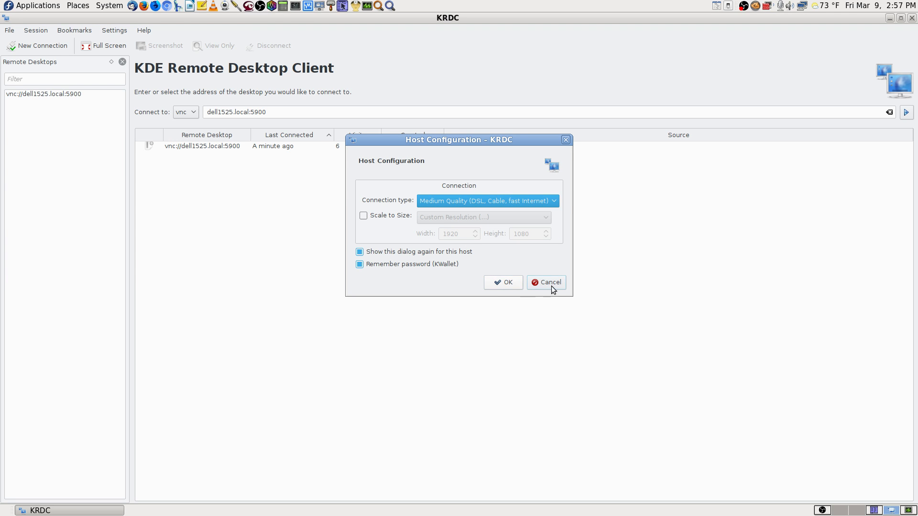
click(508, 283)
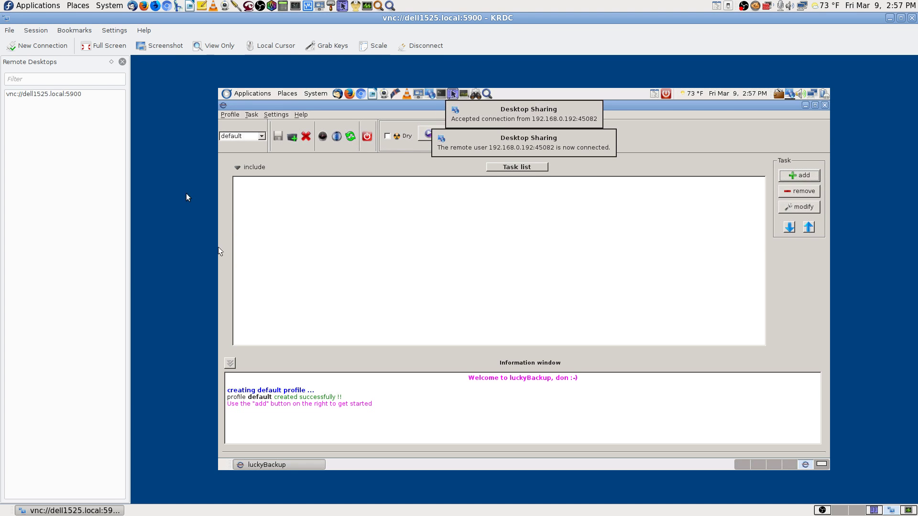
click(104, 45)
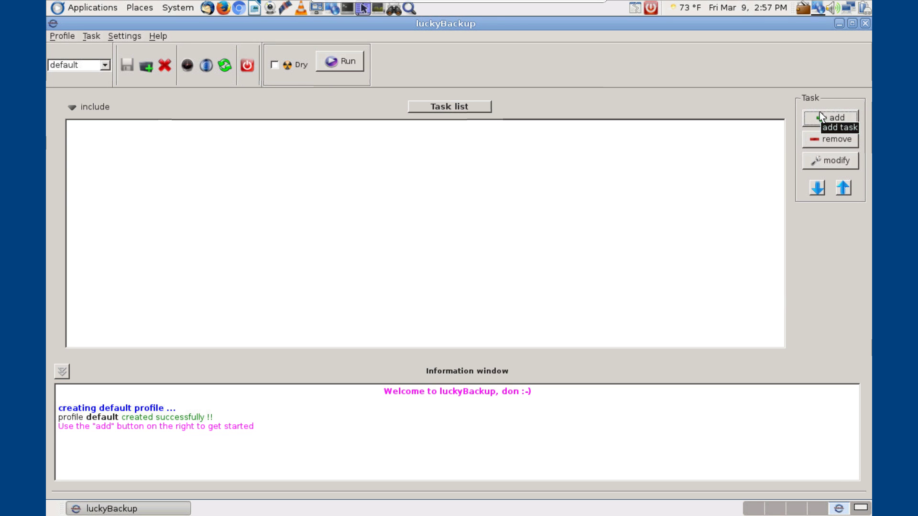
Step: Go to workspace 4, open and close Krusader, close luckyBackup, and exit full screen
click(818, 508)
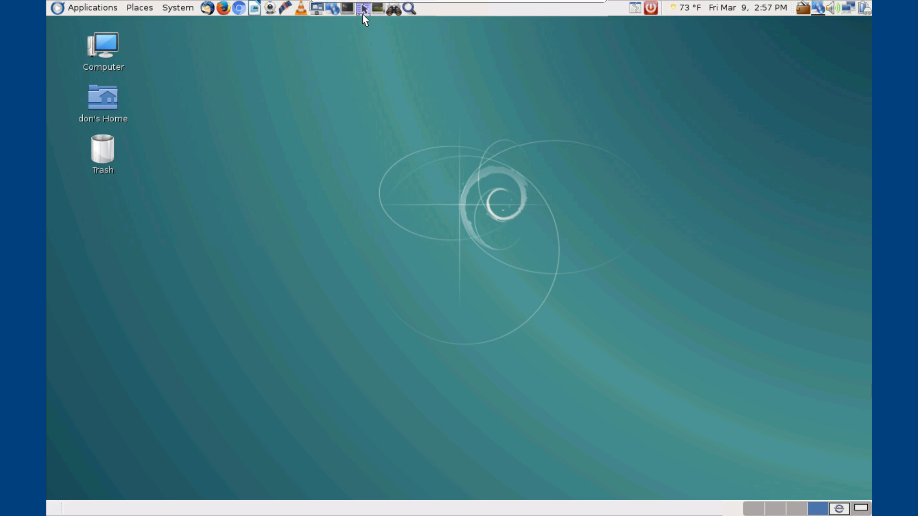
click(363, 9)
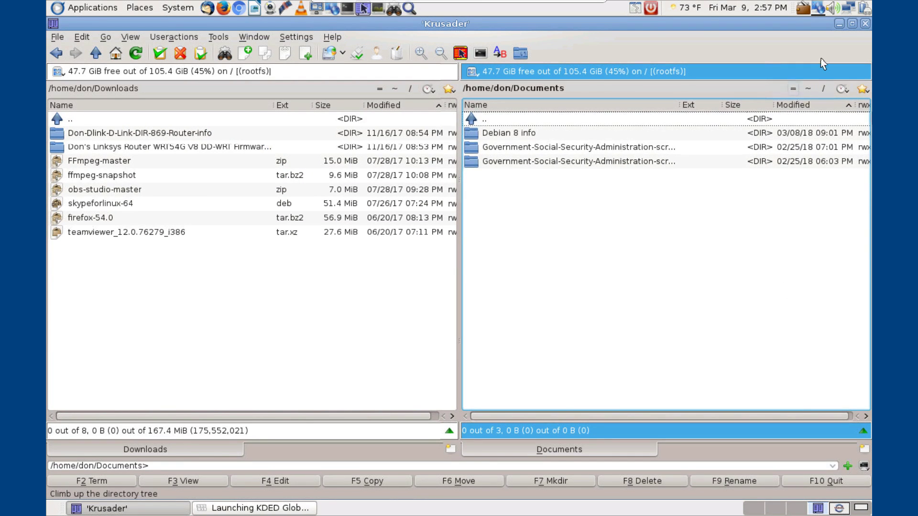
click(865, 24)
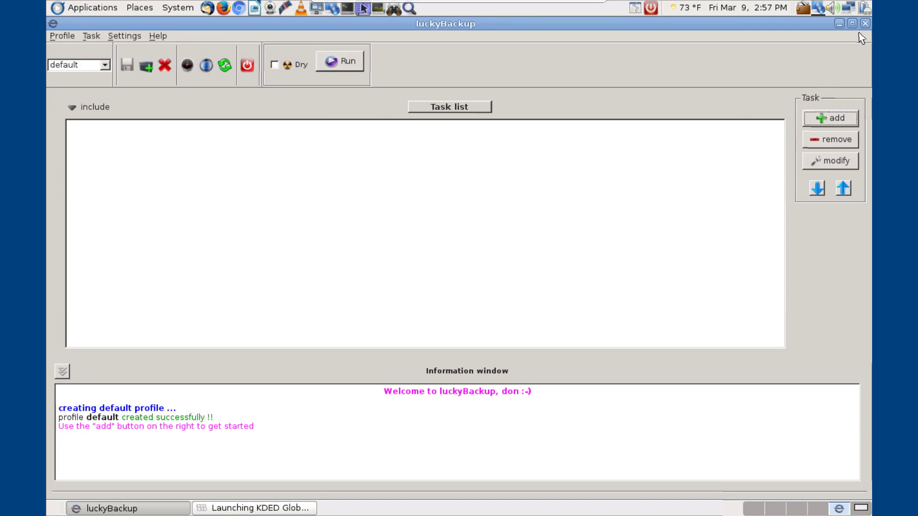
click(865, 23)
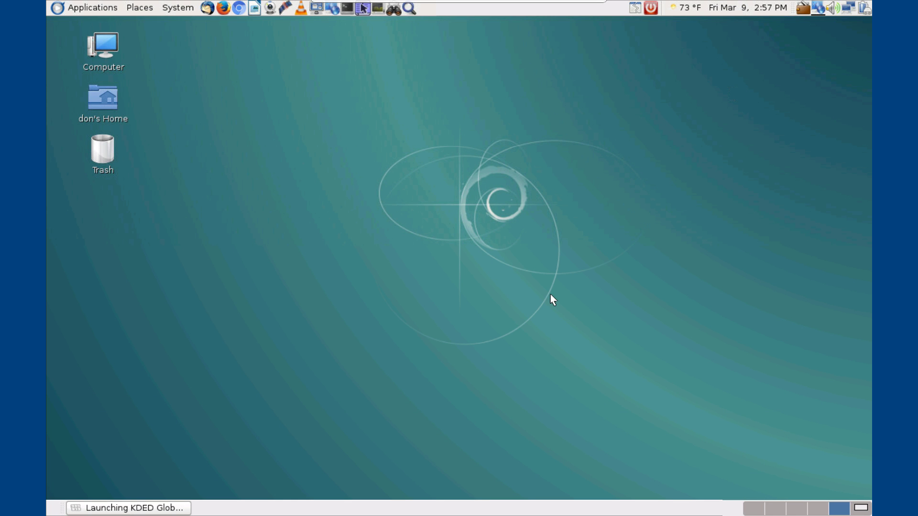
mouse_move(331, 3)
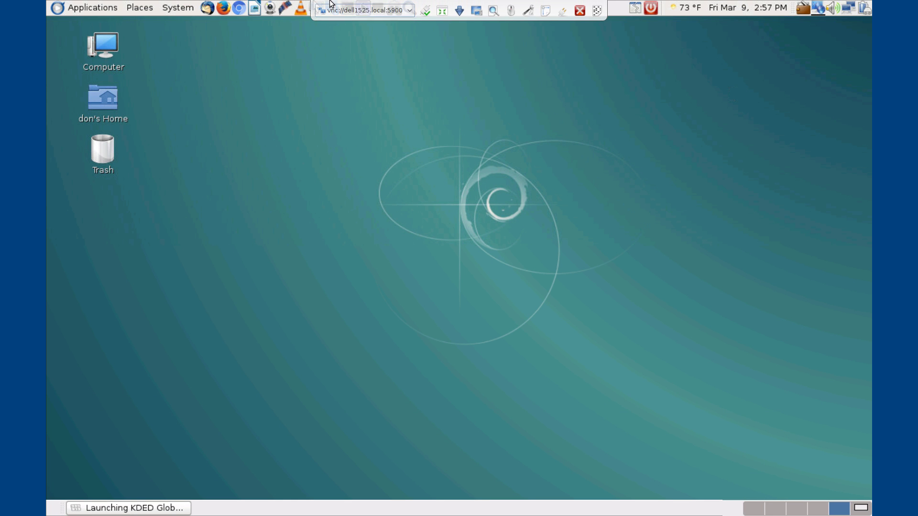
click(442, 10)
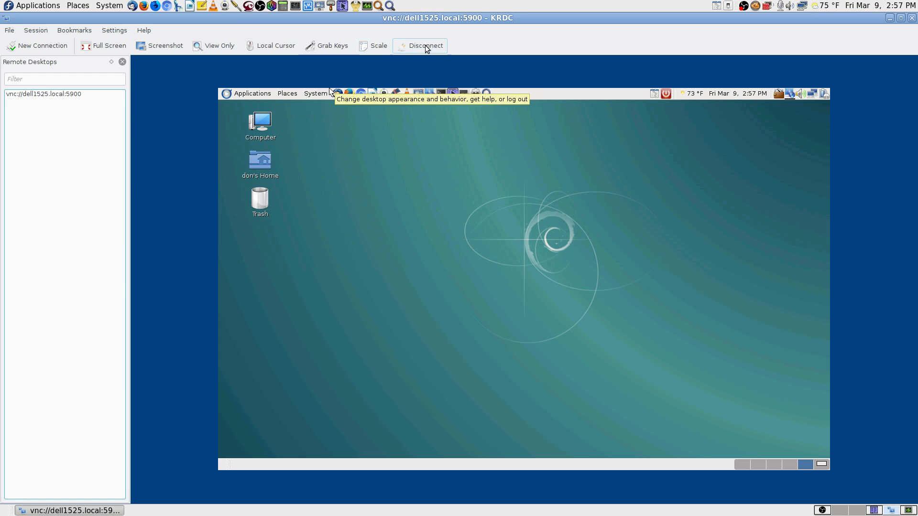
Step: Disconnect, close KRDC, and launch RemoteBox via an Application Finder search for 'remote'
click(426, 46)
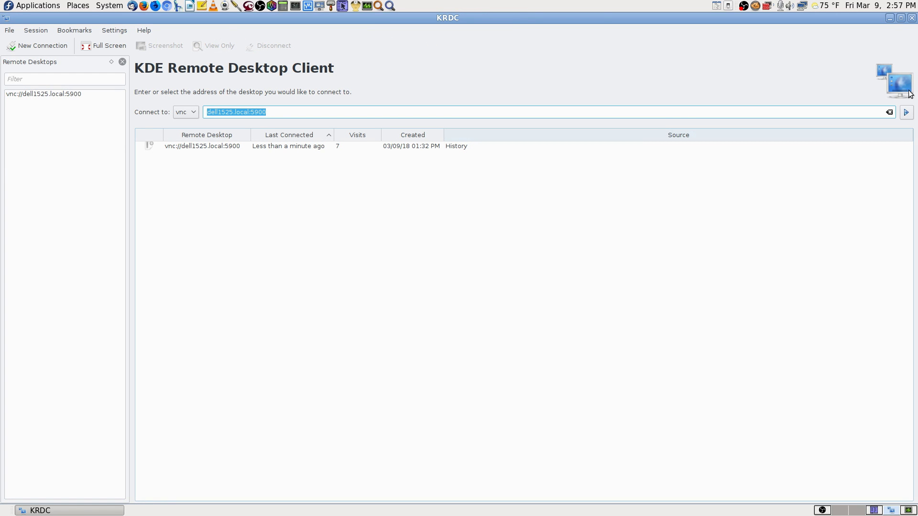
click(912, 18)
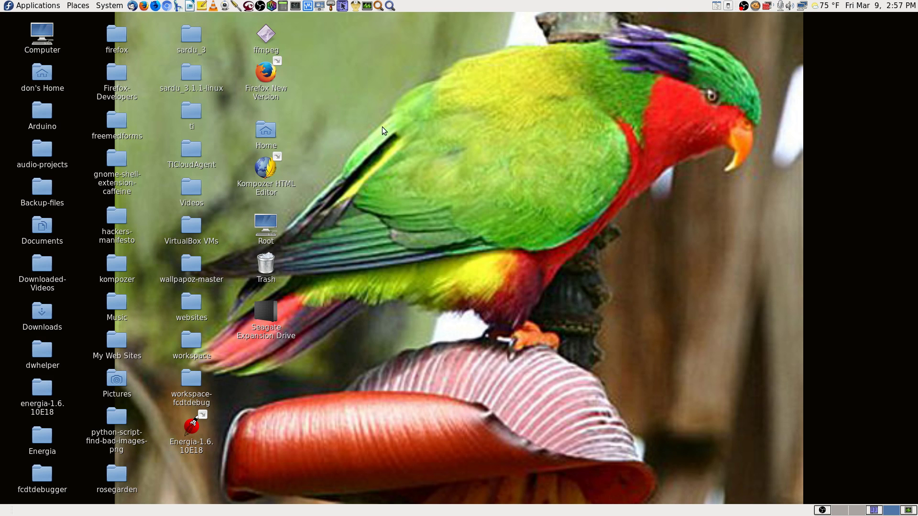
click(390, 6)
text(remote)
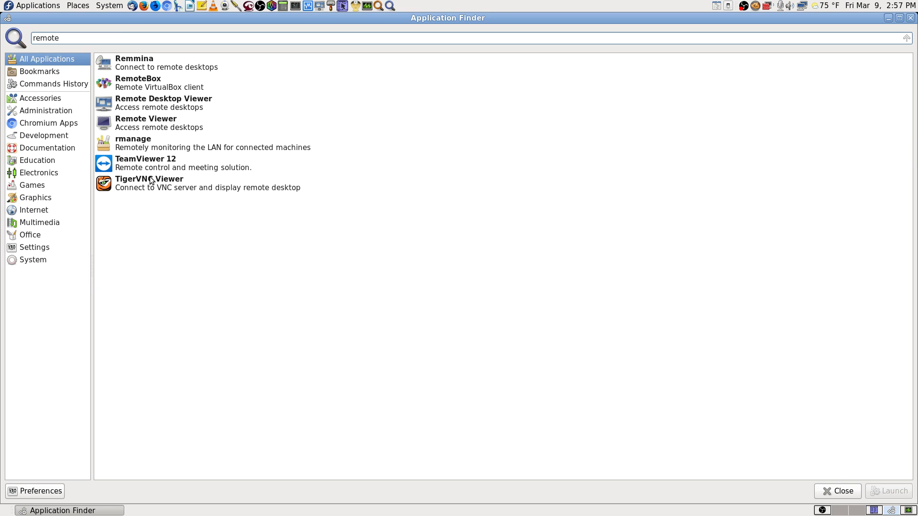
mouse_move(137, 89)
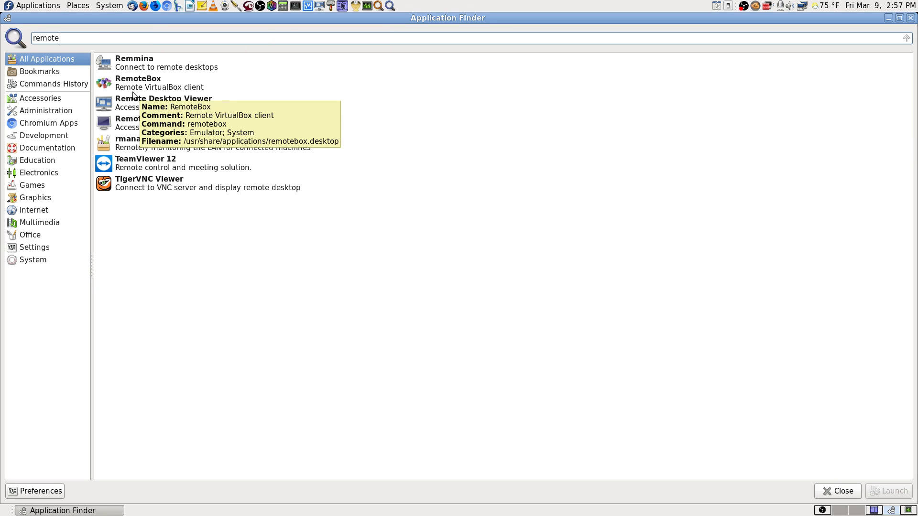
click(166, 87)
double_click(165, 87)
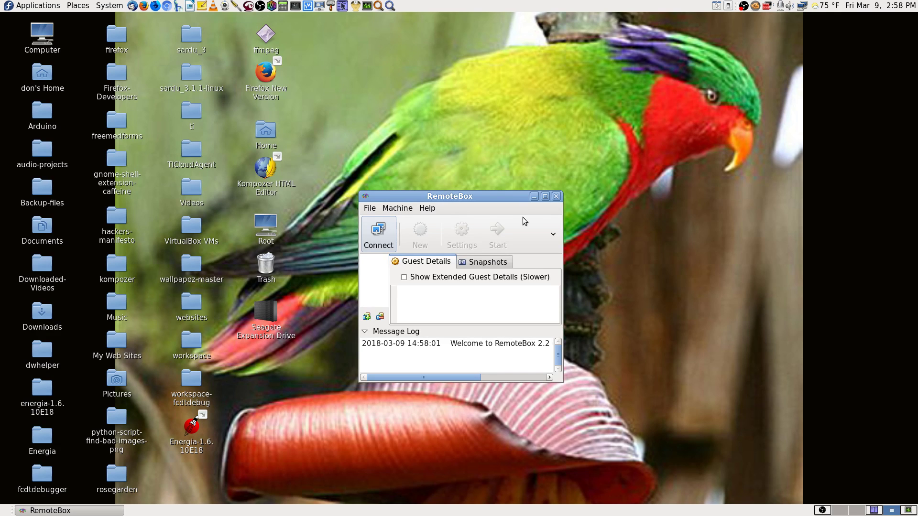
Step: Maximize RemoteBox, cancel its VirtualBox server connection dialog, and close it
click(545, 198)
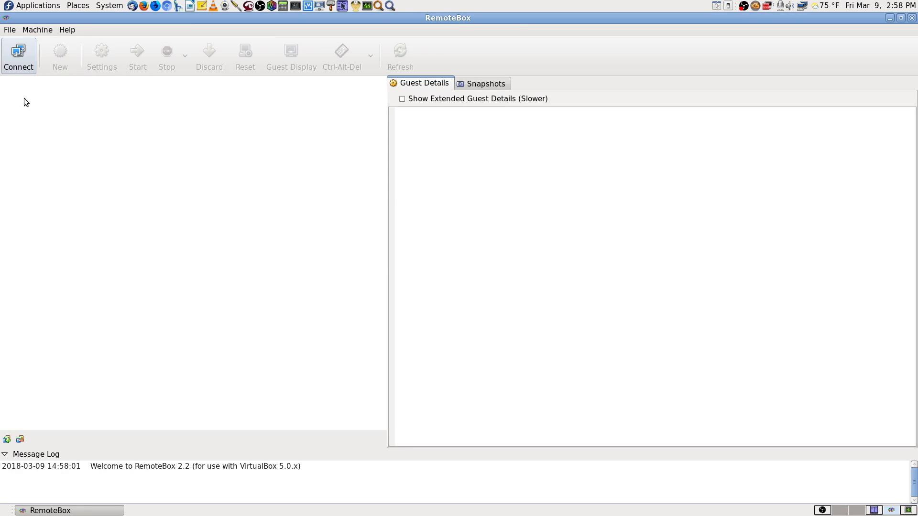
click(24, 61)
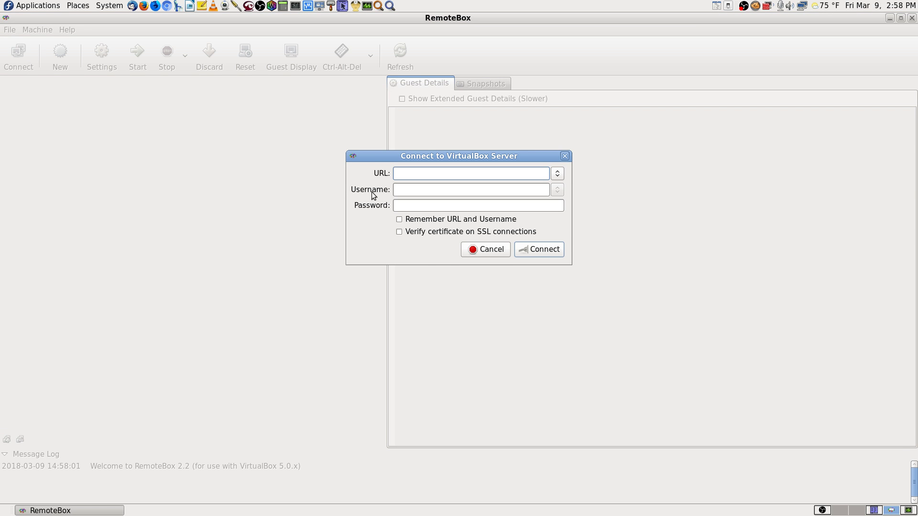
click(495, 250)
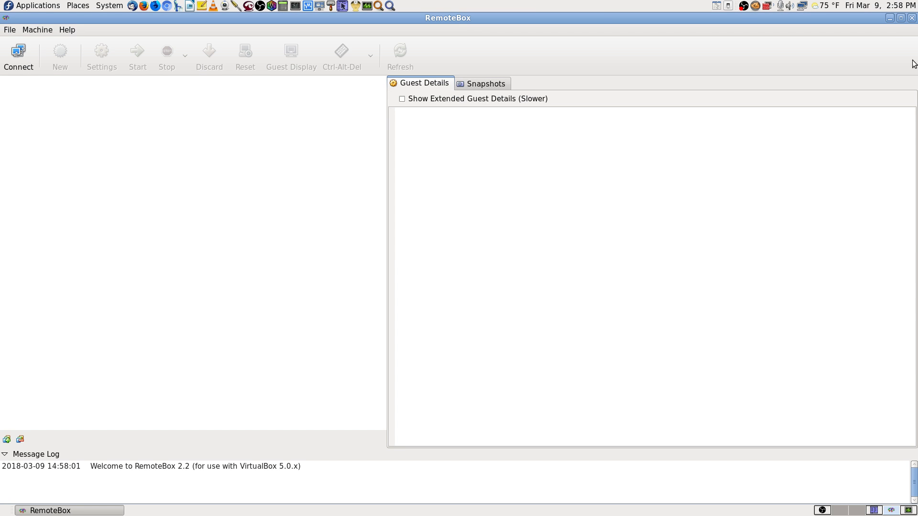
click(912, 17)
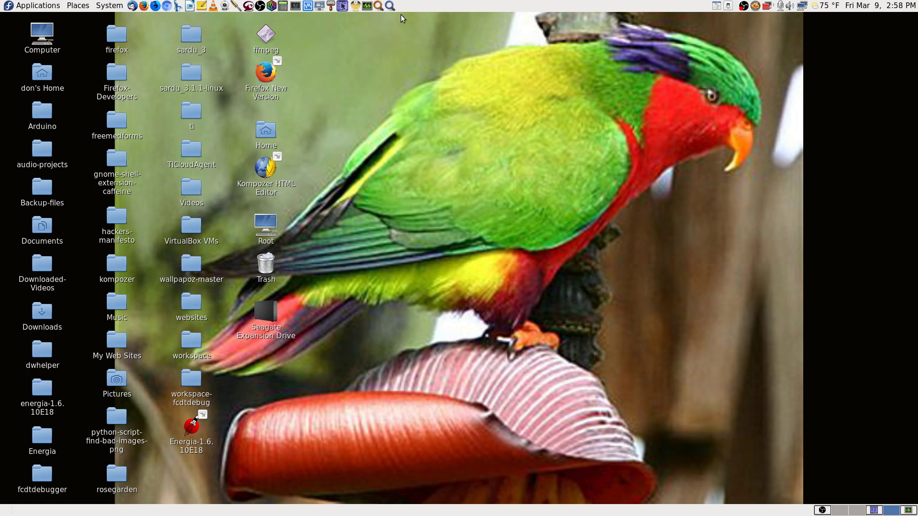
click(37, 6)
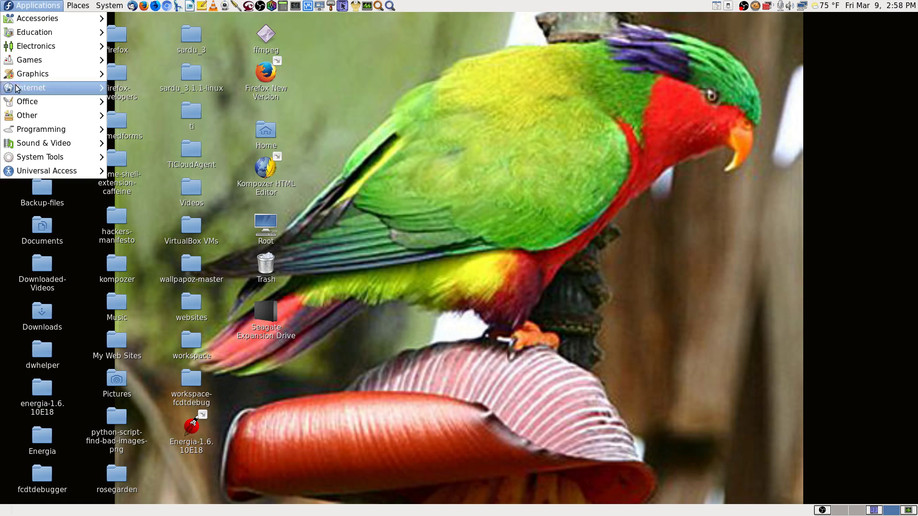
mouse_move(42, 87)
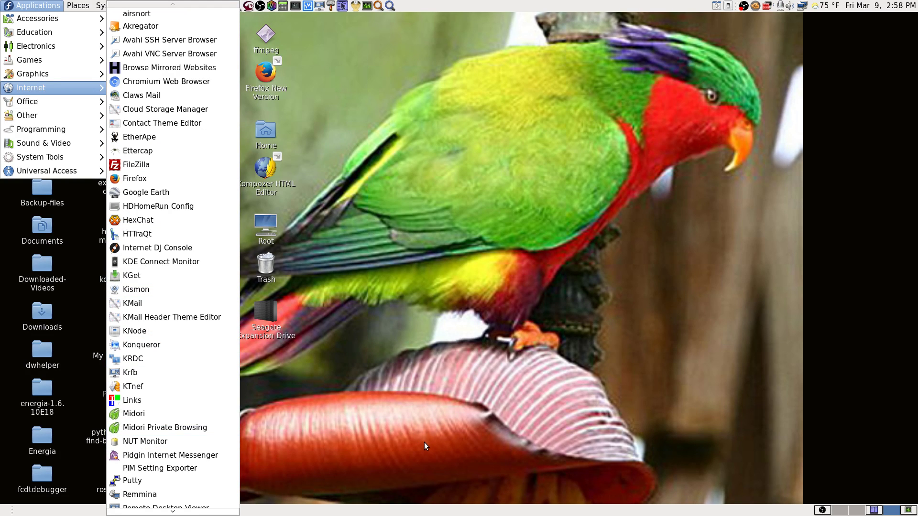
scroll(158, 418, down, 2)
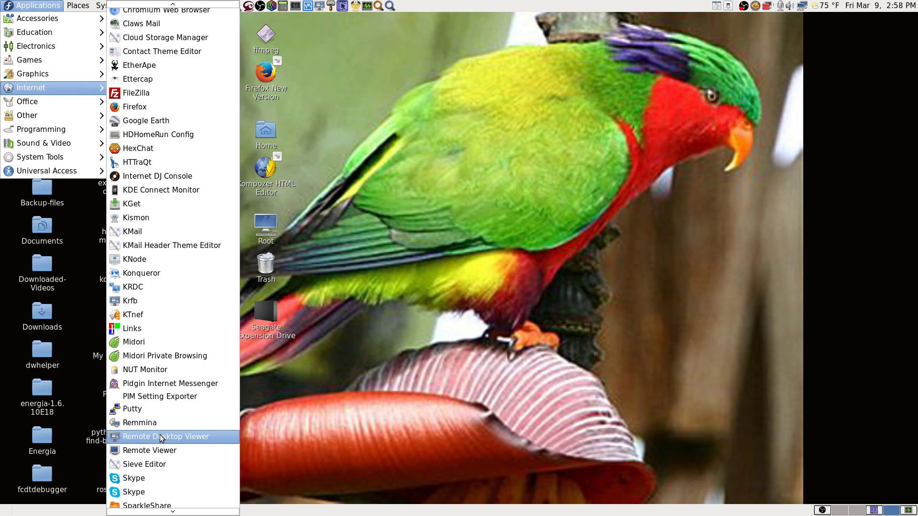
scroll(167, 447, down, 1)
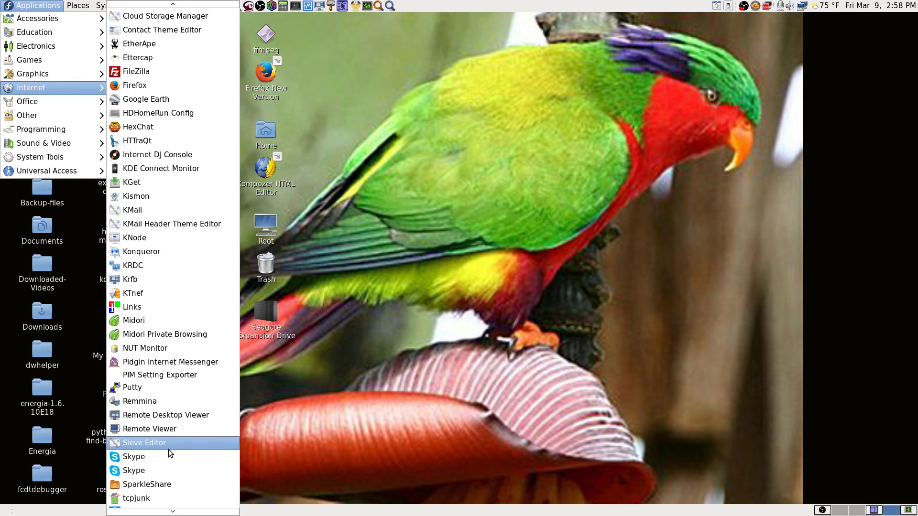
scroll(170, 450, down, 4)
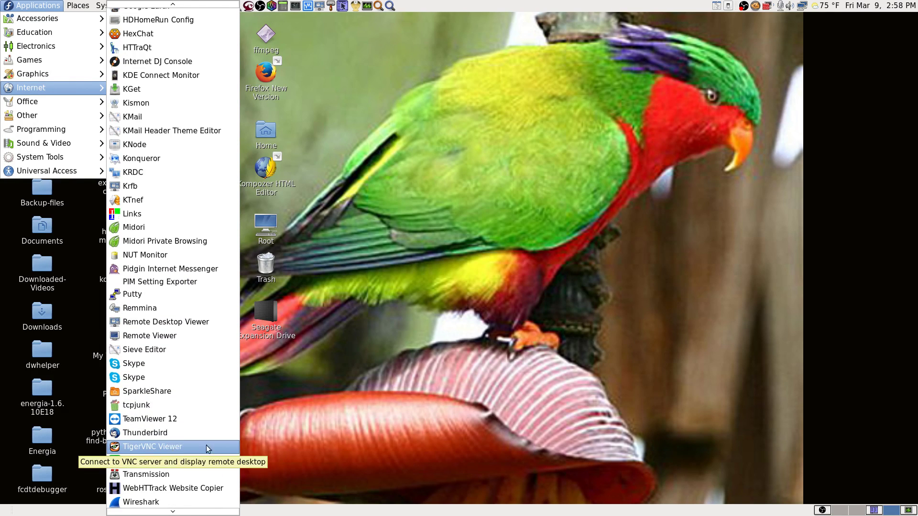
click(435, 75)
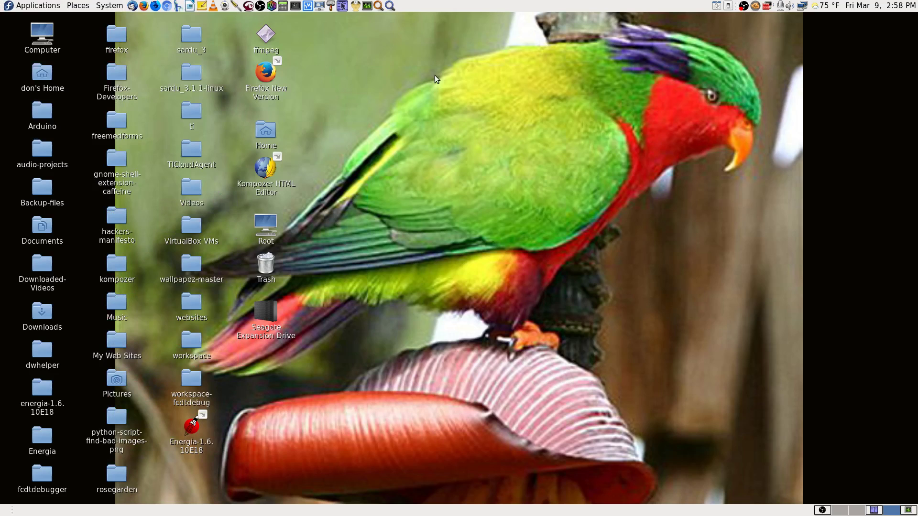
Step: Search Application Finder for 'remote' and launch TigerVNC Viewer from the results
click(390, 6)
text(remote)
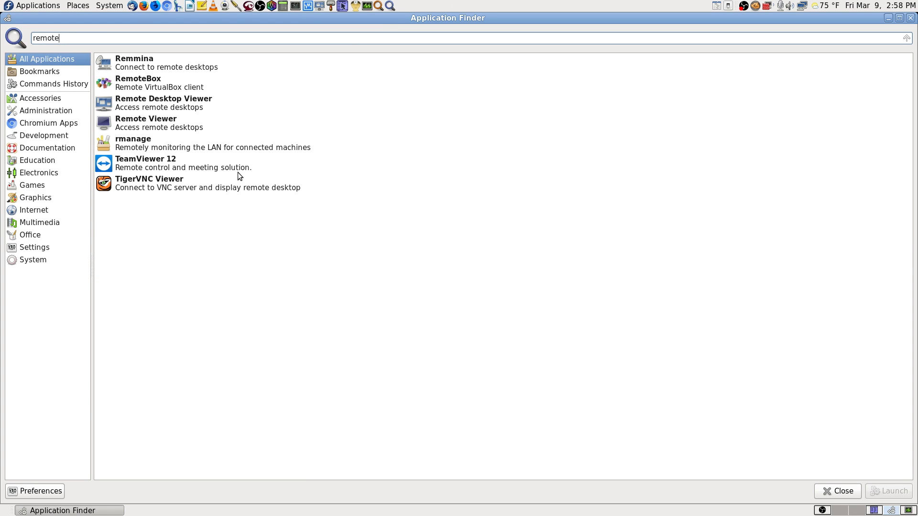
click(147, 187)
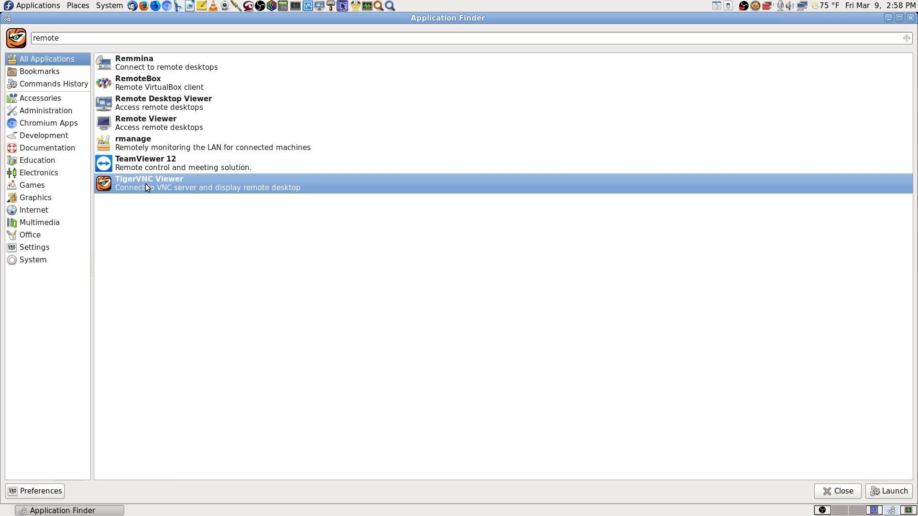
right_click(147, 187)
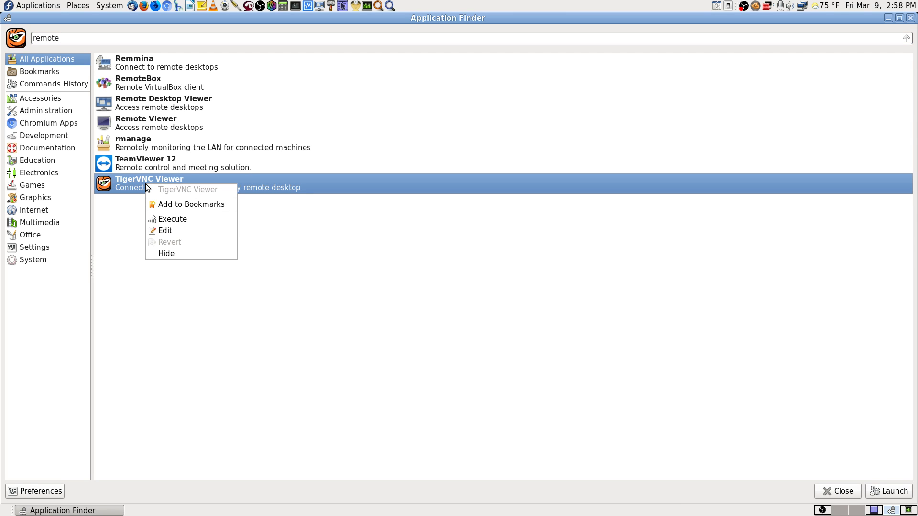
click(126, 225)
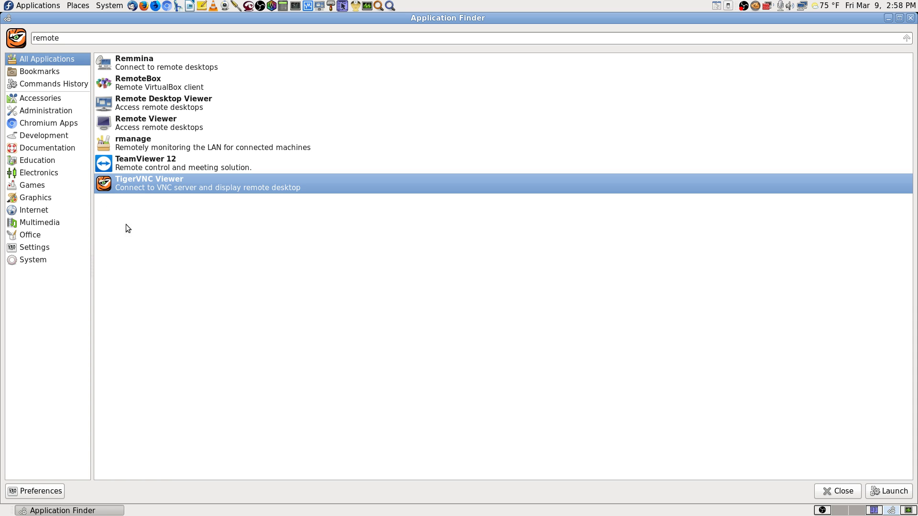
double_click(161, 185)
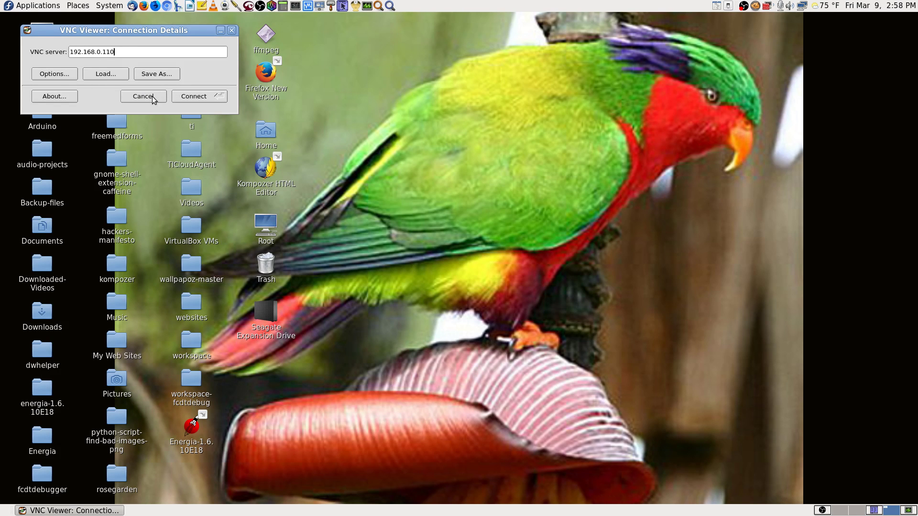
Step: Connect to 192.168.0.110 with the VNC password, maximize the viewer, then close it
click(208, 96)
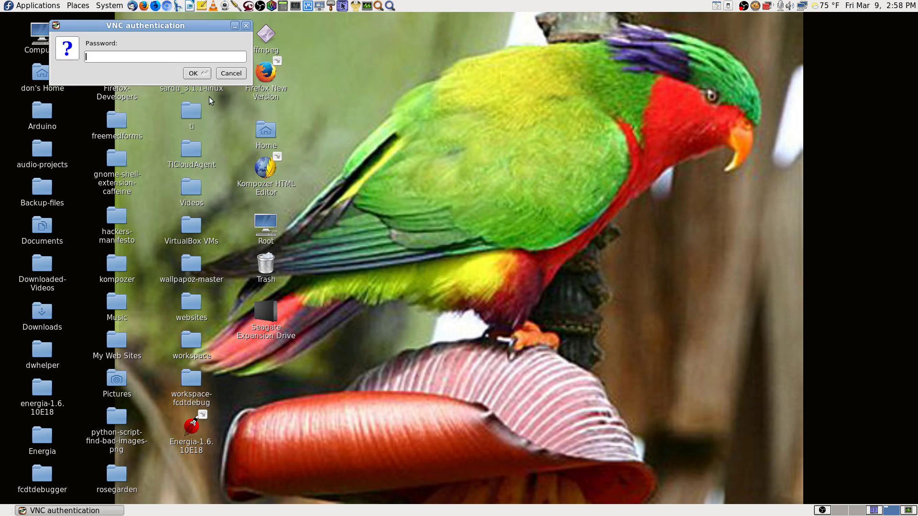
text(••••••)
key(Return)
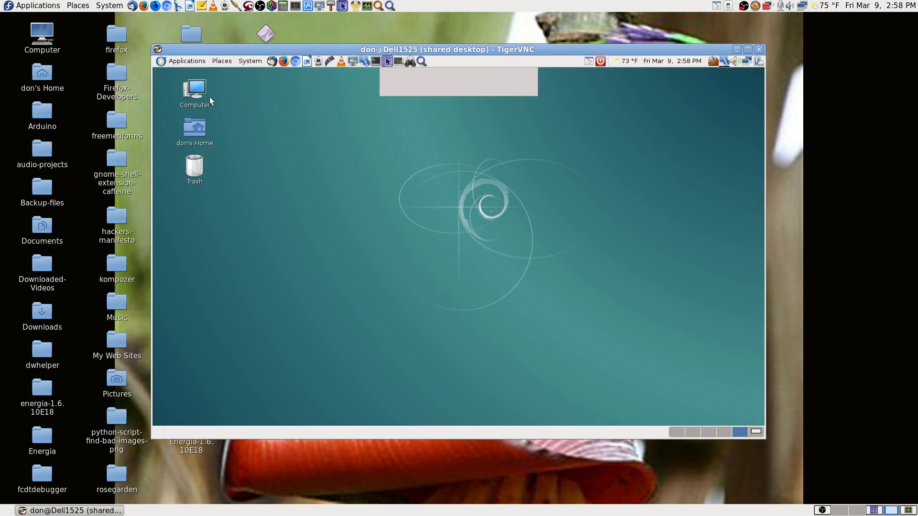
click(748, 50)
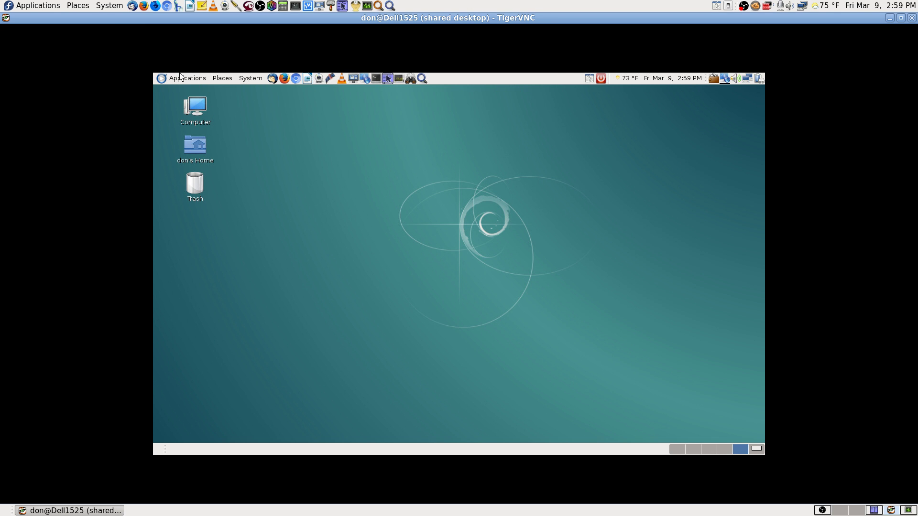
click(908, 18)
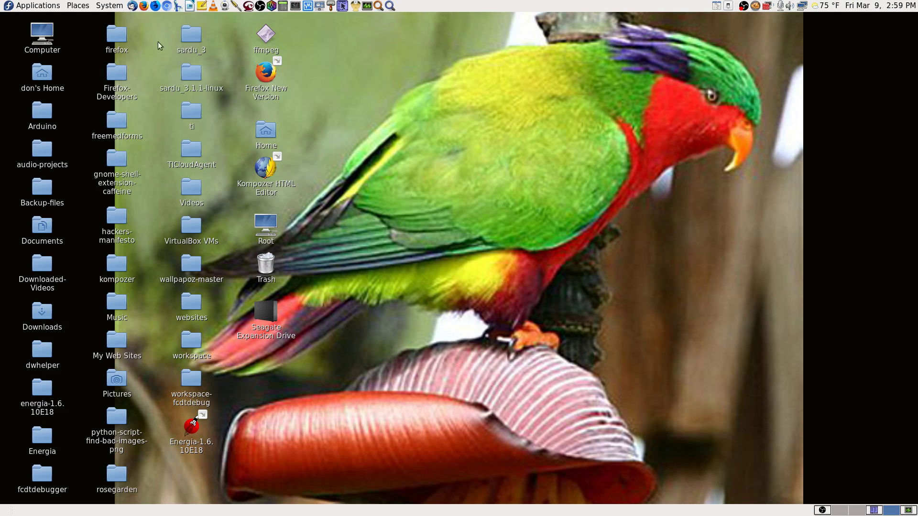
Step: Add a TigerVNC Viewer launcher to the top panel from the applications menu
click(21, 7)
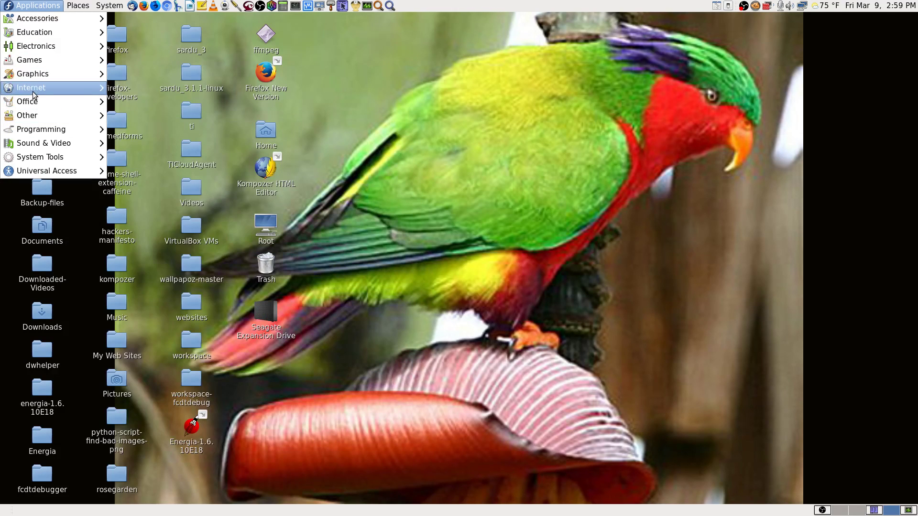
scroll(146, 498, down, 5)
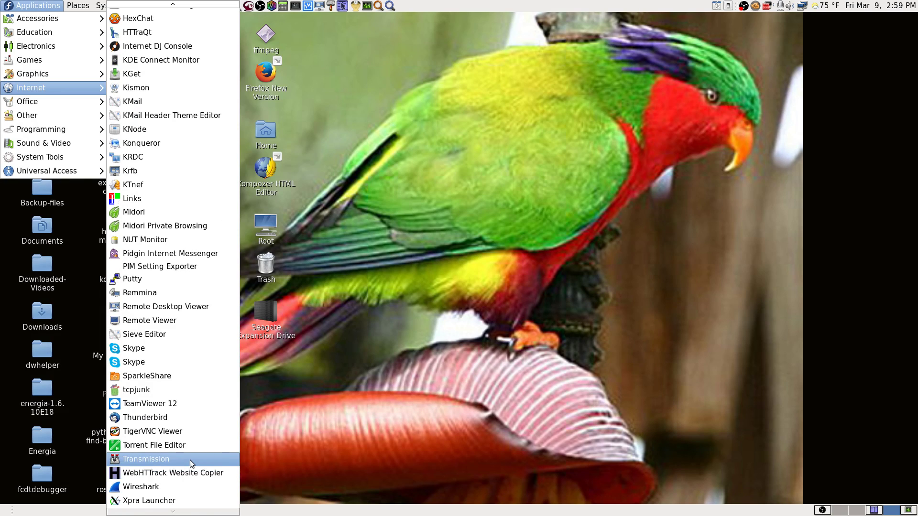
right_click(188, 429)
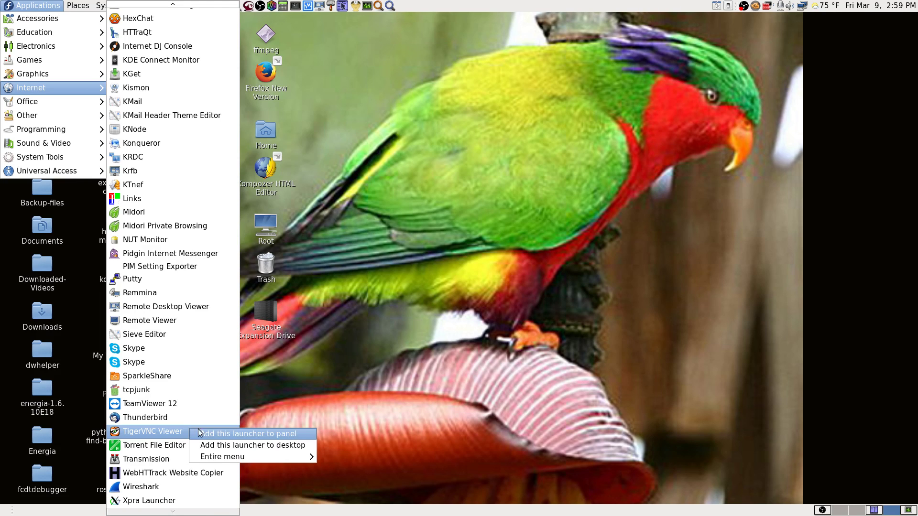
click(214, 433)
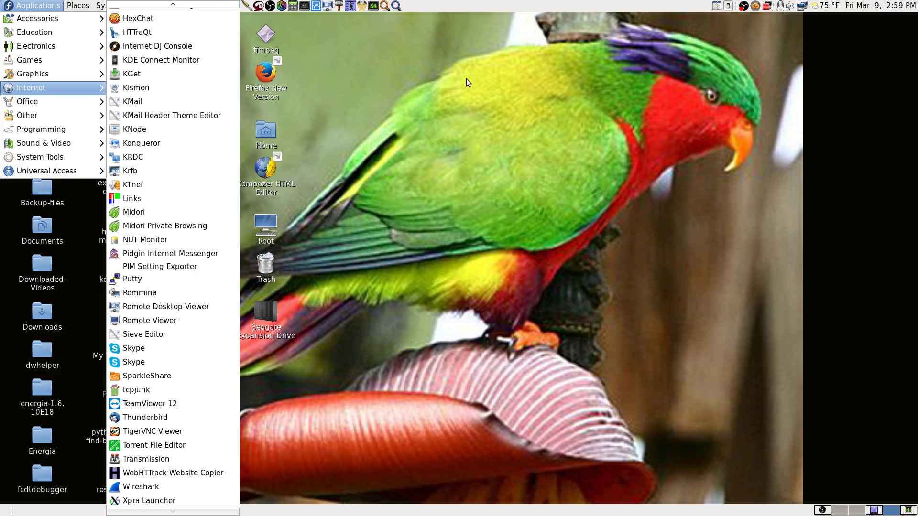
click(440, 70)
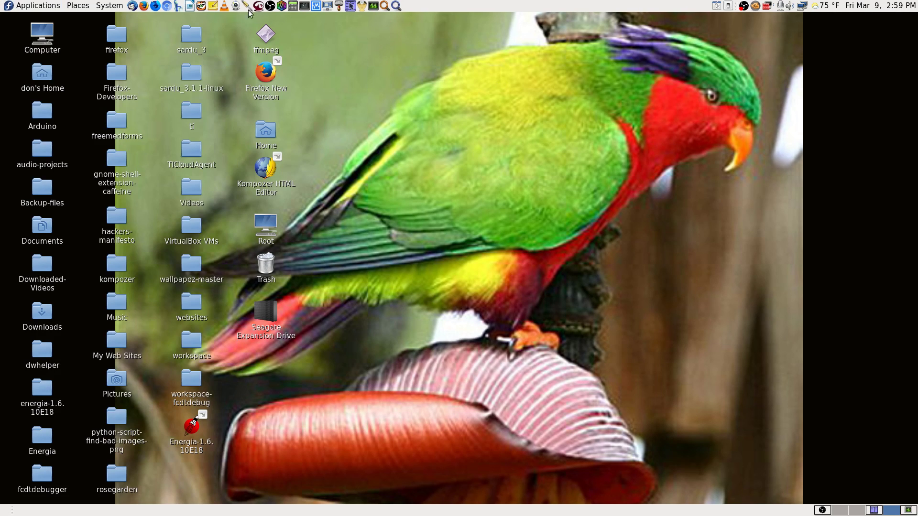
Step: Move the TigerVNC Viewer launcher further right along the top panel
right_click(202, 6)
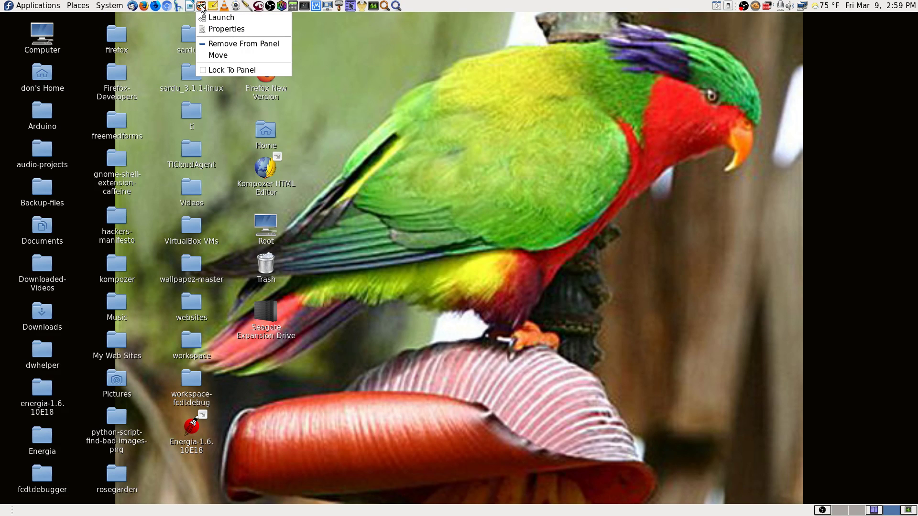
click(218, 55)
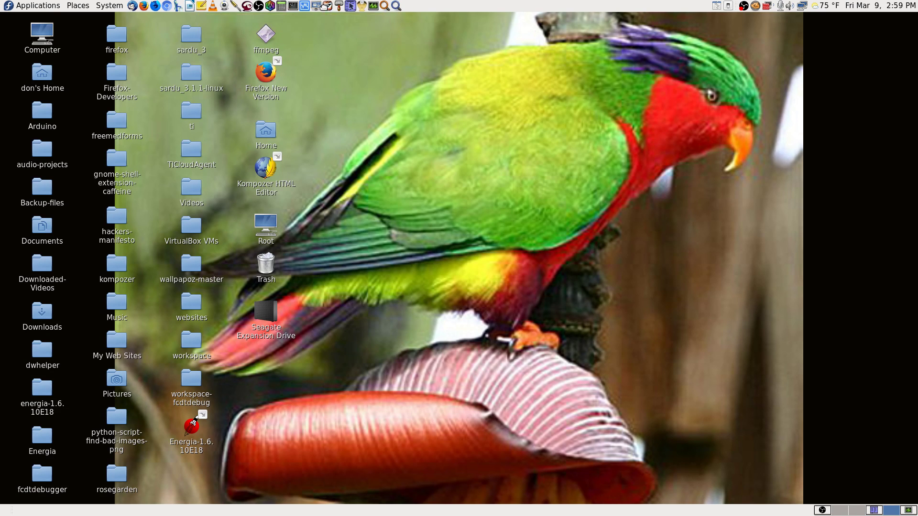
click(328, 6)
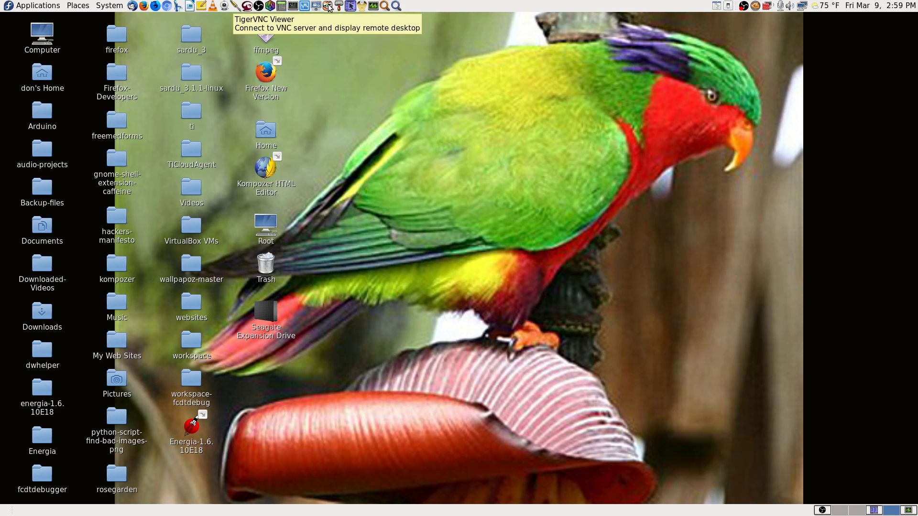
Step: Launch TigerVNC Viewer and enable 'Resize remote session to the local window', leaving resize-on-connect off
click(328, 6)
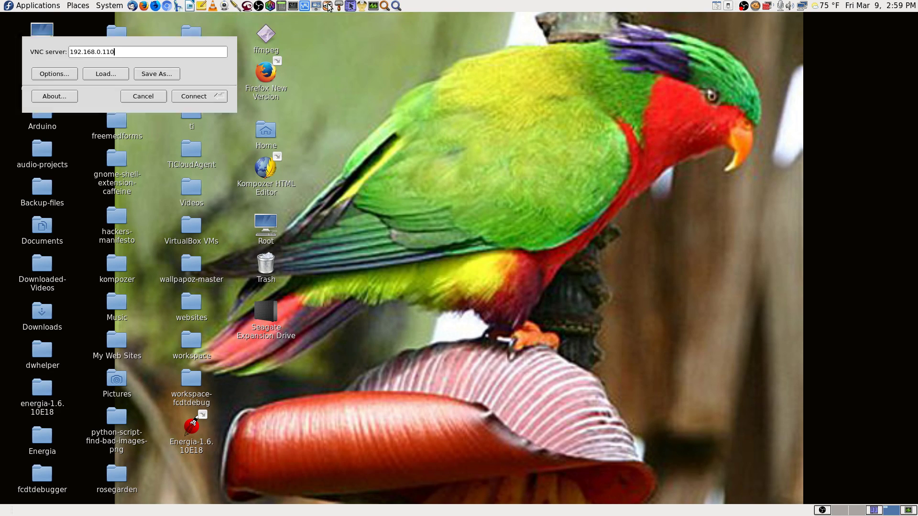
click(69, 74)
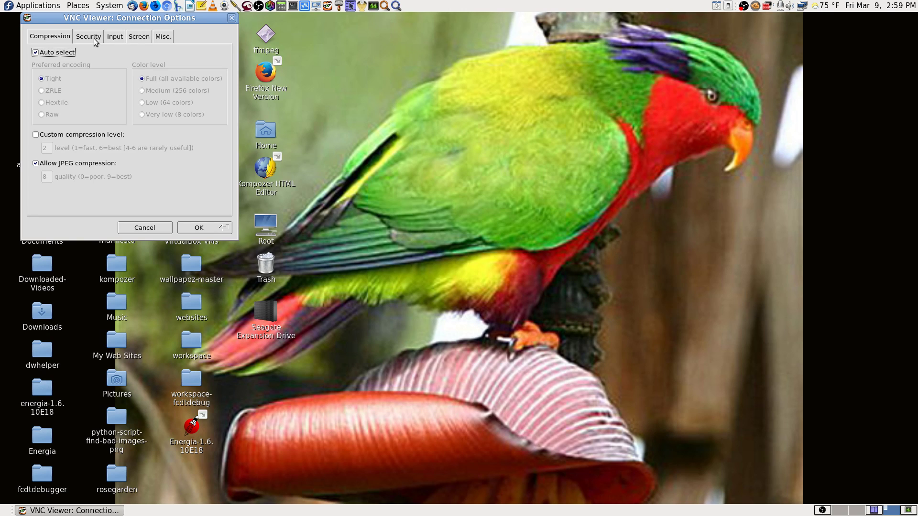
click(139, 38)
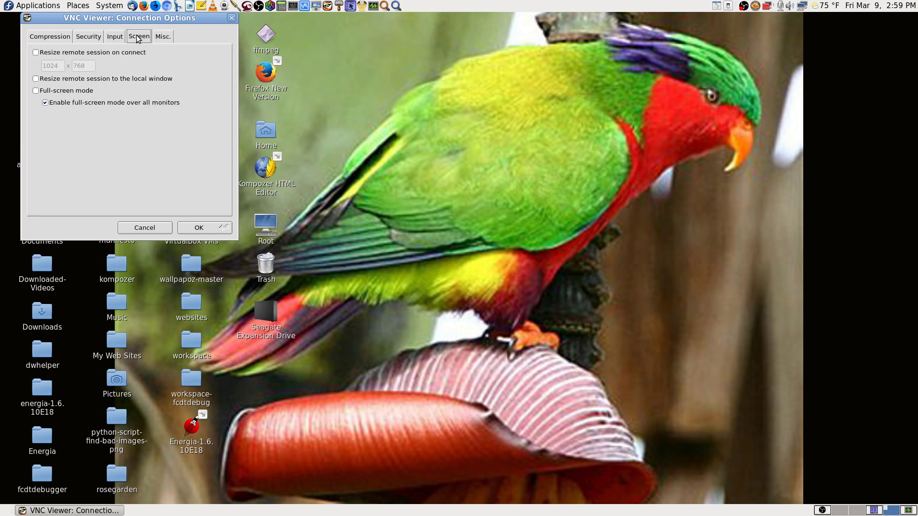
click(35, 53)
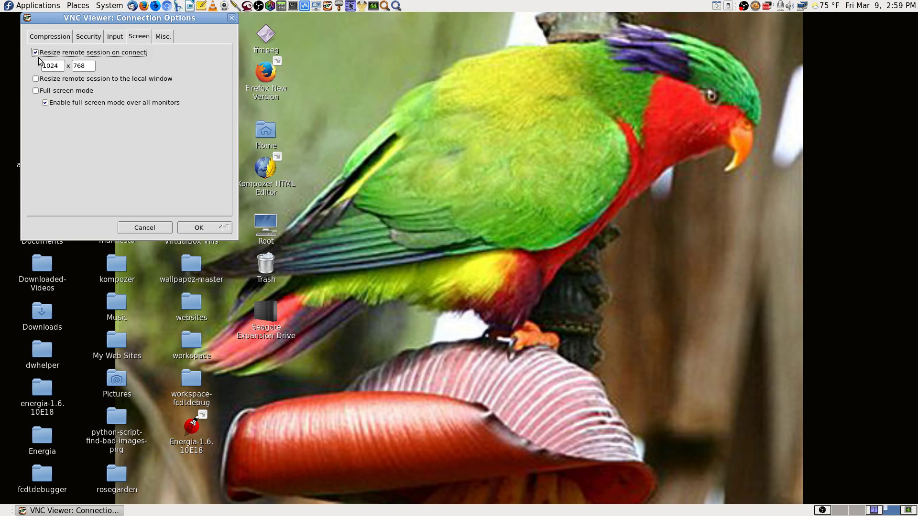
click(35, 52)
click(35, 52)
click(36, 53)
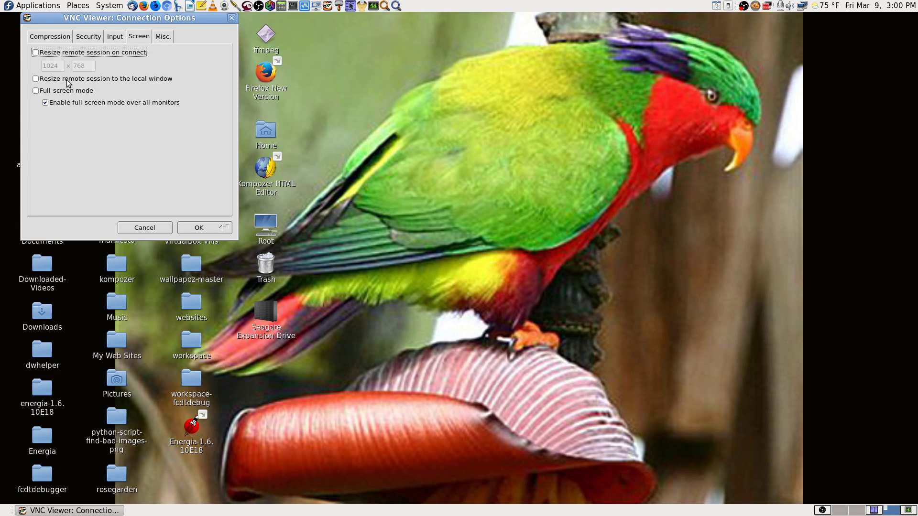
click(36, 79)
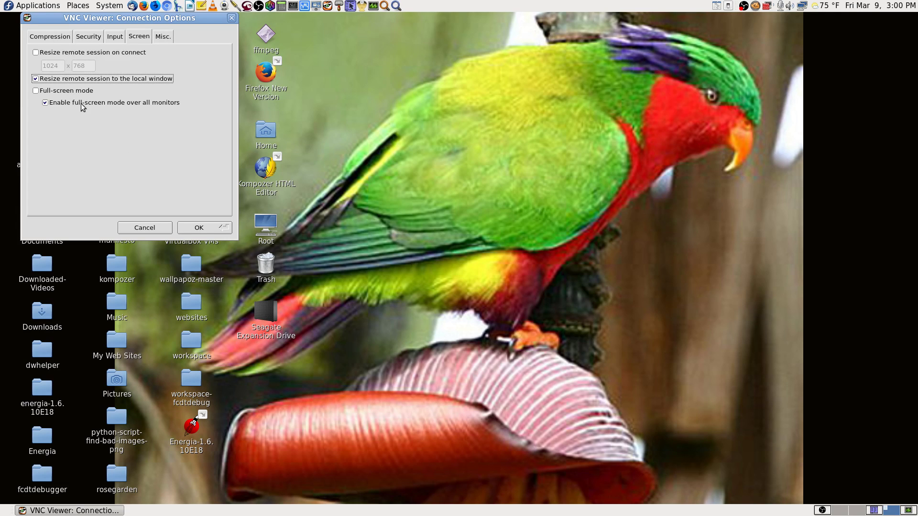
click(200, 228)
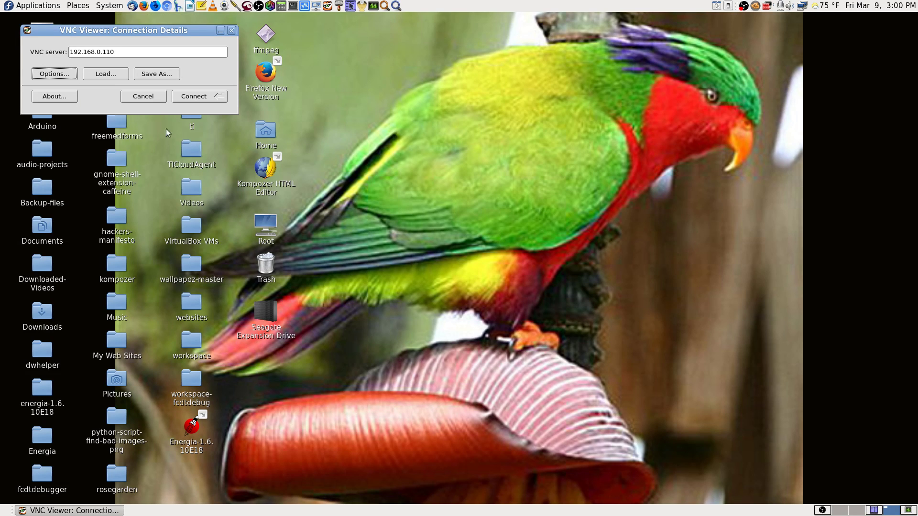
Step: Connect to 192.168.0.110 with the VNC password, maximize the remote desktop, then close the viewer
click(191, 98)
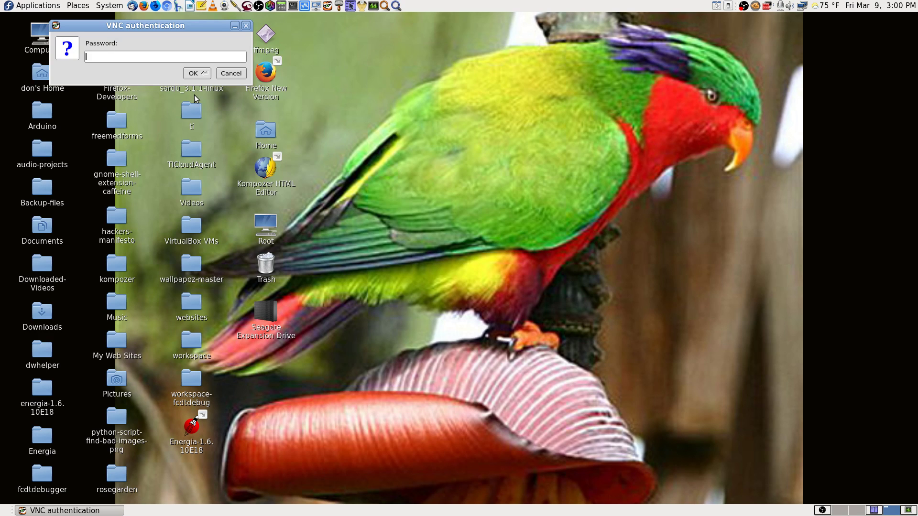
text(••••)
key(BackSpace)
key(BackSpace)
key(BackSpace)
key(BackSpace)
text(••••••••)
key(Return)
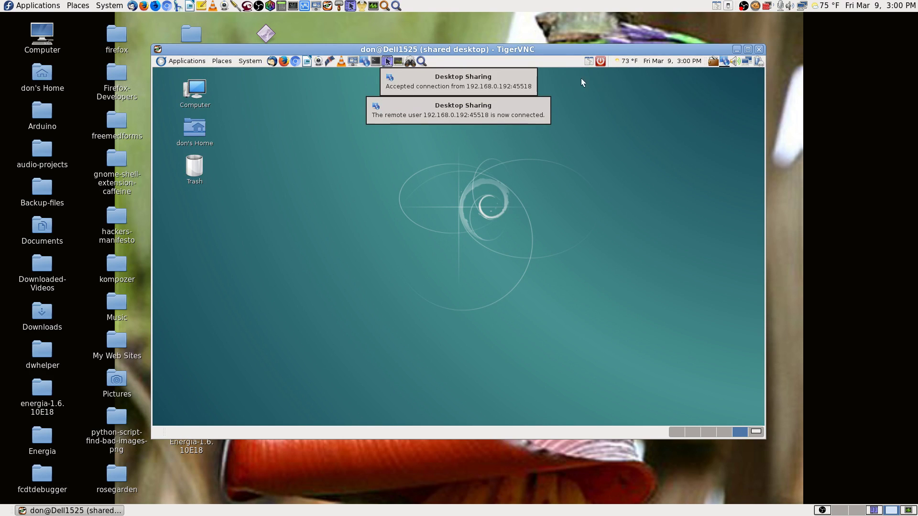
click(748, 50)
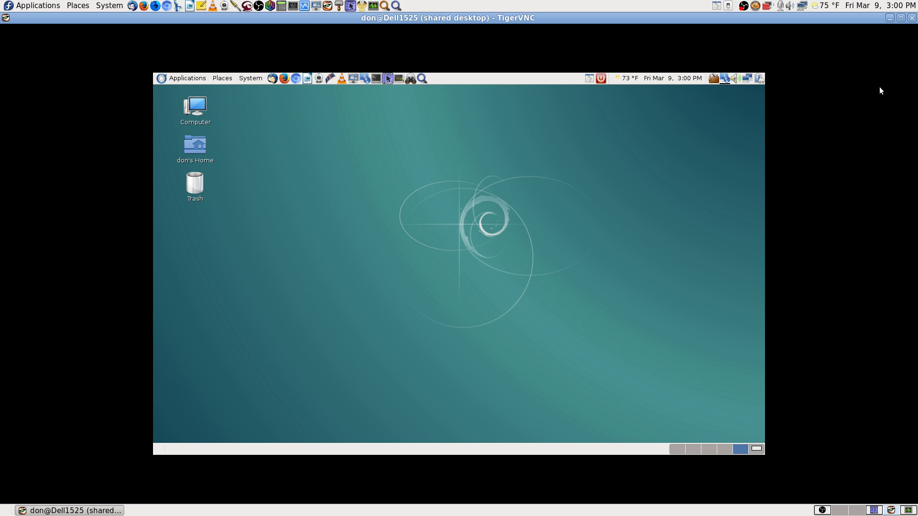
click(912, 18)
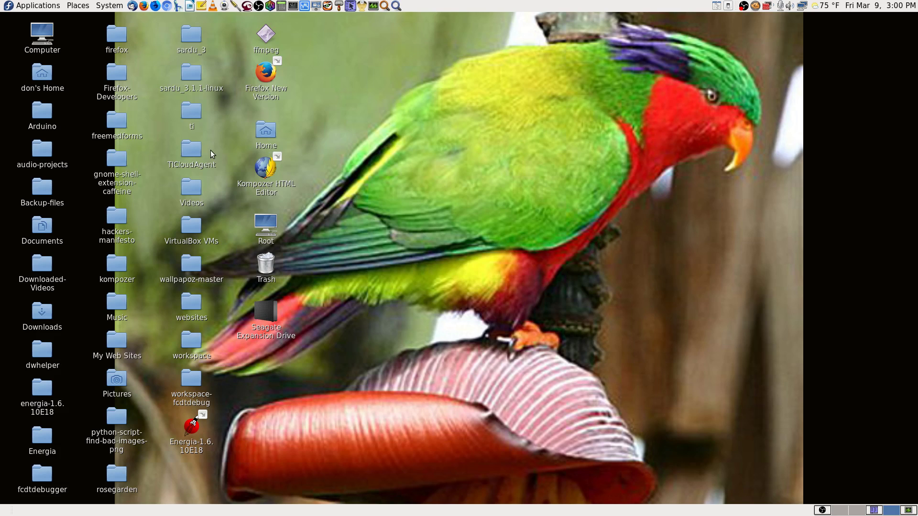
Step: Reopen the connection options and switch from fit-to-local-window to 'Resize remote session on connect'
click(327, 6)
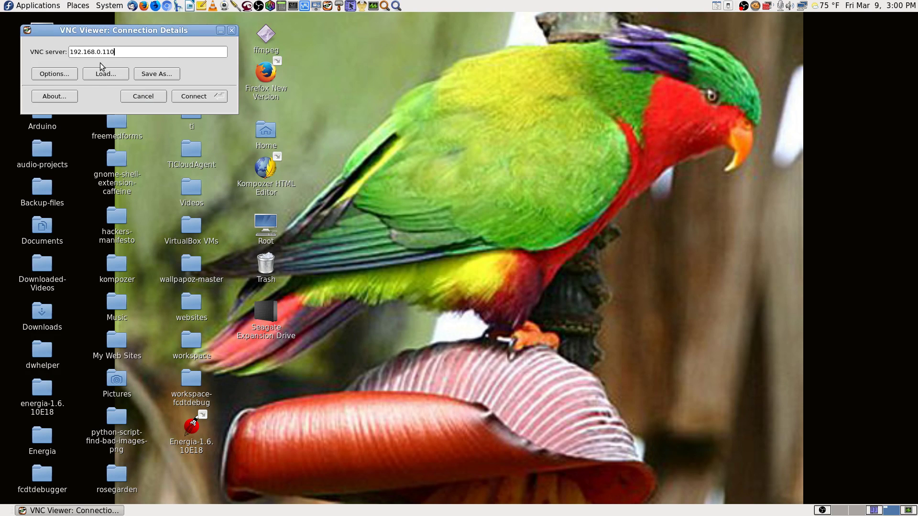
click(56, 75)
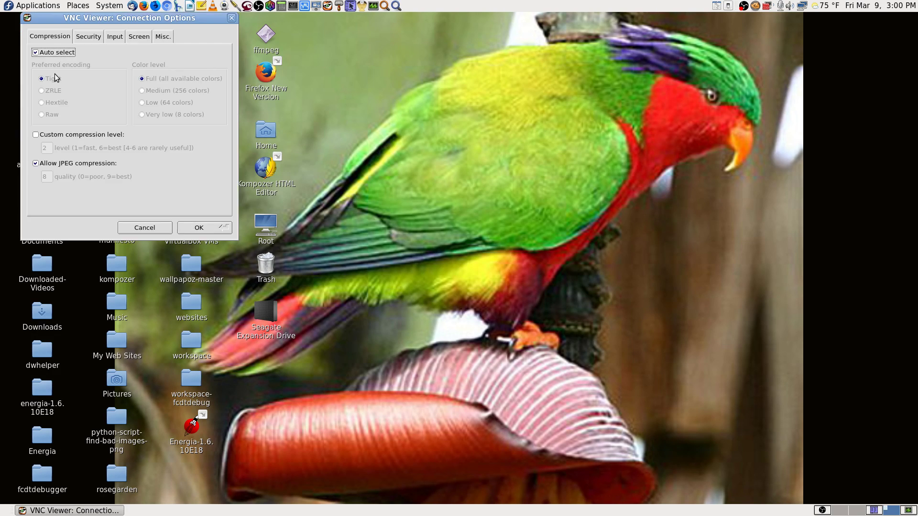
click(114, 37)
click(90, 36)
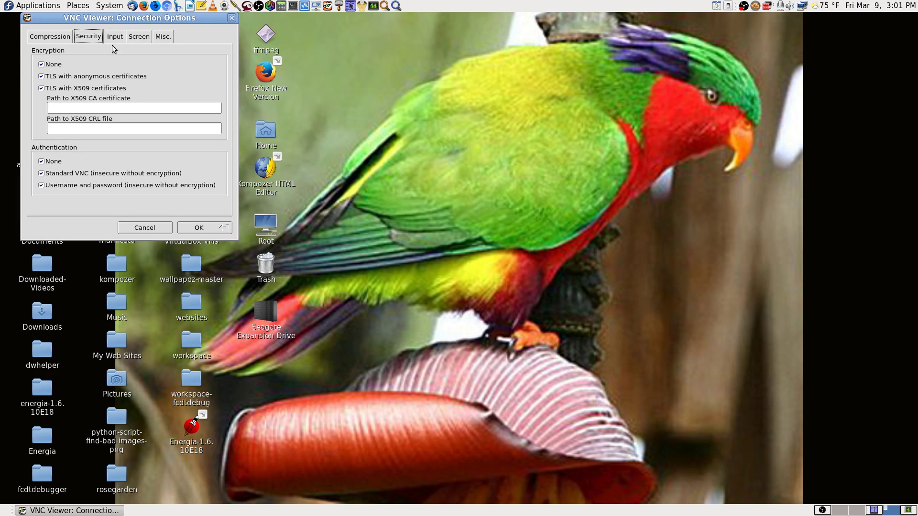
click(163, 36)
click(136, 37)
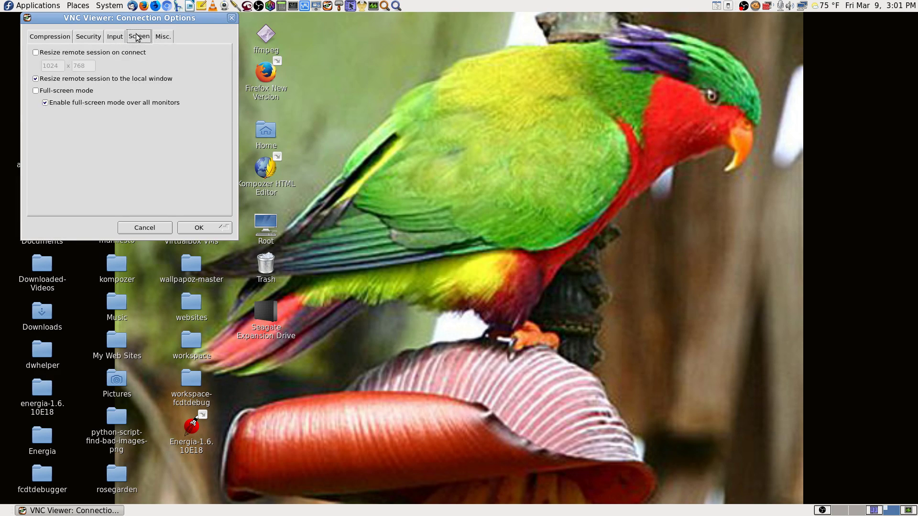
click(35, 79)
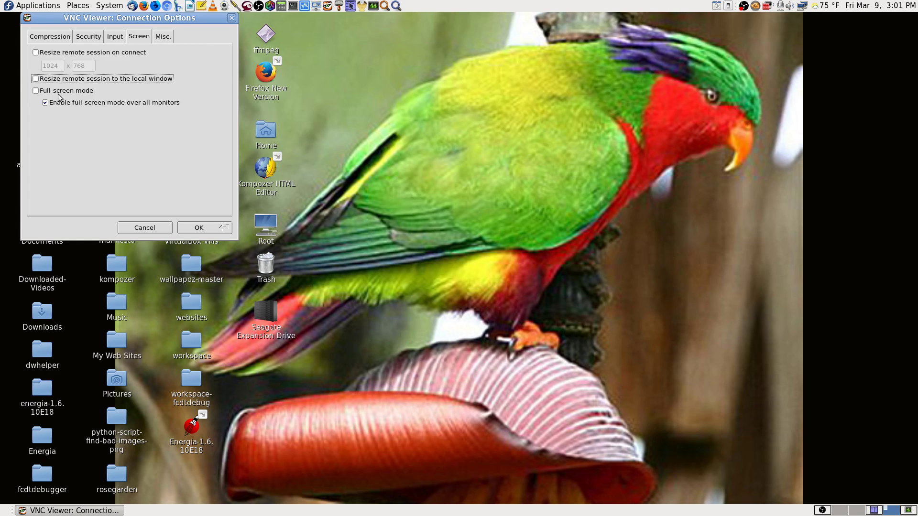
click(36, 52)
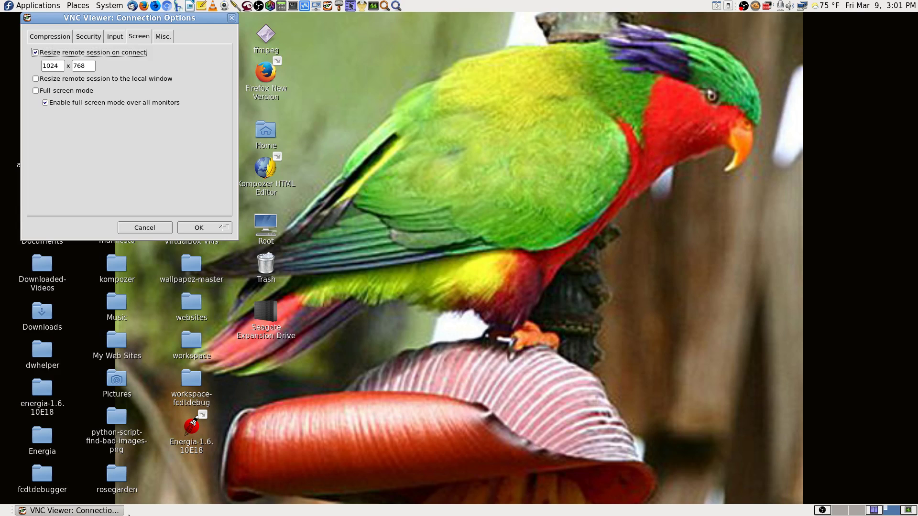
Step: Set the on-connect session size to 1280 x 800 and confirm the options
click(60, 65)
key(BackSpace)
key(BackSpace)
key(BackSpace)
key(BackSpace)
text(1280)
key(Tab)
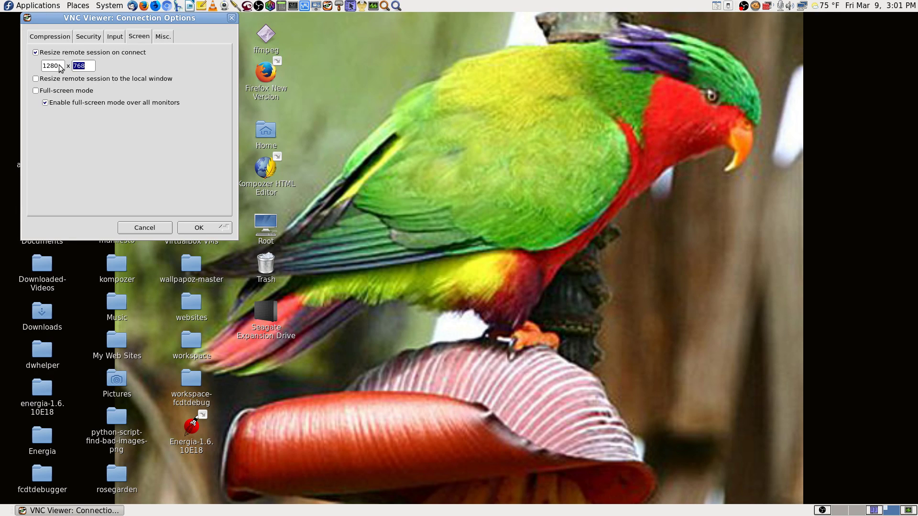
text(800)
click(205, 227)
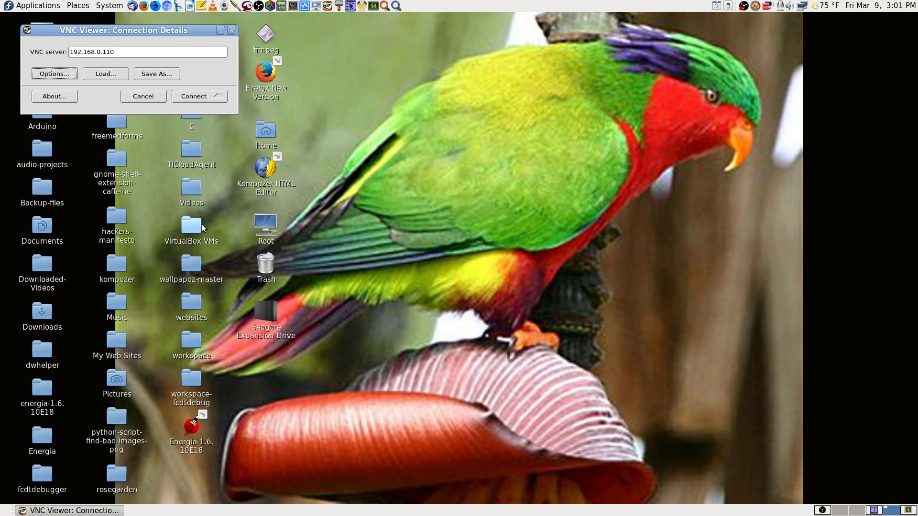
Step: Connect with the password, view the 1280 x 800 desktop maximized, dismiss Monitor Preferences, then close the viewer
click(191, 97)
text(•••)
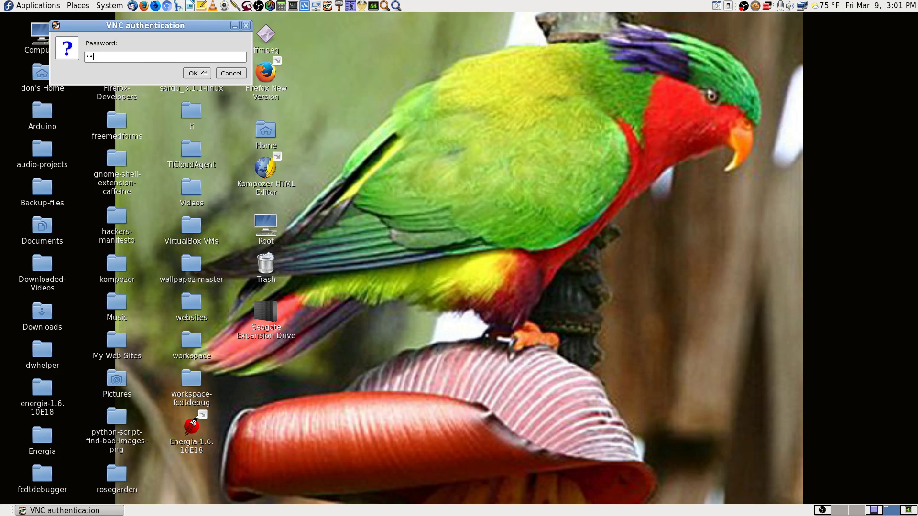
text(•••)
key(Return)
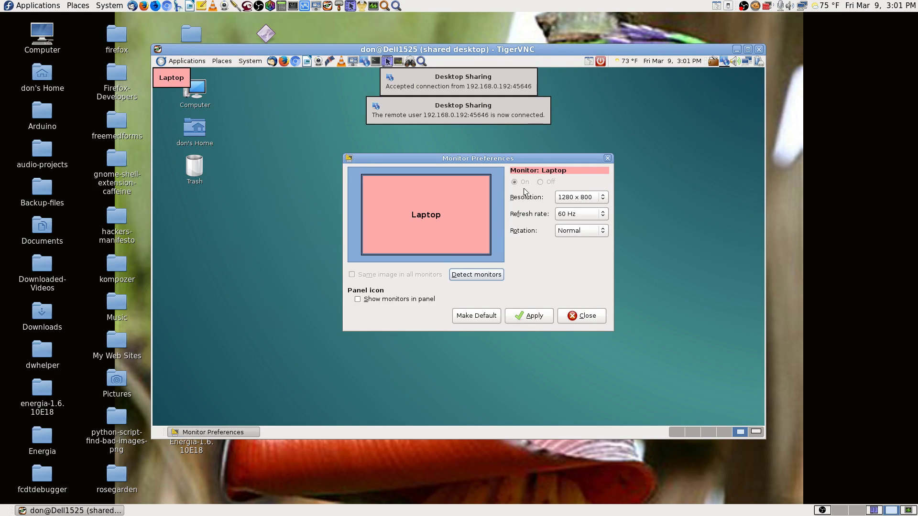
click(748, 50)
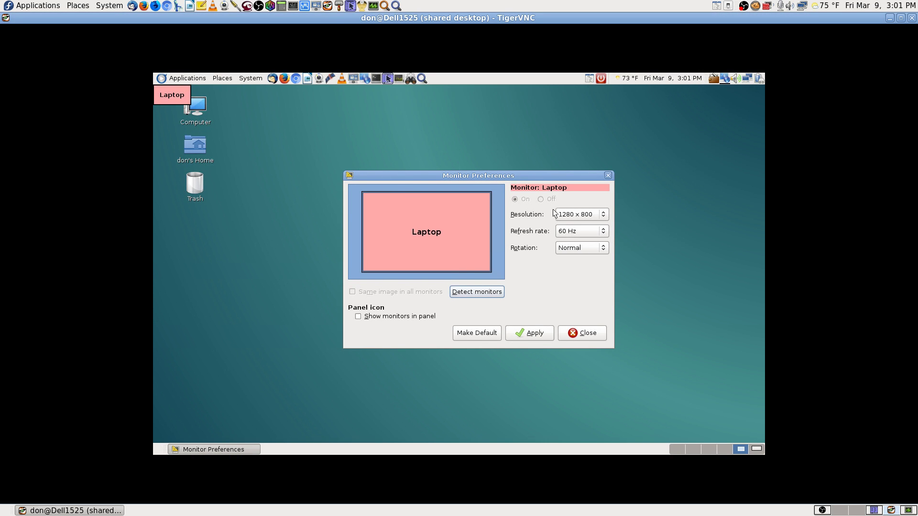
click(581, 333)
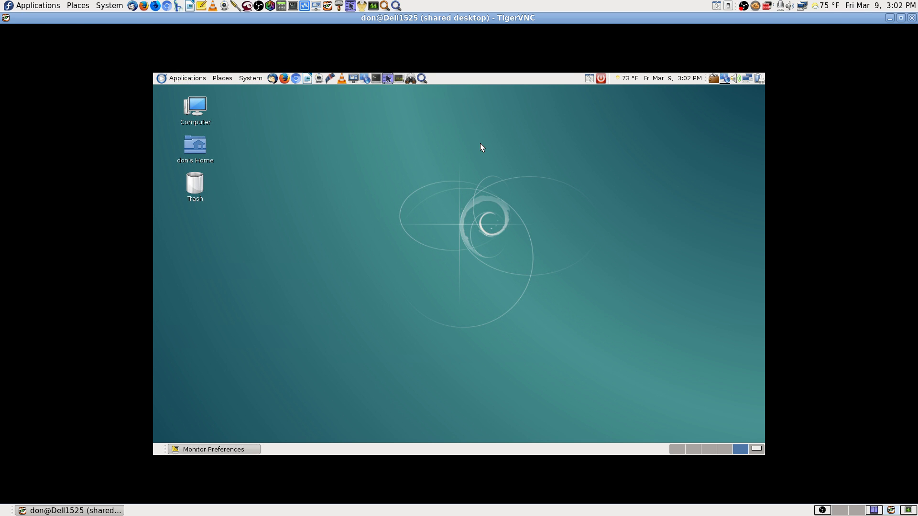
click(901, 18)
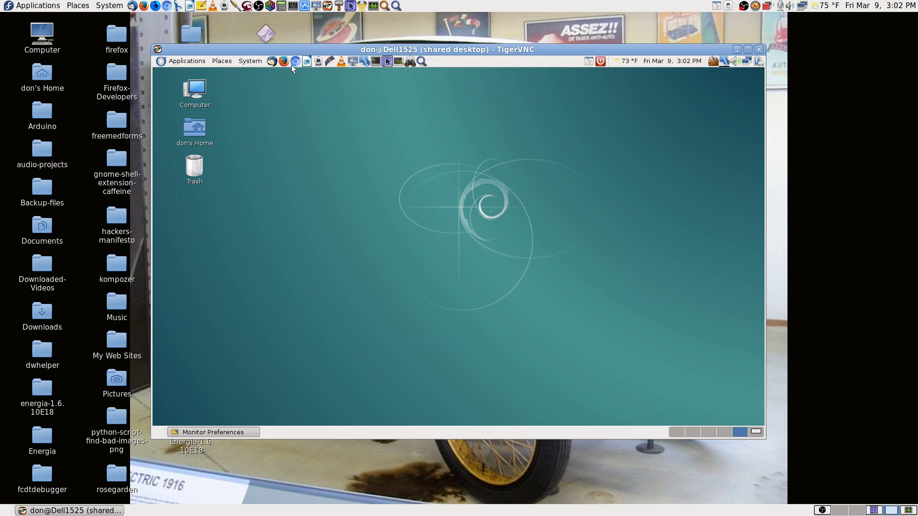
click(747, 49)
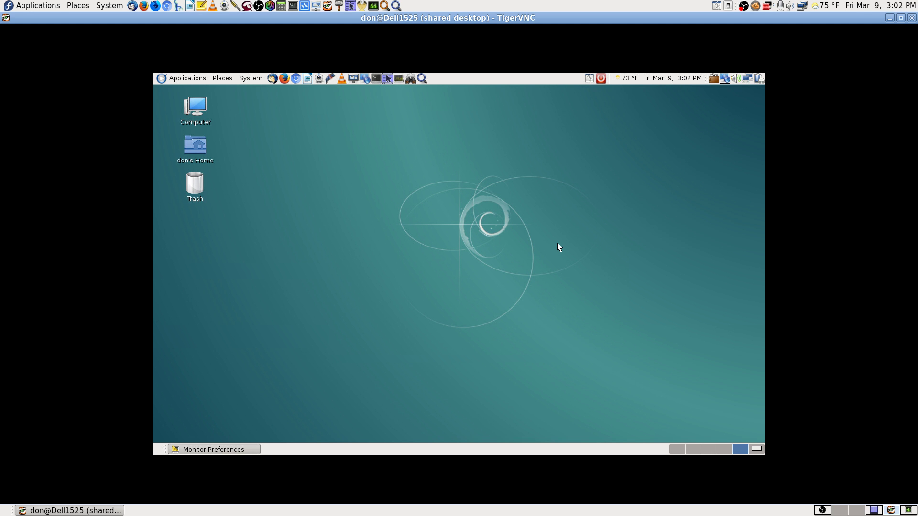
click(912, 17)
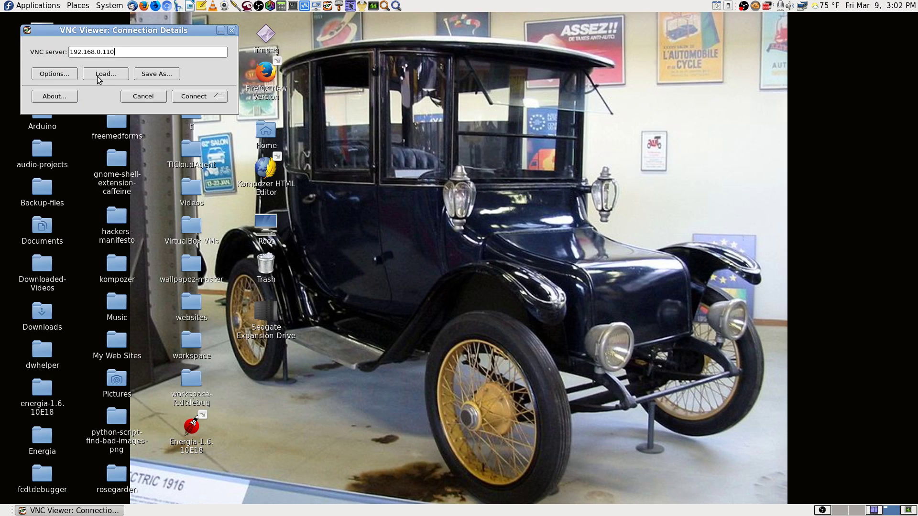
Step: Reopen the Connection Options and check the Security, Input and Screen tabs
click(48, 71)
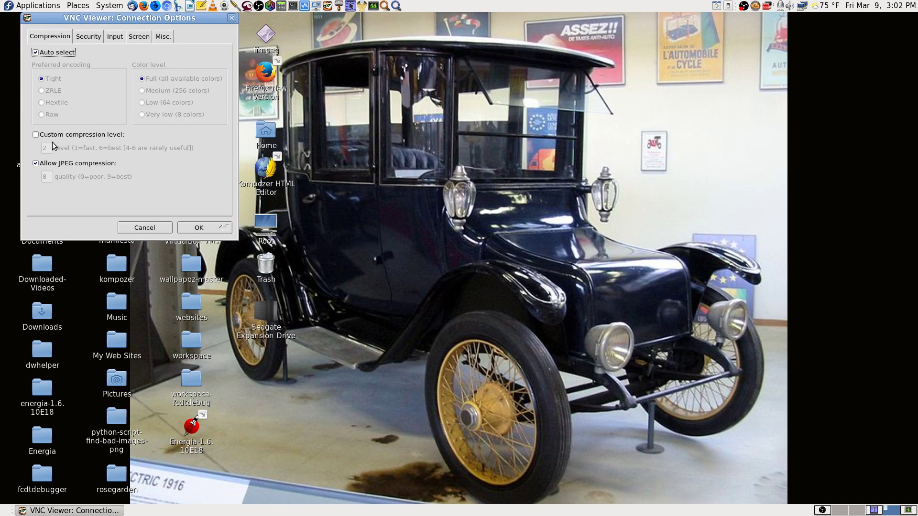
click(97, 38)
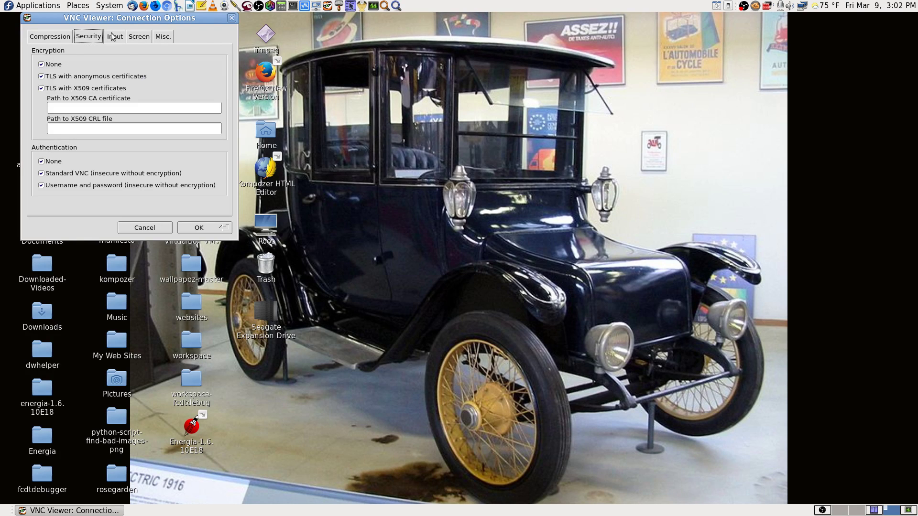
click(116, 37)
click(136, 38)
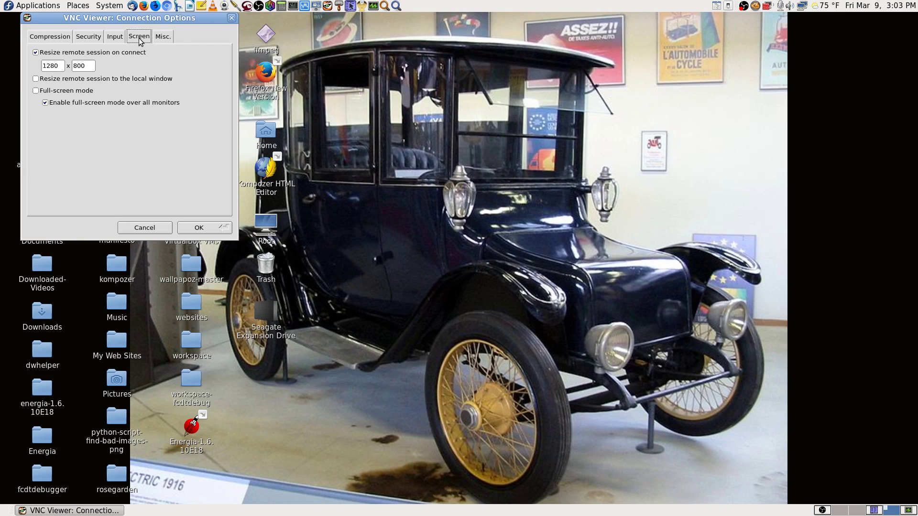
Step: Cycle through the Compression, Security, Input, Misc. and Screen tabs, ending on Screen at 1280 x 800
click(114, 37)
click(89, 39)
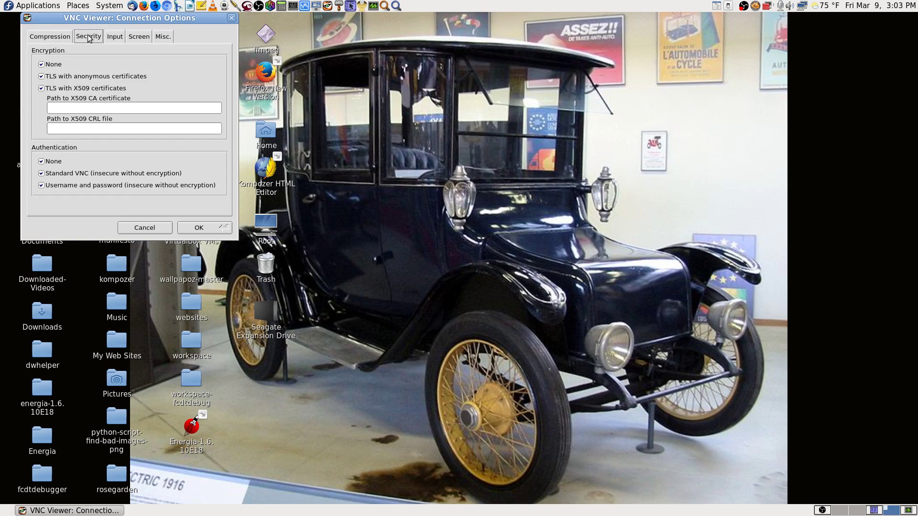
click(54, 37)
click(162, 39)
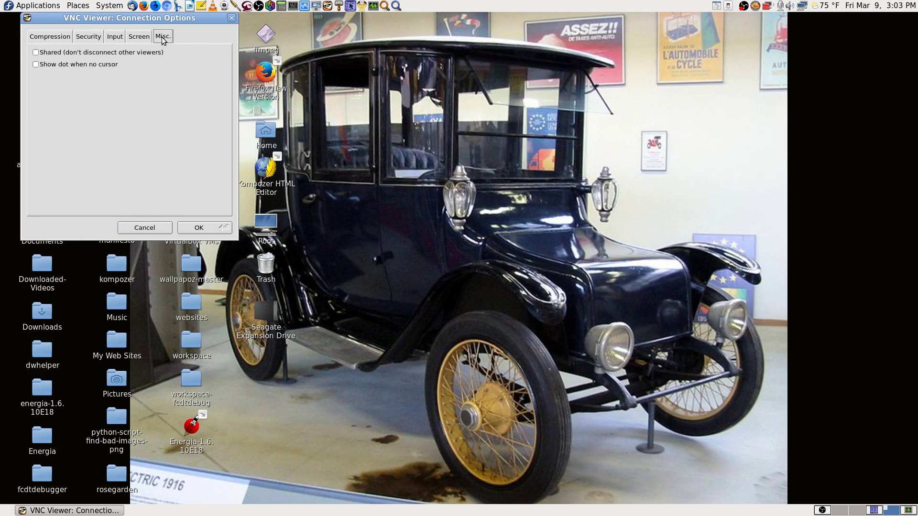
click(139, 37)
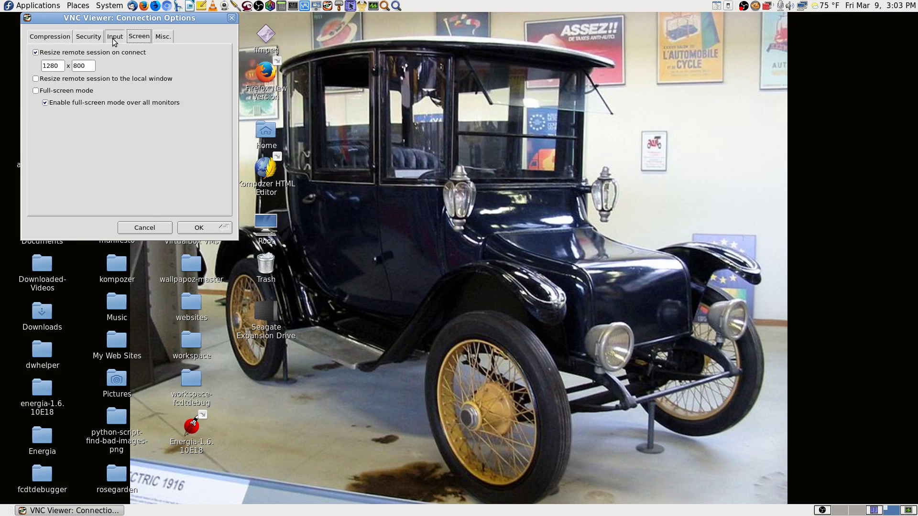
click(115, 37)
click(89, 37)
click(49, 38)
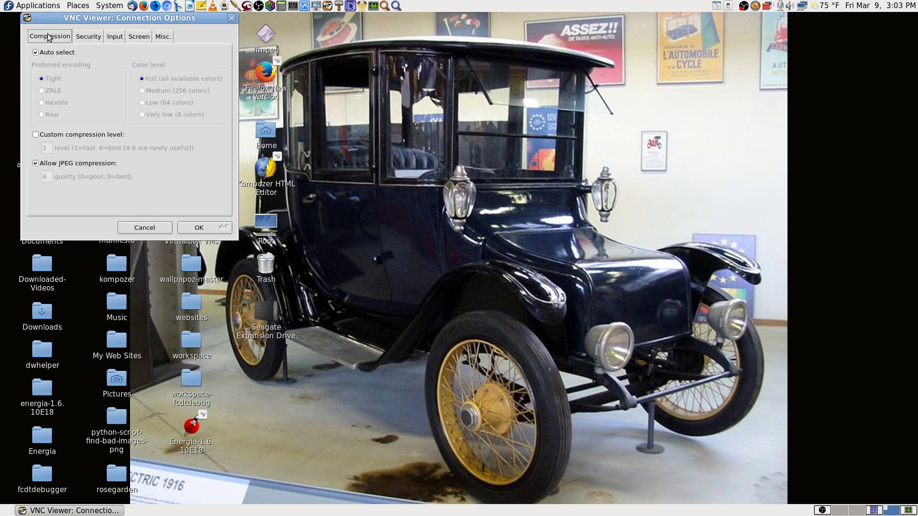
click(166, 40)
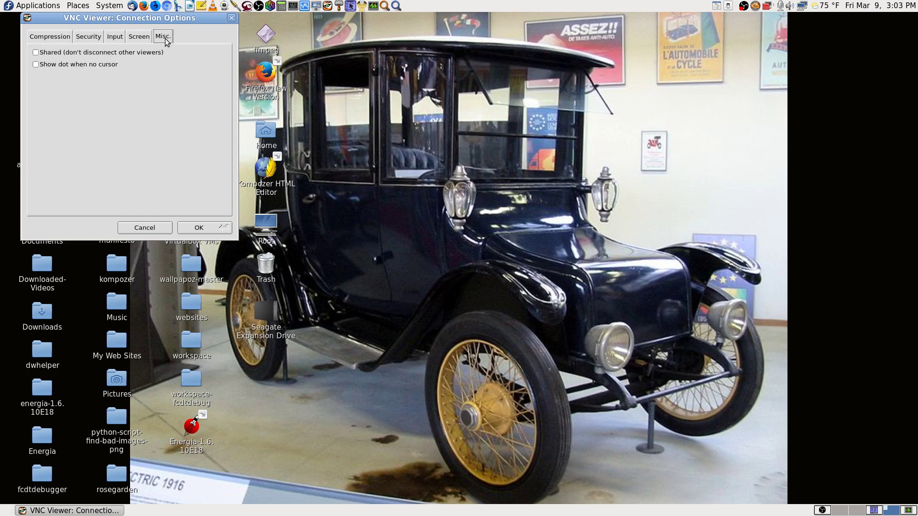
click(139, 38)
click(114, 38)
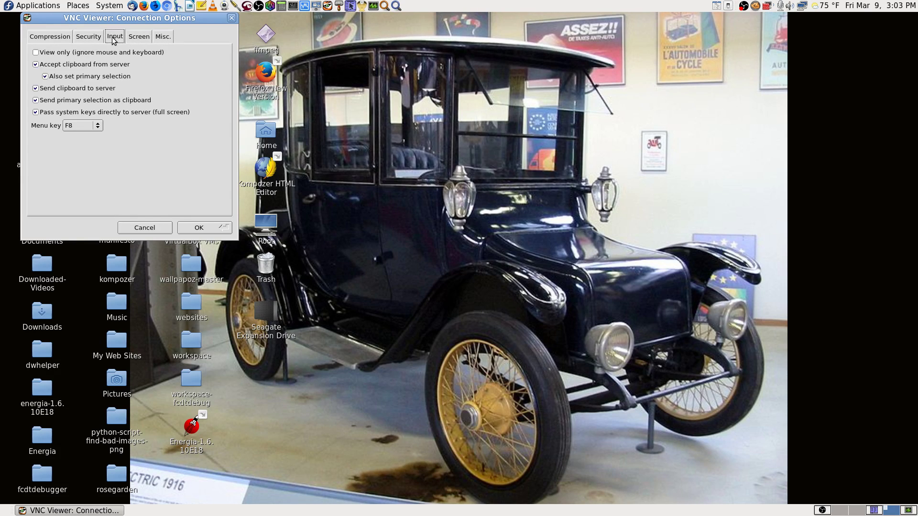
click(88, 38)
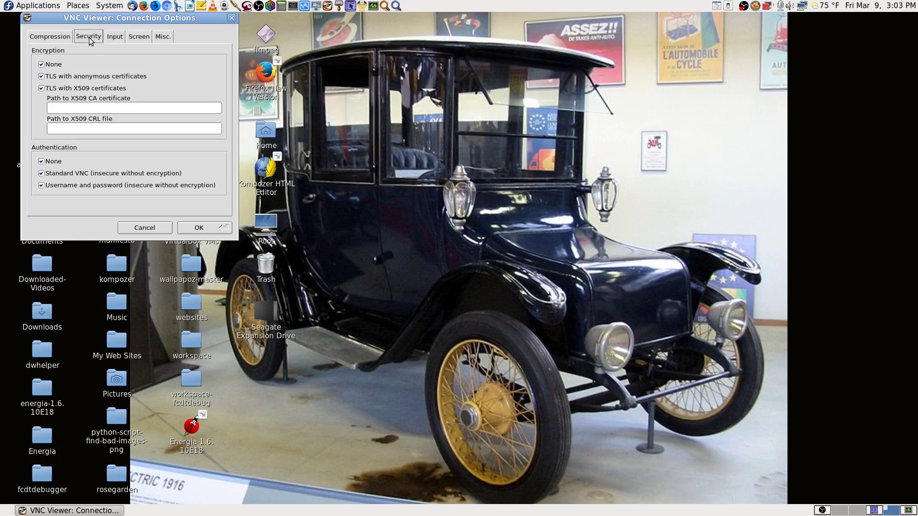
click(50, 36)
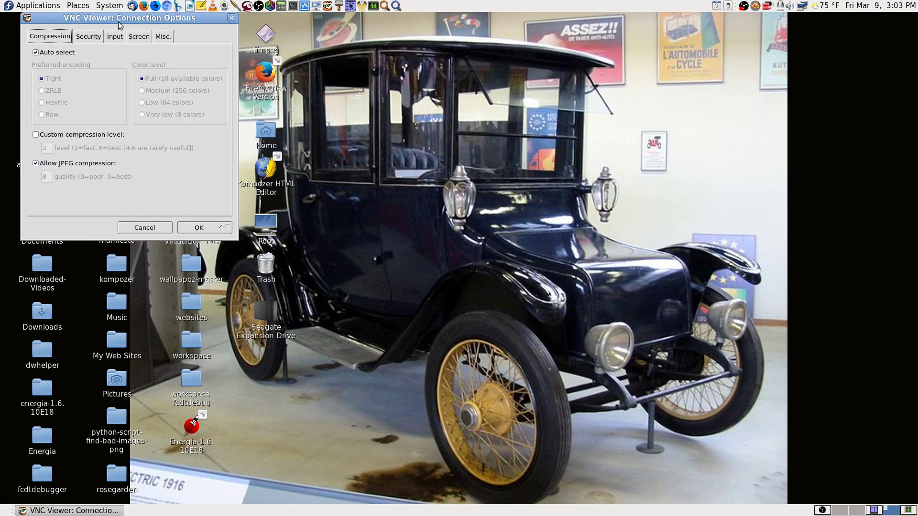
click(89, 37)
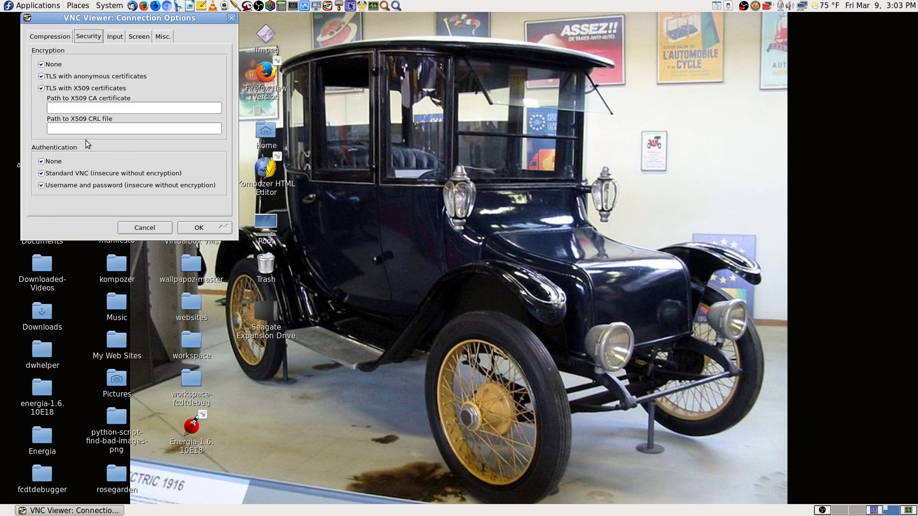
click(114, 38)
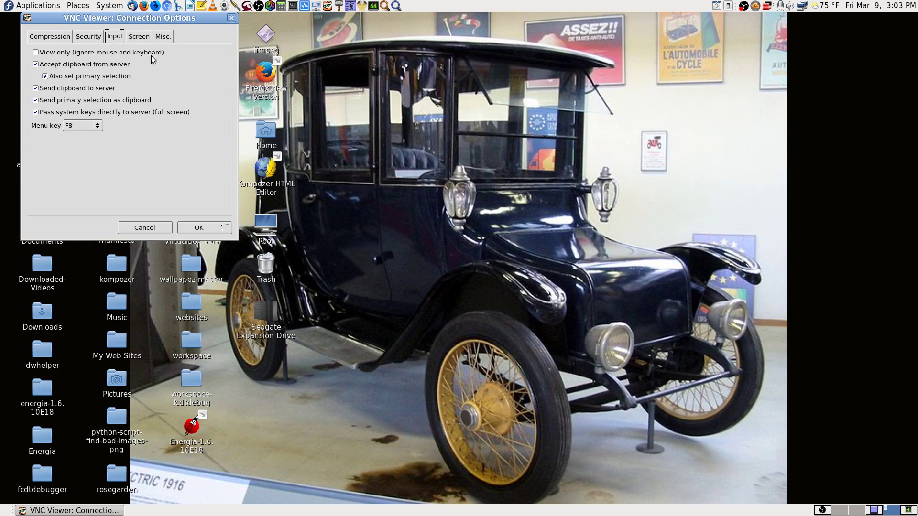
click(139, 36)
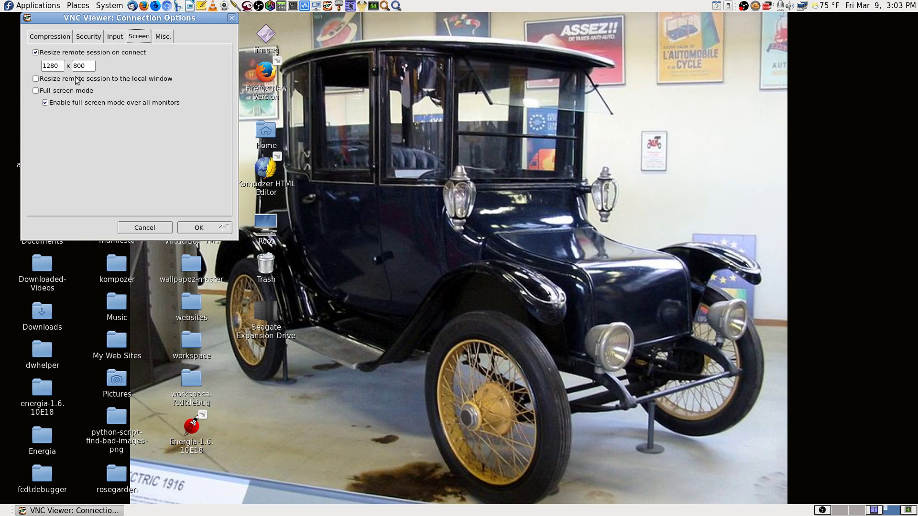
click(163, 38)
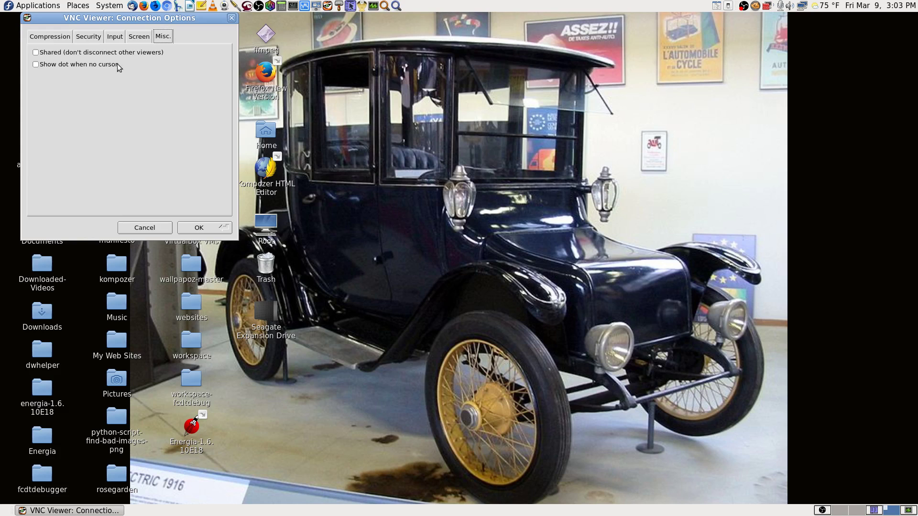
click(139, 36)
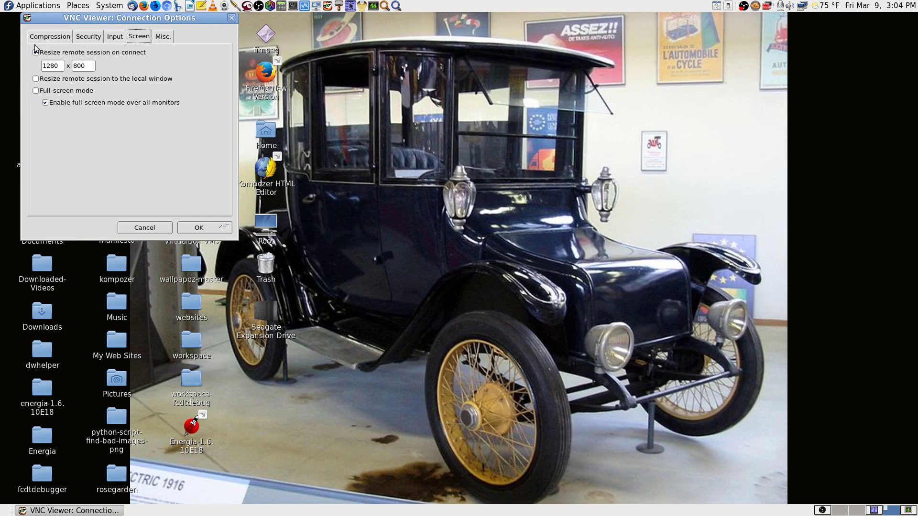
Step: Accept the options, connect with the VNC password, and maximize the remote desktop viewer
click(208, 228)
click(212, 95)
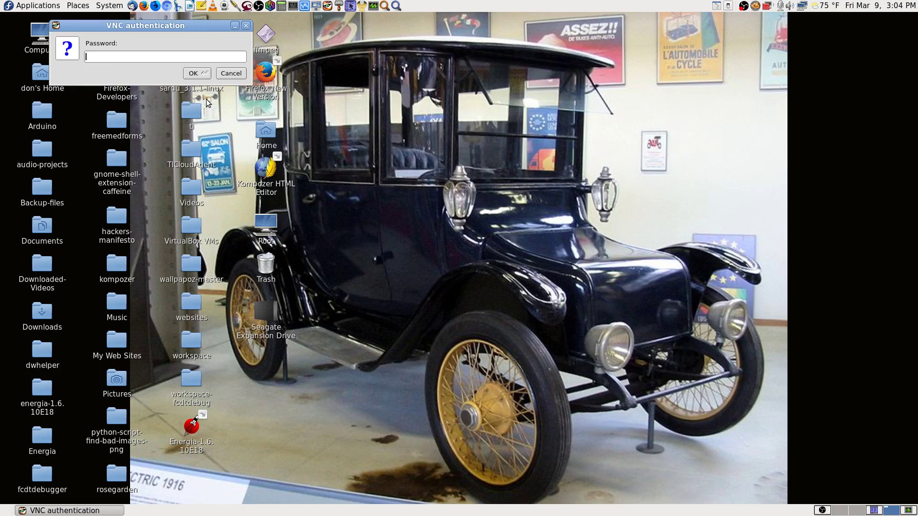
text(******)
key(Return)
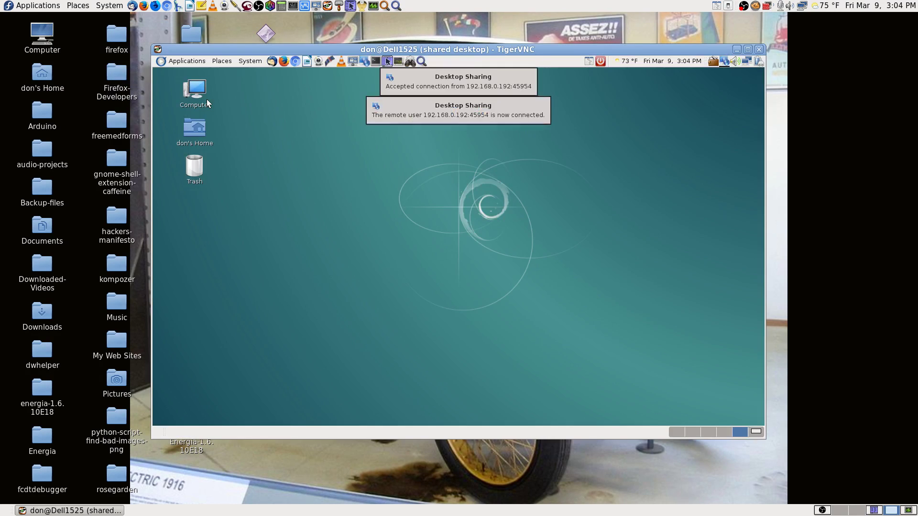
click(748, 51)
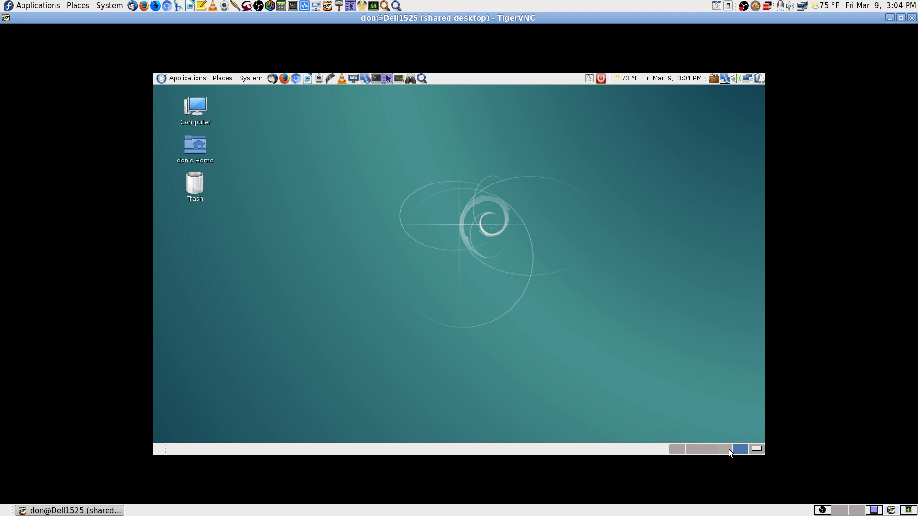
Step: Find 'lucky' in the remote Application Finder, launch luckyBackup, then switch to another workspace
click(422, 78)
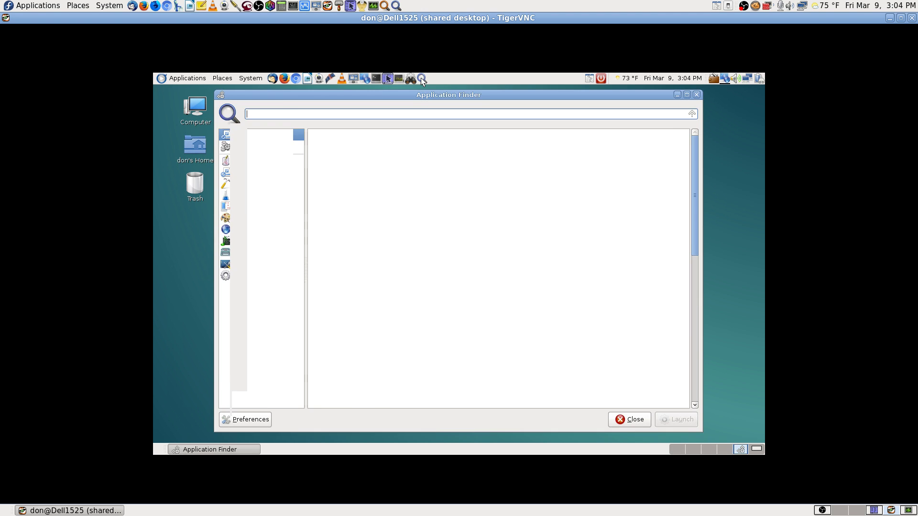
text(lucky)
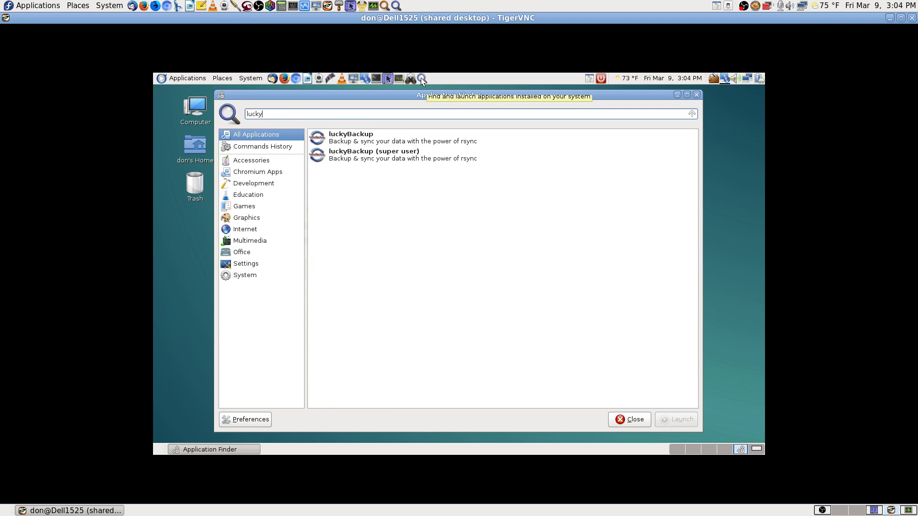
key(Down)
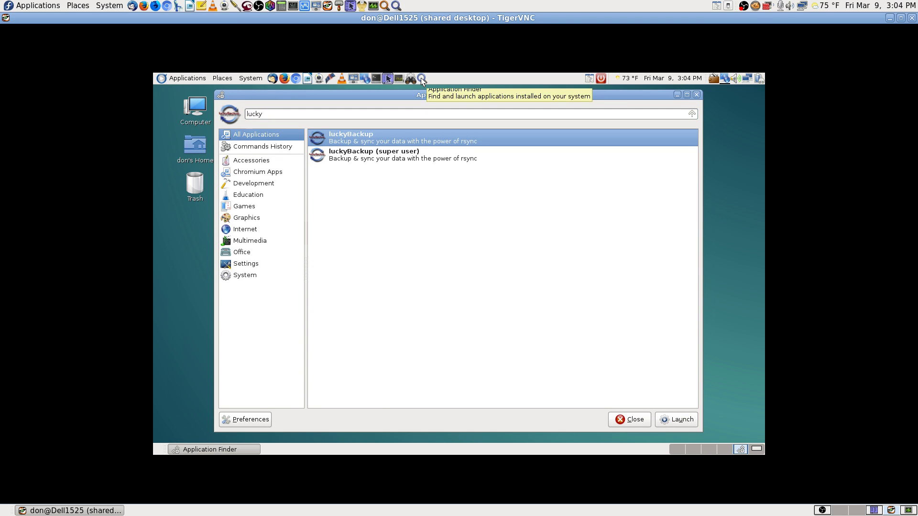
key(Return)
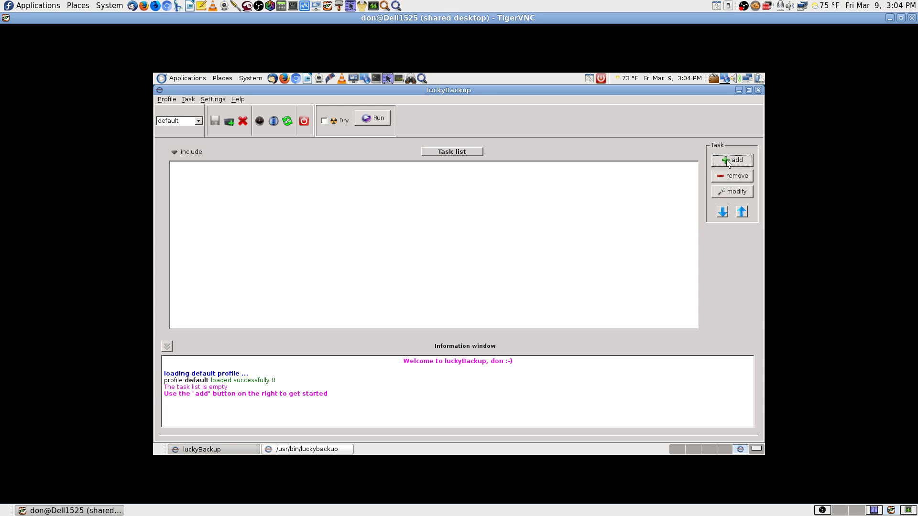
click(722, 449)
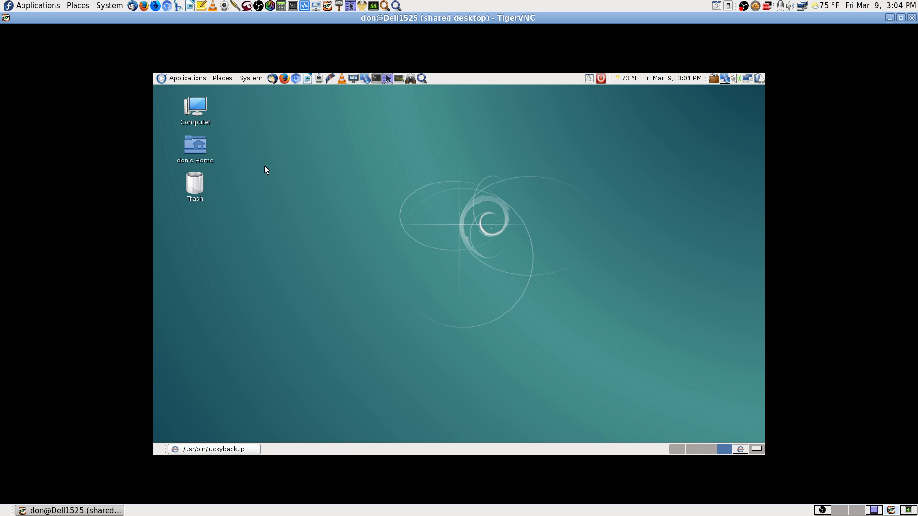
Step: Open and close Krusader, close luckyBackup, view the desktop-sharing workspace, then close the viewer
click(388, 78)
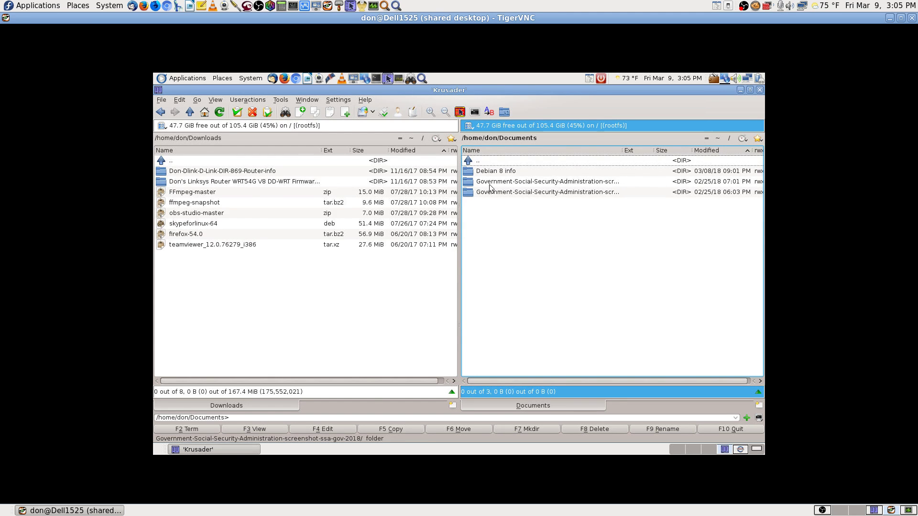
click(760, 90)
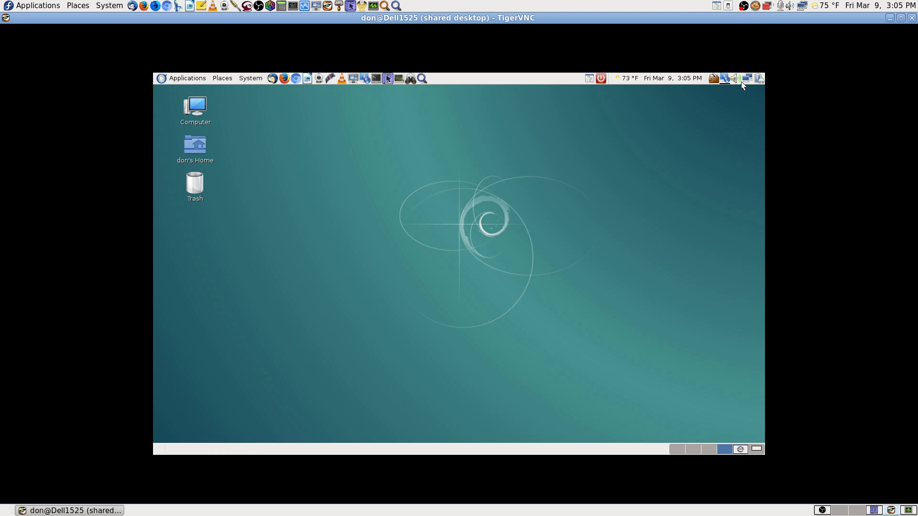
click(739, 449)
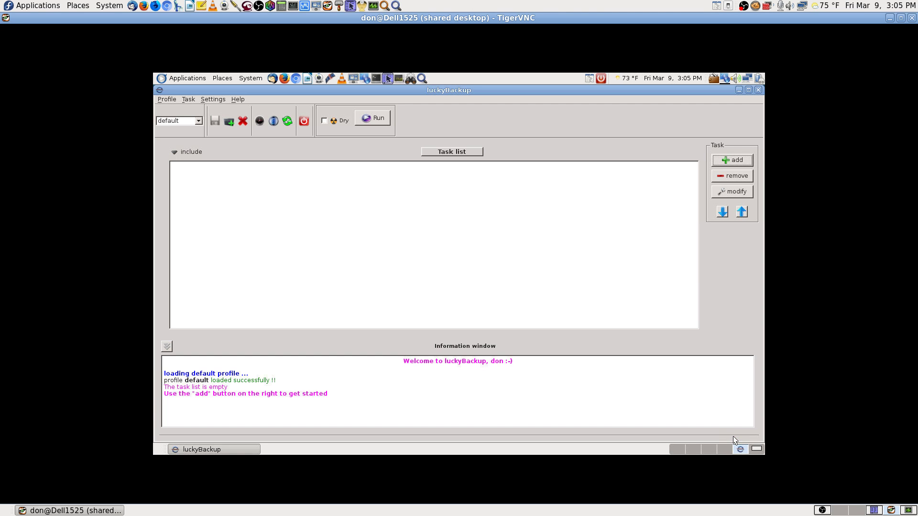
click(759, 91)
click(755, 450)
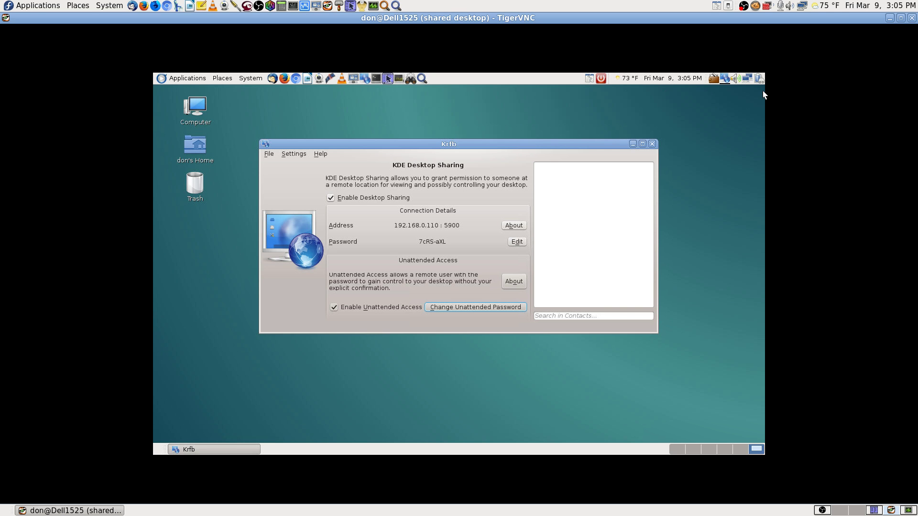
click(913, 18)
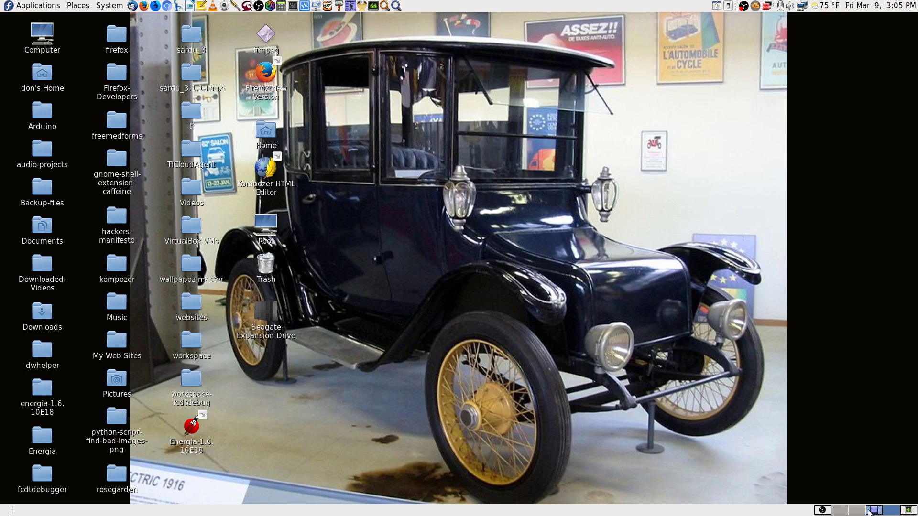
Step: Go to the OBS workspace, switch the stream to the Cams Both 1 & 2 scene, then move to the browser workspace
click(823, 511)
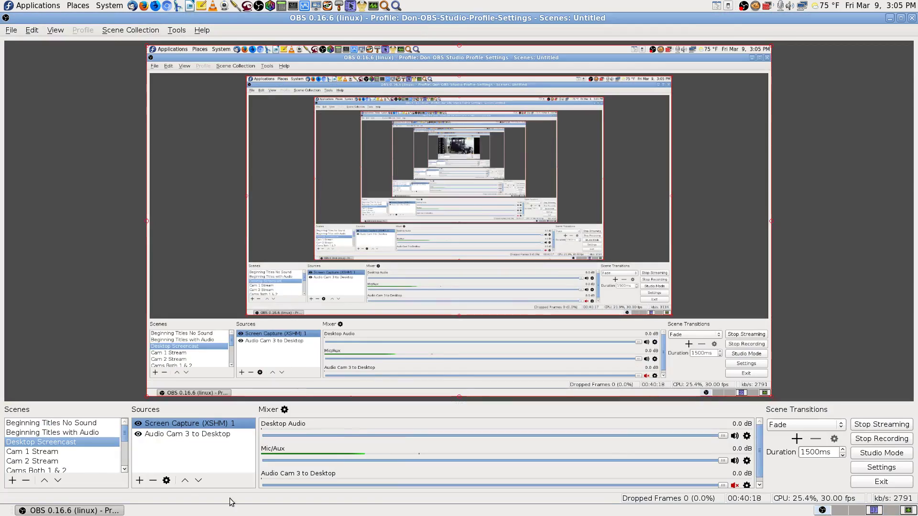
click(52, 471)
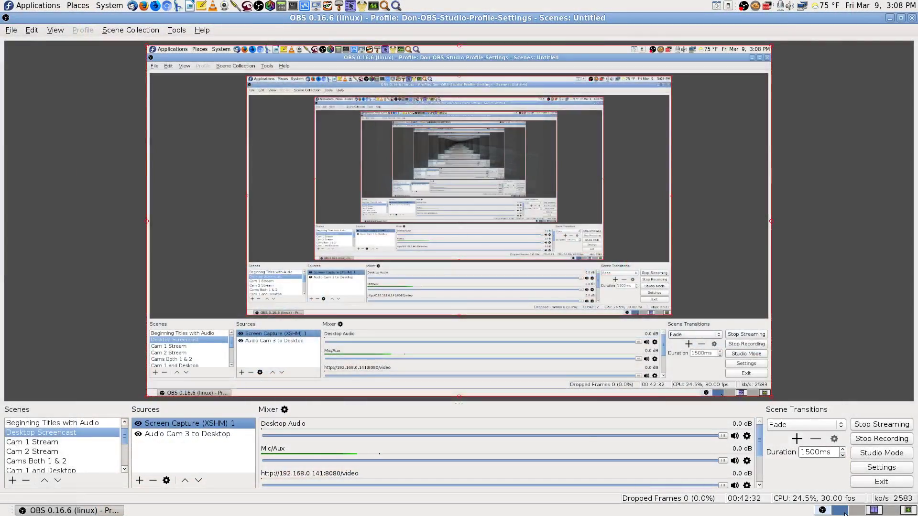
click(845, 510)
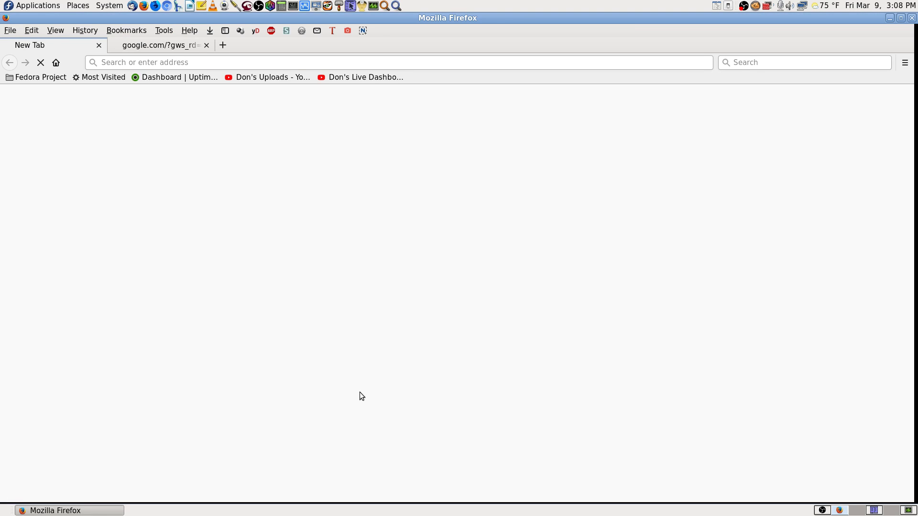
Step: Open the YouTube Live Dashboard, unmute and pause the stream preview, then close Firefox
click(99, 45)
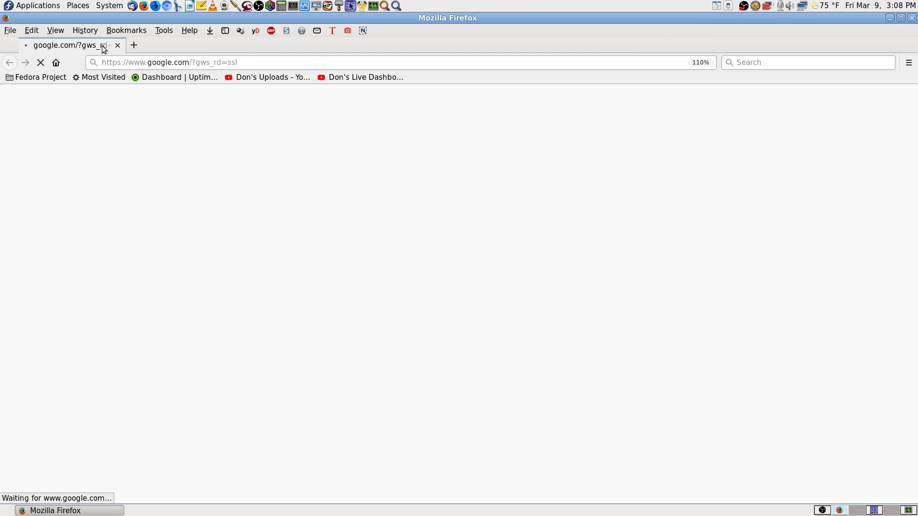
click(365, 78)
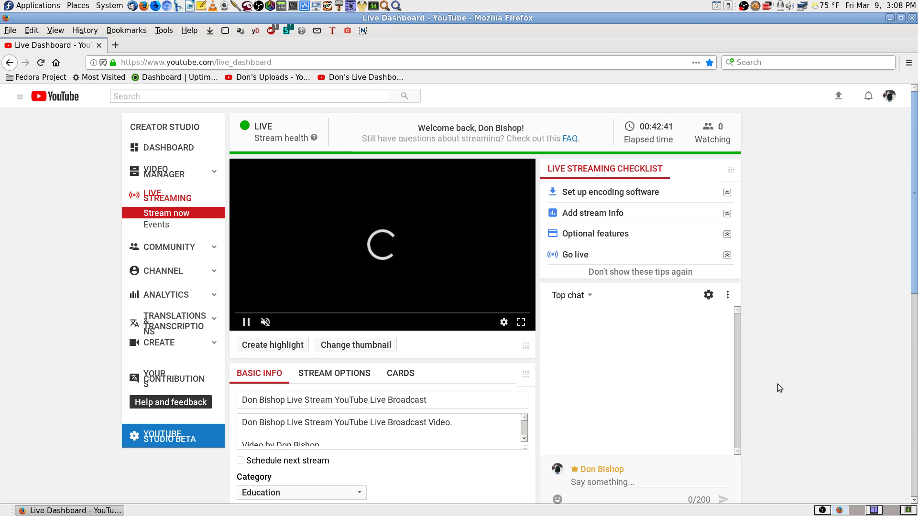
click(265, 322)
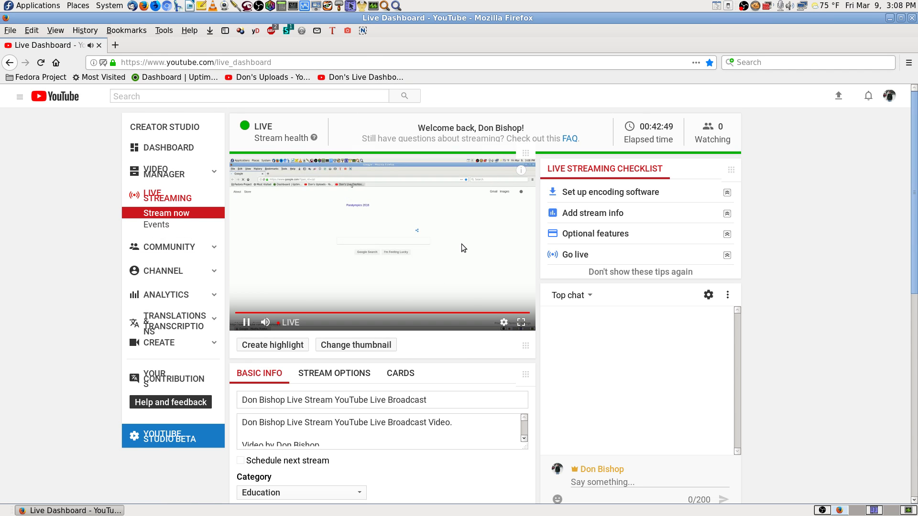
click(475, 252)
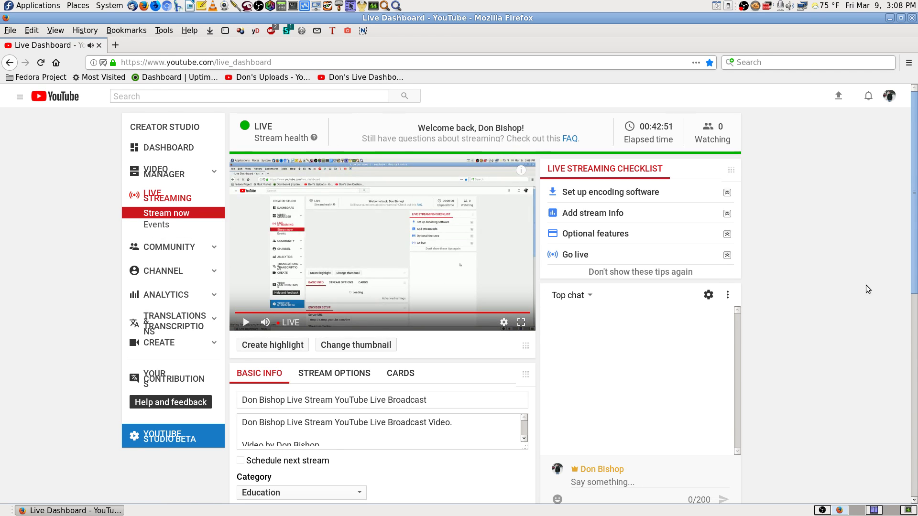
click(912, 20)
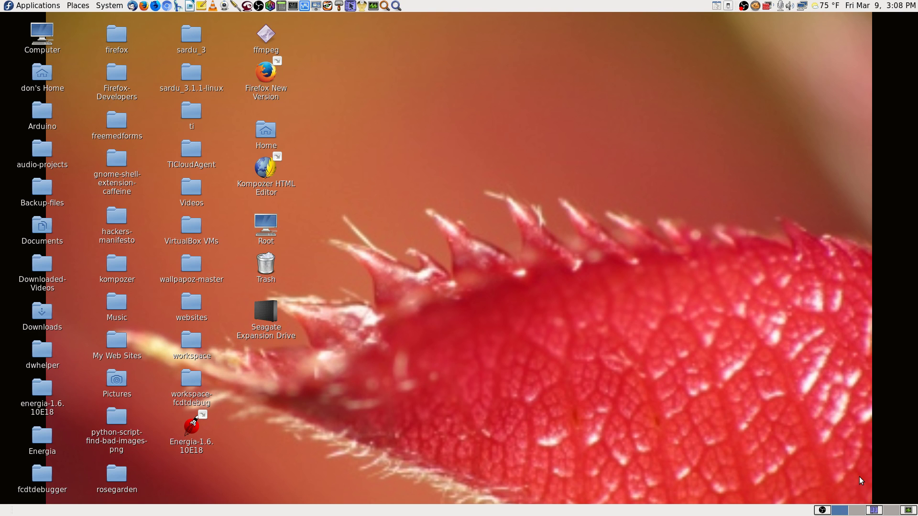
Step: Bring the OBS window back, scroll through its Scenes list, then switch to another workspace
click(879, 511)
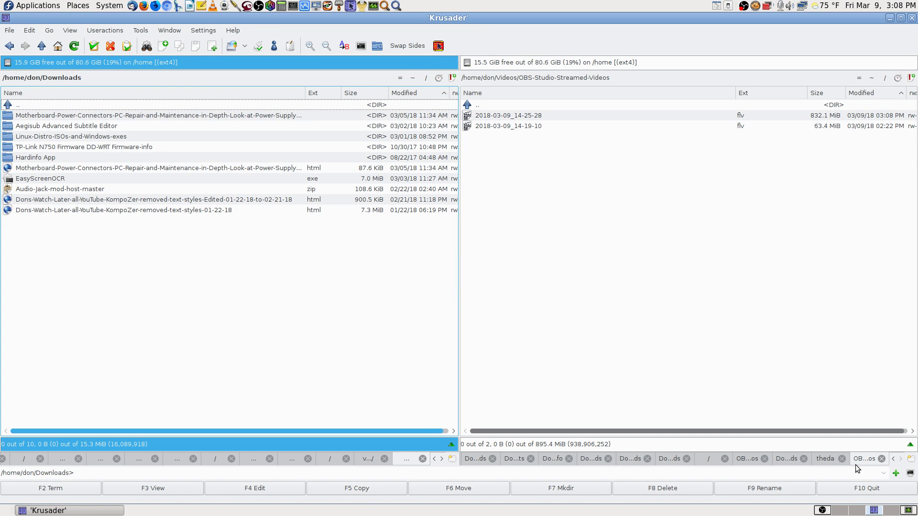
click(856, 490)
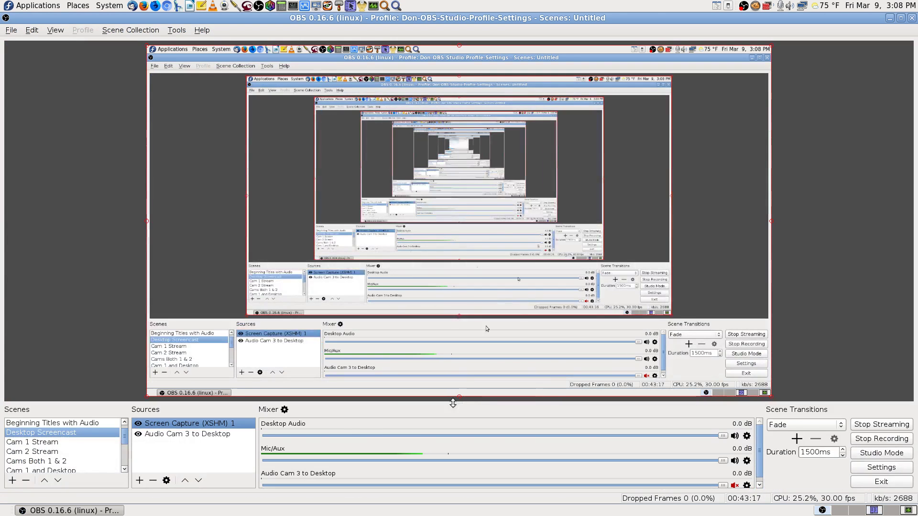
scroll(64, 432, up, 1)
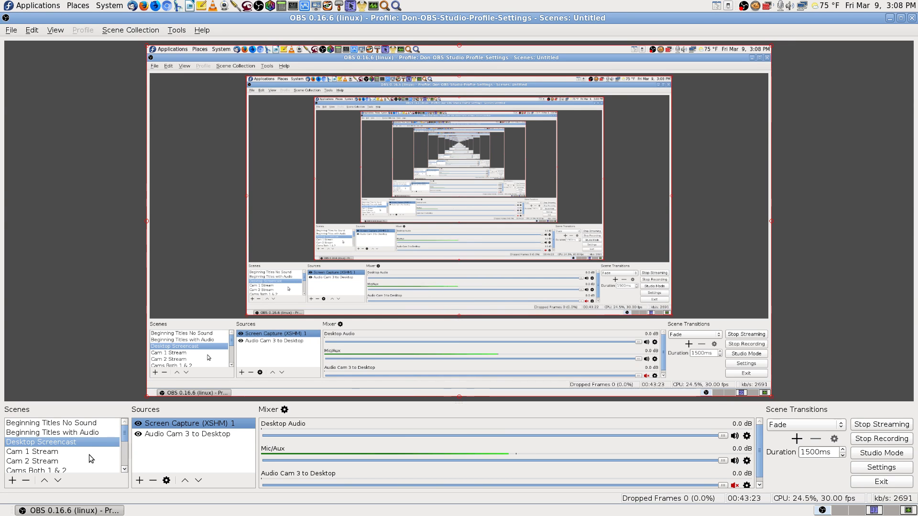
scroll(89, 454, down, 1)
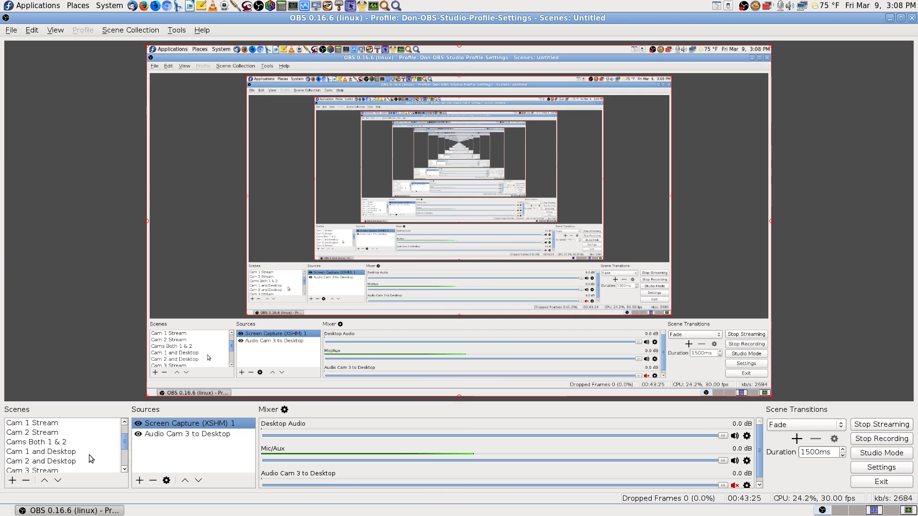
scroll(89, 455, up, 1)
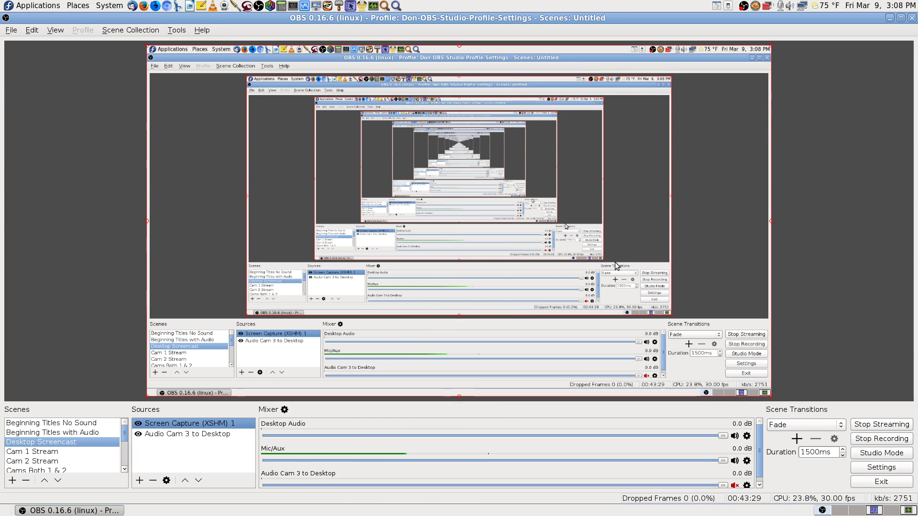
click(879, 511)
Step: Try a TigerVNC connection to 192.168.0.110, dismiss the Connection refused (111) error, and return to OBS
click(896, 511)
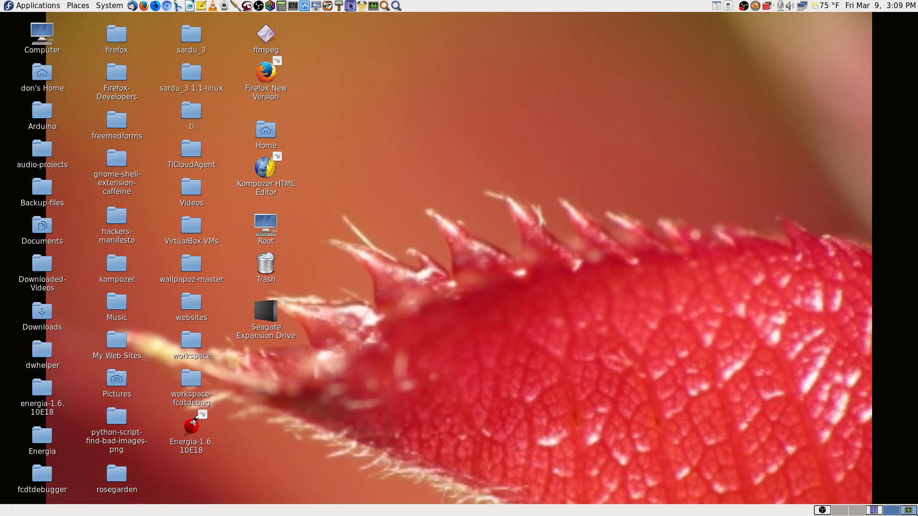
click(327, 6)
click(211, 97)
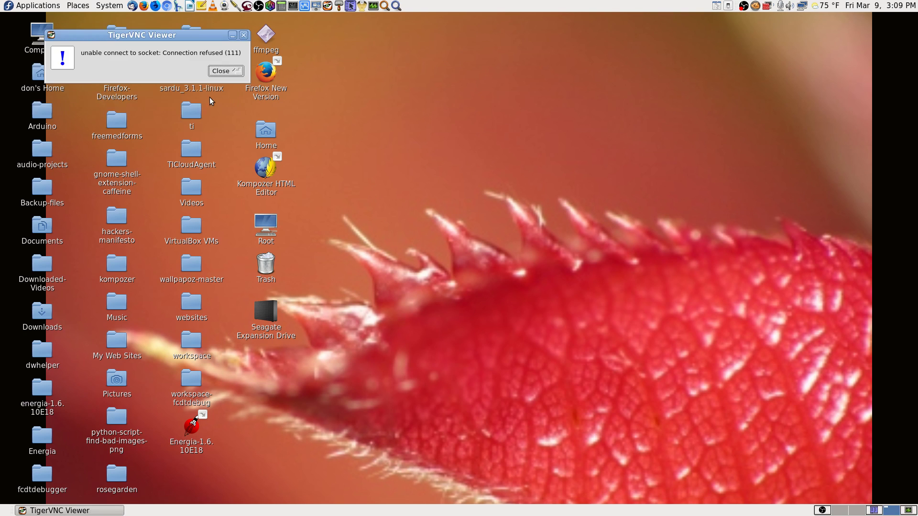
click(235, 73)
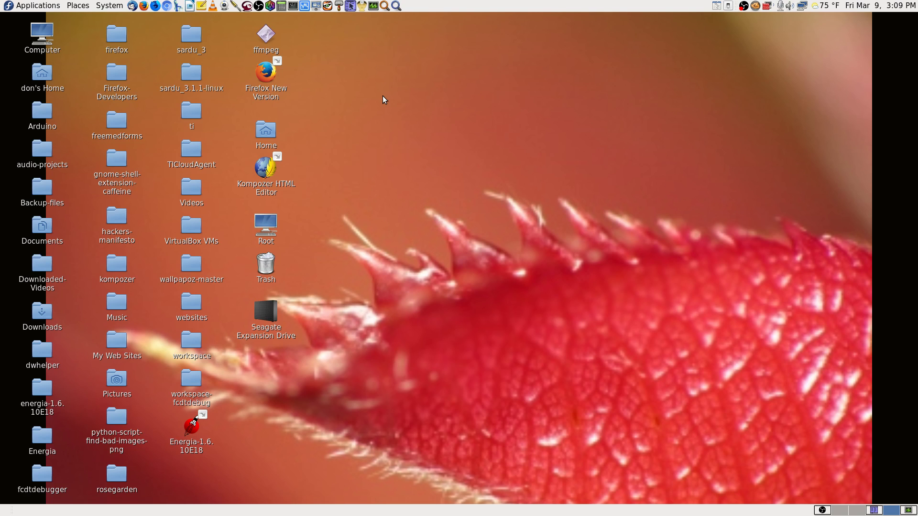
click(822, 511)
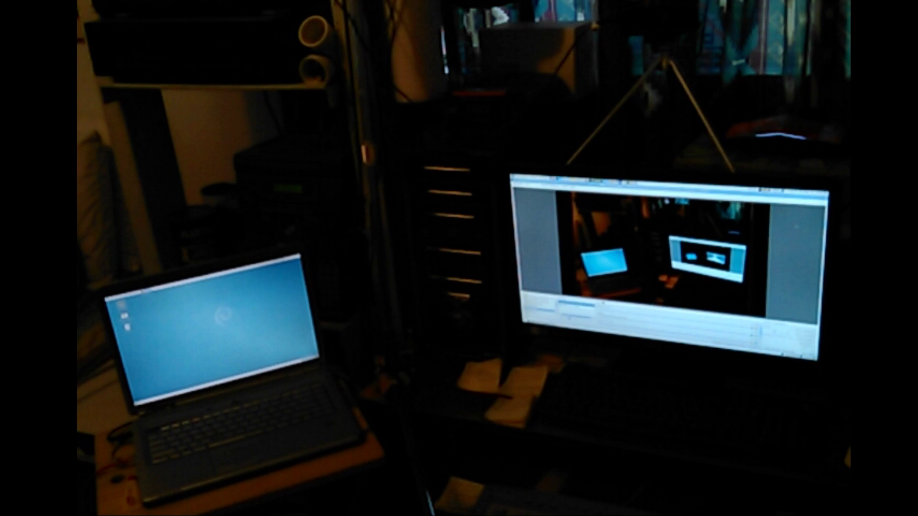
Step: Open the laptop's Applications menu with Alt+F1 and arrow through several category submenus
key(alt+F1)
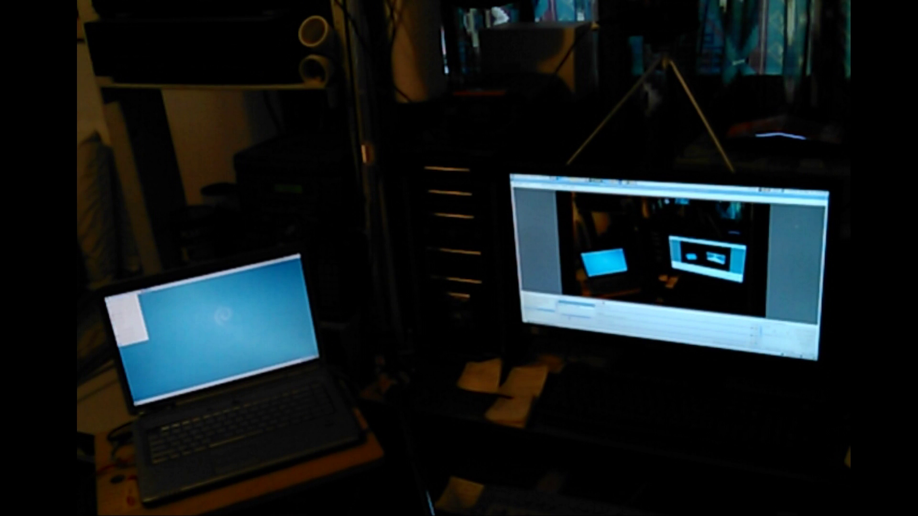
key(Right)
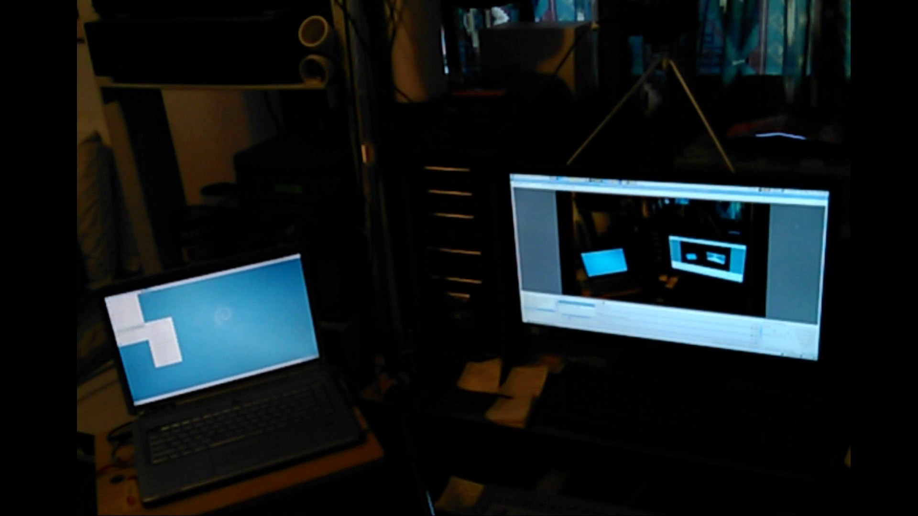
key(Left)
key(Up)
key(Right)
key(Left)
key(Down)
key(Right)
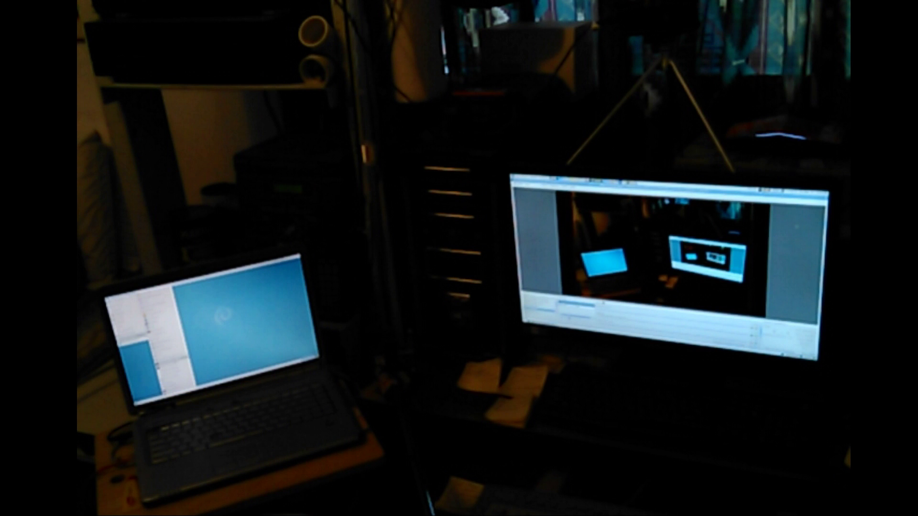
Step: Step through a submenu's entries, close the menus with Escape, then reopen and close the popup
key(Down)
key(Down)
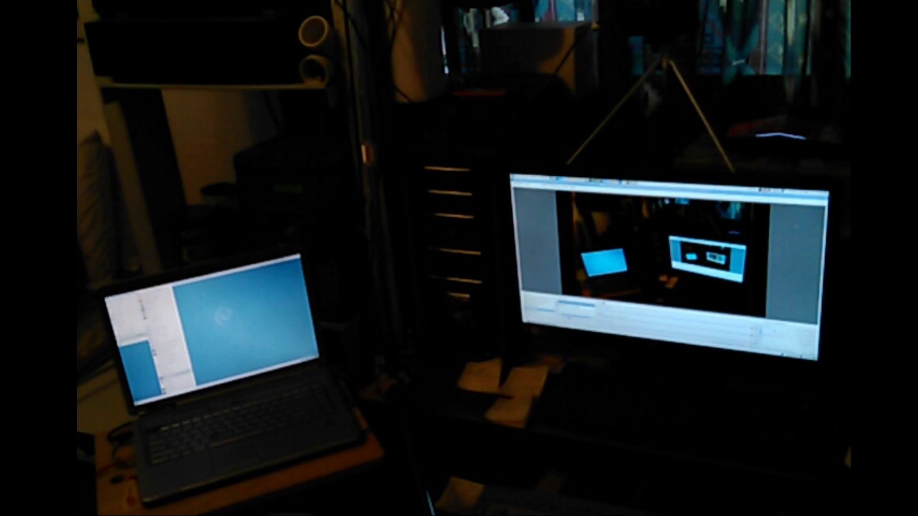
key(Up)
key(Up)
key(Up)
key(Up)
key(Up)
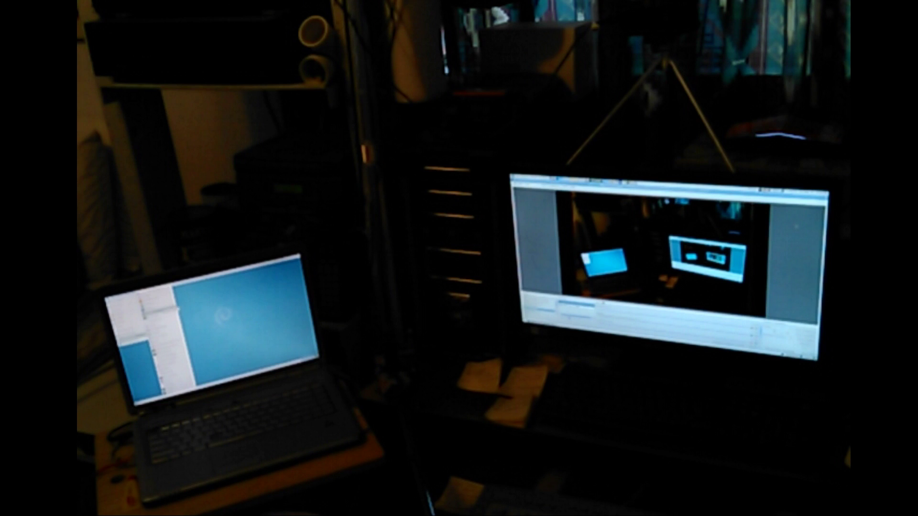
key(Left)
key(Escape)
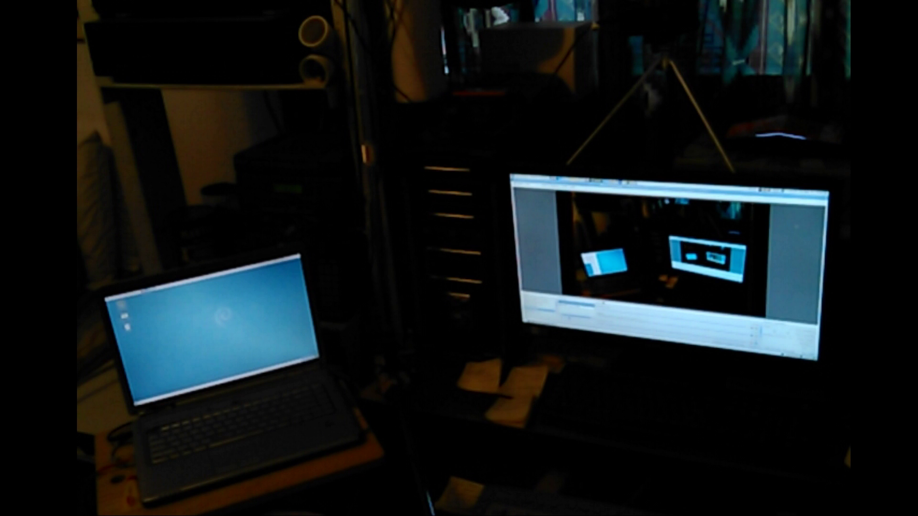
key(alt+F1)
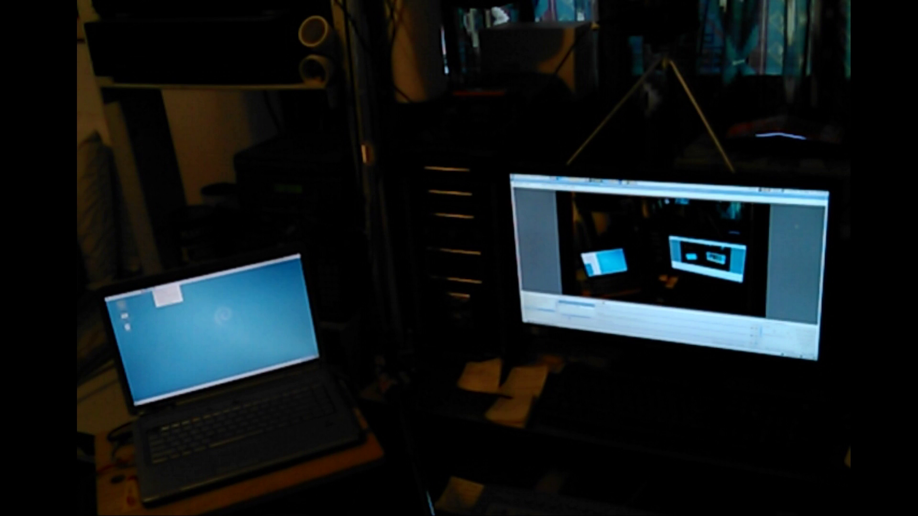
key(Escape)
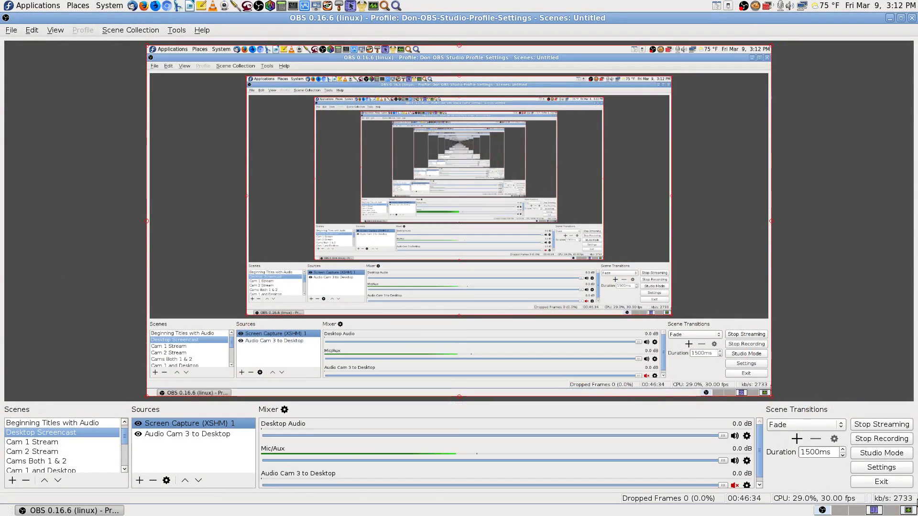
Step: In Firefox, close the uStart.org tab and open the YouTube Live Dashboard bookmark
click(844, 513)
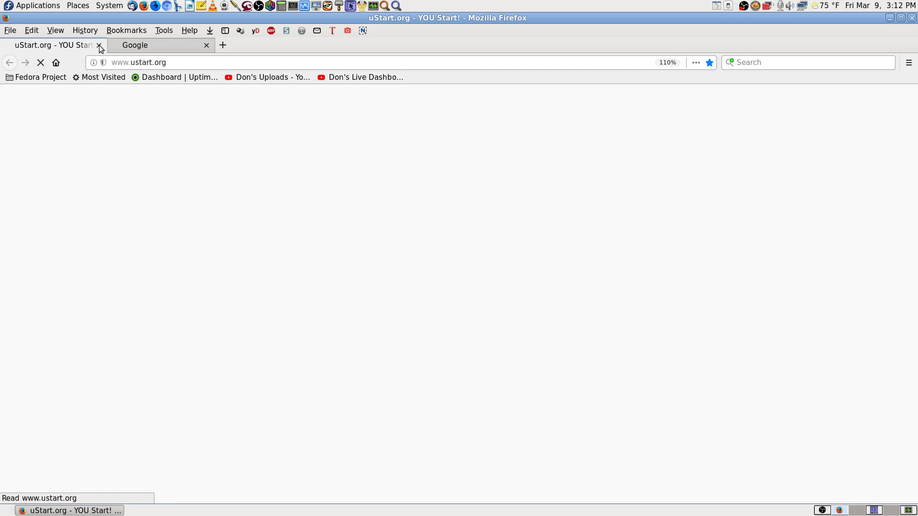
click(99, 45)
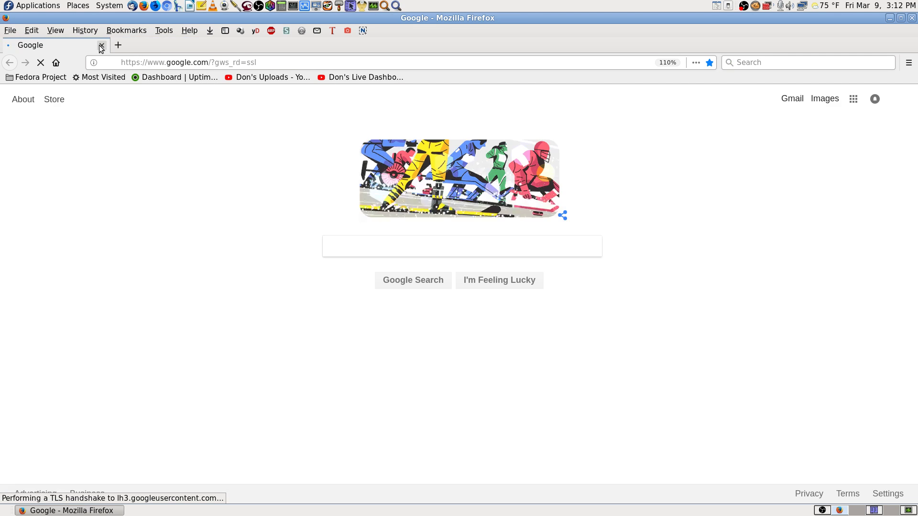
click(331, 78)
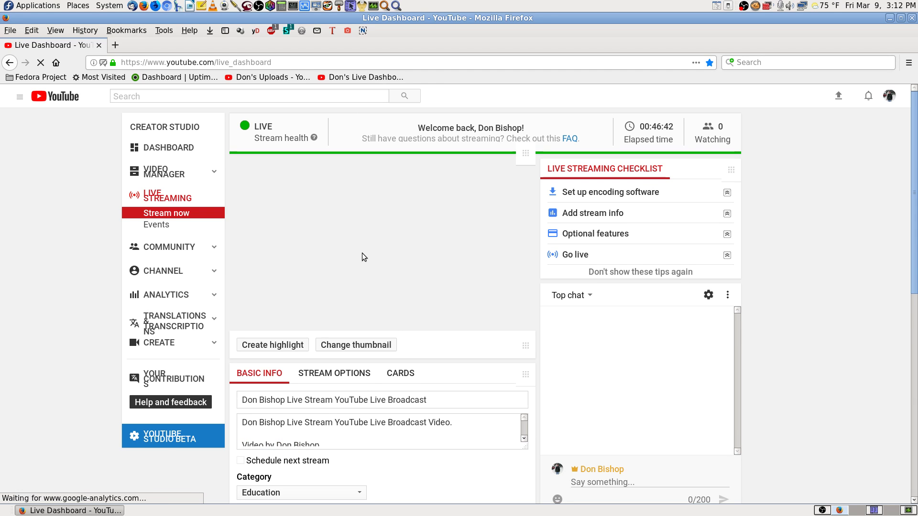
Step: Unmute the live stream preview, pause and resume it, then close Firefox
click(266, 322)
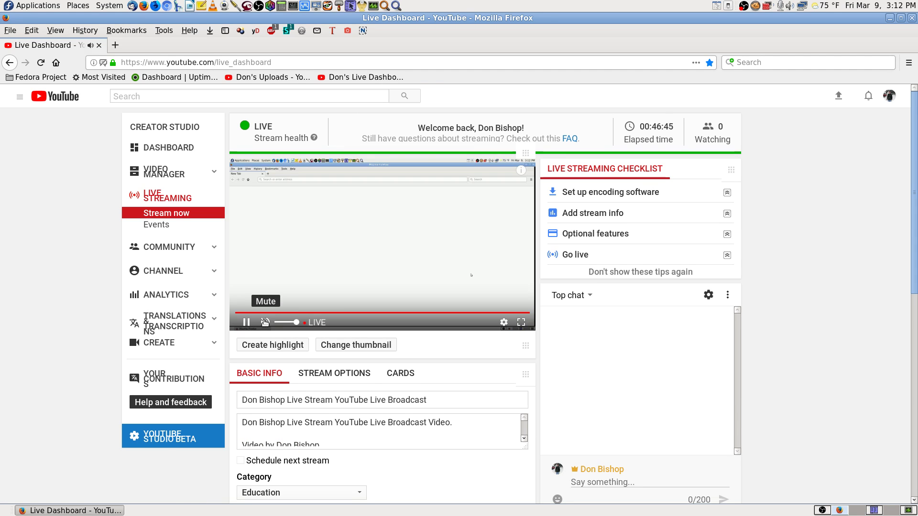
click(497, 234)
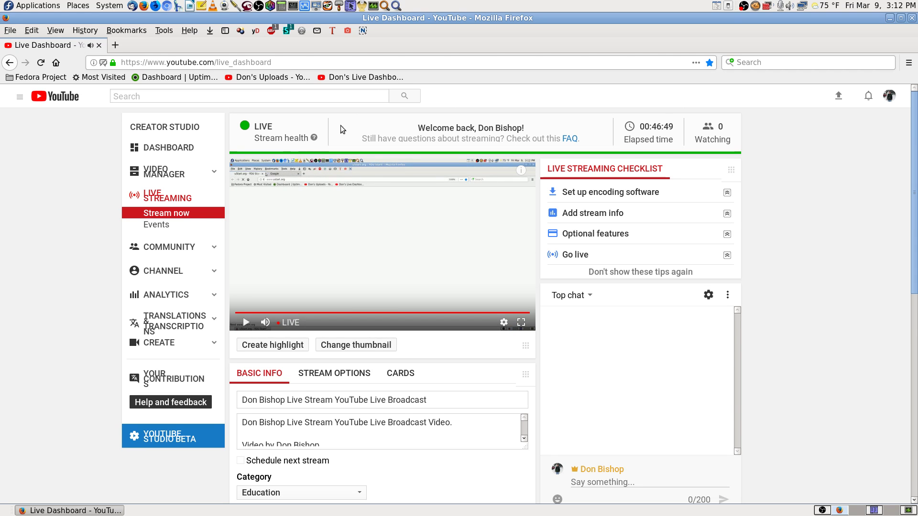
click(472, 214)
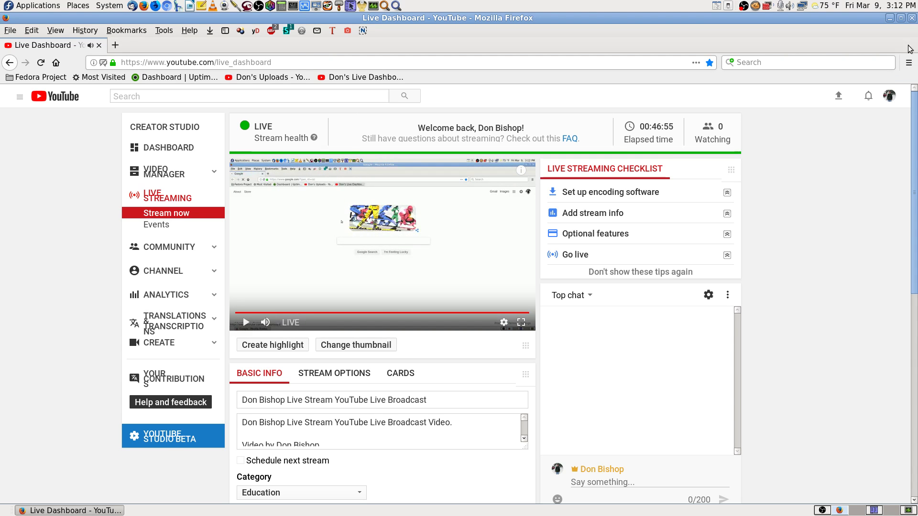
click(823, 508)
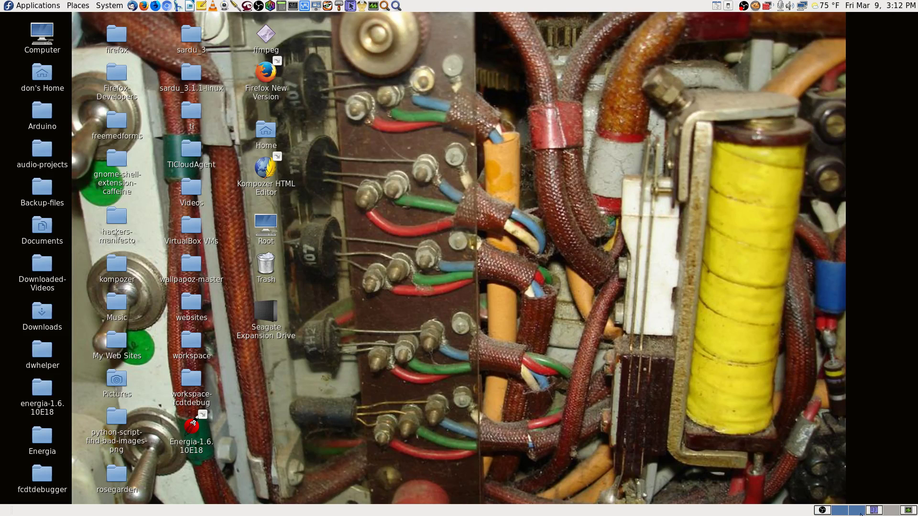
Step: Connect TigerVNC to 192.168.0.110 with the session password and maximize the viewer
key(ctrl+alt+Right)
key(ctrl+alt+Right)
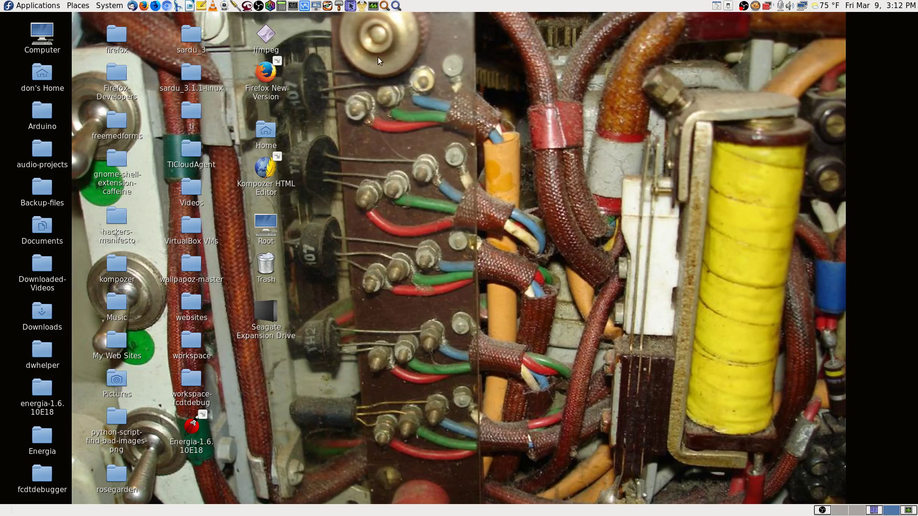
click(327, 5)
click(203, 96)
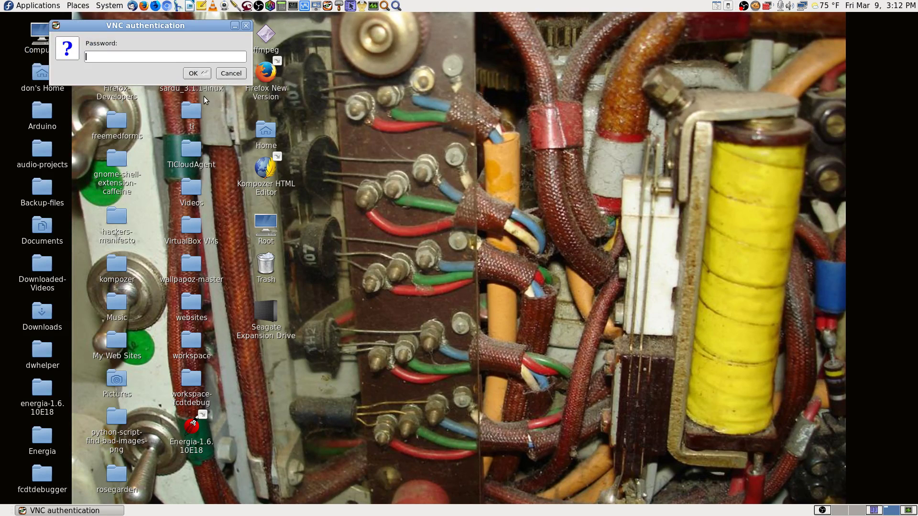
text(••••••)
key(BackSpace)
key(BackSpace)
key(BackSpace)
key(BackSpace)
key(BackSpace)
key(BackSpace)
text(•••)
key(BackSpace)
key(BackSpace)
key(BackSpace)
text(••••••••)
key(Return)
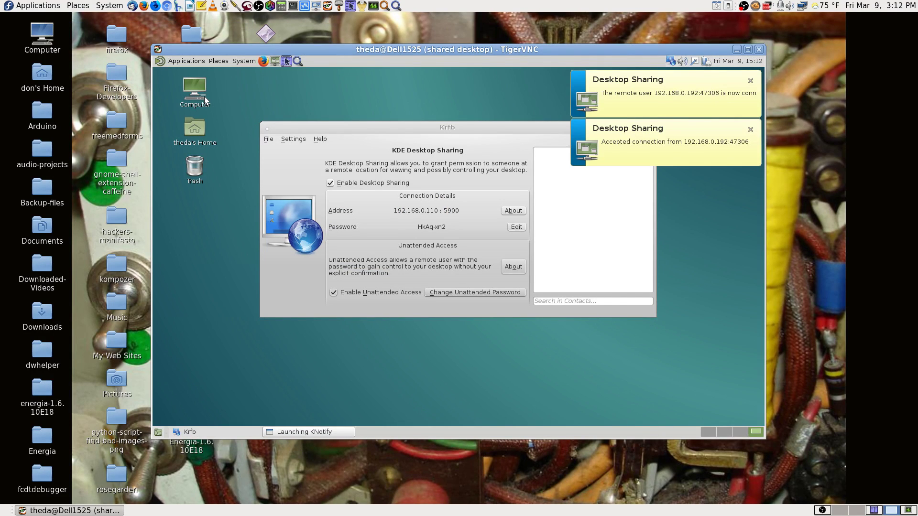
click(748, 50)
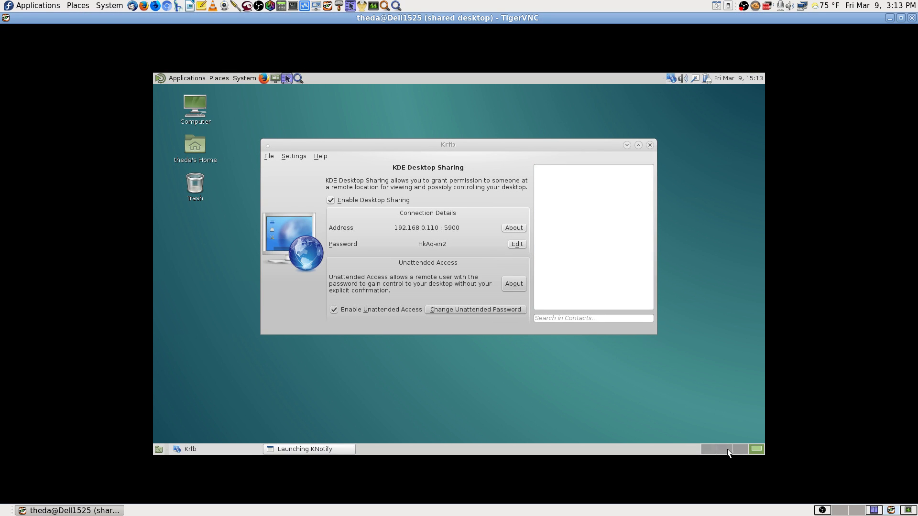
Step: Send the Krfb desktop-sharing window to Workspace 4, then launch Krusader
click(740, 449)
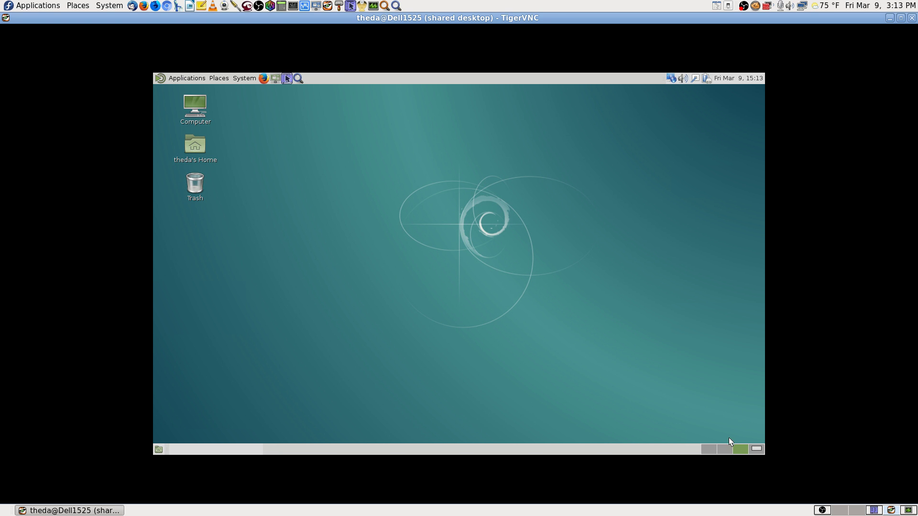
click(276, 80)
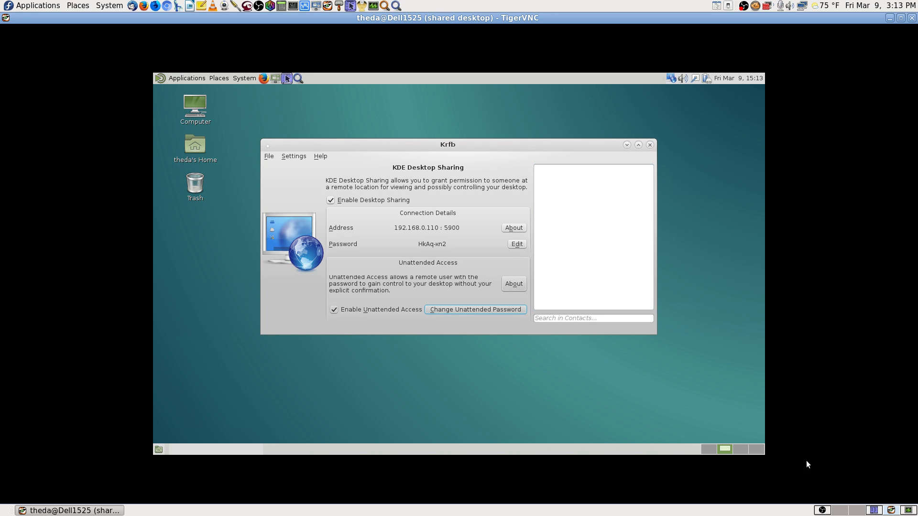
click(263, 142)
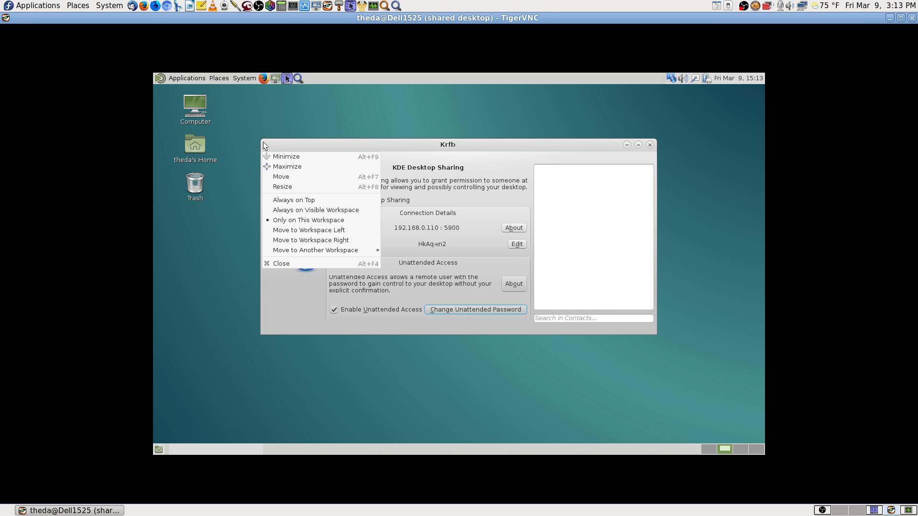
mouse_move(355, 250)
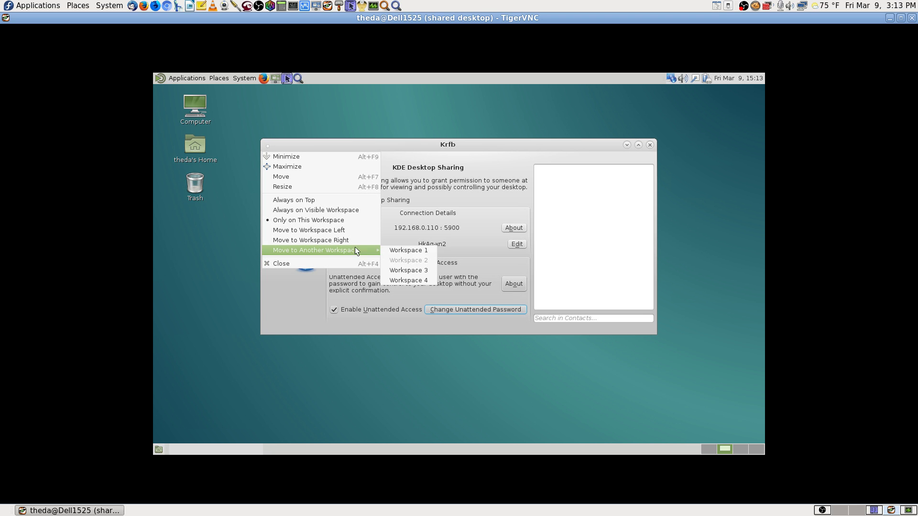
click(421, 279)
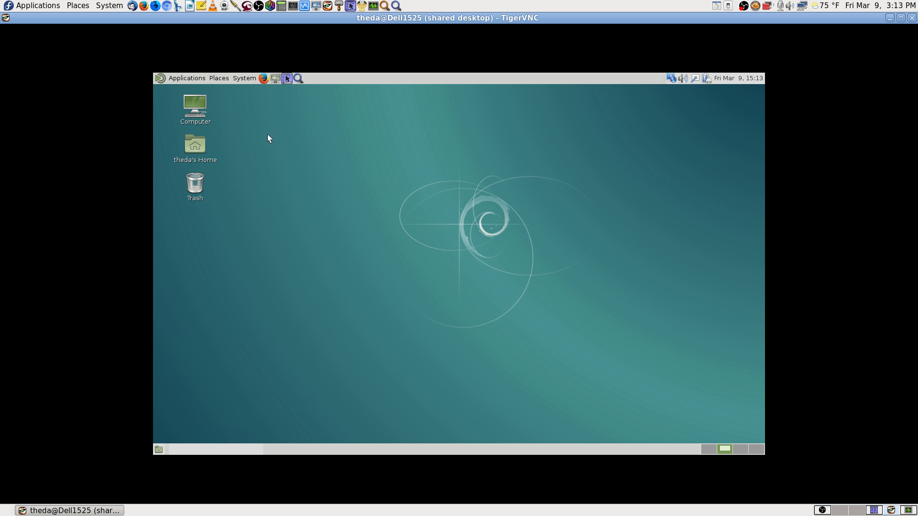
click(286, 79)
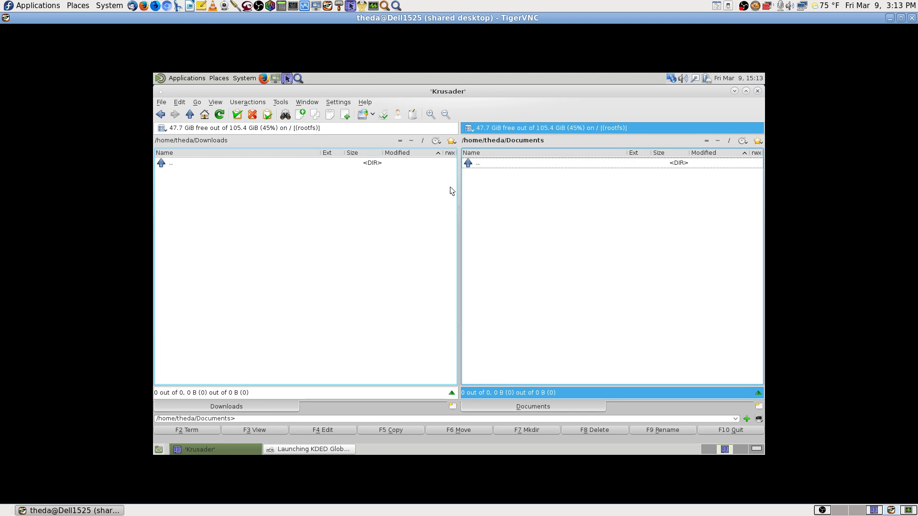
click(176, 142)
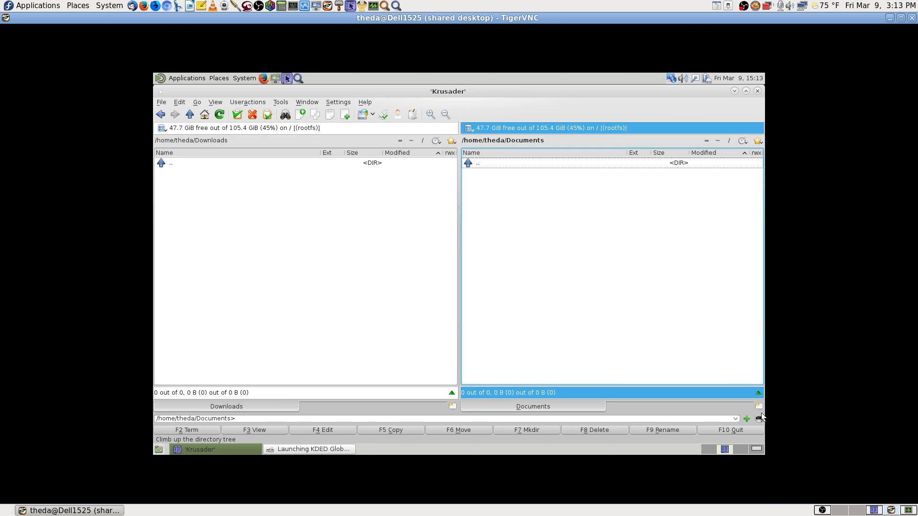
Step: On the local MATE desktop, unmount the Seagate Expansion Drive from its icon's context menu
click(840, 511)
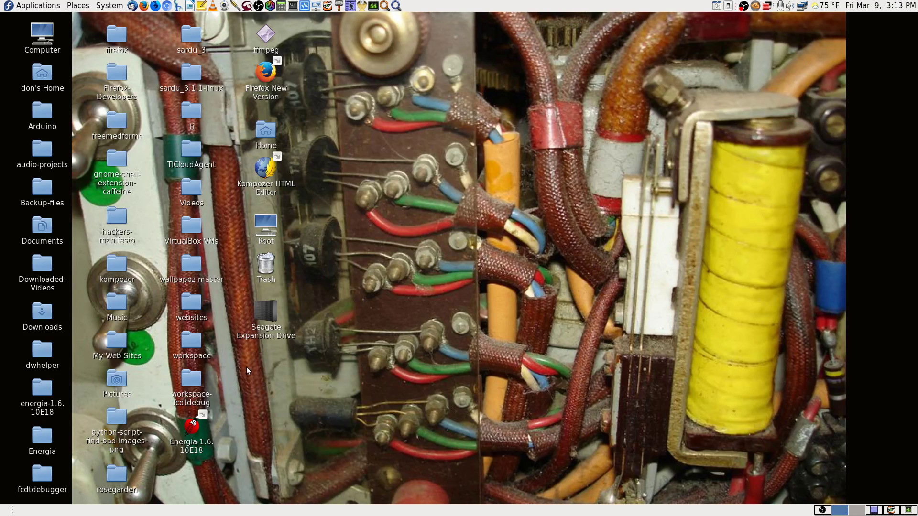
right_click(266, 317)
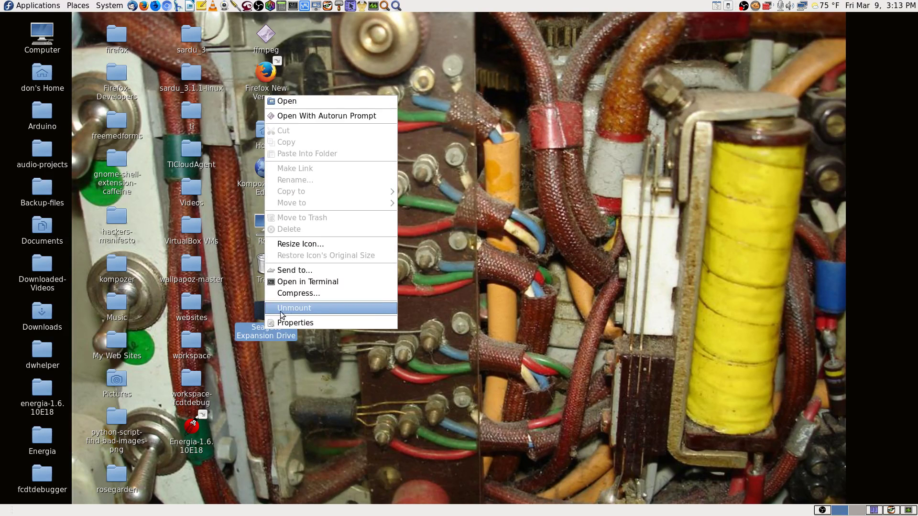
click(320, 308)
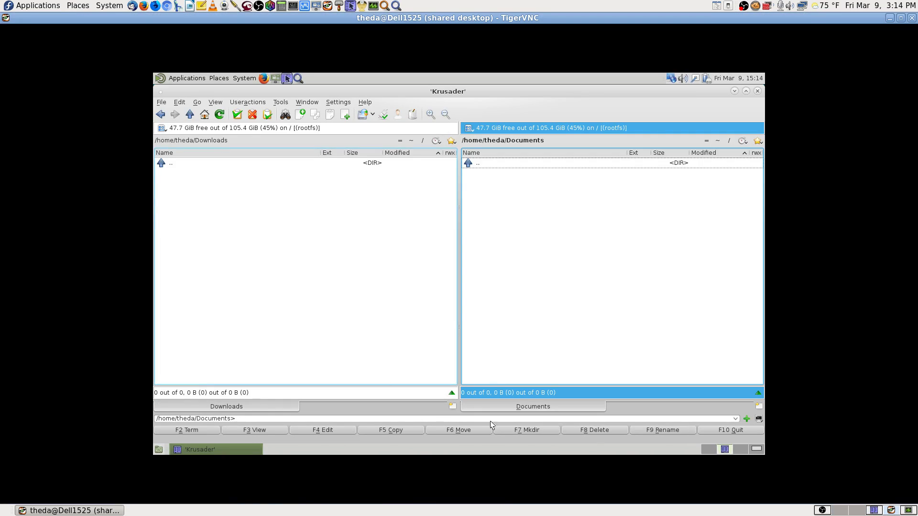
Step: Return to Krusader's remote workspace and move the right panel up to the /home/theda folder
click(744, 448)
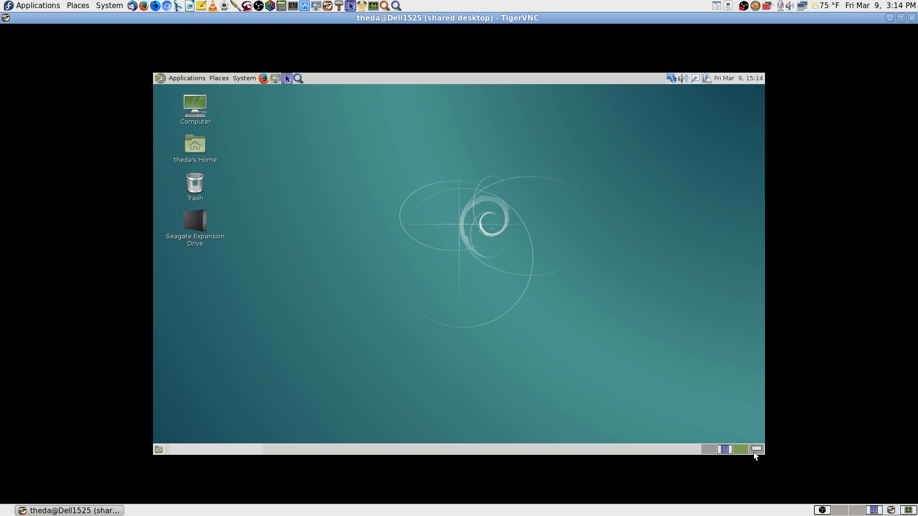
click(722, 449)
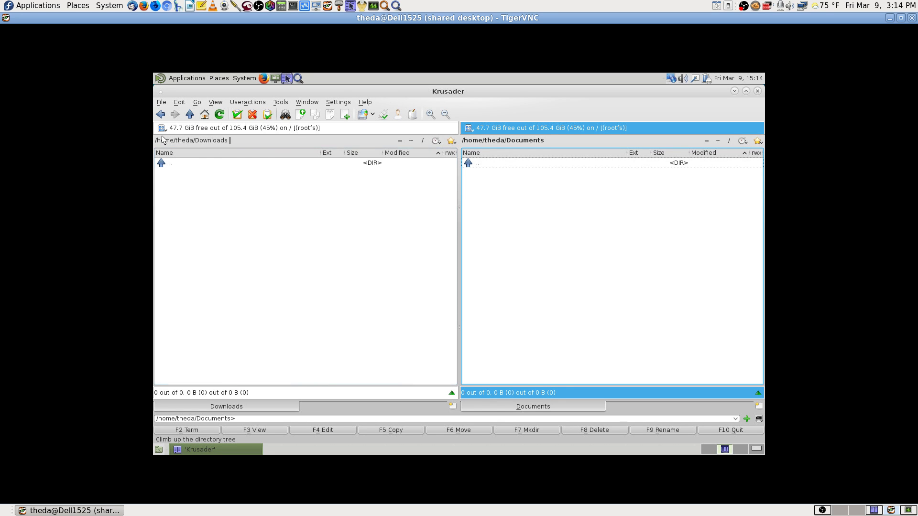
double_click(490, 165)
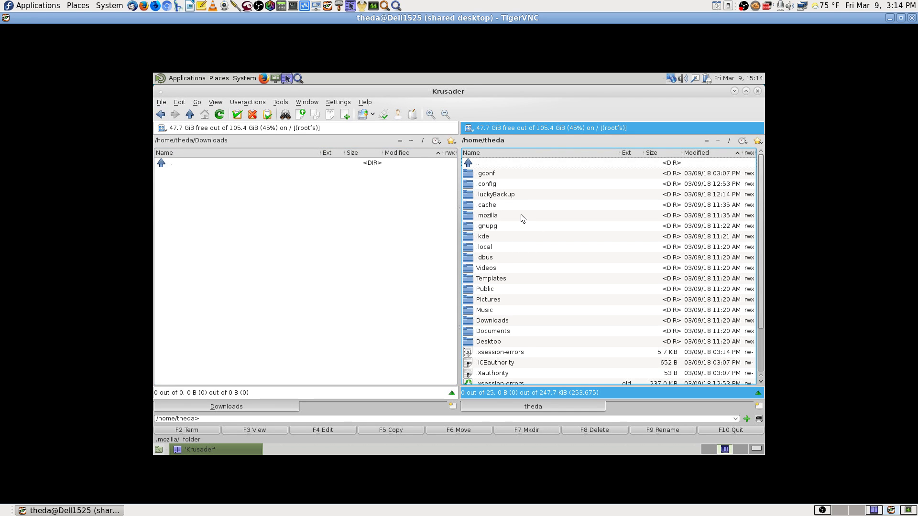
text(.thu)
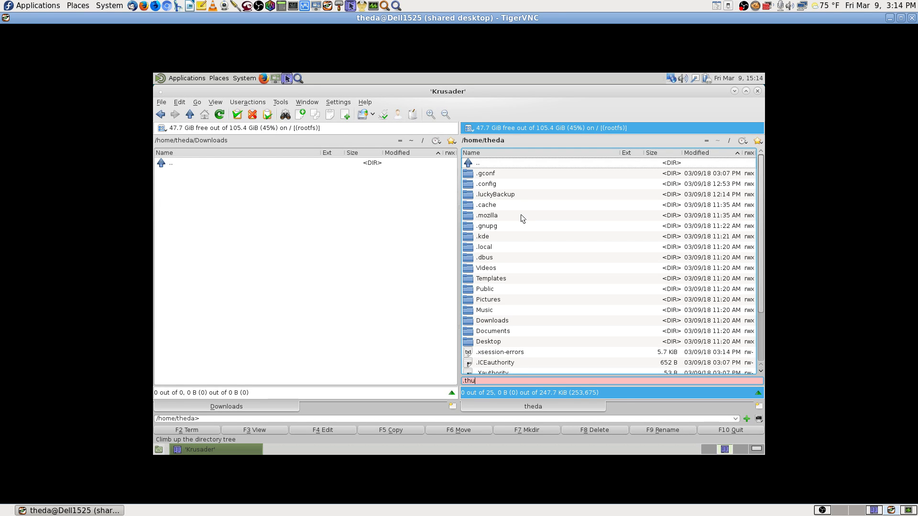
key(BackSpace)
key(BackSpace)
key(BackSpace)
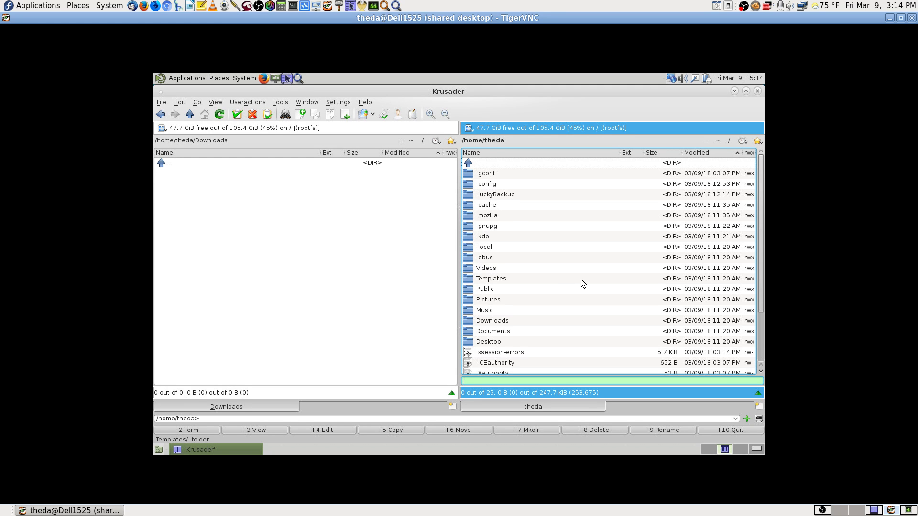
Step: Point Krusader's left panel at the Seagate Expansion Drive and open the HotRodPC backup folder via quick search 'ba'
click(163, 127)
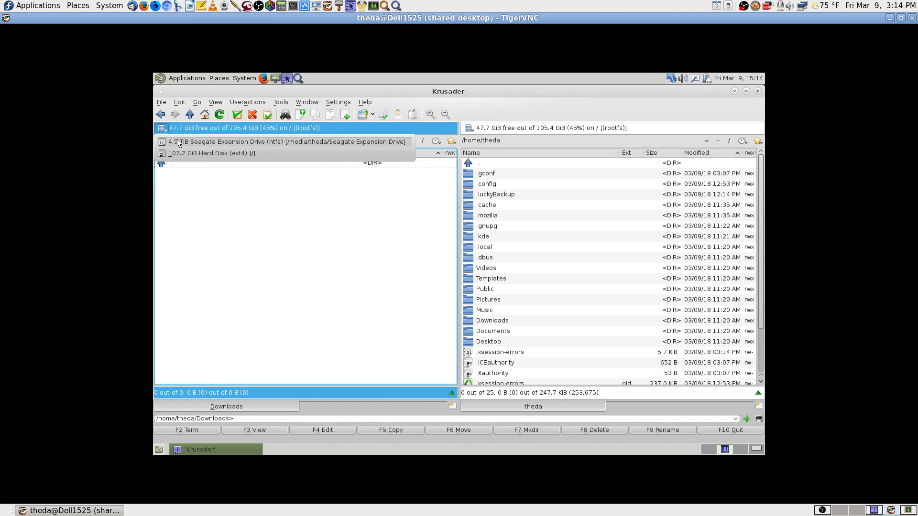
click(178, 142)
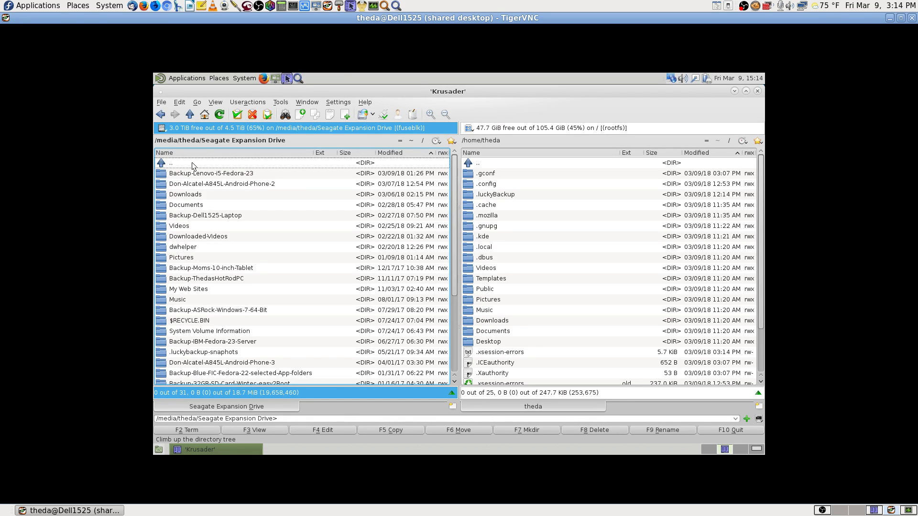
text(back)
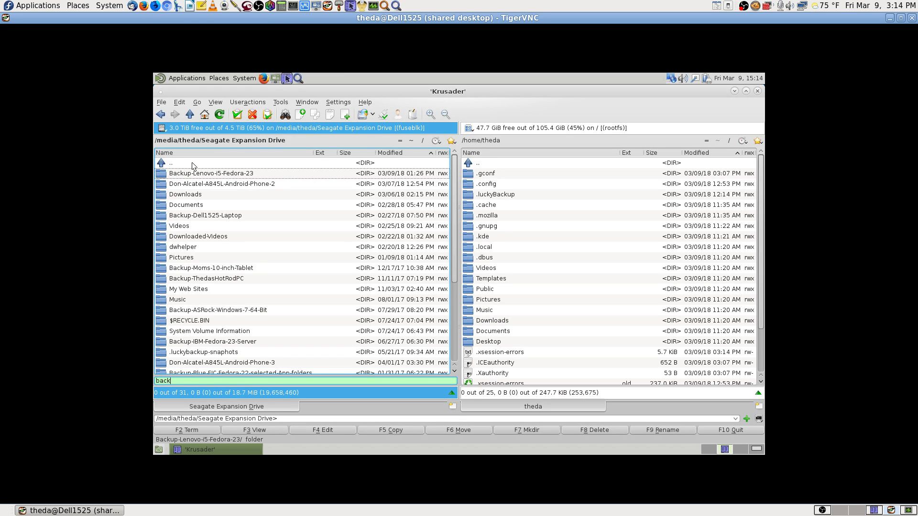
key(Down)
key(Down)
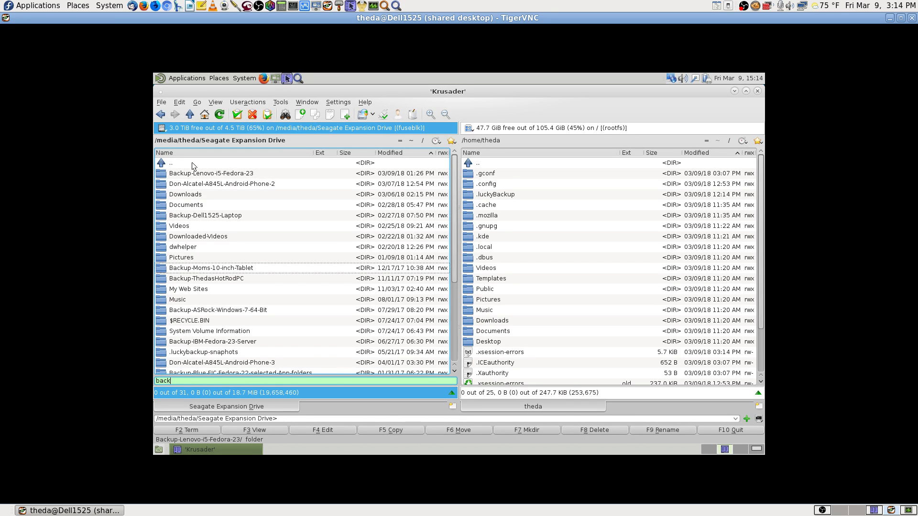
key(Down)
key(Return)
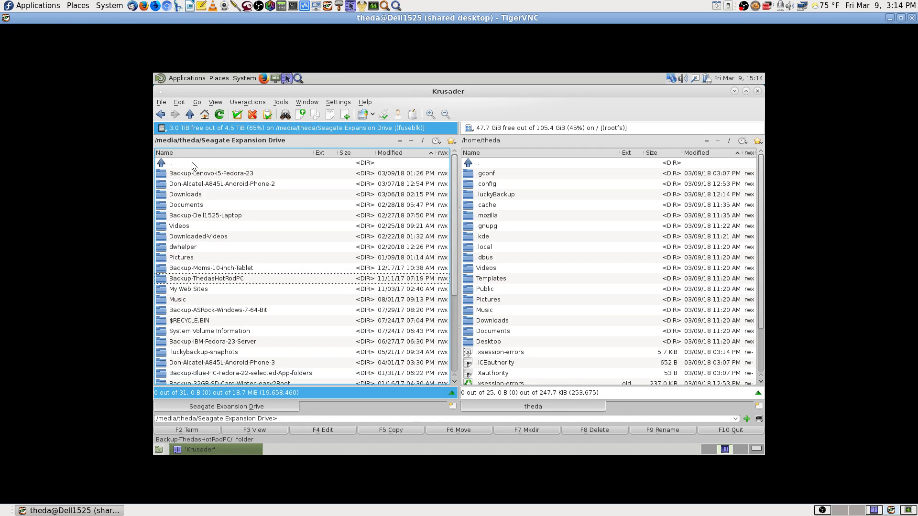
click(186, 176)
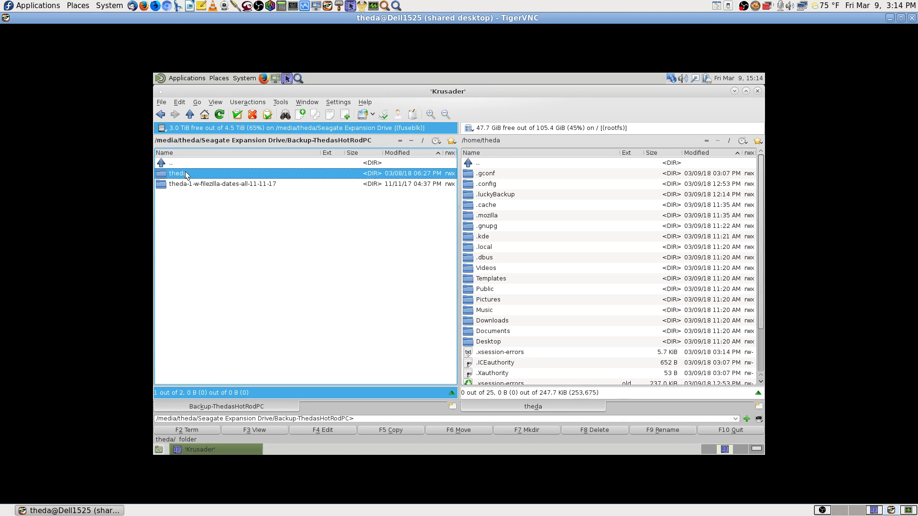
double_click(186, 176)
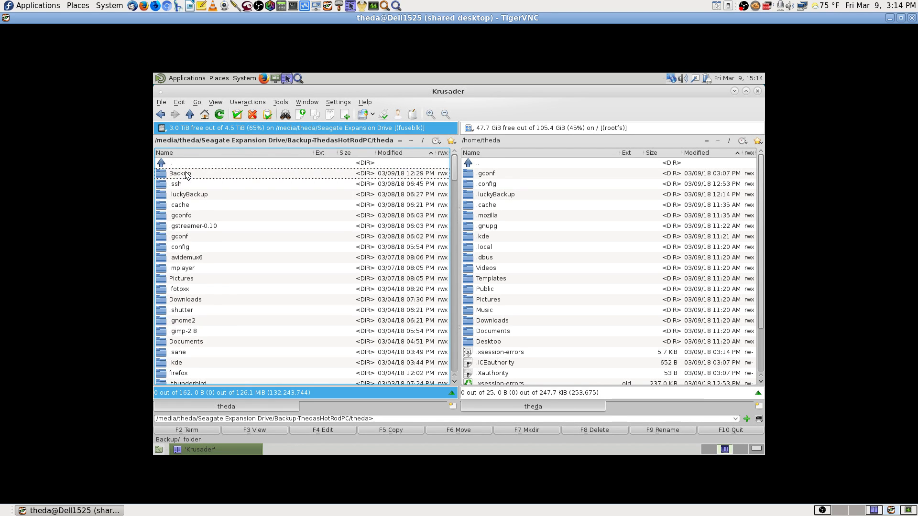
text(.thunder)
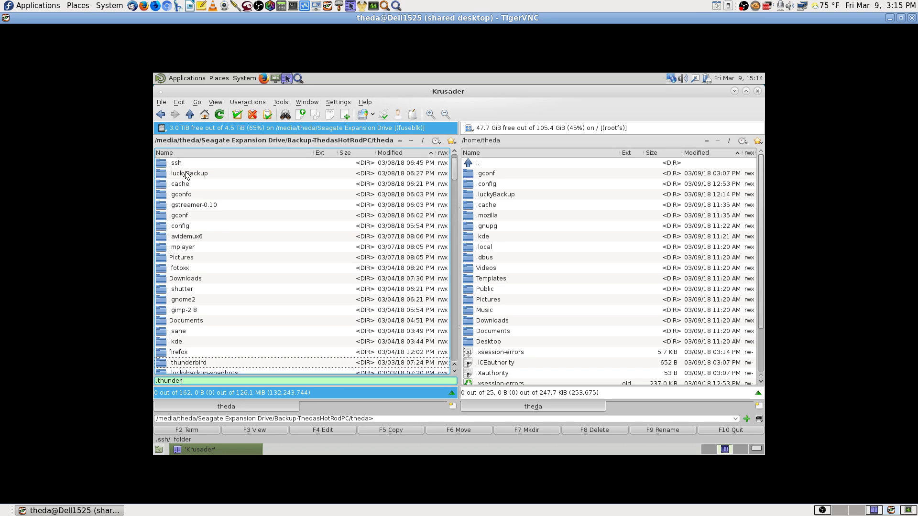
key(Return)
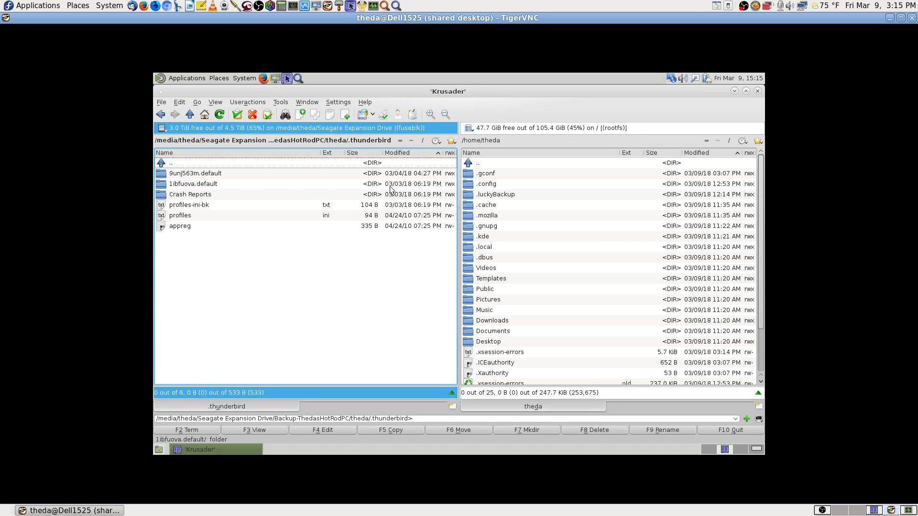
click(196, 185)
double_click(196, 186)
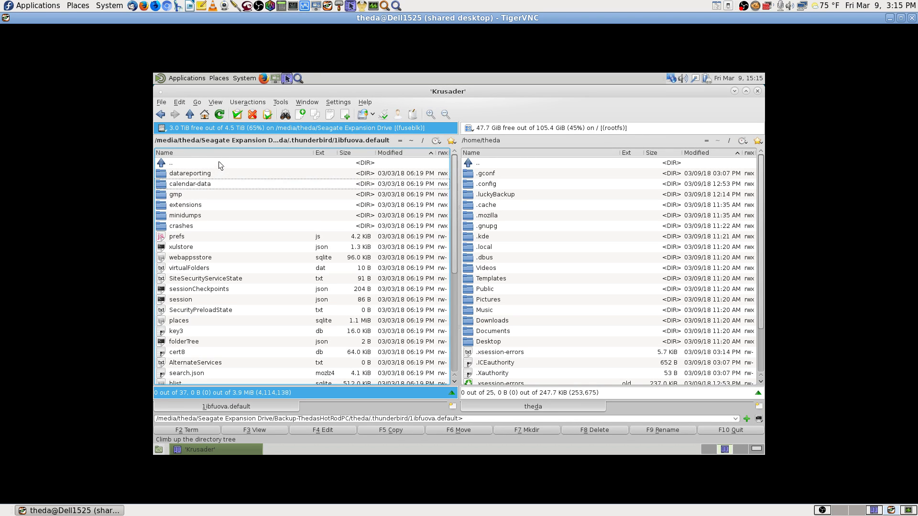
double_click(220, 165)
click(198, 187)
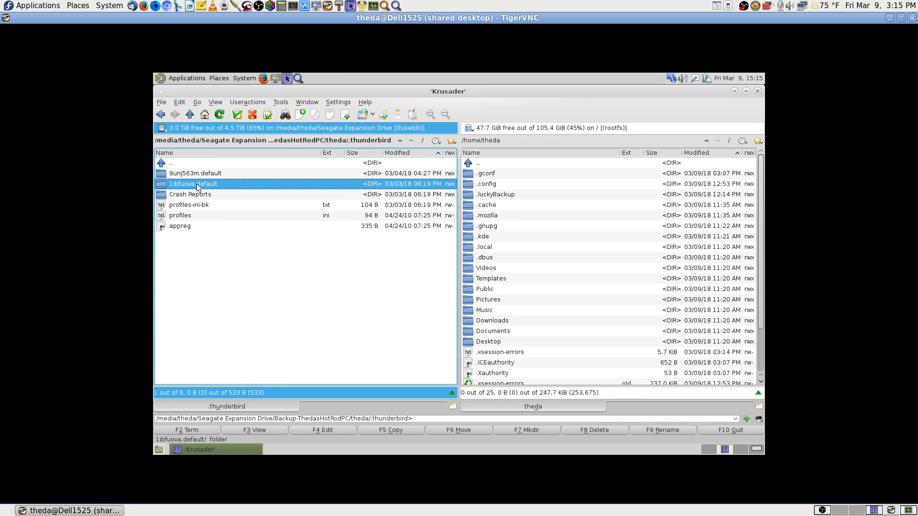
double_click(197, 187)
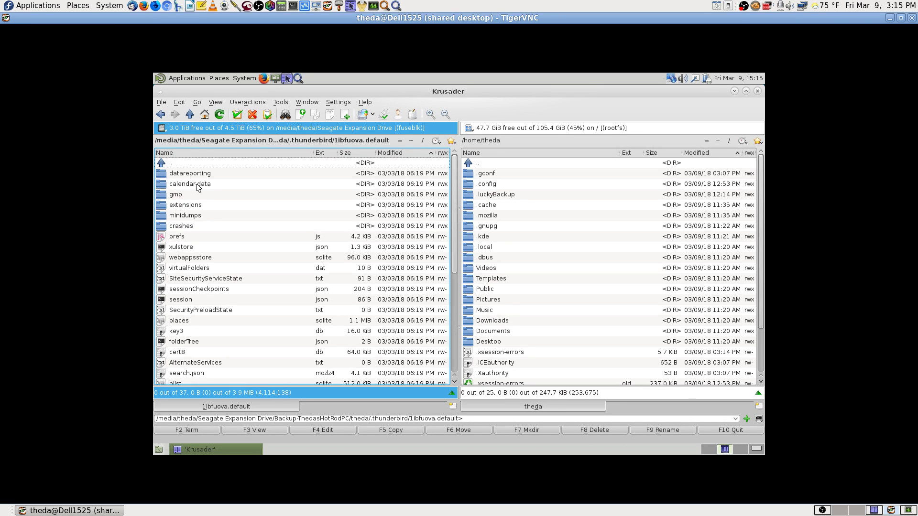
key(Down)
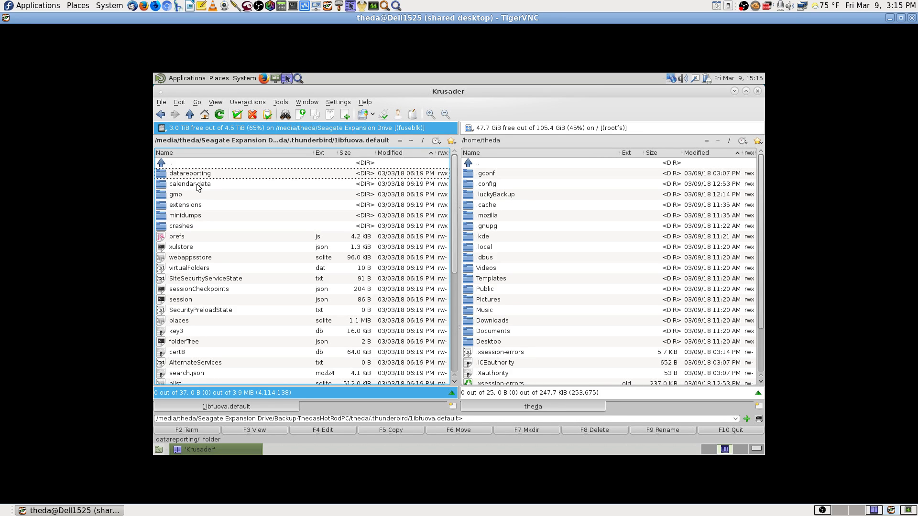
key(Up)
key(Return)
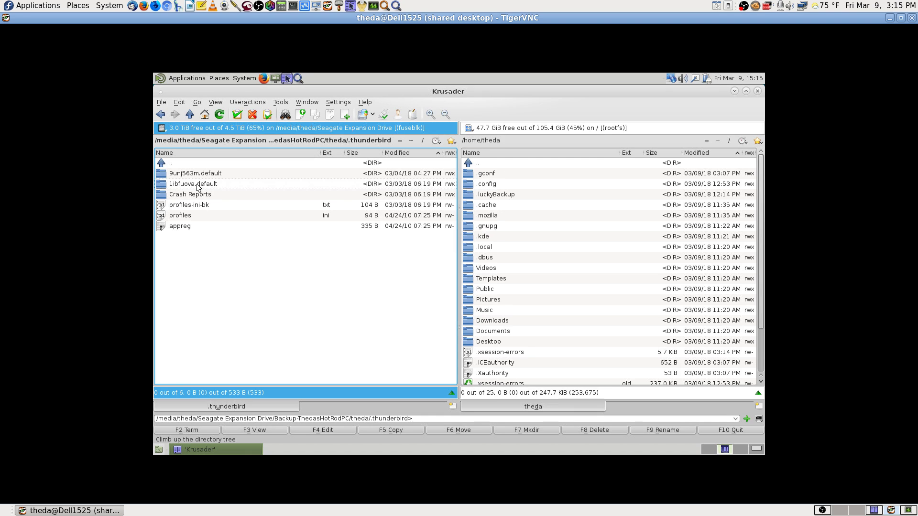
key(Up)
key(Up)
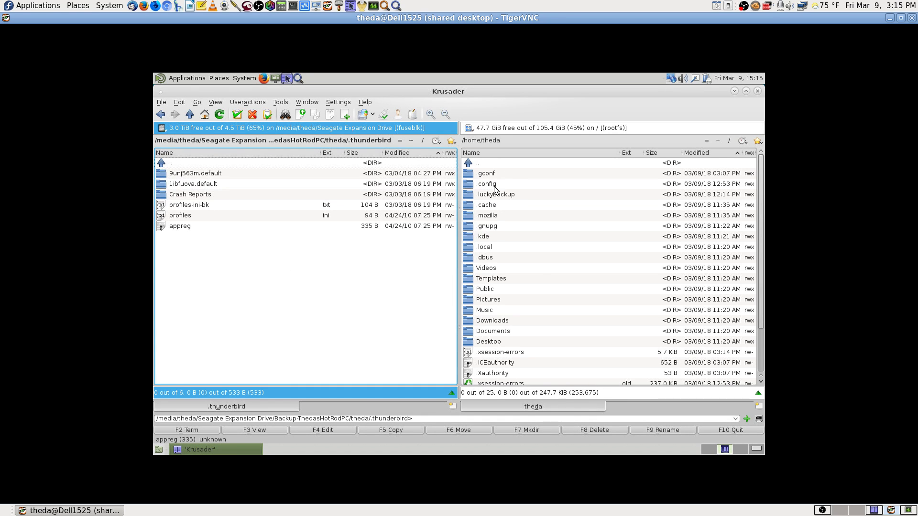
click(508, 165)
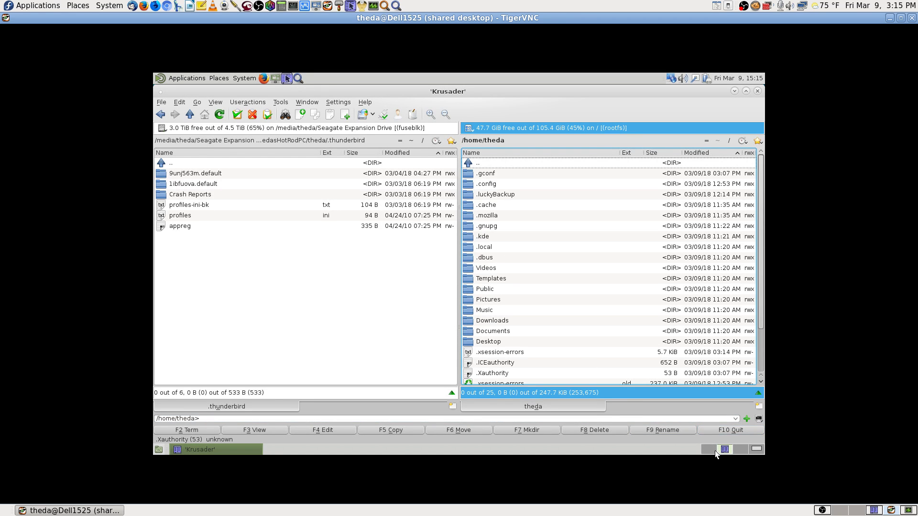
Step: Quit Krusader and close the application finder
click(719, 430)
click(298, 79)
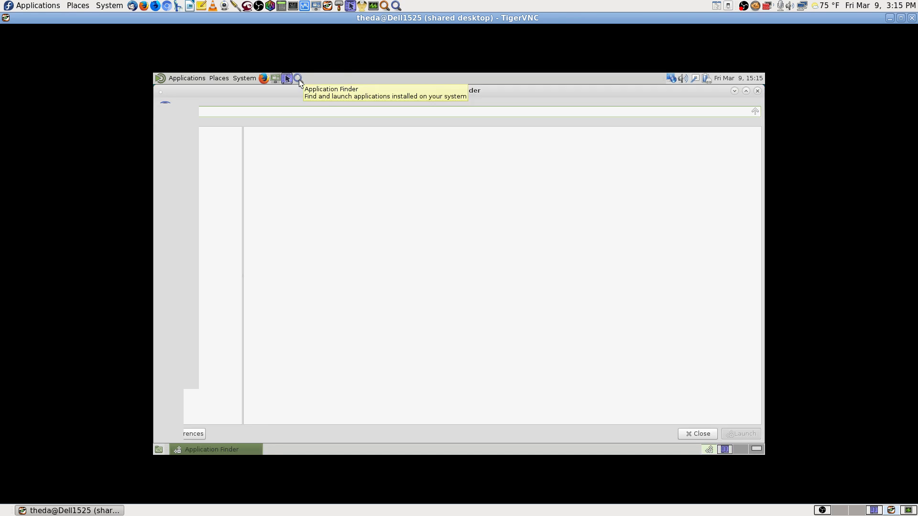
click(757, 90)
Step: Add the Thunderbird launcher from Applications > Internet to the top panel and start moving it
click(160, 79)
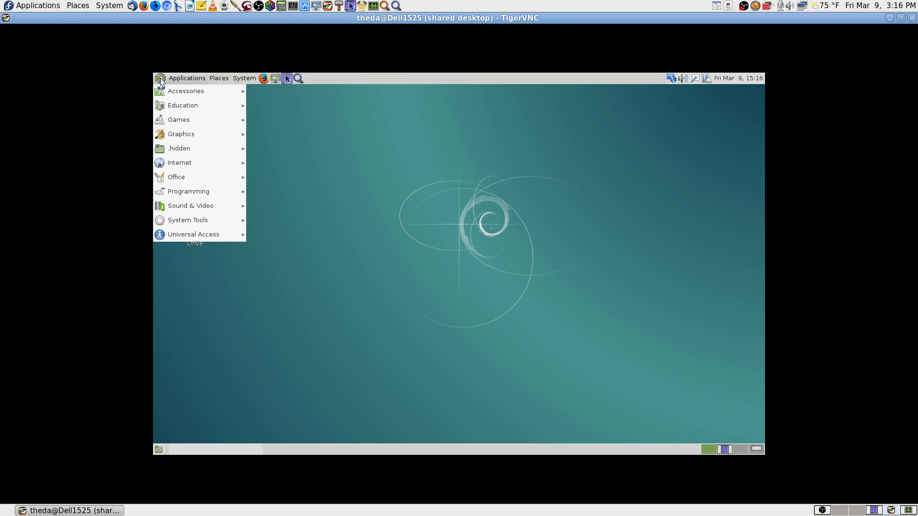
mouse_move(204, 162)
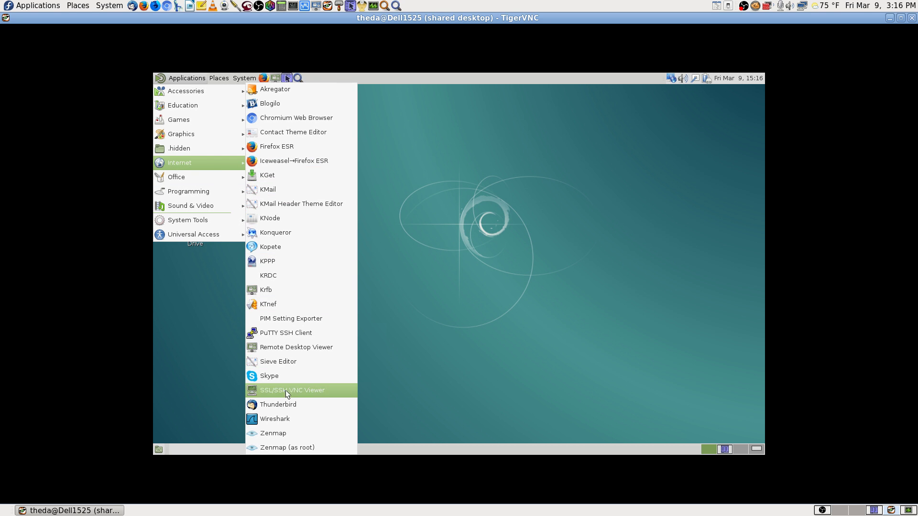
right_click(284, 403)
click(327, 408)
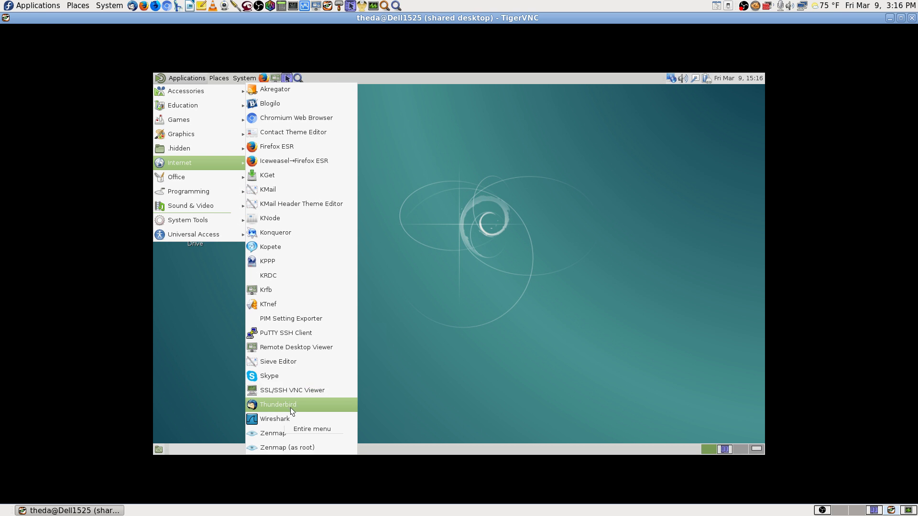
click(297, 403)
right_click(358, 144)
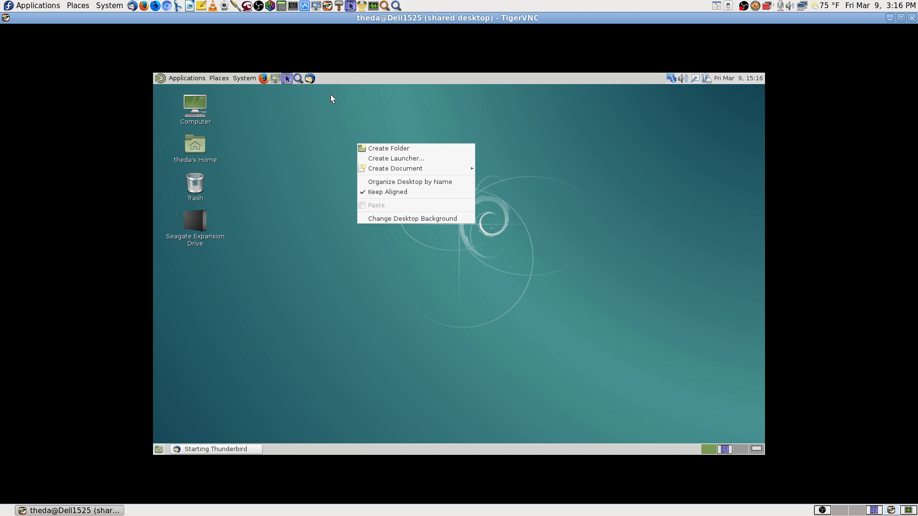
click(314, 111)
right_click(310, 78)
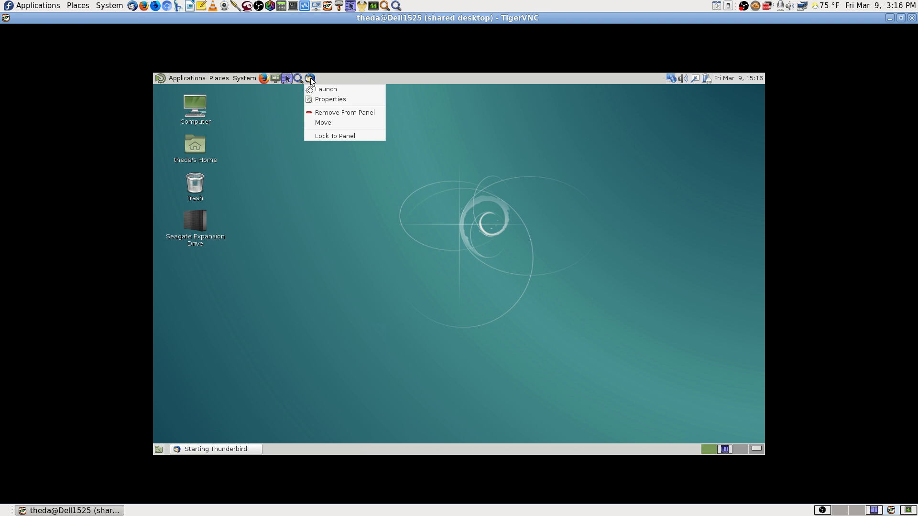
click(339, 127)
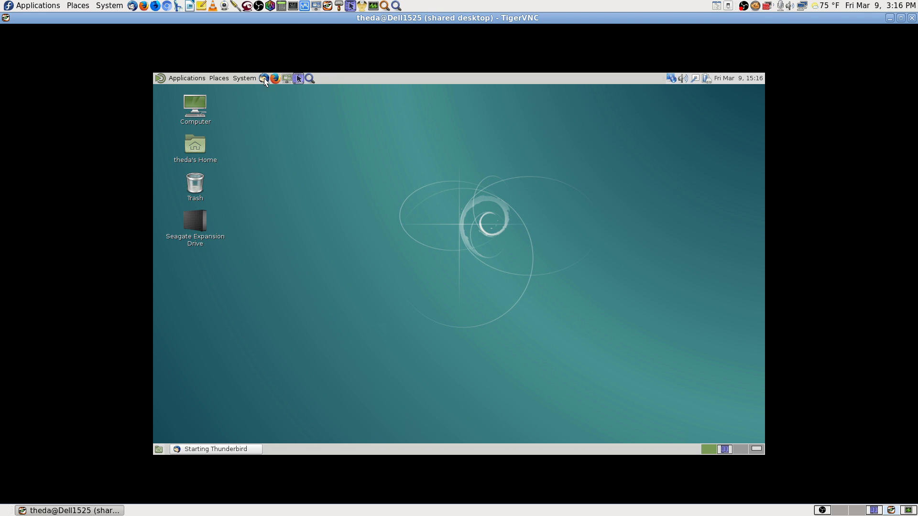
Step: Drop the Thunderbird launcher beside the System menu, then dismiss the Welcome dialog and notice, keeping Lightning
click(264, 79)
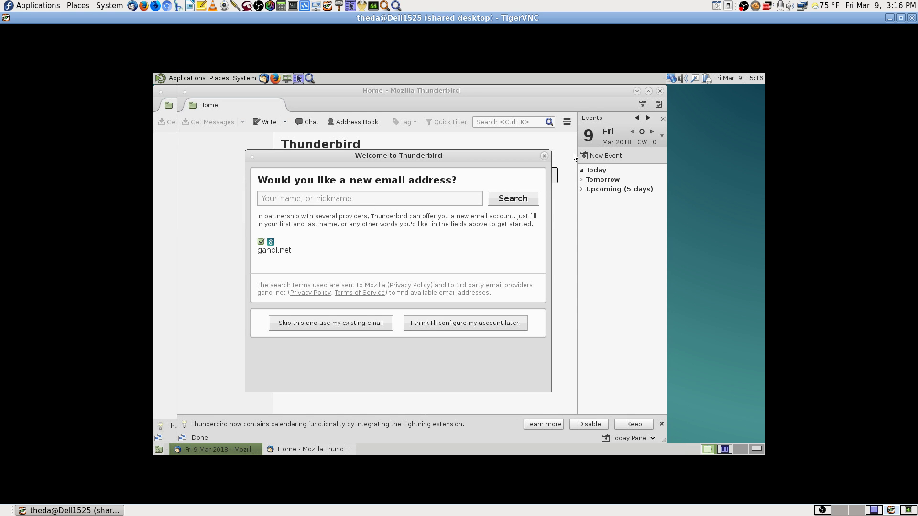
click(544, 156)
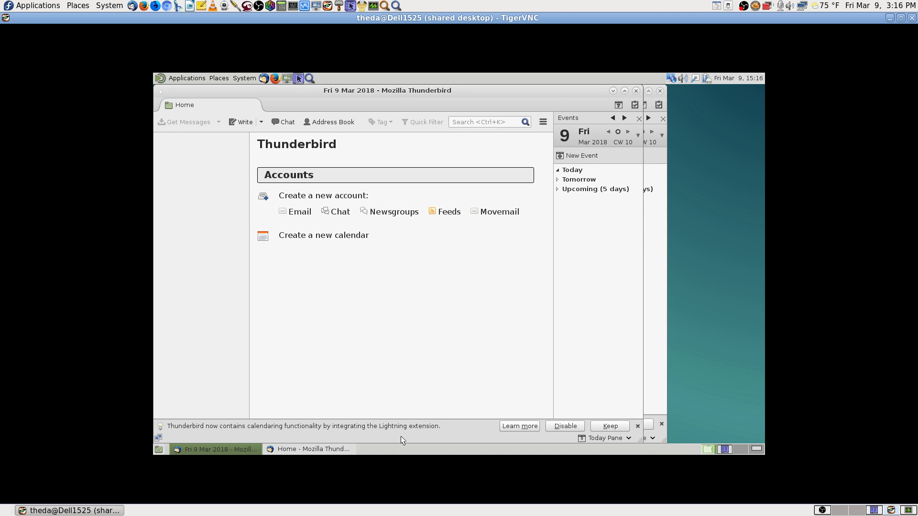
click(617, 426)
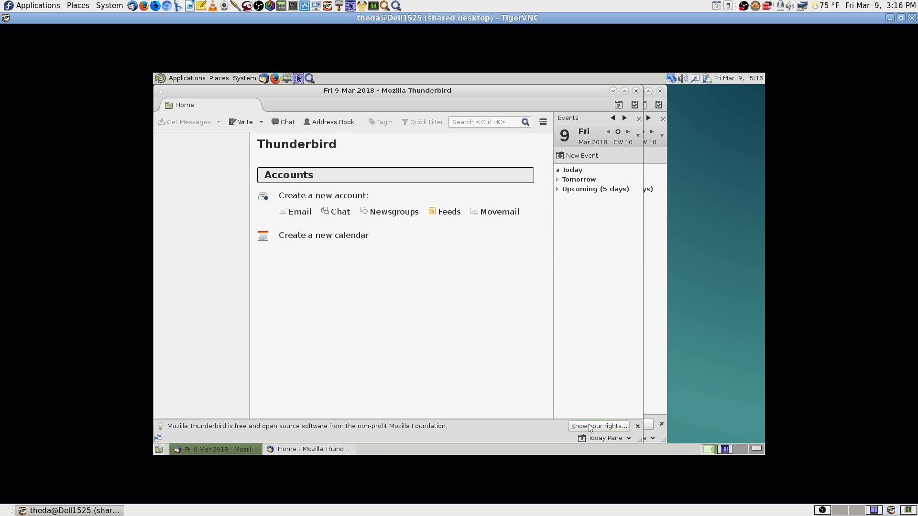
click(638, 426)
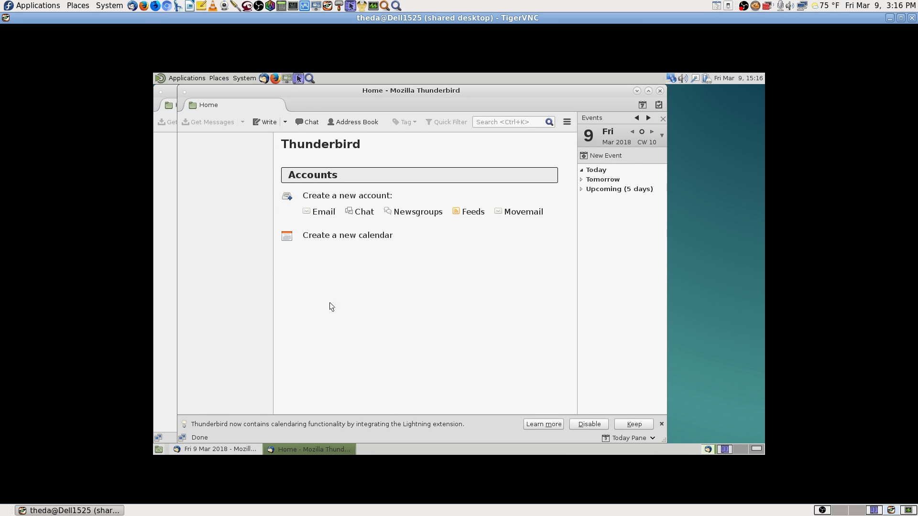
Step: Close the duplicate Home Thunderbird window and maximize the remaining one
click(215, 447)
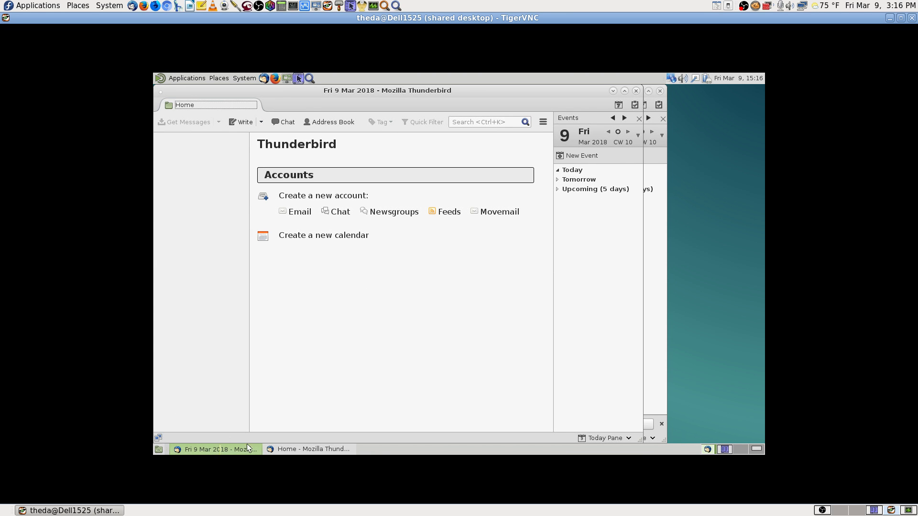
click(303, 447)
click(660, 91)
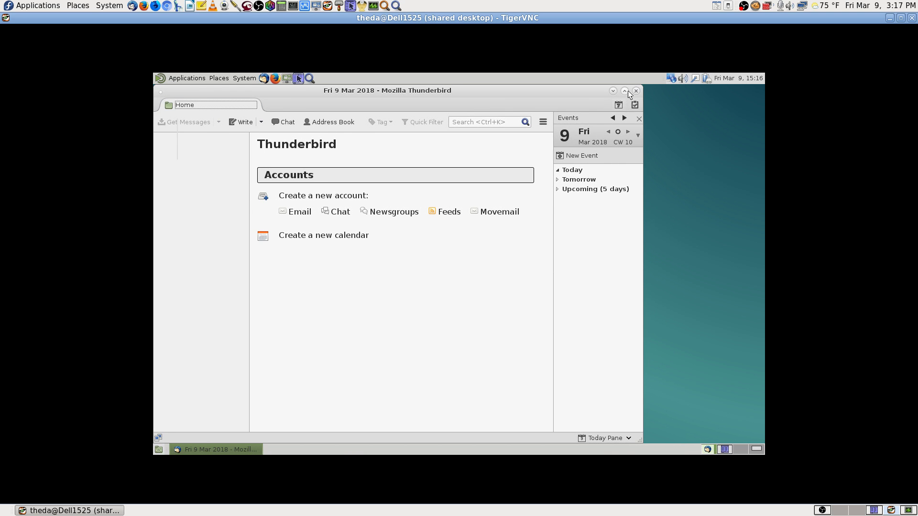
click(625, 91)
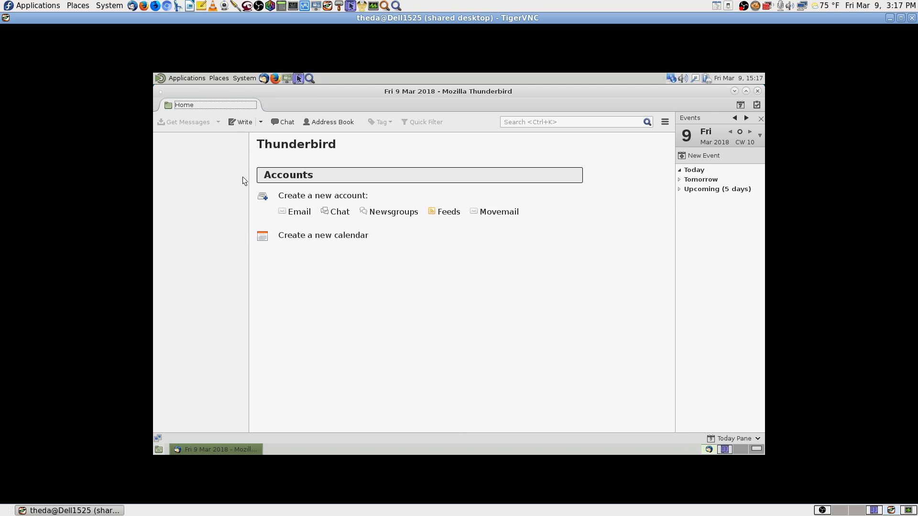
Step: Open Appearance Preferences from the remote desktop's System > Preferences menu
click(178, 78)
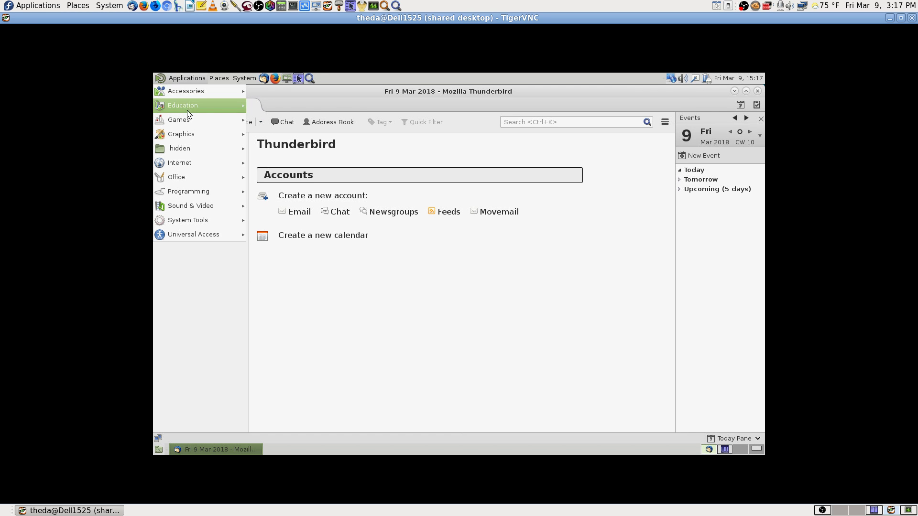
click(320, 96)
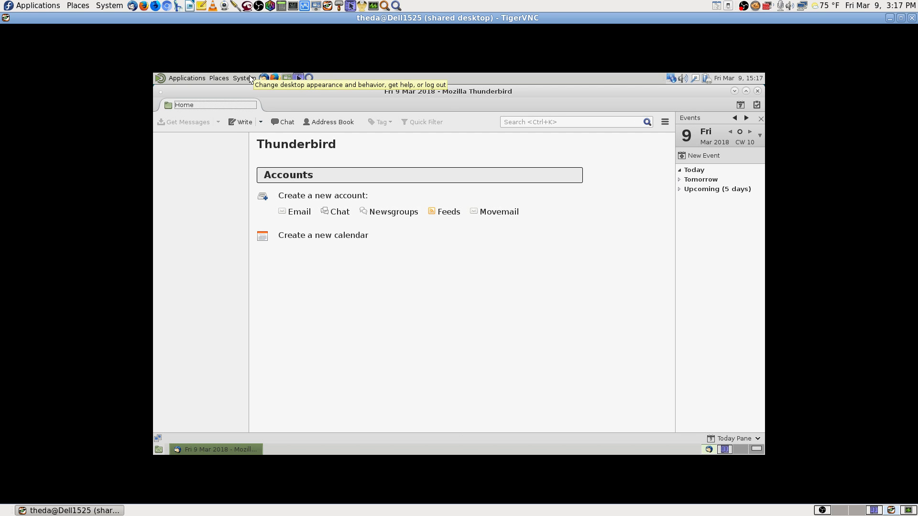
click(249, 77)
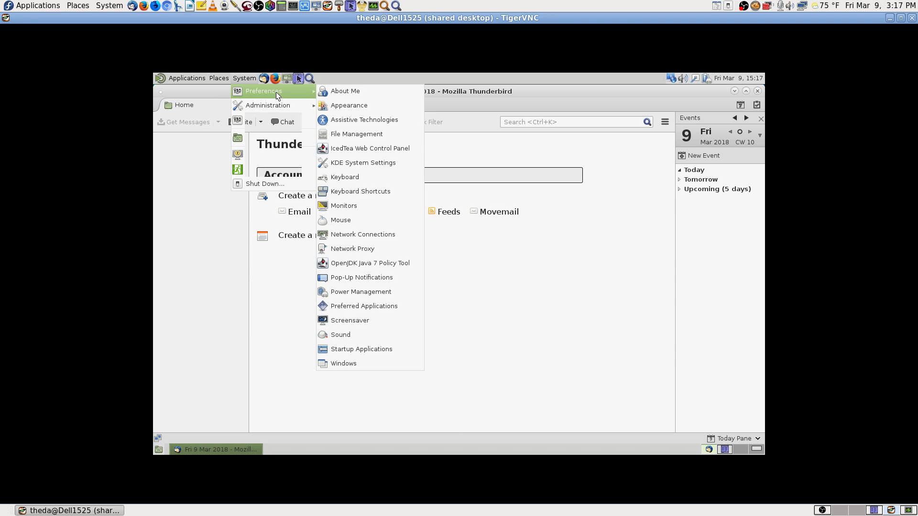
click(359, 104)
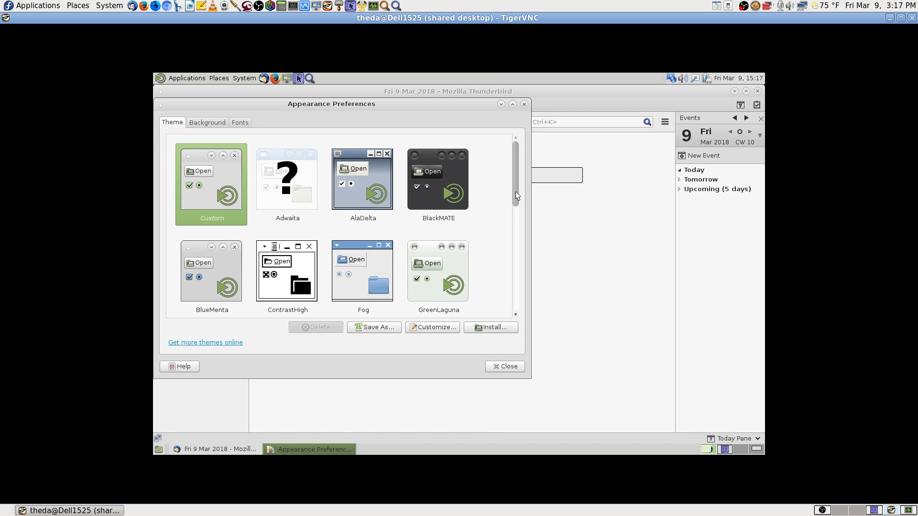
Step: Apply the TraditionalOk theme and open its Customize dialog
drag(515, 192, 518, 270)
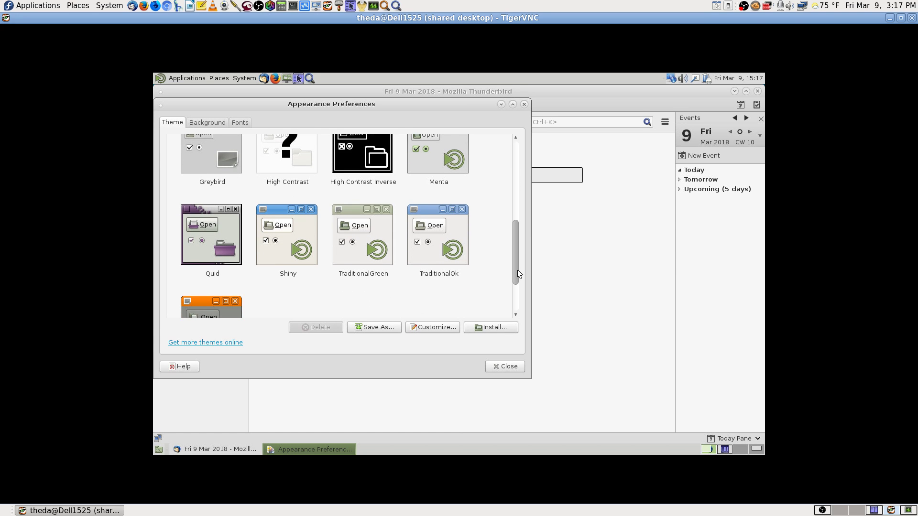
click(438, 256)
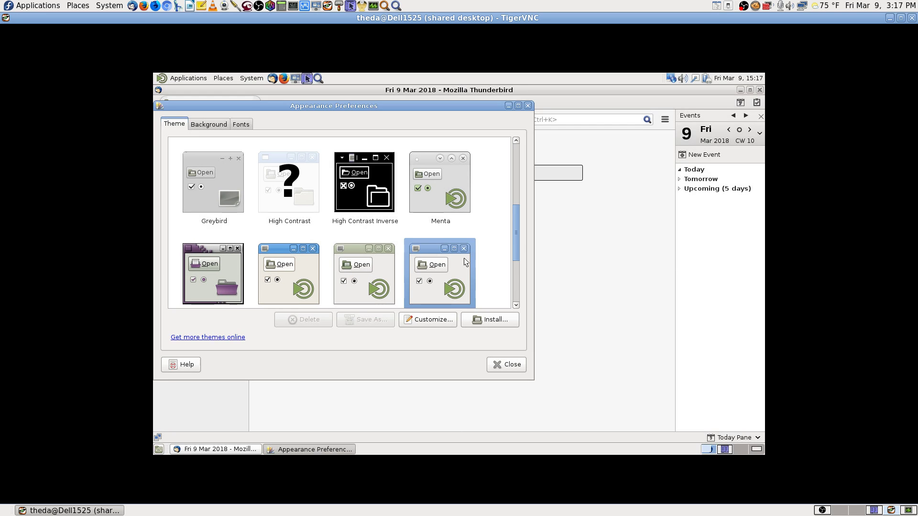
scroll(515, 287, down, 4)
scroll(496, 160, up, 10)
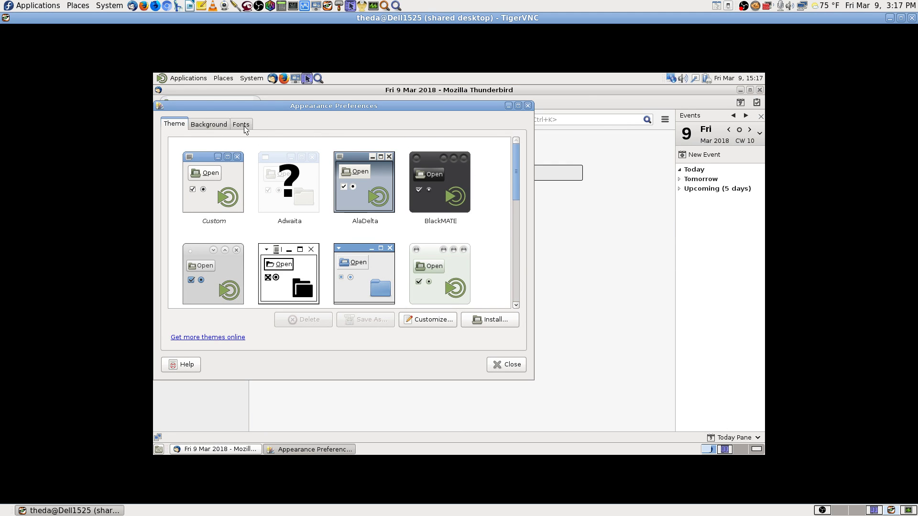
click(434, 322)
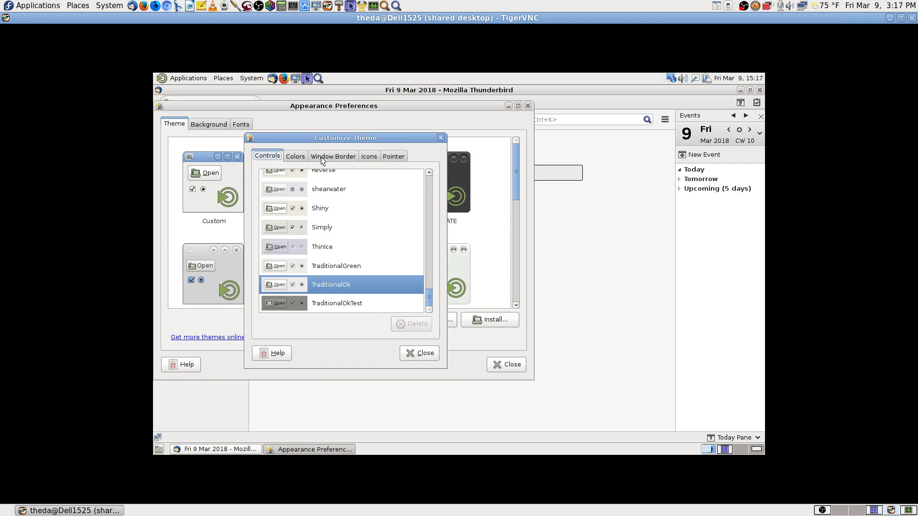
Step: Switch the remote desktop's icon theme to Oxygen
click(374, 156)
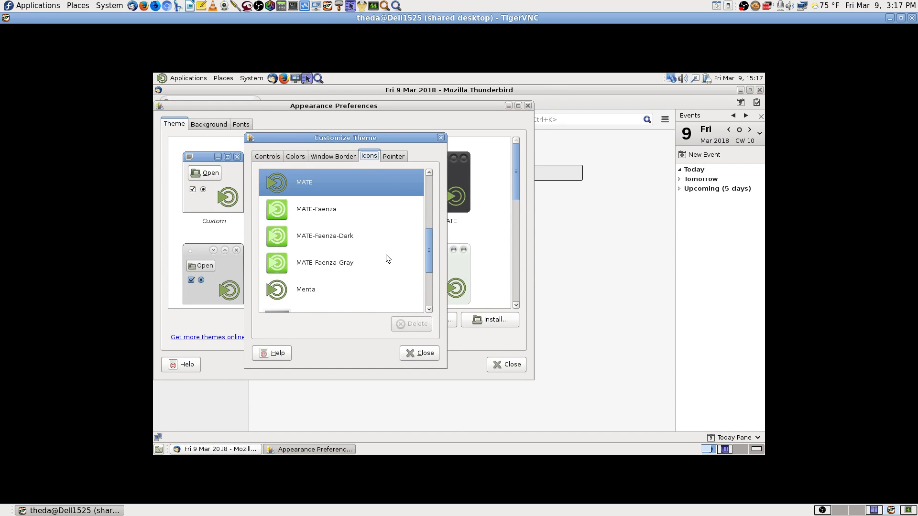
scroll(387, 257, down, 3)
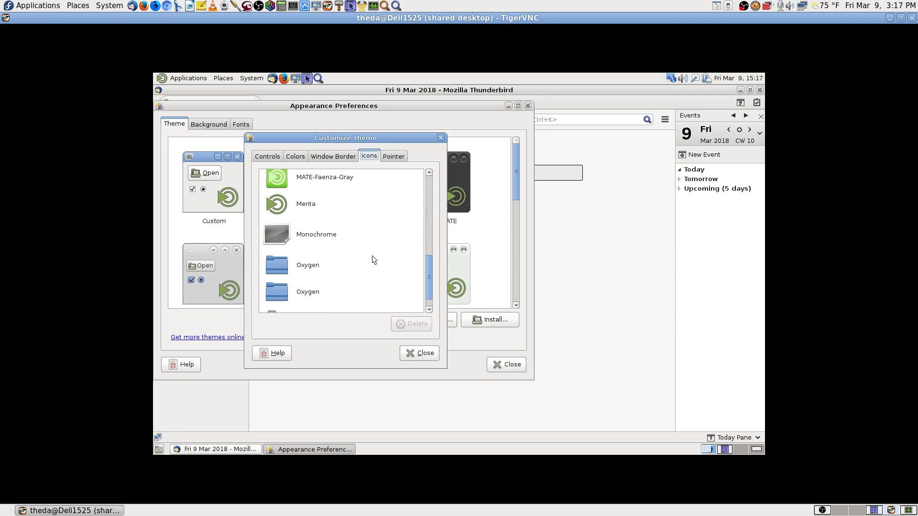
click(308, 268)
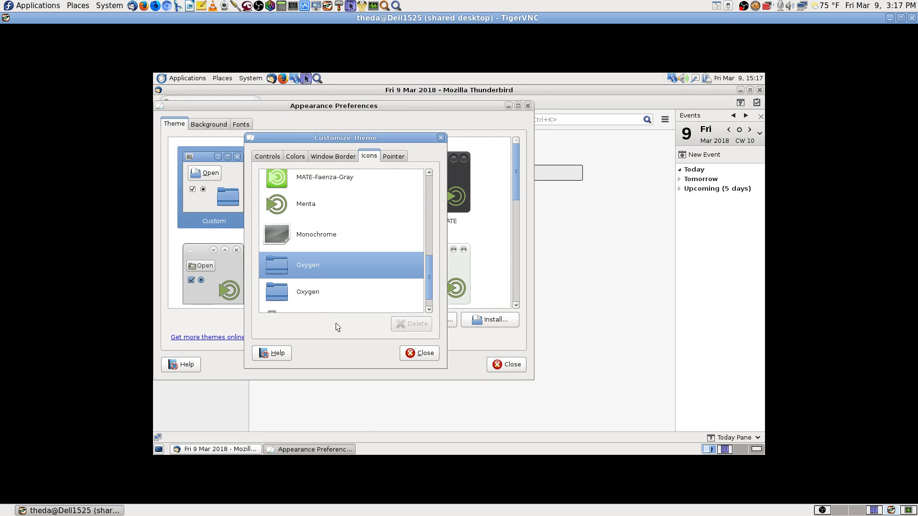
Step: Close Customize Theme, Appearance Preferences and the Thunderbird window to reveal the remote desktop
click(414, 357)
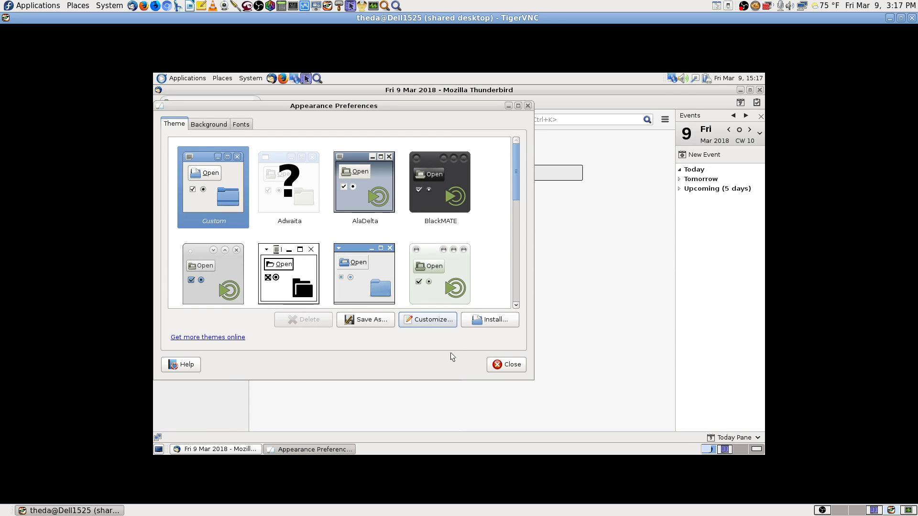
click(500, 365)
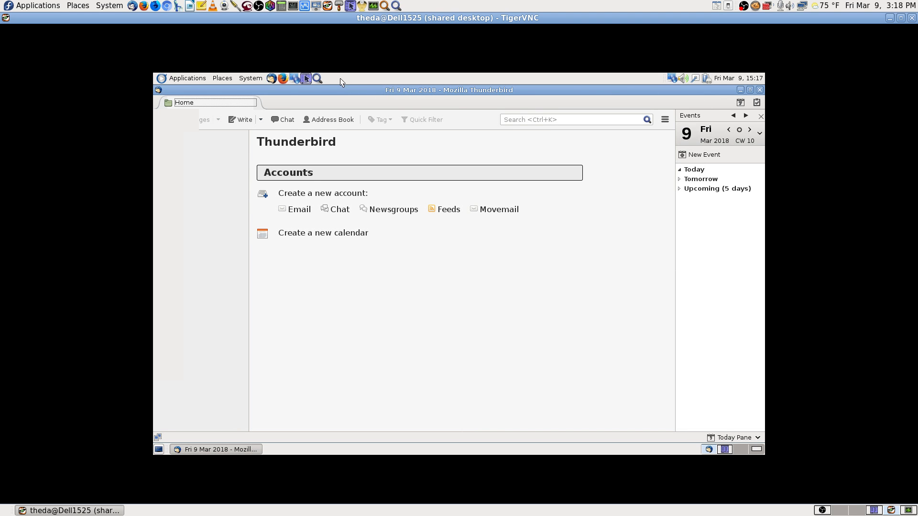
click(759, 92)
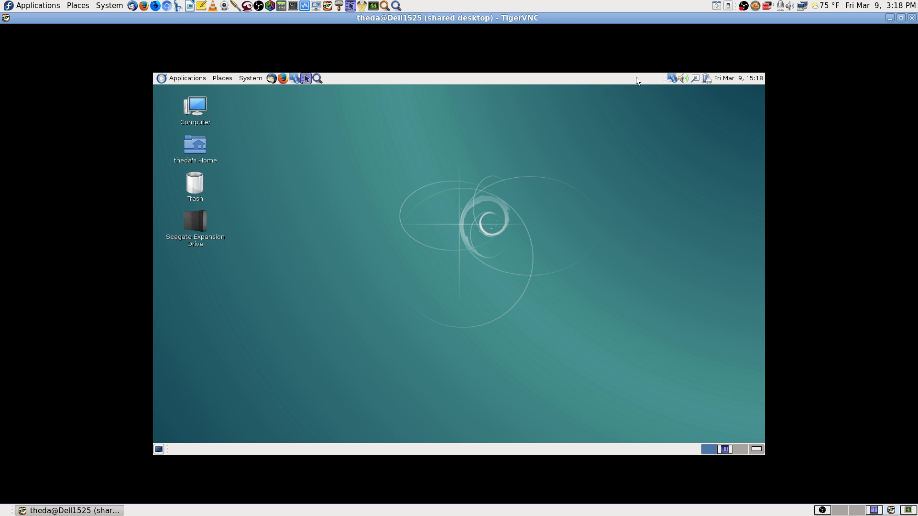
Step: Add a Force Quit button to the remote top panel via Add to Panel
right_click(636, 78)
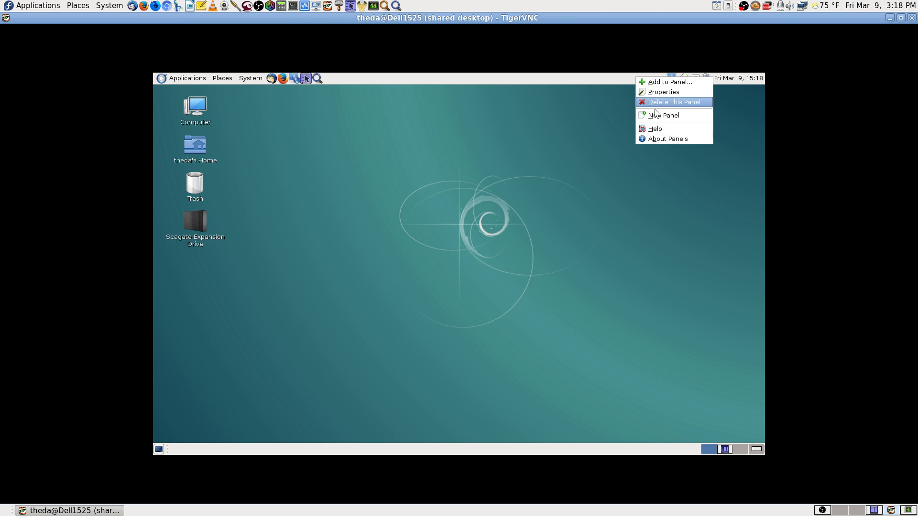
click(659, 82)
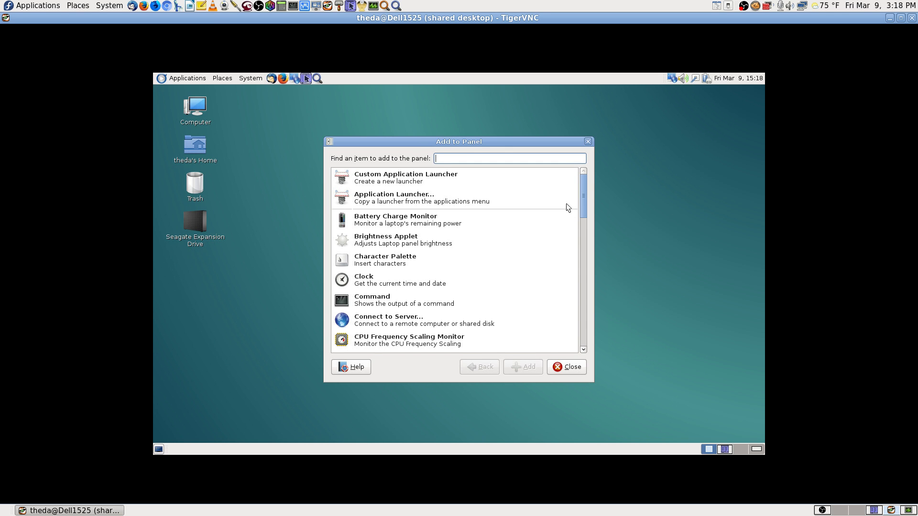
drag(585, 195, 584, 251)
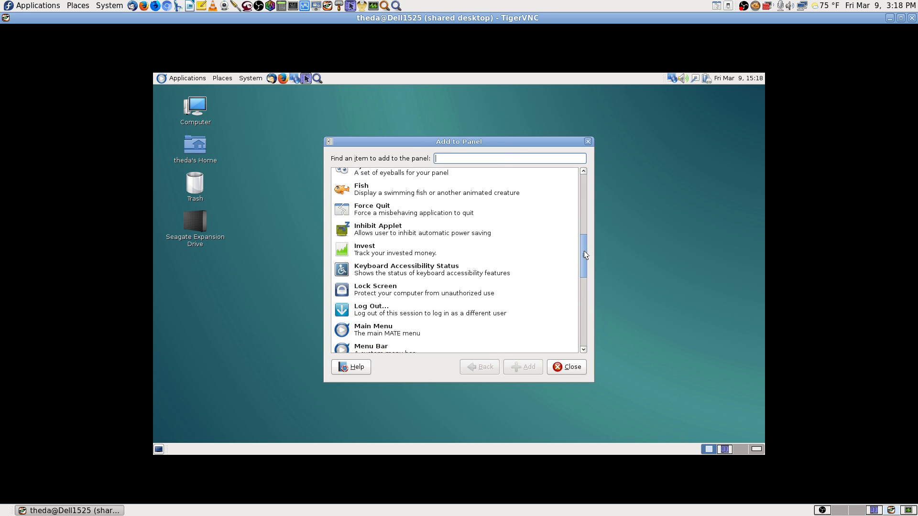
click(396, 214)
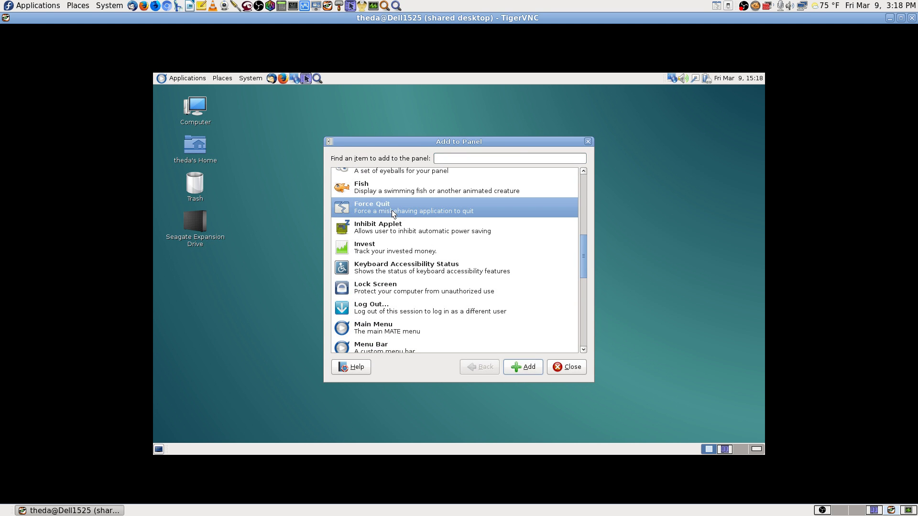
click(529, 367)
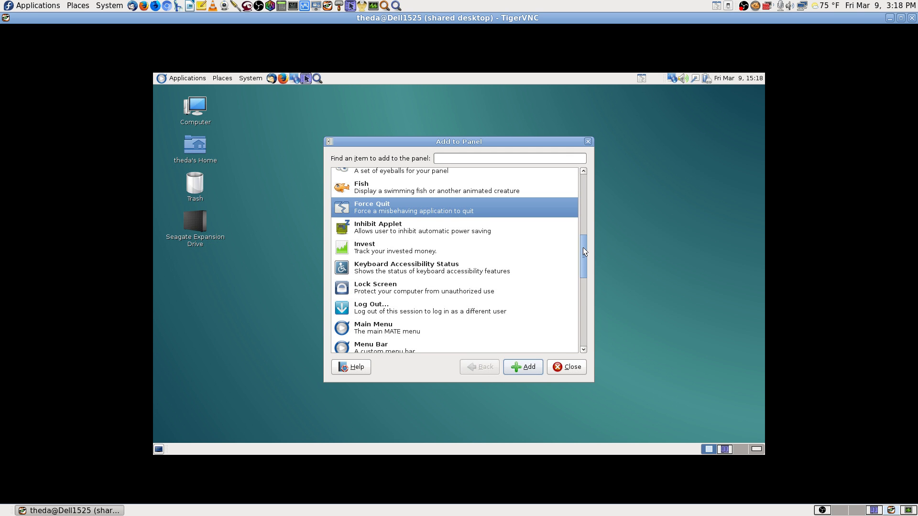
Step: Add a Shut Down button to the top panel as well
drag(583, 249, 581, 302)
click(373, 269)
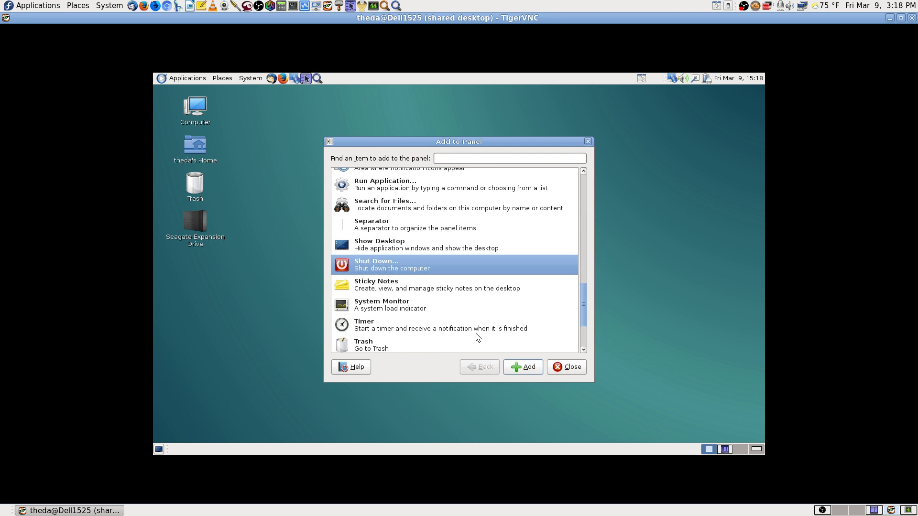
click(522, 367)
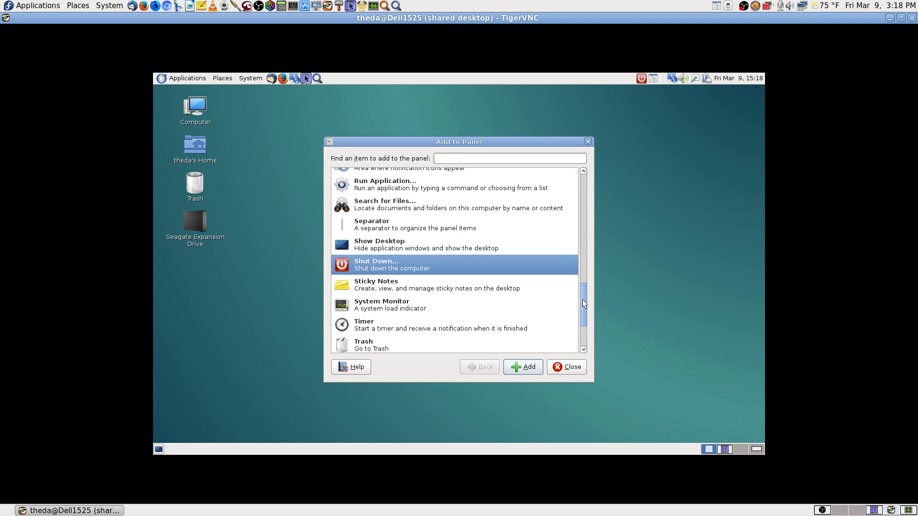
drag(583, 300, 583, 320)
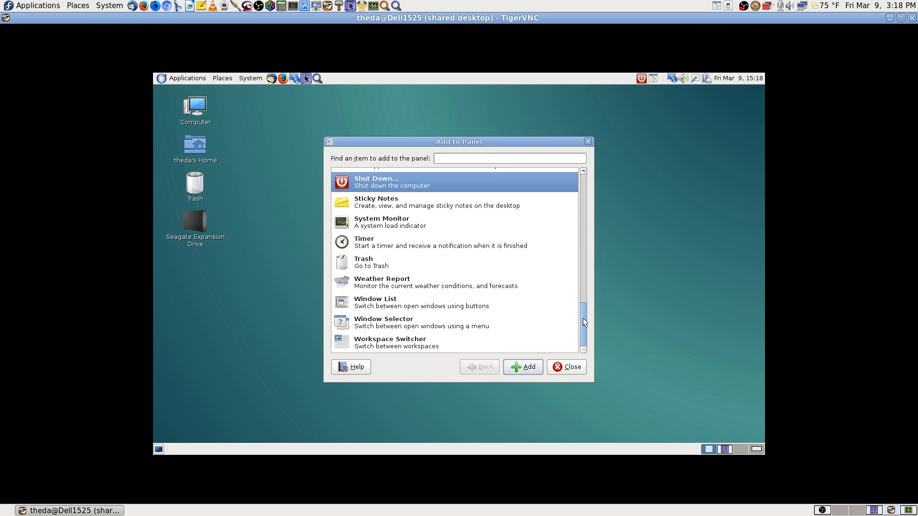
drag(583, 317, 587, 306)
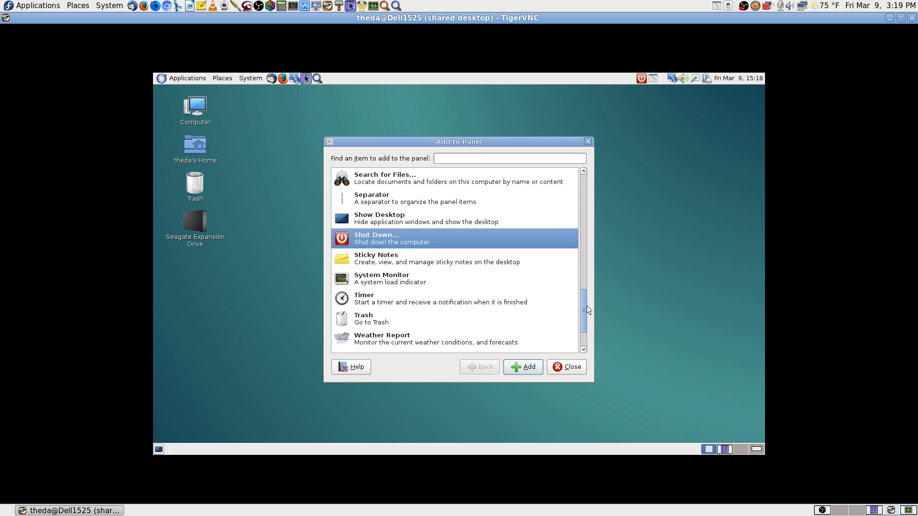
drag(587, 306, 586, 304)
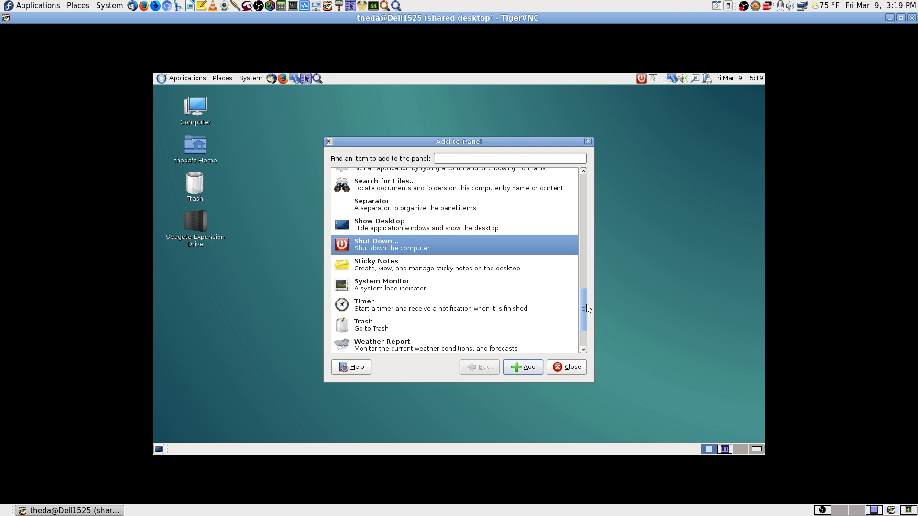
drag(586, 305, 586, 343)
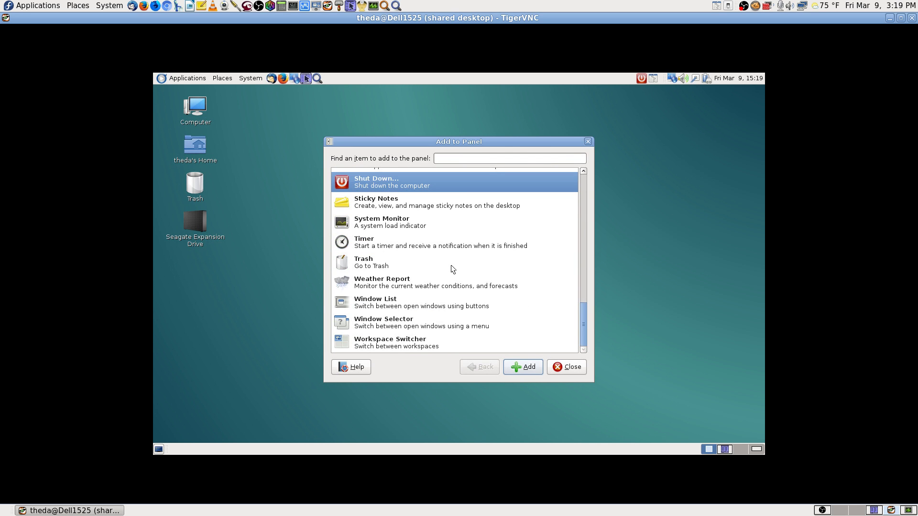
scroll(585, 315, up, 1)
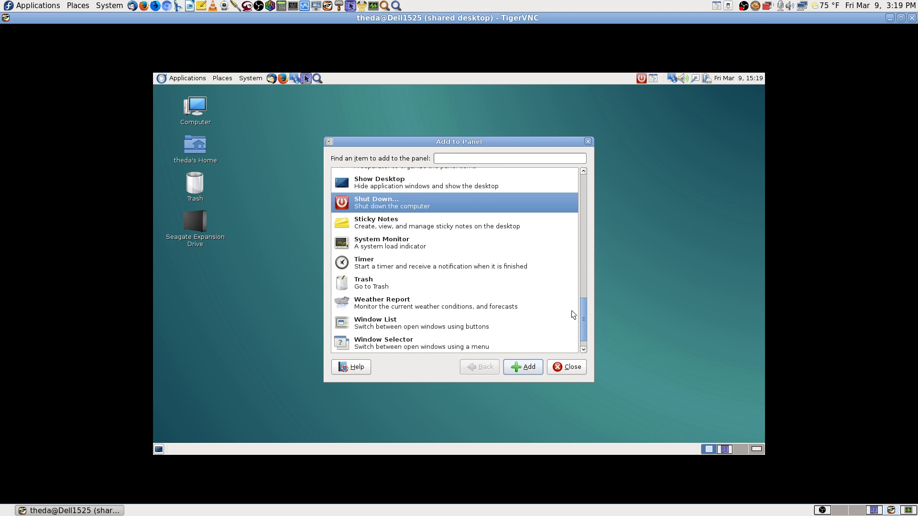
drag(584, 312, 607, 70)
click(467, 159)
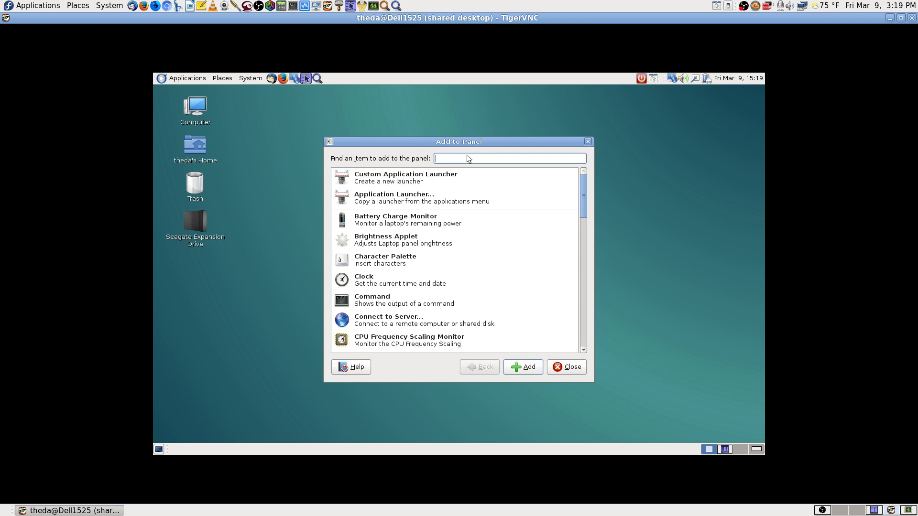
Step: Search the panel item list for 'user', then clear the search to restore all items
text(user)
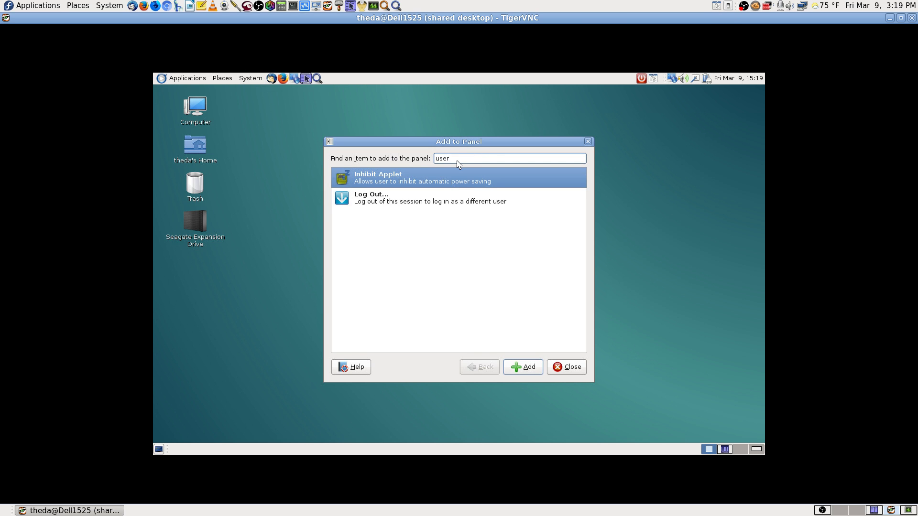
key(BackSpace)
key(BackSpace)
key(BackSpace)
key(BackSpace)
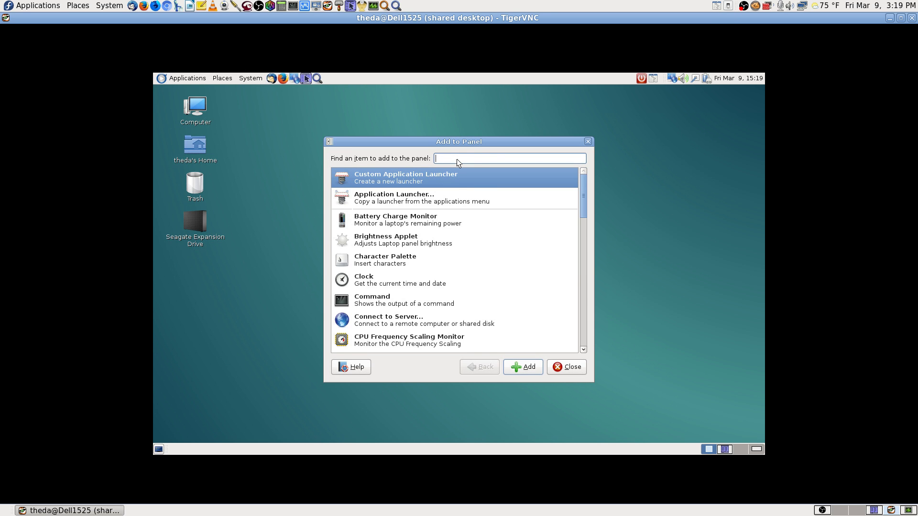
text(user)
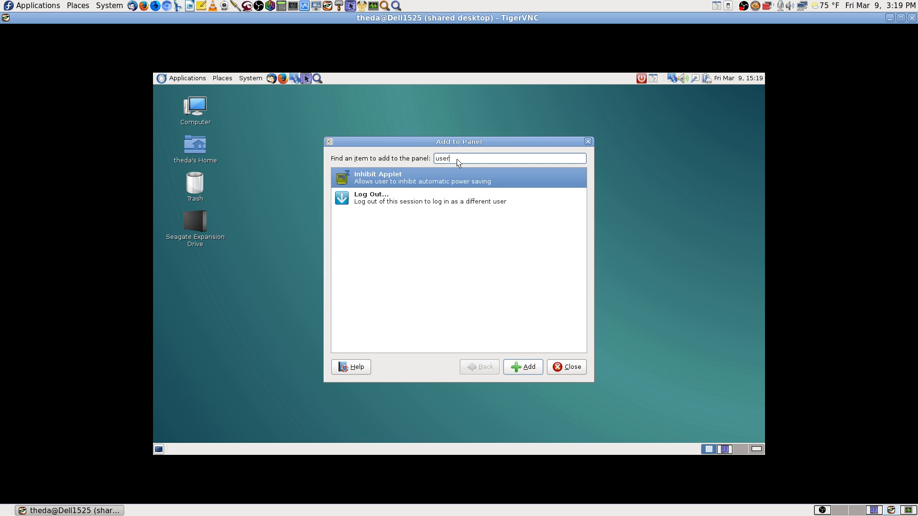
key(BackSpace)
key(BackSpace)
key(BackSpace)
key(BackSpace)
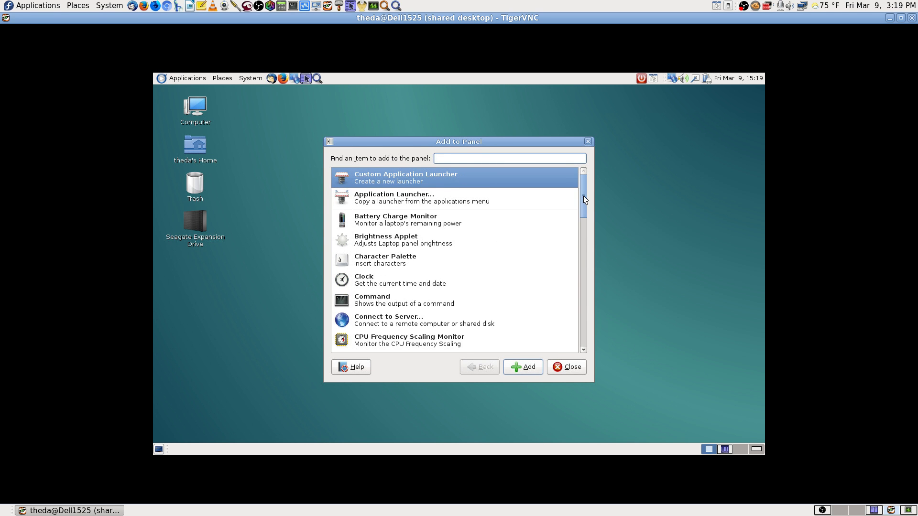
Step: Scroll through the remaining panel items and close the Add to Panel dialog
drag(583, 196, 589, 249)
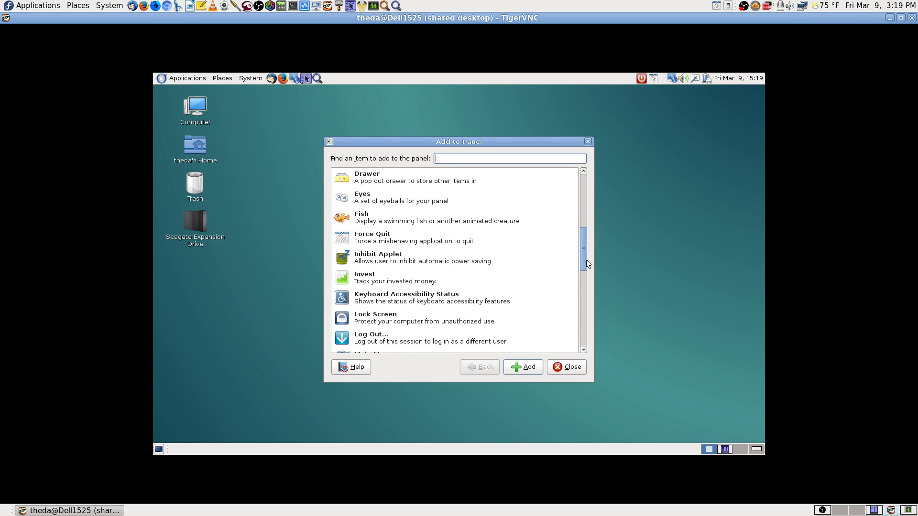
drag(586, 254, 590, 322)
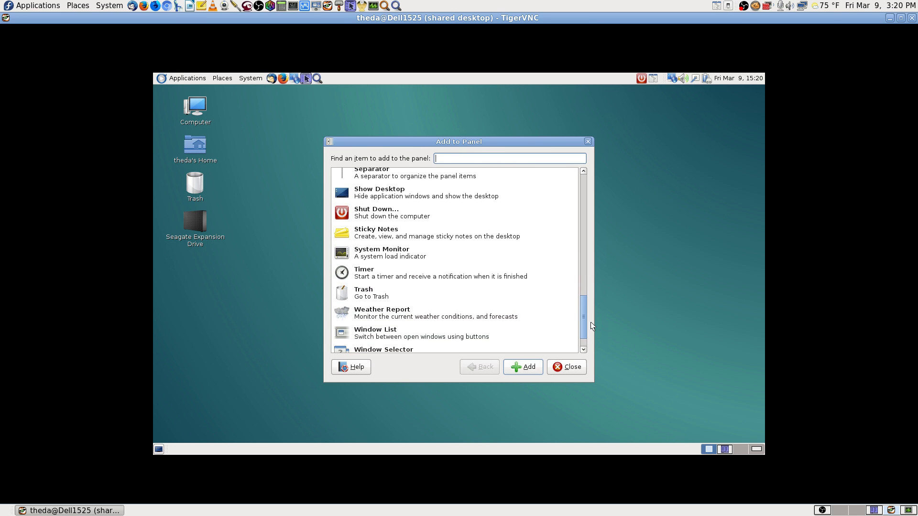
drag(591, 322, 594, 335)
click(567, 368)
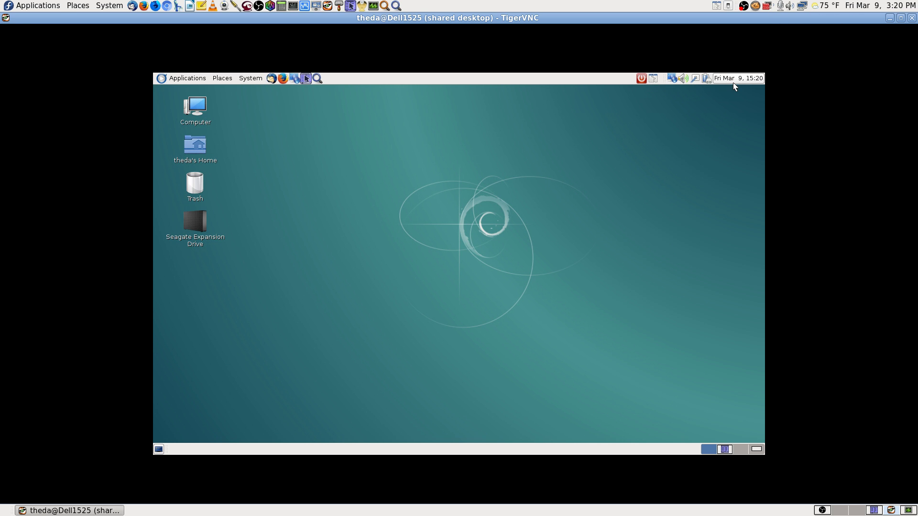
Step: Move the new panel button so it sits beside the Shut Down button
right_click(653, 78)
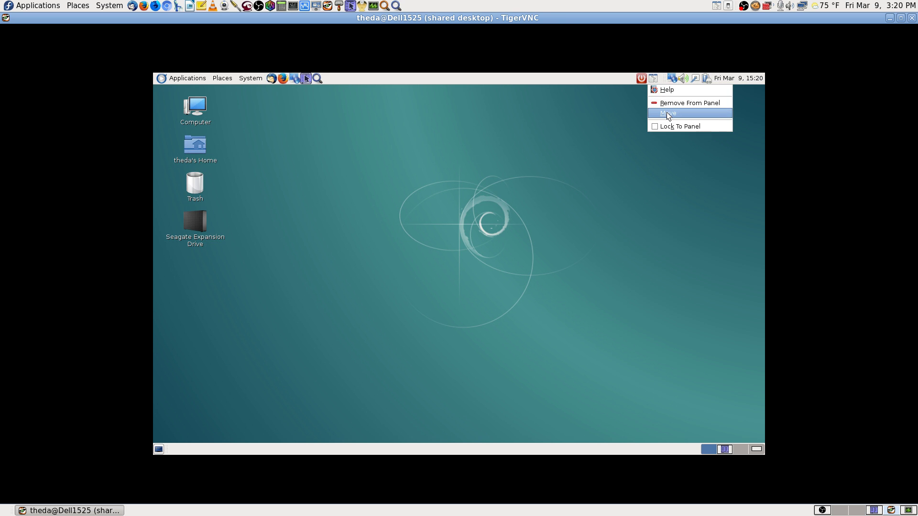
click(589, 104)
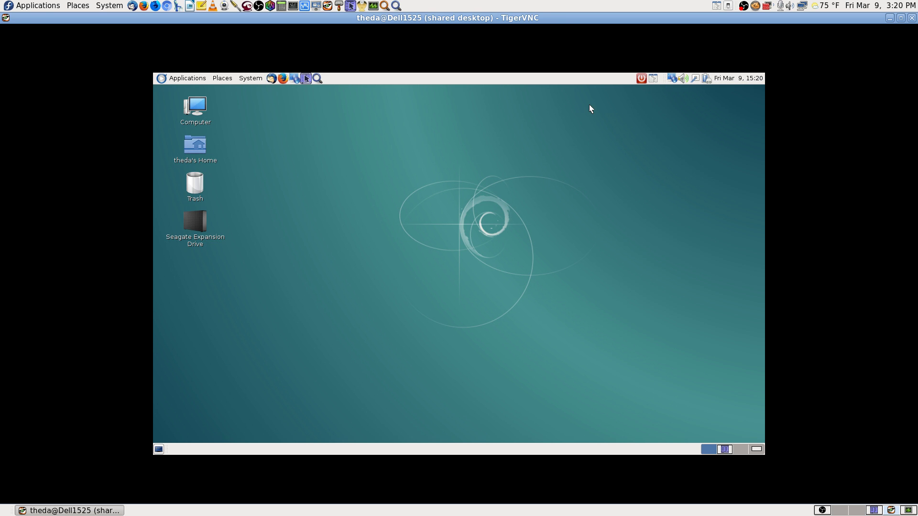
right_click(652, 79)
click(669, 111)
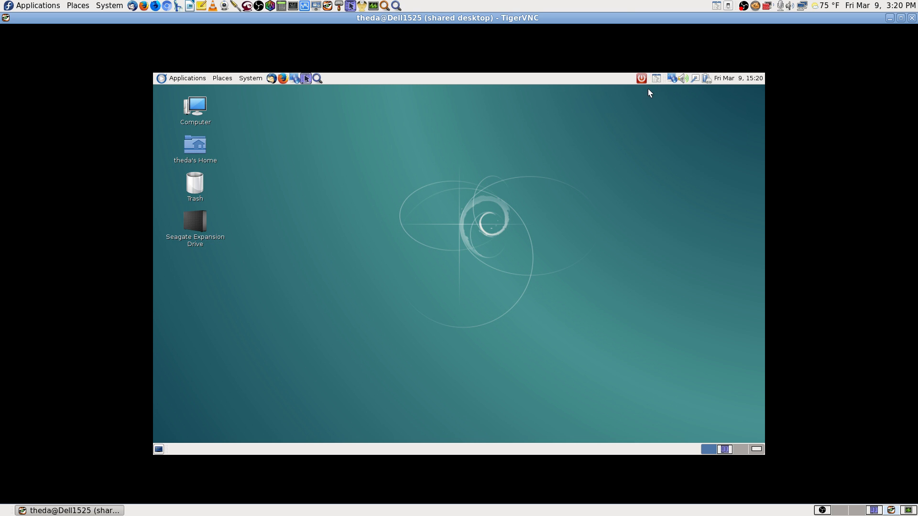
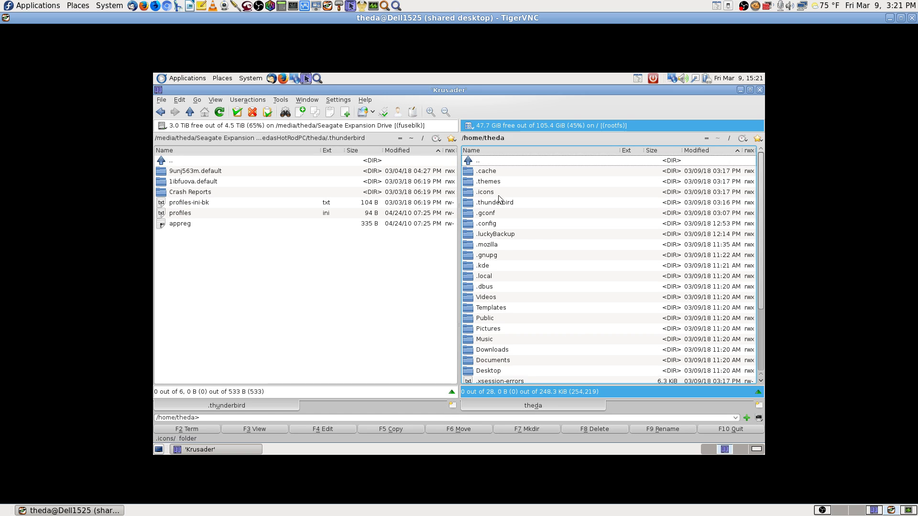
Step: Open the local .thunderbird folder, look inside 7wtzv42k.default twice, and return to .thunderbird
double_click(491, 202)
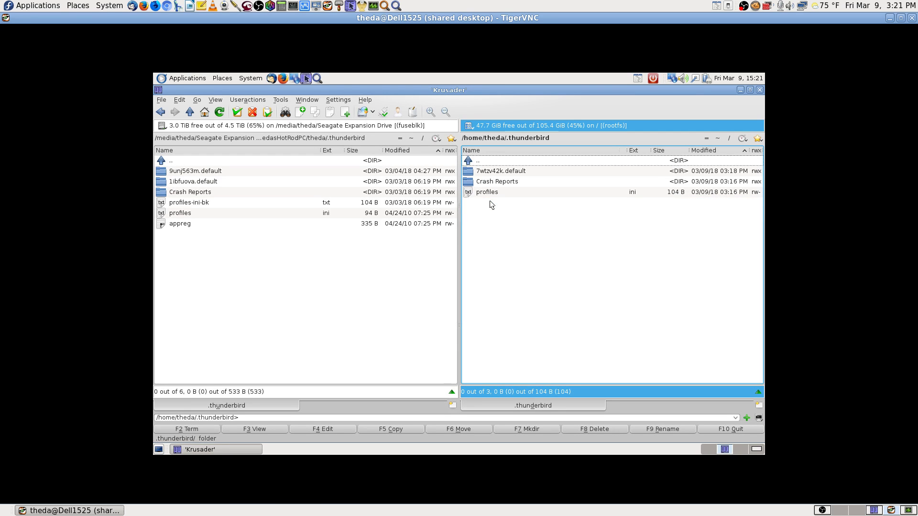
double_click(507, 173)
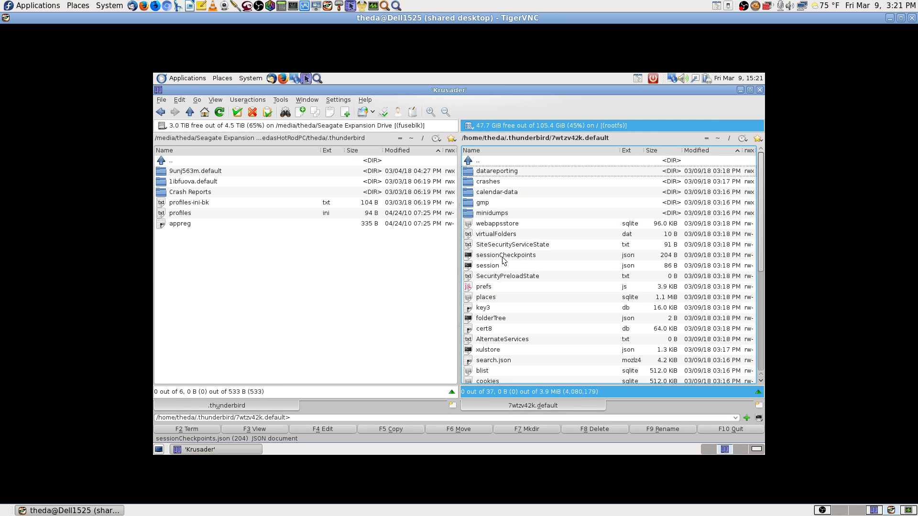
key(BackSpace)
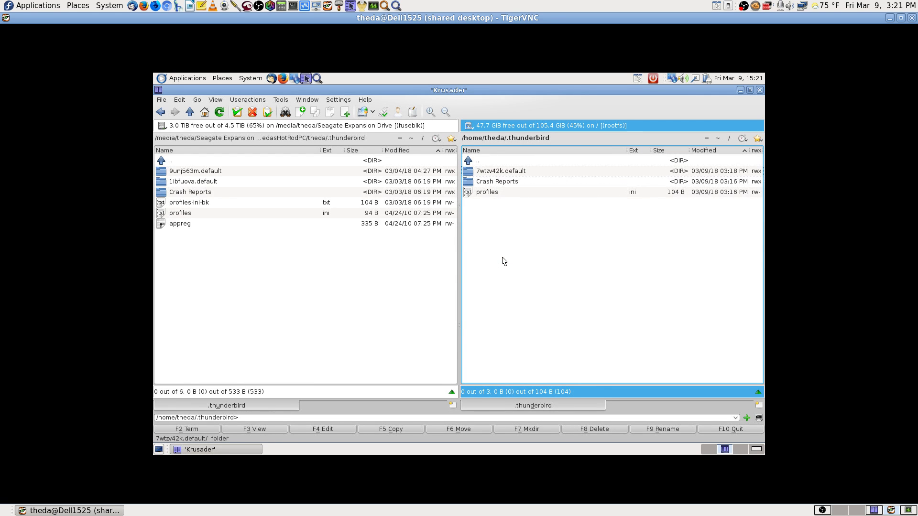
key(Return)
key(BackSpace)
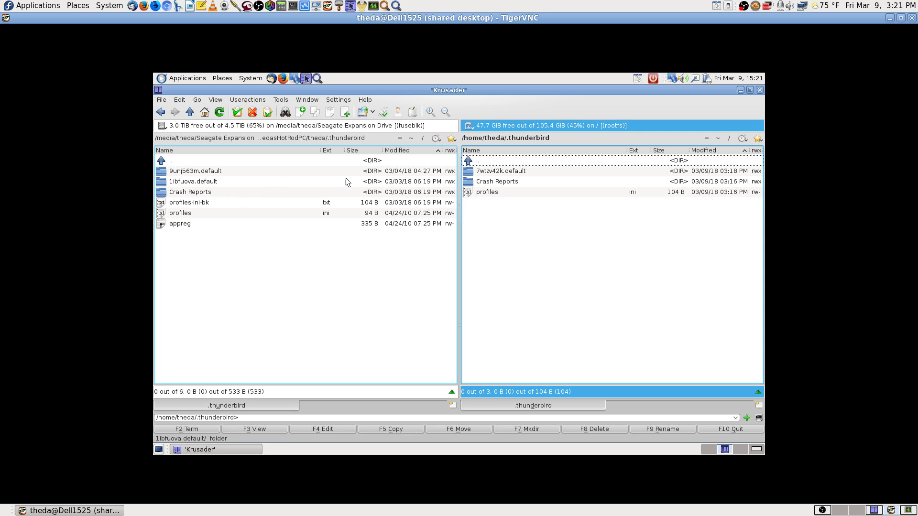
click(200, 171)
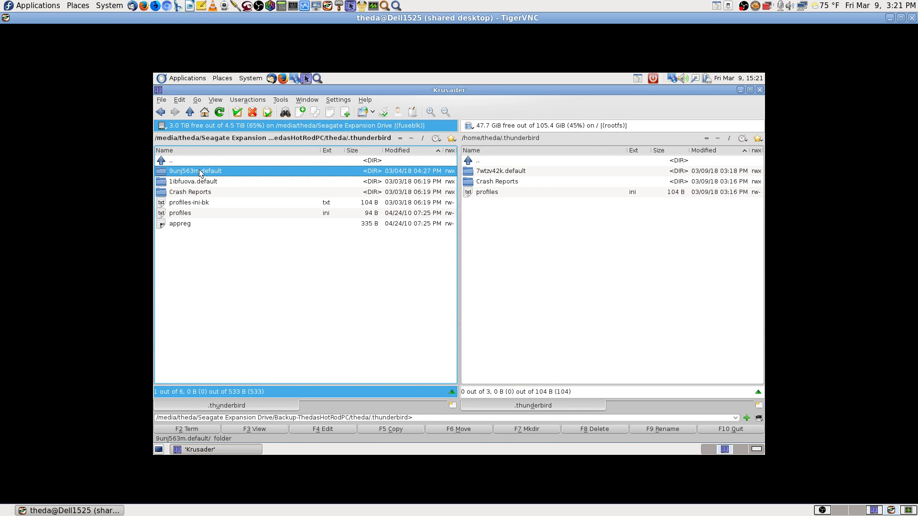
double_click(200, 171)
key(Down)
key(Down)
key(Down)
key(Down)
key(Down)
key(Down)
key(Down)
key(Down)
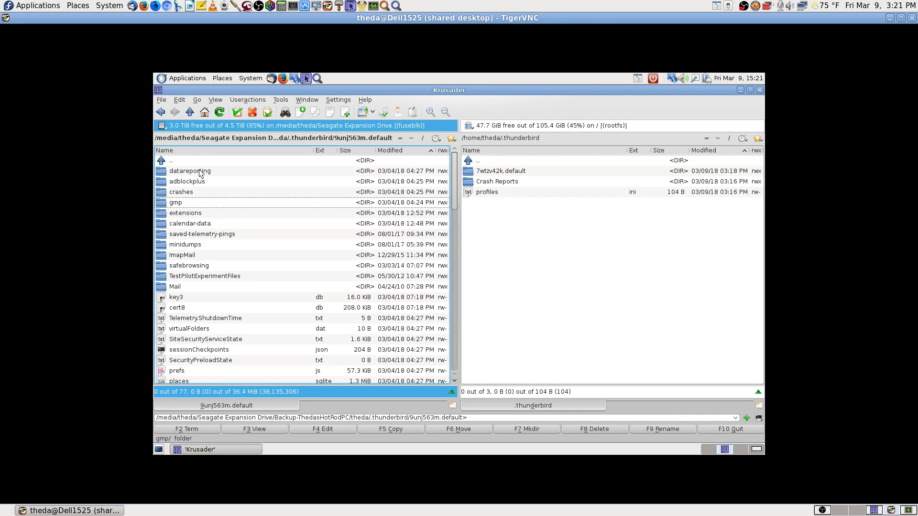
key(Down)
key(Down)
key(Down)
key(Down)
key(Down)
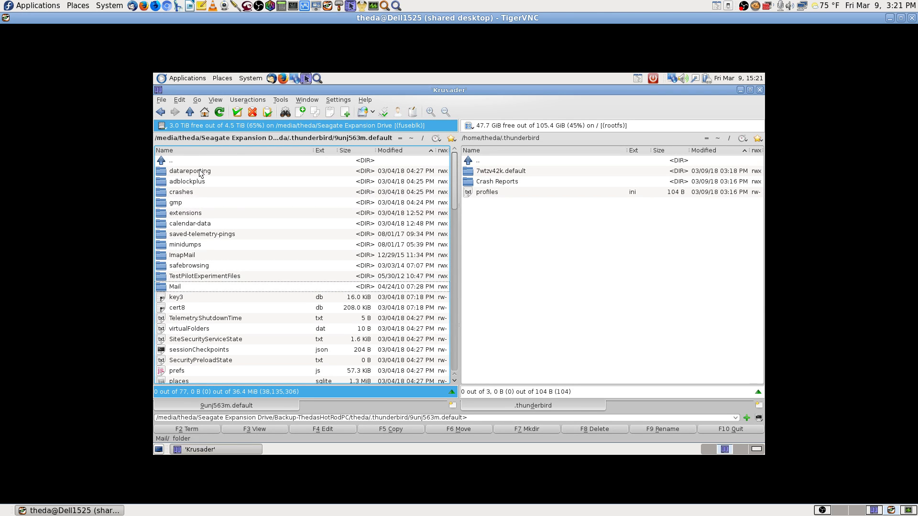
key(Up)
key(Return)
key(Down)
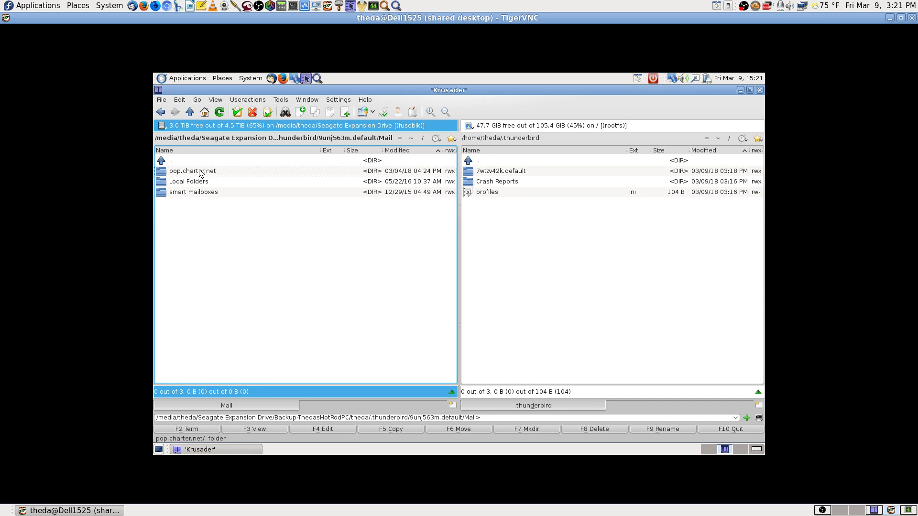
key(Down)
key(Down)
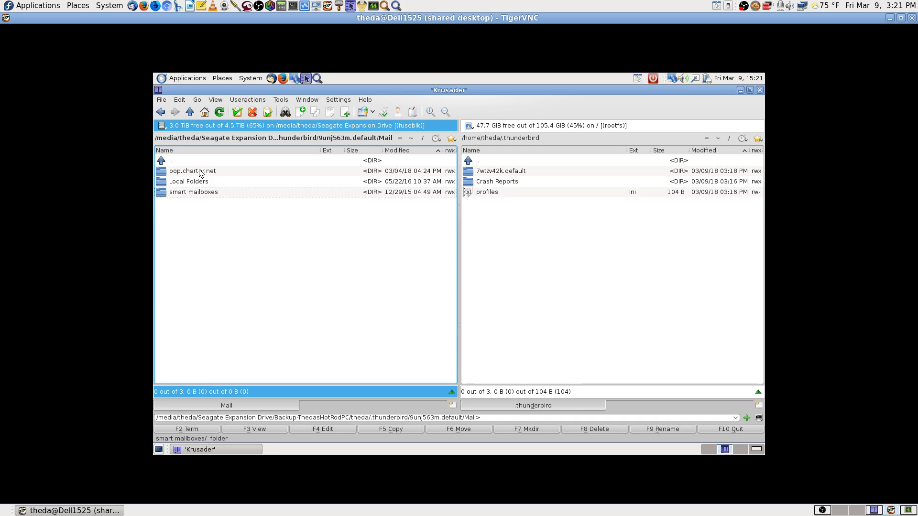
key(Up)
key(Up)
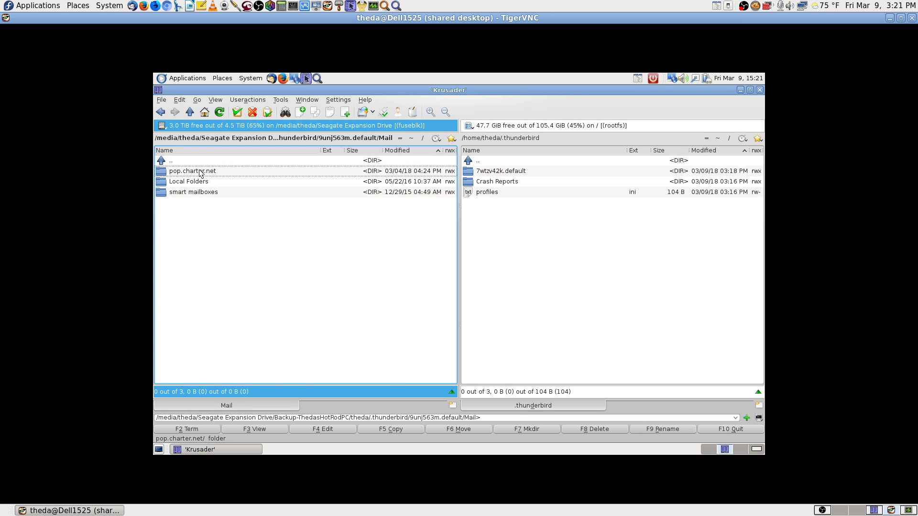
key(Return)
key(BackSpace)
key(BackSpace)
key(BackSpace)
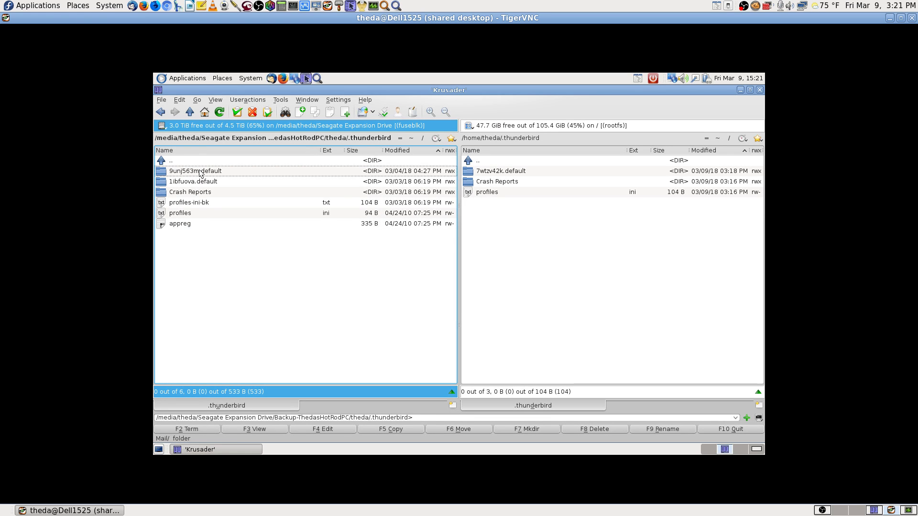
key(Down)
key(Return)
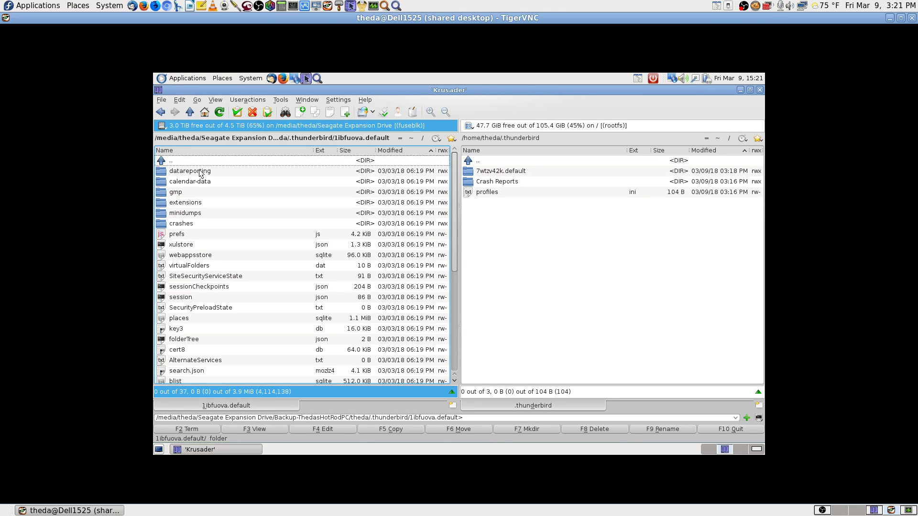
key(Down)
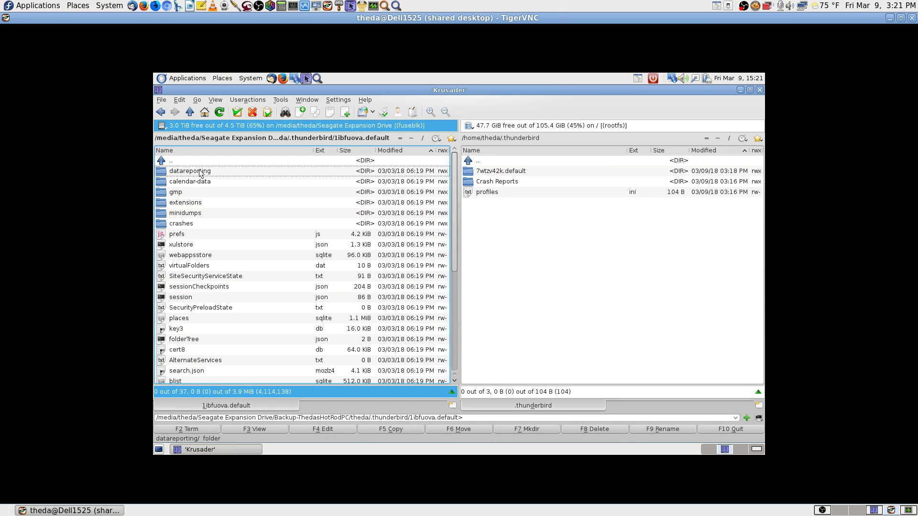
key(Down)
key(Down)
key(Down)
key(Down)
key(Down)
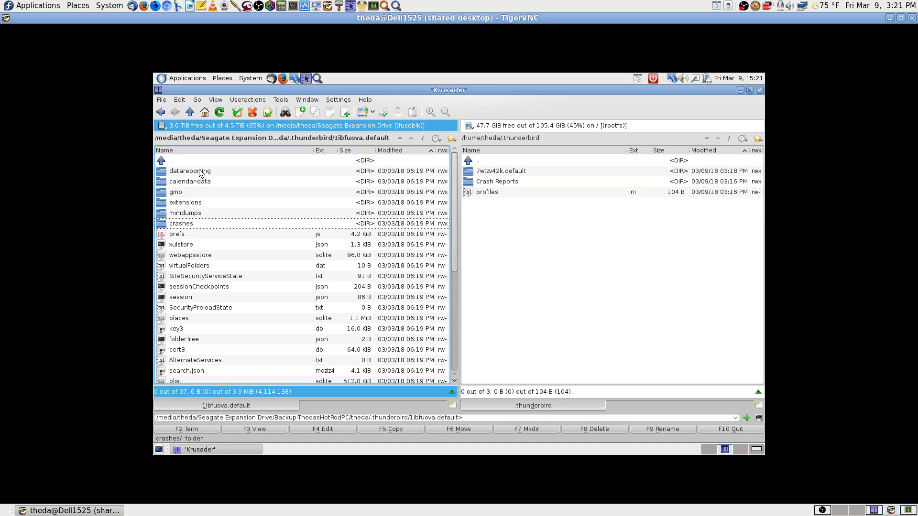
key(Up)
key(Up)
key(Up)
key(Up)
key(Up)
key(Up)
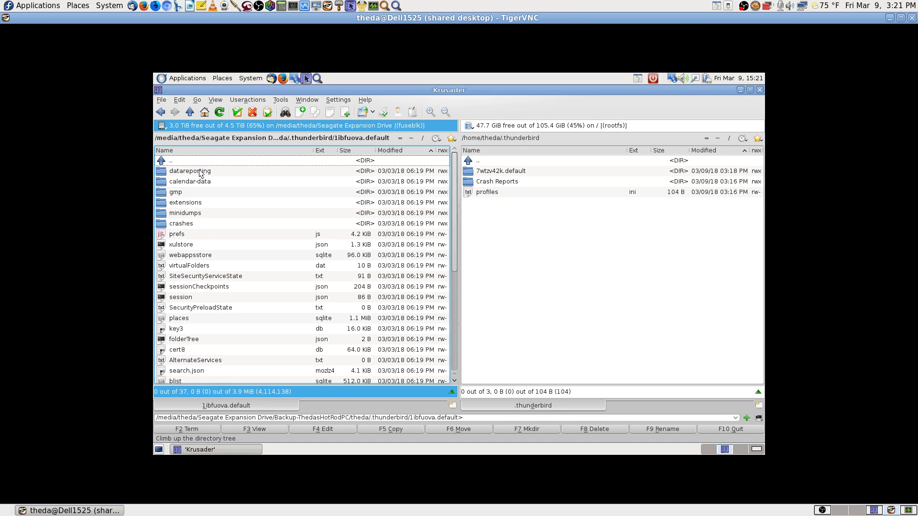
key(Down)
key(Down)
key(Down)
key(Down)
key(Down)
key(Down)
key(Down)
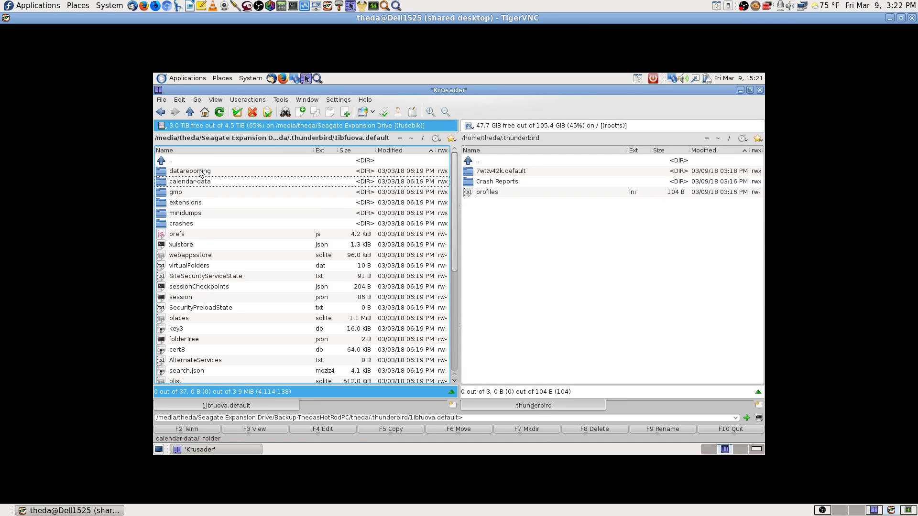
key(Up)
key(Up)
key(Up)
key(Up)
key(Up)
key(Up)
key(Up)
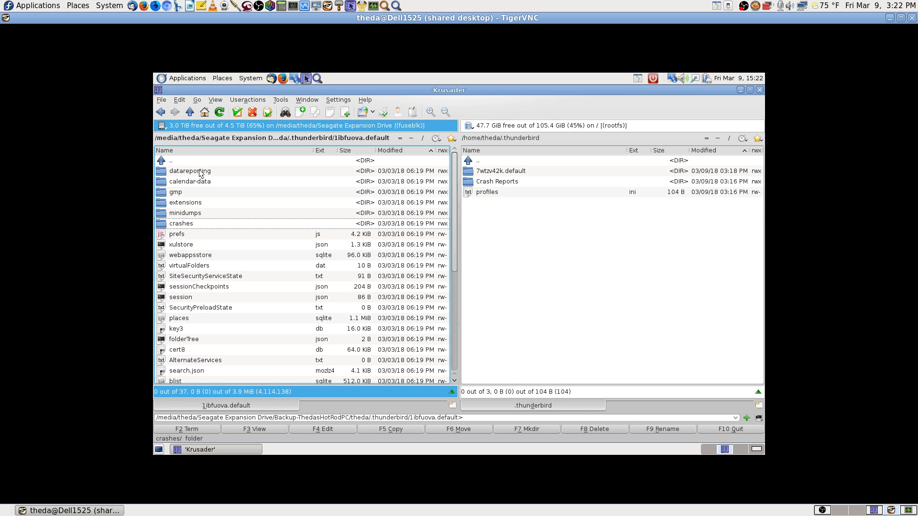
key(Return)
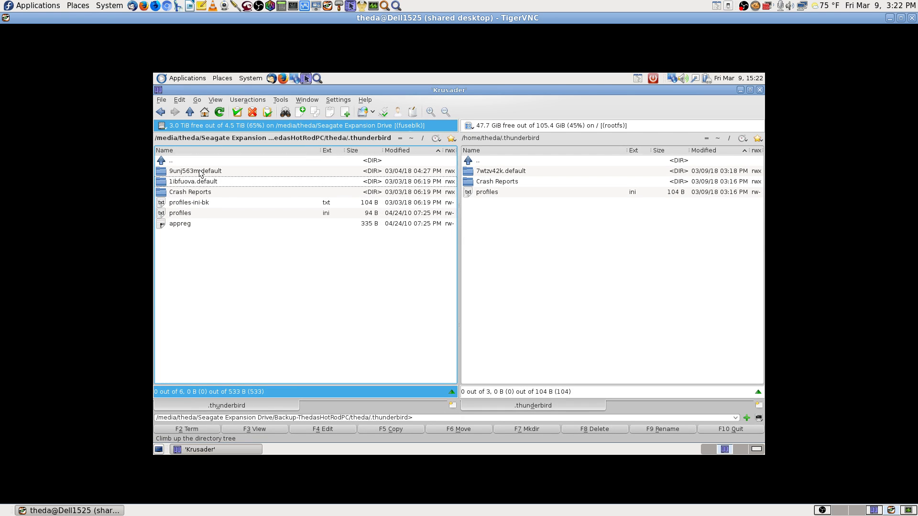
key(Up)
key(Return)
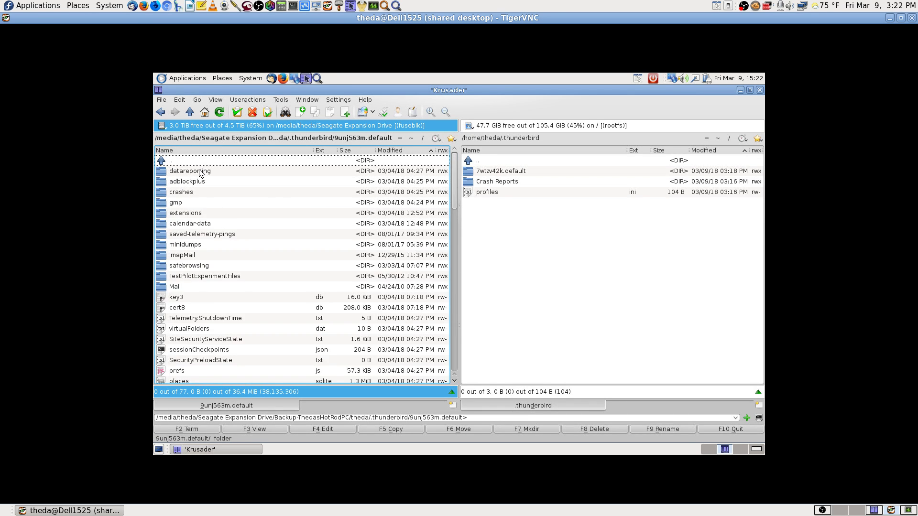
key(Down)
key(Down)
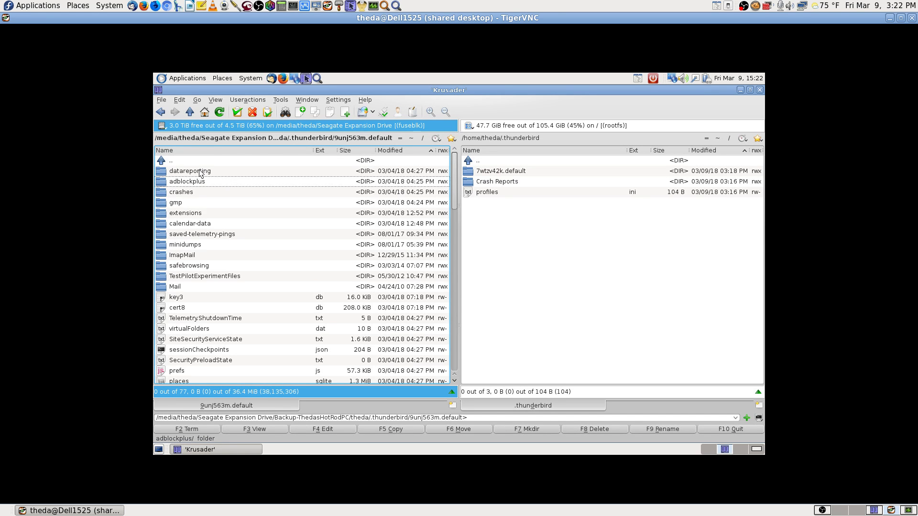
key(BackSpace)
key(Down)
key(Return)
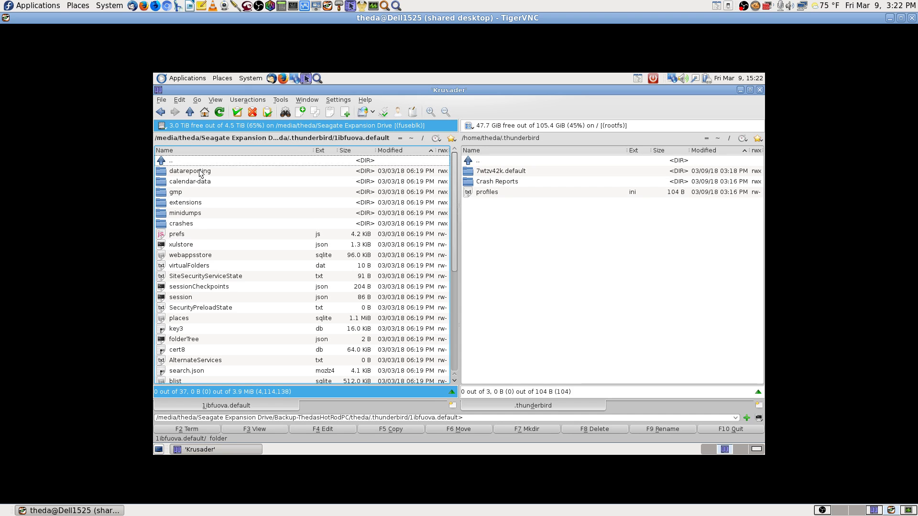
key(BackSpace)
key(Up)
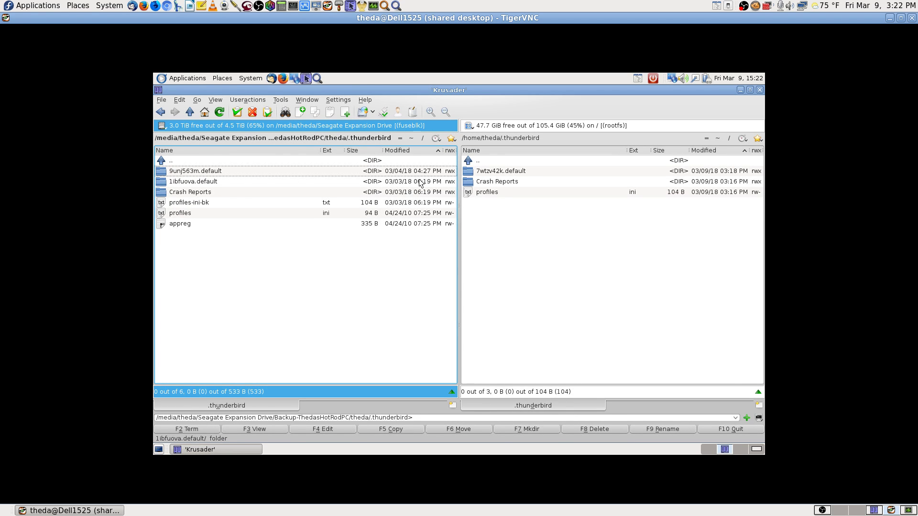
click(283, 171)
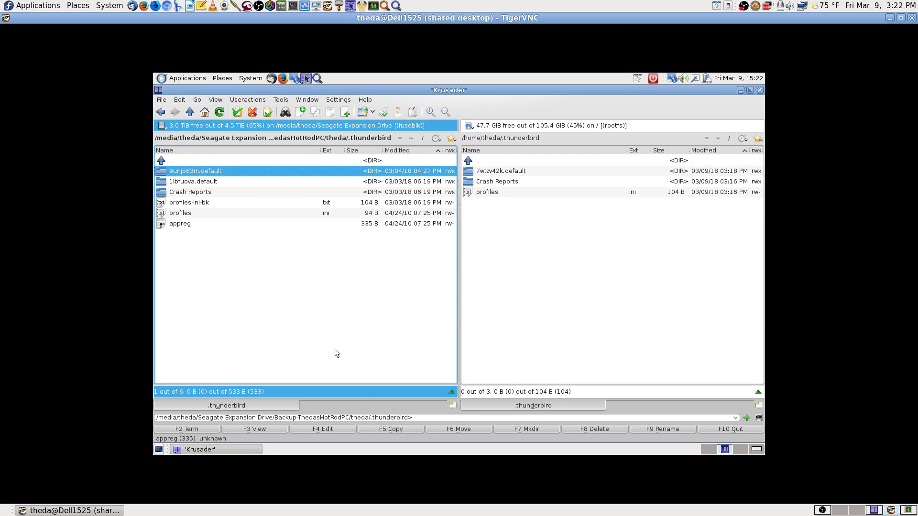
Step: Copy 9unj563m.default into the local .thunderbird folder and preview the backup's profiles.ini
click(413, 430)
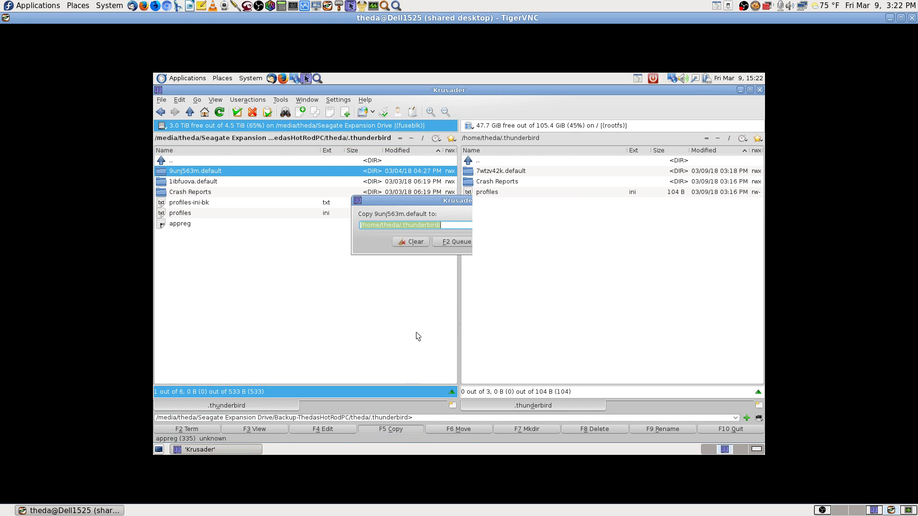
click(505, 241)
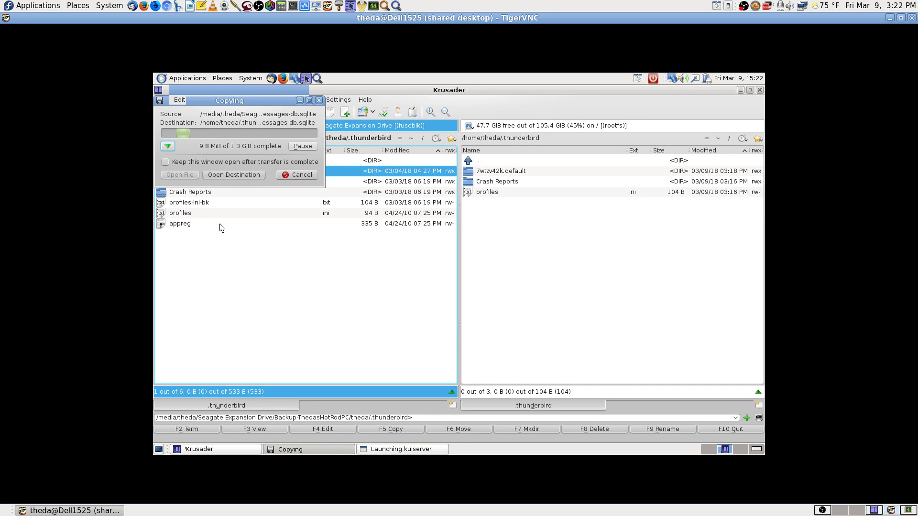
click(184, 214)
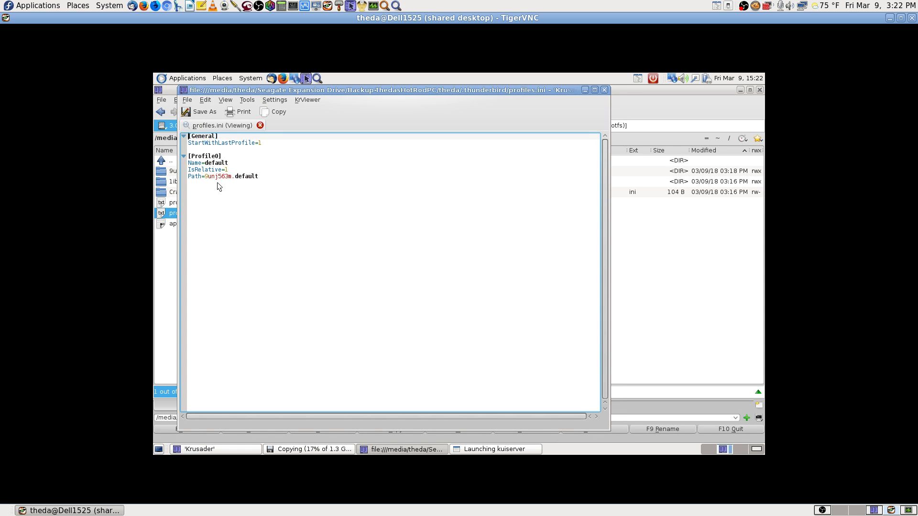
click(604, 90)
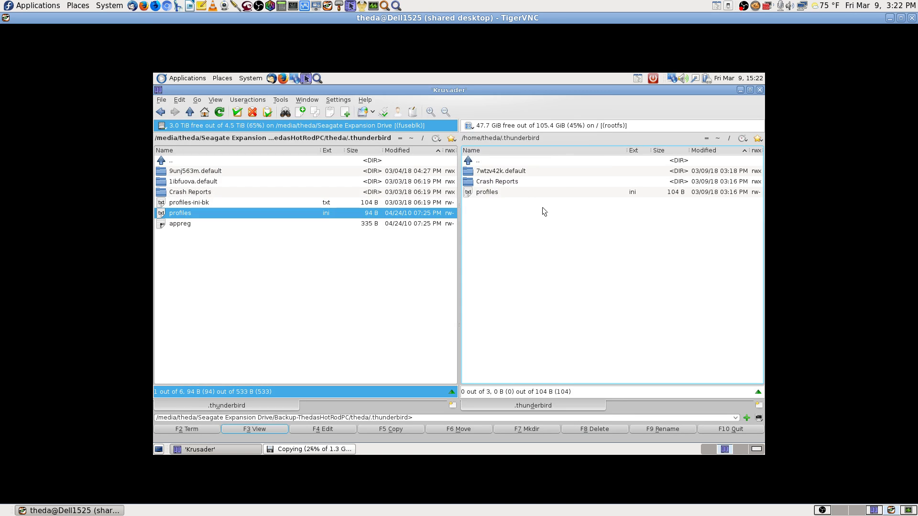
Step: View the local profiles.ini, close the viewer, and begin renaming that file
click(509, 194)
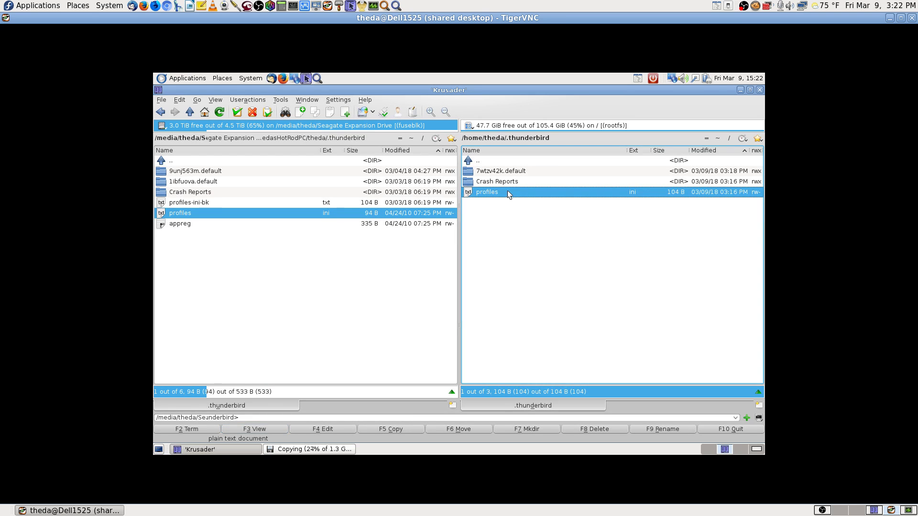
click(263, 431)
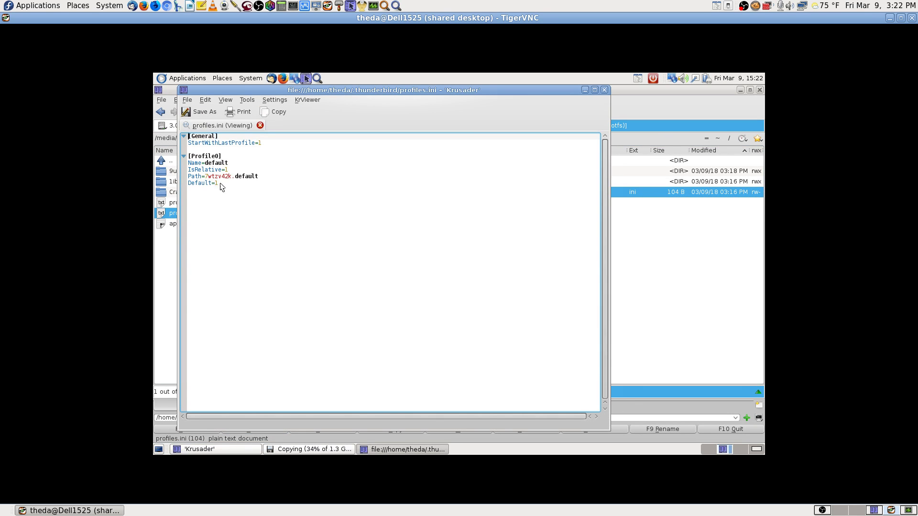
click(604, 89)
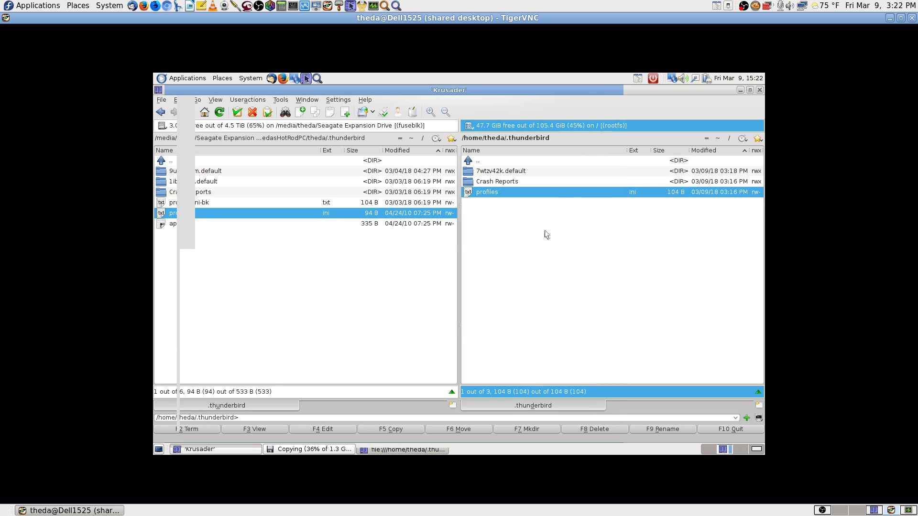
click(665, 430)
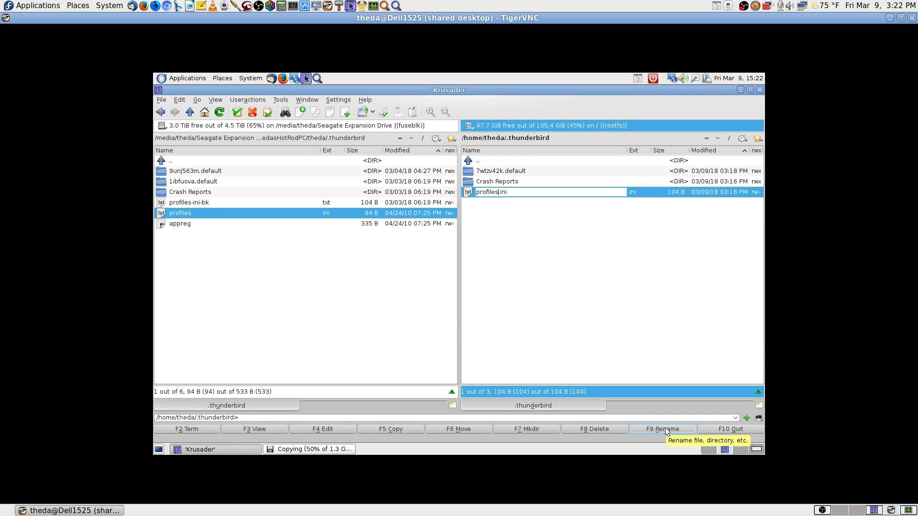
Step: Change the name profiles.ini to profiles-ini-bk.txt and confirm it
key(Right)
key(Right)
key(Delete)
text(-)
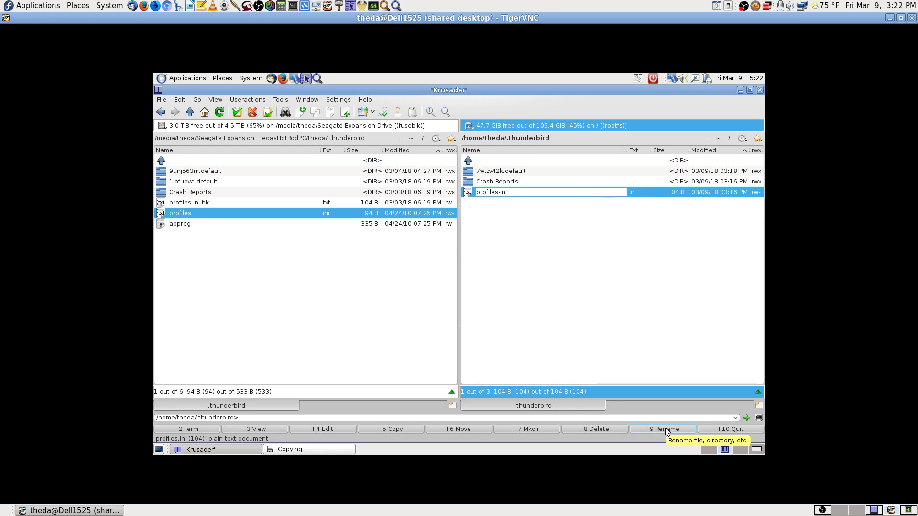
text(-bk)
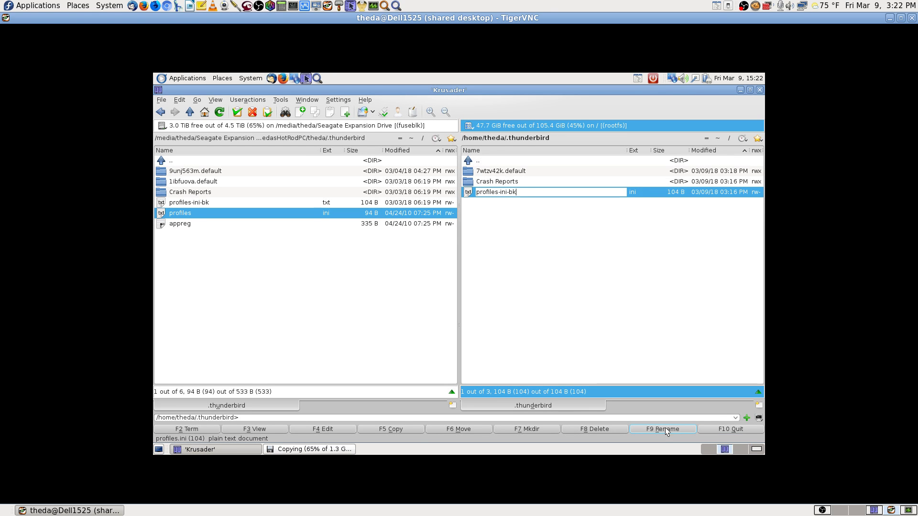
text(.txt)
key(Return)
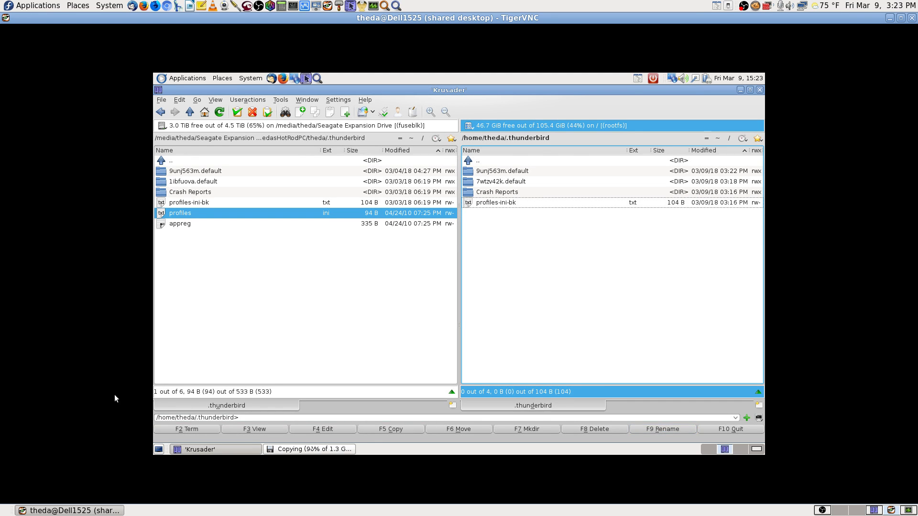
Step: Copy the backup drive's 94 B profiles.ini into the home folder's .thunderbird directory
click(259, 213)
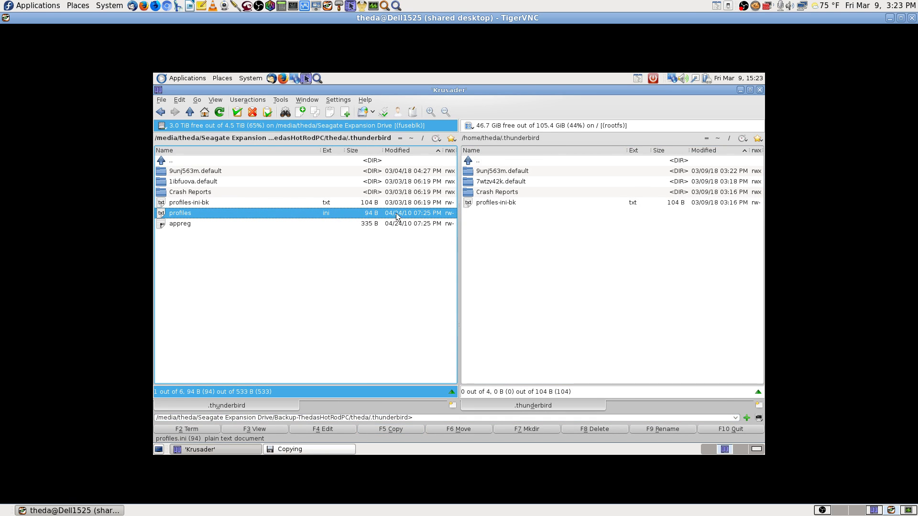
click(391, 429)
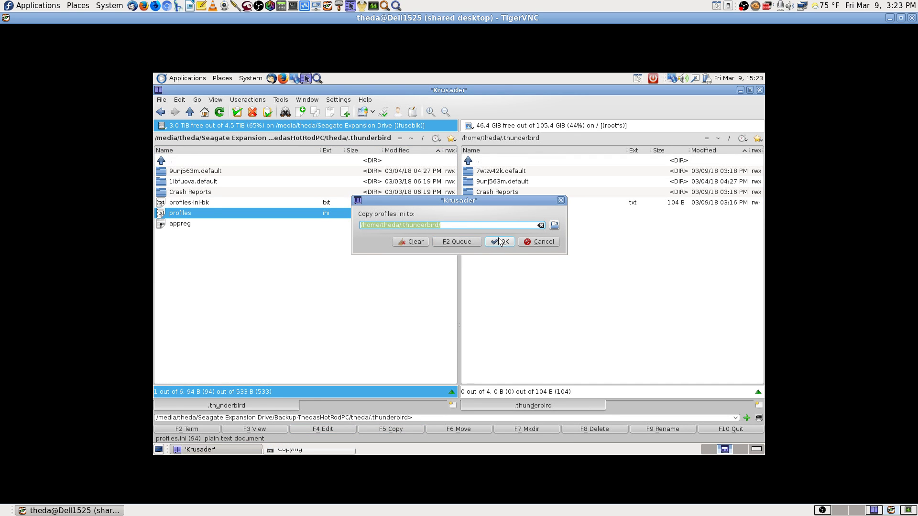
click(500, 241)
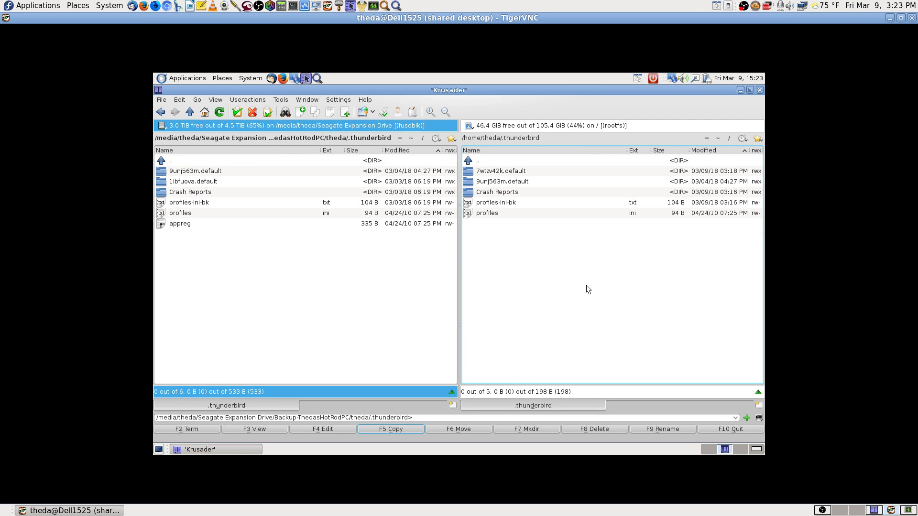
click(512, 165)
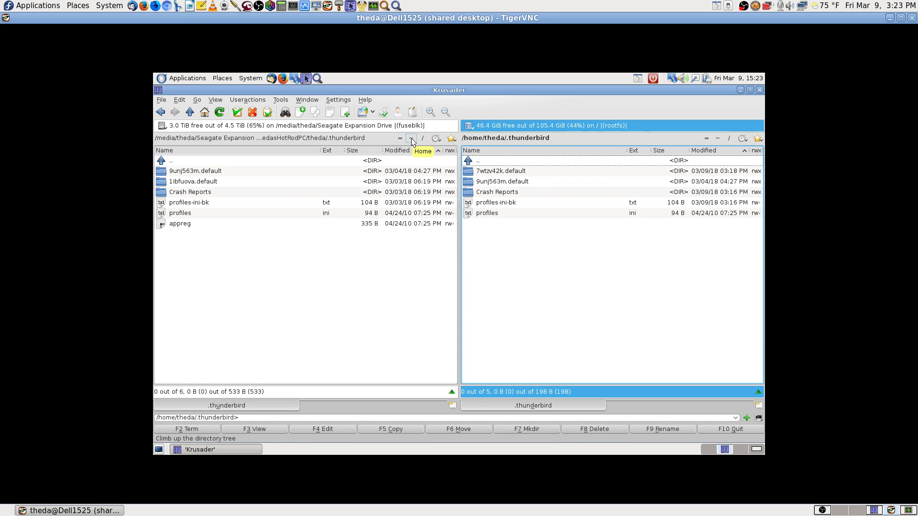
Step: Open the home folder's Documents in the right panel and show the home folder on the left
double_click(485, 162)
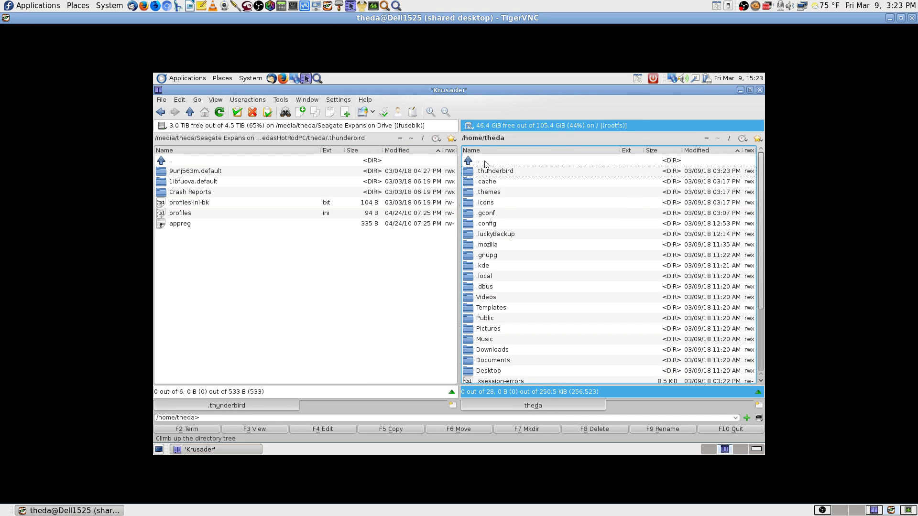
text(Doc)
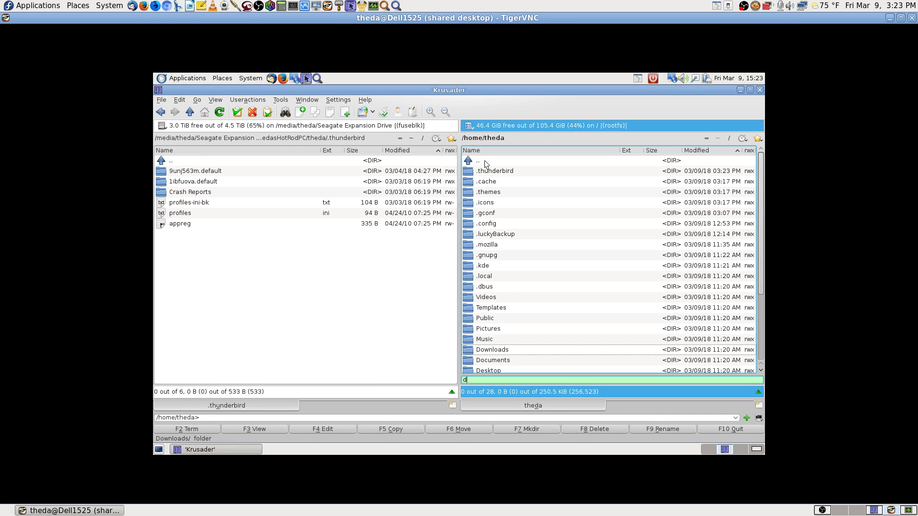
key(Return)
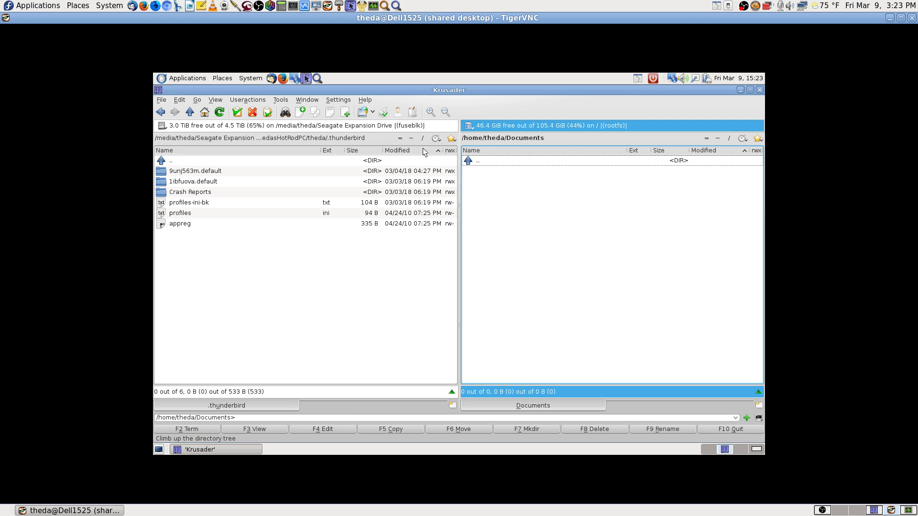
click(412, 139)
text(down)
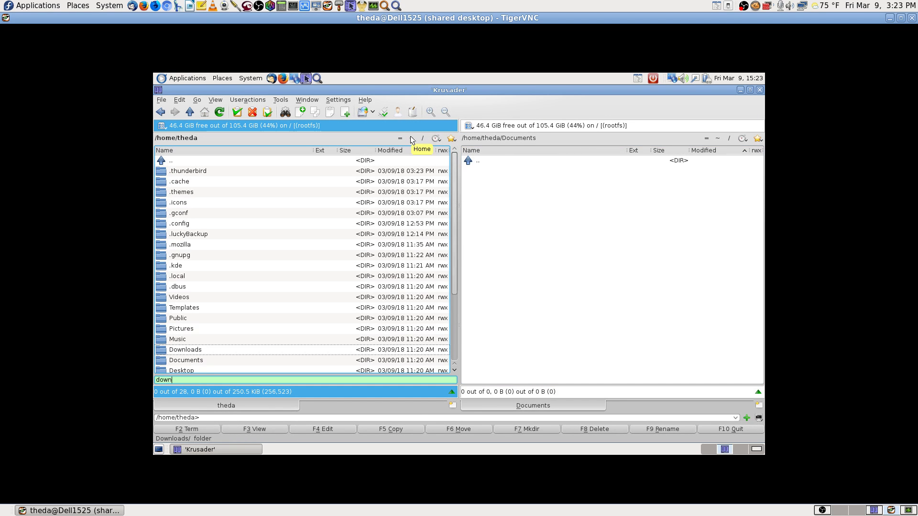
key(BackSpace)
key(BackSpace)
key(BackSpace)
key(BackSpace)
Step: Go back to the backup's user folder and scroll through its Documents folder
click(160, 112)
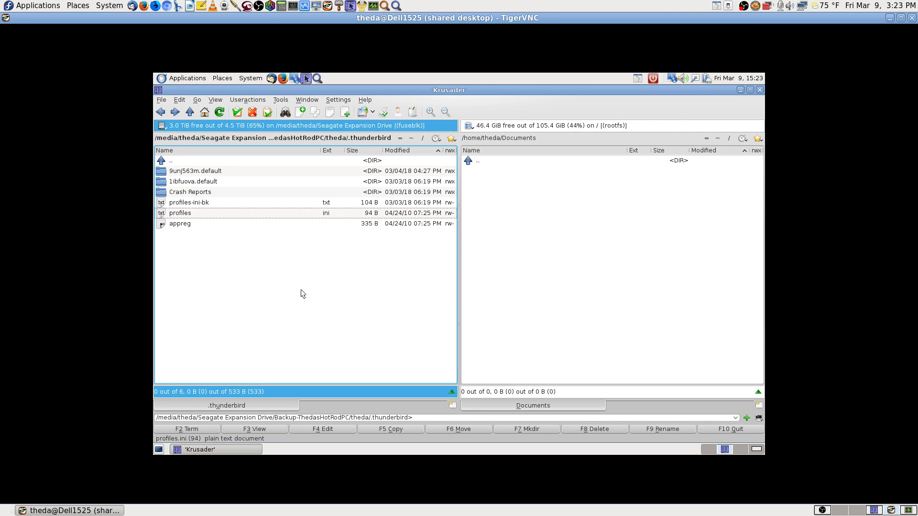
key(BackSpace)
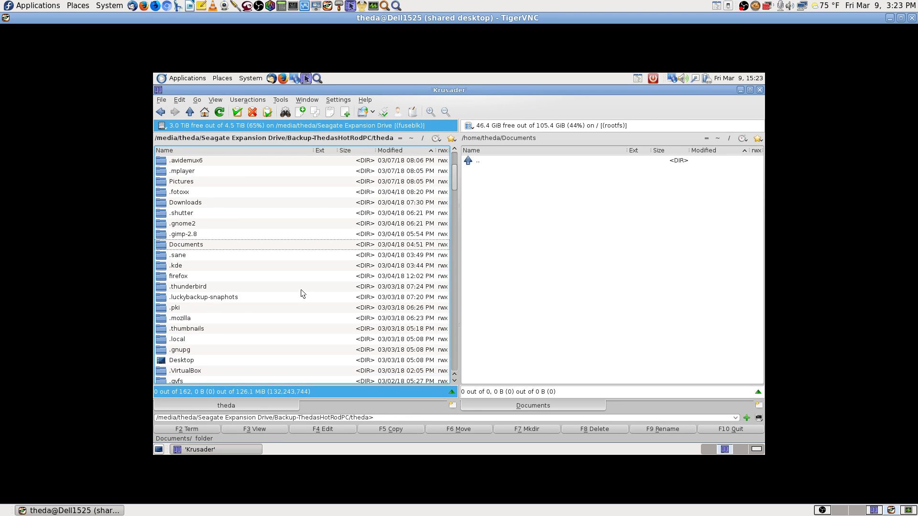
key(Return)
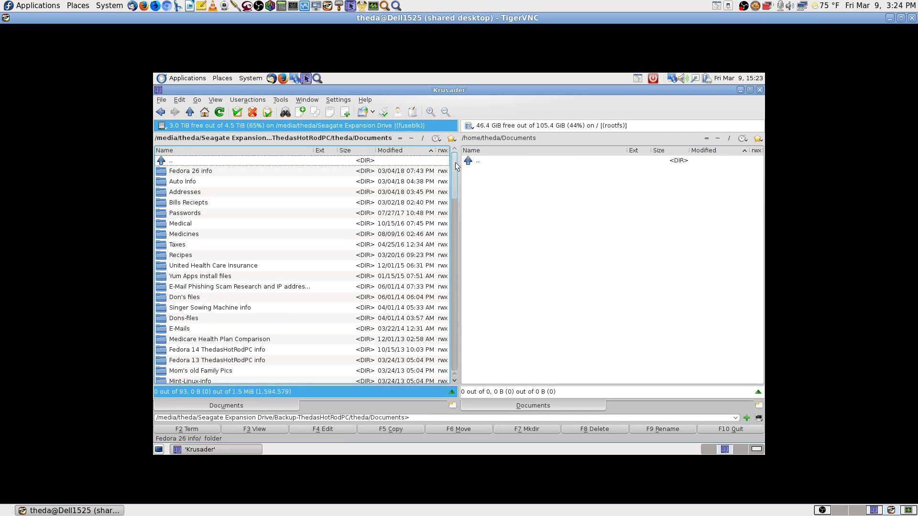
scroll(452, 192, down, 20)
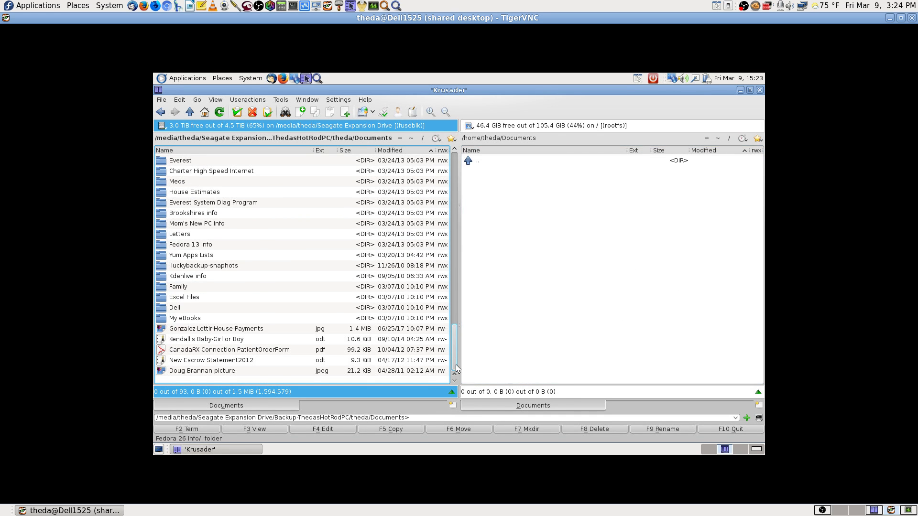
drag(455, 365, 454, 168)
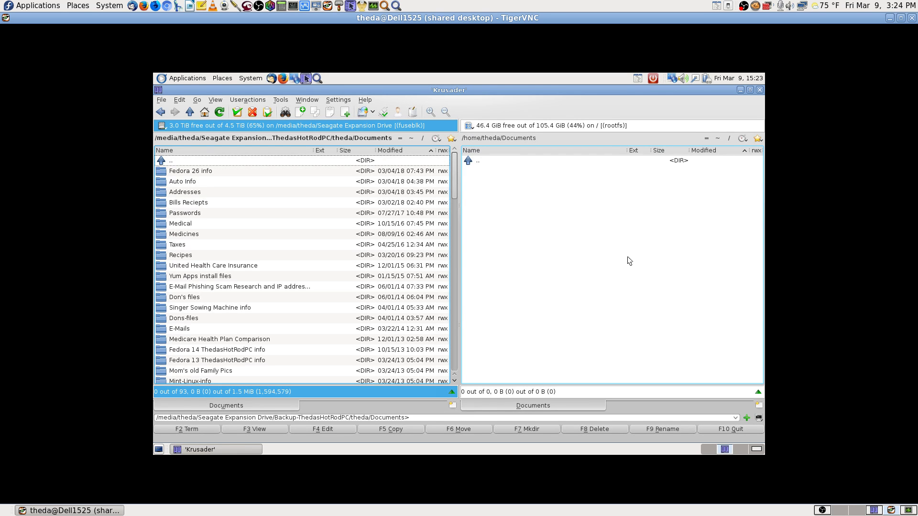
drag(454, 162, 362, 153)
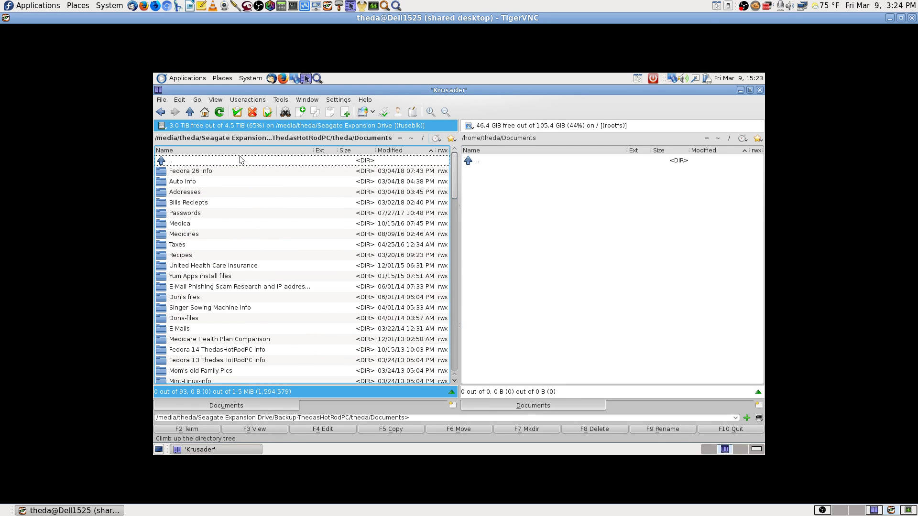
Step: Check the empty local Downloads folder, then close Krusader
click(412, 138)
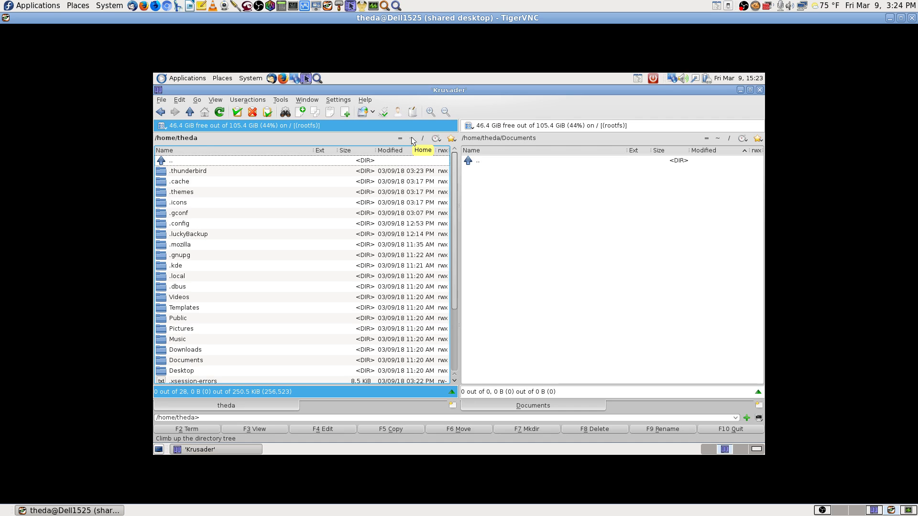
text(down)
key(Return)
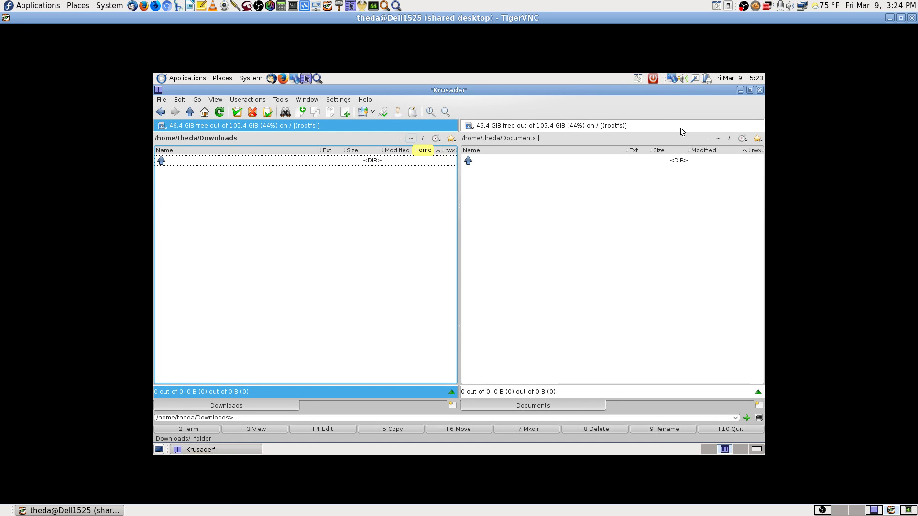
click(759, 90)
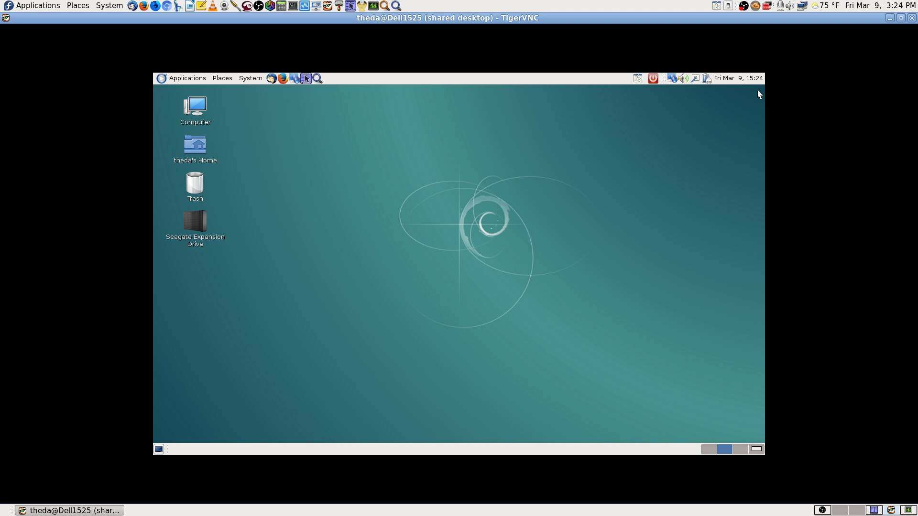
Step: Launch Thunderbird on the first workspace and get past the incompatible Lightning add-on check
click(740, 449)
click(710, 449)
click(269, 79)
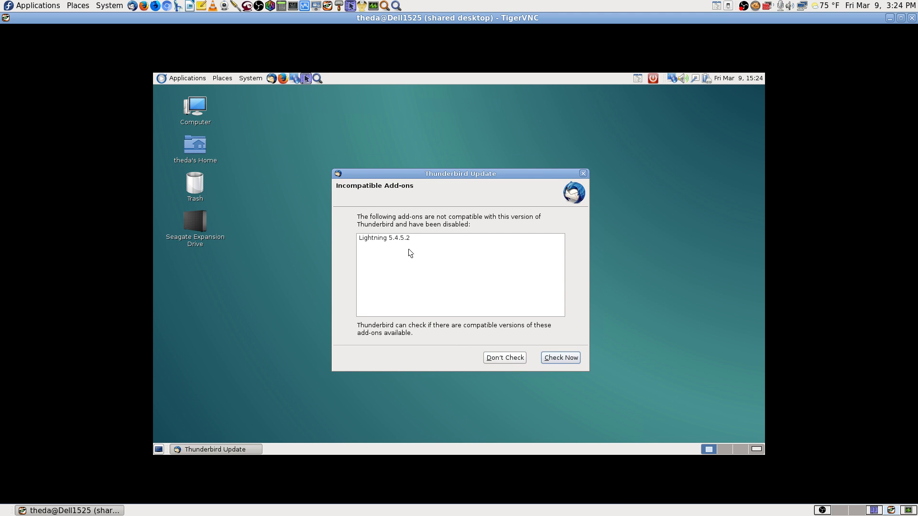
click(556, 358)
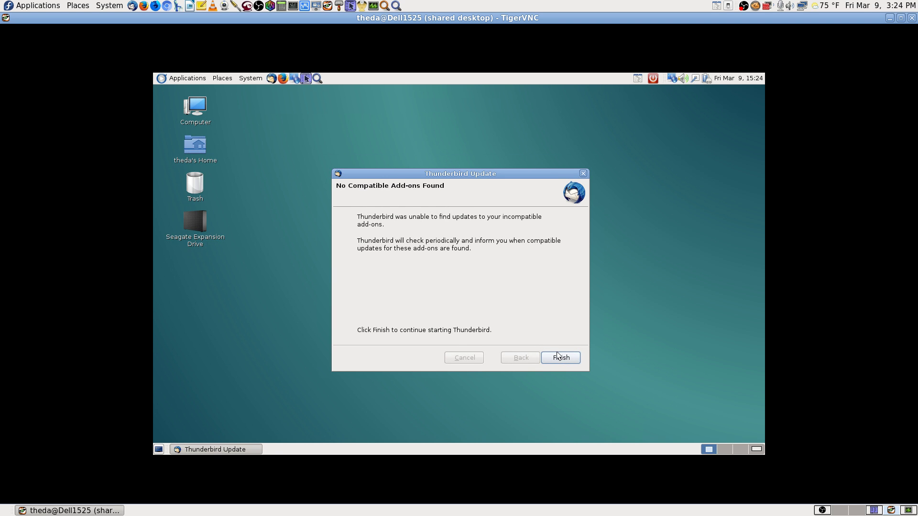
click(574, 363)
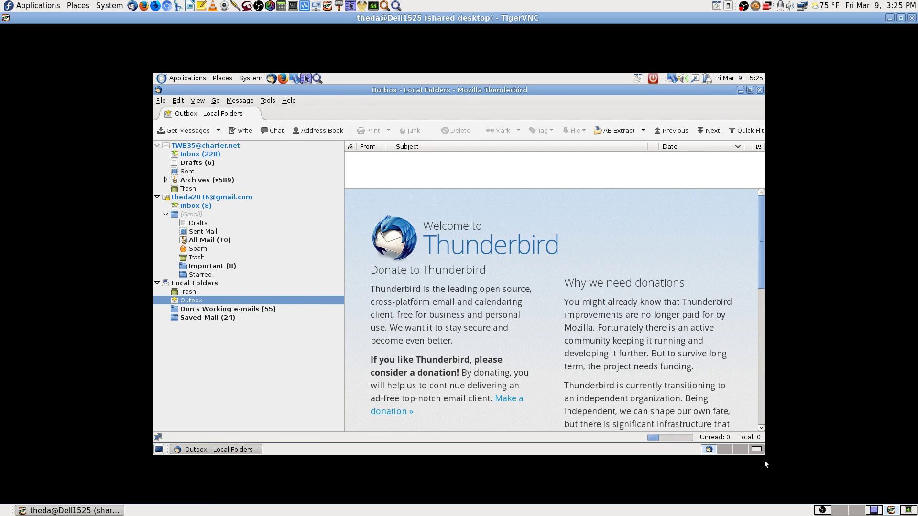
Step: Launch luckyBackup by searching 'lucky' in the Application Finder on an empty workspace
click(740, 449)
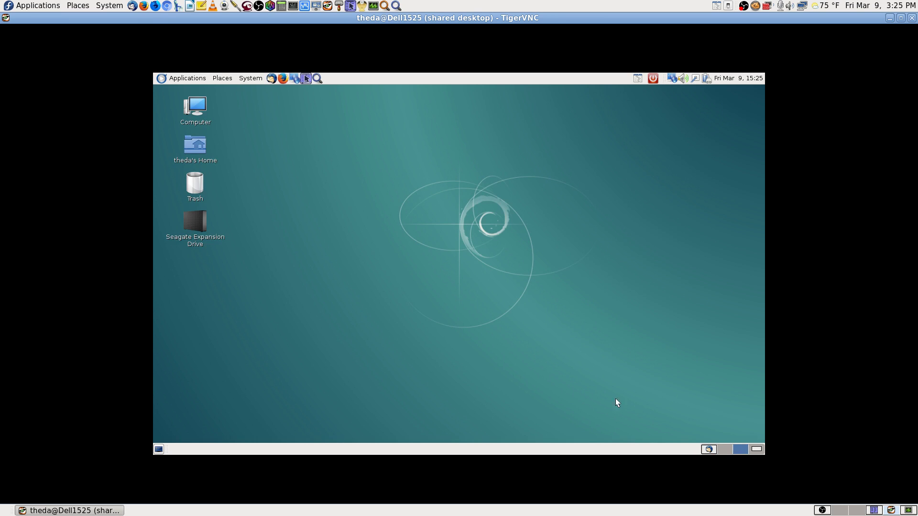
click(316, 78)
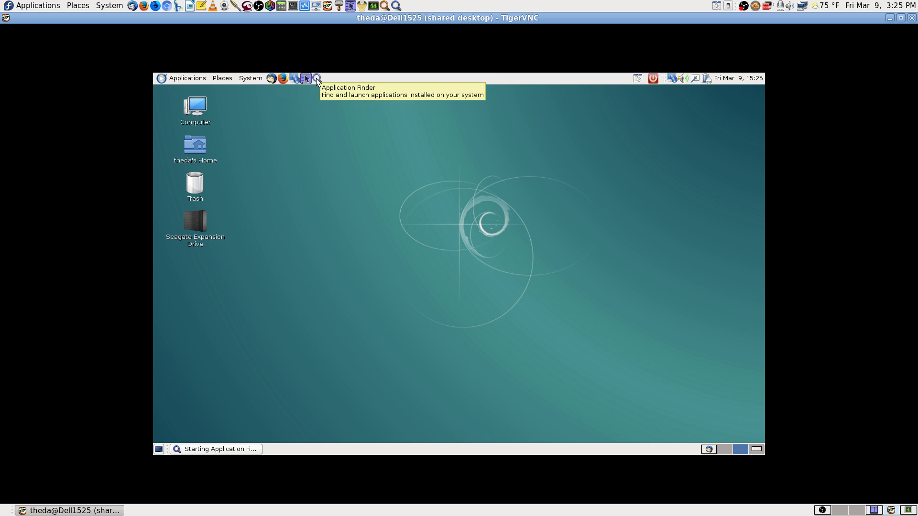
text(lucky)
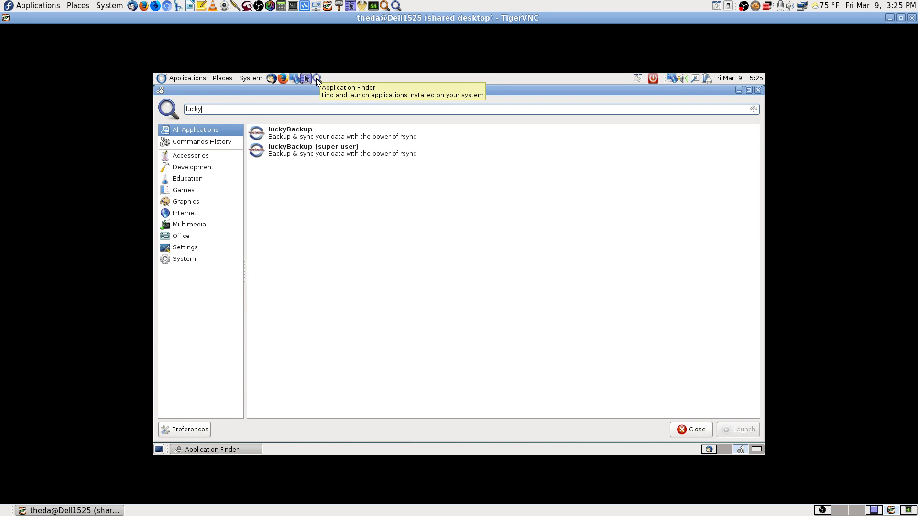
key(Down)
key(Return)
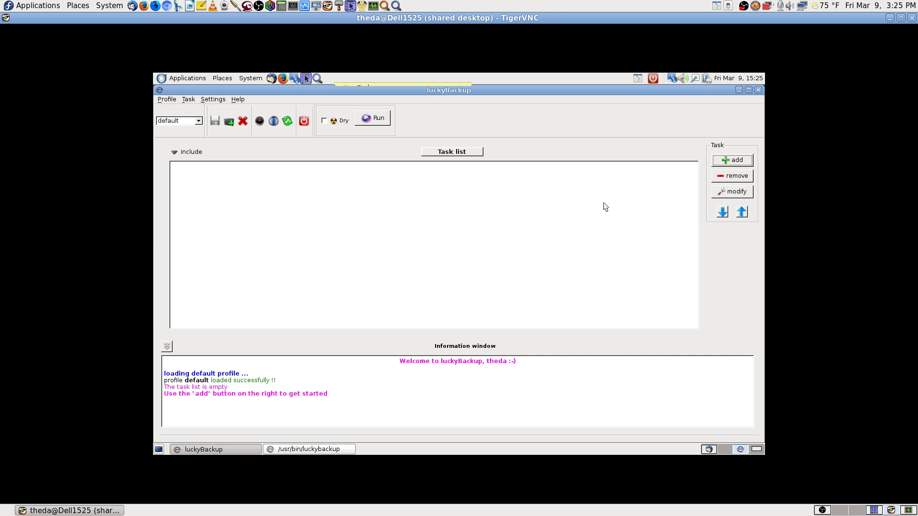
Step: Add a new task with advanced properties, tick 'Do NOT create extra directory', and widen the dialog
click(722, 161)
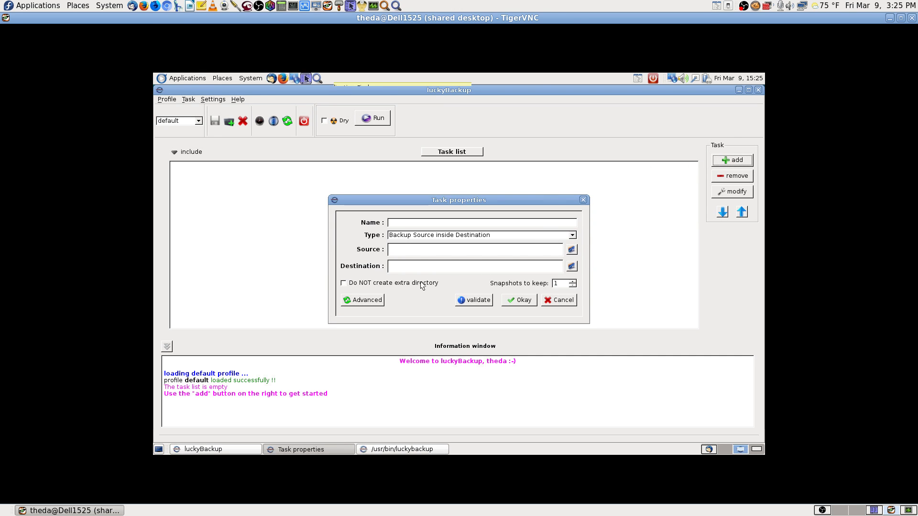
click(362, 300)
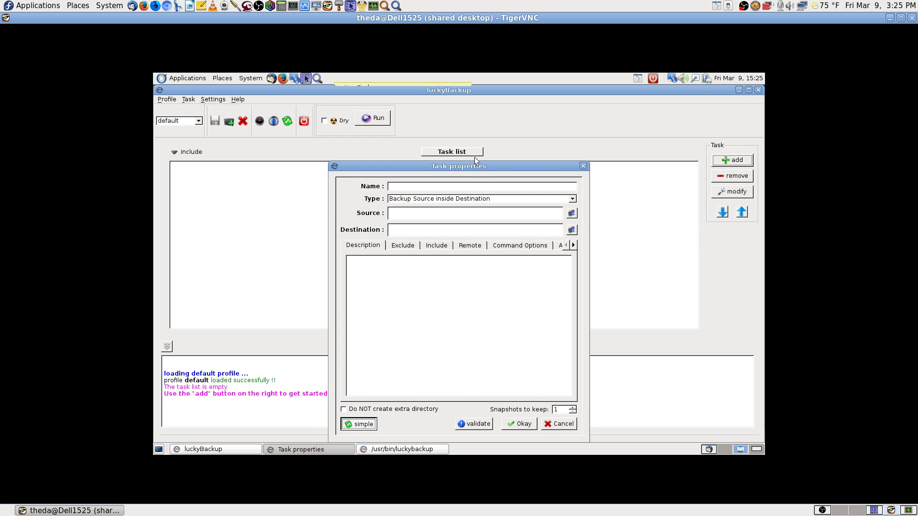
drag(475, 158, 466, 135)
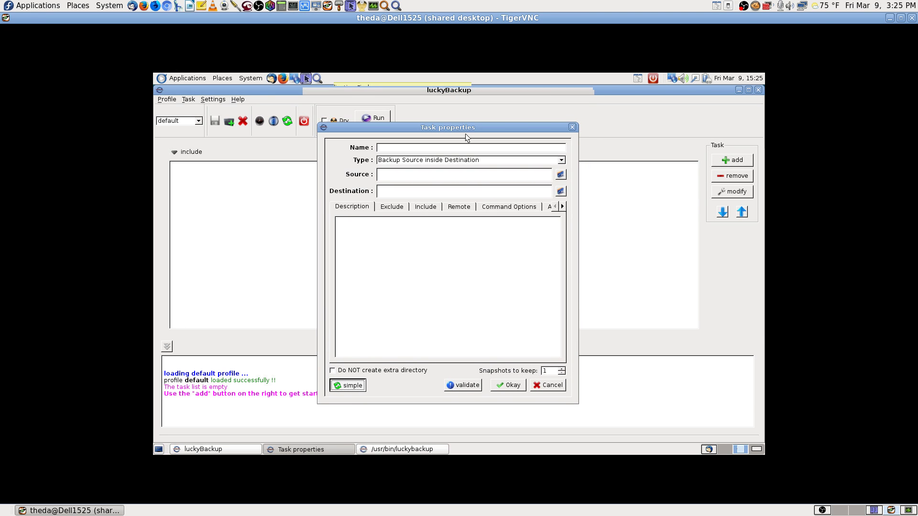
click(336, 378)
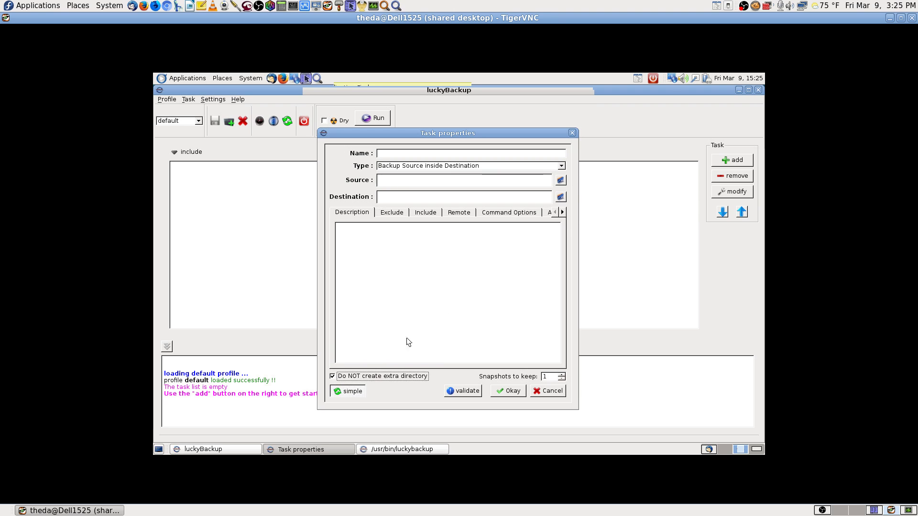
click(400, 215)
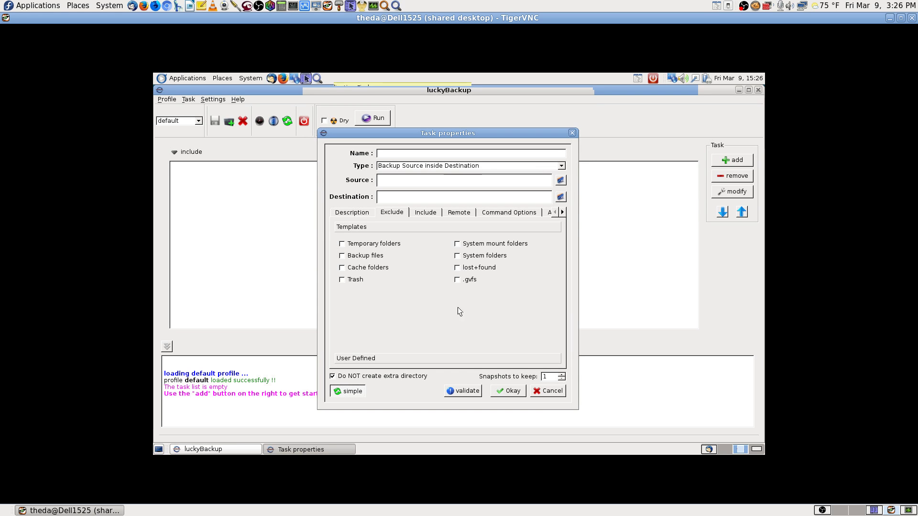
click(431, 215)
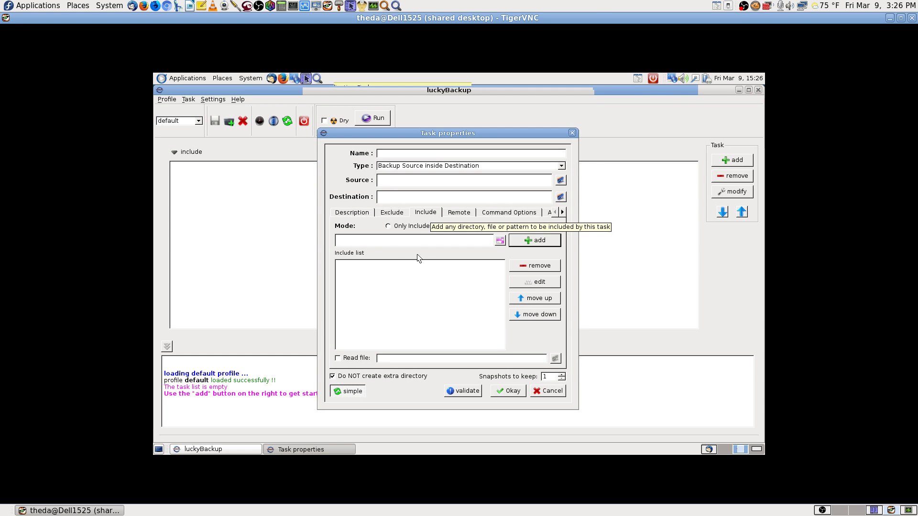
click(463, 215)
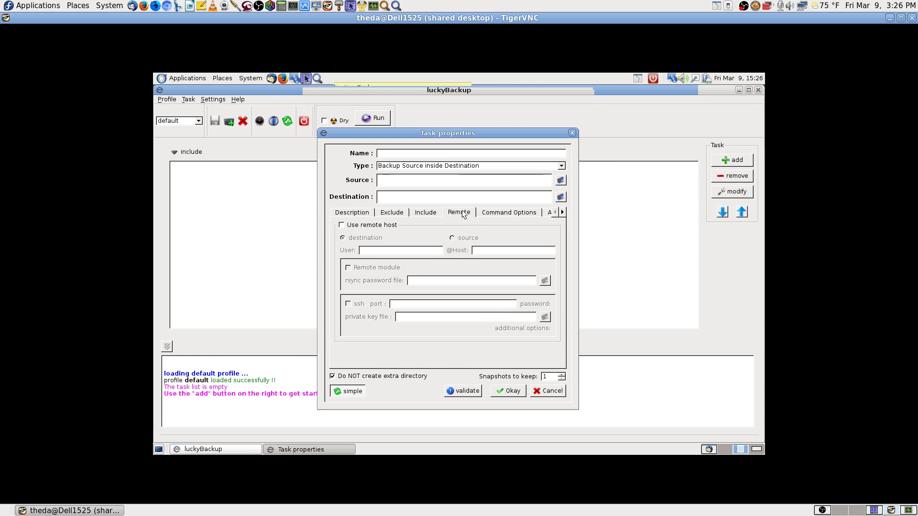
click(496, 213)
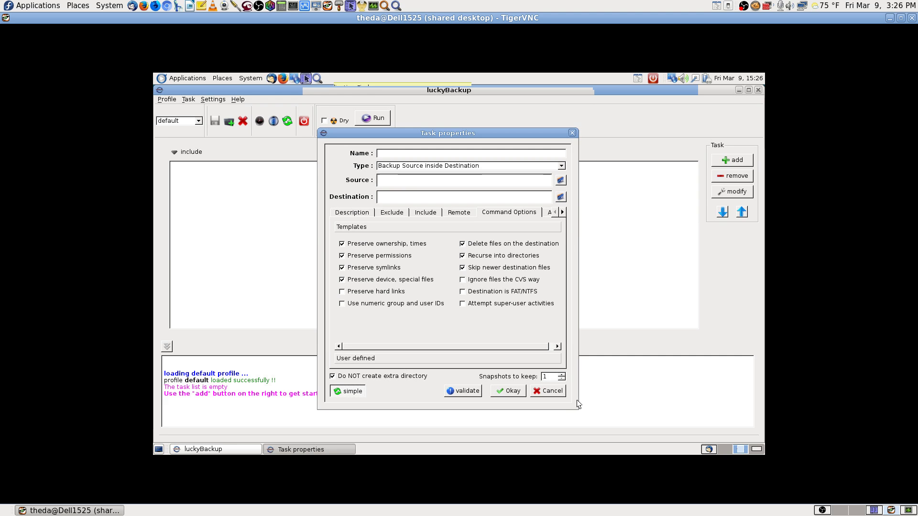
drag(578, 409, 618, 409)
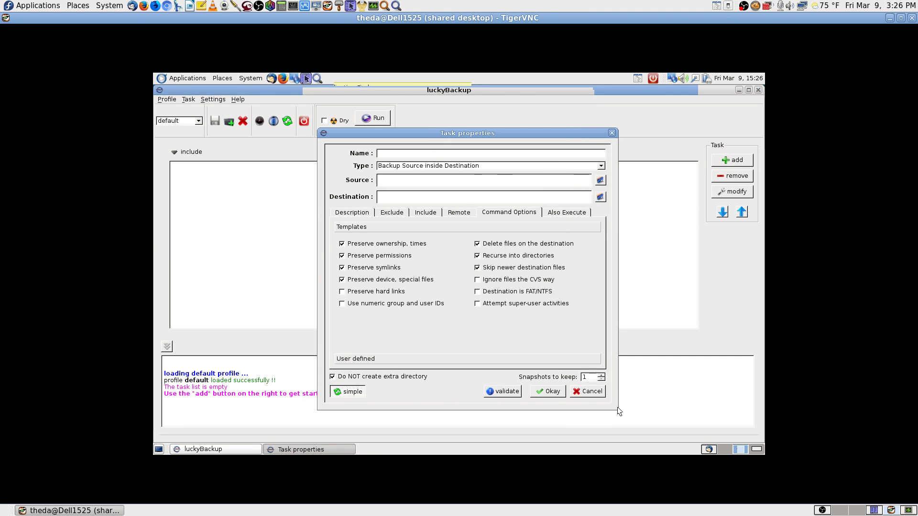
Step: Untick 'Delete files on the destination' and 'Preserve permissions'; tick 'Attempt super-user activities'
click(478, 244)
click(376, 258)
click(483, 304)
click(569, 213)
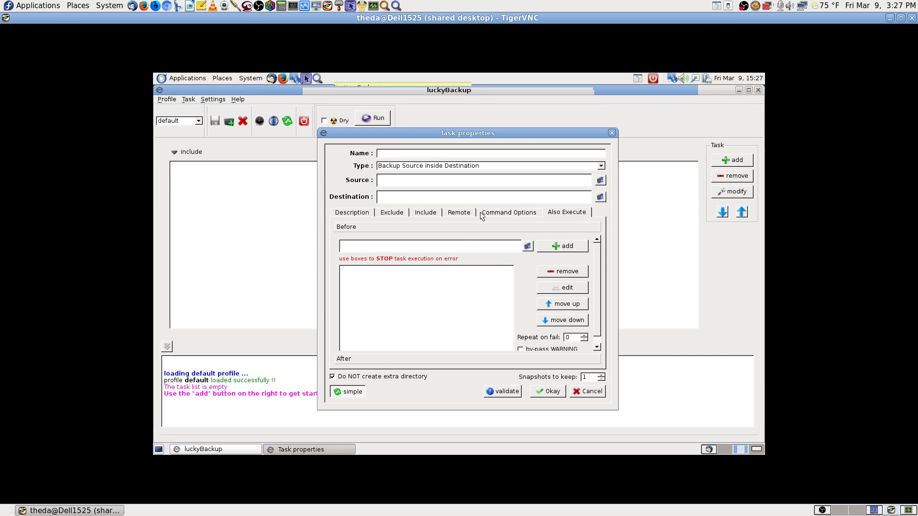
Step: Switch the task's include mode to Only Include, dismissing the source-not-defined warning
click(462, 216)
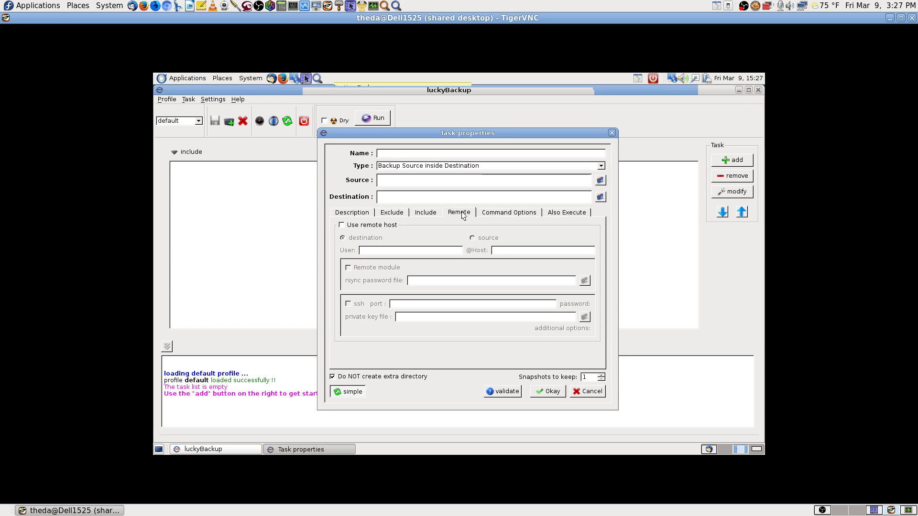
click(427, 213)
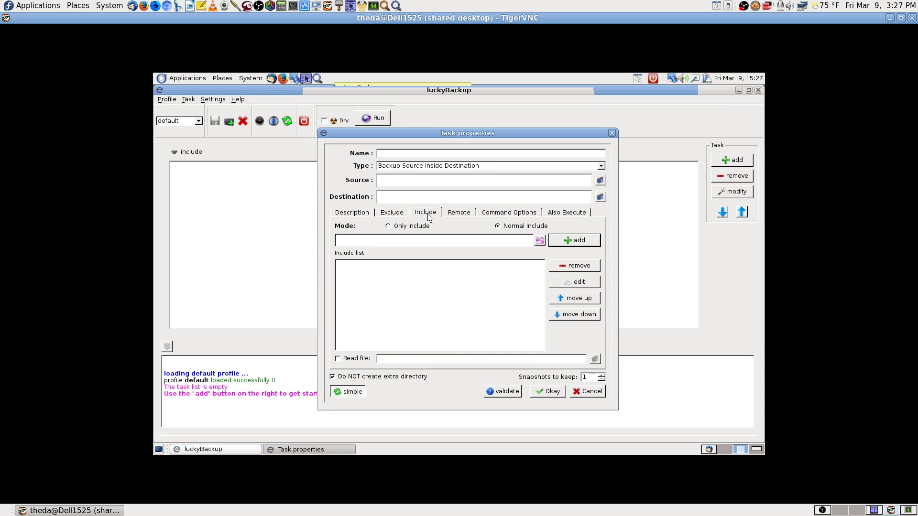
click(390, 226)
click(540, 242)
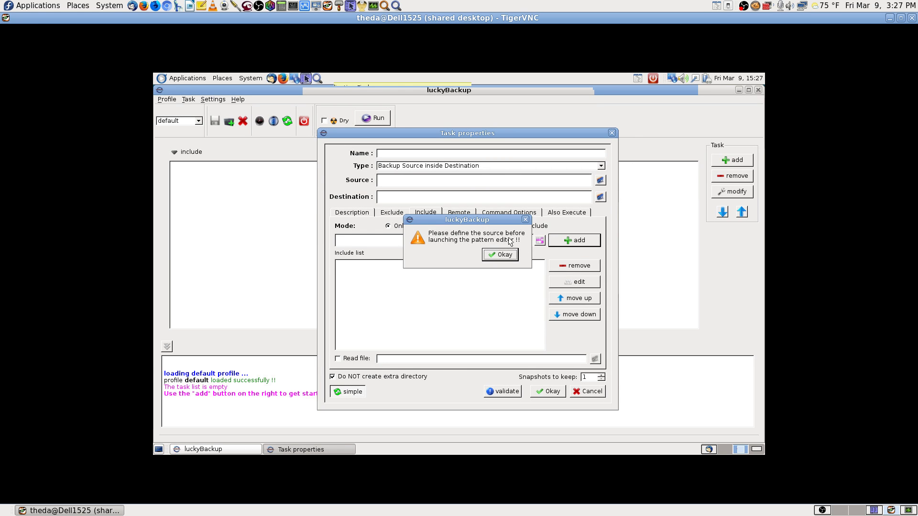
click(511, 255)
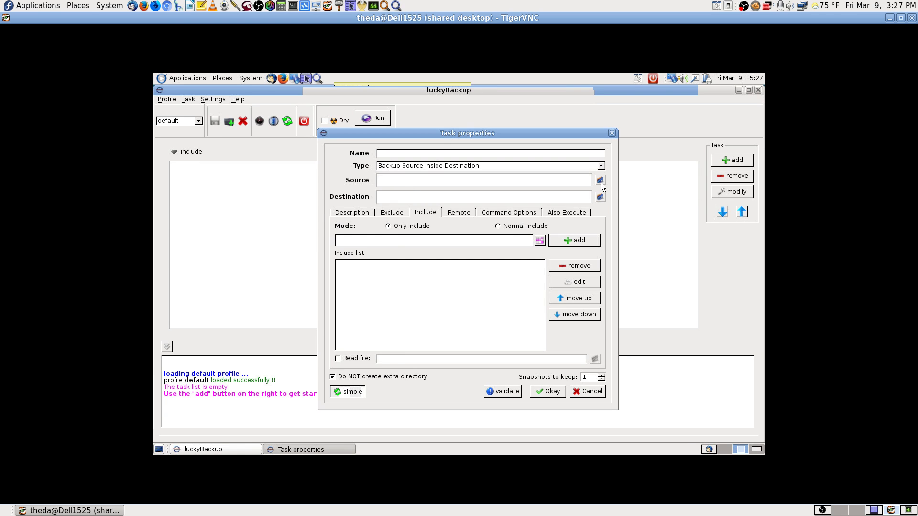
Step: Choose the user's folder in the HotRodPC backup on the Seagate Expansion Drive as source
click(601, 181)
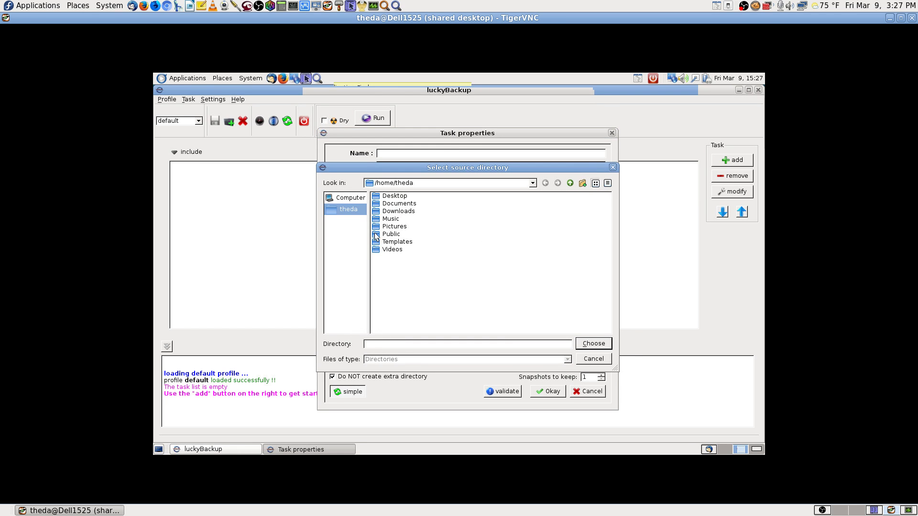
click(351, 200)
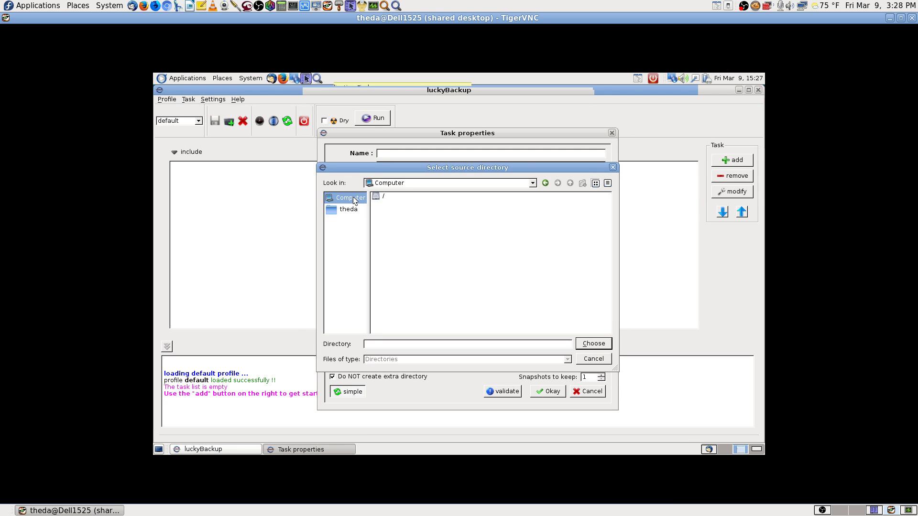
double_click(377, 196)
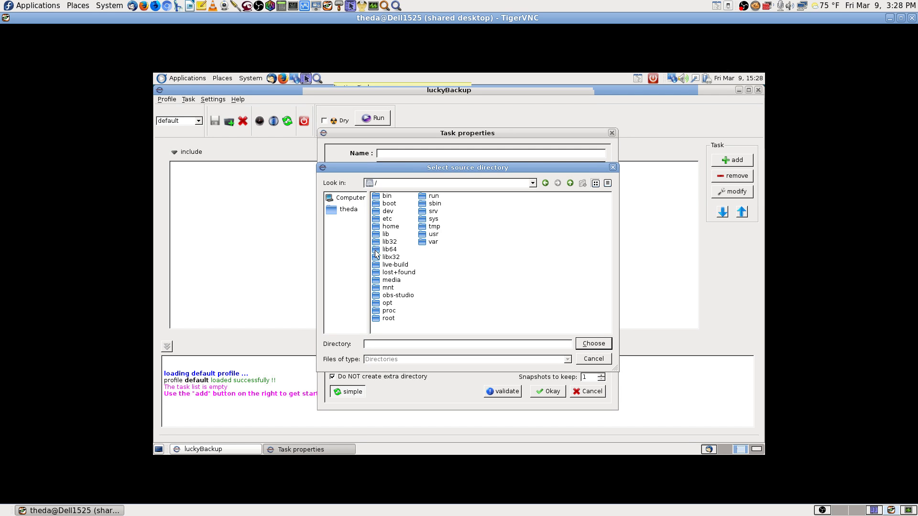
double_click(390, 281)
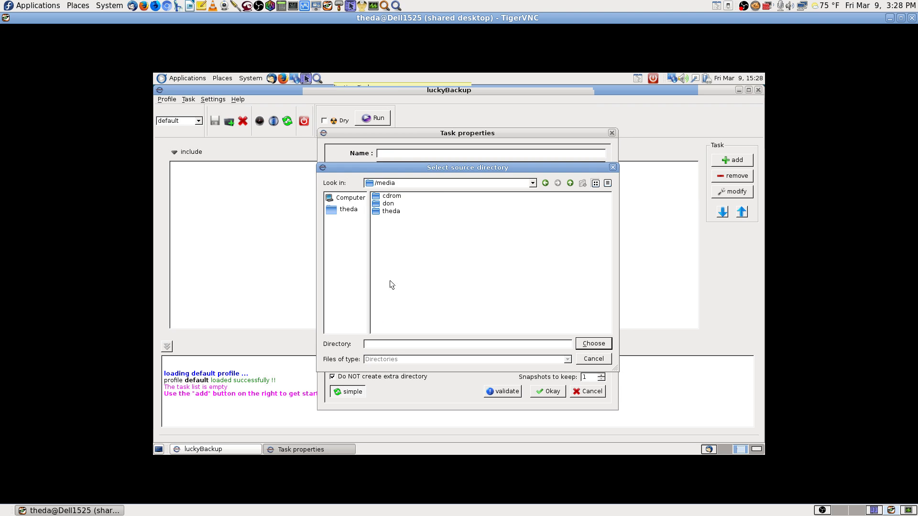
double_click(390, 212)
double_click(425, 196)
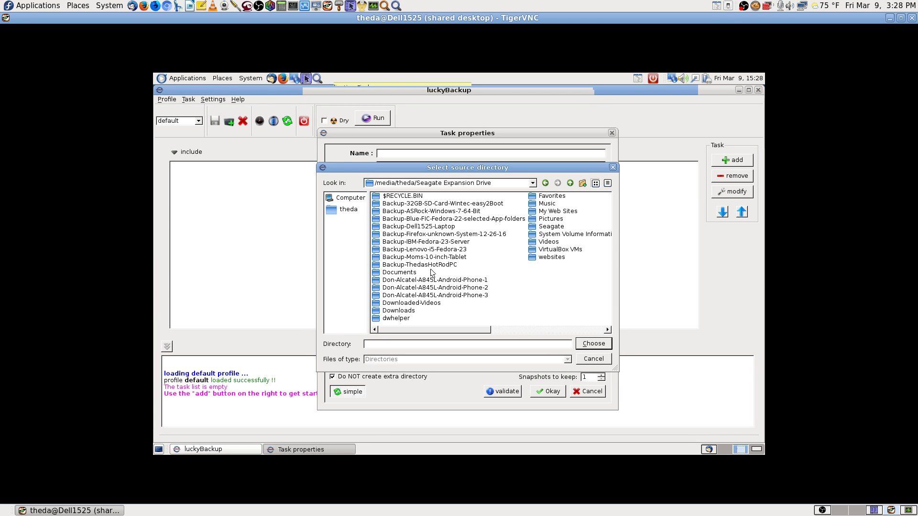
click(421, 264)
double_click(421, 264)
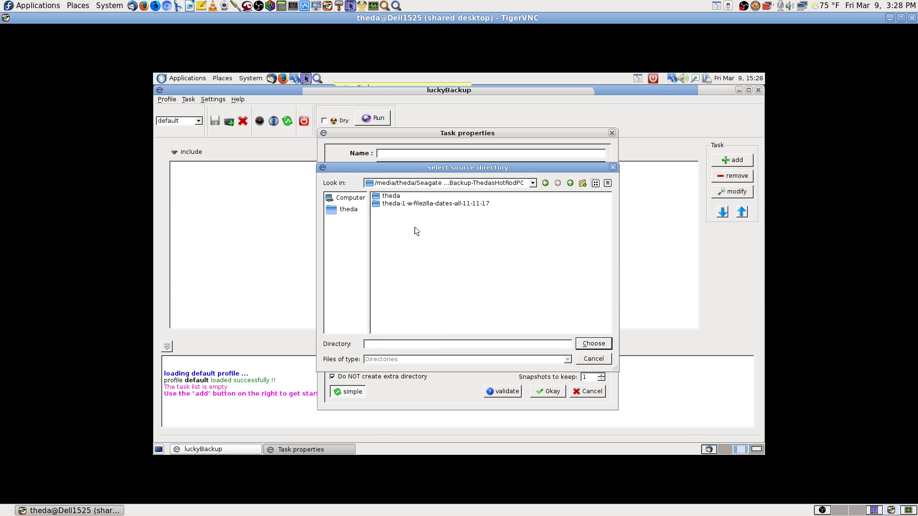
double_click(391, 197)
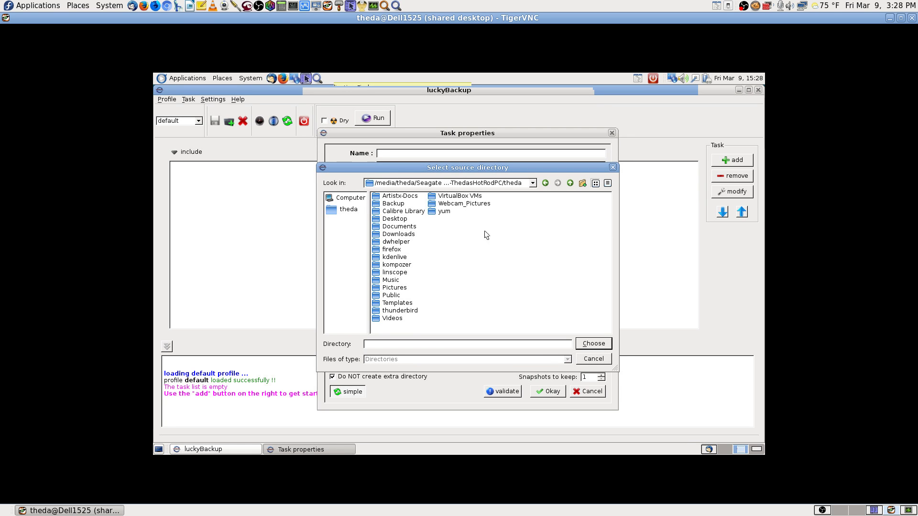
click(606, 345)
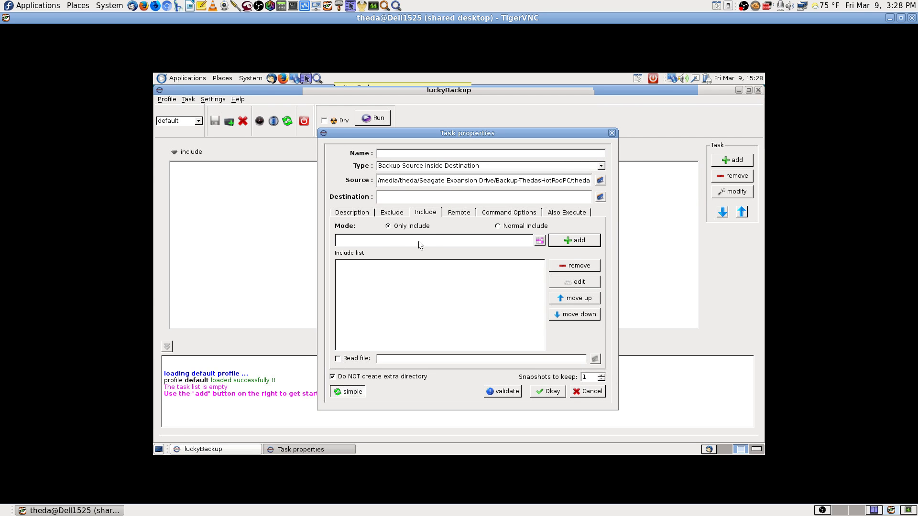
Step: Start a directory-contents include pattern and pick the backup's Documents folder
click(568, 241)
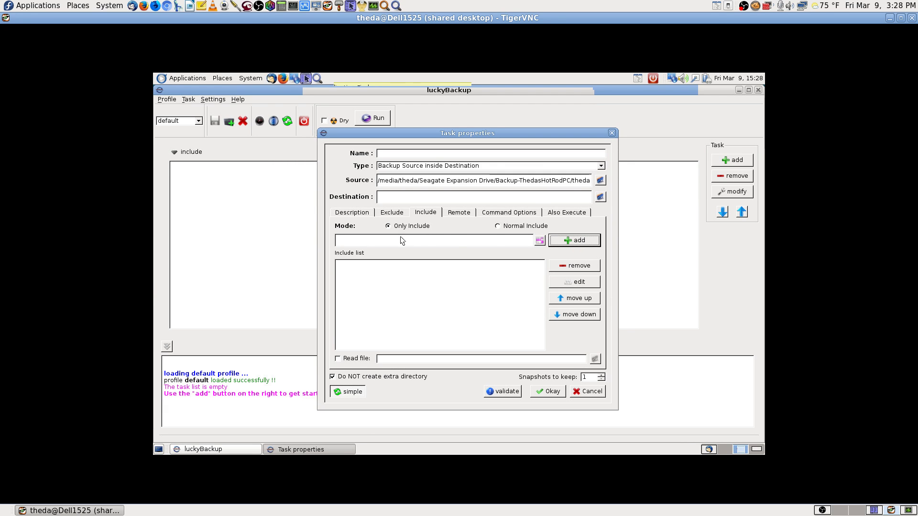
click(540, 241)
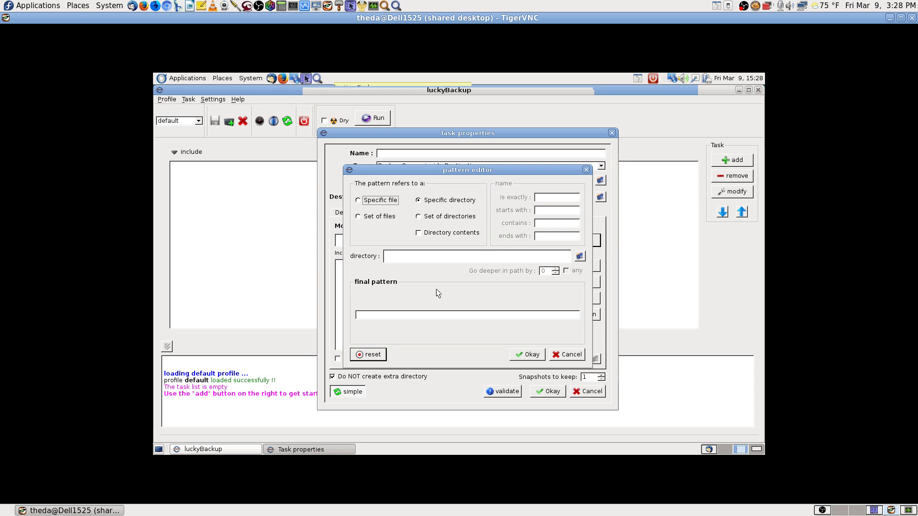
click(420, 234)
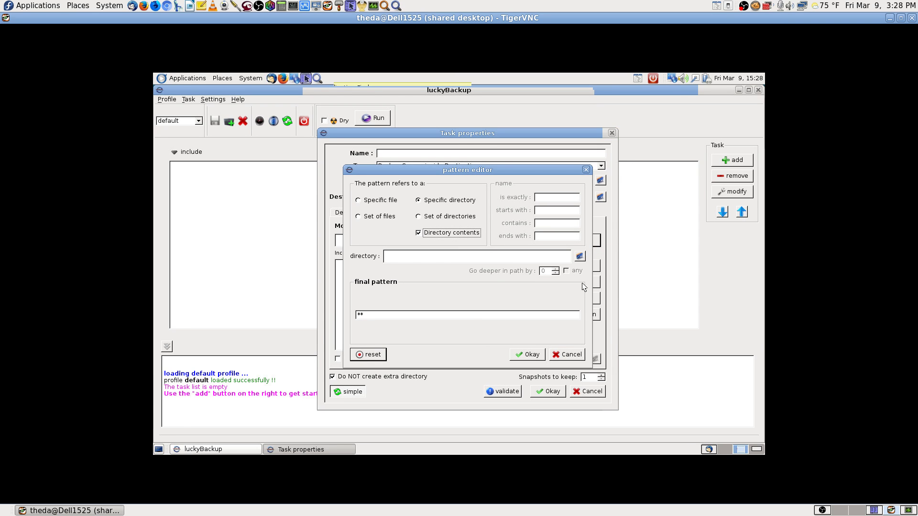
click(580, 256)
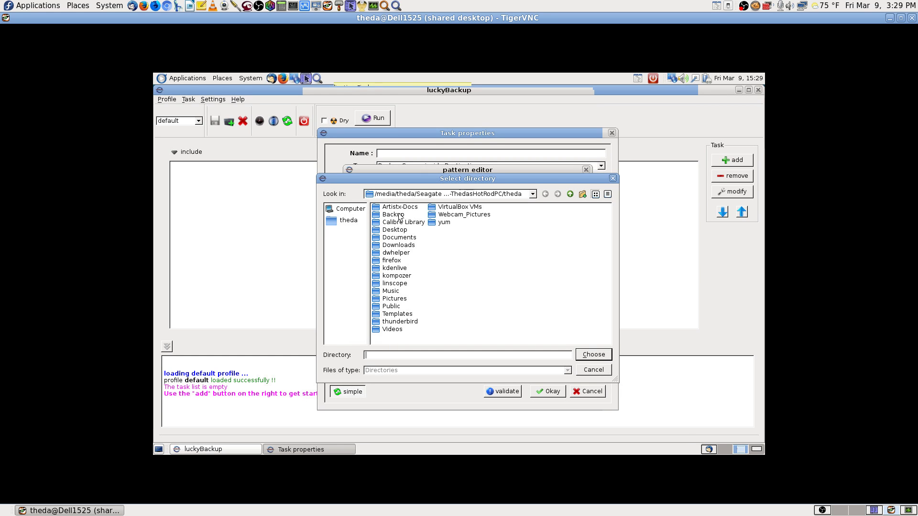
click(397, 238)
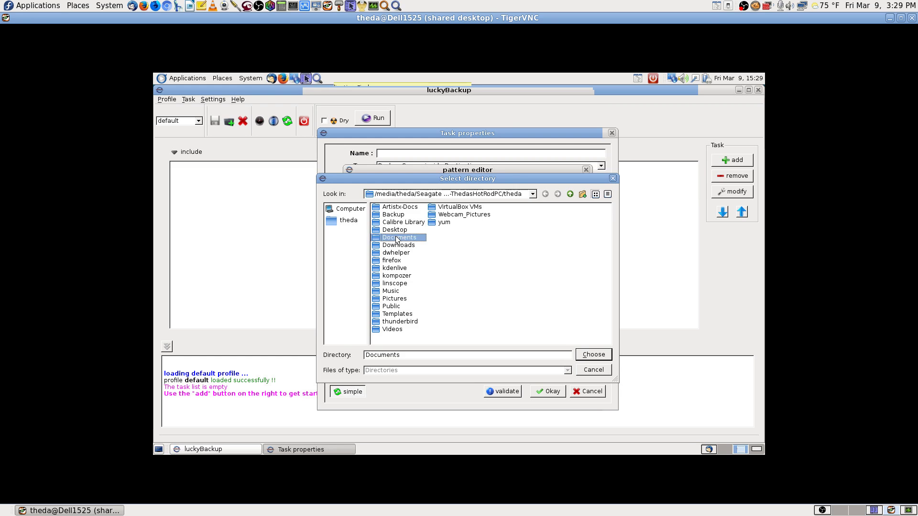
Step: Confirm Documents and add /Documents/** to the restore task's include list
click(726, 449)
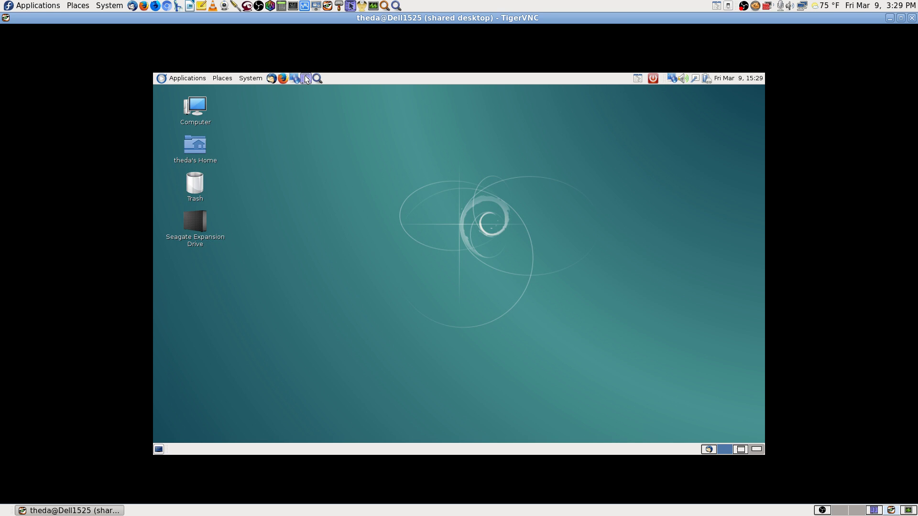
click(306, 79)
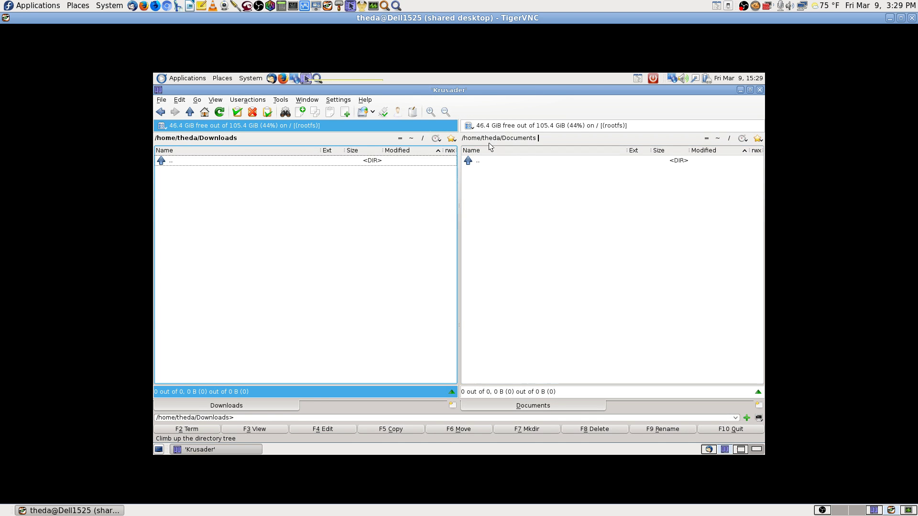
click(760, 91)
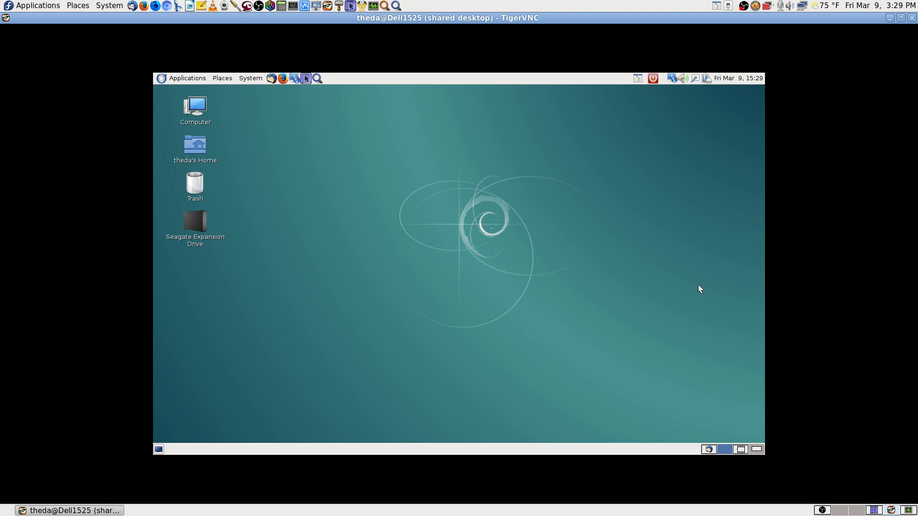
click(742, 449)
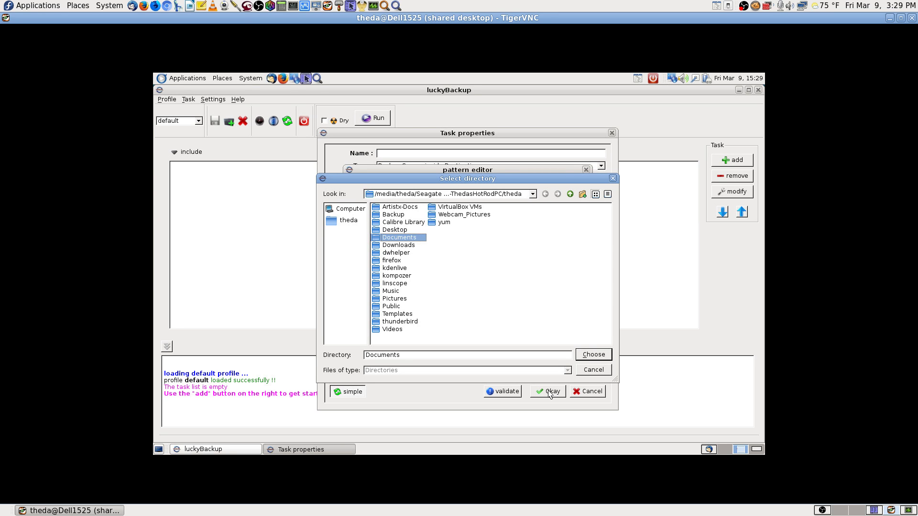
click(593, 355)
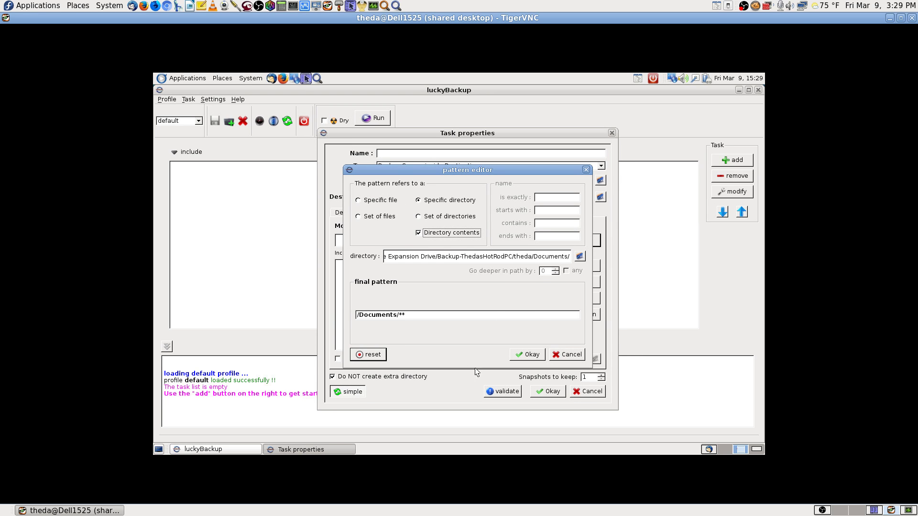
click(534, 359)
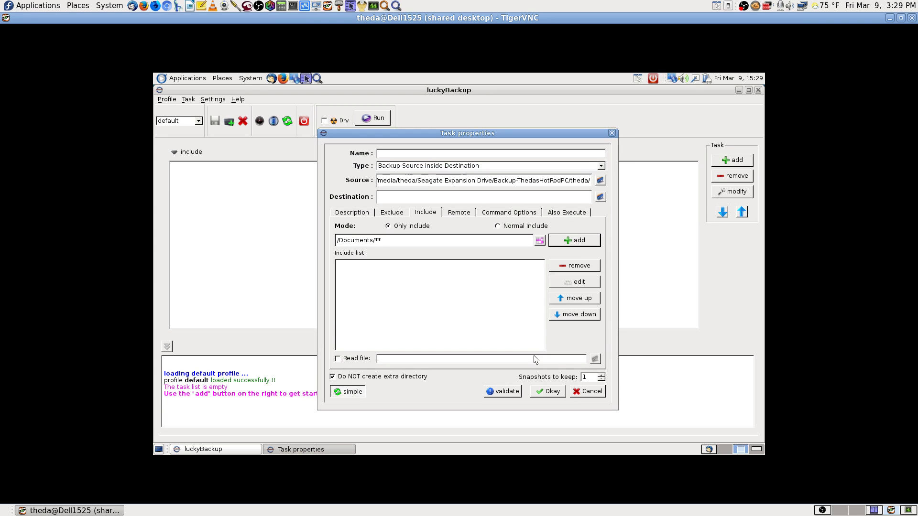
click(580, 245)
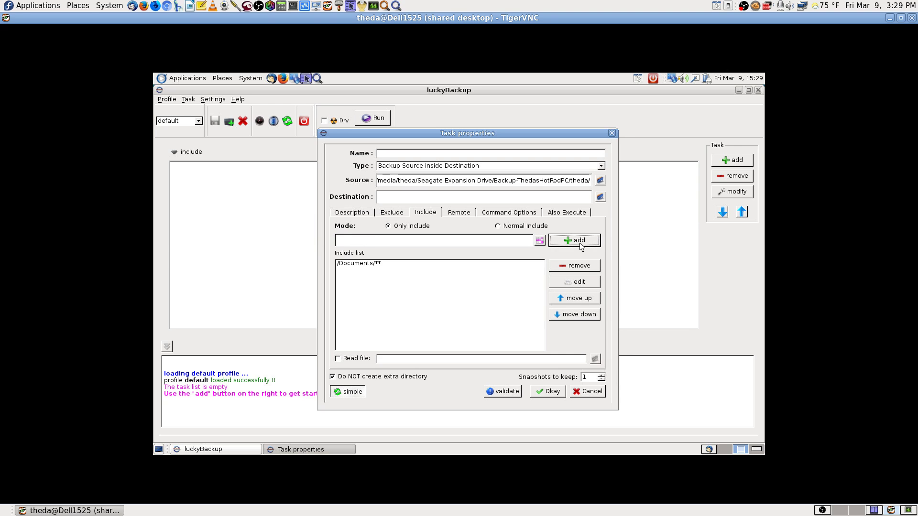
click(540, 241)
Step: Browse past Downloads and kdenlive, choose Music, and add /Music/** to the include list
click(439, 233)
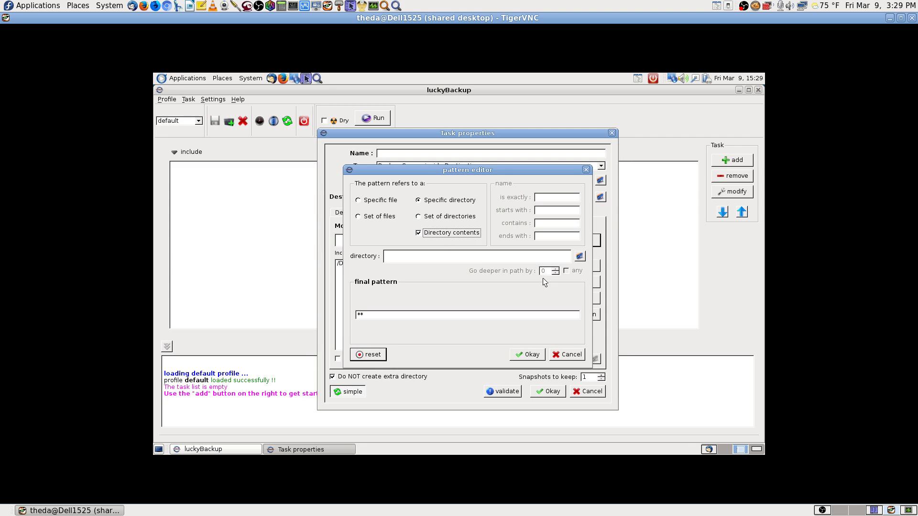
click(580, 256)
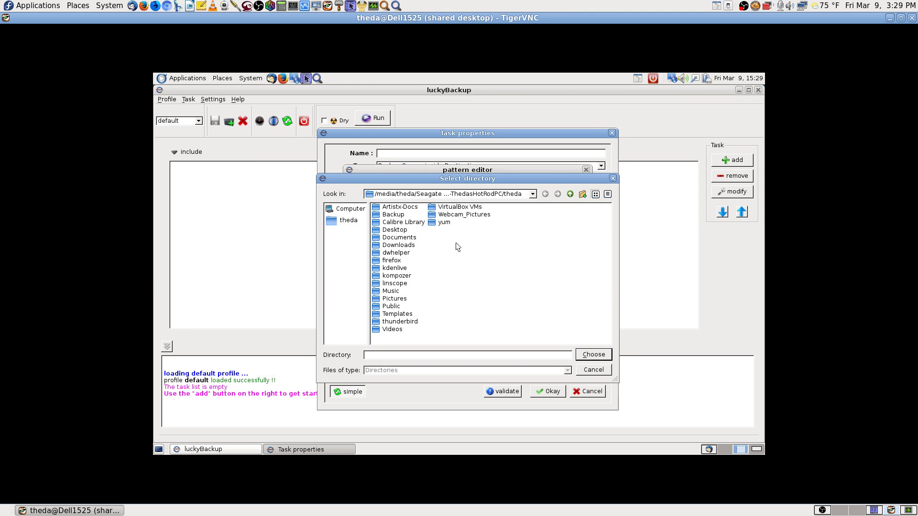
click(399, 245)
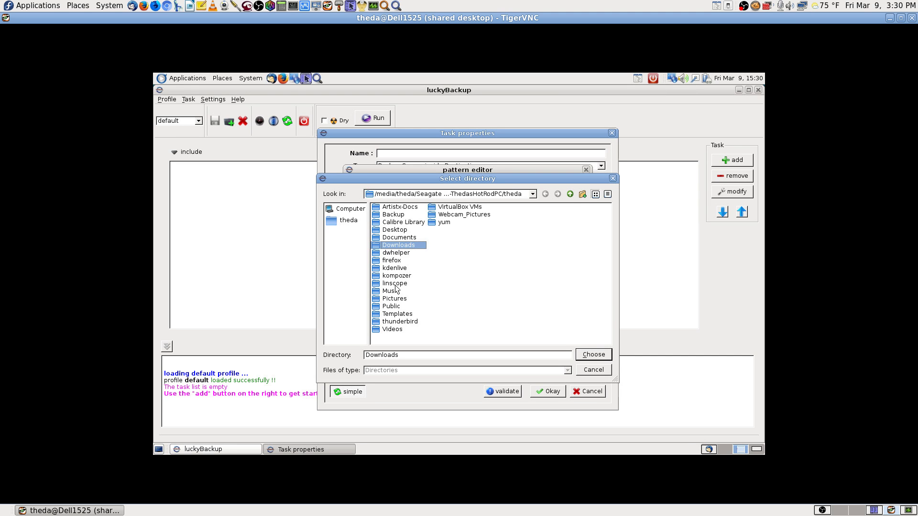
click(393, 269)
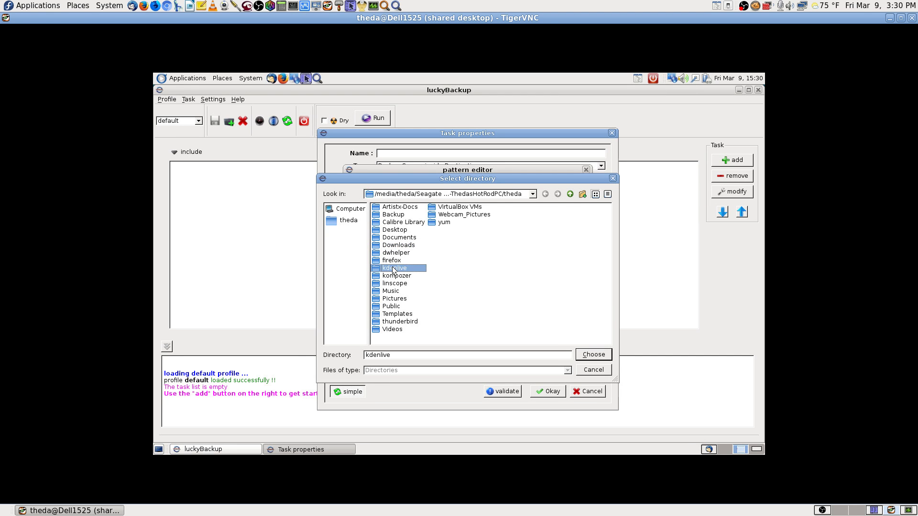
click(392, 293)
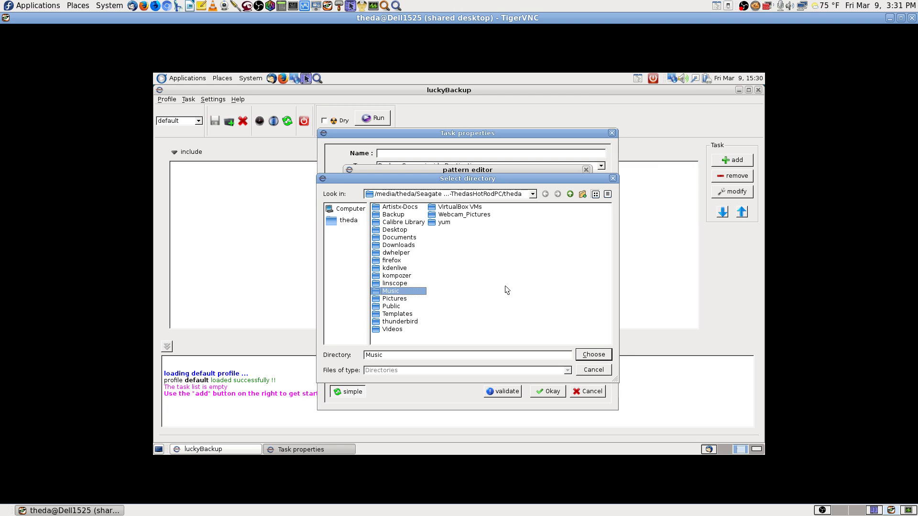
click(597, 357)
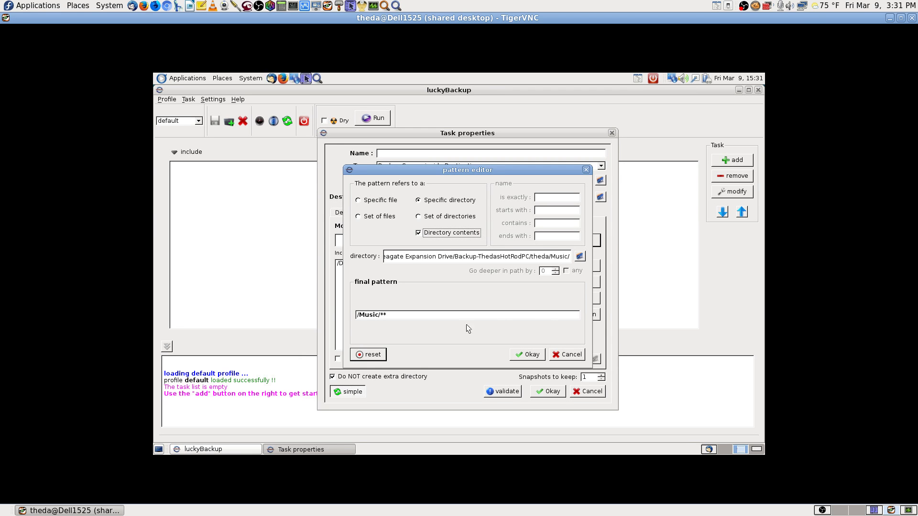
click(534, 356)
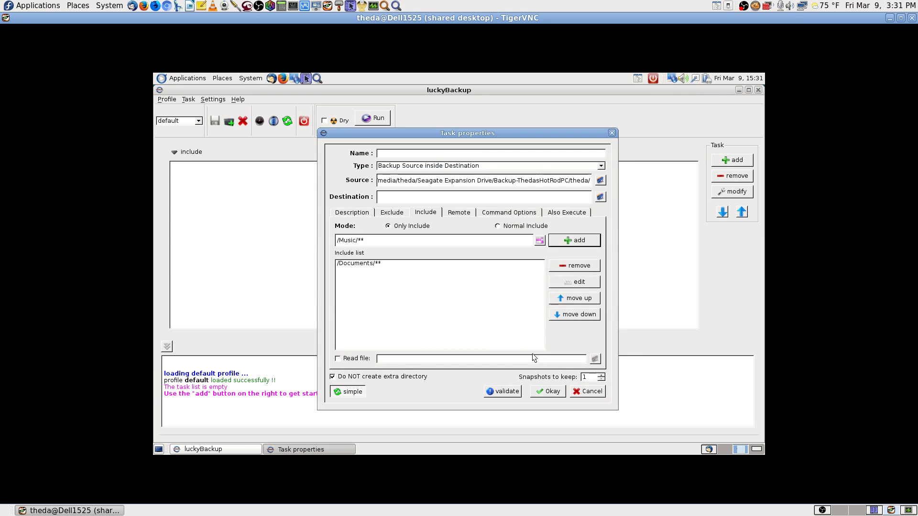
click(567, 240)
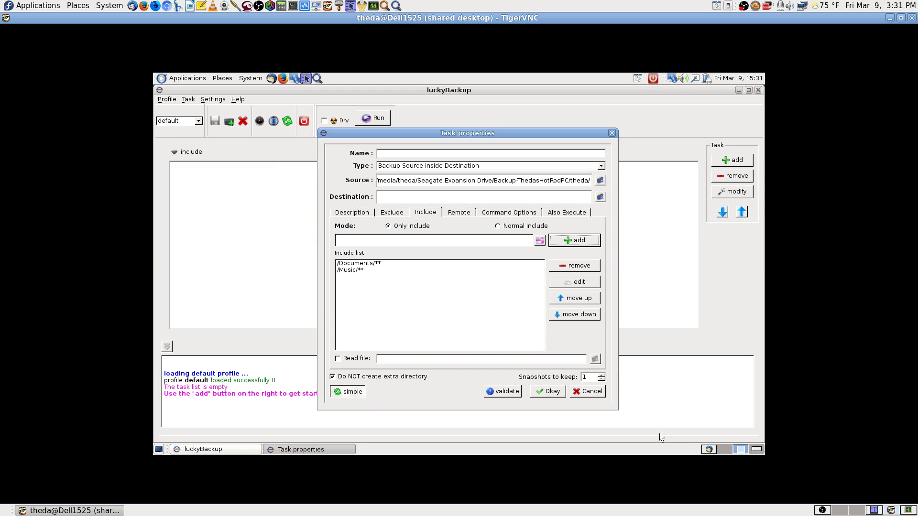
Step: Launch Krusader and close the Thunderbird window
click(725, 450)
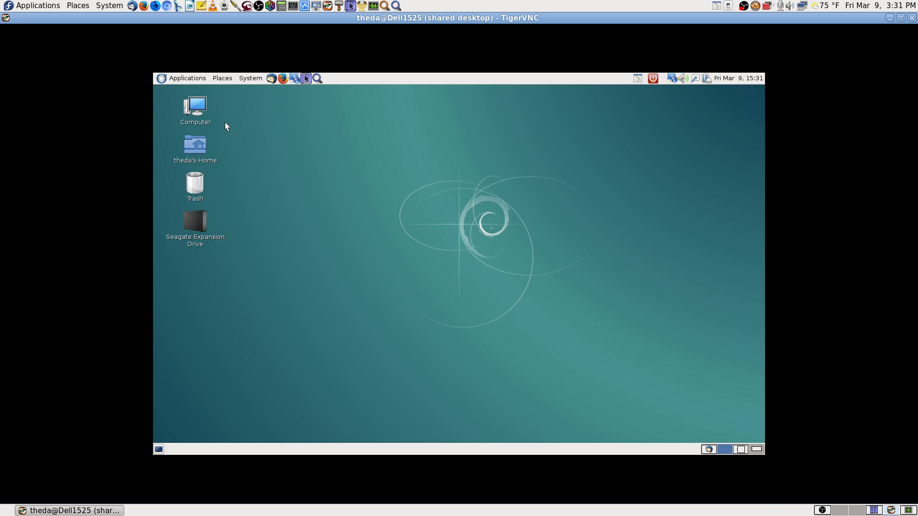
click(306, 78)
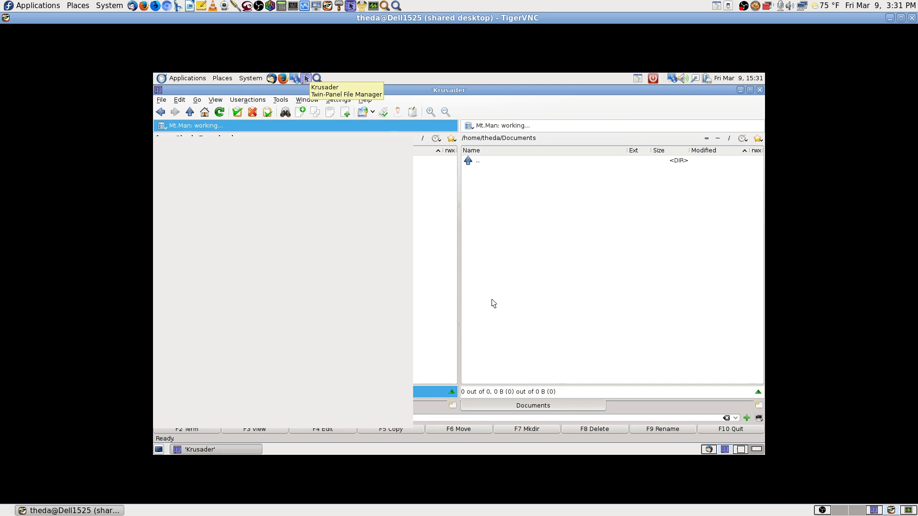
click(709, 450)
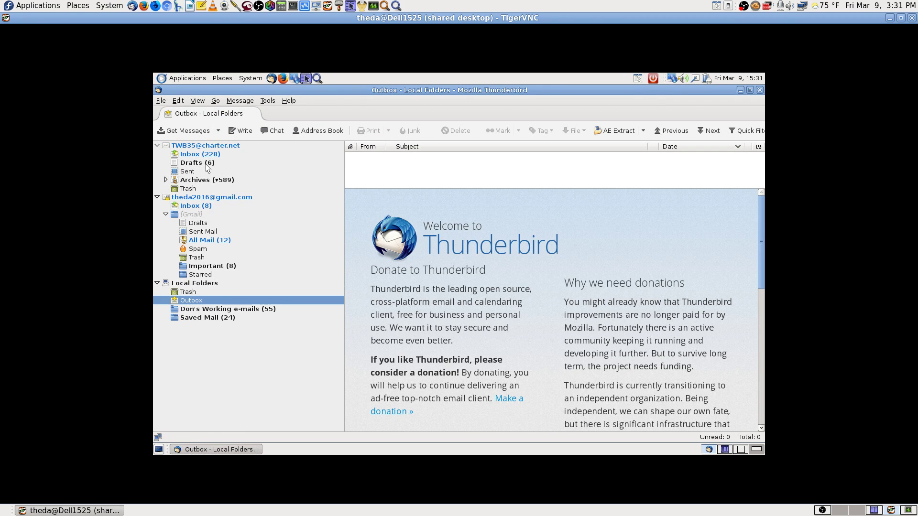
click(759, 90)
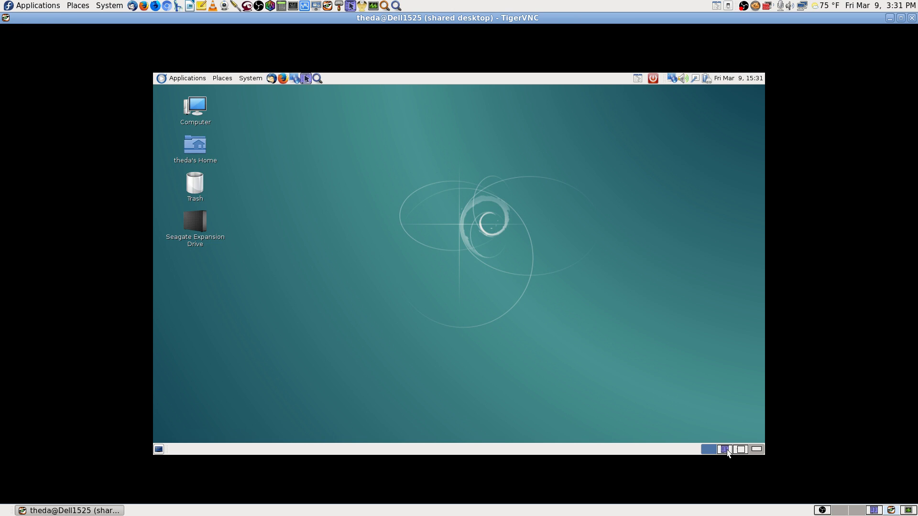
click(727, 451)
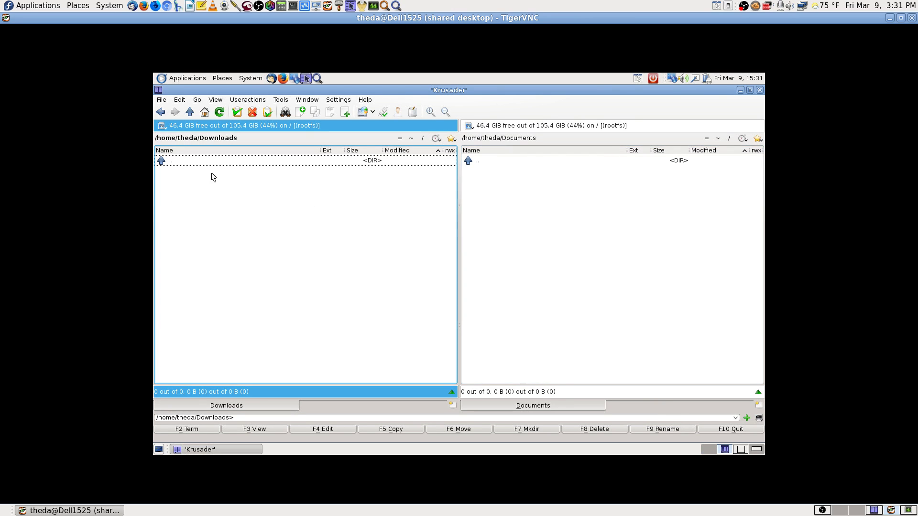
Step: Show the Seagate Expansion Drive's Backup-ThedasHotRodPC/theda folder in the left panel
click(161, 126)
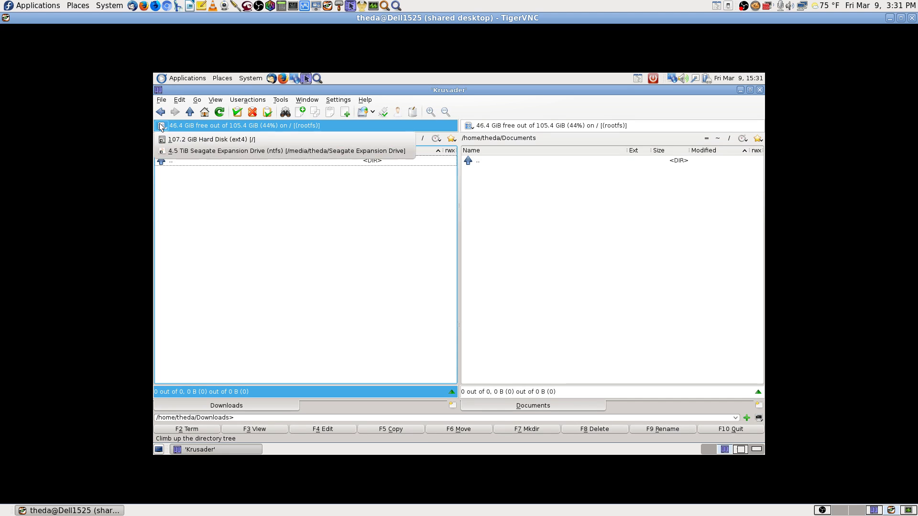
click(167, 151)
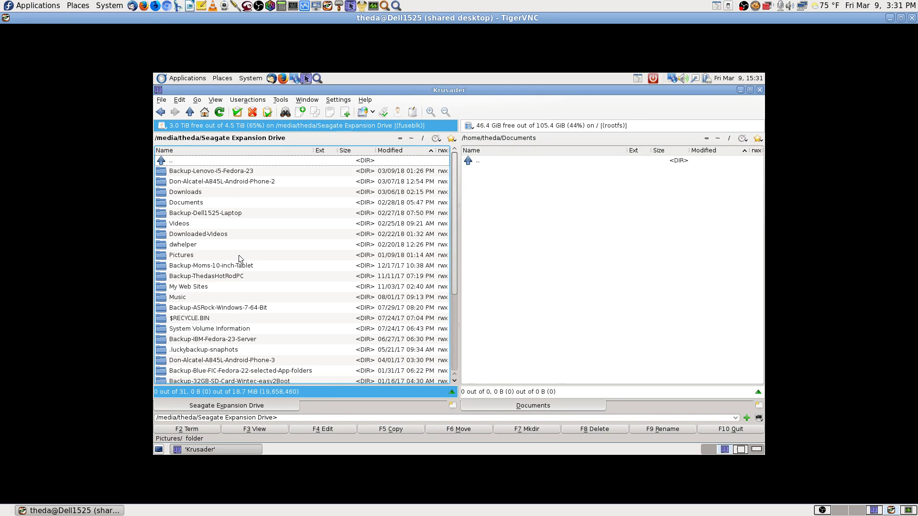
text(back)
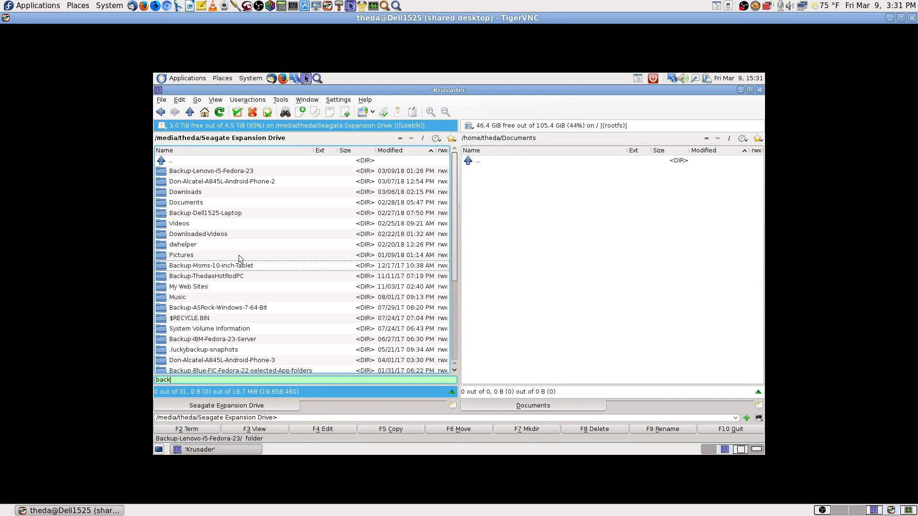
key(Down)
key(Return)
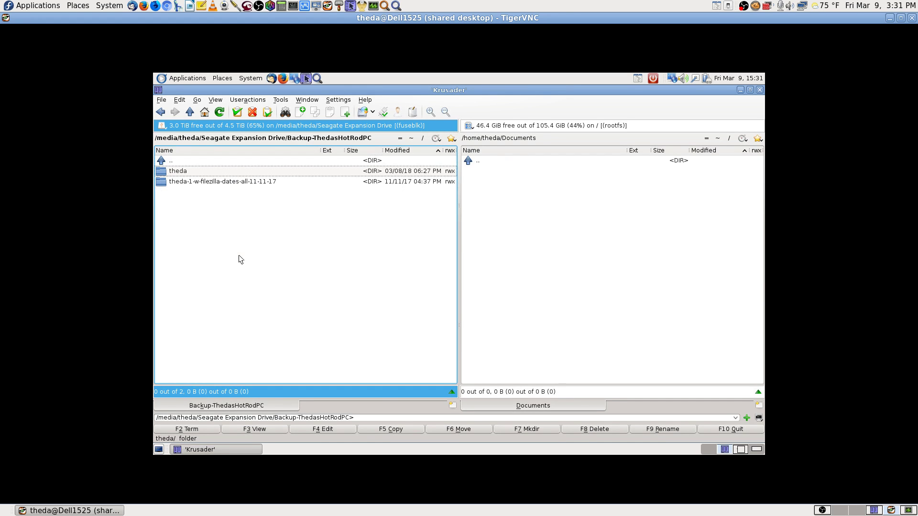
key(Return)
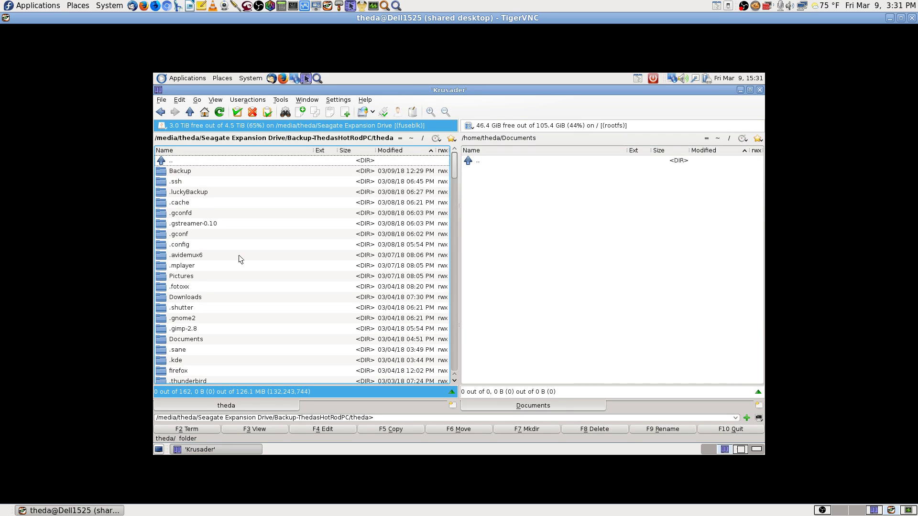
Step: Sort the left panel by name and look through the backup's Downloads folder, then return to theda
click(235, 152)
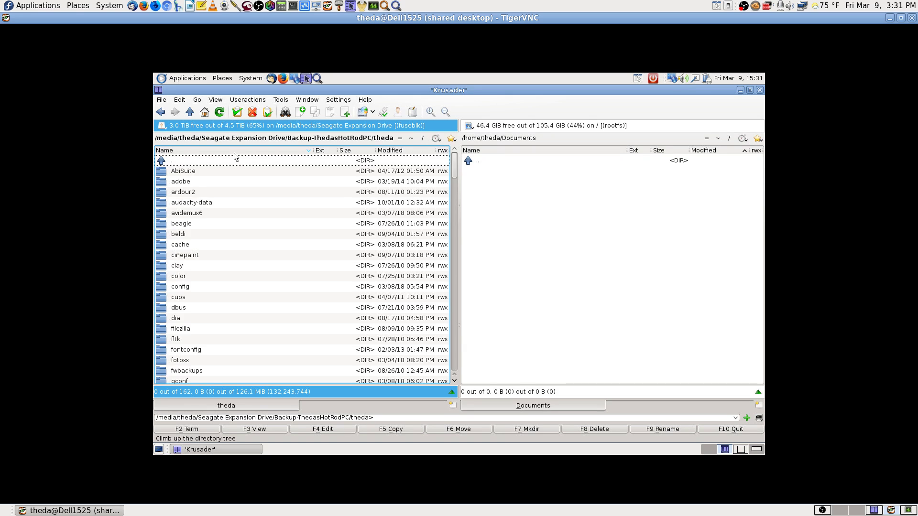
text(doc)
key(Down)
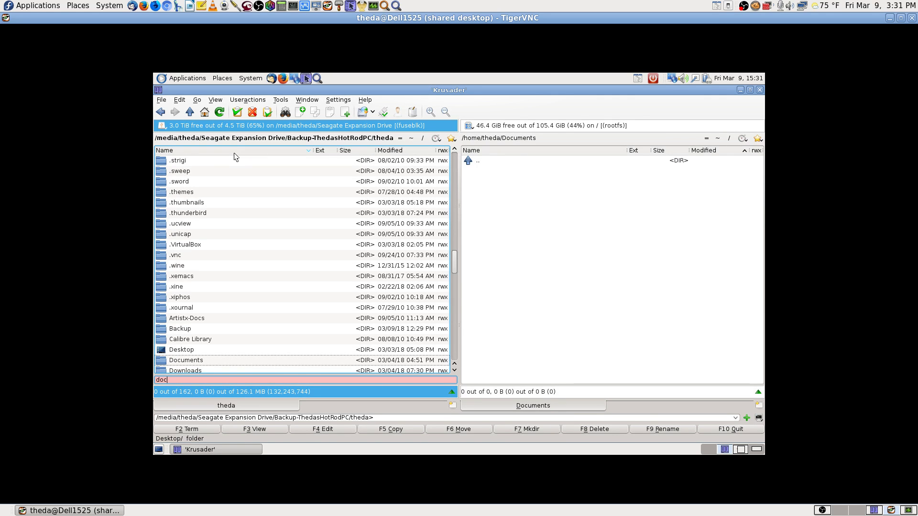
key(BackSpace)
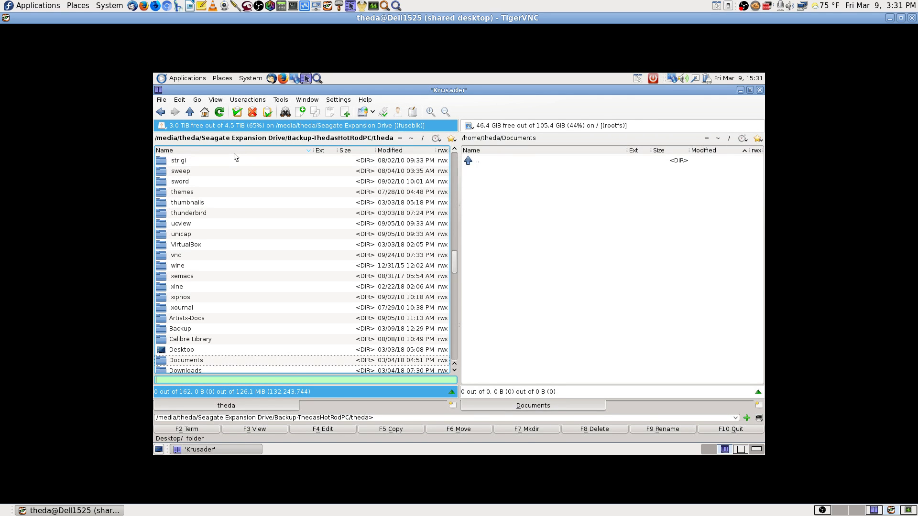
key(Down)
key(Return)
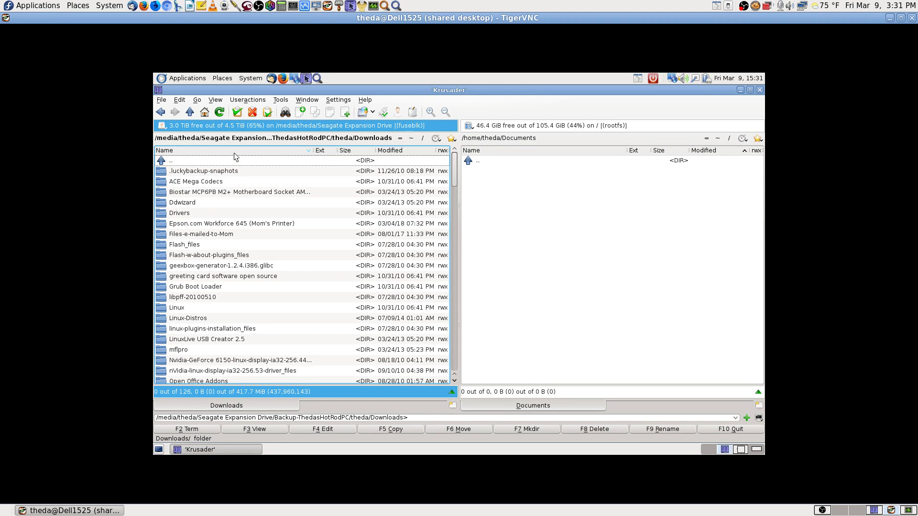
scroll(331, 271, down, 1)
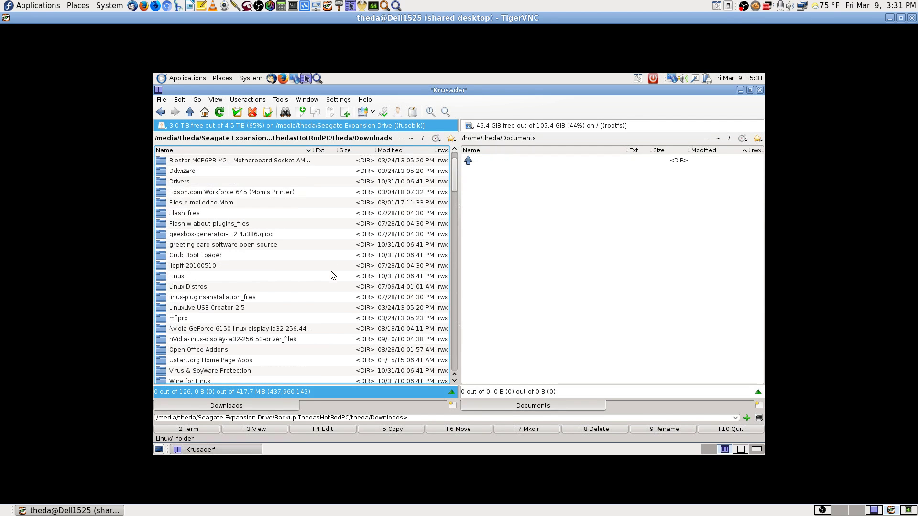
scroll(334, 276, down, 4)
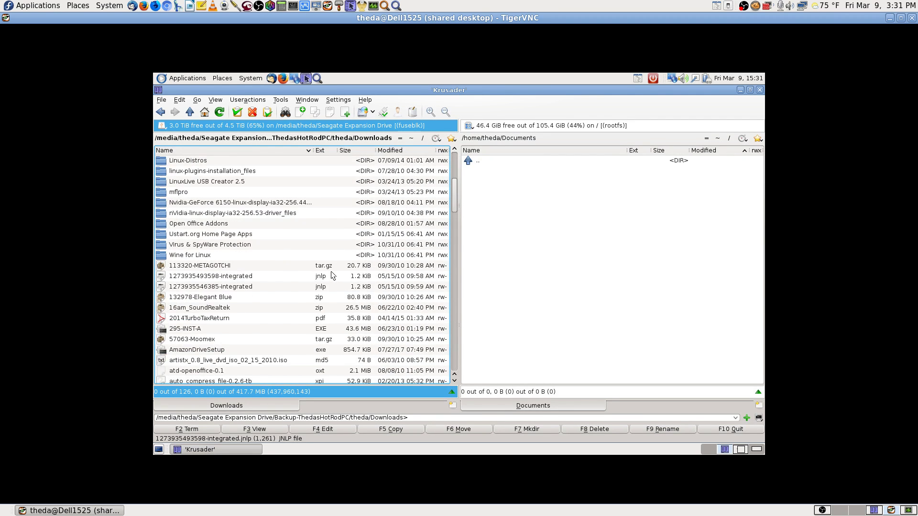
scroll(334, 276, down, 4)
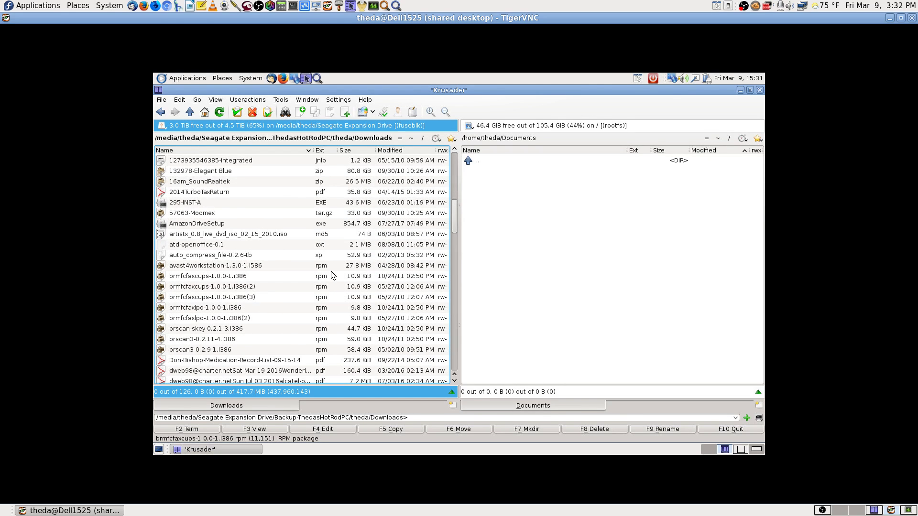
scroll(334, 276, down, 2)
scroll(333, 275, up, 10)
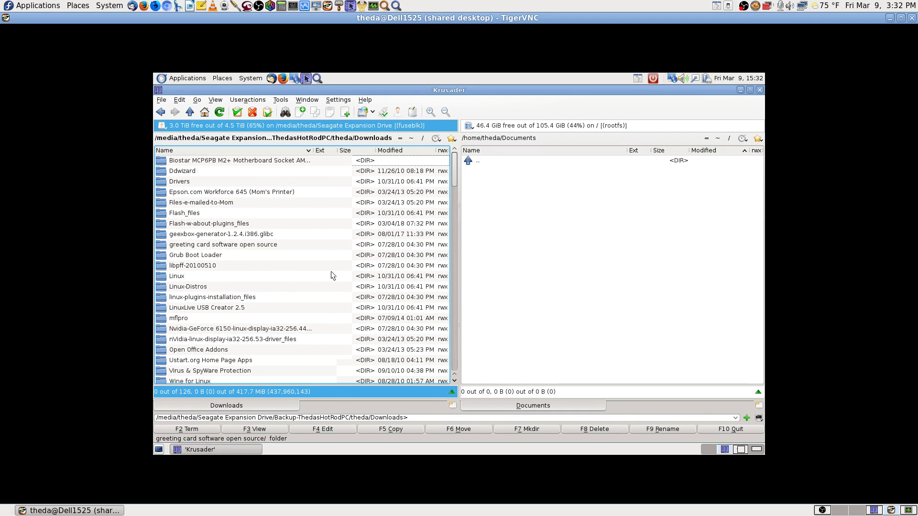
key(BackSpace)
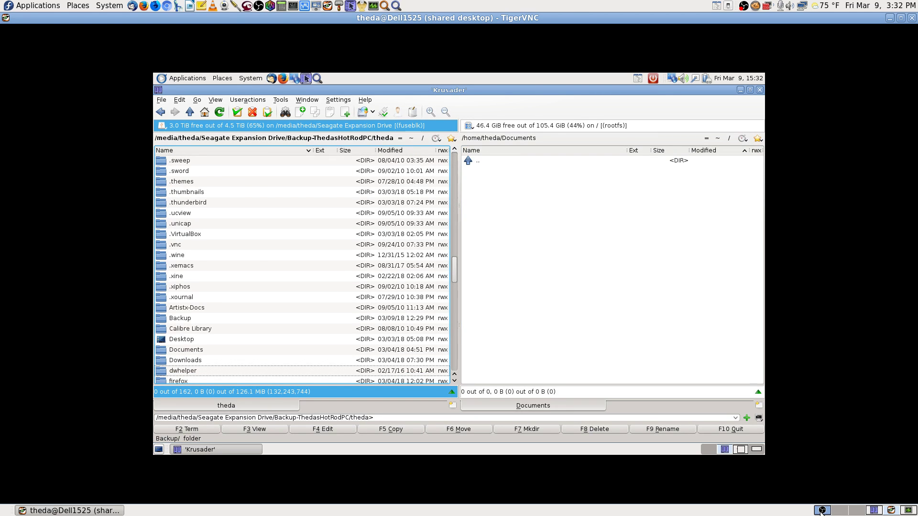
Step: Look inside the dwhelper and kdenlive folders and return to the theda folder
click(855, 511)
click(840, 511)
key(Return)
key(BackSpace)
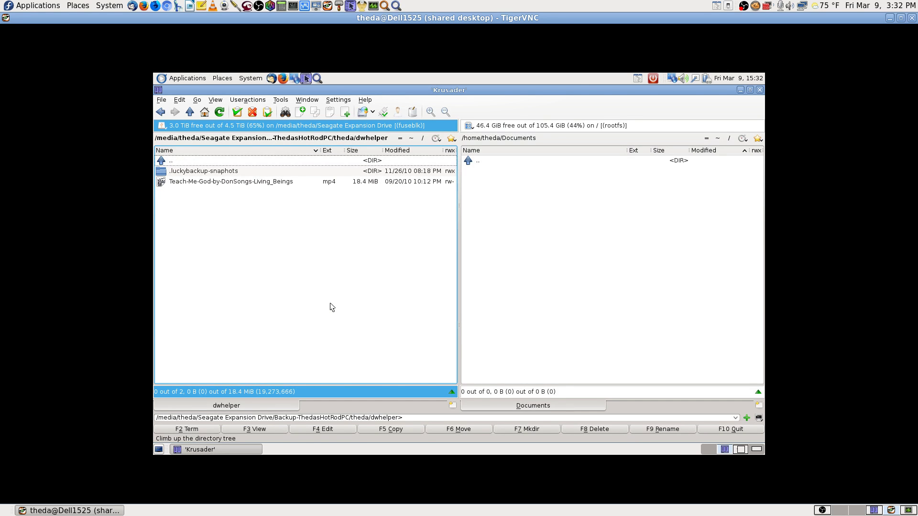
key(Down)
key(Down)
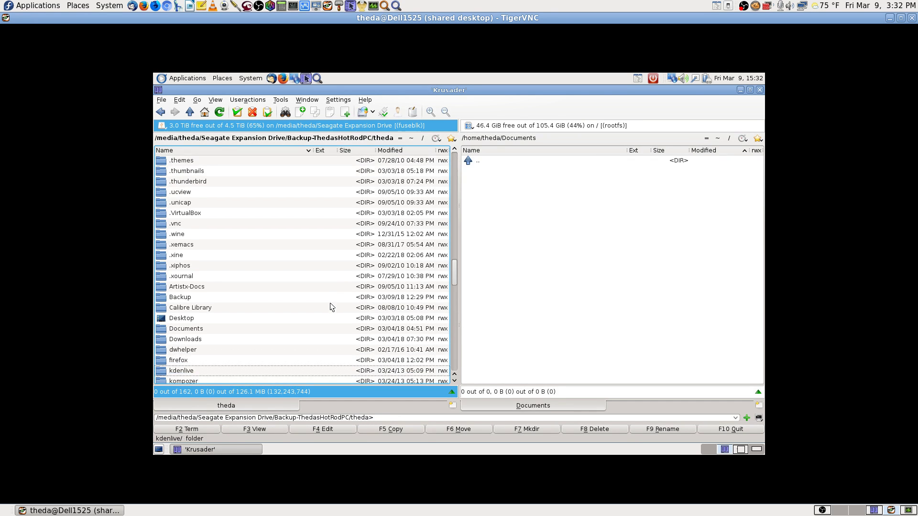
key(Return)
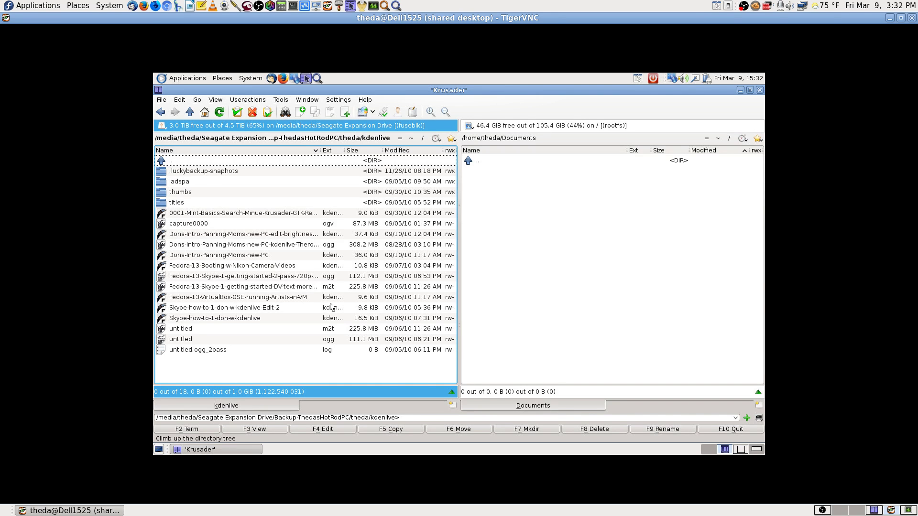
key(BackSpace)
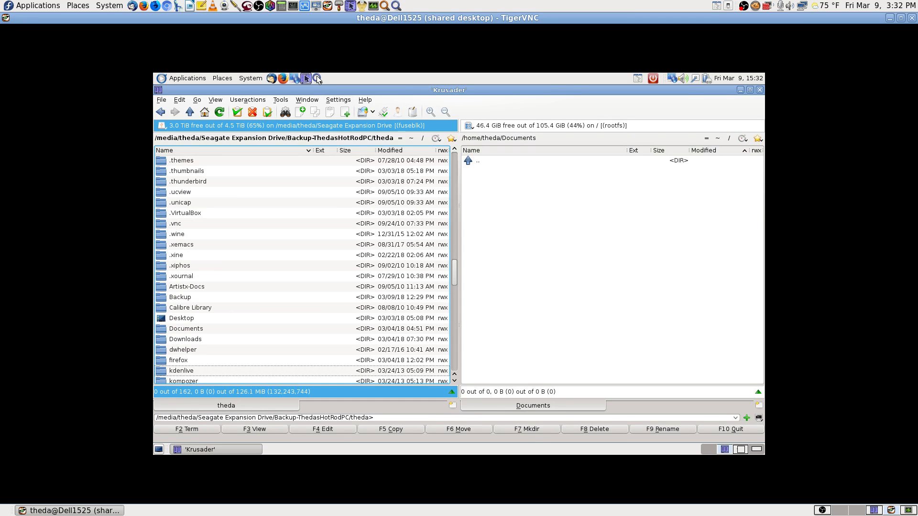
Step: Search 'kden' in the Application Finder, then dismiss it
click(317, 79)
text(kden)
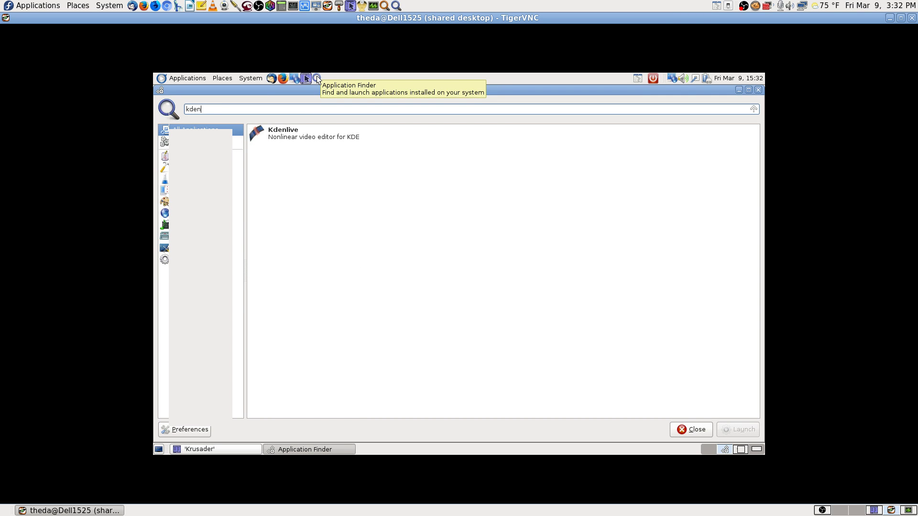
key(Return)
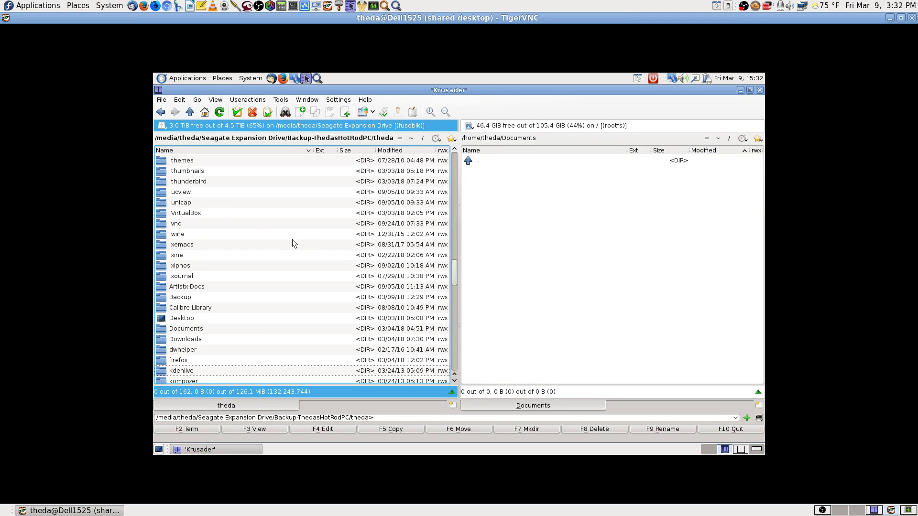
scroll(338, 265, down, 2)
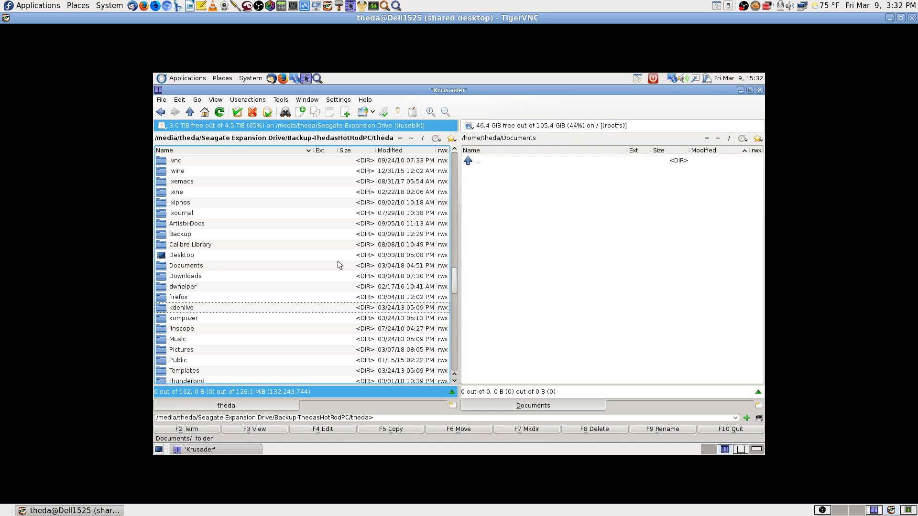
Step: Add a directory-contents pattern /kdenlive/** to the task's include list
click(741, 449)
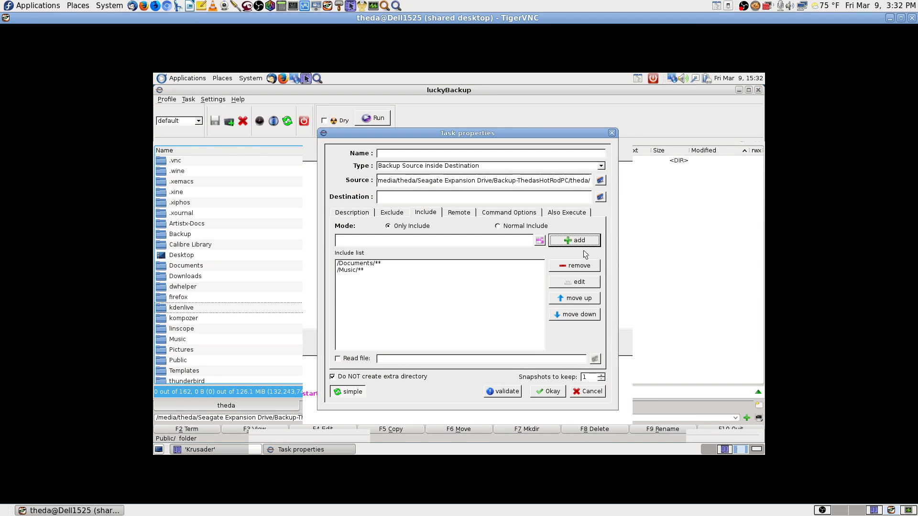
click(540, 241)
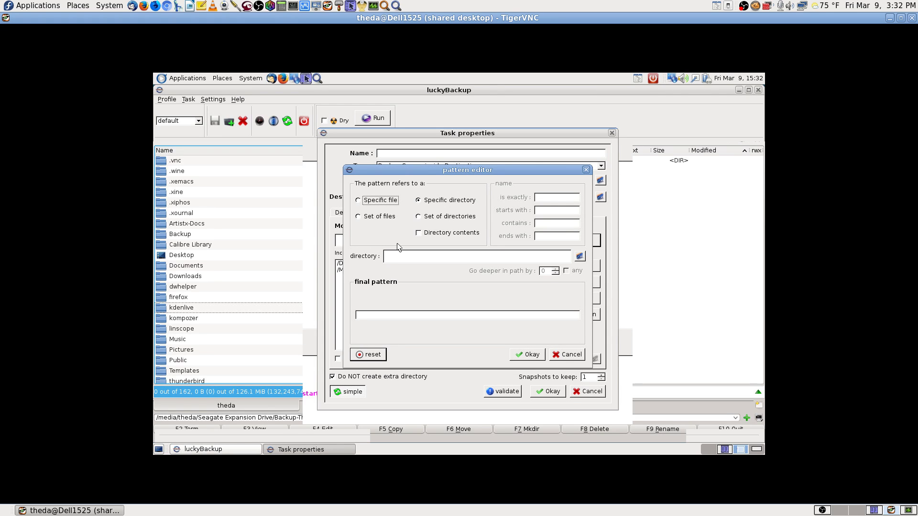
click(419, 234)
click(580, 257)
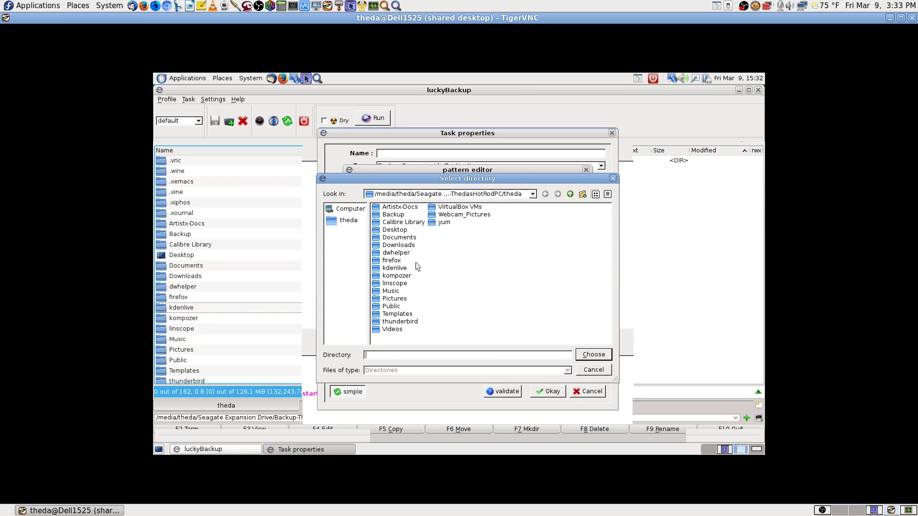
click(396, 269)
click(594, 356)
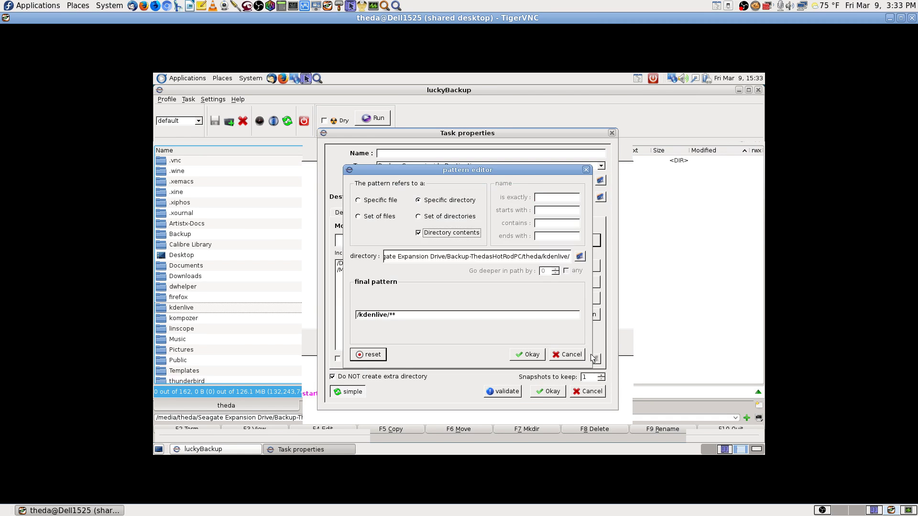
click(528, 356)
click(564, 241)
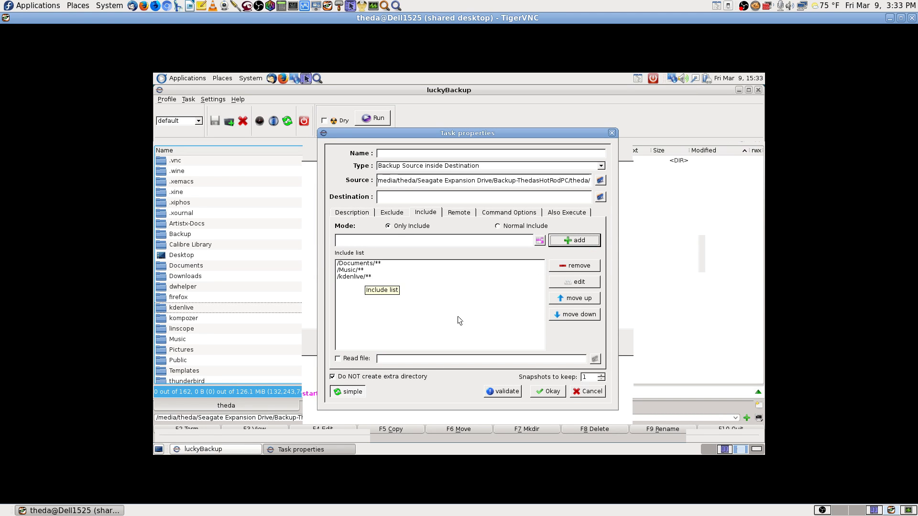
Step: Move /kdenlive/** above /Music/** so it follows /Documents/**
click(361, 281)
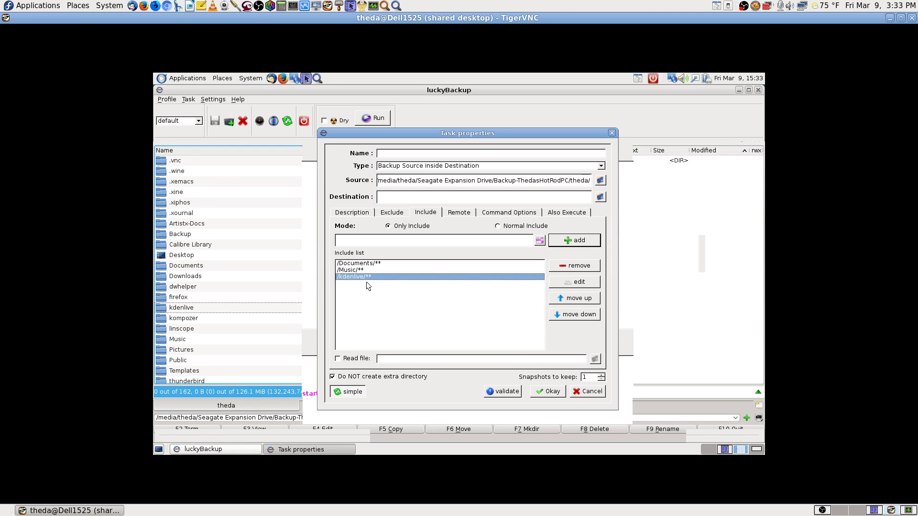
click(574, 298)
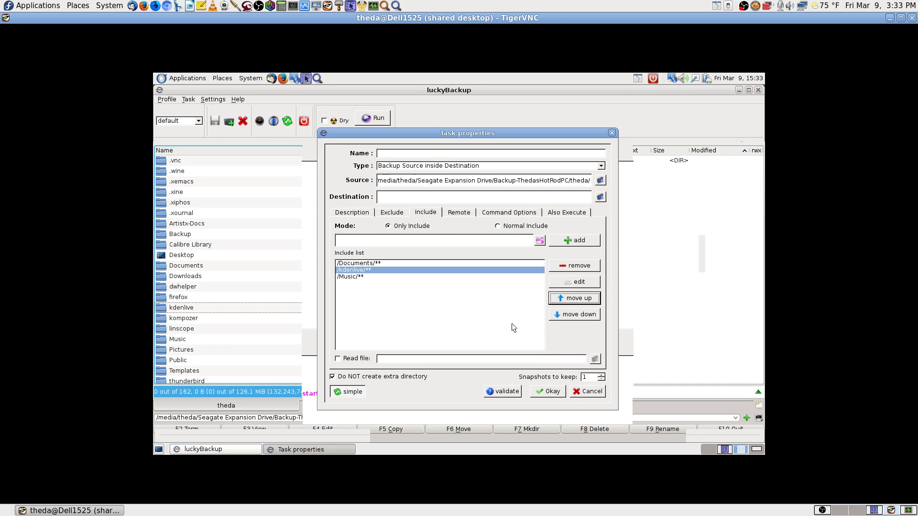
click(390, 277)
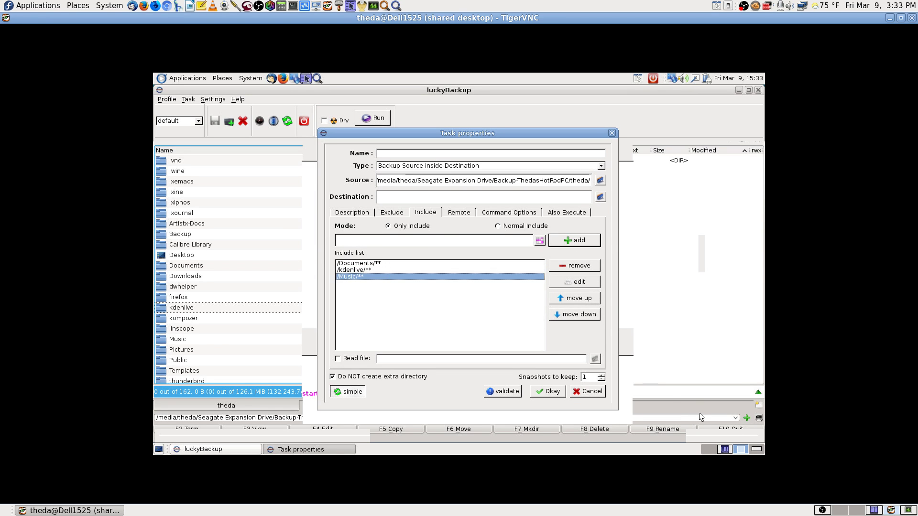
click(725, 450)
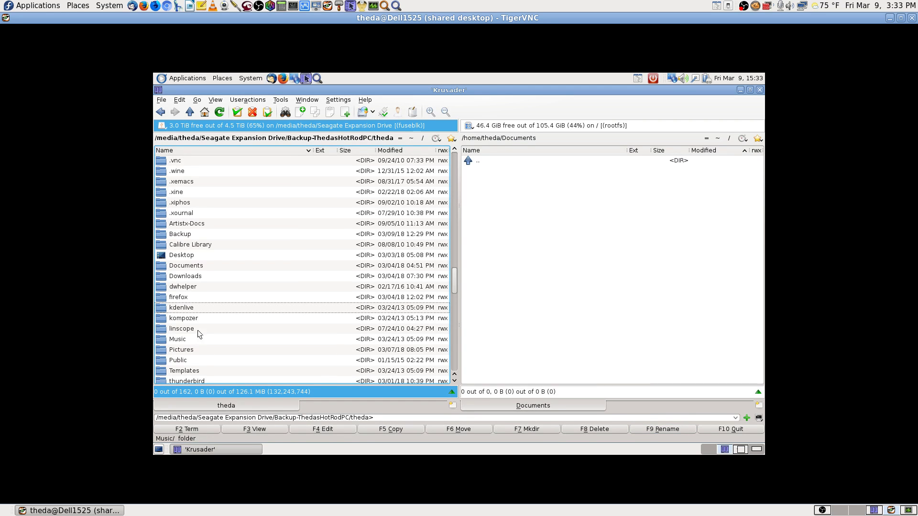
click(191, 319)
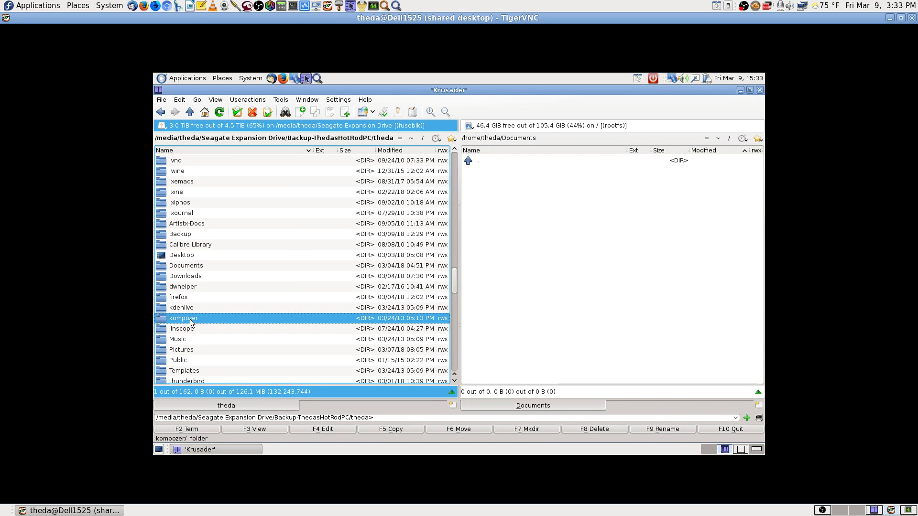
key(Down)
key(Down)
key(Return)
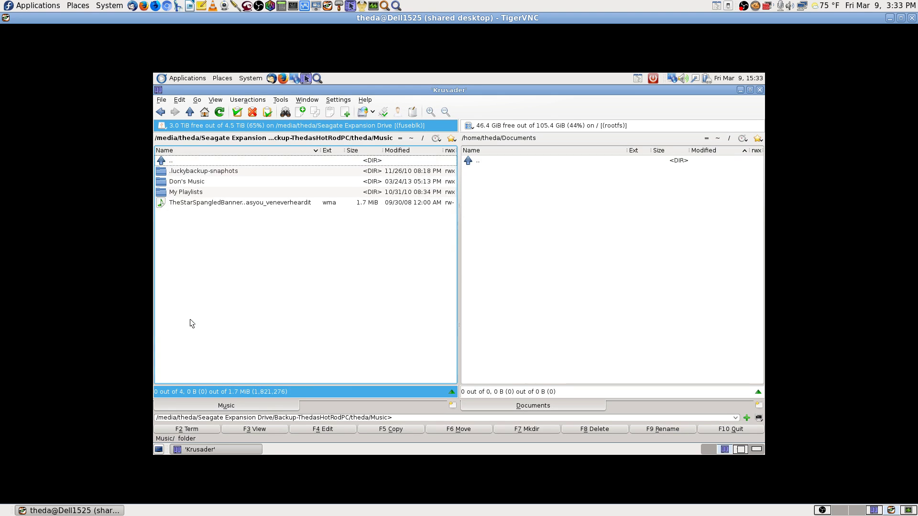
key(BackSpace)
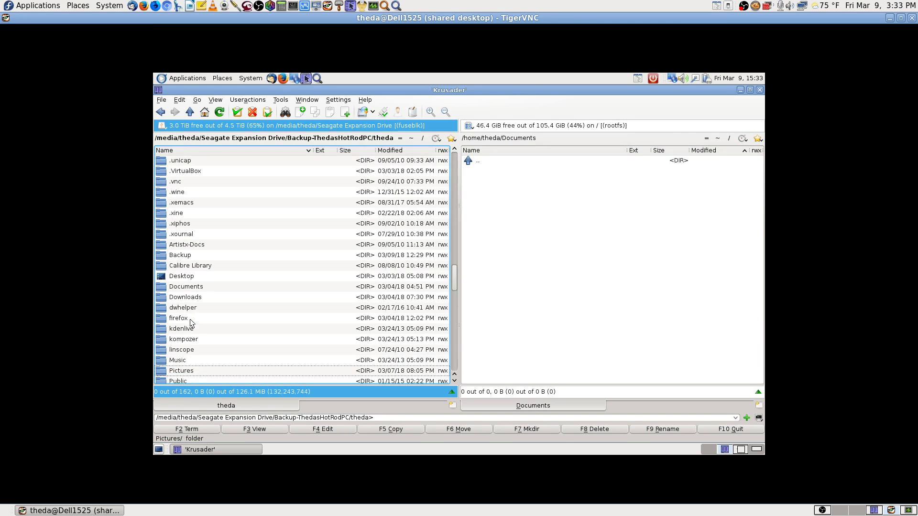
key(Down)
key(Down)
key(Down)
key(Down)
key(Up)
key(Up)
key(Up)
key(Up)
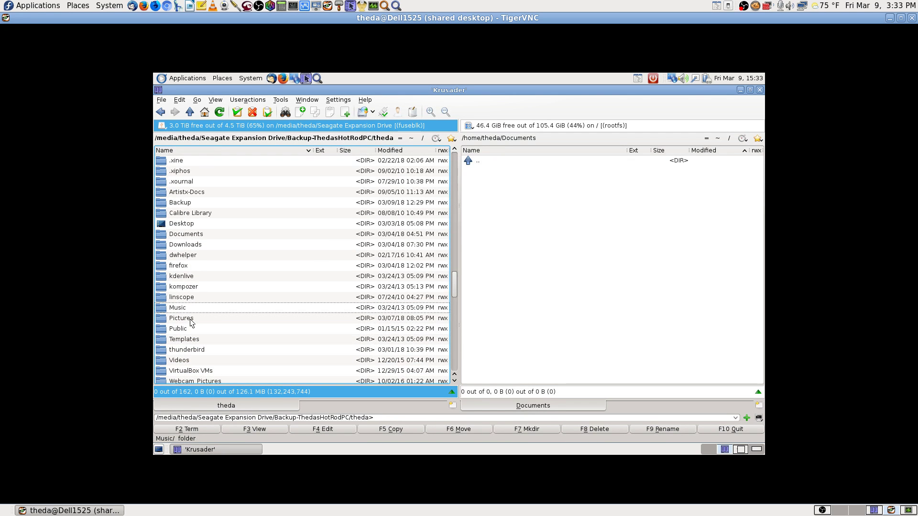
key(Down)
key(Down)
key(Down)
key(Down)
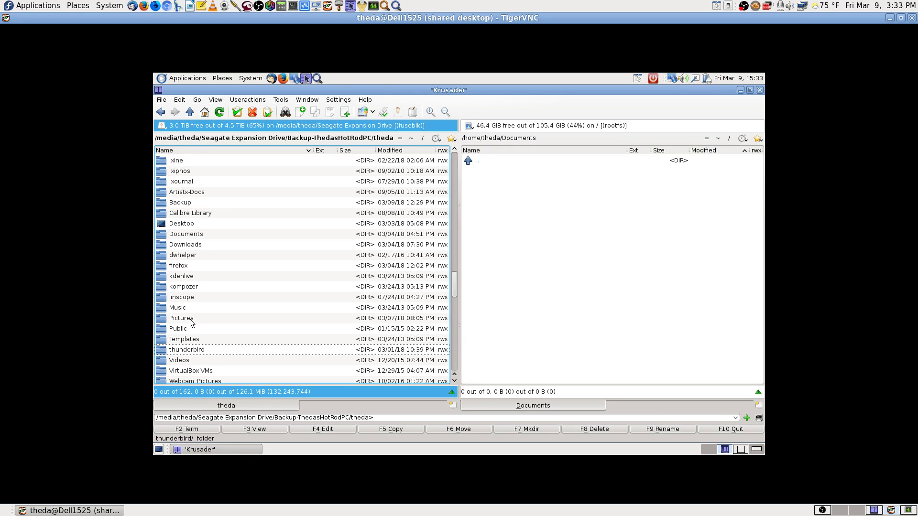
key(Down)
key(Down)
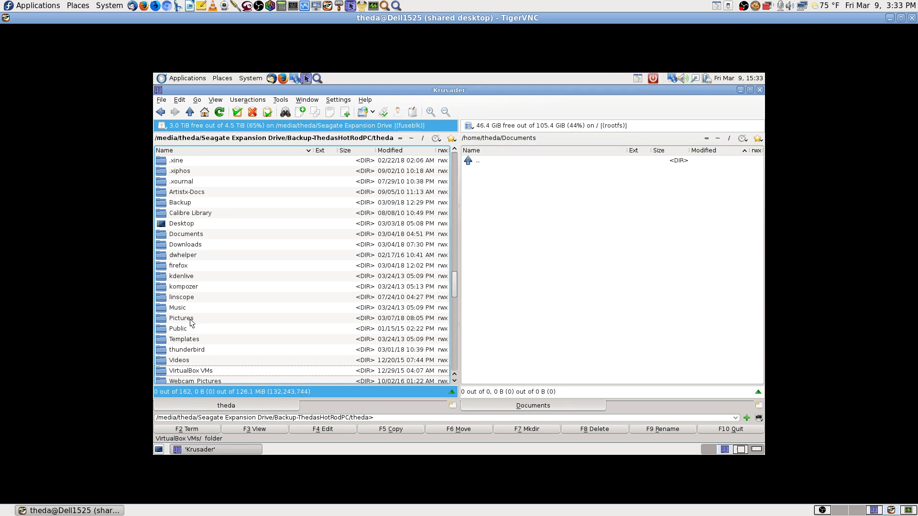
key(Return)
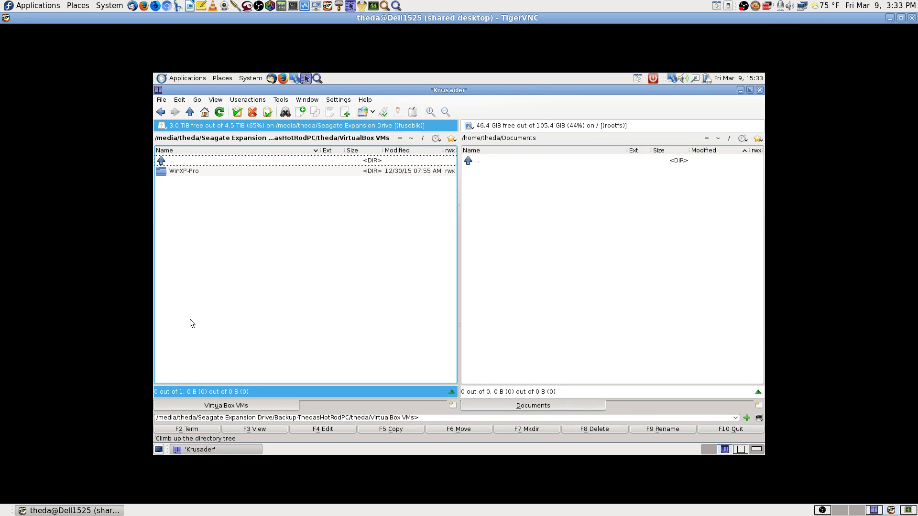
key(BackSpace)
key(Down)
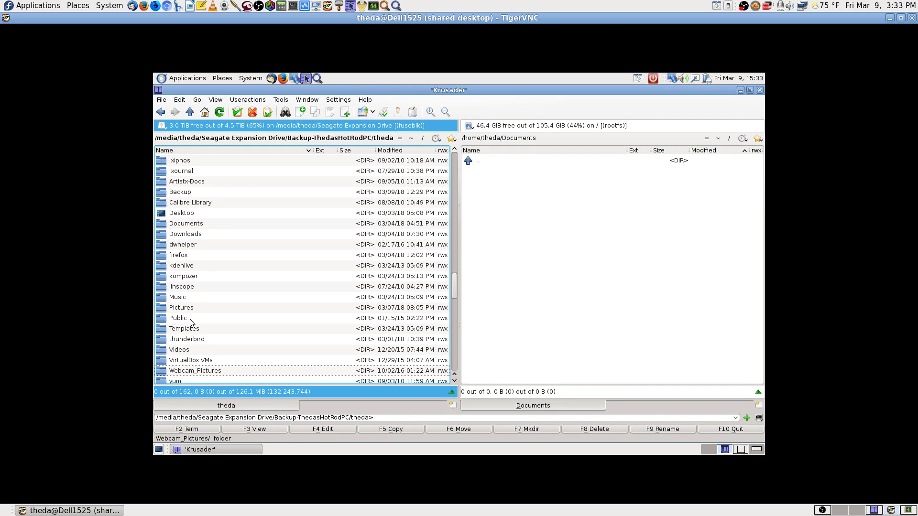
key(Down)
key(Up)
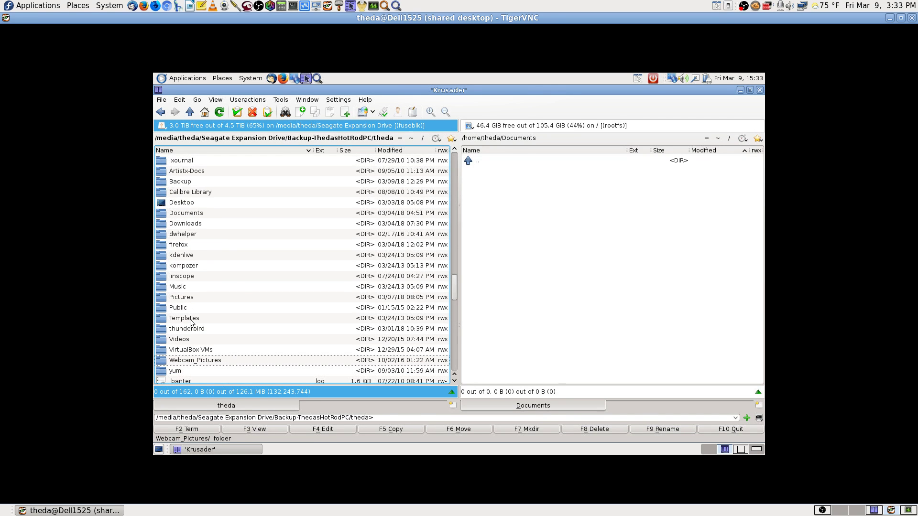
key(Return)
key(BackSpace)
key(Down)
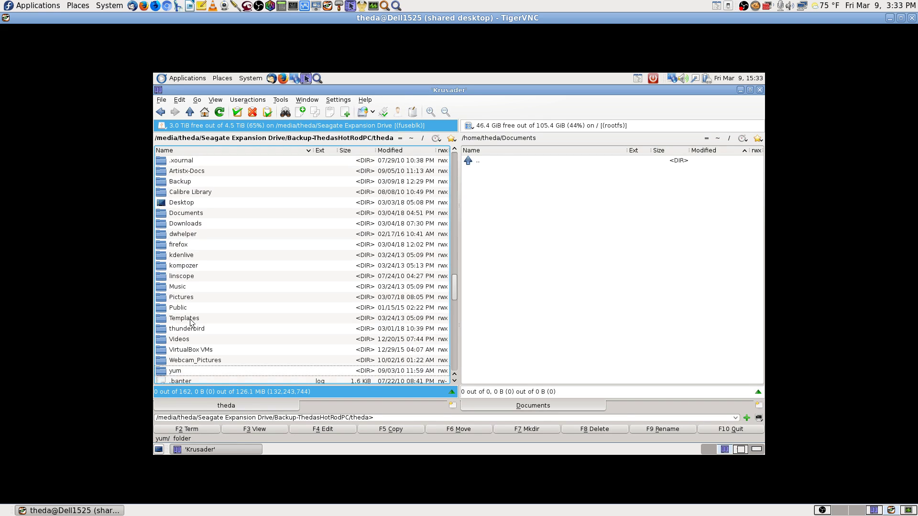
key(Return)
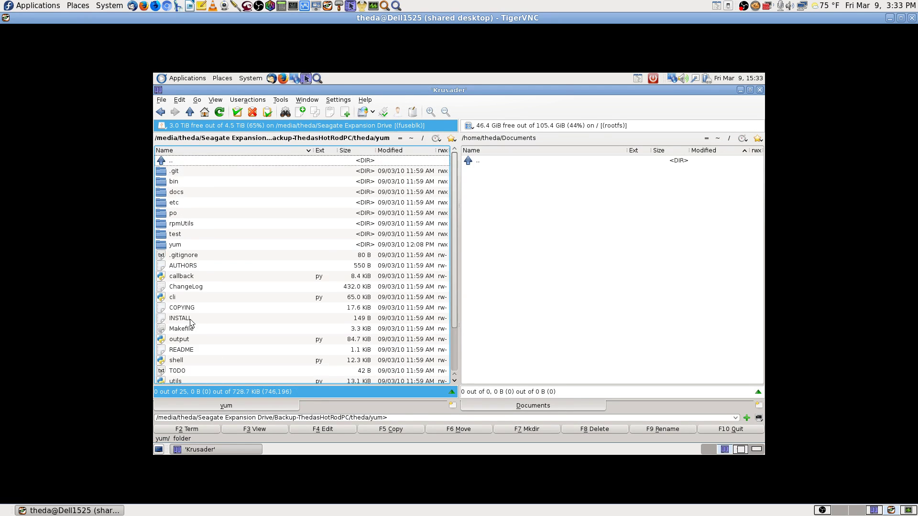
key(BackSpace)
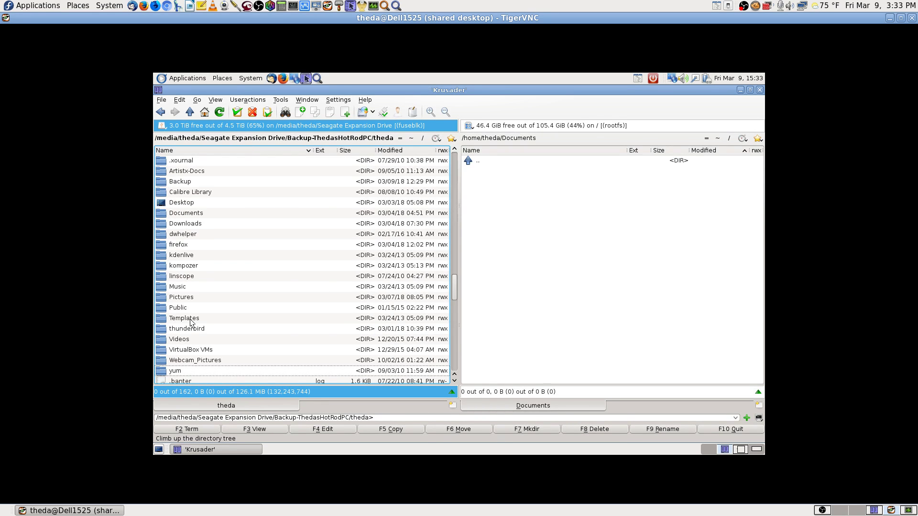
click(520, 232)
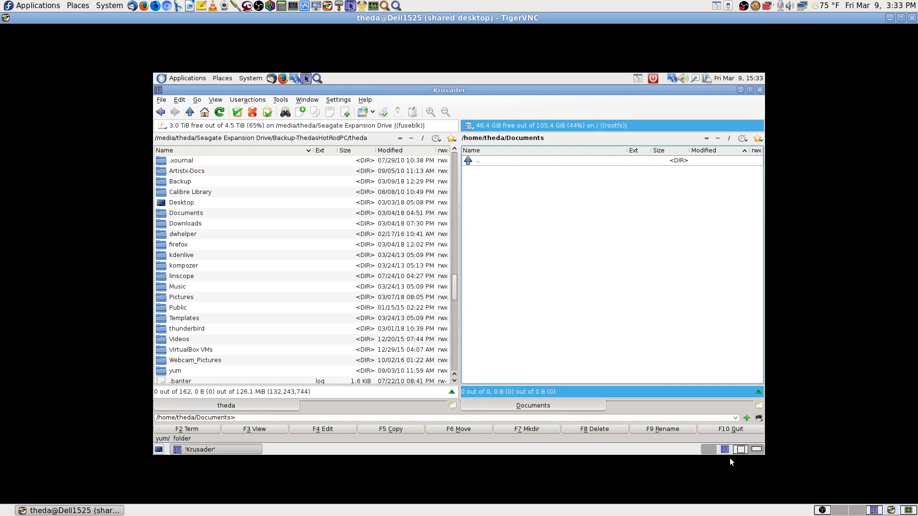
Step: Add a directory-contents pattern /Pictures/** to the include list
click(740, 450)
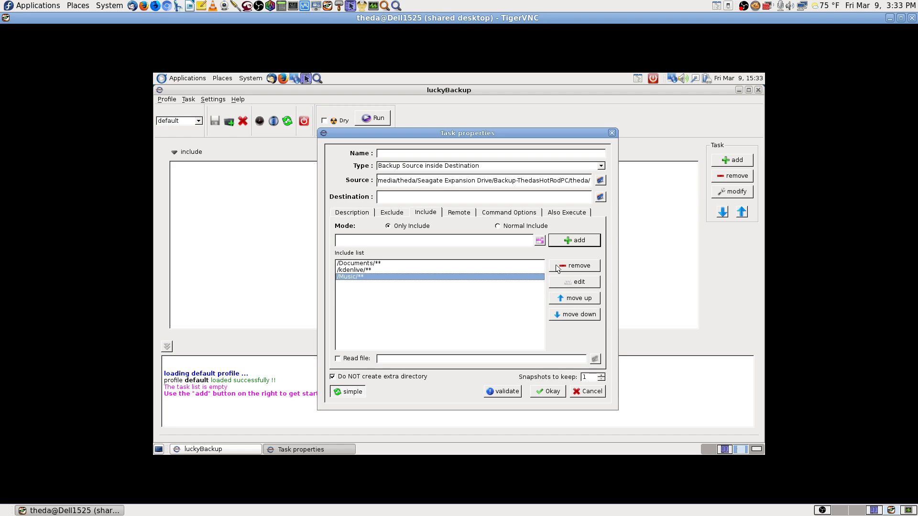
click(539, 243)
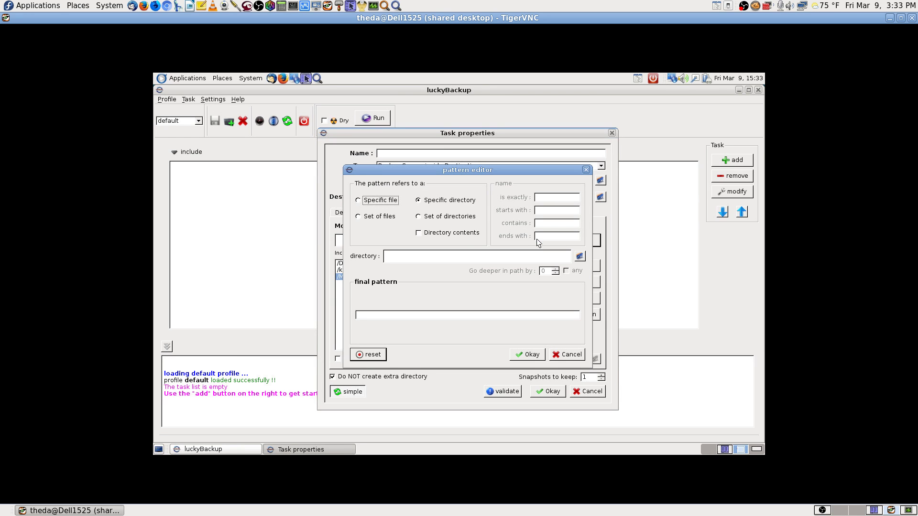
click(419, 233)
click(580, 257)
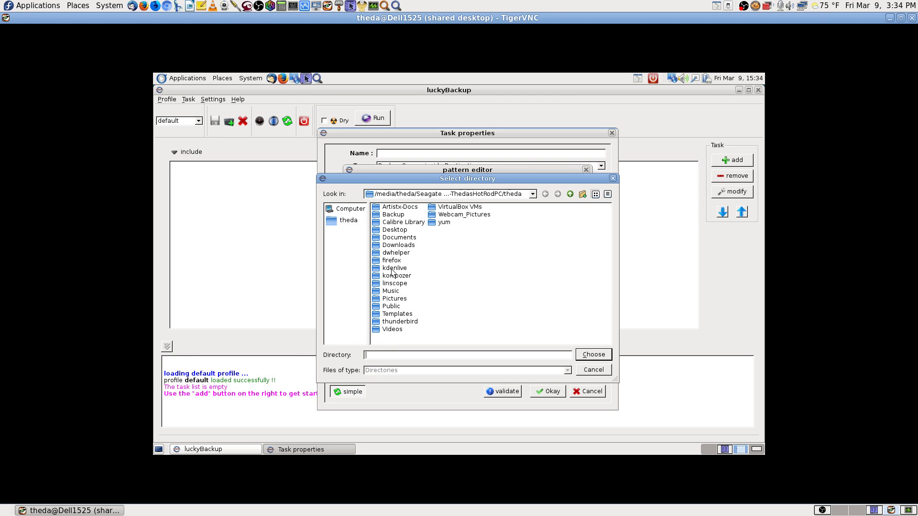
click(392, 300)
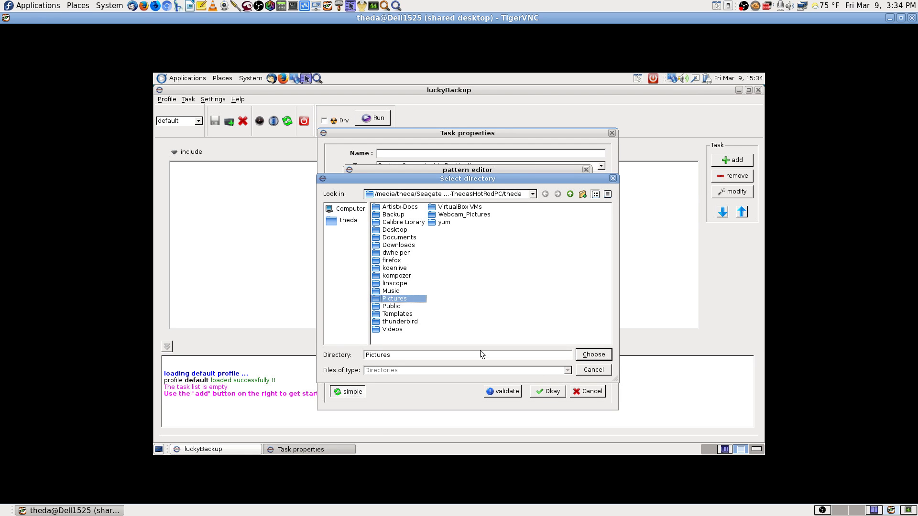
click(591, 355)
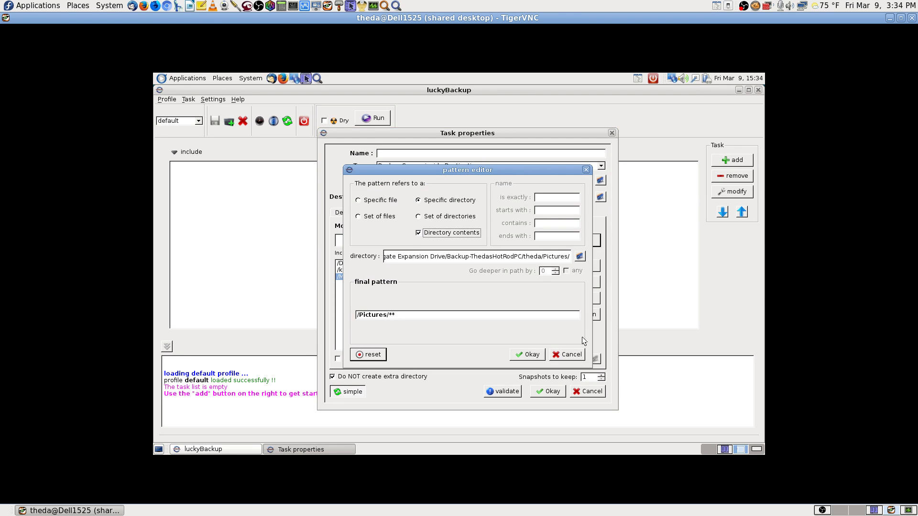
click(530, 349)
click(567, 242)
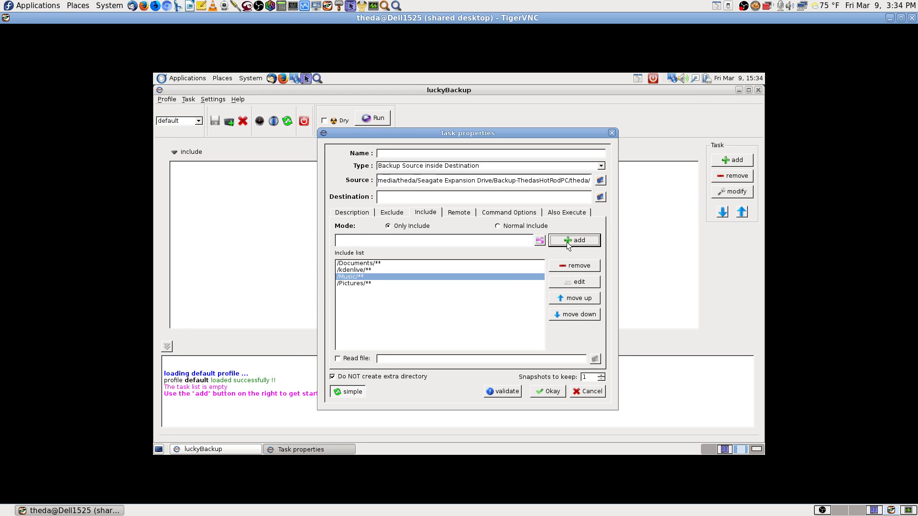
Step: Build /Pictures/** again and dismiss the duplicate-item warning when adding it
click(539, 241)
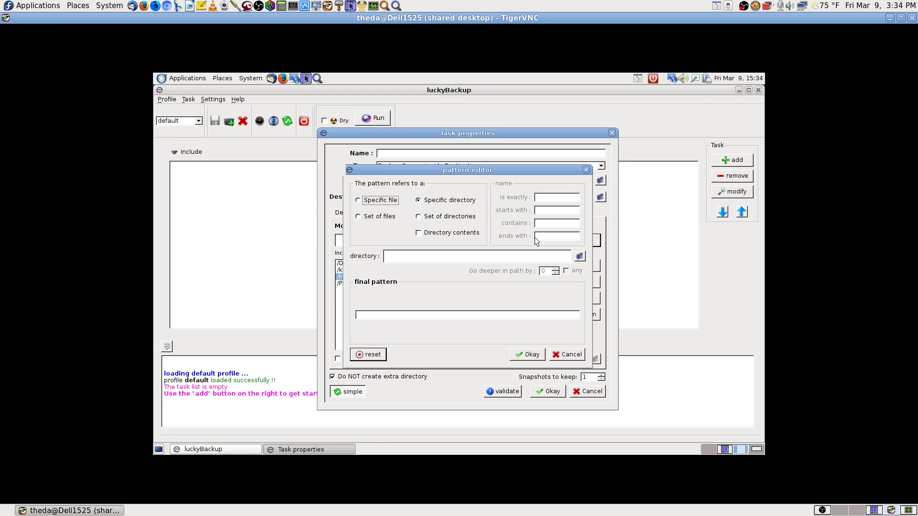
click(580, 257)
click(590, 368)
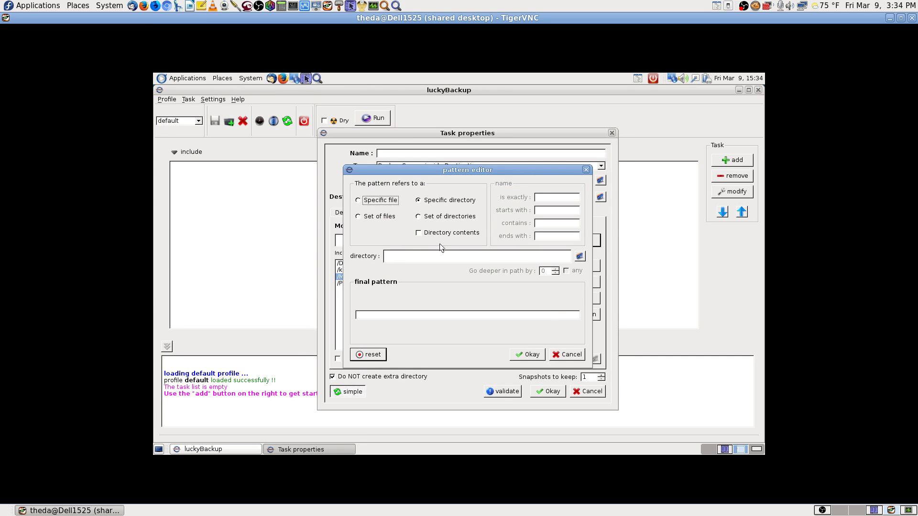
click(418, 233)
click(580, 257)
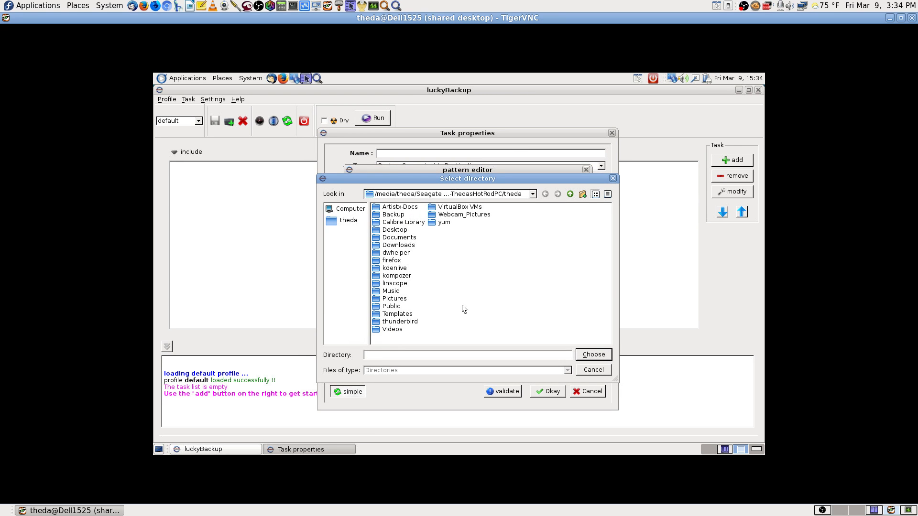
click(398, 299)
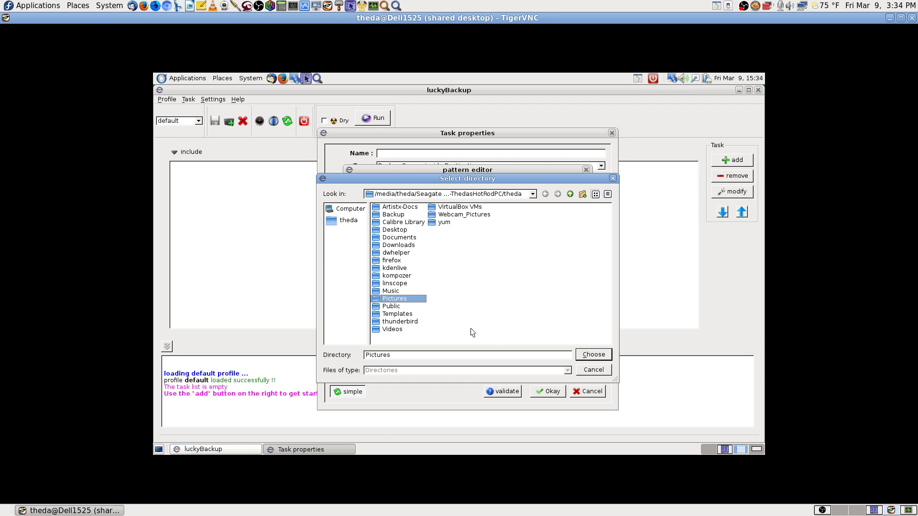
click(596, 357)
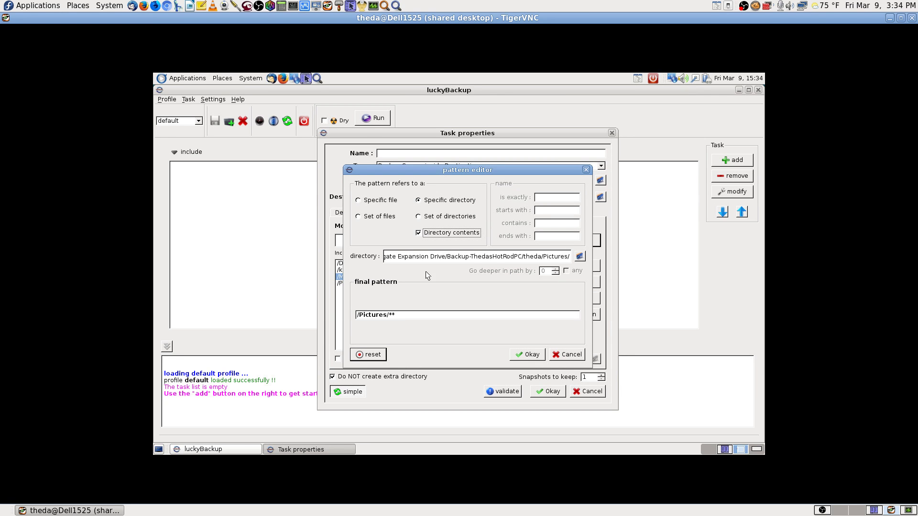
click(530, 354)
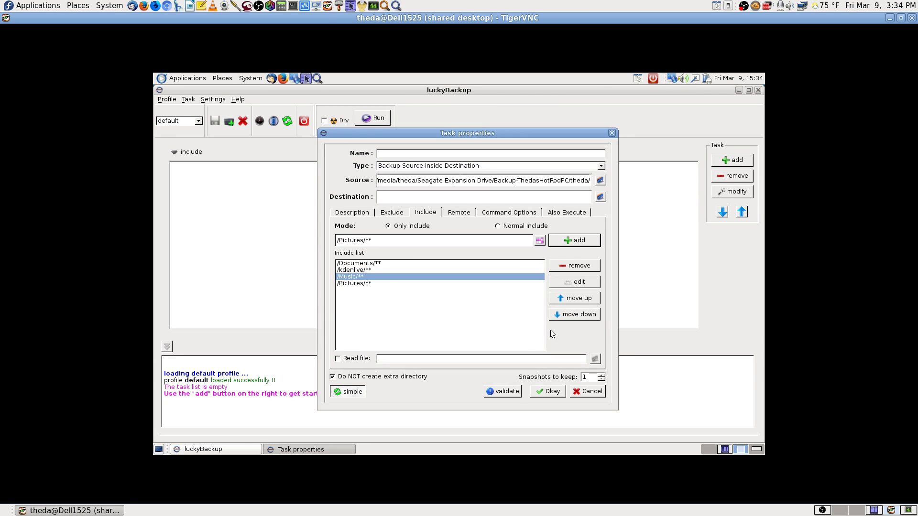
click(569, 240)
click(484, 262)
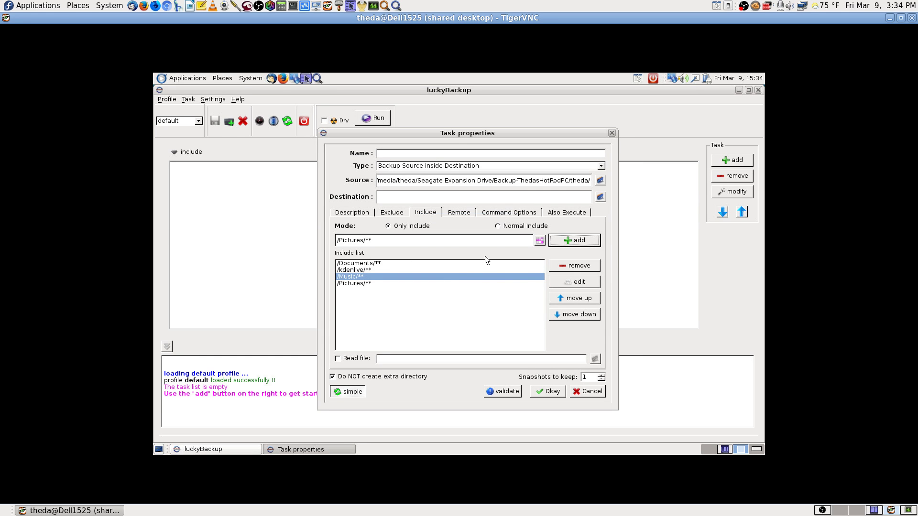
Step: Add a directory-contents pattern /Public/** to the include list after /Pictures/**
click(366, 284)
click(540, 240)
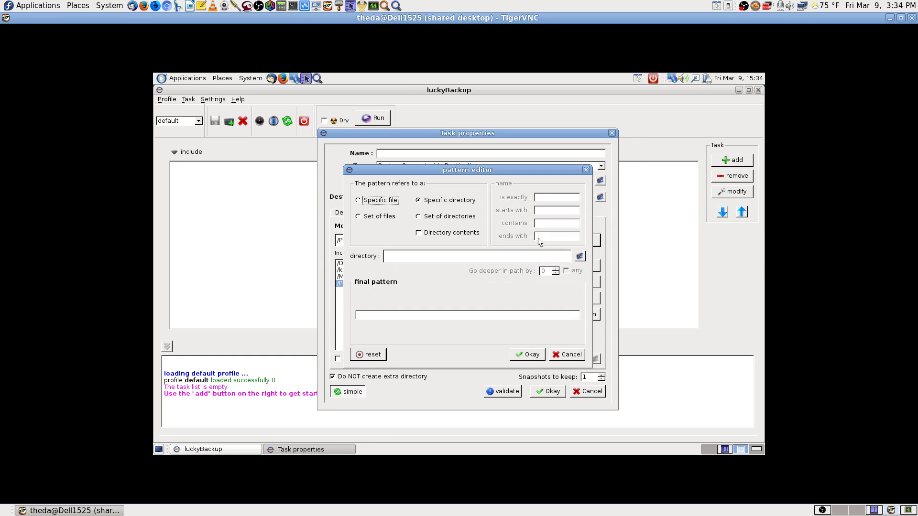
click(578, 256)
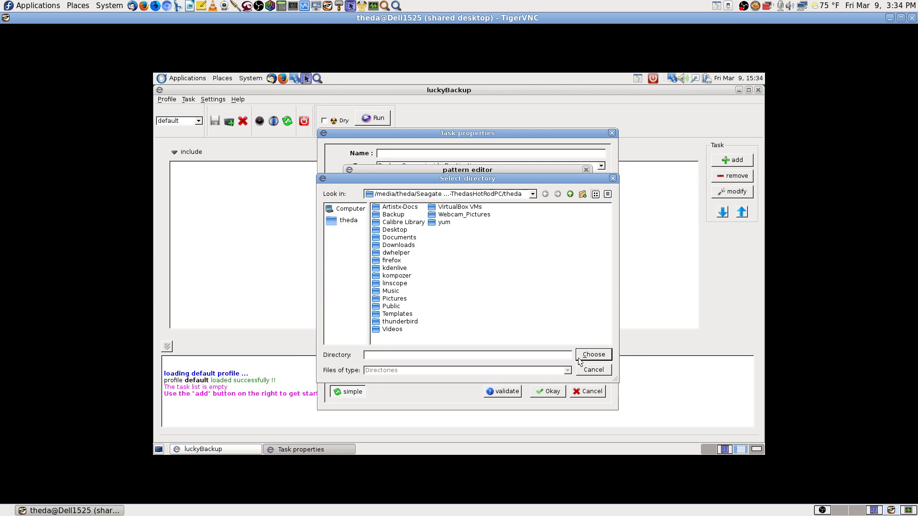
click(593, 369)
click(428, 233)
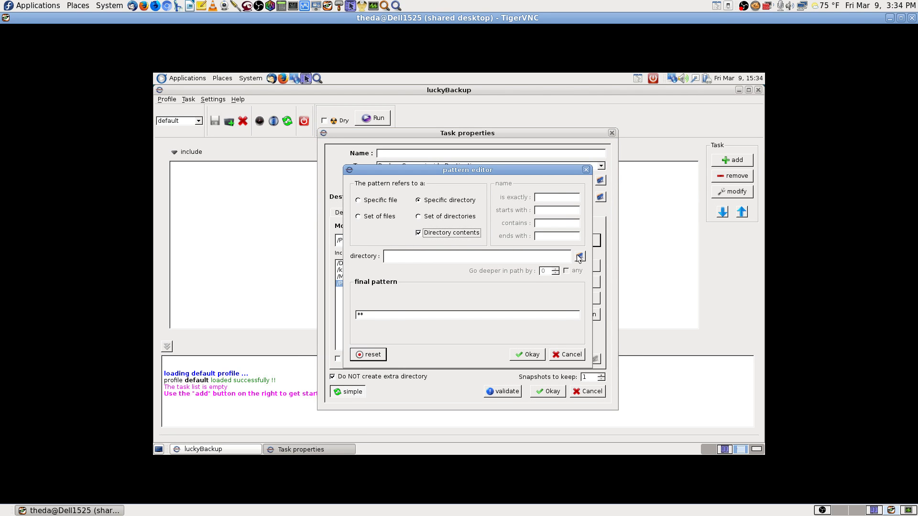
click(579, 256)
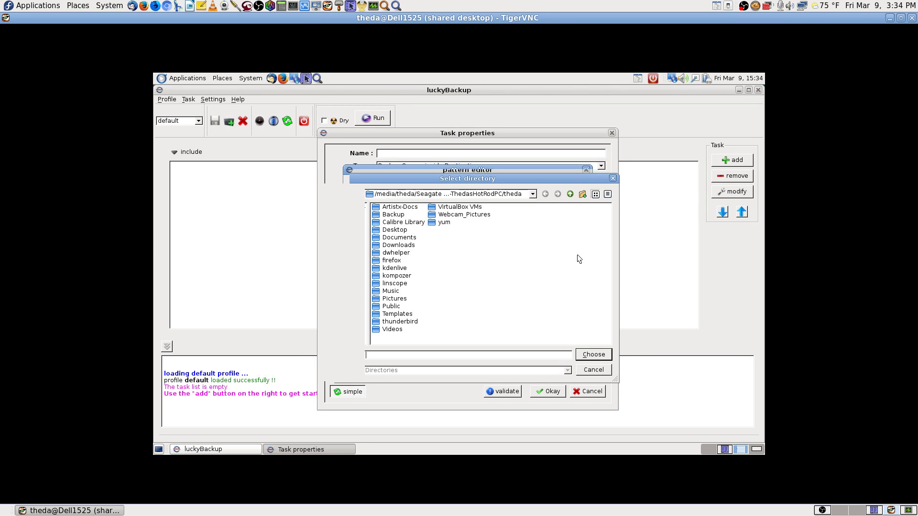
click(390, 307)
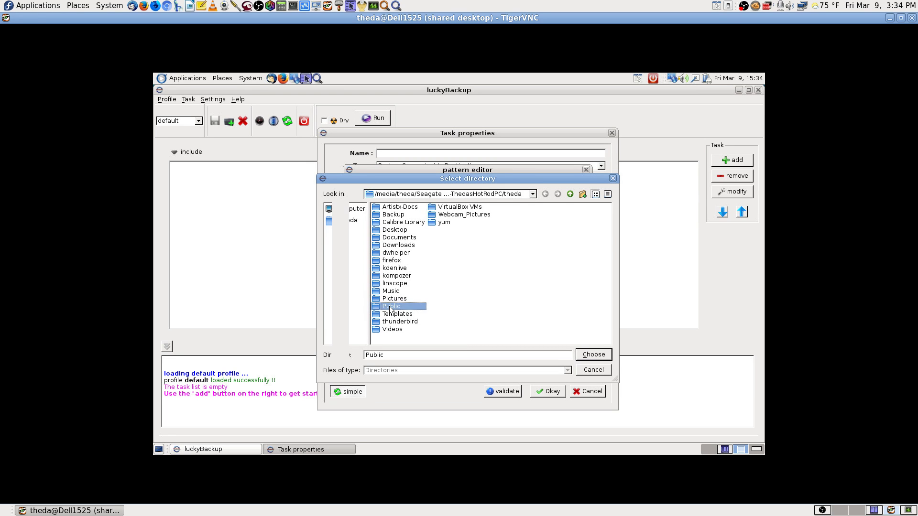
click(593, 355)
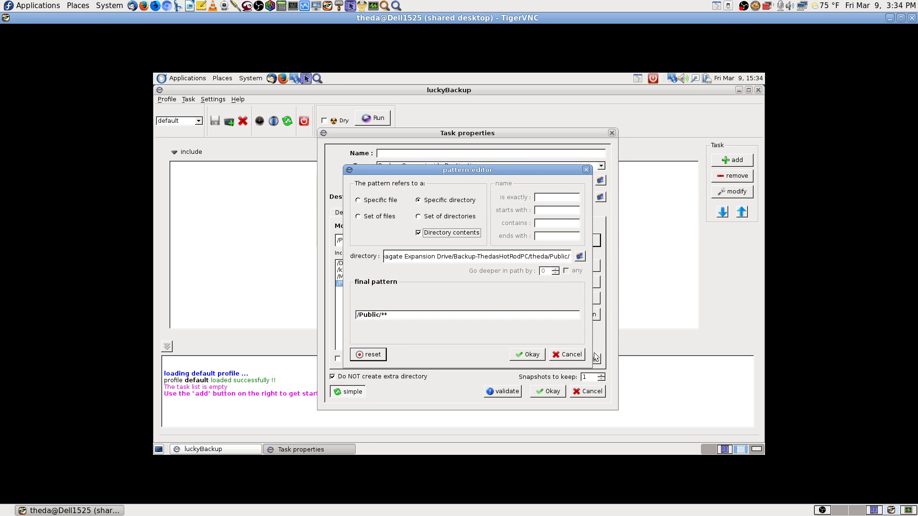
click(526, 353)
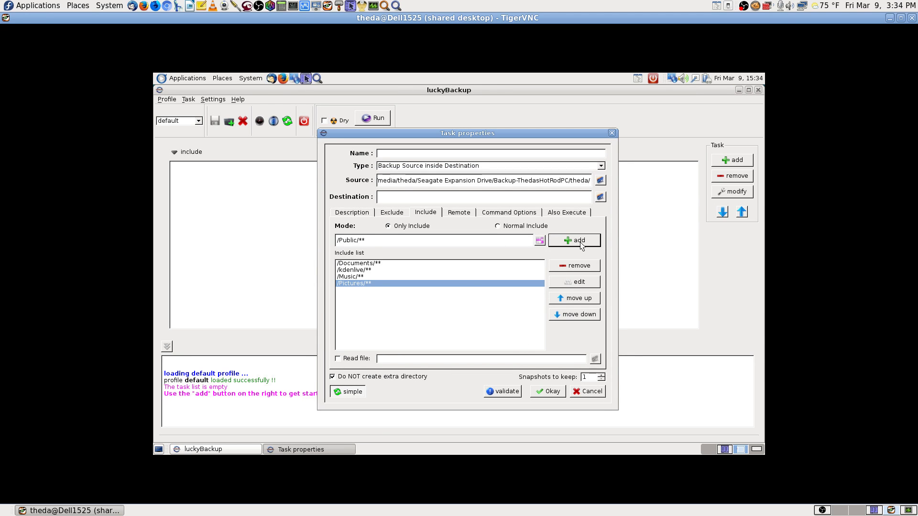
click(557, 240)
Step: Select /Documents/** and start a new include pattern, browsing for a folder
click(421, 263)
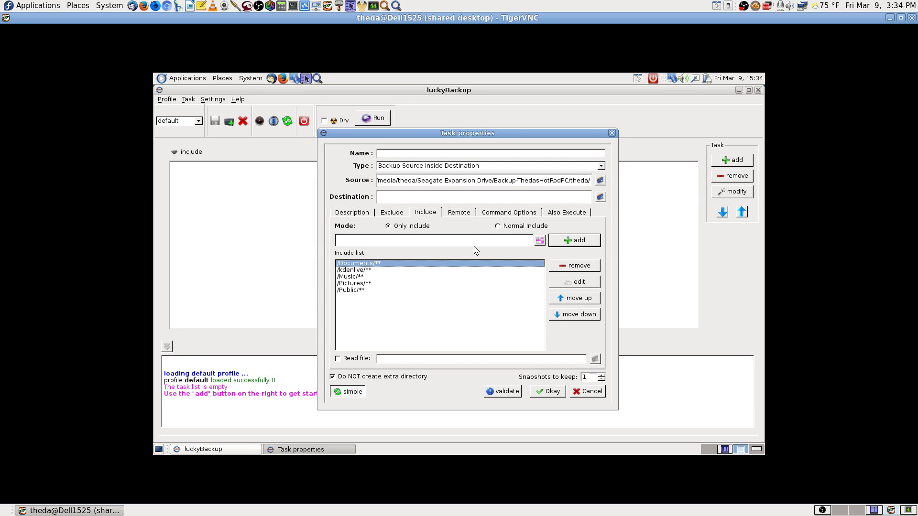
click(539, 241)
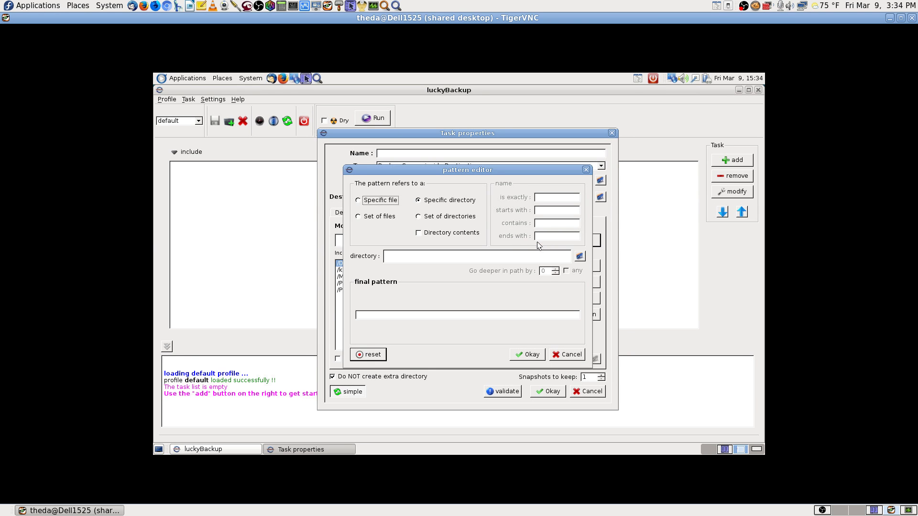
click(579, 257)
Step: Add the Templates folder's contents (/Templates/**) to the include list
click(581, 373)
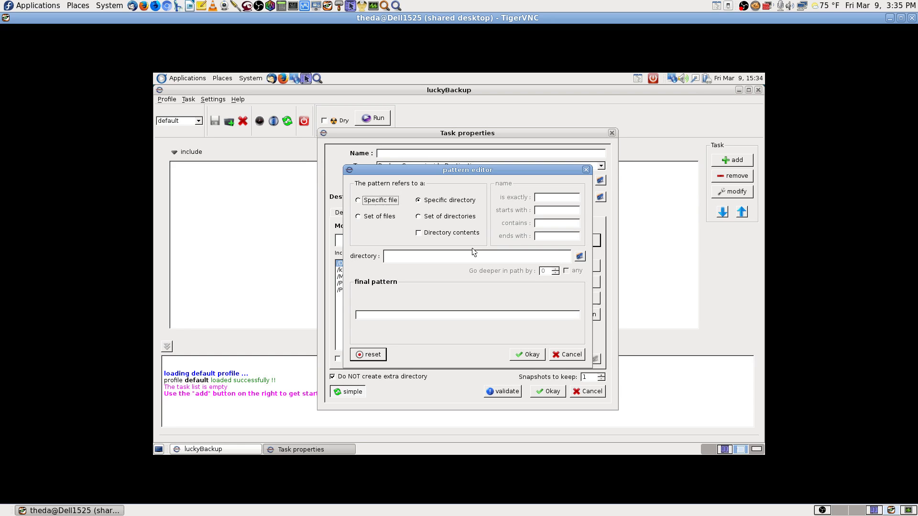
click(421, 232)
click(579, 257)
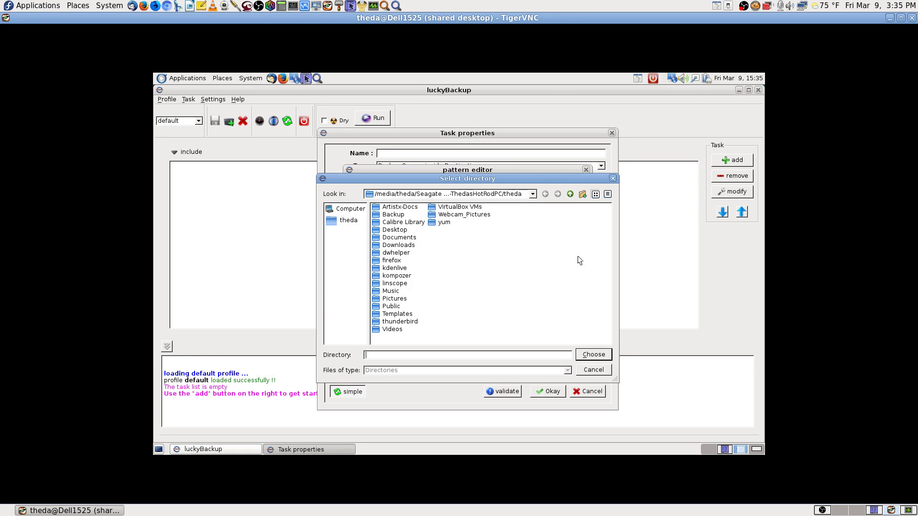
click(399, 314)
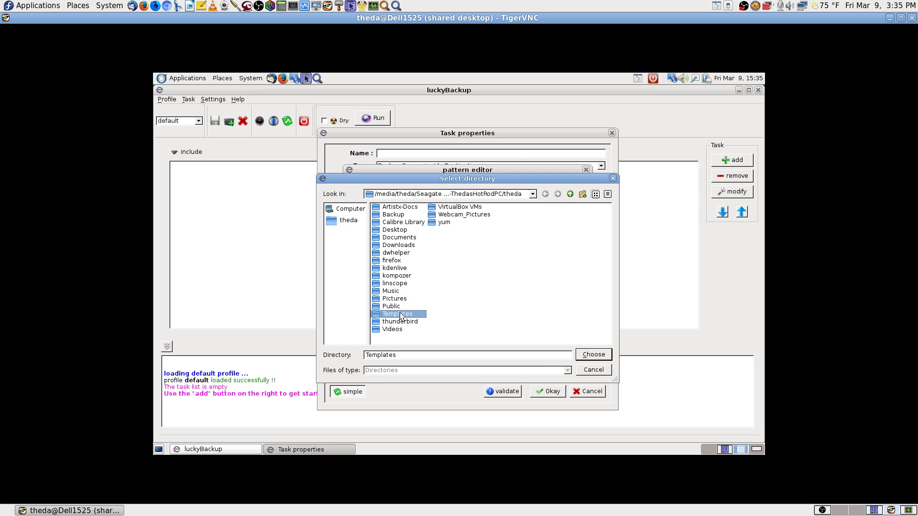
click(592, 355)
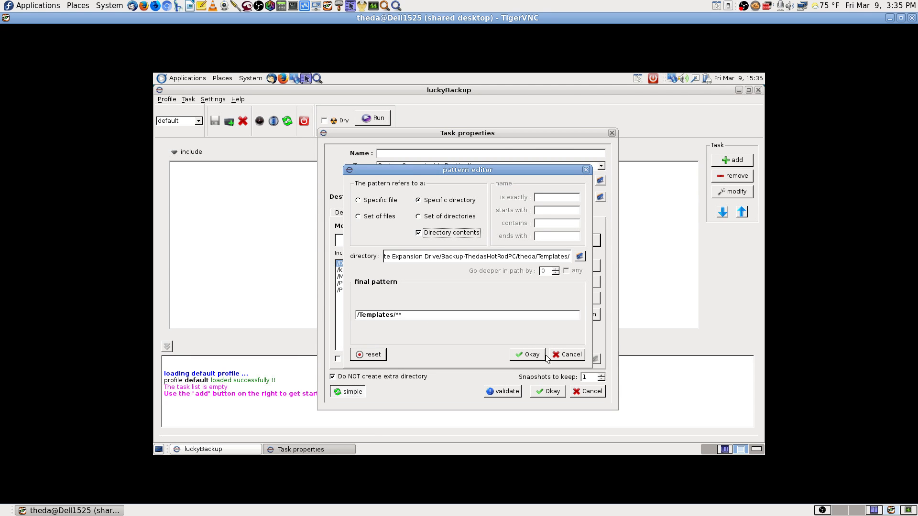
click(532, 355)
click(574, 240)
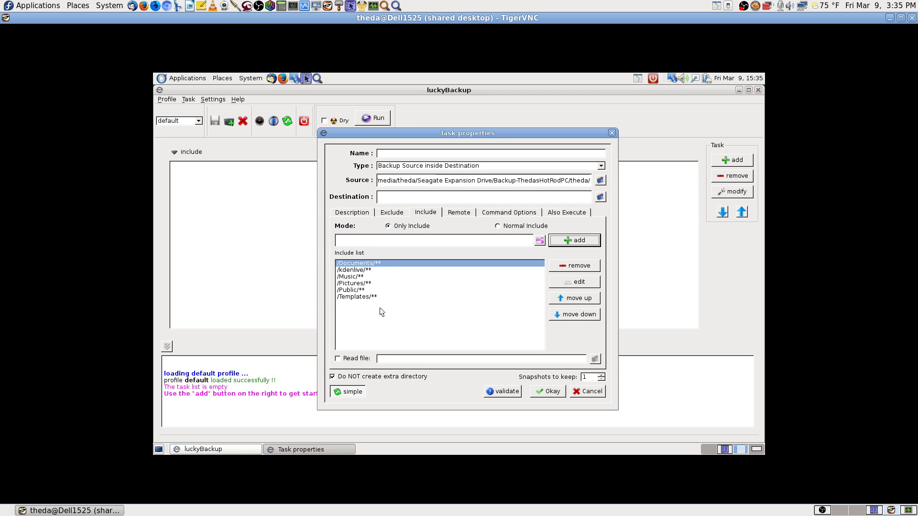
Step: Add the Videos folder's contents (/Videos/**) to the include list
click(540, 240)
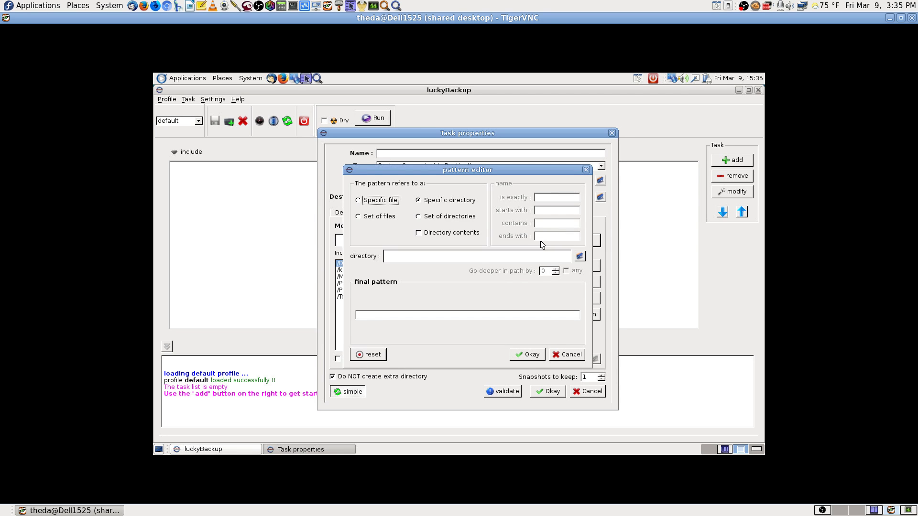
click(442, 235)
click(581, 256)
click(392, 328)
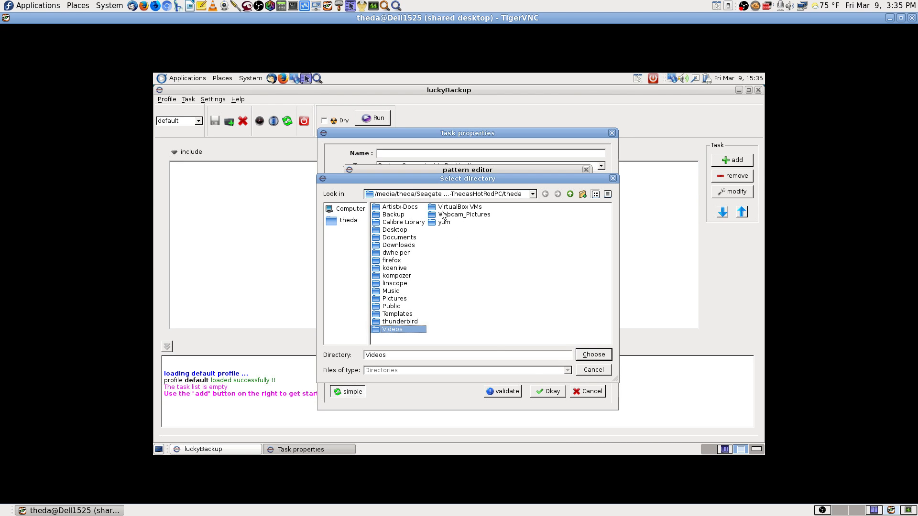
click(589, 356)
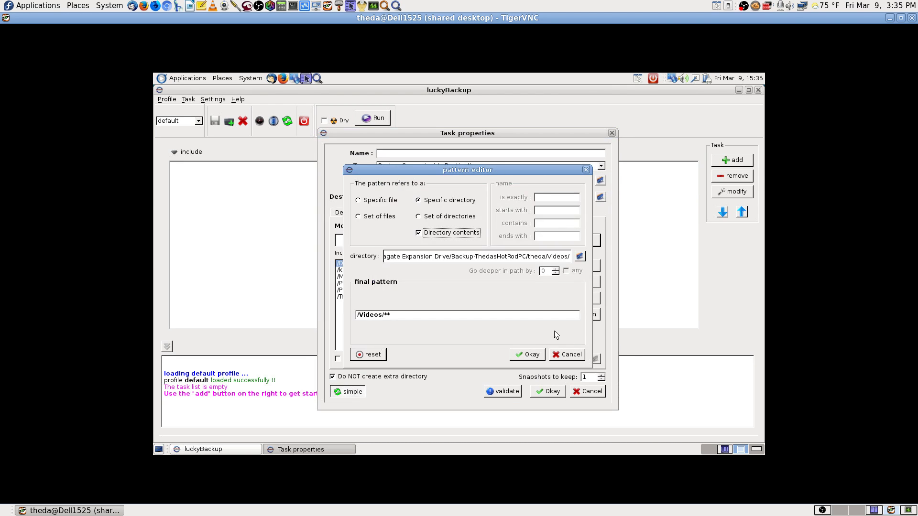
click(527, 354)
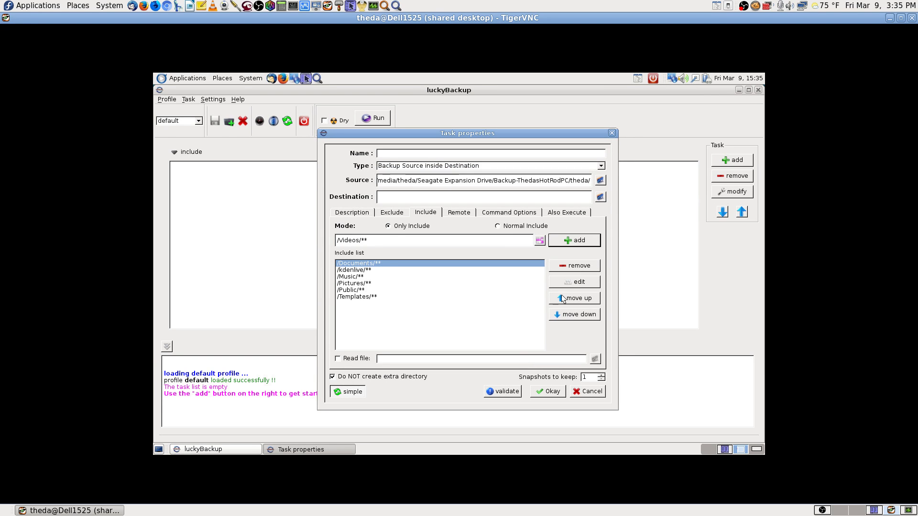
click(564, 240)
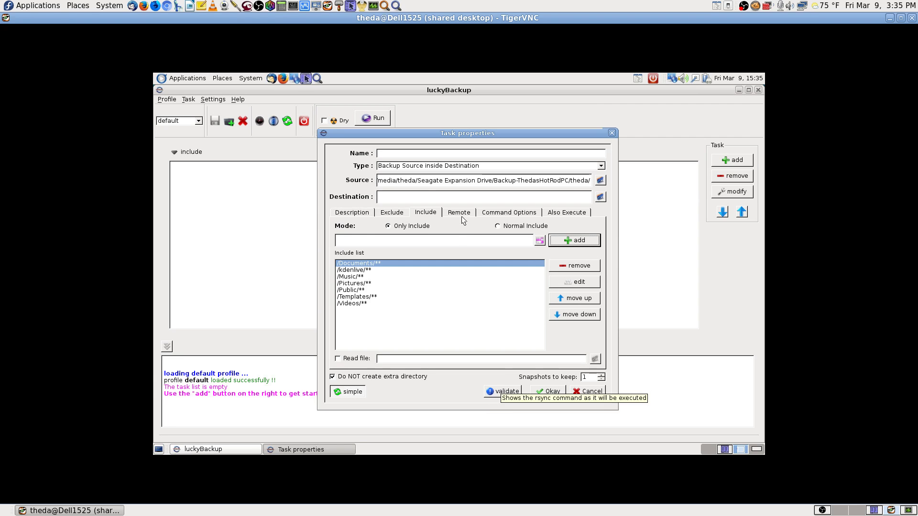
Step: Review the Exclude, Remote, Command options and Pre/Post tabs, then validate the task
click(403, 212)
click(433, 213)
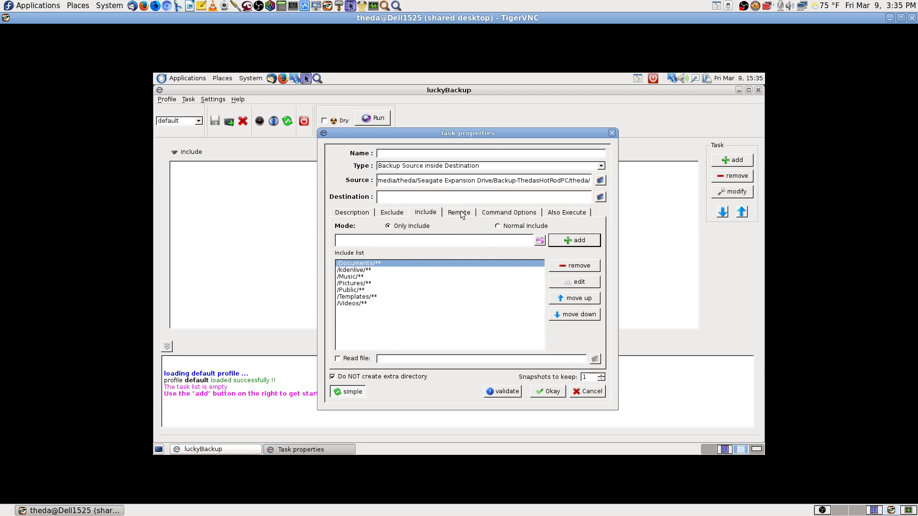
click(462, 213)
click(503, 214)
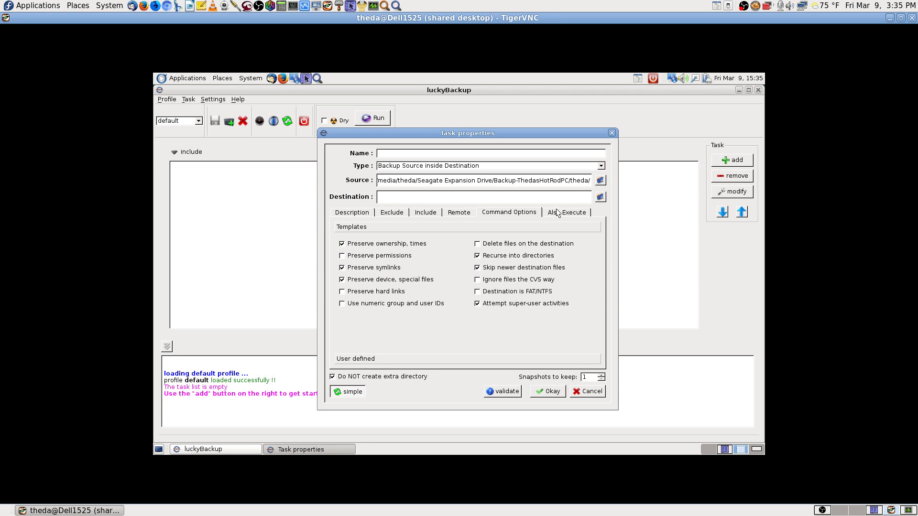
click(566, 213)
click(492, 216)
click(502, 391)
click(442, 315)
click(436, 217)
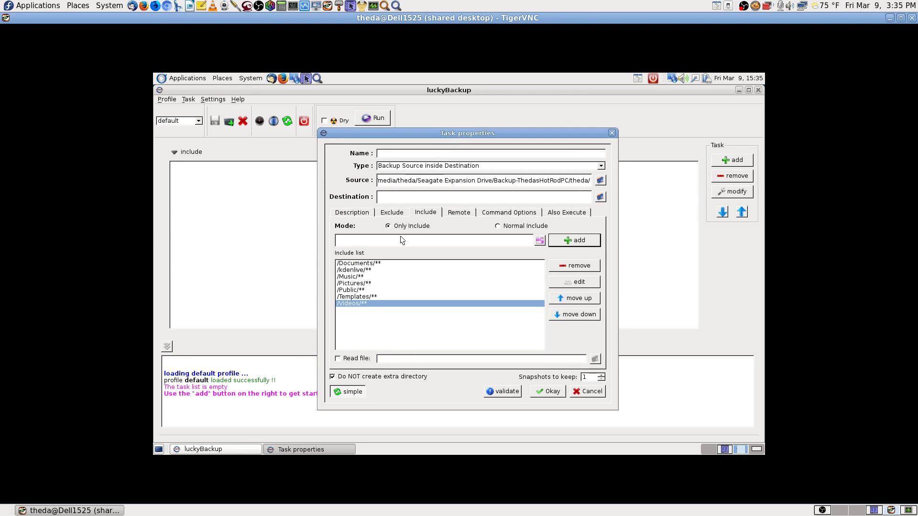
click(518, 391)
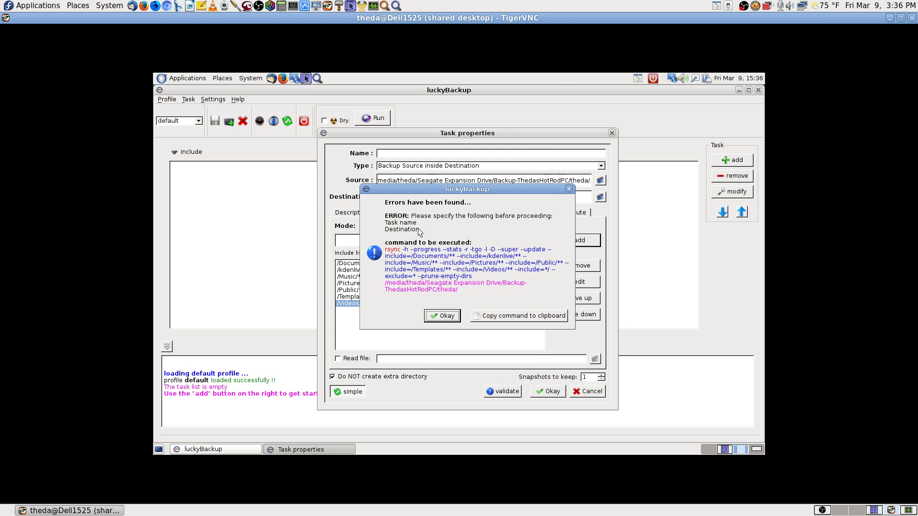
Step: Re-validate the task, then copy the Seagate backup source path
click(441, 316)
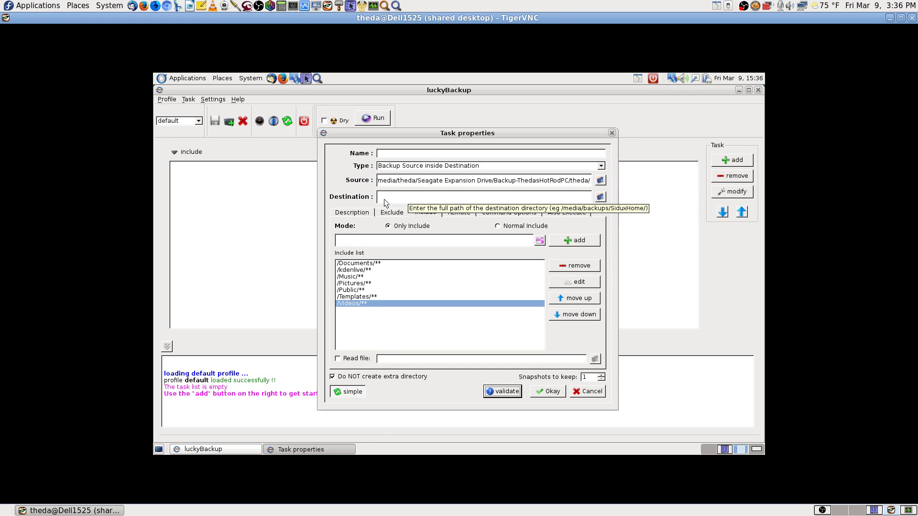
click(501, 392)
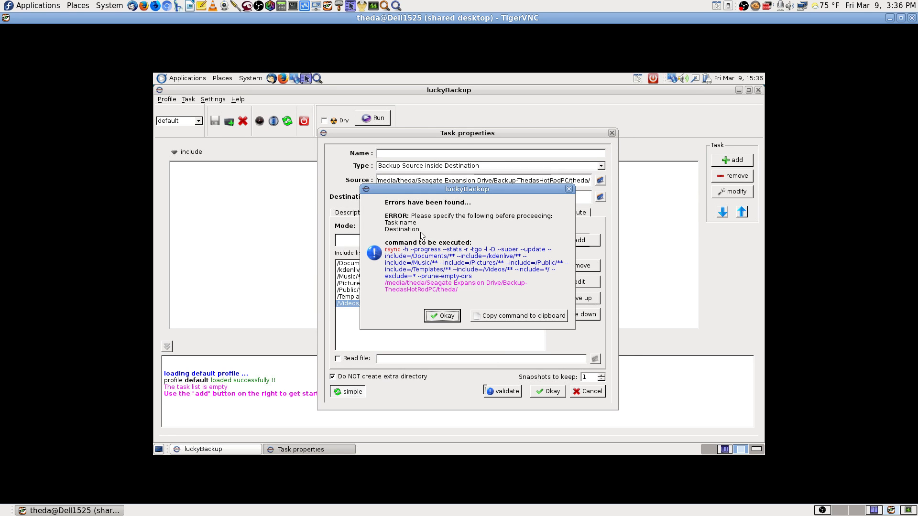
click(442, 316)
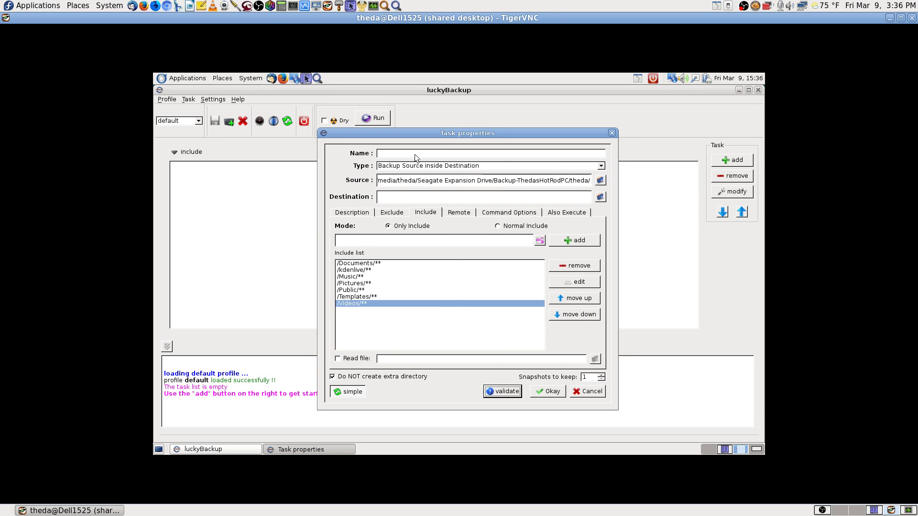
drag(418, 183, 609, 181)
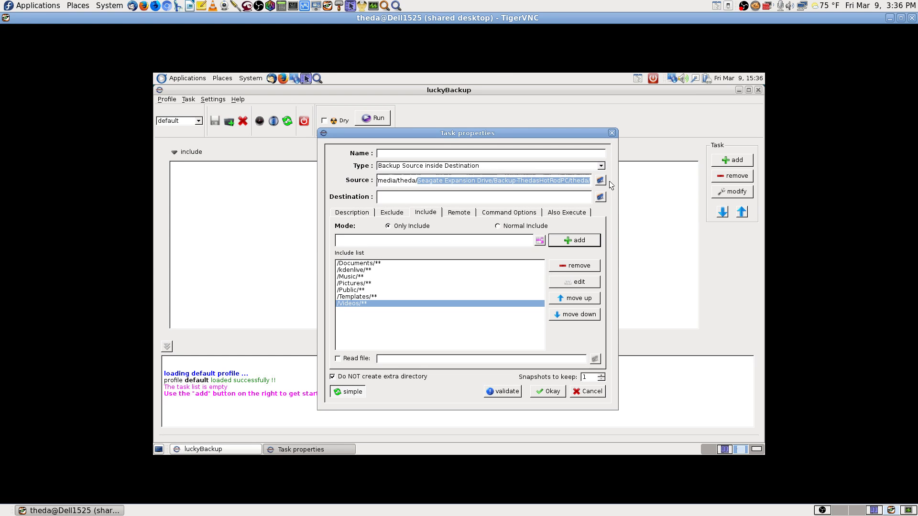
right_click(583, 180)
click(603, 220)
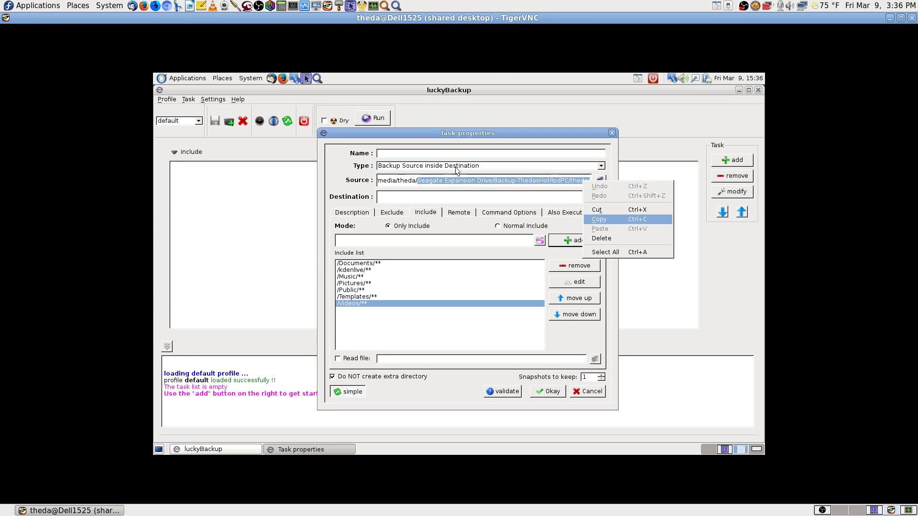
Step: Name the task as the source path plus 'to home theda selected folders' and re-validate
click(393, 156)
key(ctrl+v)
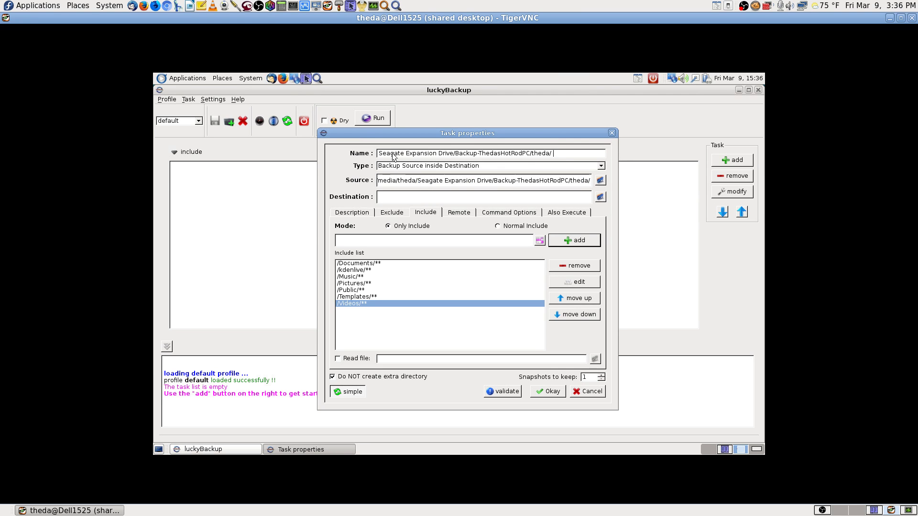
text(to home thex)
key(BackSpace)
text(da selected )
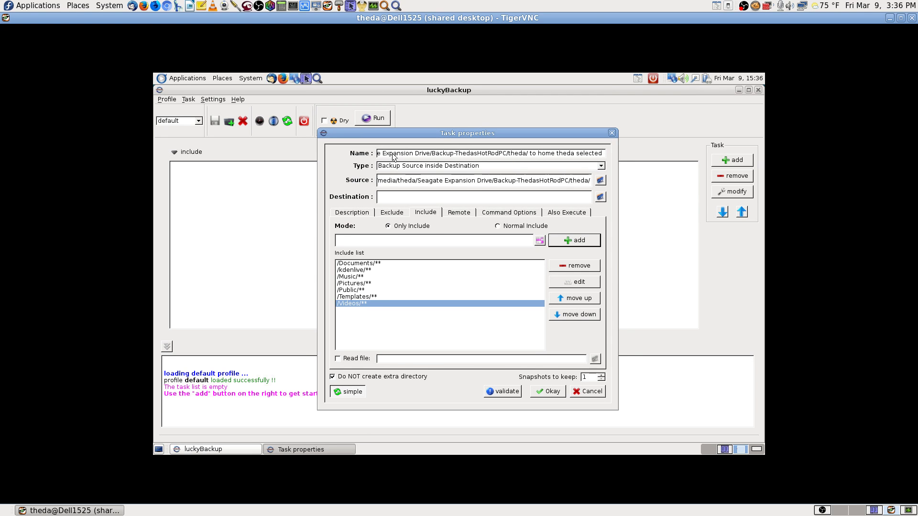
text(folders)
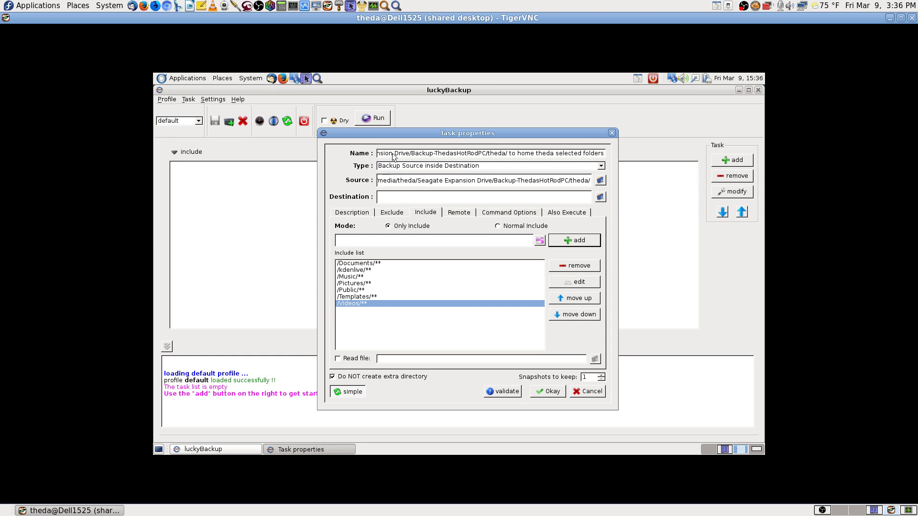
click(510, 392)
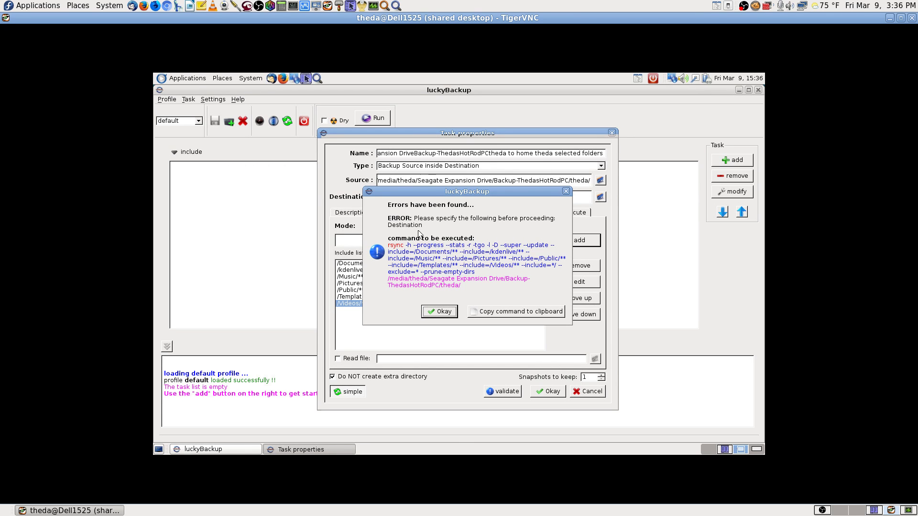
click(440, 312)
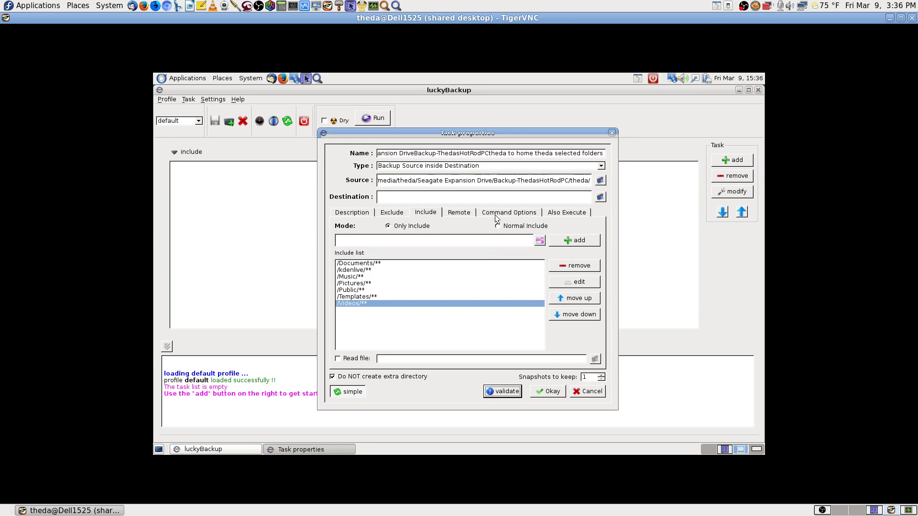
Step: Set the restore destination to /home/theda/ and validate the task, dismissing the all-fields-ok report
click(600, 198)
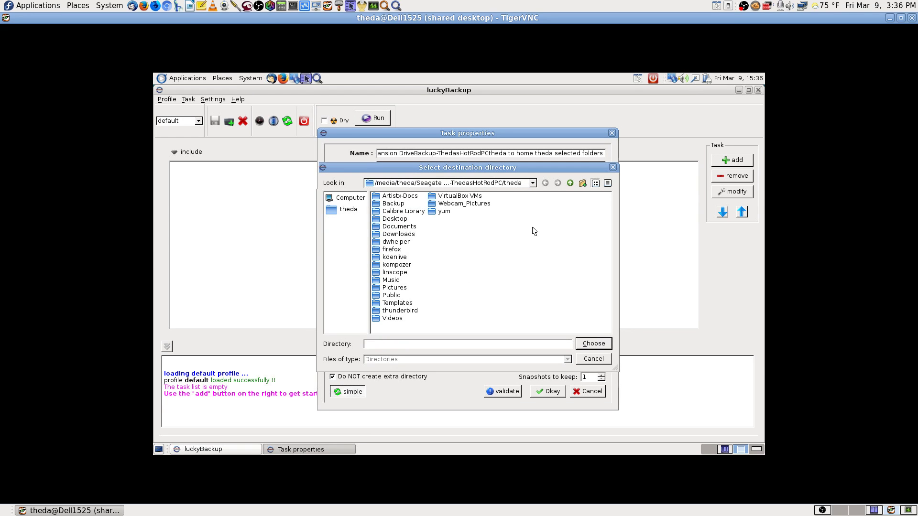
click(347, 210)
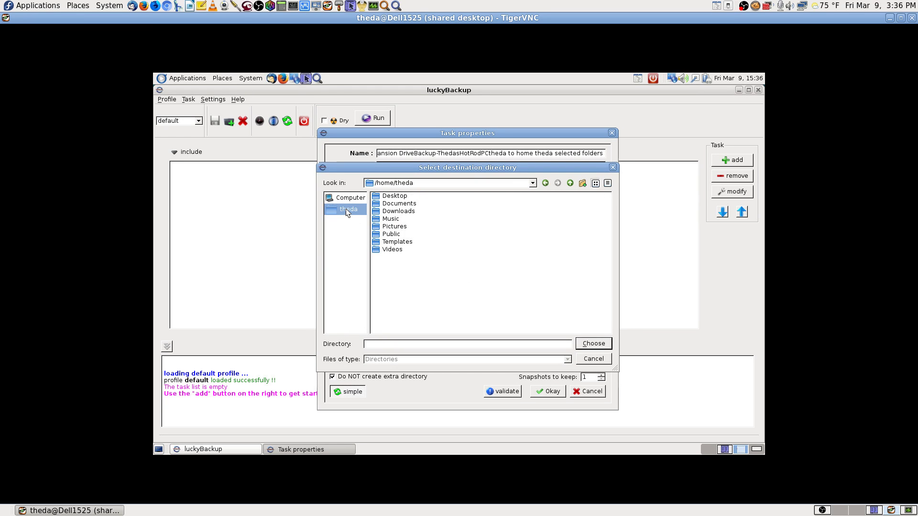
click(593, 343)
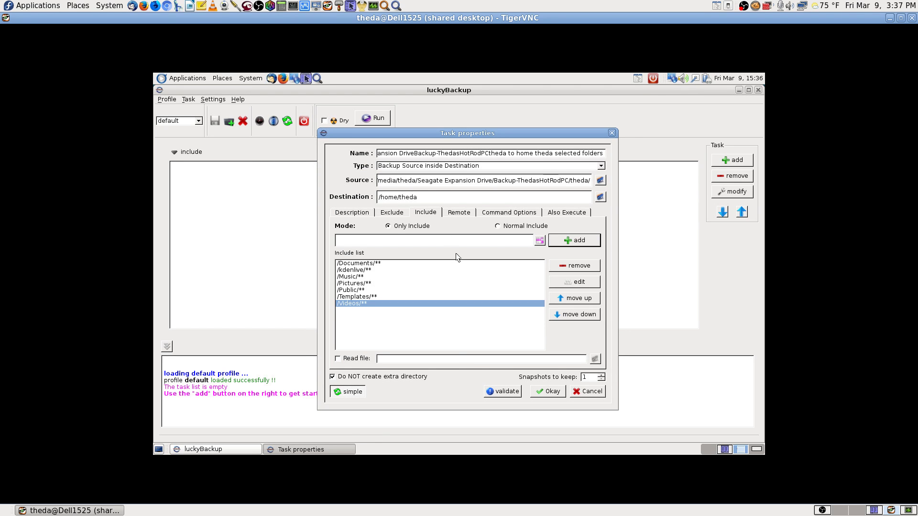
click(506, 392)
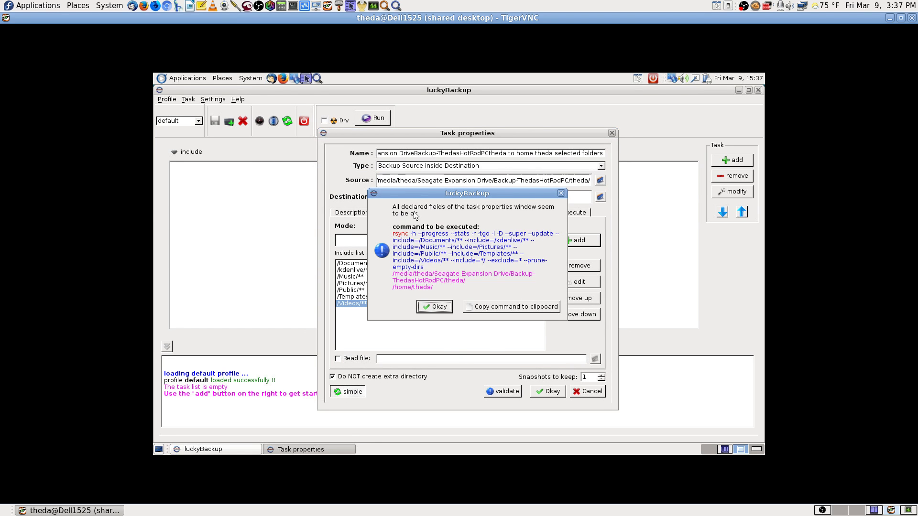
click(434, 306)
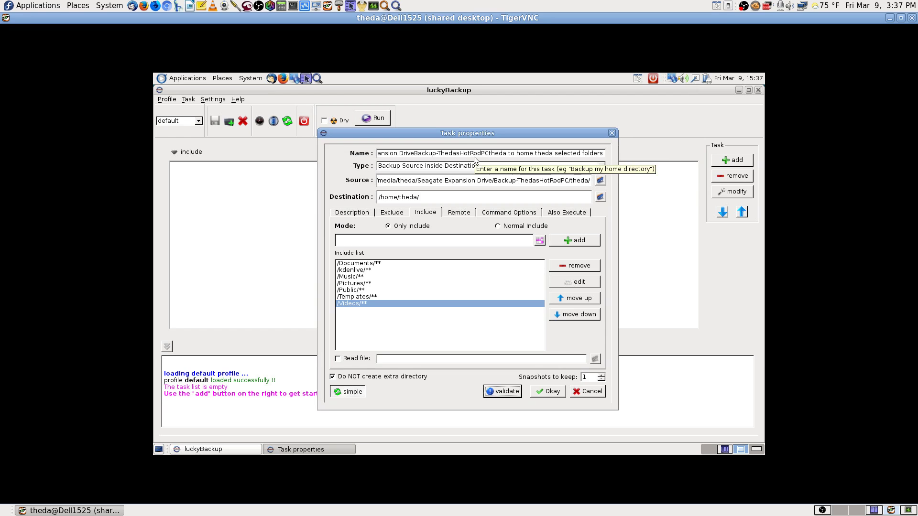
Step: Insert the missing spaces in the task name, including between HotRodPC and theda
click(406, 155)
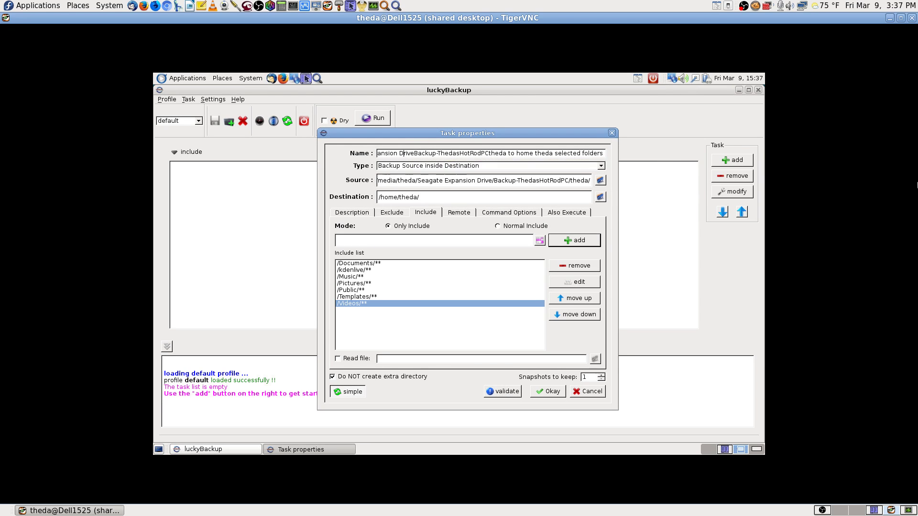
key(Left)
key(Left)
key(Left)
key(Left)
key(Left)
key(Left)
key(Left)
key(Left)
key(Left)
key(Left)
key(Left)
key(Left)
key(Left)
key(Left)
key(Left)
key(Left)
key(Left)
key(Left)
key(Left)
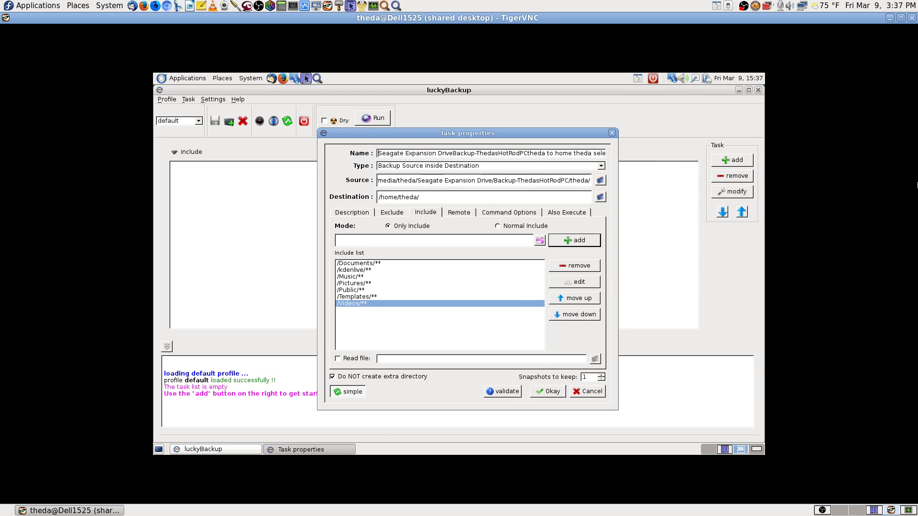
key(Right)
key(Right)
key(Right)
key(Right)
key(Right)
key(Right)
key(Right)
key(Right)
key(Right)
key(Right)
key(Right)
key(Right)
key(Right)
key(Right)
key(Right)
key(Right)
key(Right)
key(Right)
key(Right)
key(Right)
key(Right)
key(Right)
key(Right)
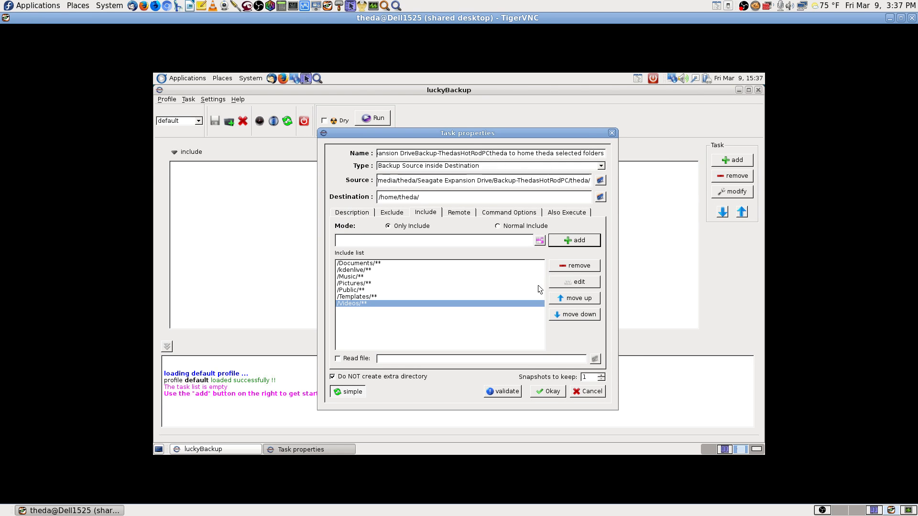
click(493, 154)
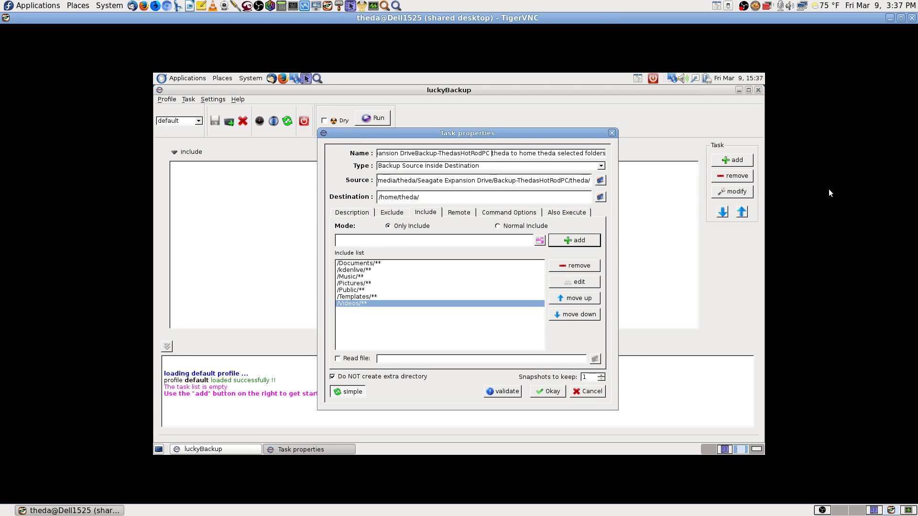
key(Left)
key(Left)
key(Left)
key(Left)
key(Left)
key(Left)
key(Left)
key(Left)
key(Left)
key(Left)
key(Left)
key(Left)
key(Left)
key(Left)
key(Left)
key(Left)
key(Left)
key(Left)
key(Left)
key(Left)
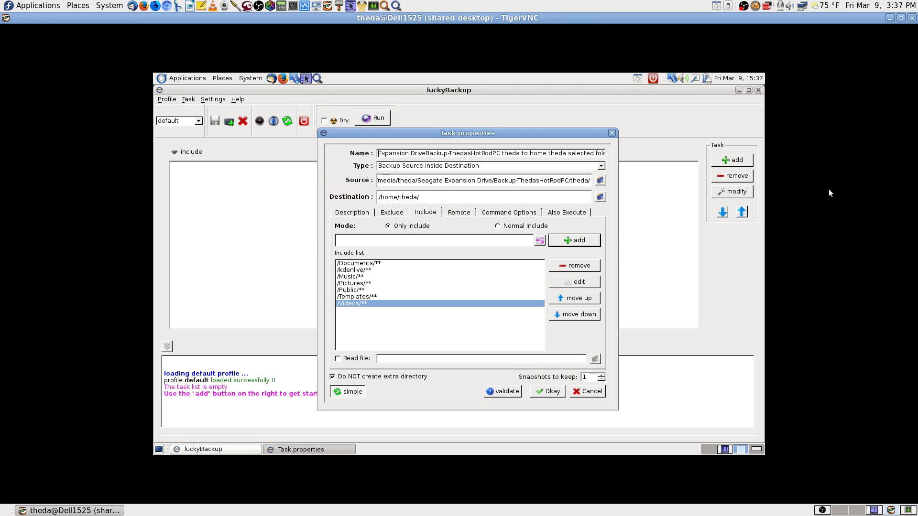
key(Right)
key(Right)
key(Right)
key(Right)
key(Right)
key(Right)
key(Right)
key(Right)
key(Right)
key(Right)
key(Right)
key(Right)
key(Right)
key(Right)
key(Right)
key(Right)
key(Right)
key(Right)
key(Right)
key(Right)
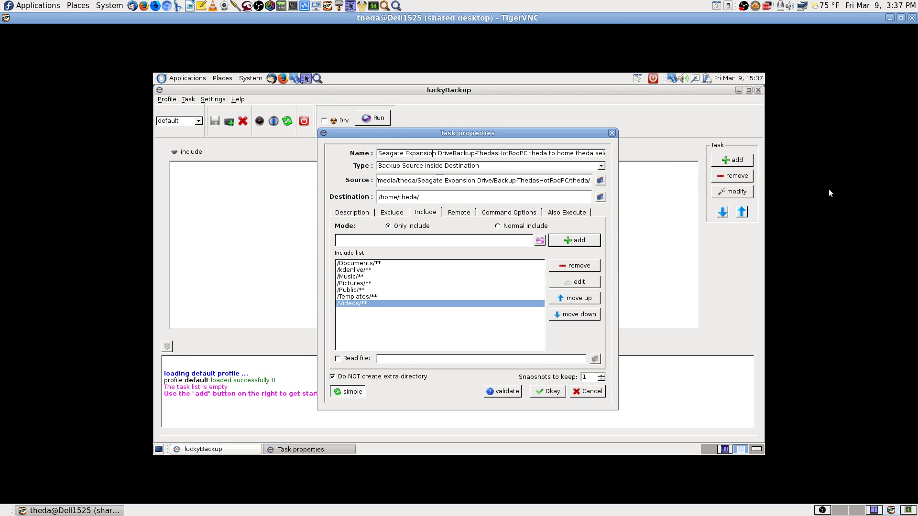
key(Right)
key(Right)
key(Right)
key(Right)
key(Right)
key(Right)
key(Right)
key(Right)
key(Right)
key(Right)
key(Right)
key(Right)
key(Right)
key(Right)
key(Right)
key(Right)
key(Right)
key(Right)
key(Right)
key(Right)
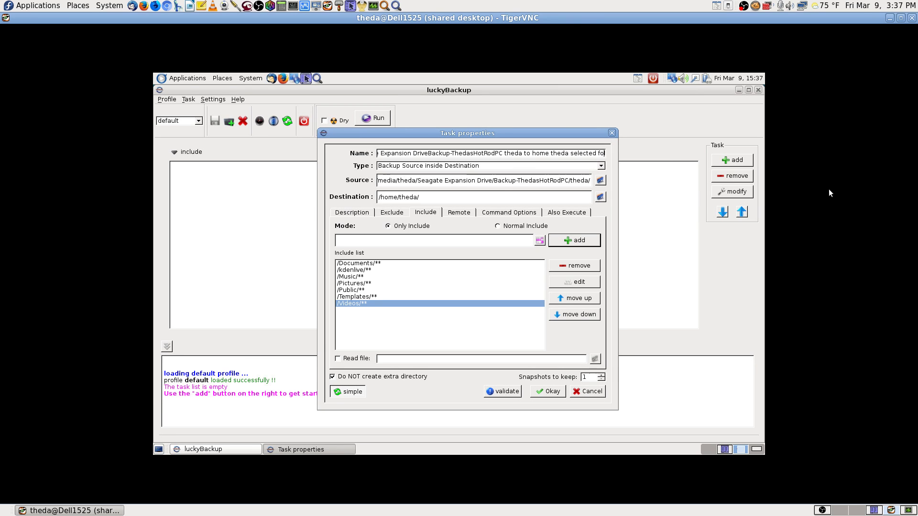
key(Left)
key(Left)
key(Left)
key(Left)
key(Left)
key(Left)
key(Left)
key(Left)
key(Left)
key(Left)
key(Left)
key(Left)
key(Left)
key(Left)
key(Left)
key(Left)
key(Left)
key(Left)
key(Left)
key(Left)
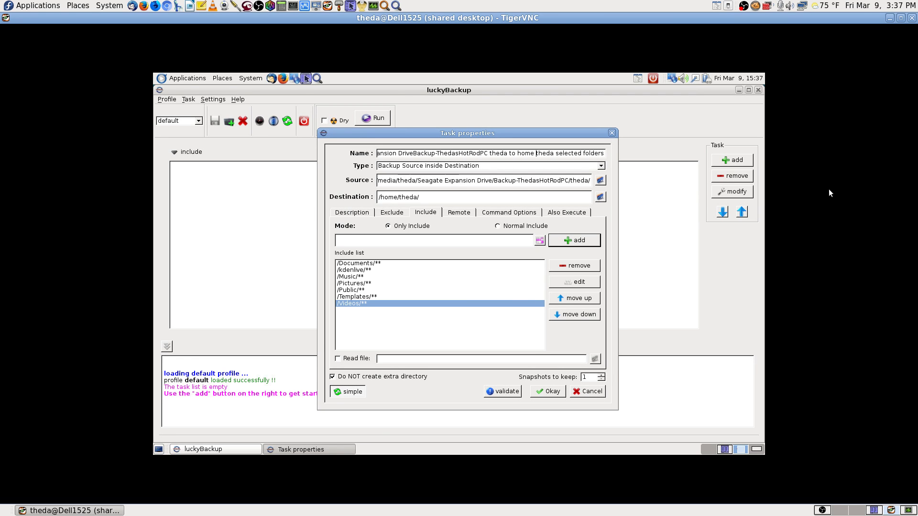
key(Left)
key(Left)
key(Left)
key(Left)
key(Left)
key(Left)
key(Left)
key(Left)
key(Left)
key(Left)
key(Left)
key(Left)
key(Left)
key(Left)
key(Left)
key(Left)
key(Left)
key(Left)
key(Left)
key(Left)
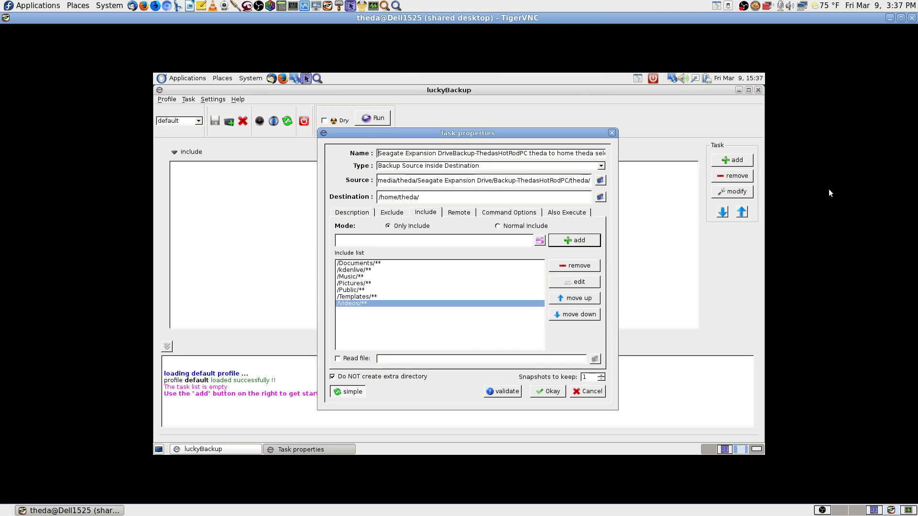
key(Right)
key(Right)
key(Right)
key(Right)
key(Right)
key(Right)
key(Right)
key(Right)
key(Right)
key(Right)
key(Right)
key(Right)
key(Right)
key(Right)
key(Right)
key(Right)
key(Right)
key(Right)
key(Right)
key(Right)
key(Left)
key(Left)
key(Left)
key(Left)
key(Left)
key(Left)
key(Left)
key(Left)
key(Left)
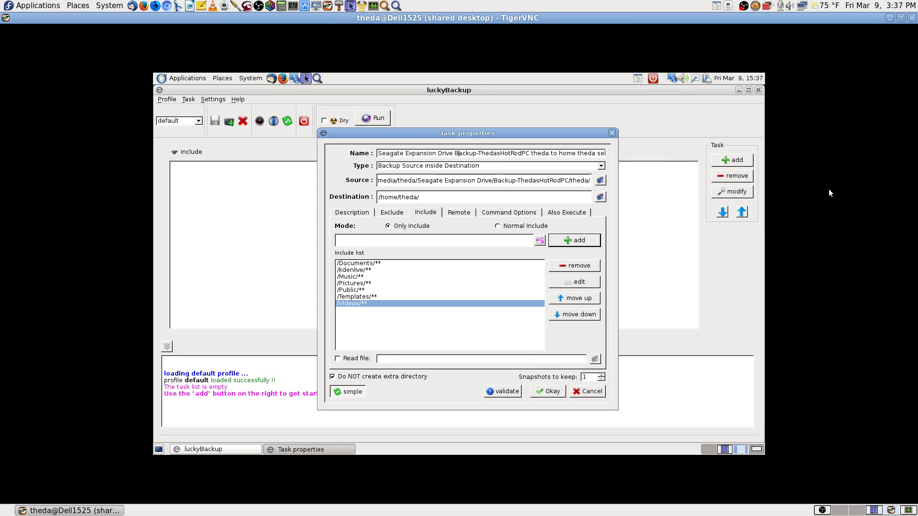
key(Right)
key(Right)
key(Right)
key(Right)
key(Right)
key(Right)
key(Right)
key(Right)
key(Right)
key(Right)
key(Right)
key(Right)
key(Right)
key(Right)
key(Right)
key(Right)
key(Right)
key(Right)
key(Right)
key(Right)
key(Right)
key(Right)
key(Right)
key(Right)
key(Right)
key(Right)
key(Right)
key(Right)
key(Right)
key(Right)
key(Right)
key(Right)
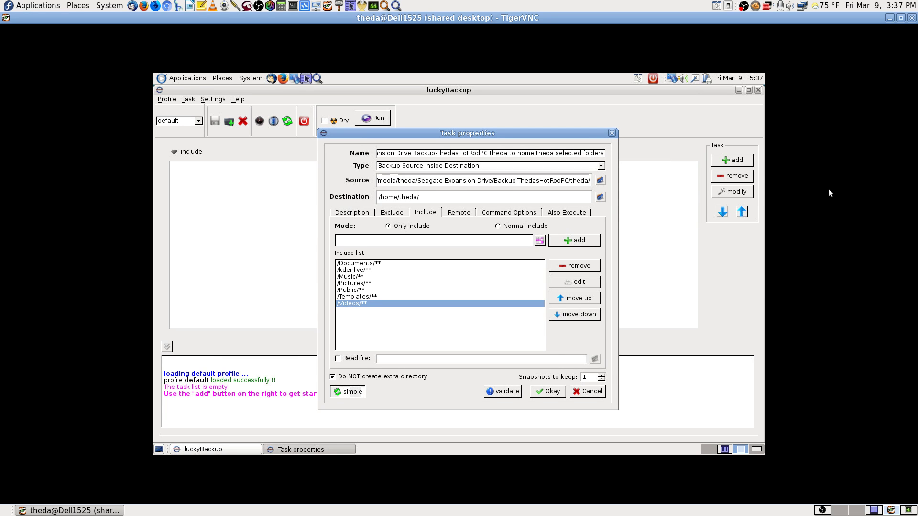
Step: Add the restore task, save the default profile, and bring up Krusader
click(551, 393)
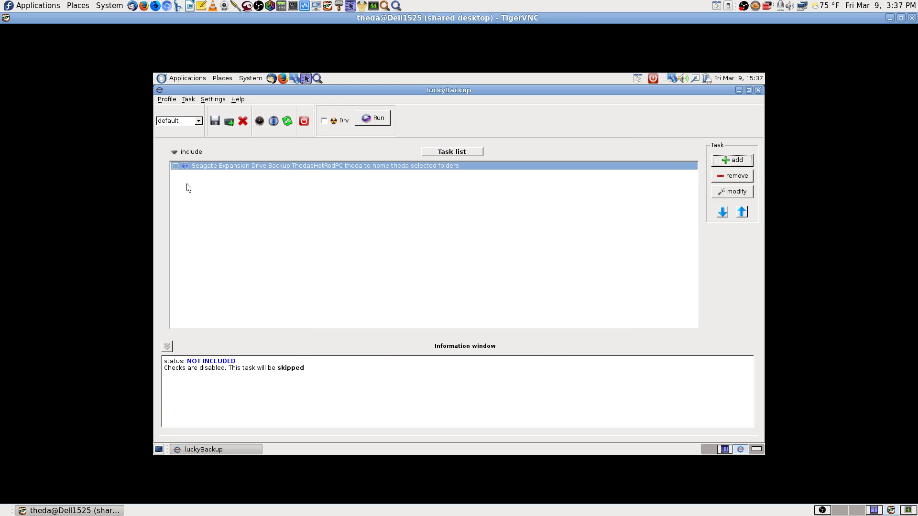
click(217, 121)
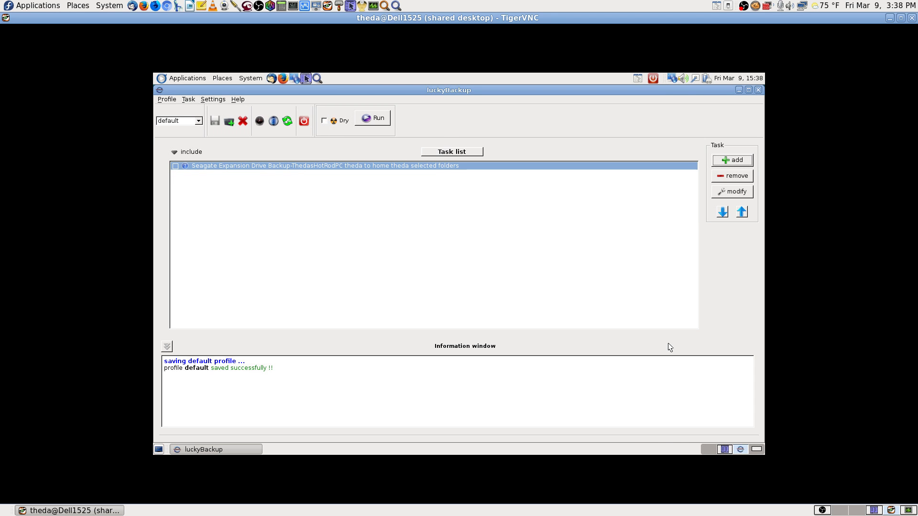
click(725, 452)
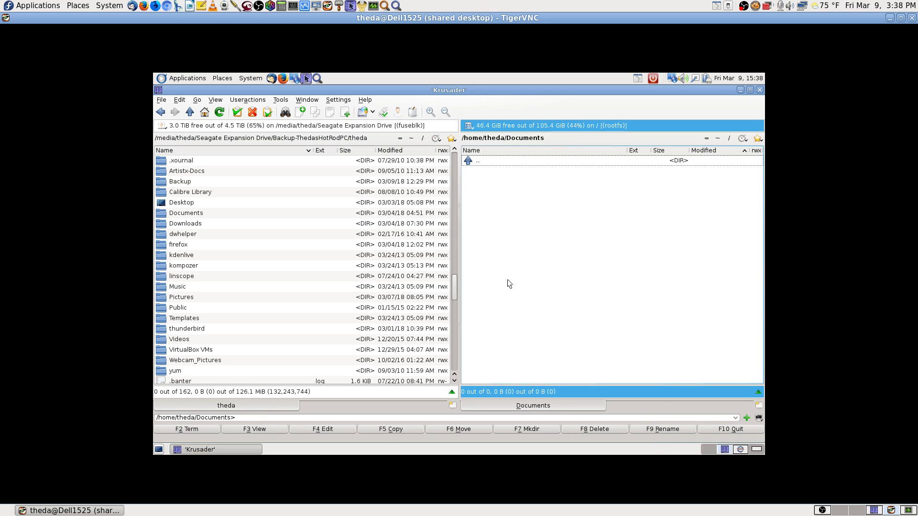
Step: Browse the drive's Backup and Lucky-Backup-Profiles folders, open home Downloads, then close Krusader
double_click(189, 182)
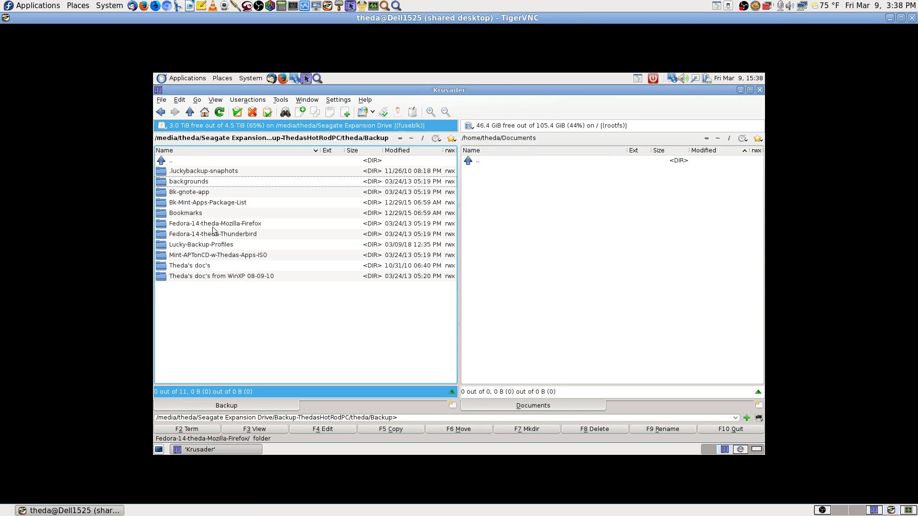
click(187, 249)
double_click(186, 246)
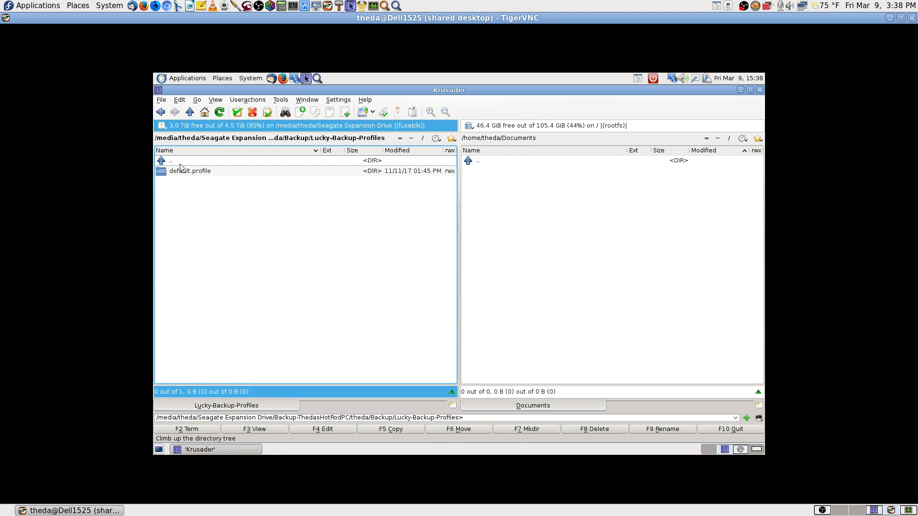
double_click(186, 162)
click(186, 164)
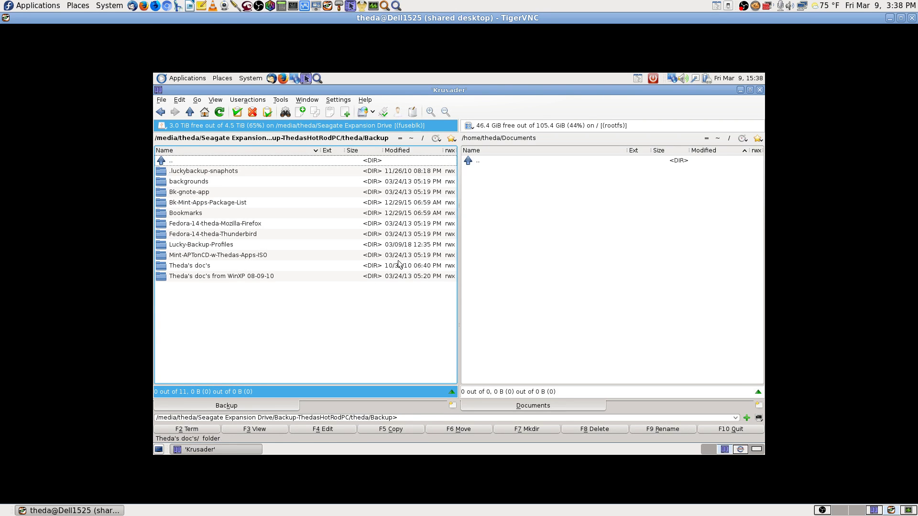
click(411, 139)
text(down)
key(Return)
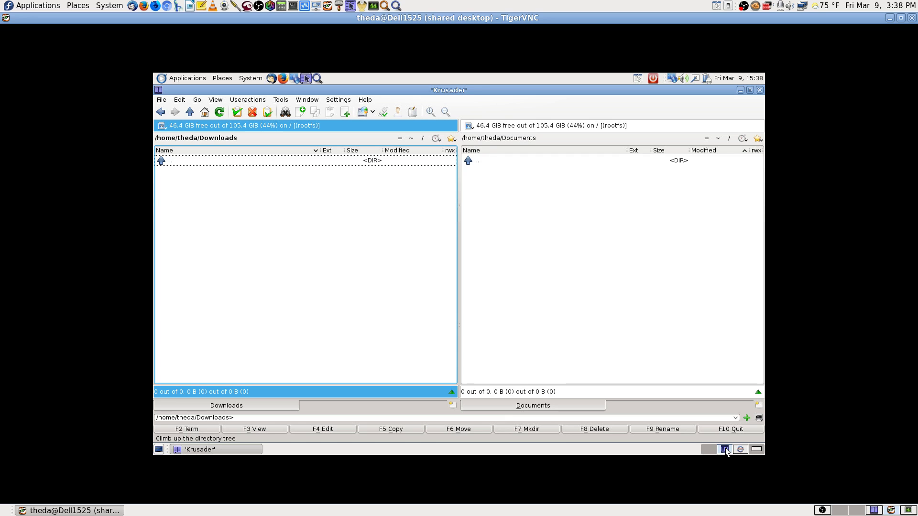
click(759, 91)
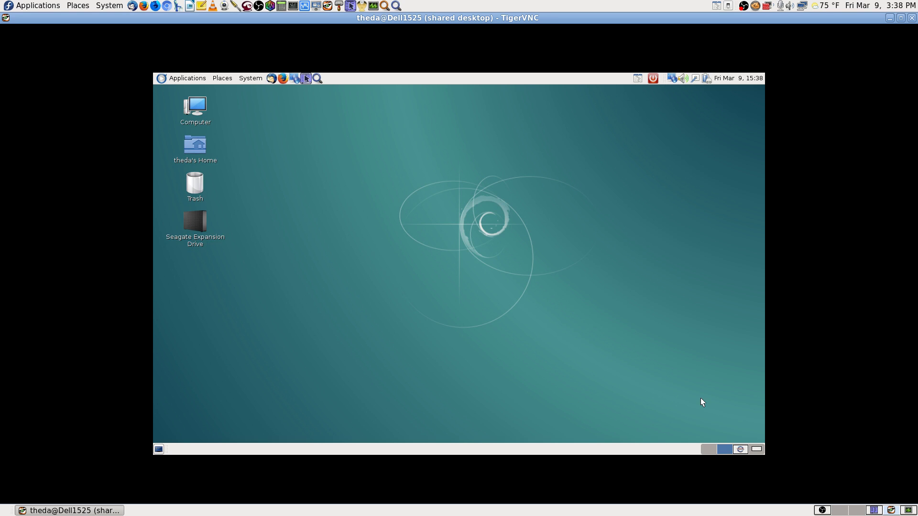
Step: Review the restore task's Include list unchanged, then enable Dry mode and attempt a run
click(740, 451)
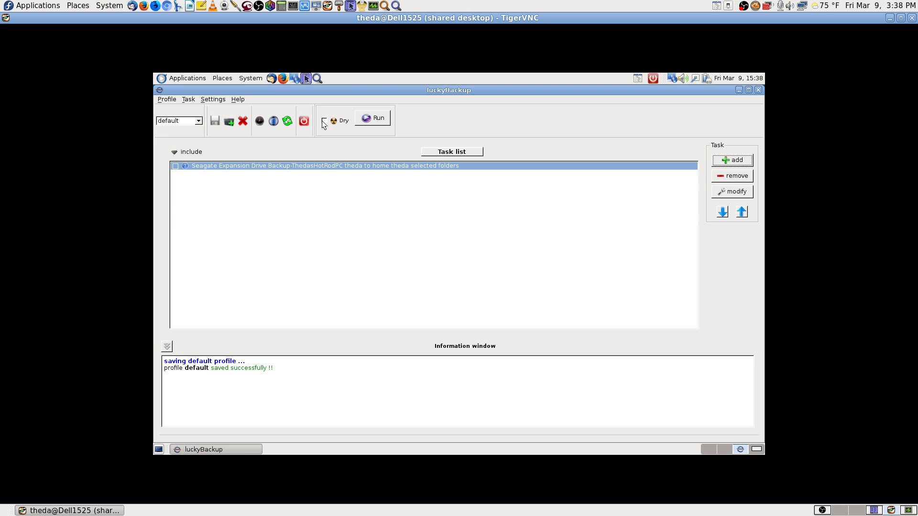
click(733, 192)
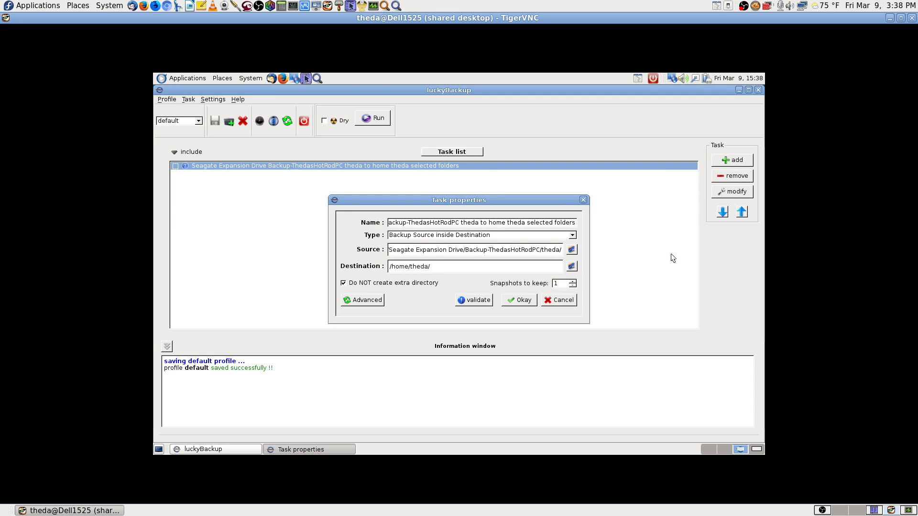
click(362, 300)
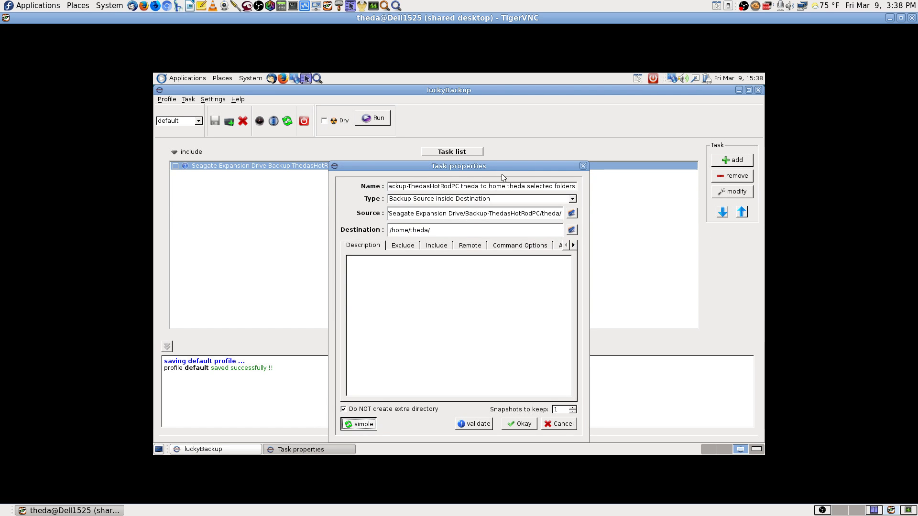
drag(505, 166, 504, 121)
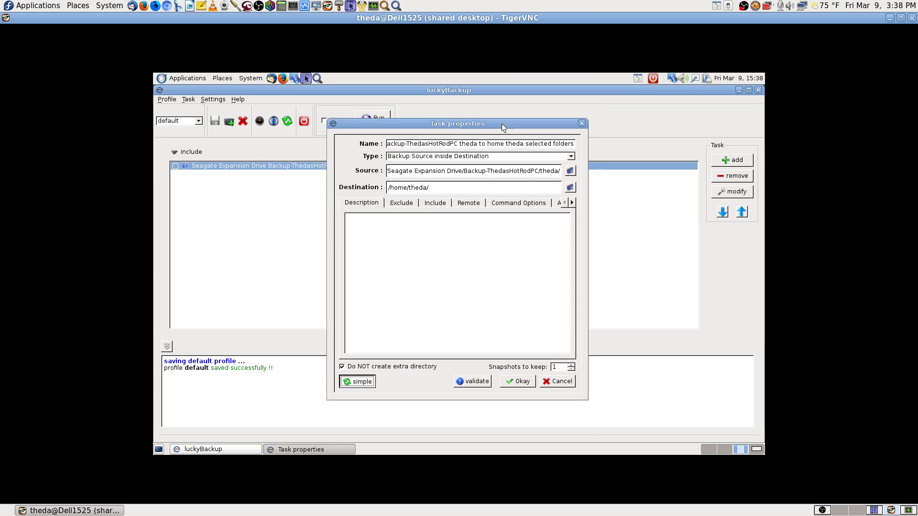
click(437, 201)
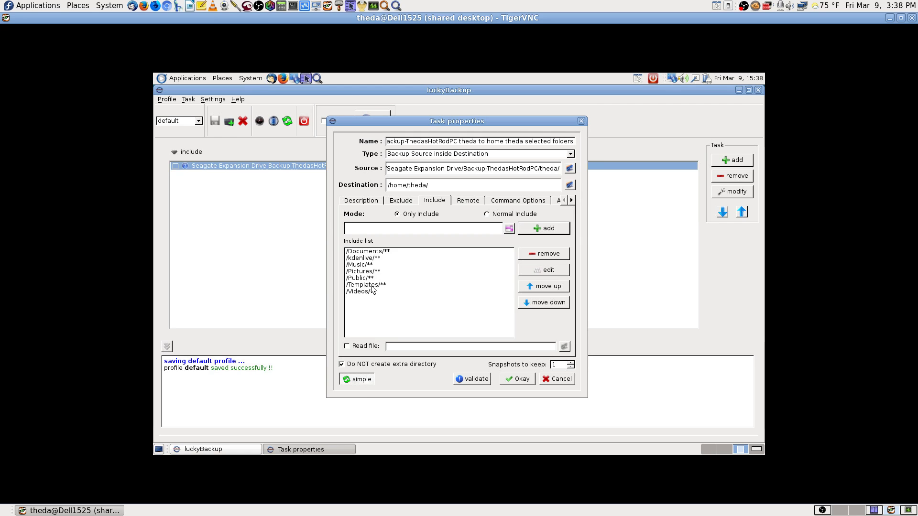
click(567, 378)
click(326, 122)
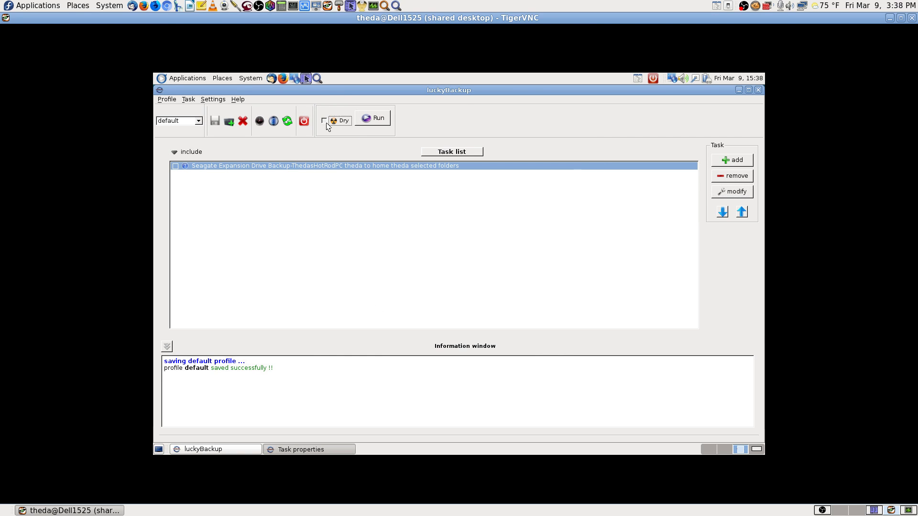
click(373, 120)
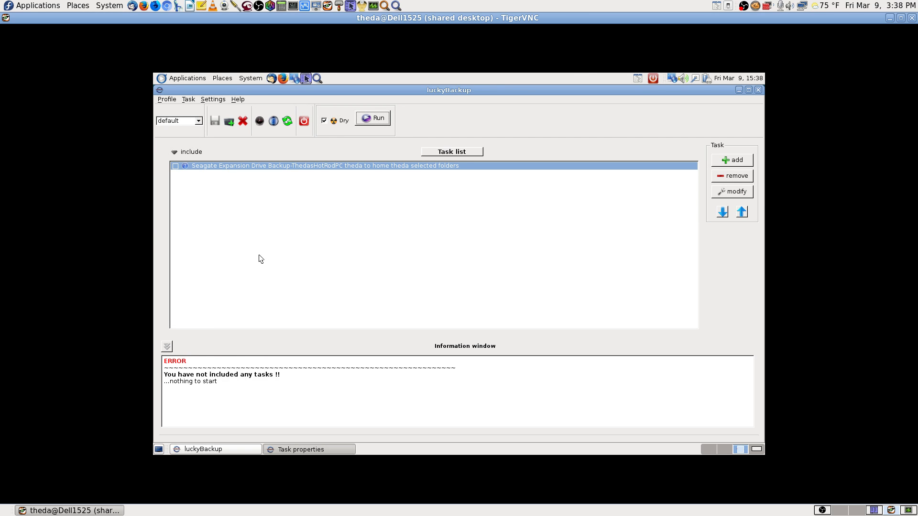
Step: Tick the restore task, save the default profile, and start the dry run
click(176, 166)
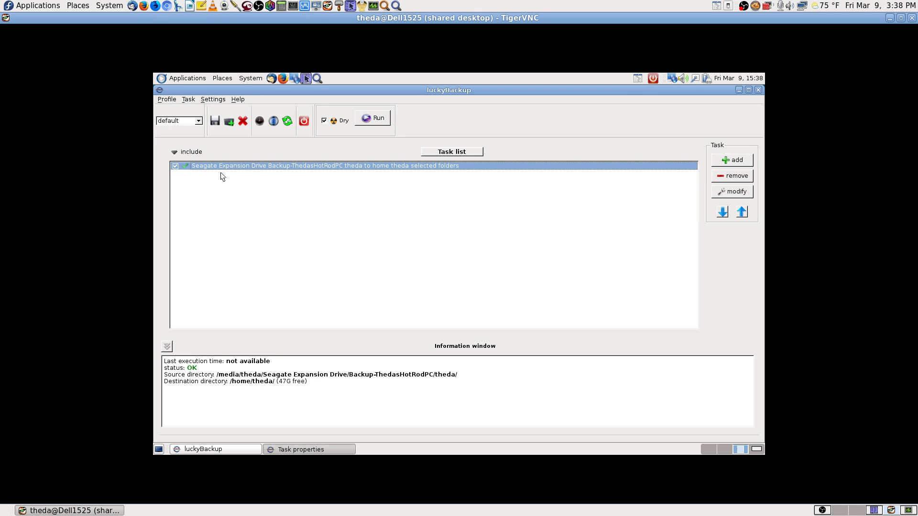
click(215, 121)
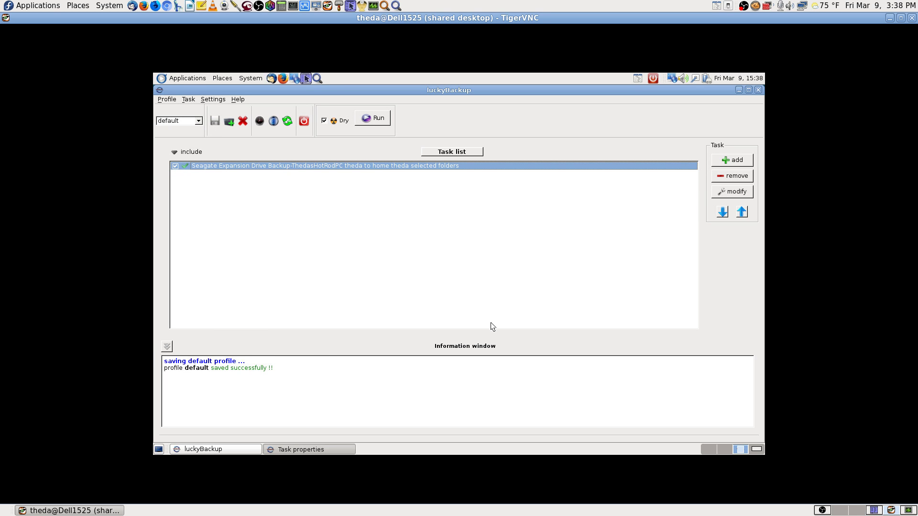
click(379, 120)
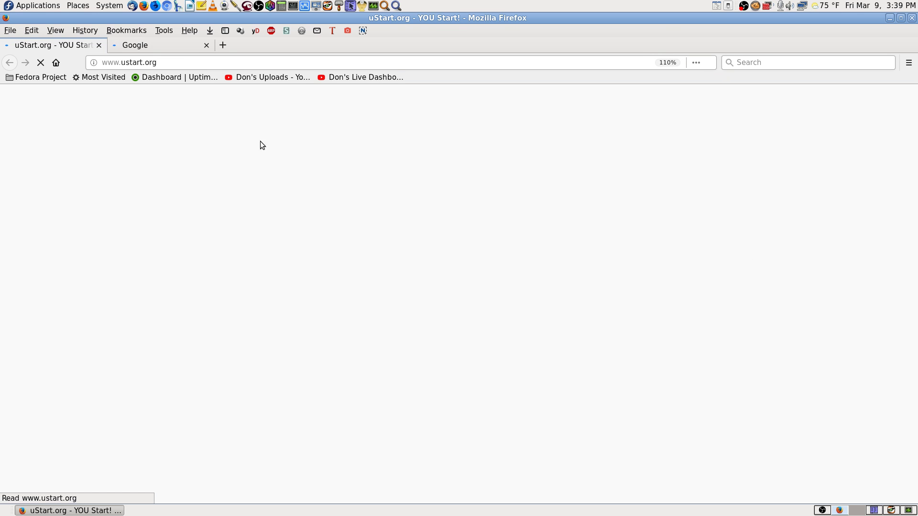
Step: Check the YouTube live dashboard stream, pause the preview, close Firefox, and return to luckyBackup
click(349, 78)
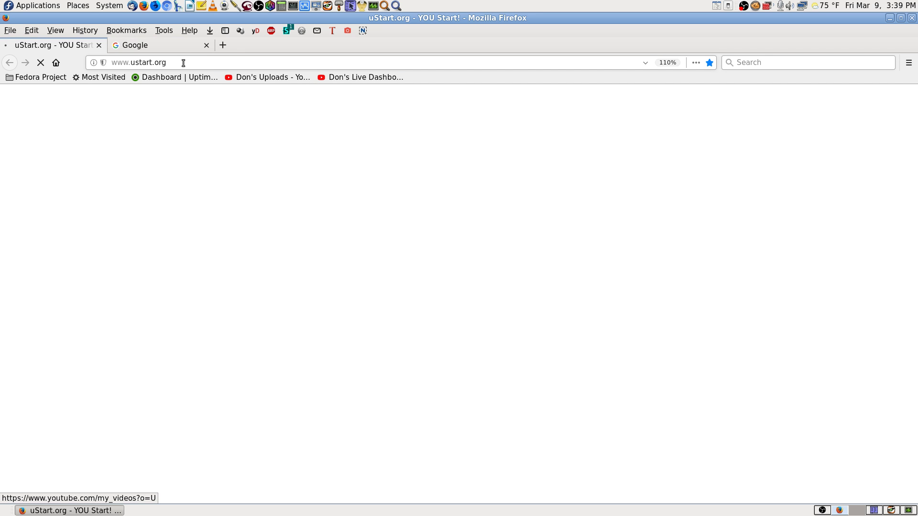
click(206, 45)
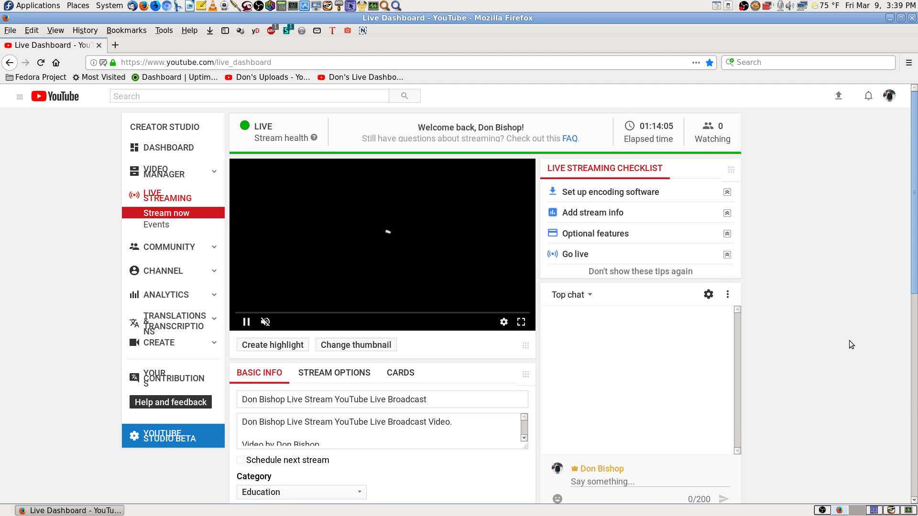
click(266, 322)
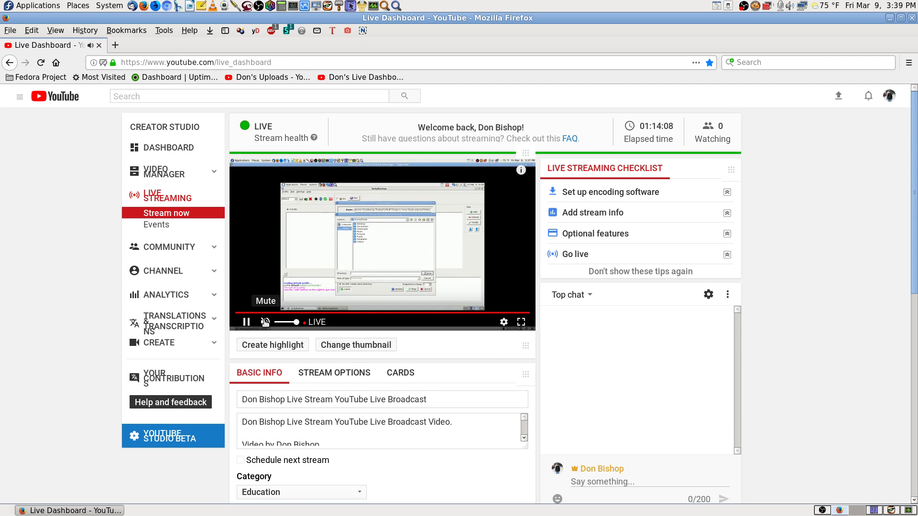
click(469, 246)
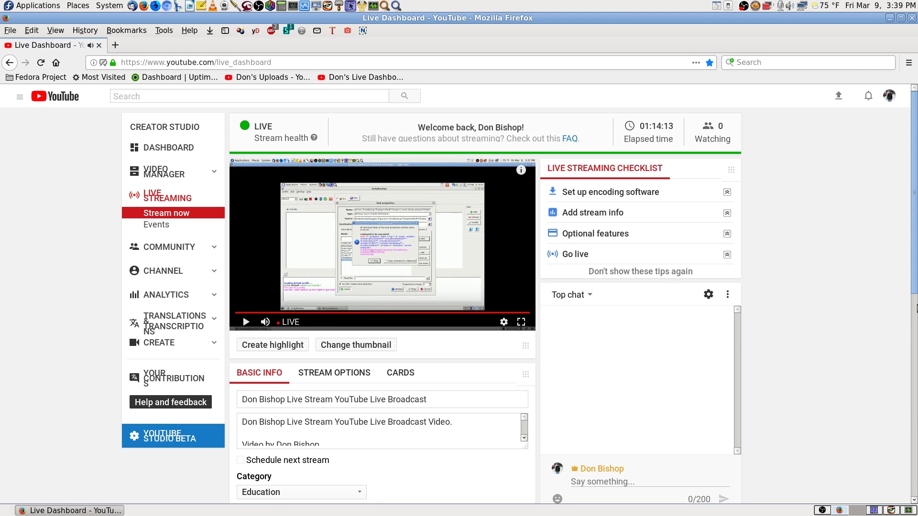
click(912, 17)
click(891, 510)
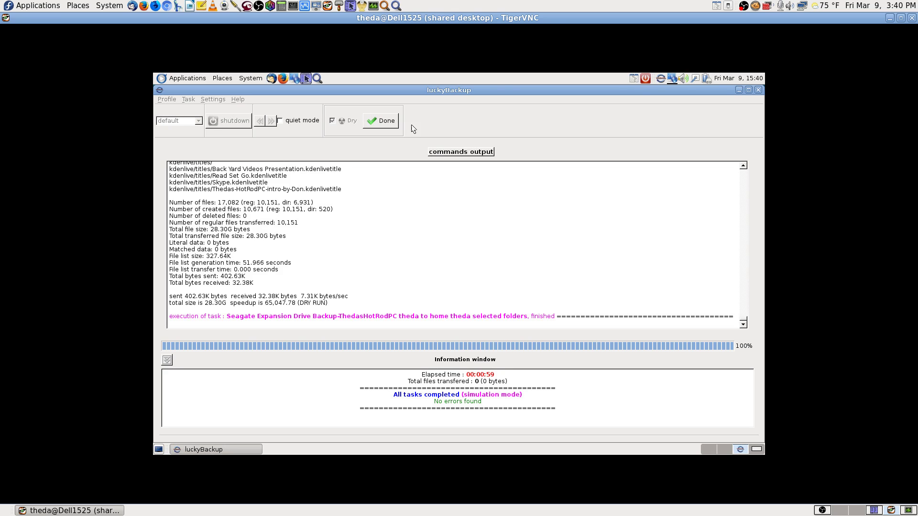
Step: Confirm the finished simulation with Done and close the TigerVNC viewer
click(383, 123)
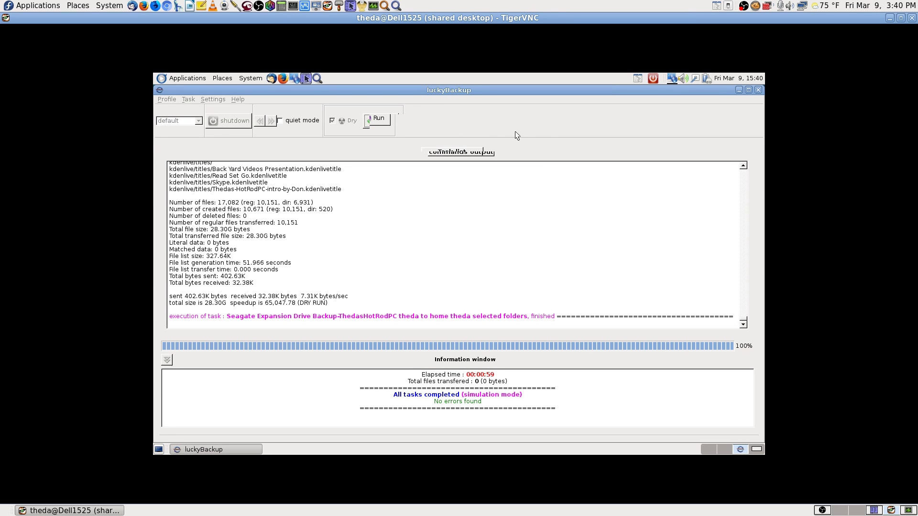
click(912, 19)
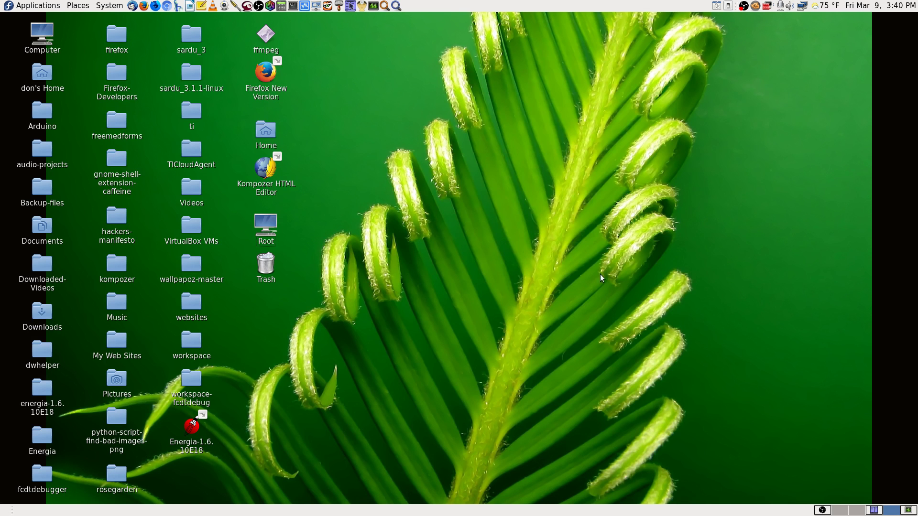
Step: Reconnect to 192.168.0.110 with the account password and maximize the viewer window
click(328, 6)
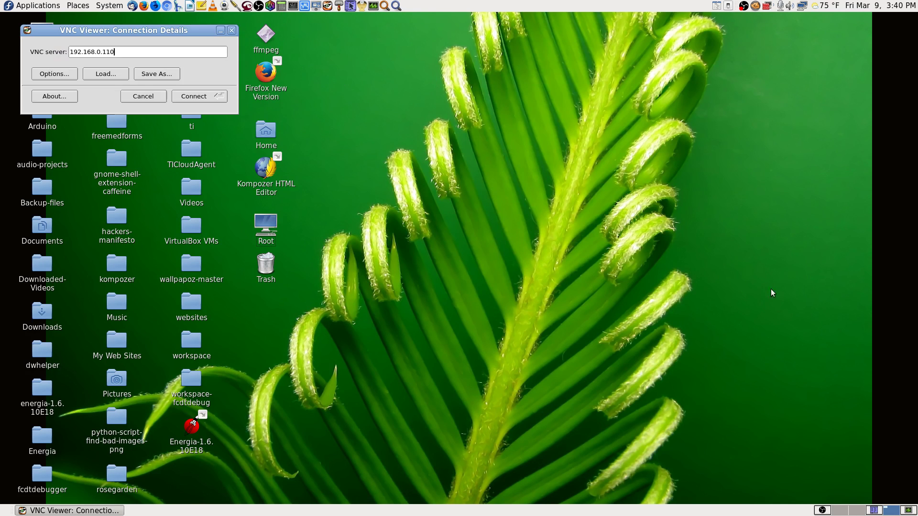
click(206, 96)
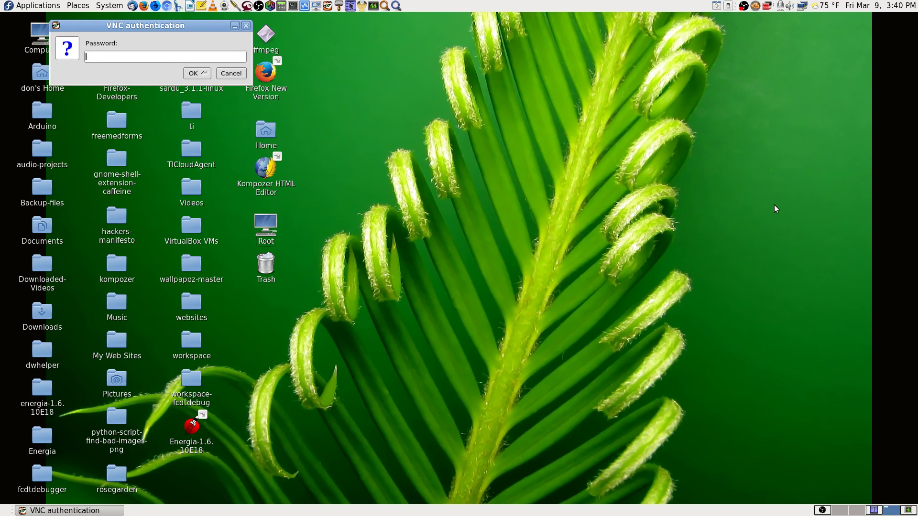
text(••••••••)
key(Return)
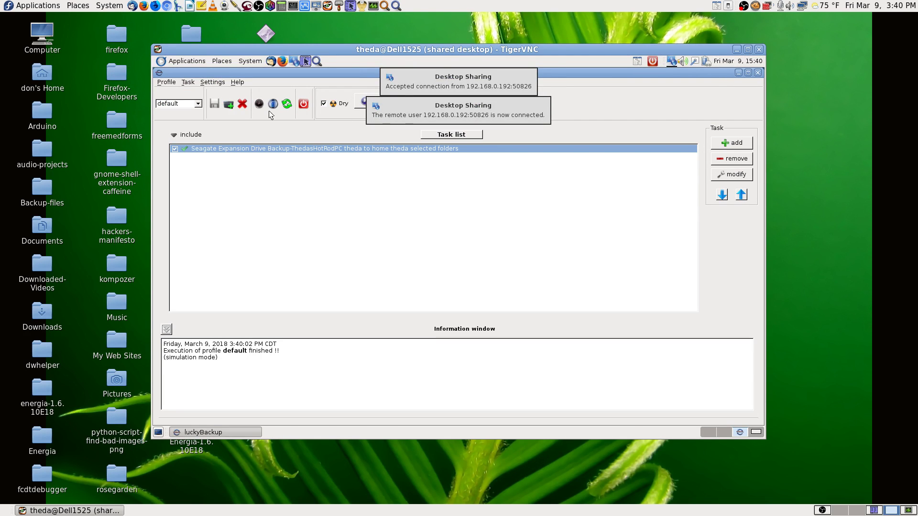
click(748, 49)
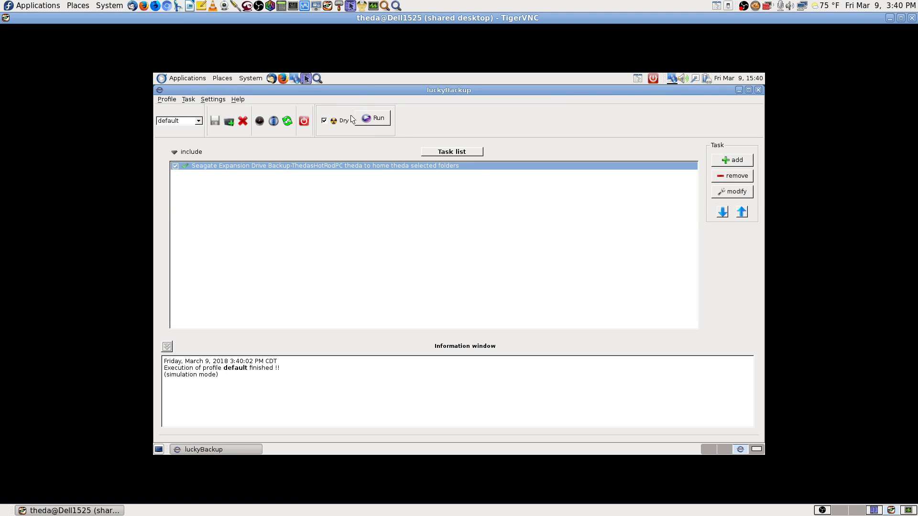
Step: Turn off Dry mode and start the real restore, then switch OBS to Cam 2 and Desktop
click(324, 120)
click(378, 120)
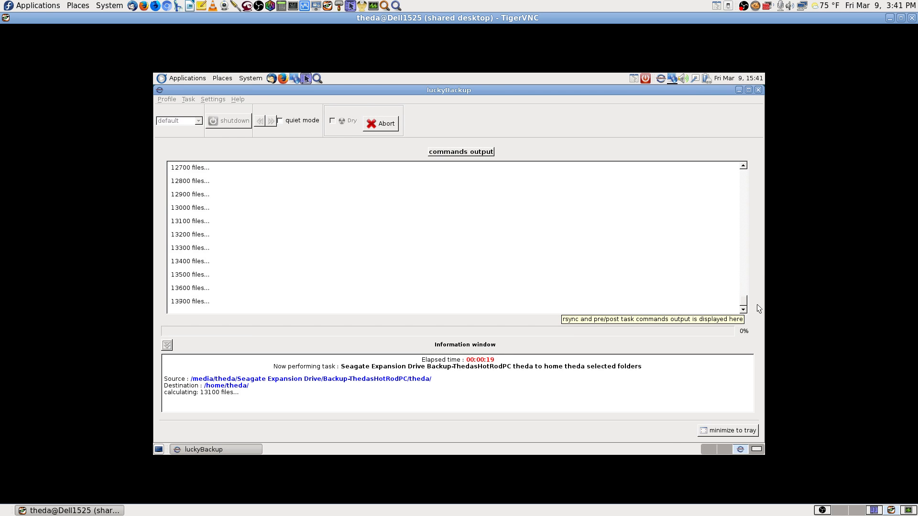
click(846, 509)
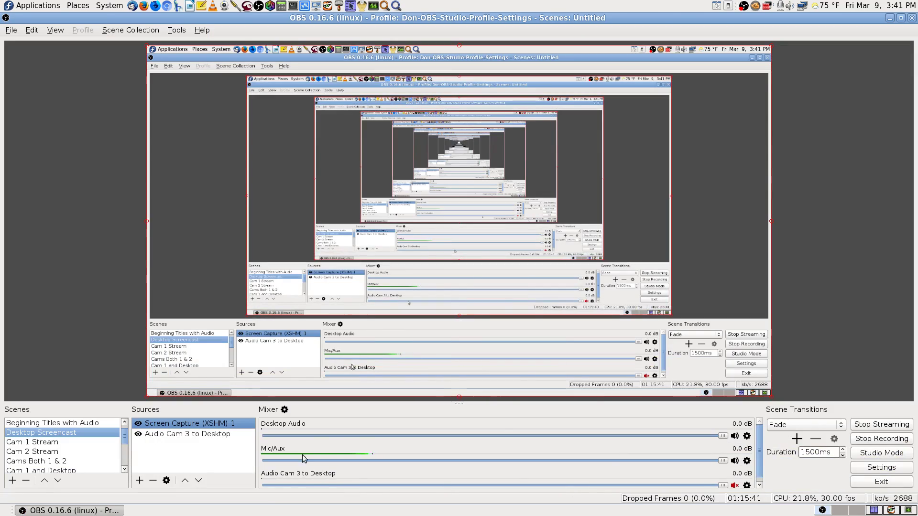
scroll(46, 461, down, 1)
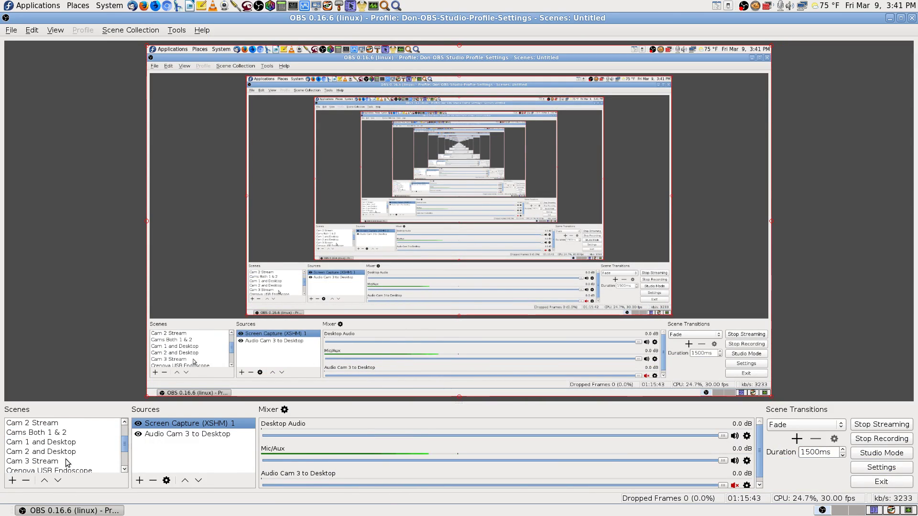
click(62, 451)
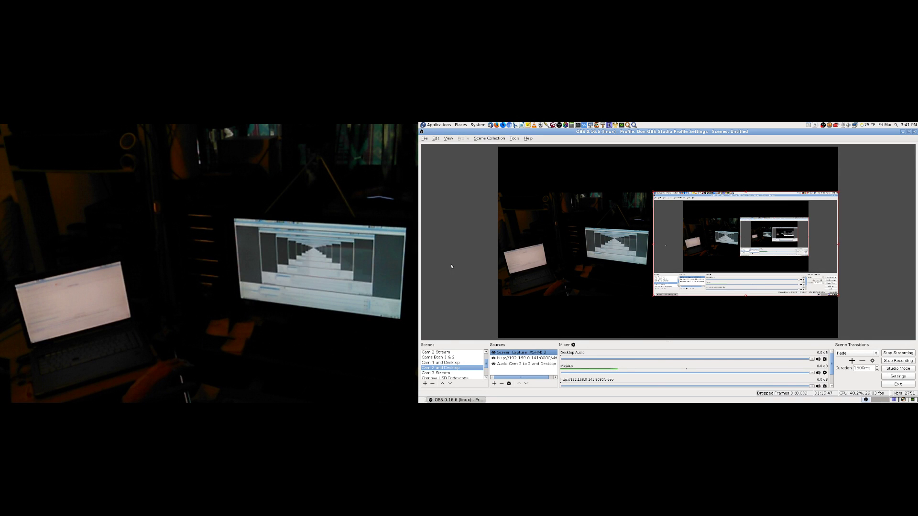
key(alt+Tab)
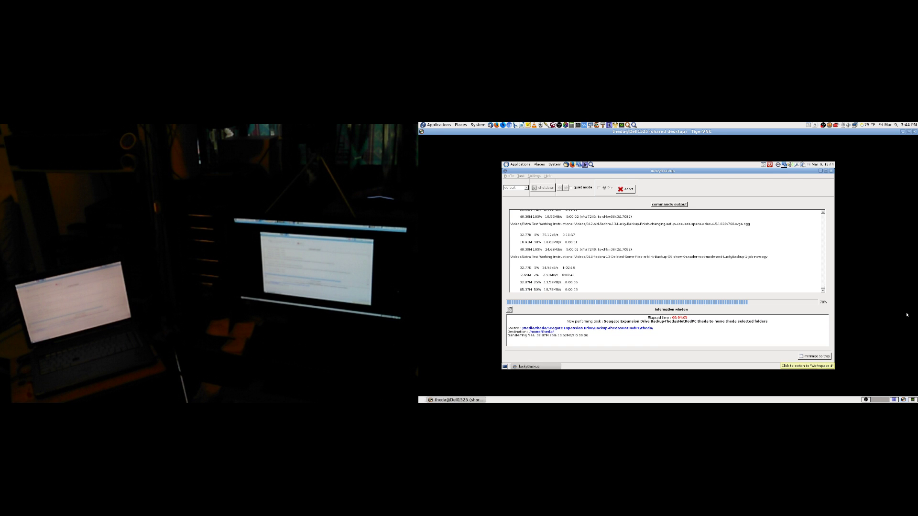
click(876, 400)
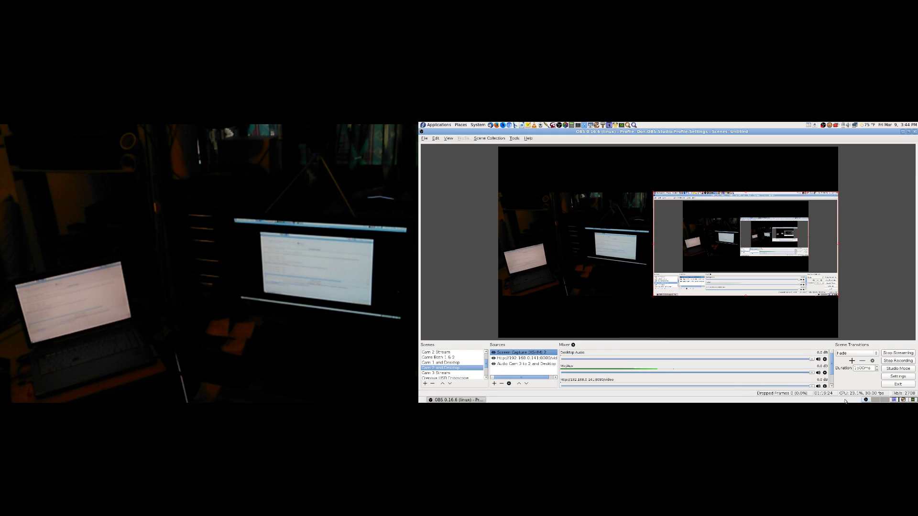
Step: Switch OBS from Cam 1 and Desktop to Desktop Screencast, check the restore, then go to Firefox
click(459, 363)
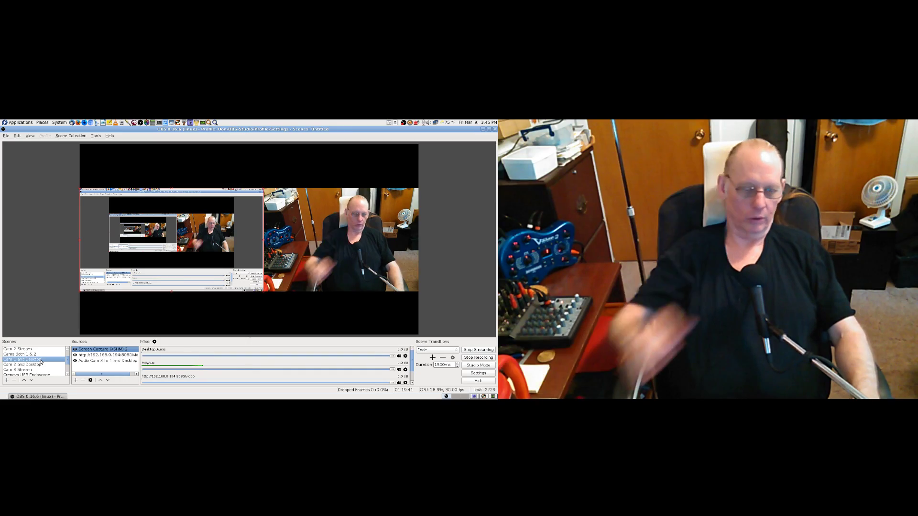
scroll(45, 366, up, 2)
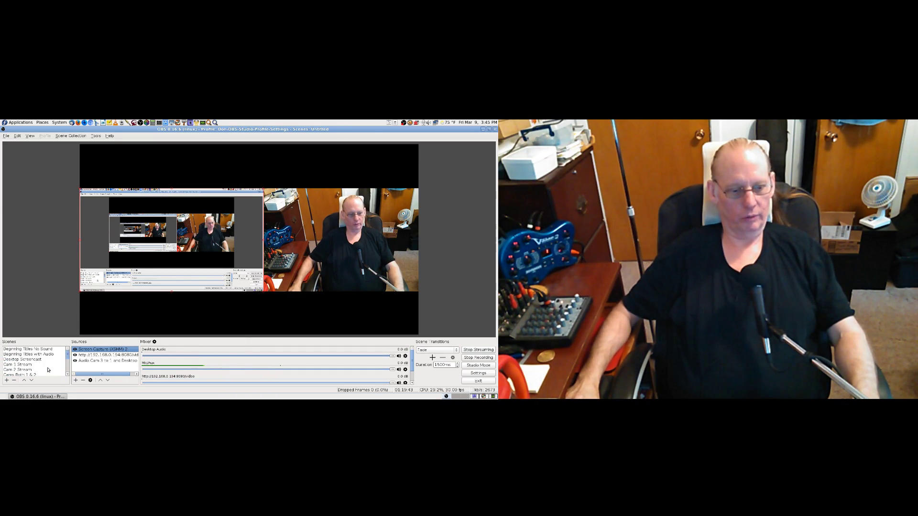
click(29, 360)
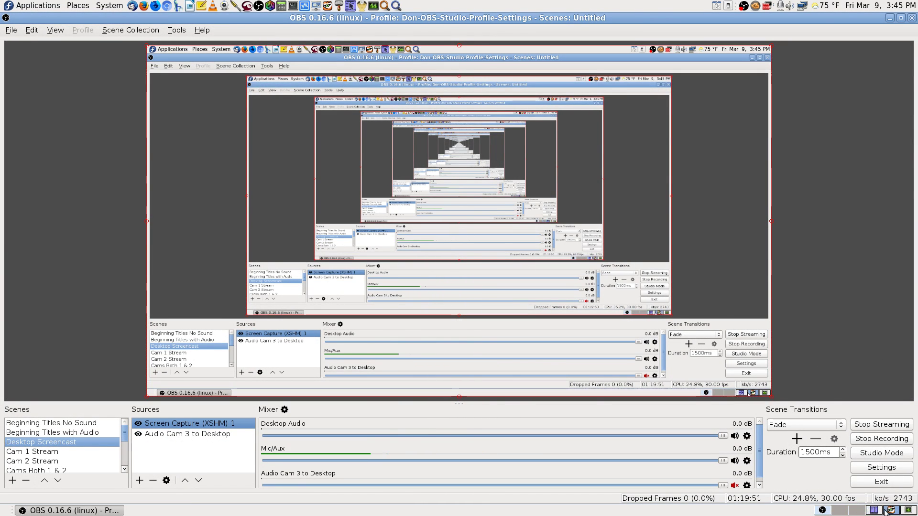
click(836, 510)
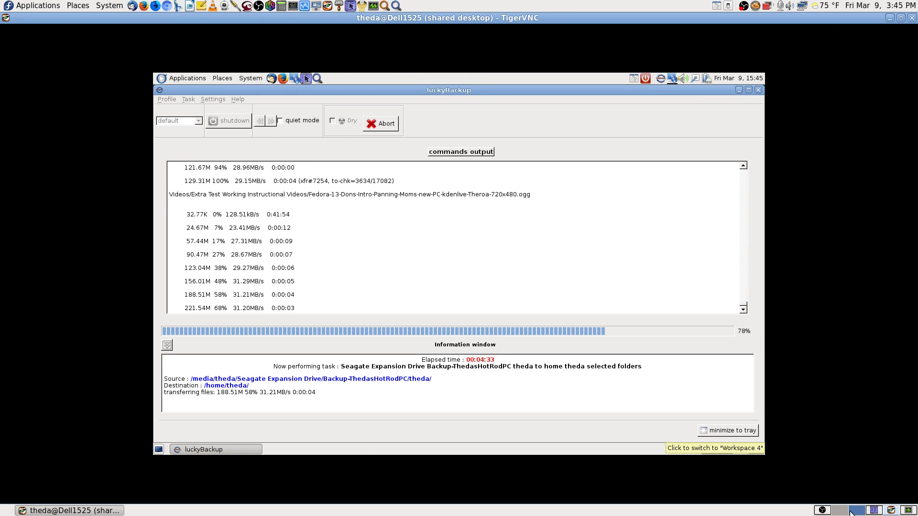
click(850, 512)
click(873, 509)
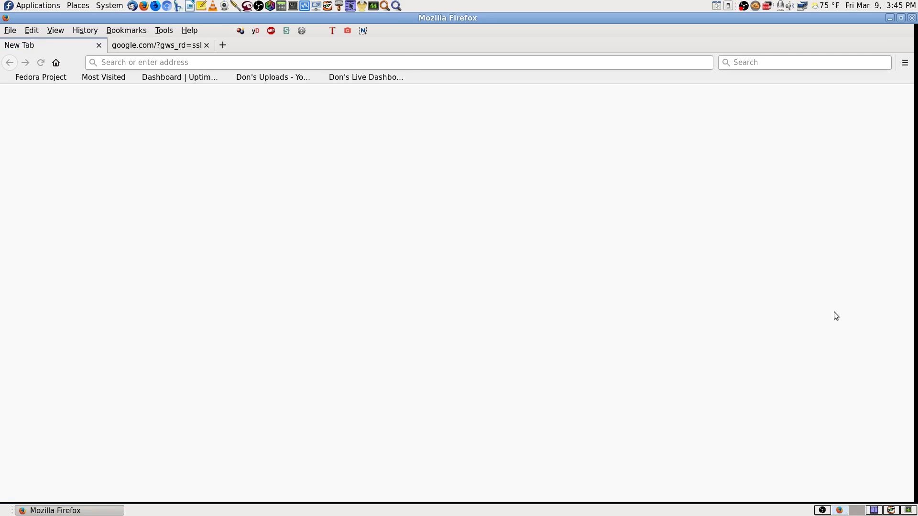
Step: Check the desktop stream live with sound in YouTube Live Dashboard, then return to the luckyBackup restore at 78%
click(351, 77)
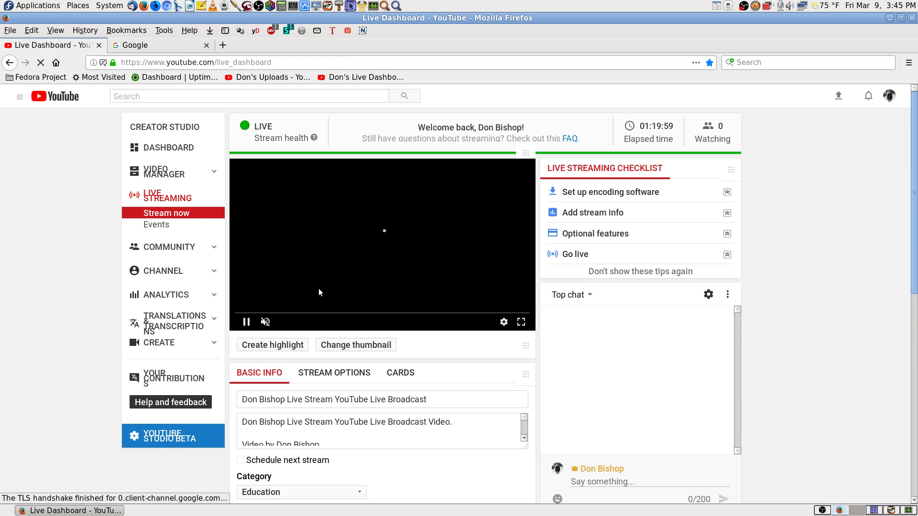
click(268, 323)
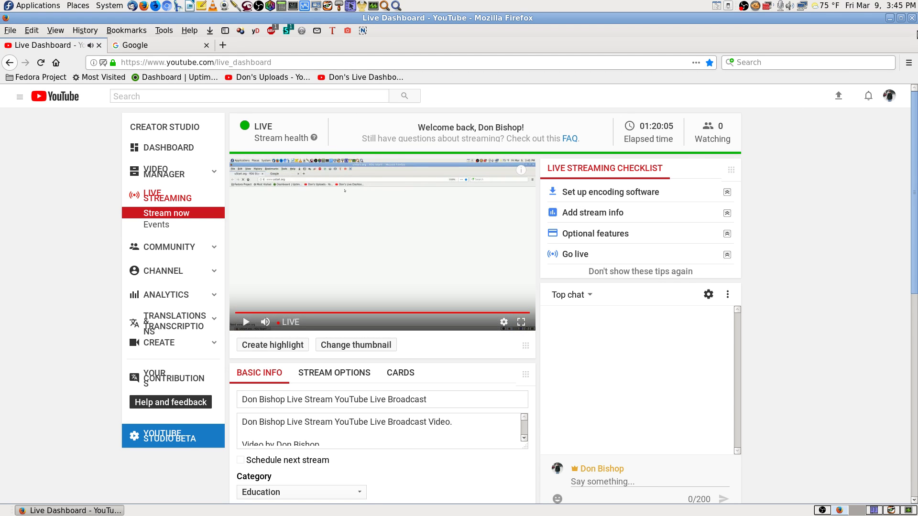
click(912, 18)
click(892, 510)
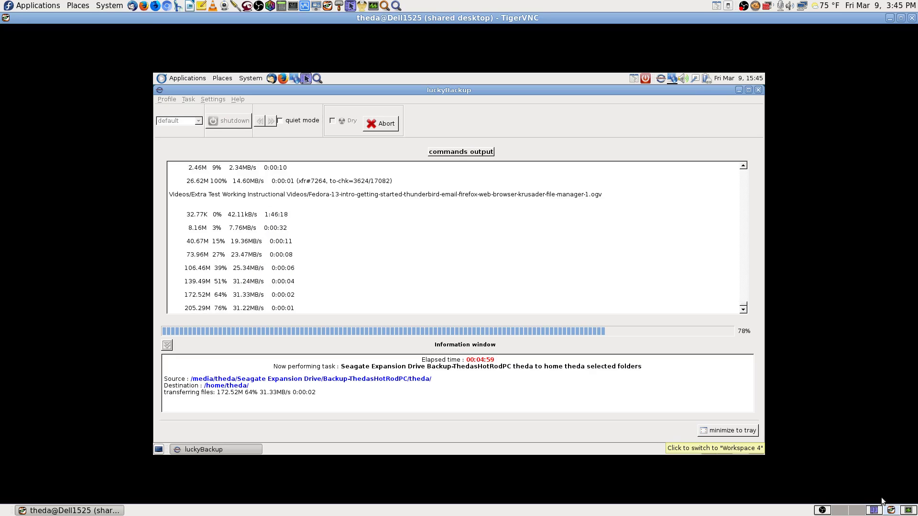
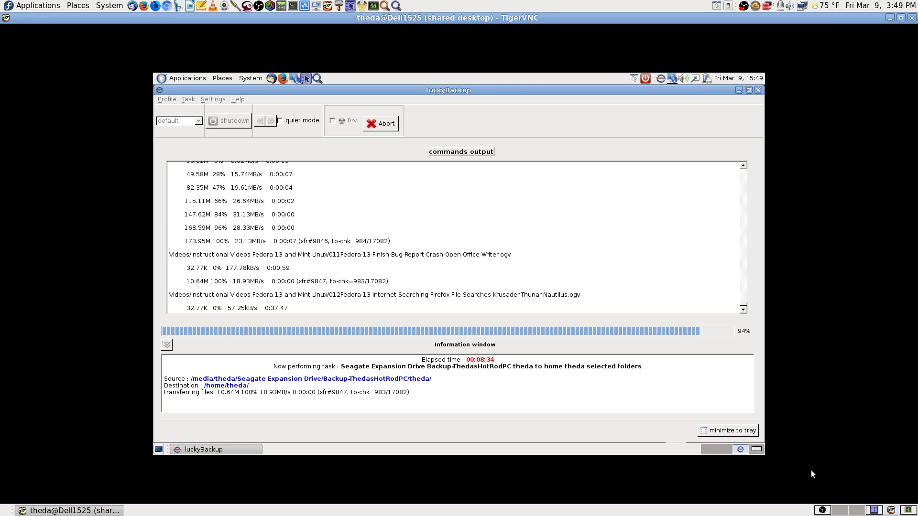
Step: Switch to empty workspace 2, checking the backup on workspace 1 along the way
click(724, 449)
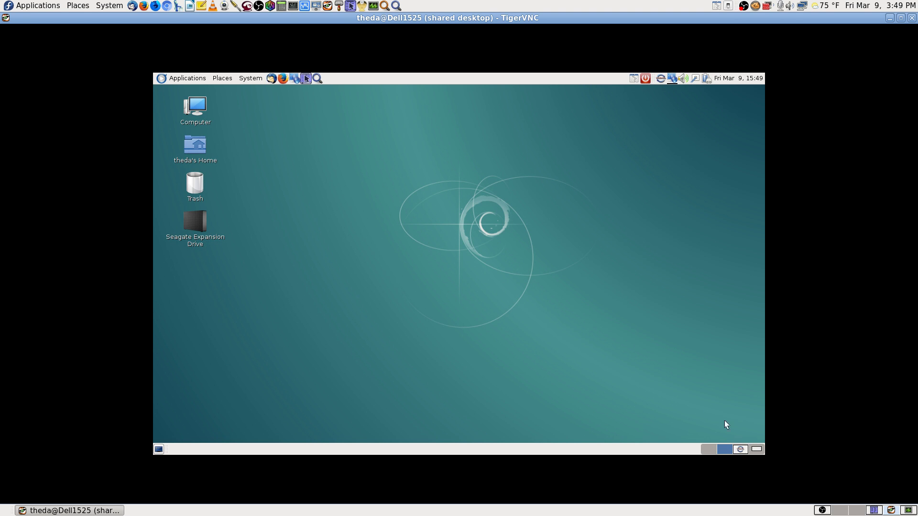
click(709, 449)
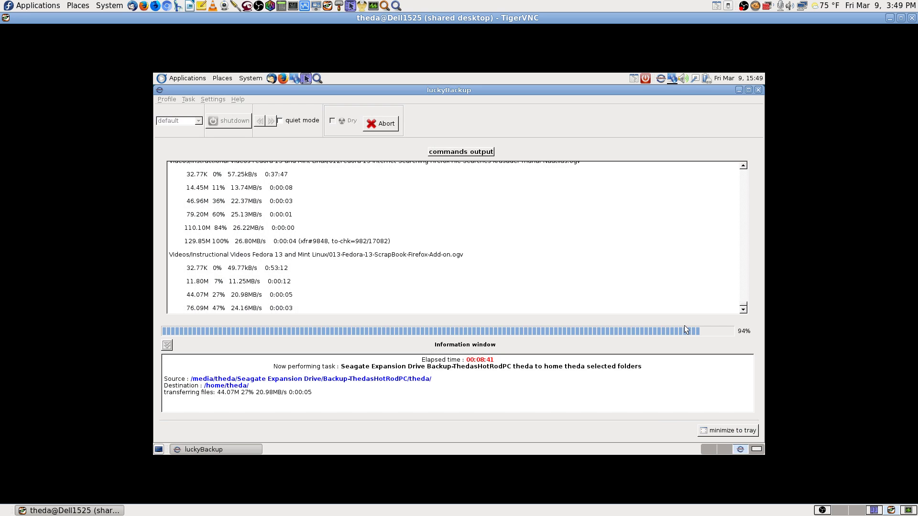
click(722, 449)
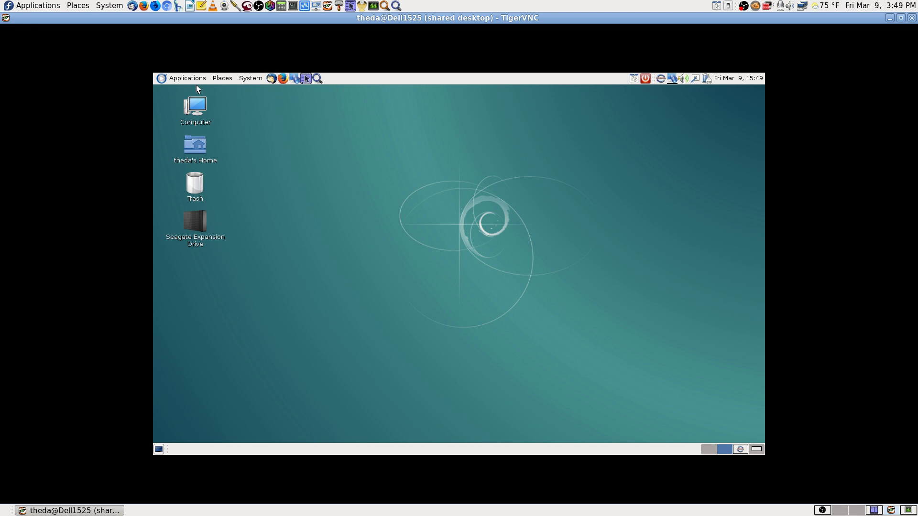
Step: Open and close Application Finder, then bring up the Applications menu categories
click(317, 79)
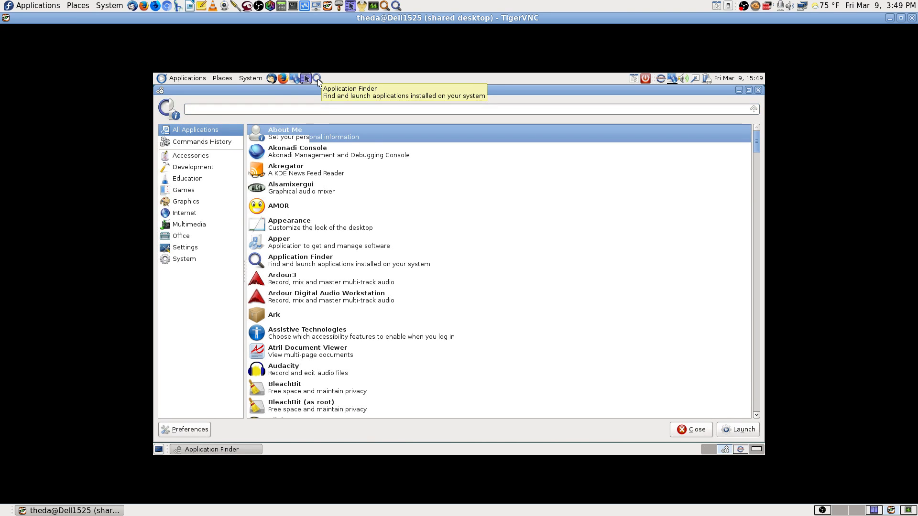
click(758, 90)
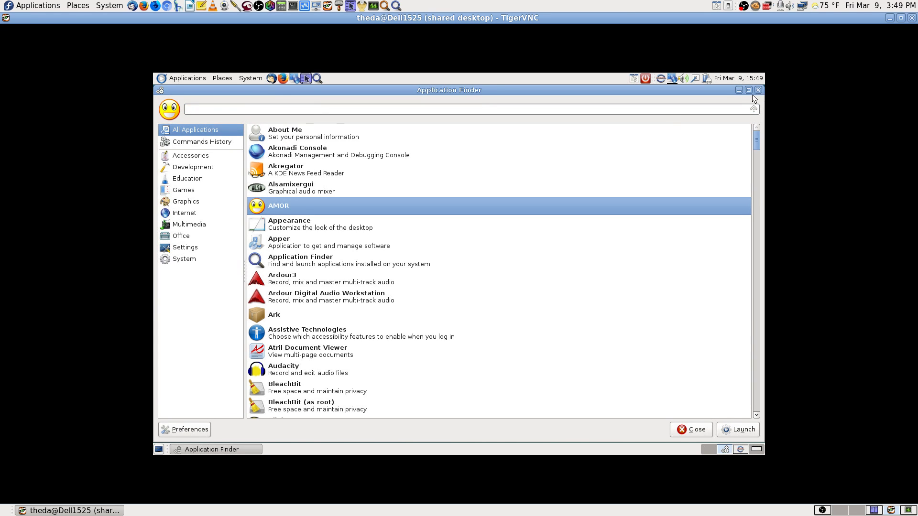
click(165, 79)
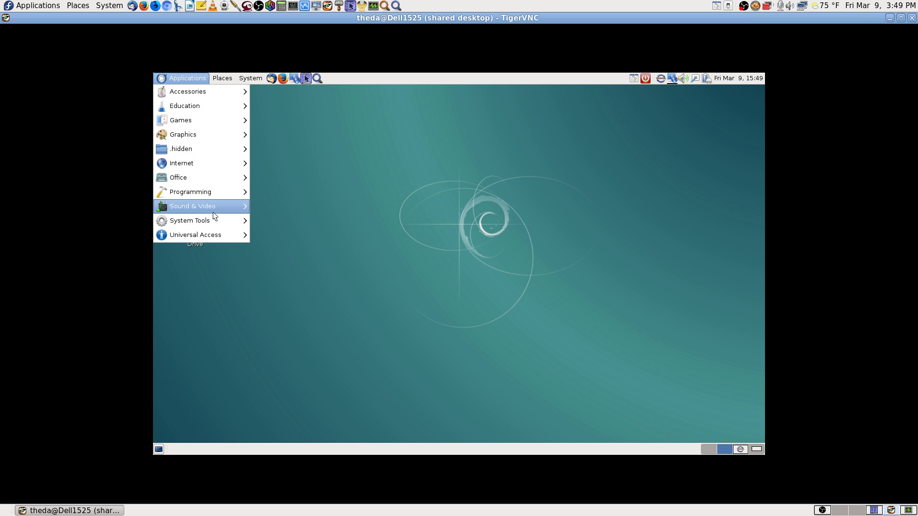
Step: Launch KSysGuard from Applications > System Tools to see luckyBackup and rsync processes
mouse_move(220, 221)
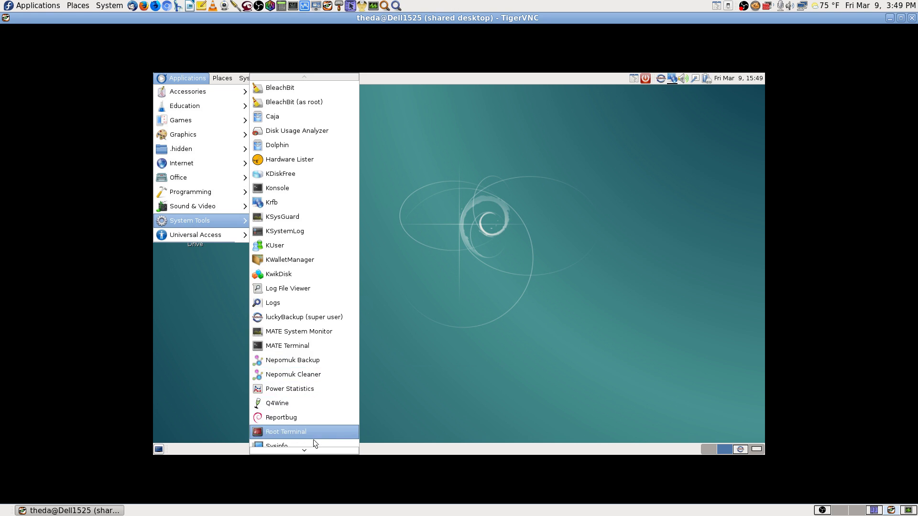
mouse_move(304, 450)
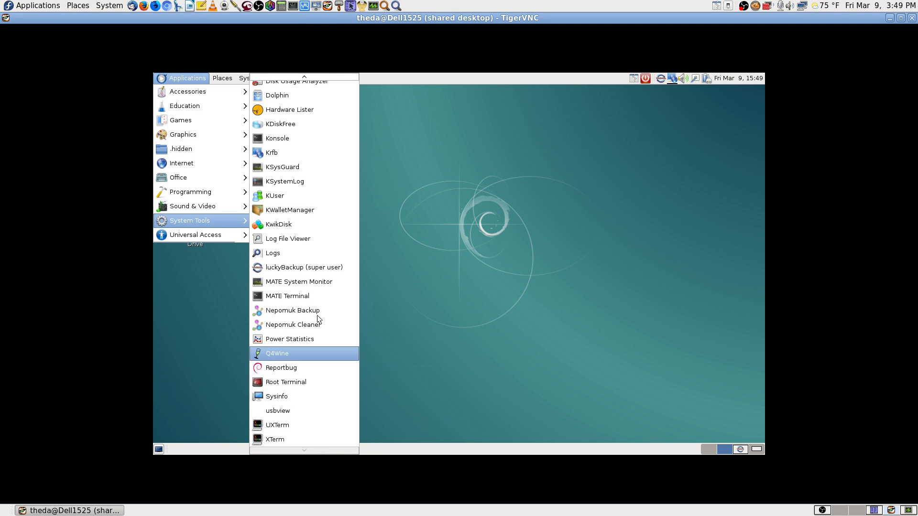
mouse_move(316, 76)
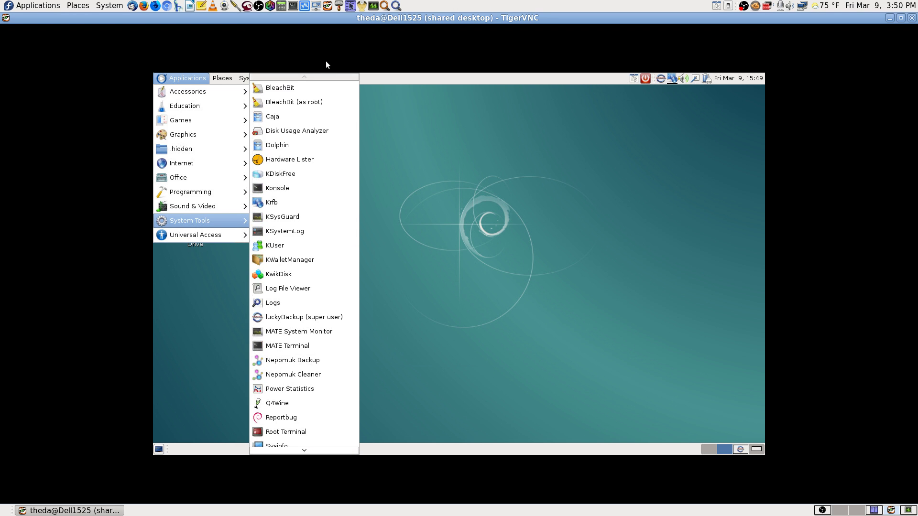
click(306, 216)
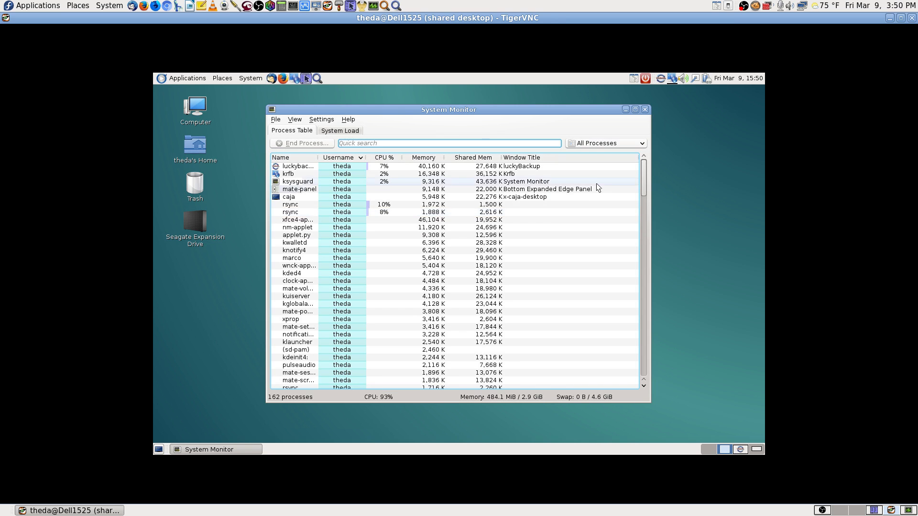
Step: Maximize System Monitor and sort its process table by CPU %, then Memory
click(636, 110)
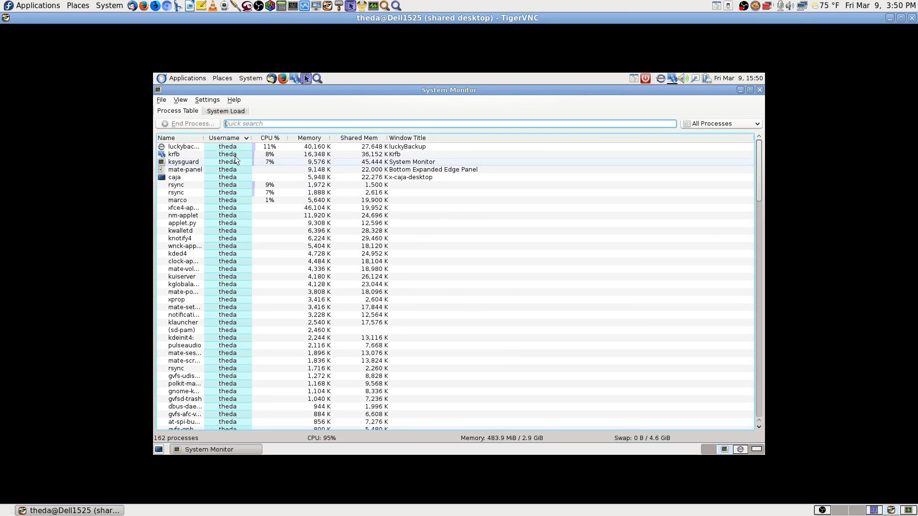
click(210, 146)
click(268, 138)
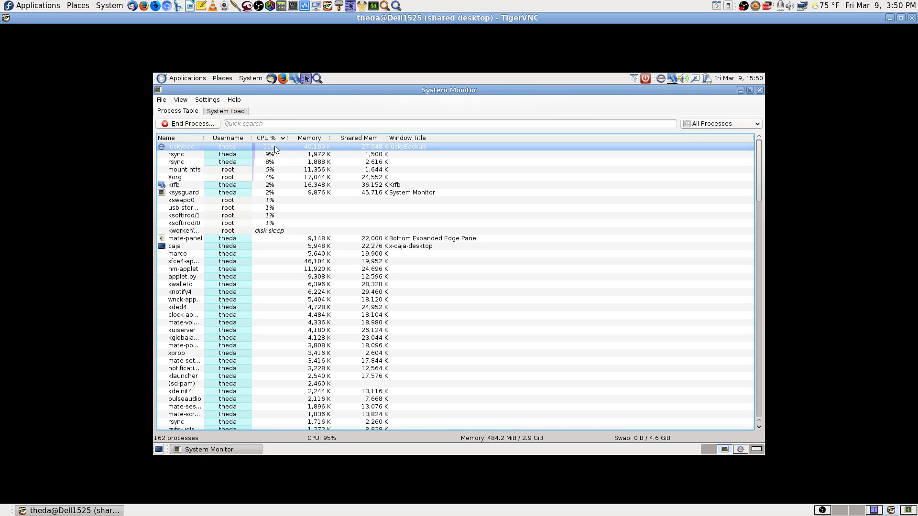
click(311, 139)
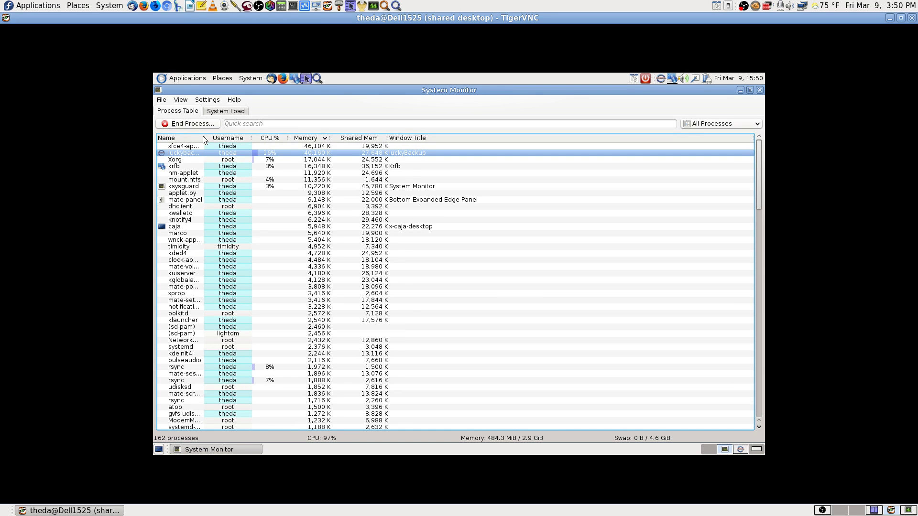
Step: Rearrange and resize the Memory, Shared Mem and Username columns, and widen Name
drag(202, 137, 220, 138)
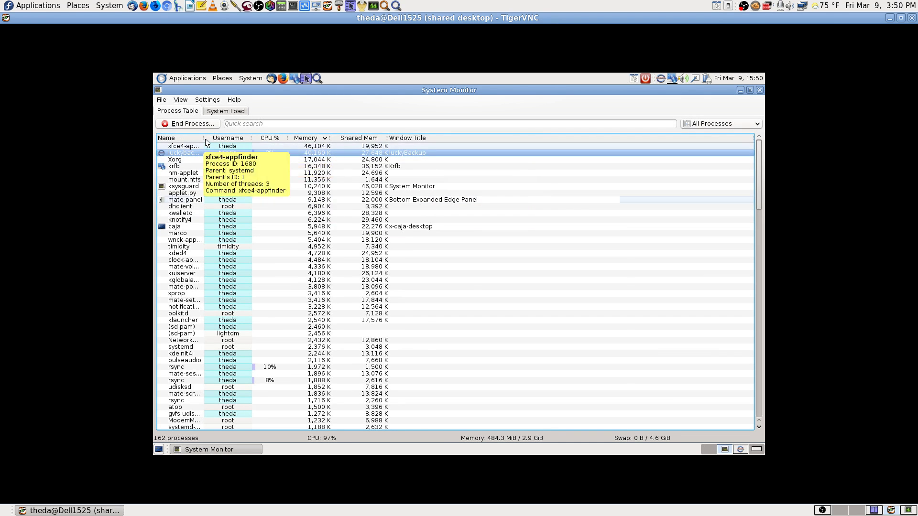
drag(202, 138, 236, 158)
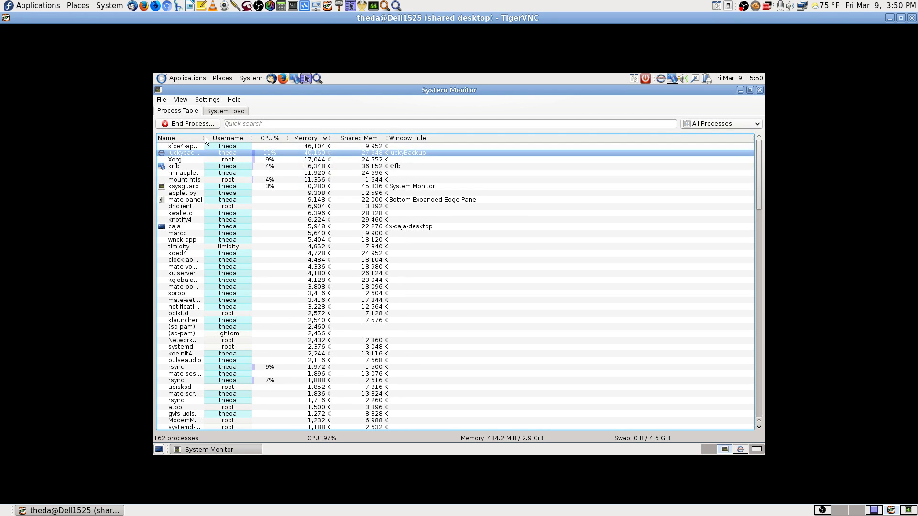
drag(387, 138, 422, 140)
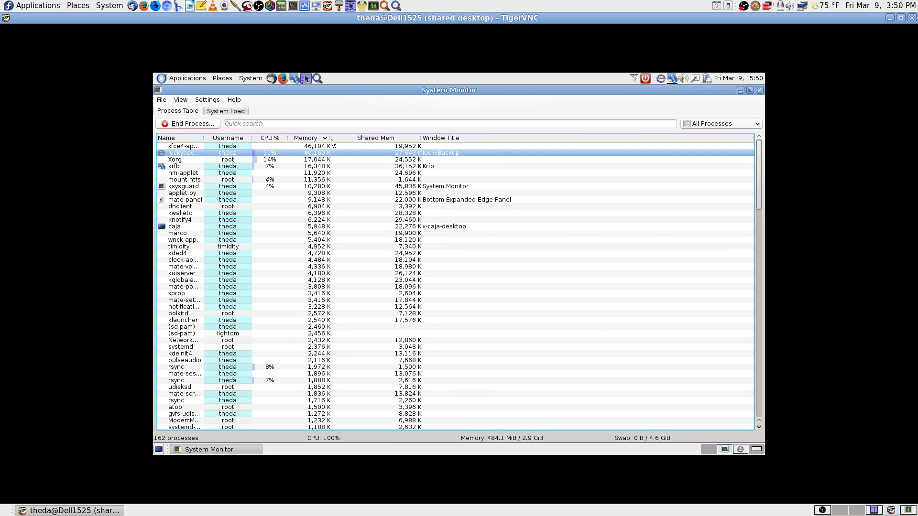
drag(333, 139, 362, 139)
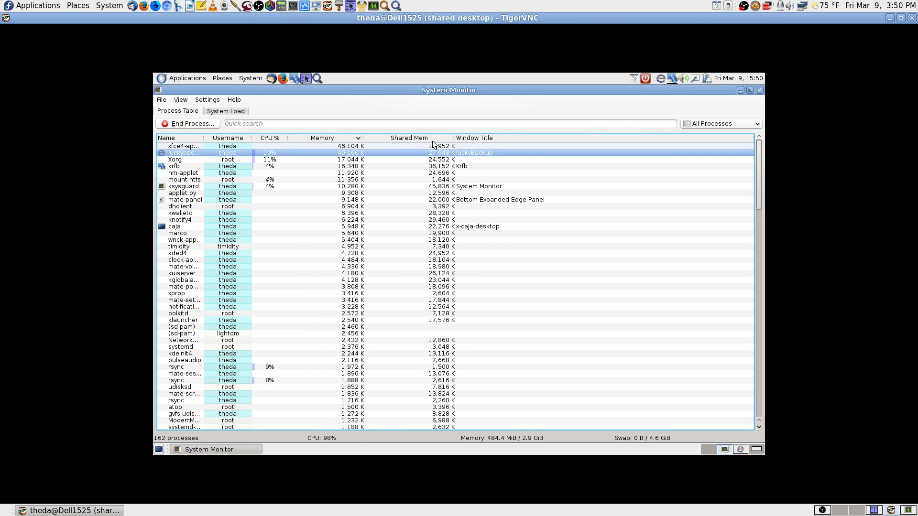
drag(454, 138, 412, 139)
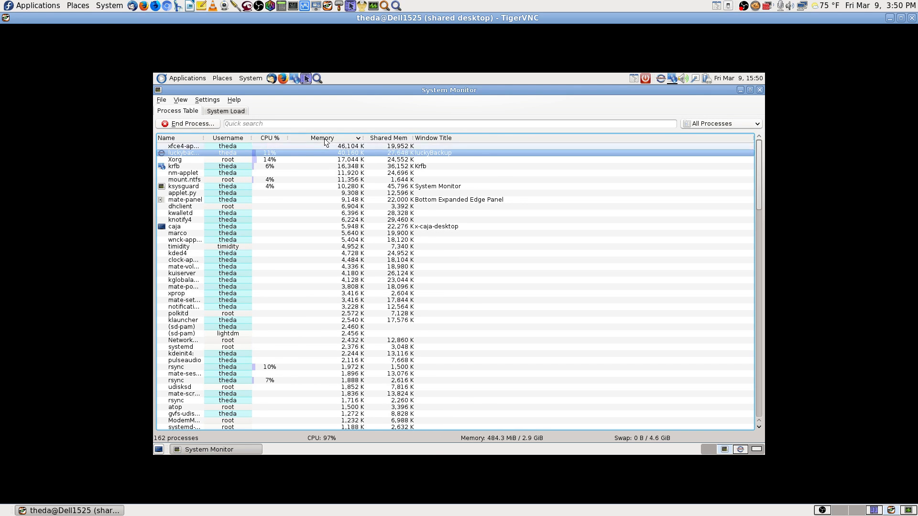
drag(363, 137, 342, 139)
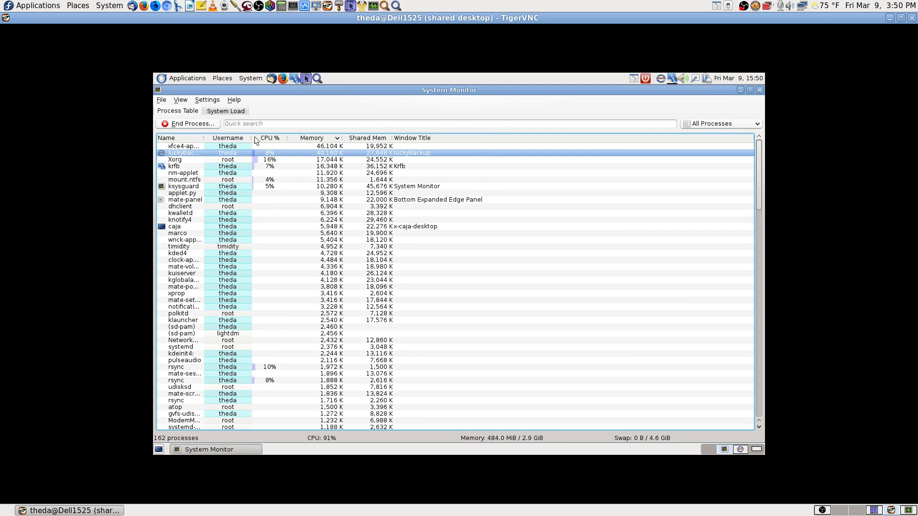
drag(250, 137, 286, 137)
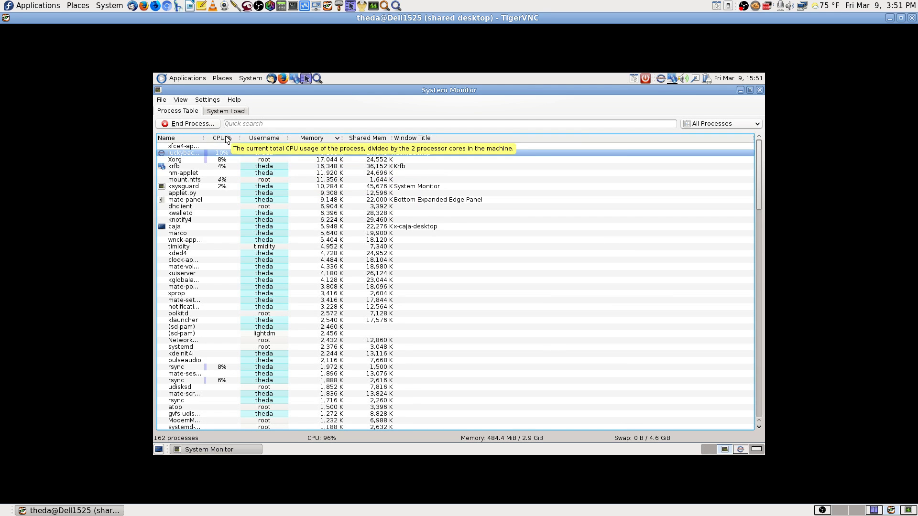
drag(226, 137, 294, 139)
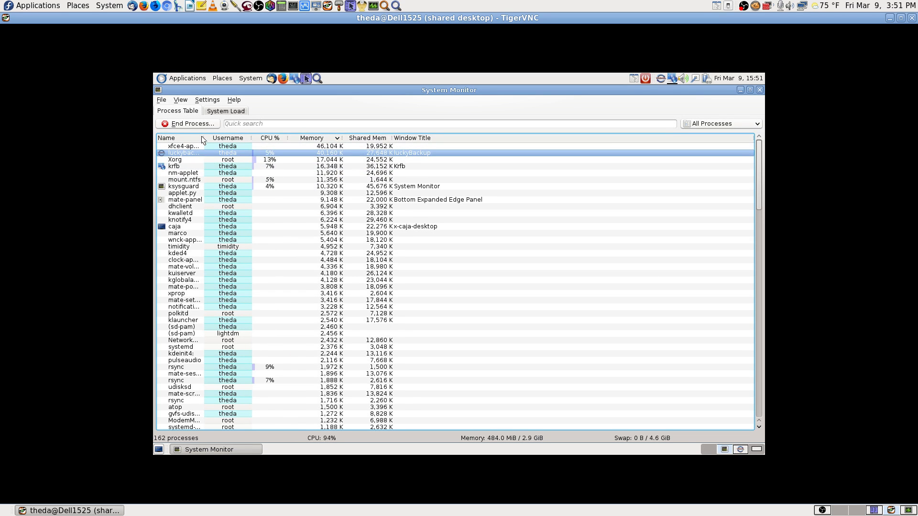
drag(203, 137, 256, 148)
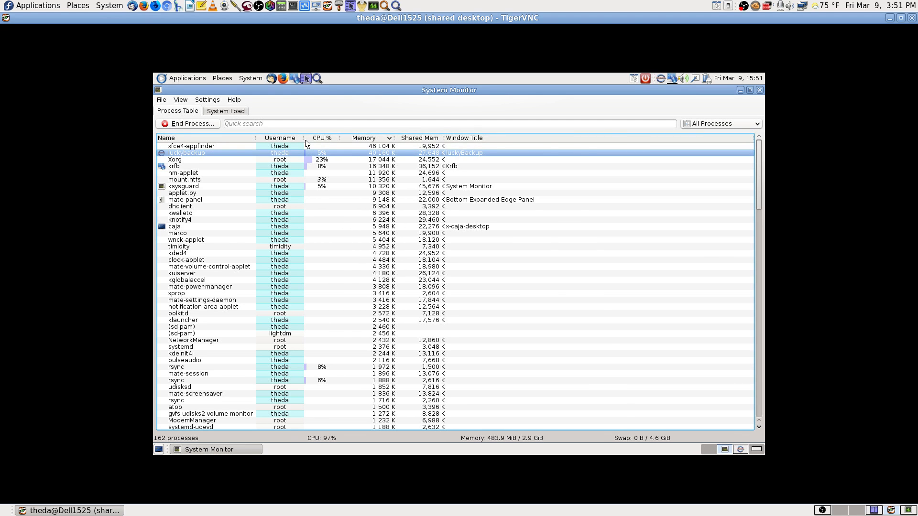
Step: Re-sort the processes by CPU %, then by memory use, and close System Monitor
mouse_move(365, 162)
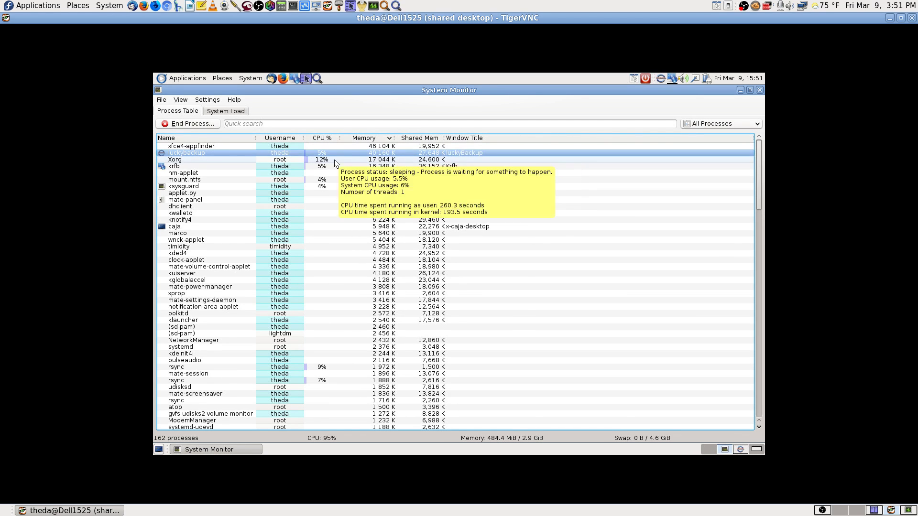
click(332, 137)
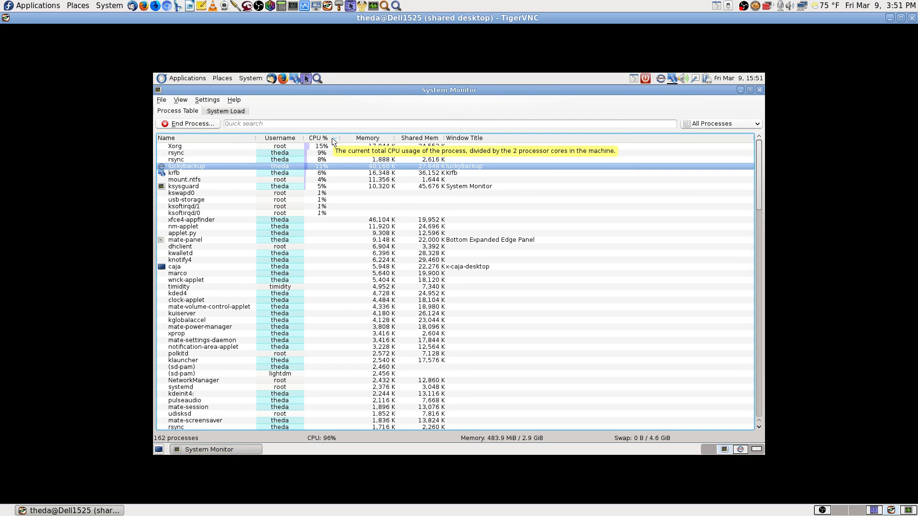
click(386, 137)
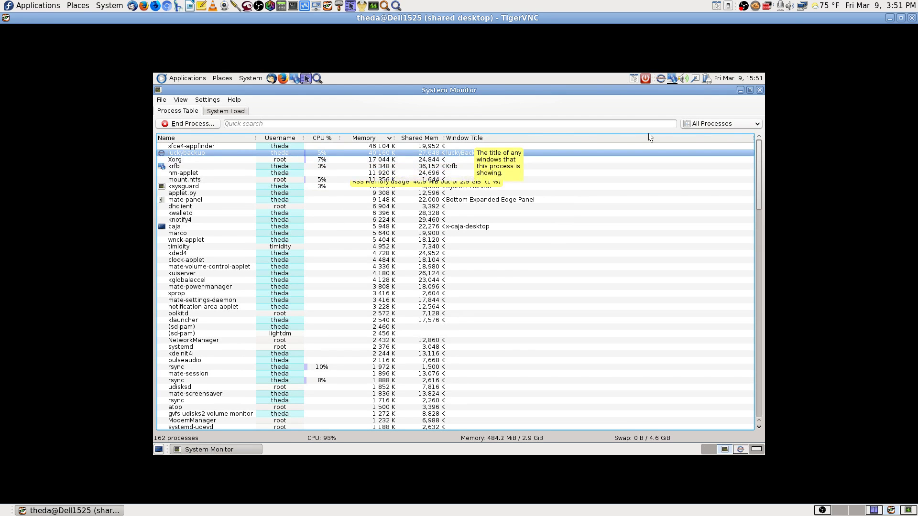
click(759, 90)
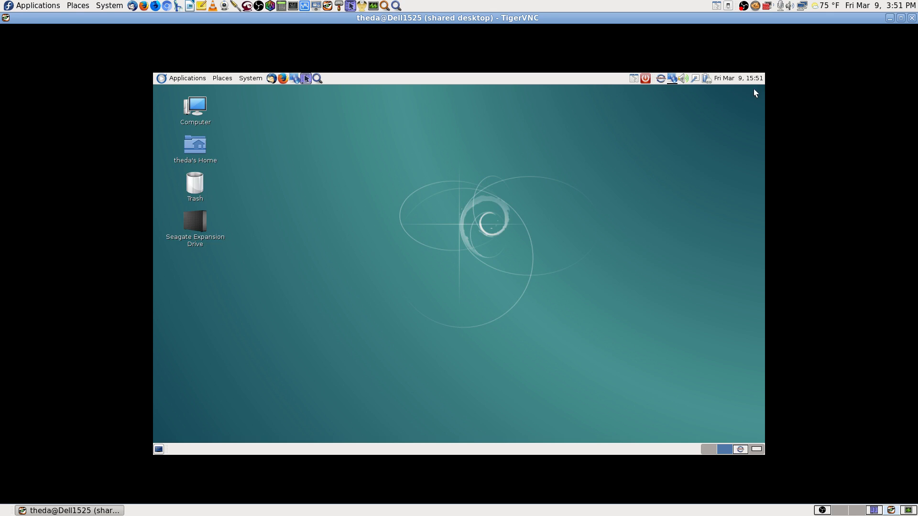
Step: Add KSysGuard as a panel launcher and move it just before the search launcher
click(162, 79)
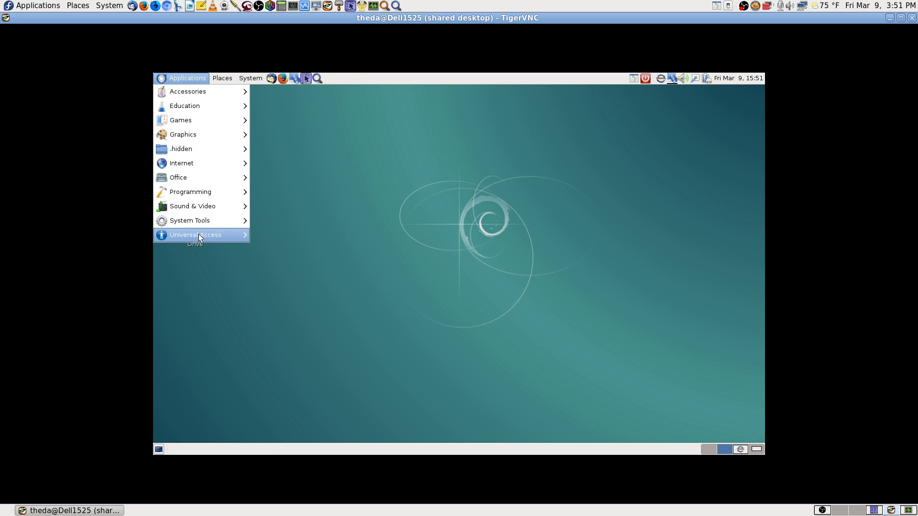
mouse_move(202, 223)
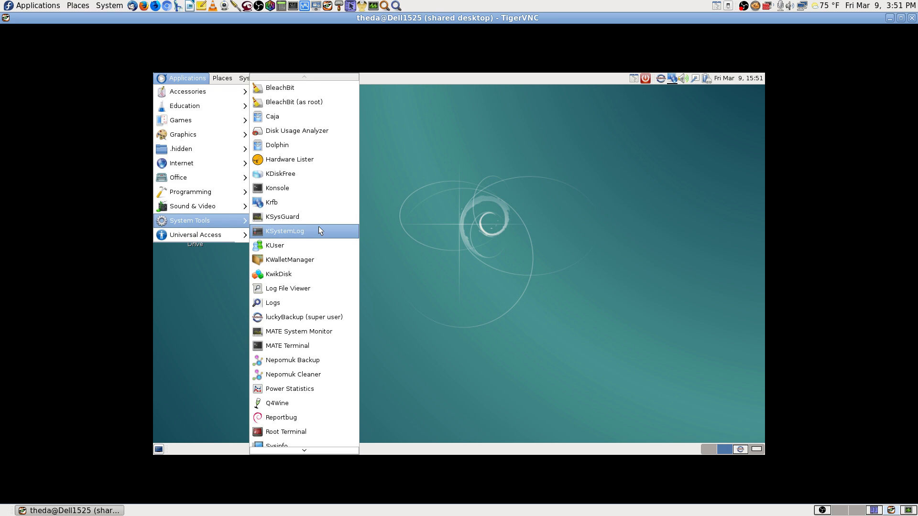
right_click(306, 214)
click(338, 217)
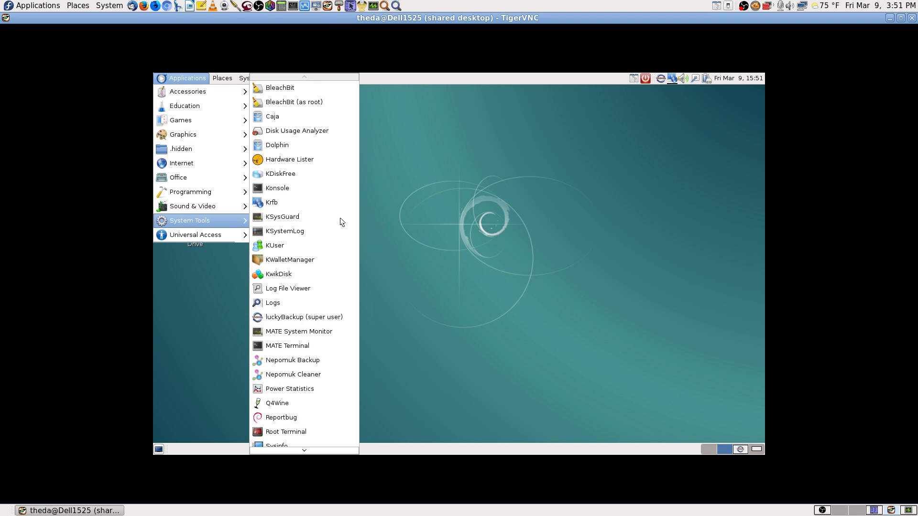
click(571, 150)
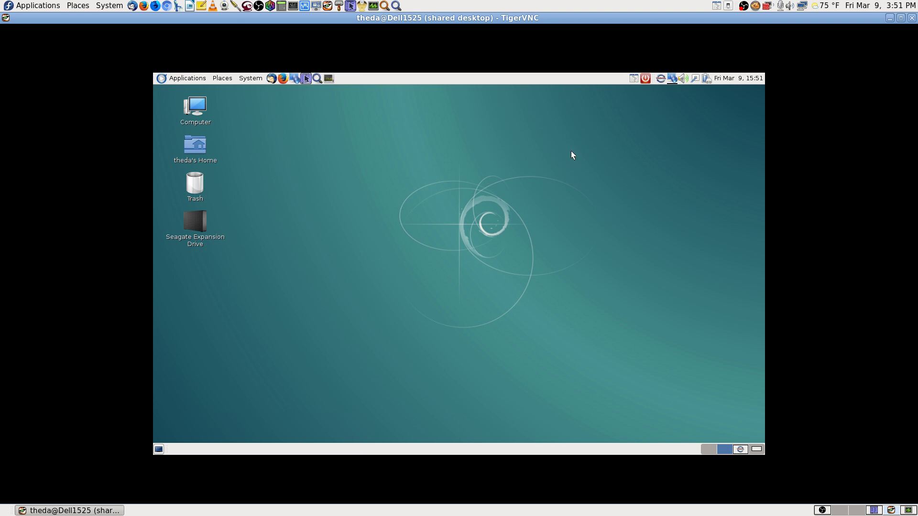
right_click(329, 76)
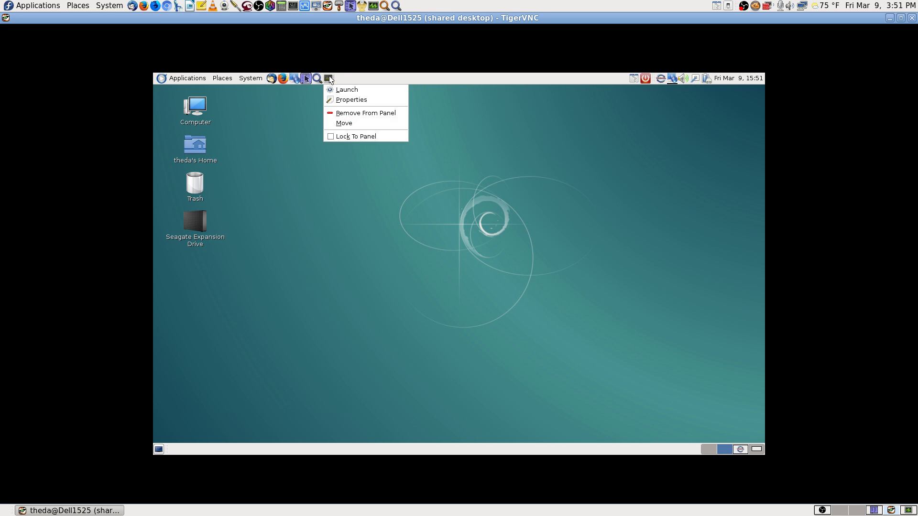
click(352, 123)
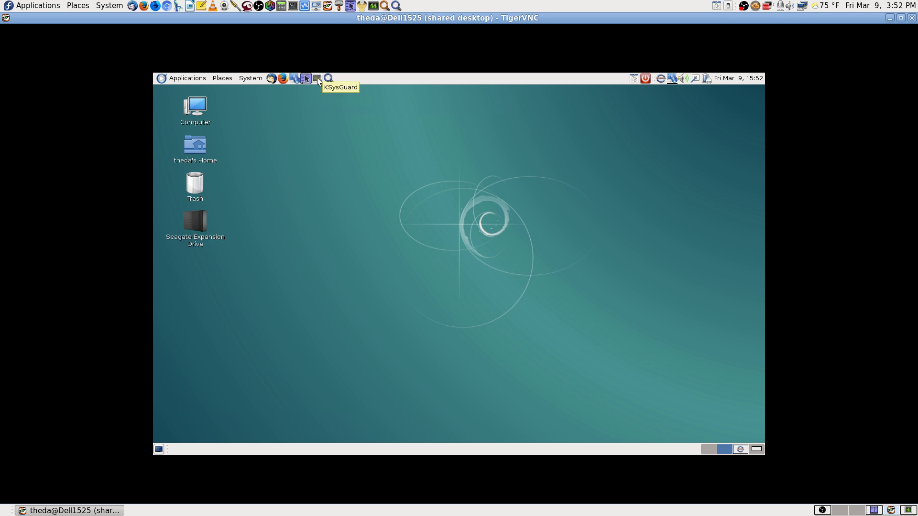
Step: Add a Search for Files launcher from Applications > Accessories to the top panel
click(175, 78)
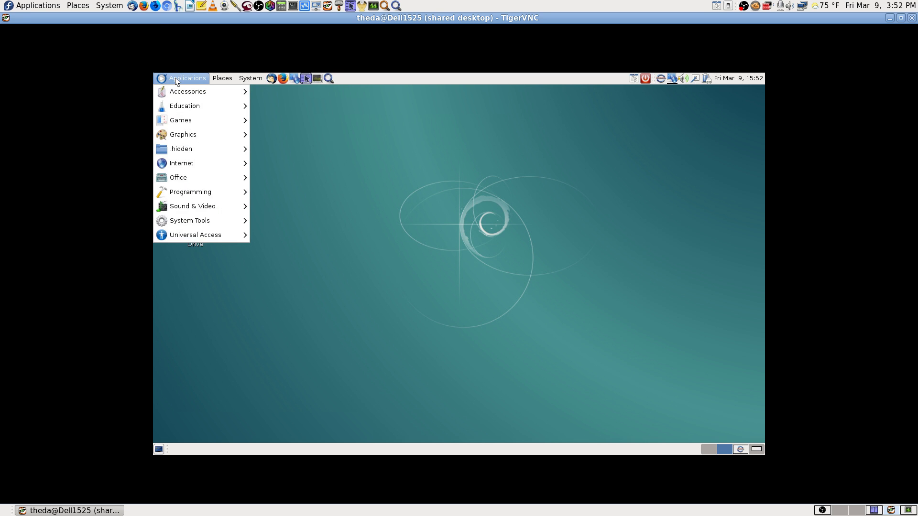
mouse_move(185, 94)
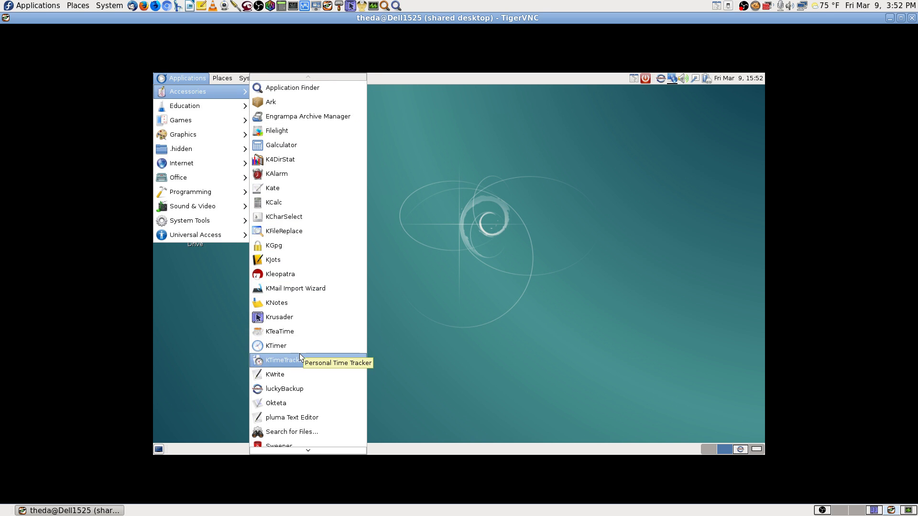
mouse_move(309, 449)
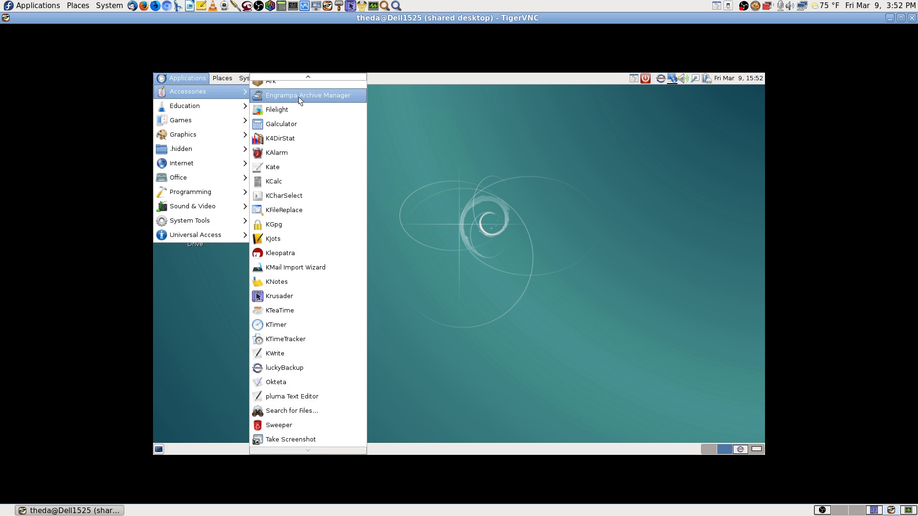
mouse_move(197, 225)
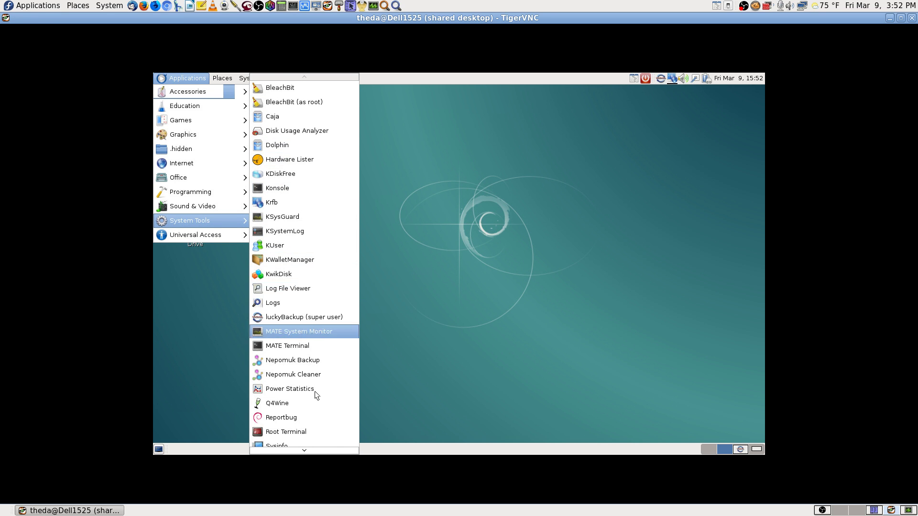
scroll(315, 434, down, 4)
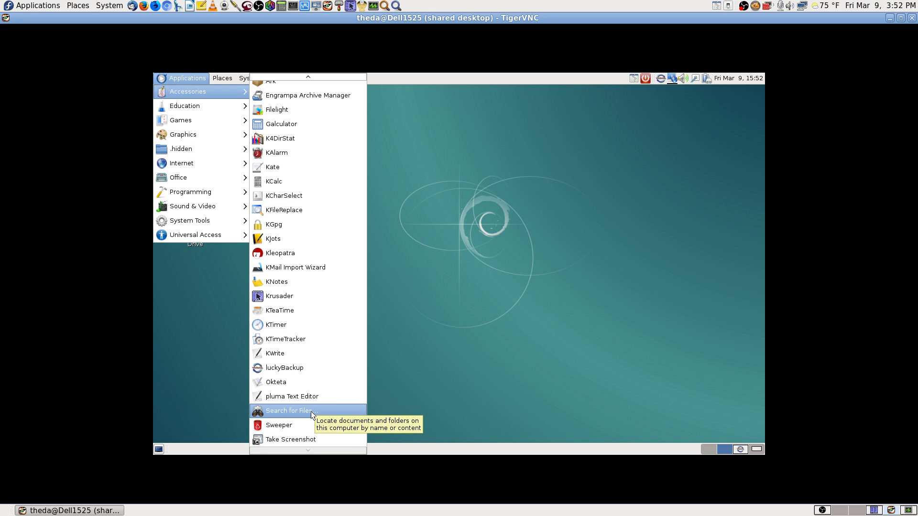
right_click(310, 411)
click(331, 417)
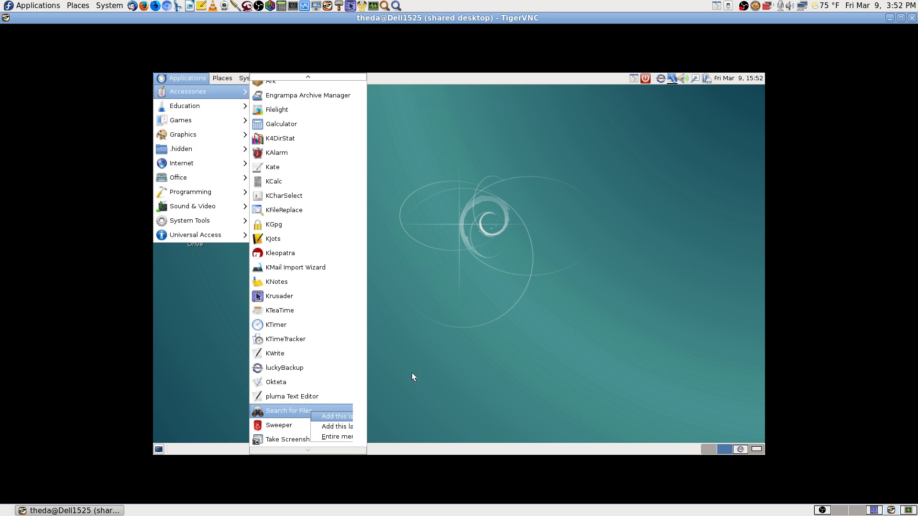
click(478, 268)
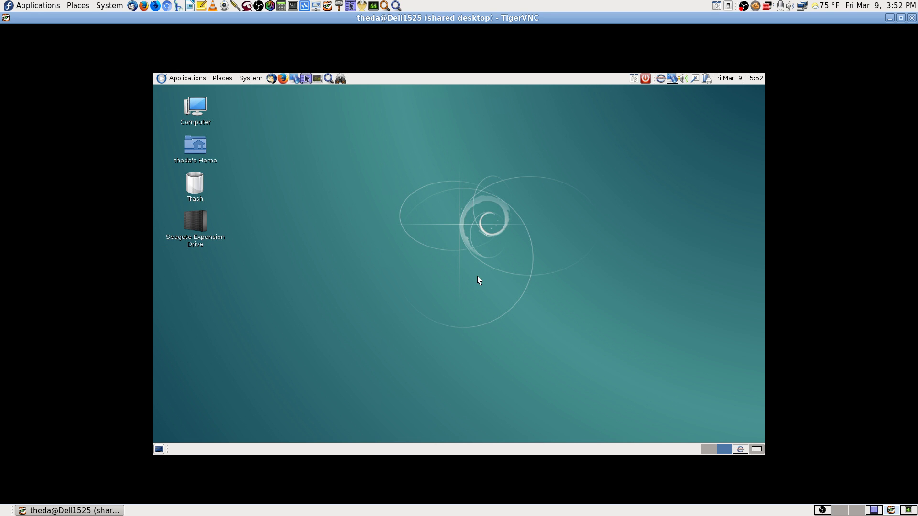
right_click(346, 82)
Step: Place Search for Files, then add Chromium Web Browser and move it among the first launchers
click(362, 121)
click(163, 76)
mouse_move(181, 164)
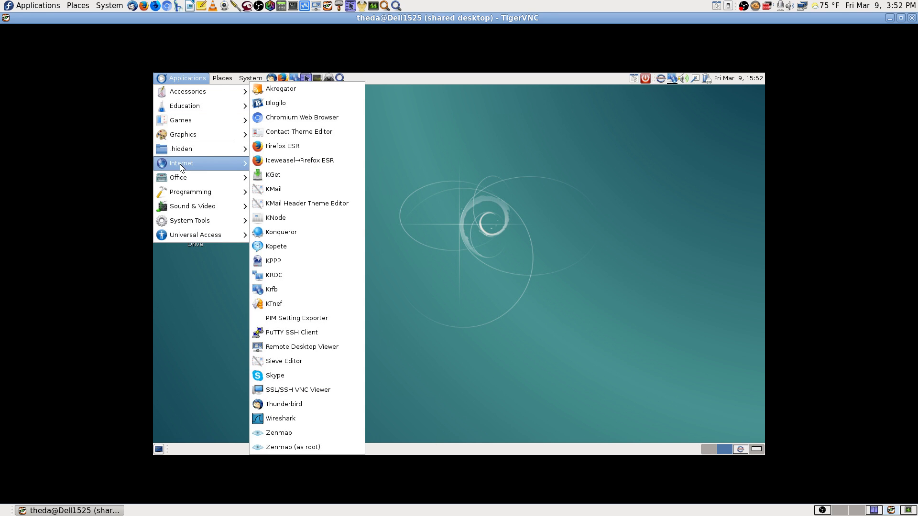
right_click(312, 119)
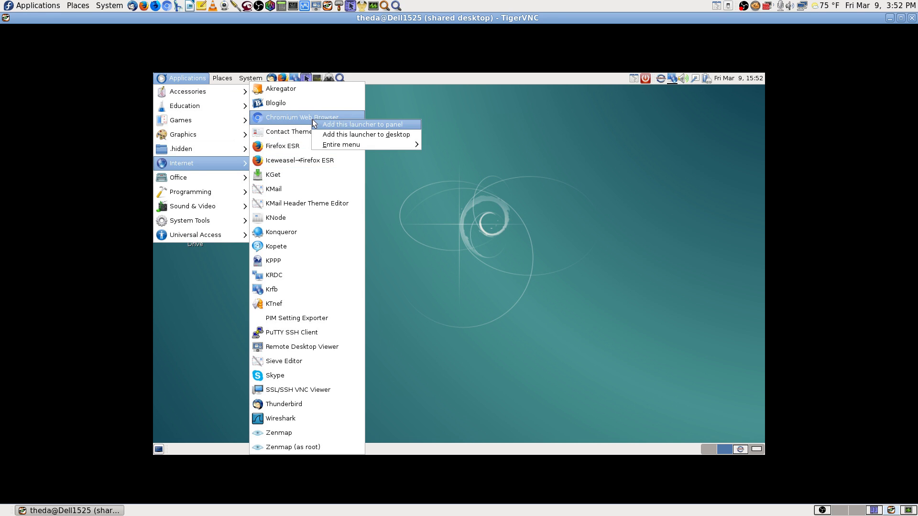
click(354, 125)
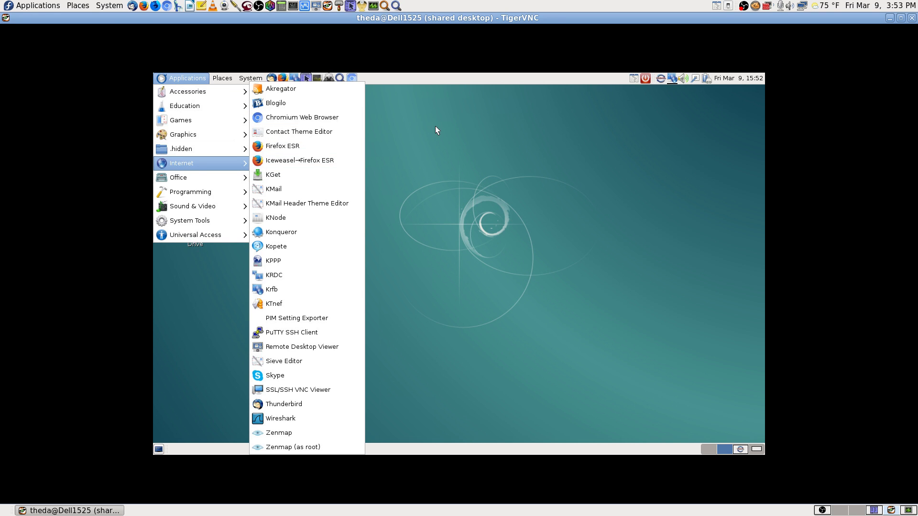
click(433, 123)
right_click(352, 80)
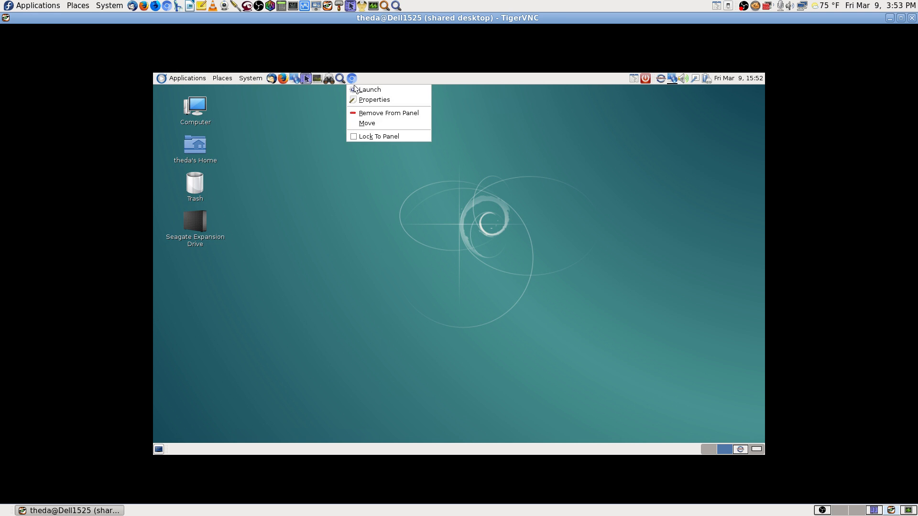
click(373, 122)
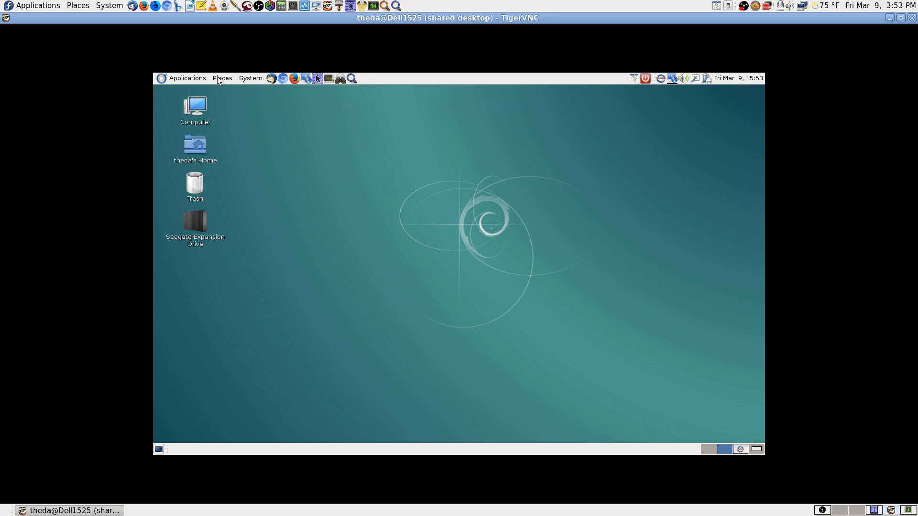
click(162, 76)
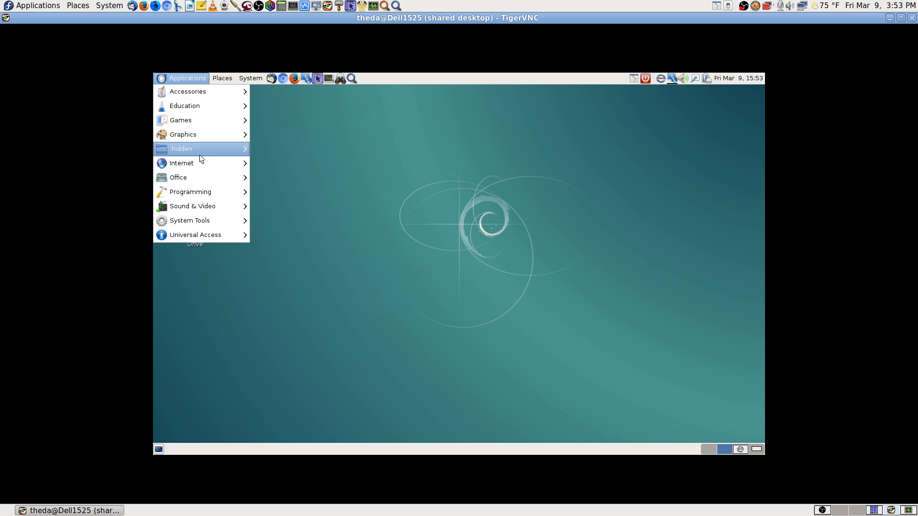
Step: Add LibreOffice Writer from Applications > Office to the panel, right after Firefox
mouse_move(202, 163)
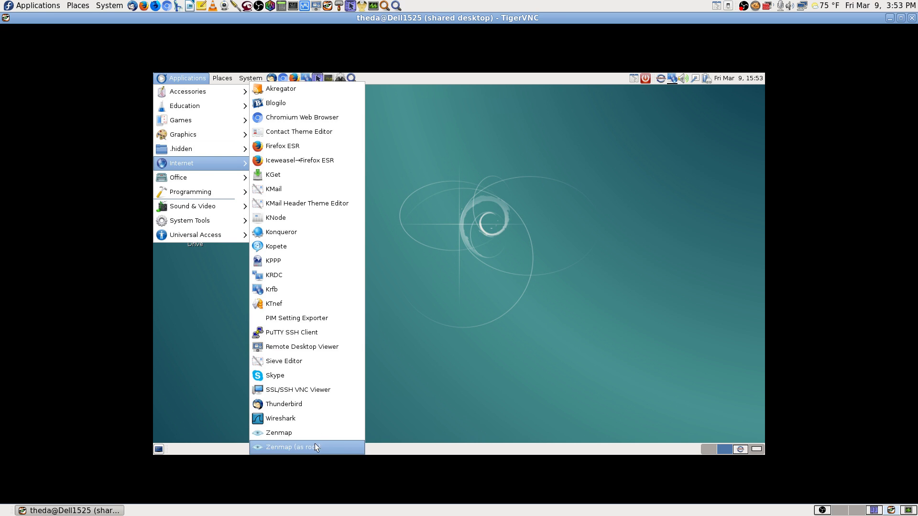
mouse_move(189, 178)
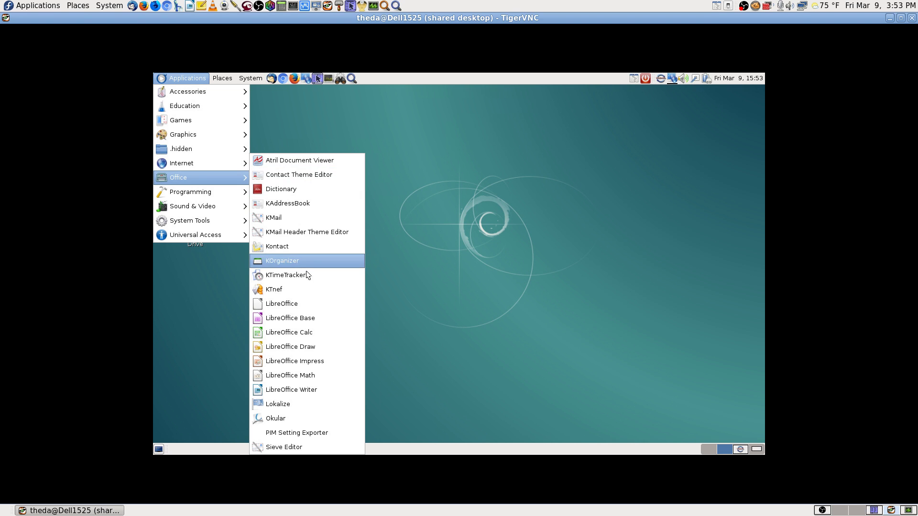
right_click(320, 394)
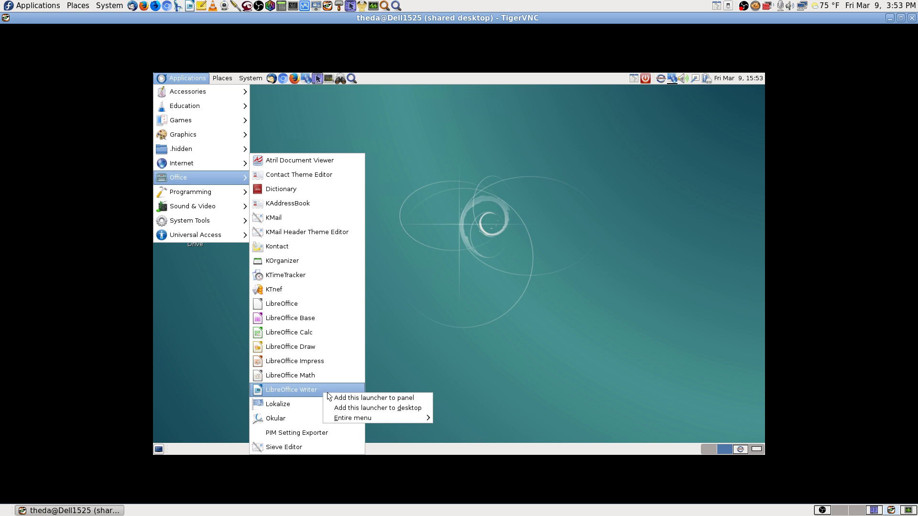
click(363, 398)
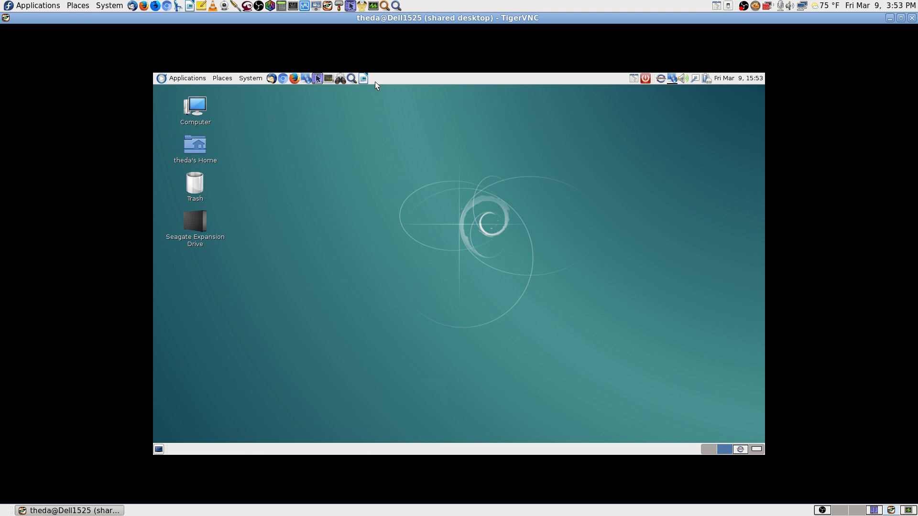
right_click(364, 79)
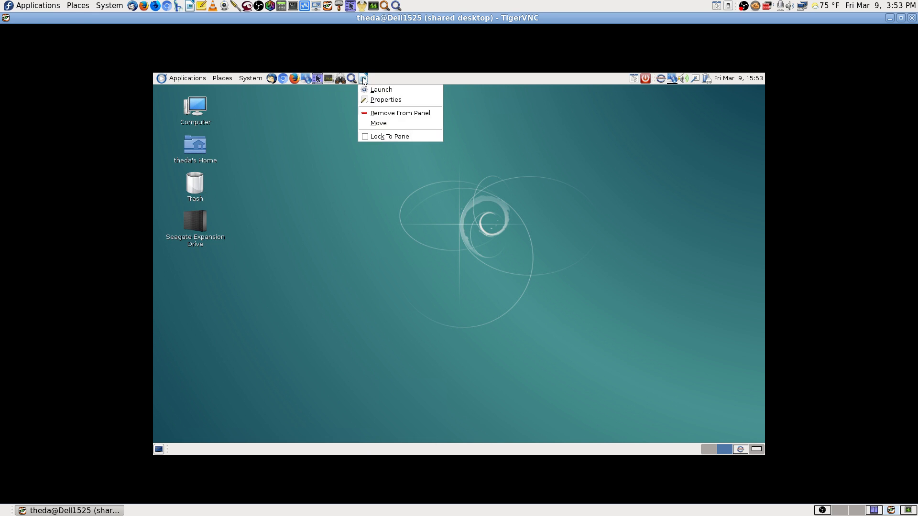
click(397, 121)
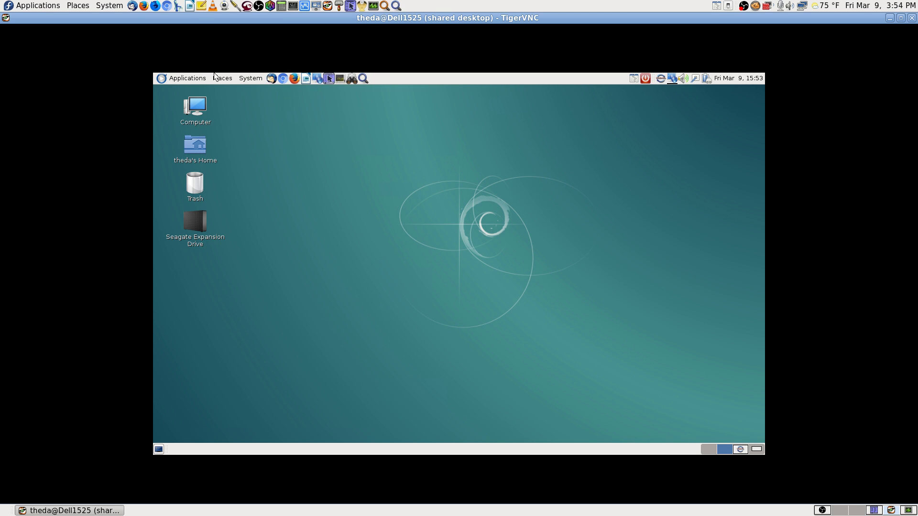
Step: Add VLC media player from Applications > Sound & Video as a panel launcher
click(172, 78)
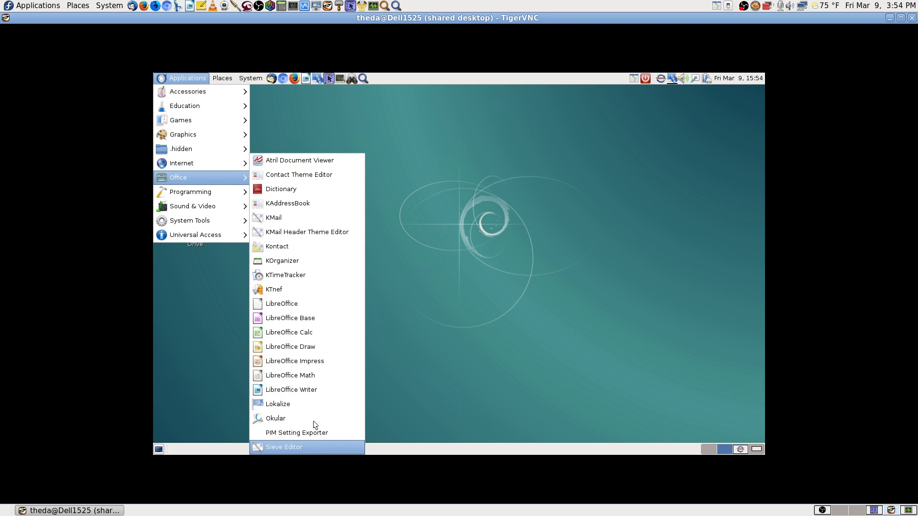
mouse_move(219, 191)
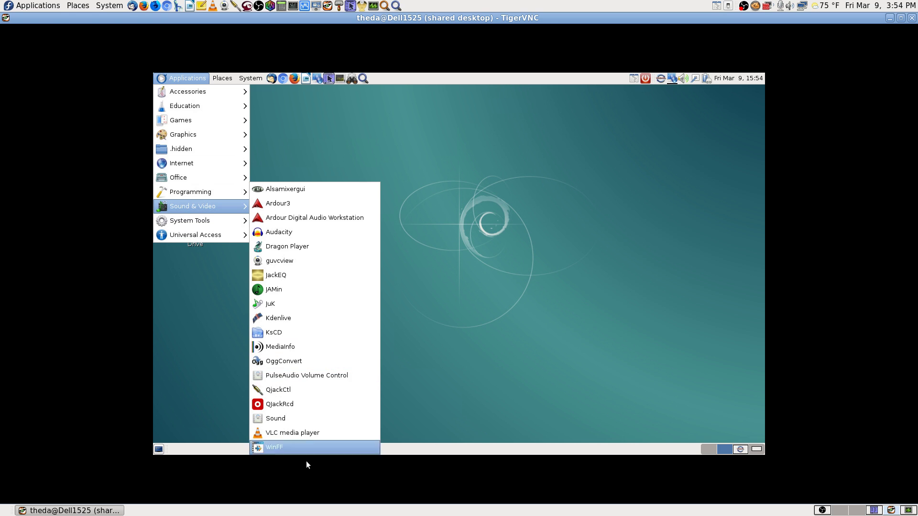
right_click(319, 434)
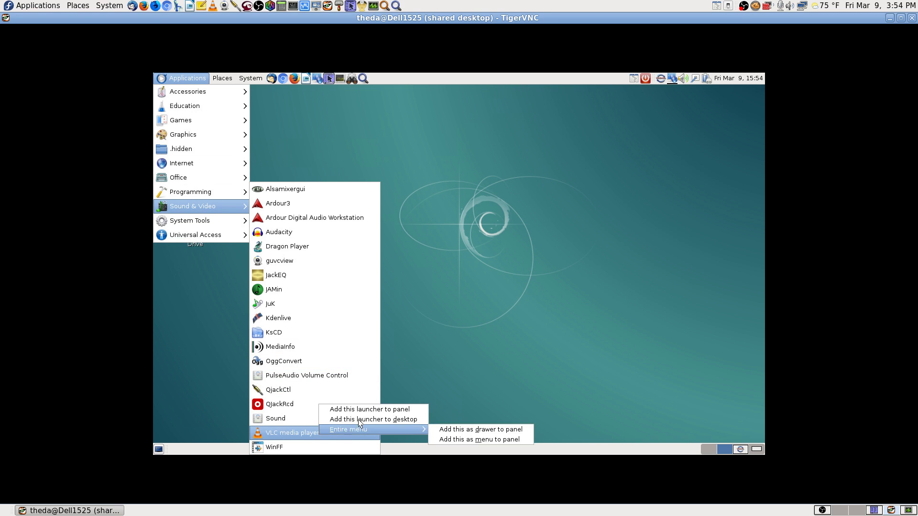
click(368, 410)
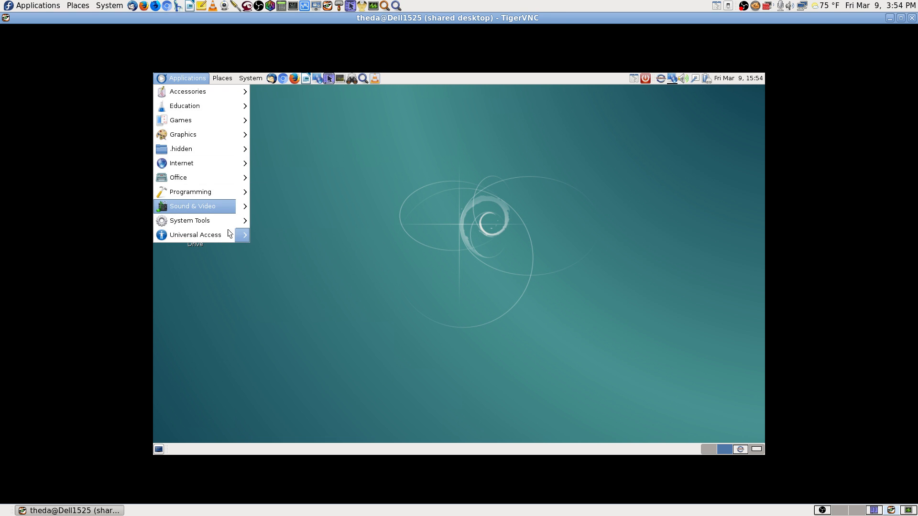
Step: Look through the System Tools and Universal Access menus without adding anything, then close the menu
mouse_move(219, 224)
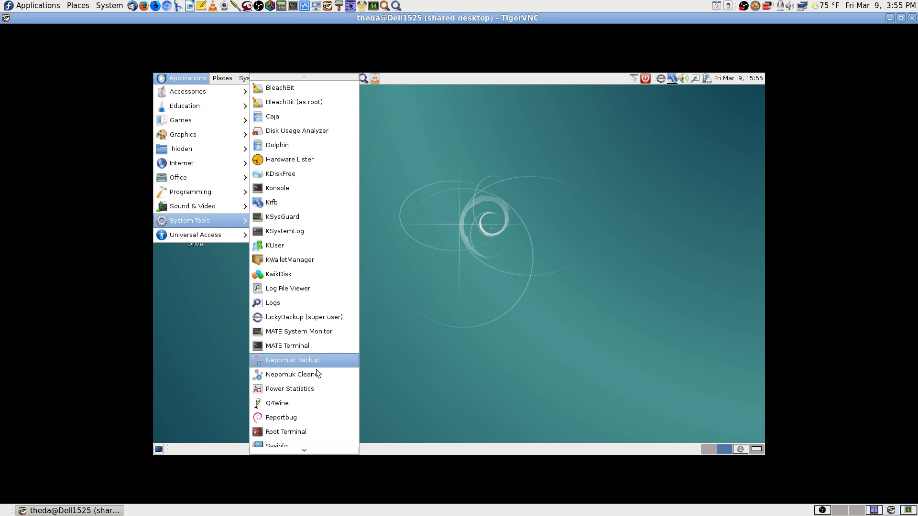
mouse_move(309, 452)
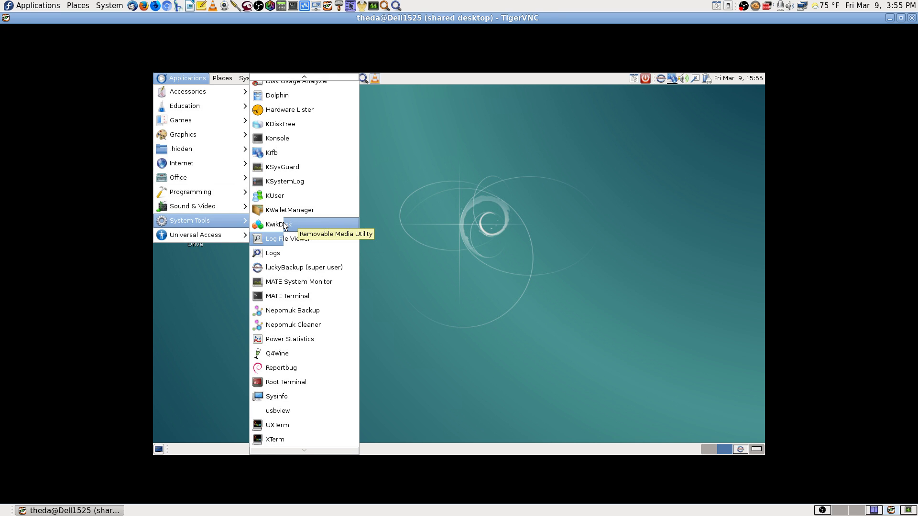
click(229, 220)
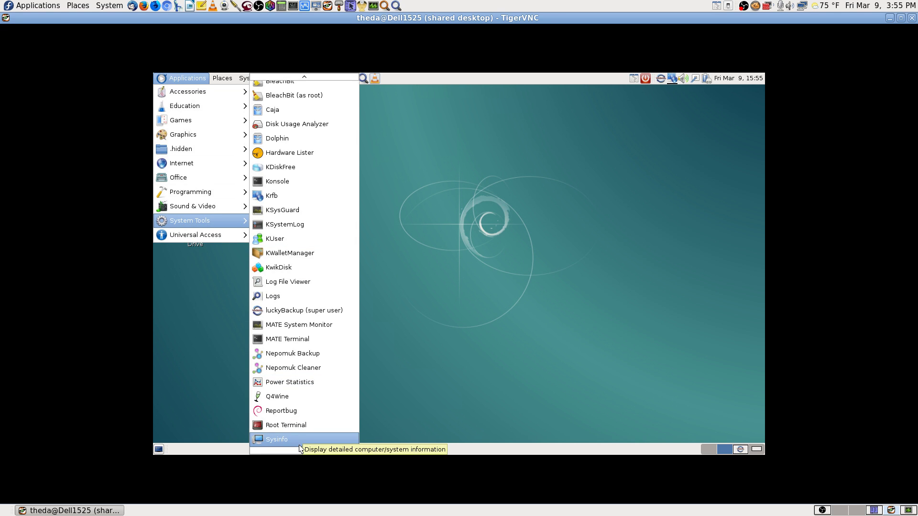
scroll(309, 84, up, 1)
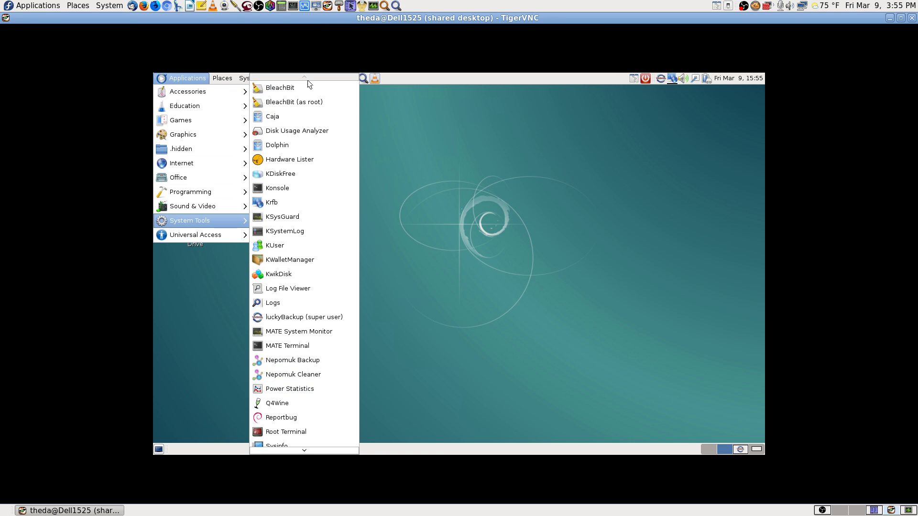
mouse_move(206, 236)
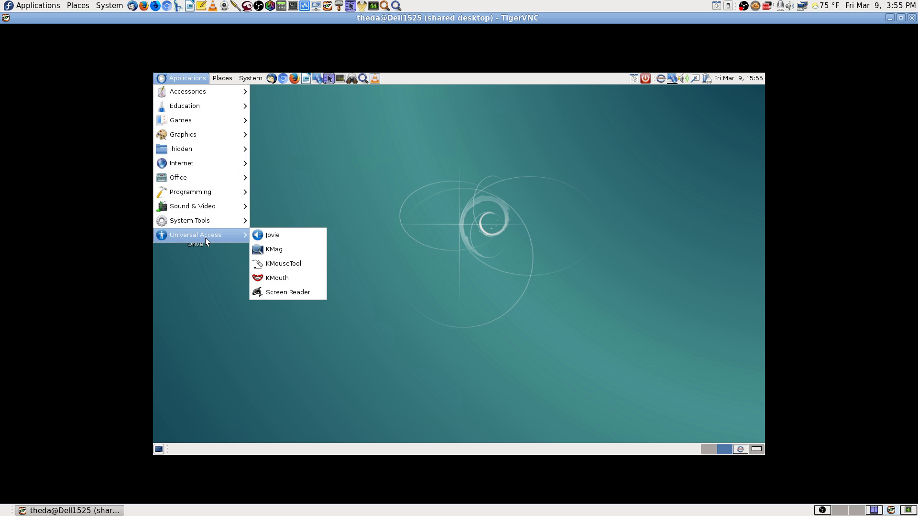
click(524, 284)
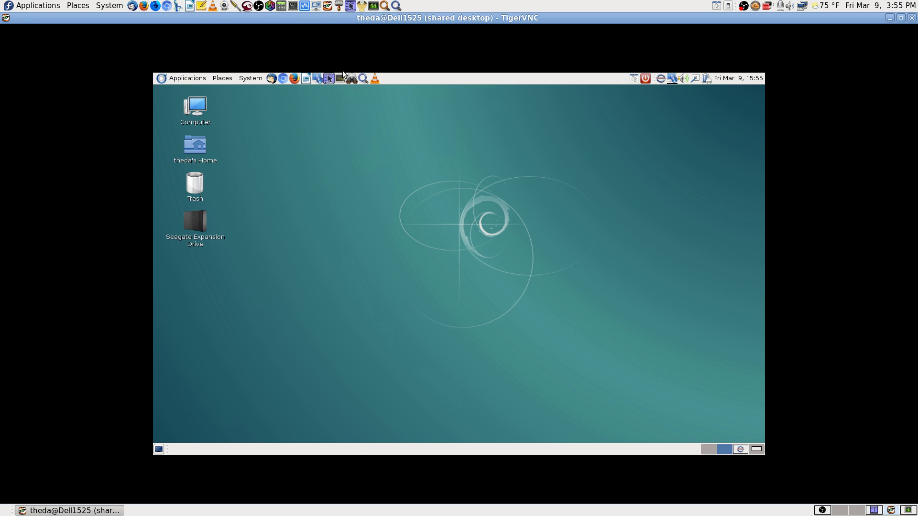
Step: Use the Move option to slide the VLC launcher further right along the top panel
right_click(318, 76)
click(337, 123)
right_click(340, 81)
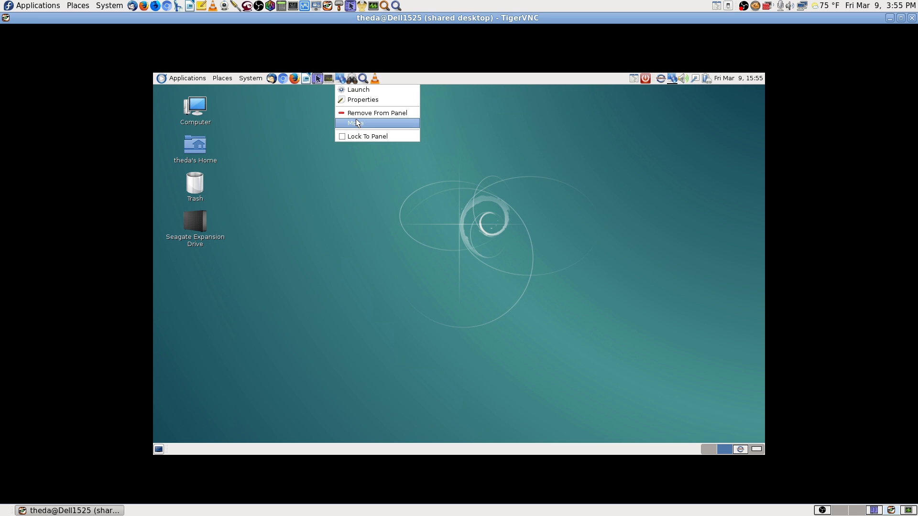
click(356, 121)
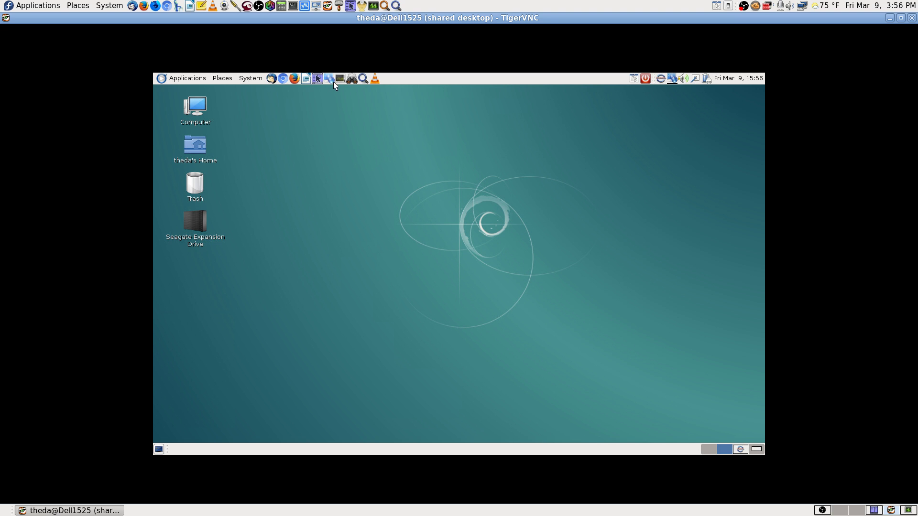
right_click(377, 79)
click(388, 121)
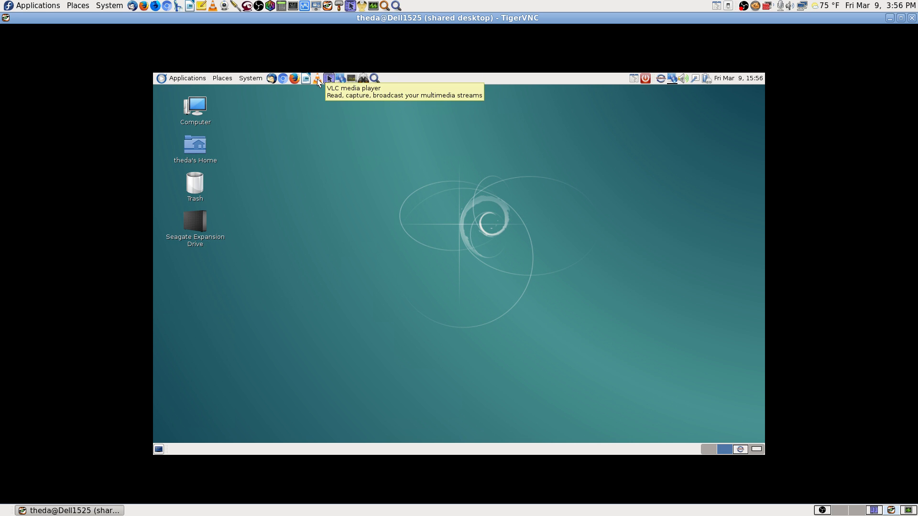
right_click(317, 79)
click(323, 123)
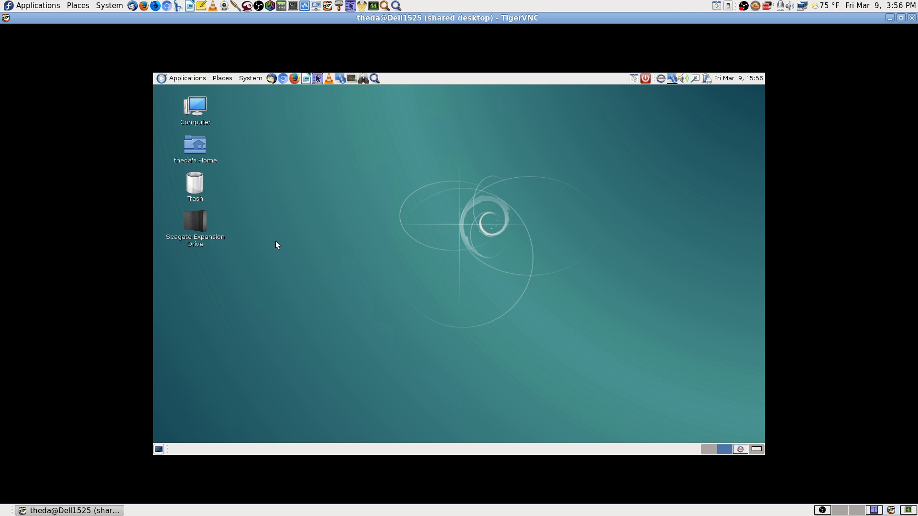
Step: Untick Lock To Panel on the bottom panel's show-desktop button, then reopen its menu to remove it
right_click(158, 451)
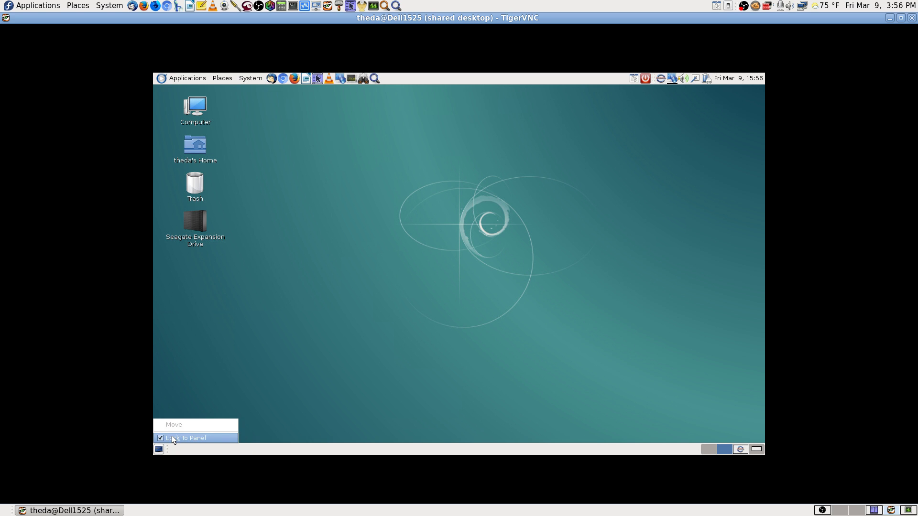
click(171, 435)
right_click(160, 450)
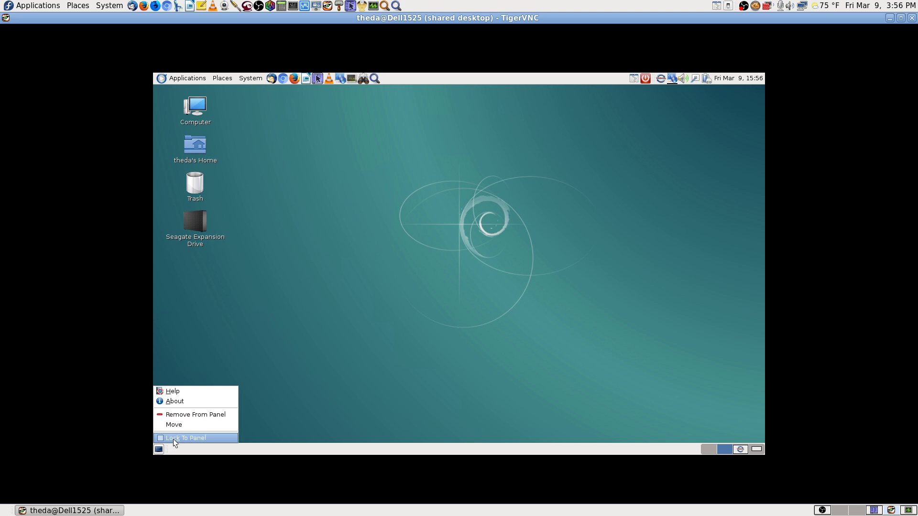
click(273, 398)
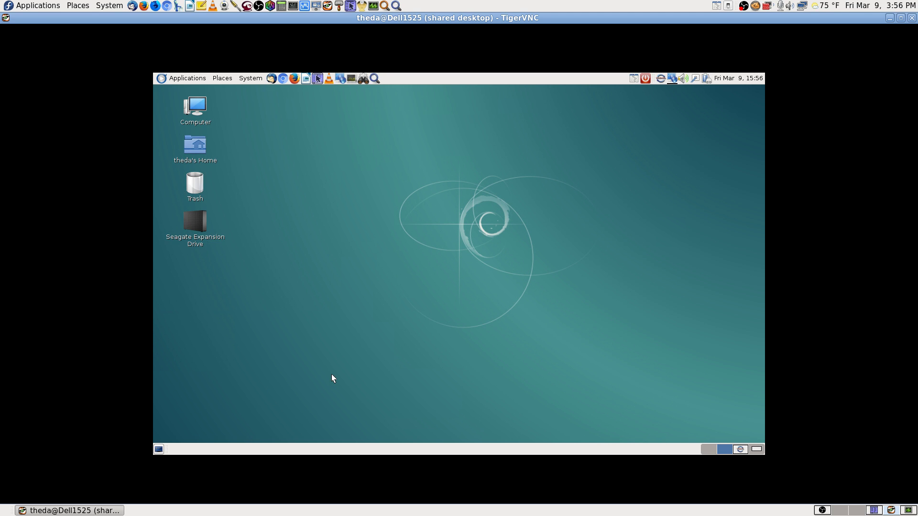
right_click(161, 451)
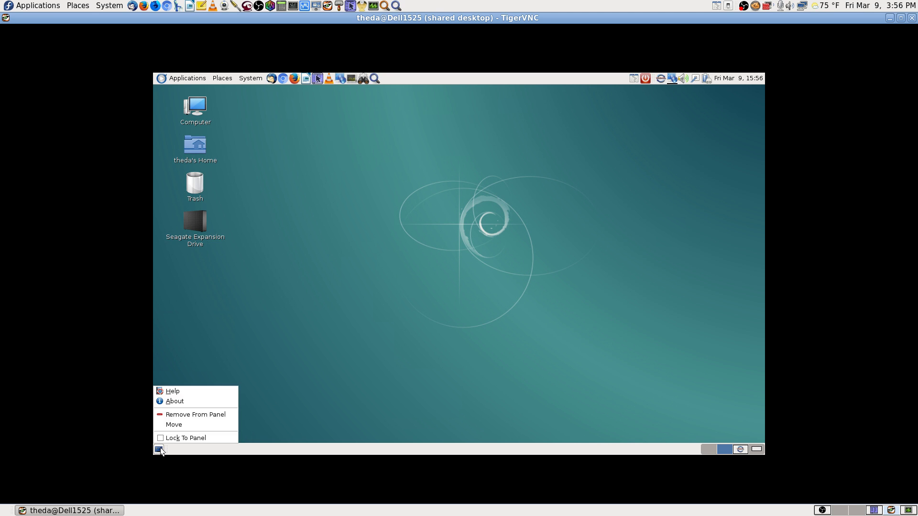
click(372, 398)
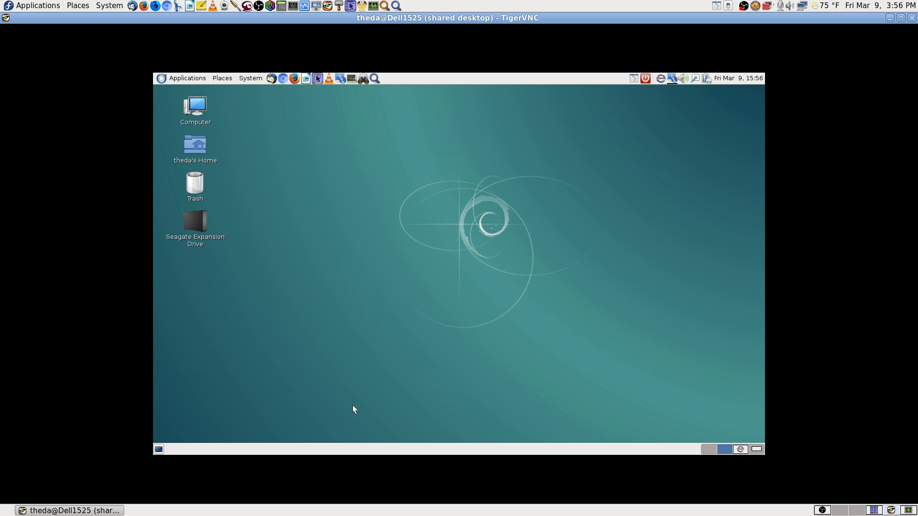
right_click(159, 450)
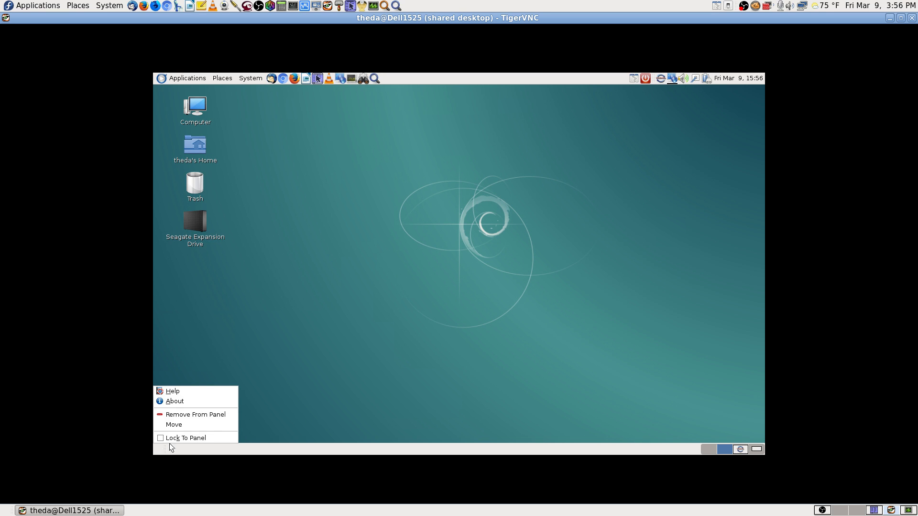
click(355, 380)
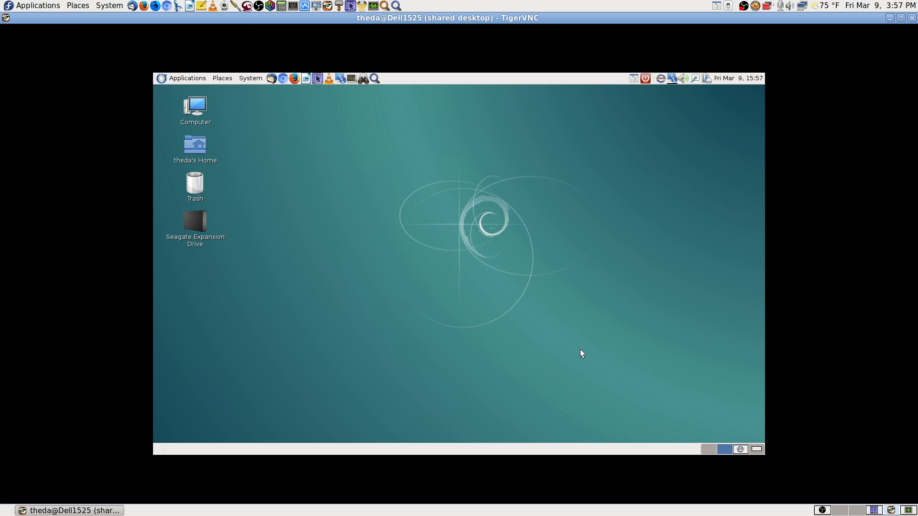
Step: Switch to the rightmost workspace, then to the third workspace where luckyBackup is running
click(757, 449)
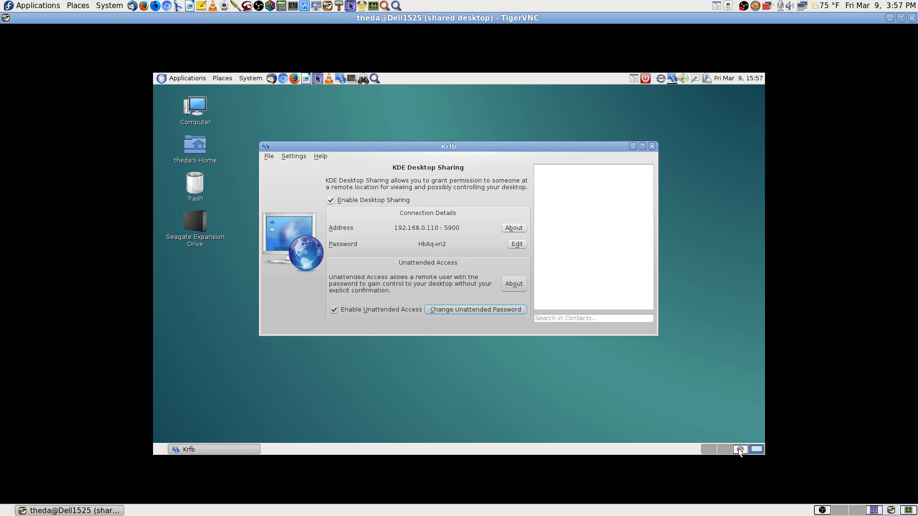
click(739, 450)
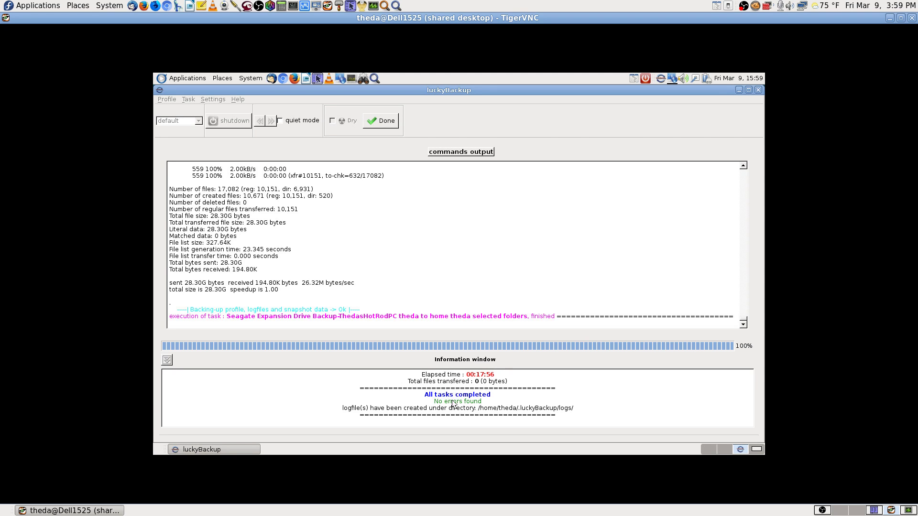
Step: Scroll through luckyBackup's commands output to check the finished backup log
scroll(466, 276, up, 7)
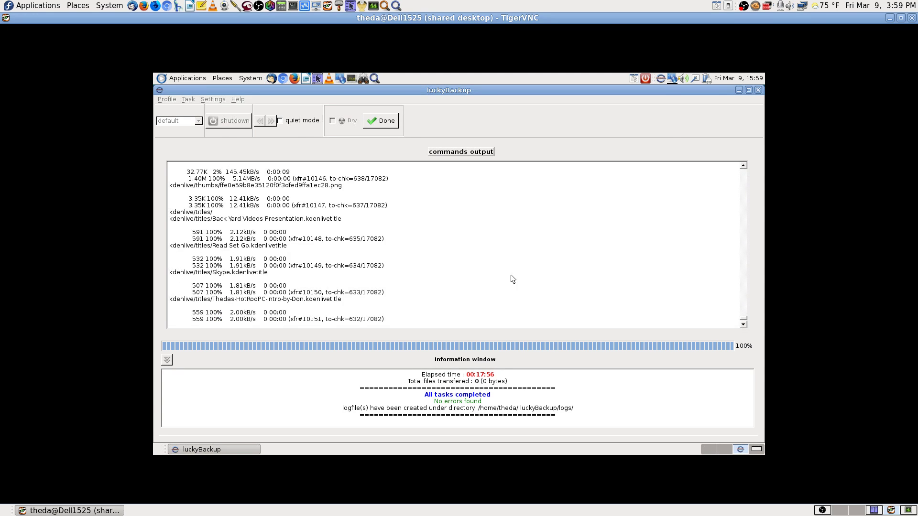
scroll(526, 287, down, 7)
click(744, 308)
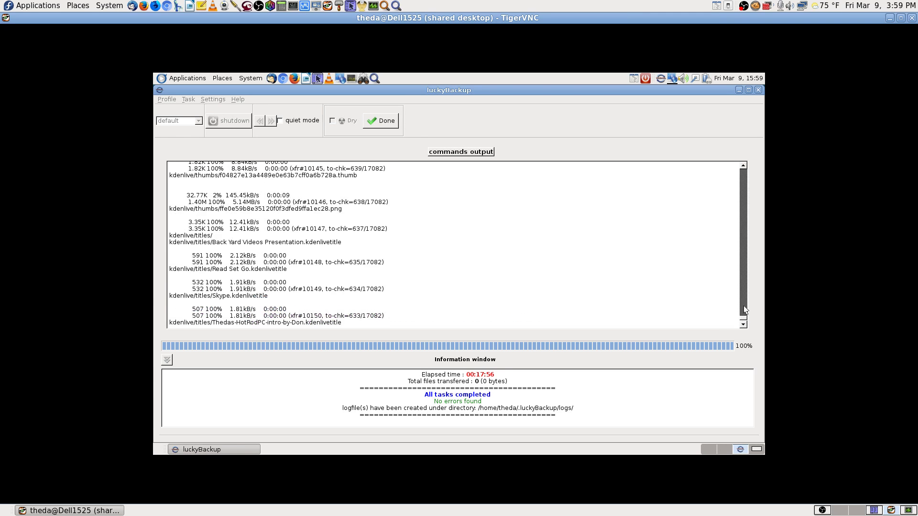
click(744, 305)
drag(744, 321, 763, 158)
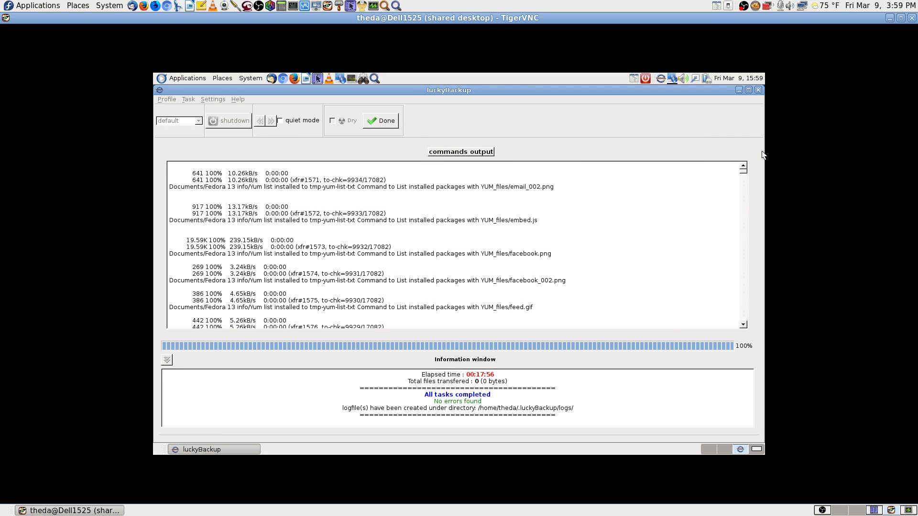
Step: Dismiss the backup results, close luckyBackup, check Krusader, then move to the empty first workspace
click(380, 121)
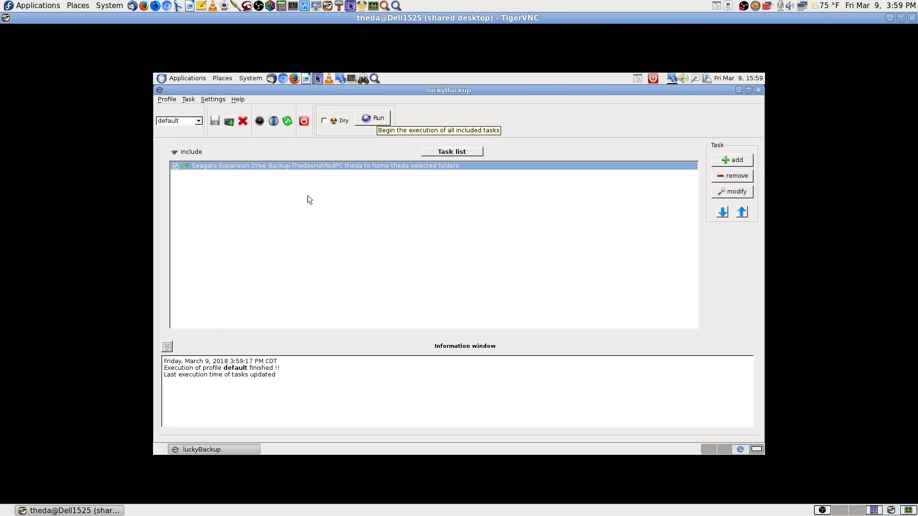
click(758, 91)
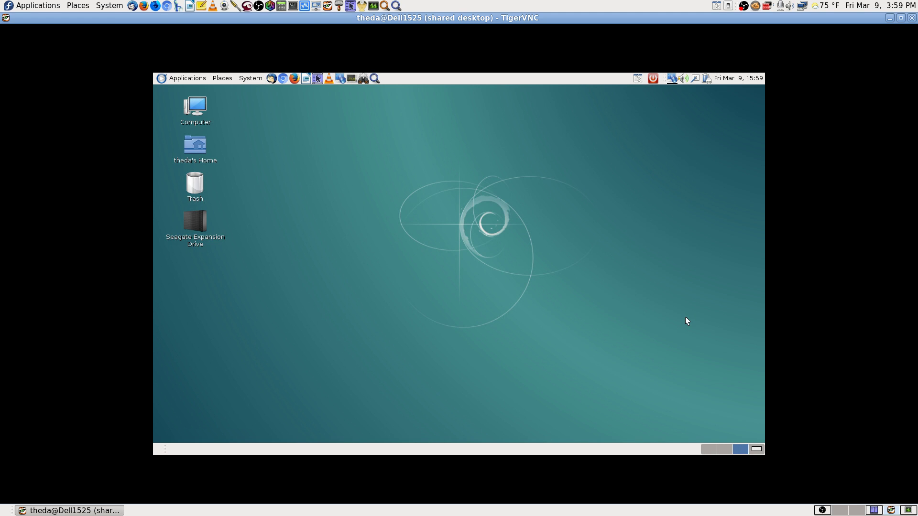
click(738, 447)
click(317, 80)
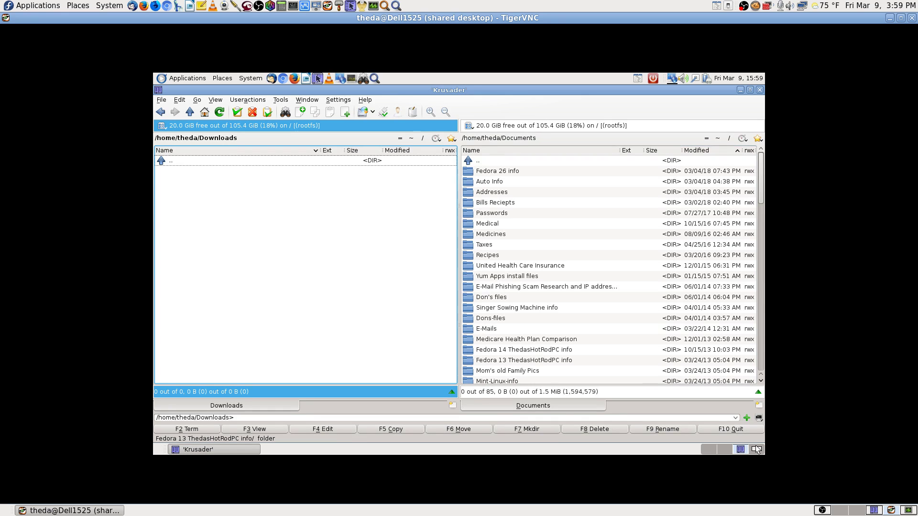
click(712, 452)
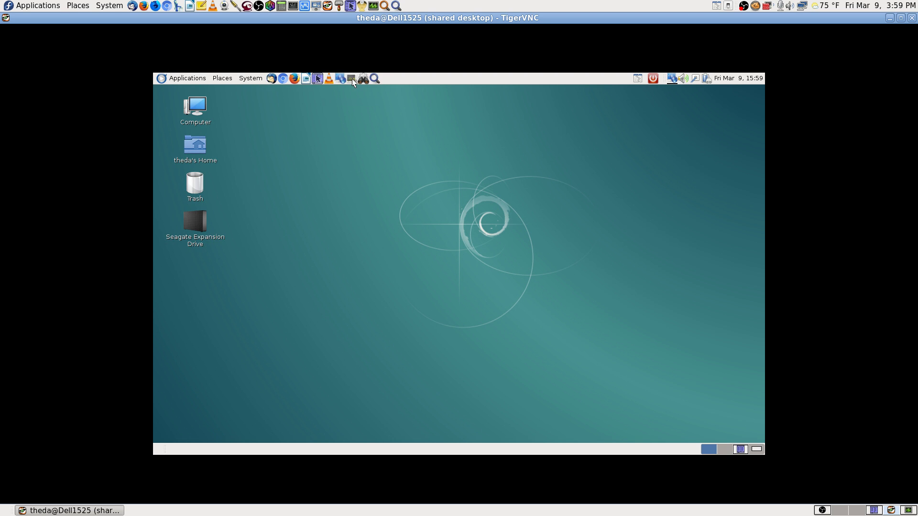
Step: Search System Monitor's processes for 'lucky' to confirm none remain, then close it and return to Krusader
click(191, 79)
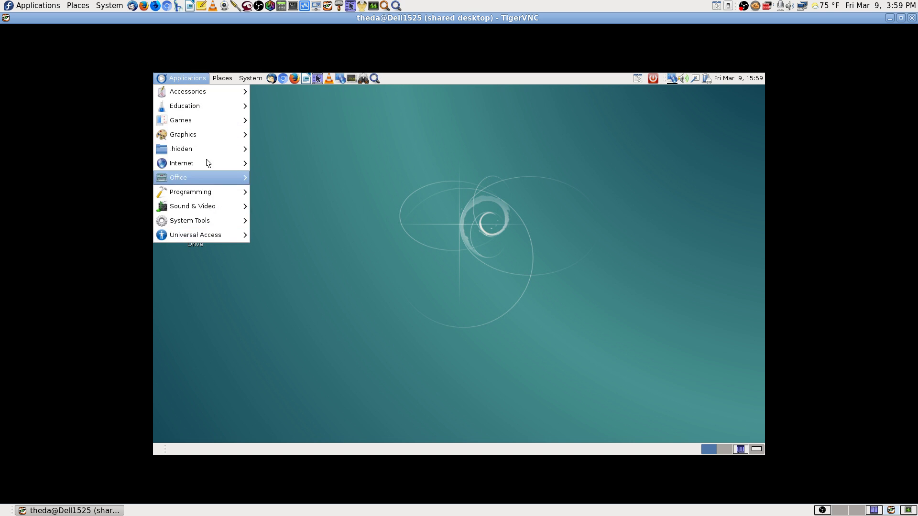
click(367, 125)
click(351, 79)
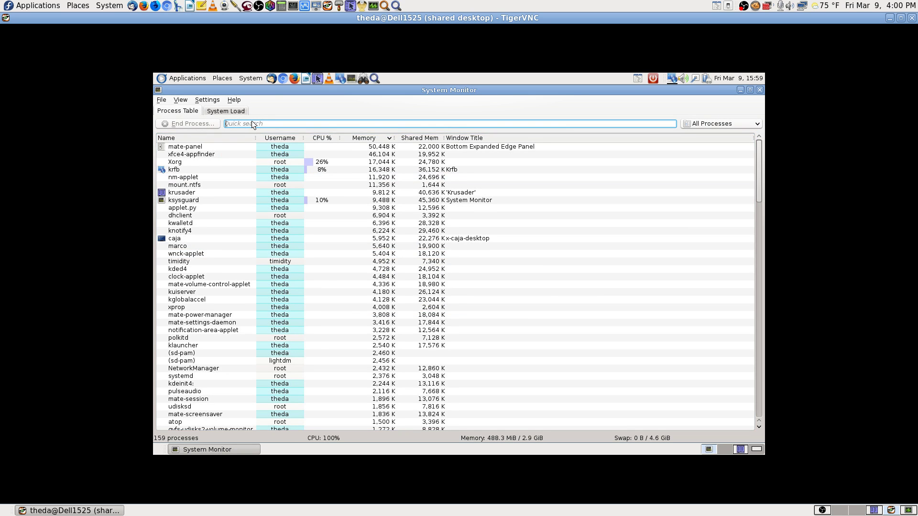
text(lucky)
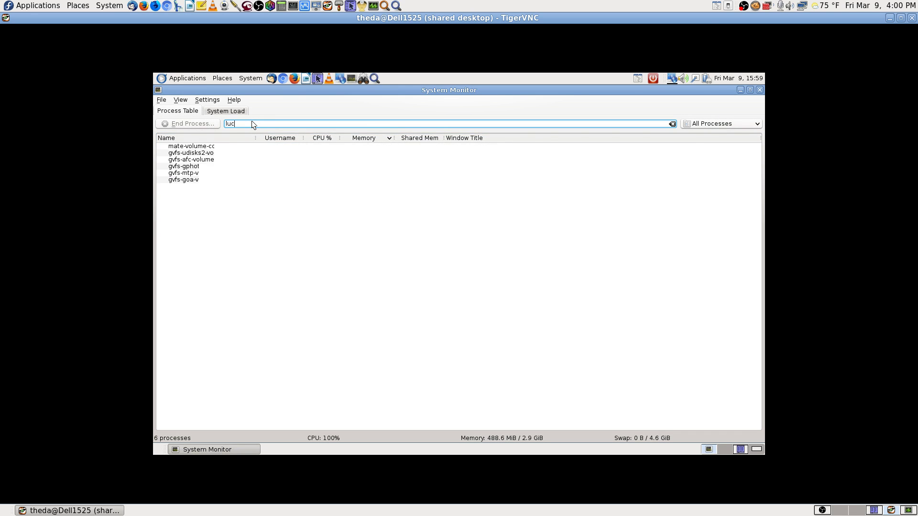
key(BackSpace)
key(BackSpace)
key(BackSpace)
key(BackSpace)
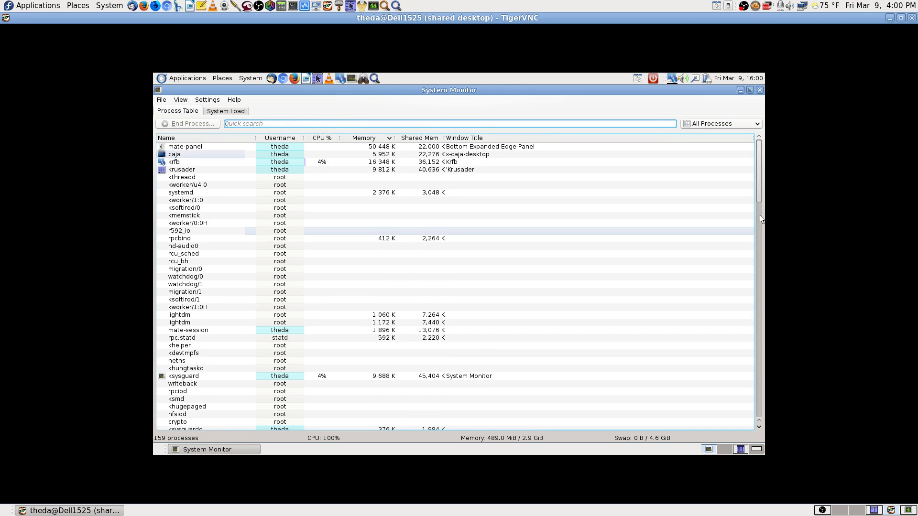
click(760, 90)
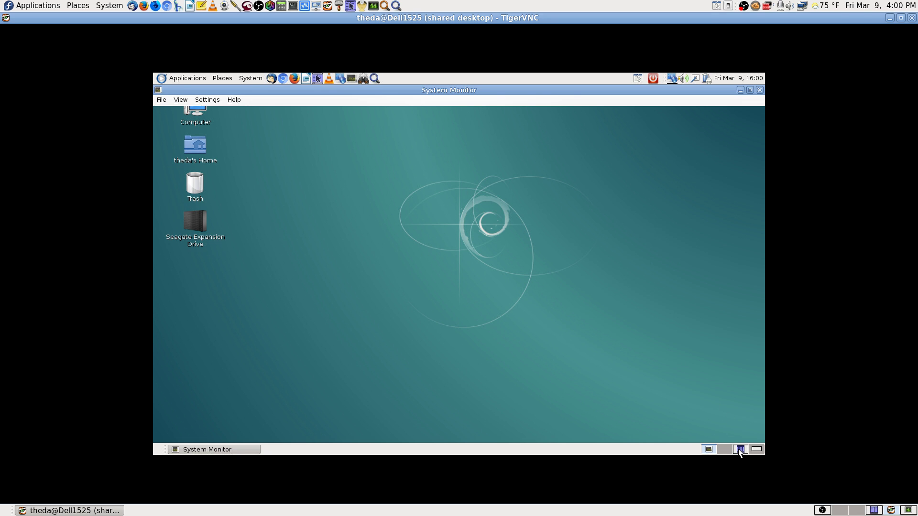
click(740, 450)
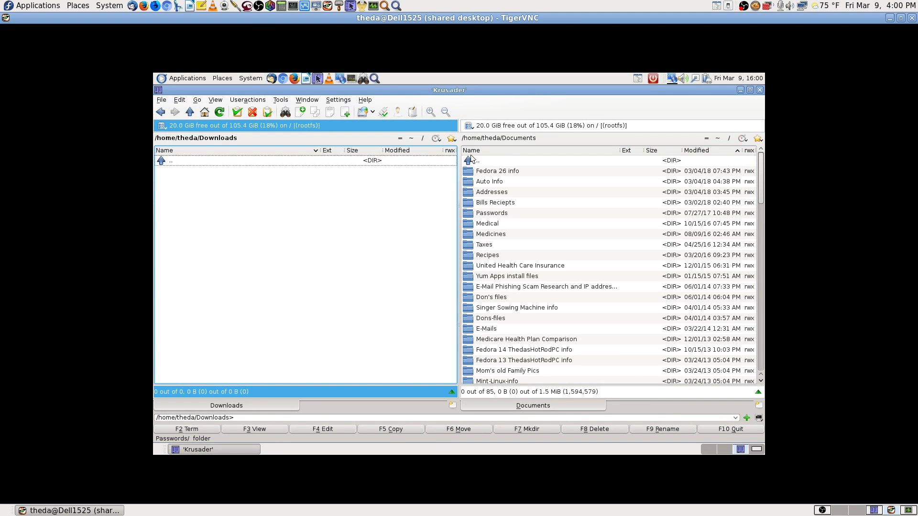
Step: Peek into the Fedora 26 info and Auto Info folders in Documents, returning each time
click(489, 162)
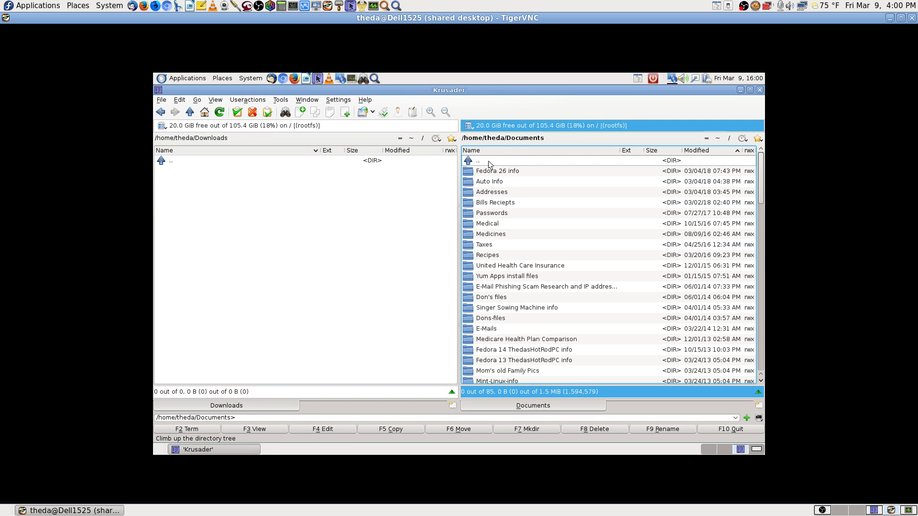
key(Down)
key(Return)
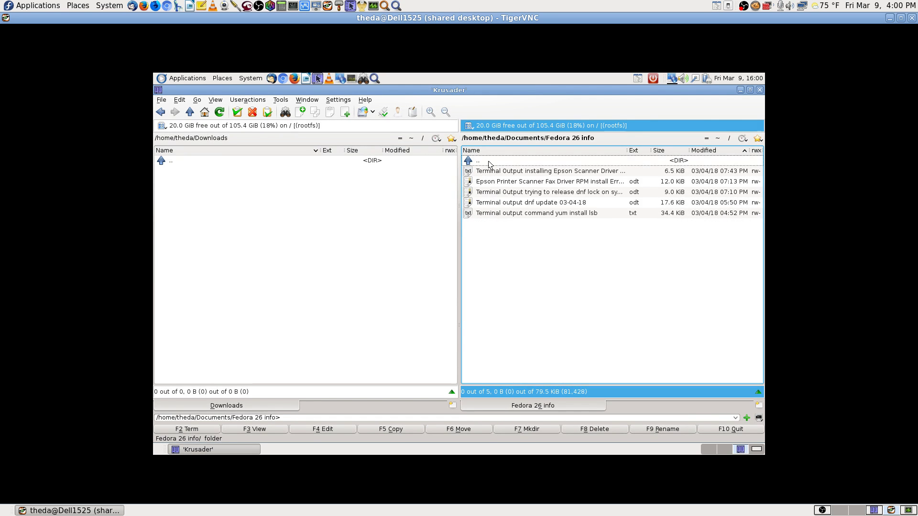
key(BackSpace)
key(Down)
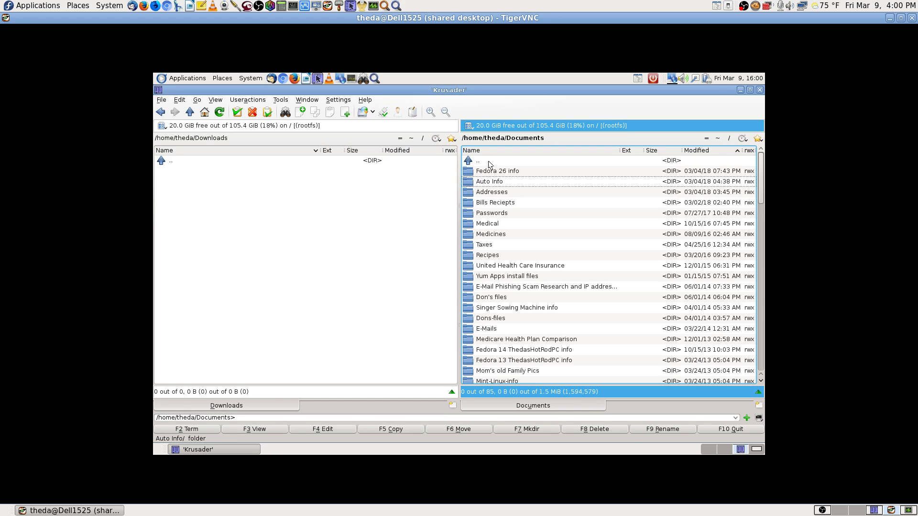
key(Down)
key(Down)
key(Down)
key(Down)
key(Up)
key(Up)
key(Up)
key(Up)
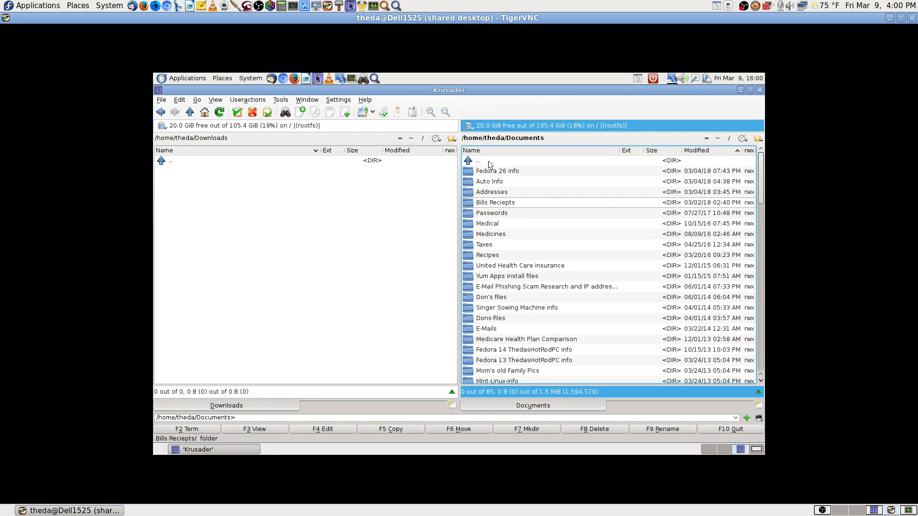
key(Return)
key(BackSpace)
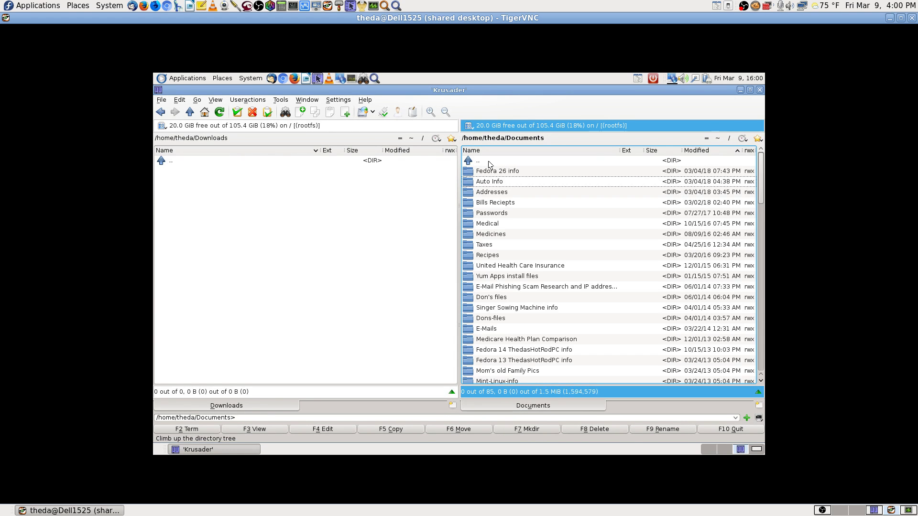
key(Down)
key(Up)
key(Up)
key(Up)
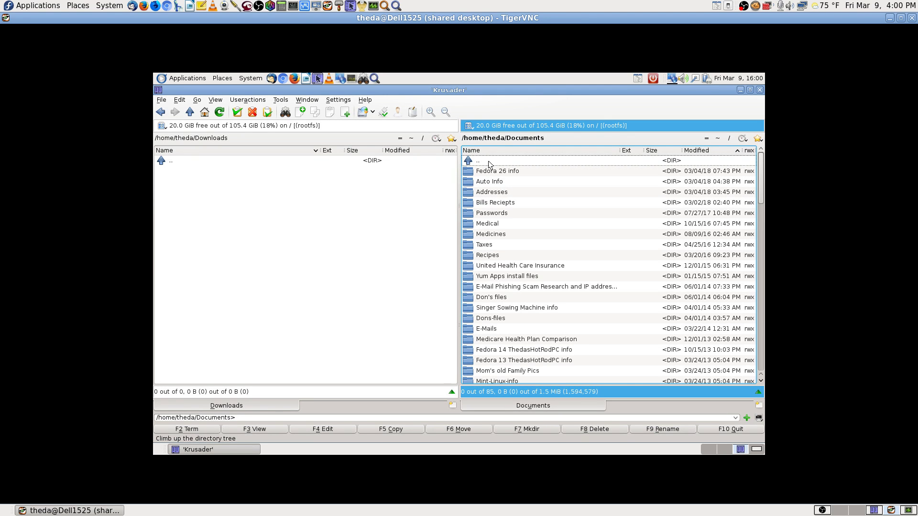
Step: Quick-search Documents for 'deb', browse back to the top, and start a new folder with Mkdir
text(deb)
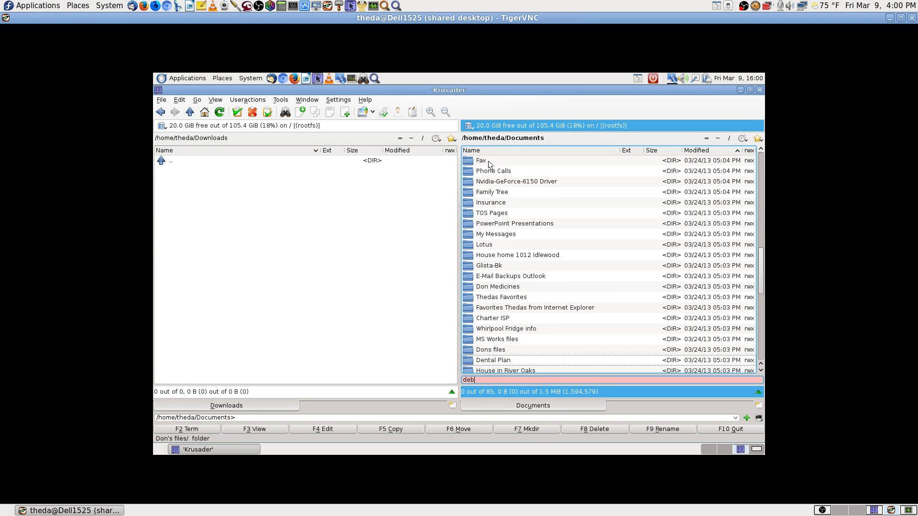
key(BackSpace)
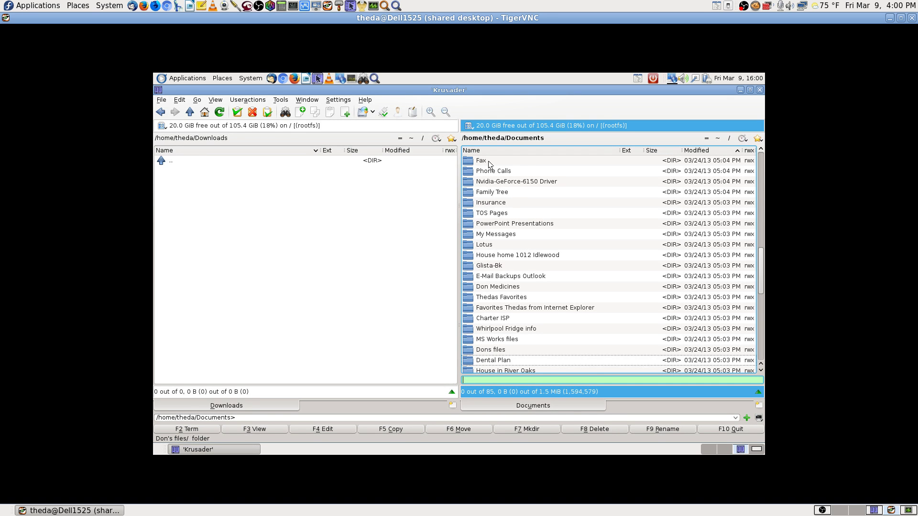
key(Up)
key(Up)
key(Up)
key(Up)
key(Up)
key(Up)
key(Up)
key(Up)
key(Up)
key(Up)
key(Up)
key(Up)
key(Up)
key(Up)
key(Up)
key(Up)
key(Up)
key(Up)
key(Up)
key(Up)
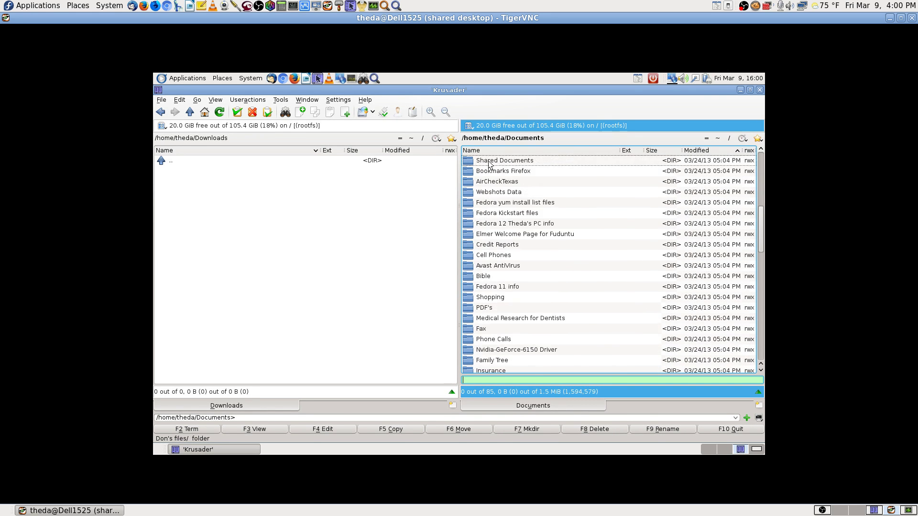
key(Up)
key(Up)
key(Up)
key(Up)
key(Up)
key(Up)
key(Up)
key(Up)
key(Up)
key(Up)
key(Up)
key(Up)
key(Up)
key(Up)
key(Up)
key(Up)
key(Up)
key(Up)
key(Up)
key(Up)
key(Down)
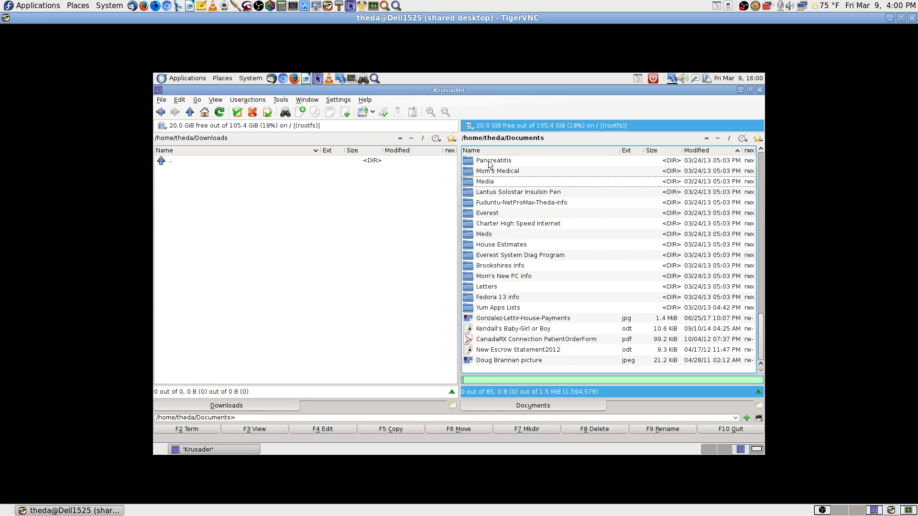
key(Down)
key(Down)
key(Down)
key(Down)
key(Down)
key(Down)
key(Down)
key(Down)
key(Down)
key(Down)
key(Down)
key(Down)
key(Down)
key(Down)
key(Down)
key(Down)
key(Down)
key(Down)
key(Down)
key(Down)
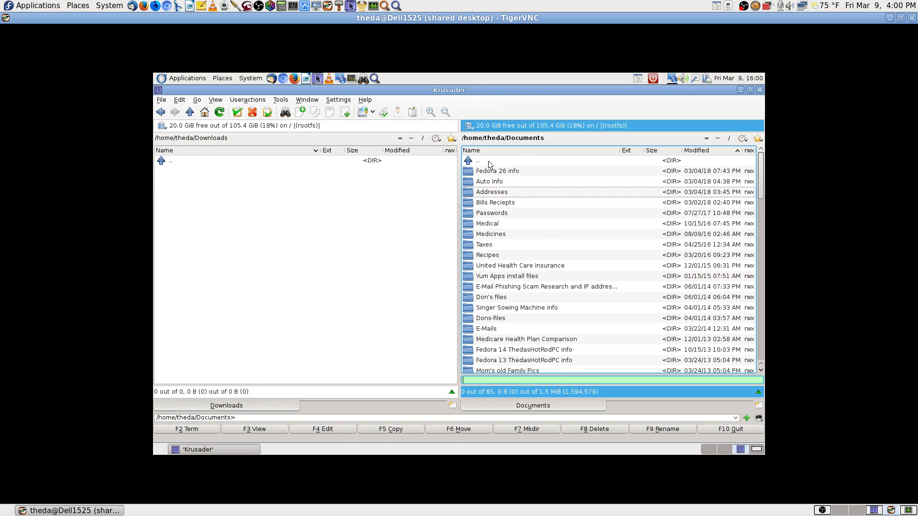
key(Up)
key(Up)
key(Up)
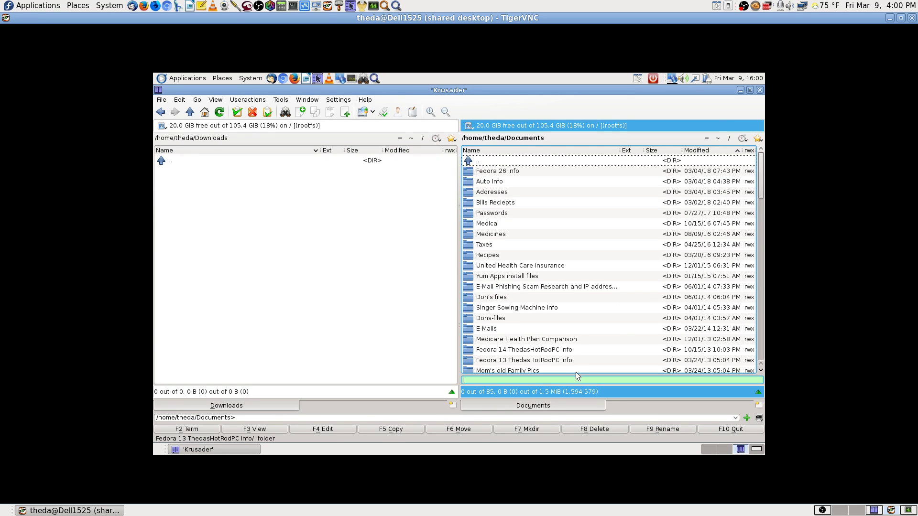
click(531, 429)
Step: Create a folder named 'Debian 8 info' in Documents
text(De)
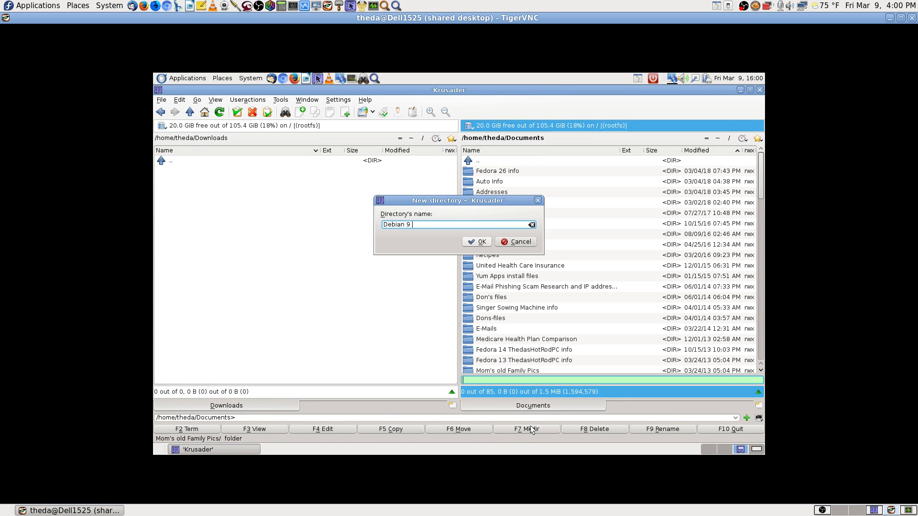
text(bian 98 in)
key(BackSpace)
key(BackSpace)
key(BackSpace)
key(BackSpace)
key(BackSpace)
text(info)
key(Return)
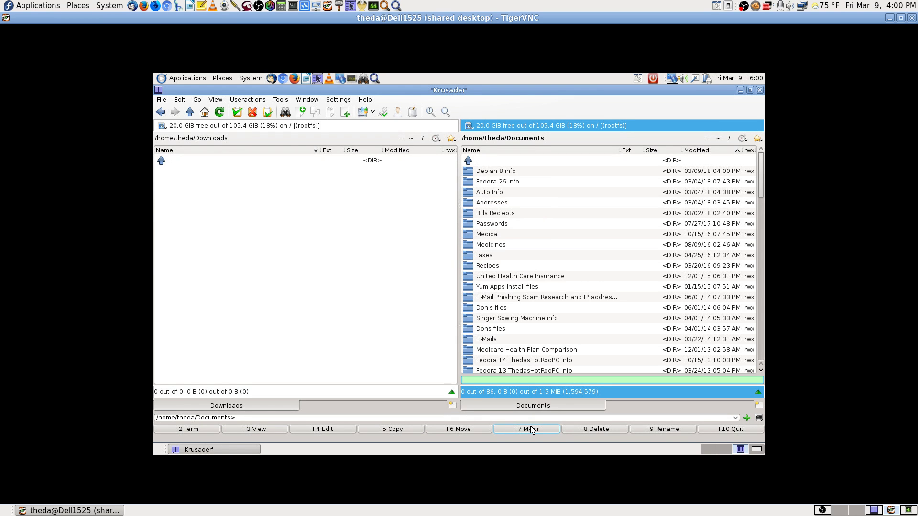
Step: In the Downloads pane, go up to the home folder and back into Downloads
click(215, 242)
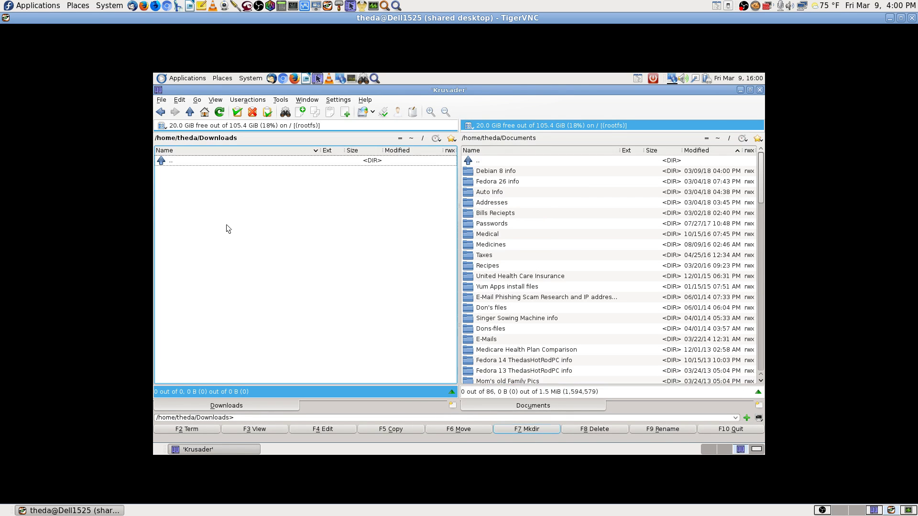
key(BackSpace)
key(Return)
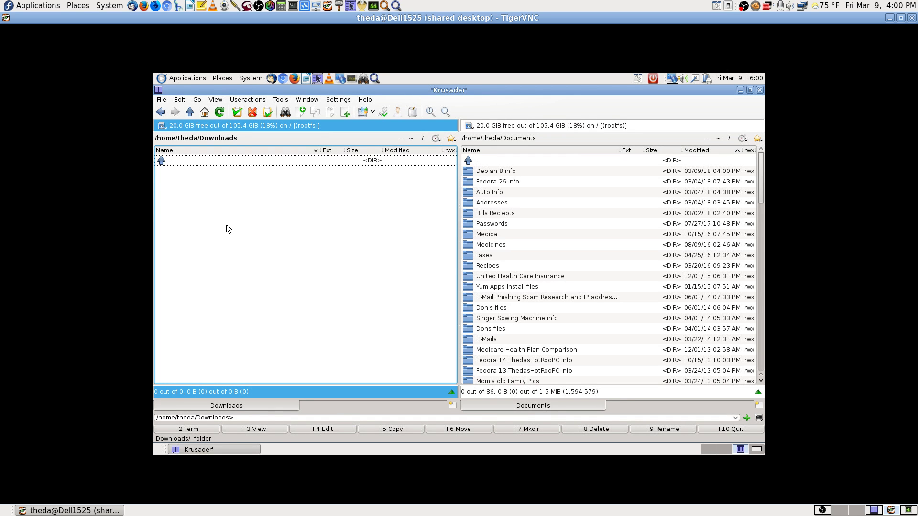
Step: Go from Documents up to home, open Pictures, and quick-search 'scr' to select Screen Shots
click(512, 163)
key(BackSpace)
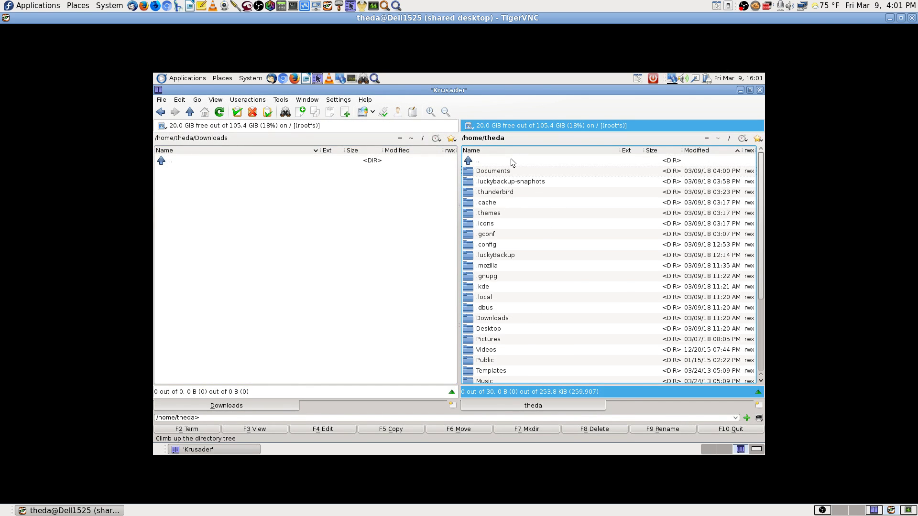
text(pic)
key(Return)
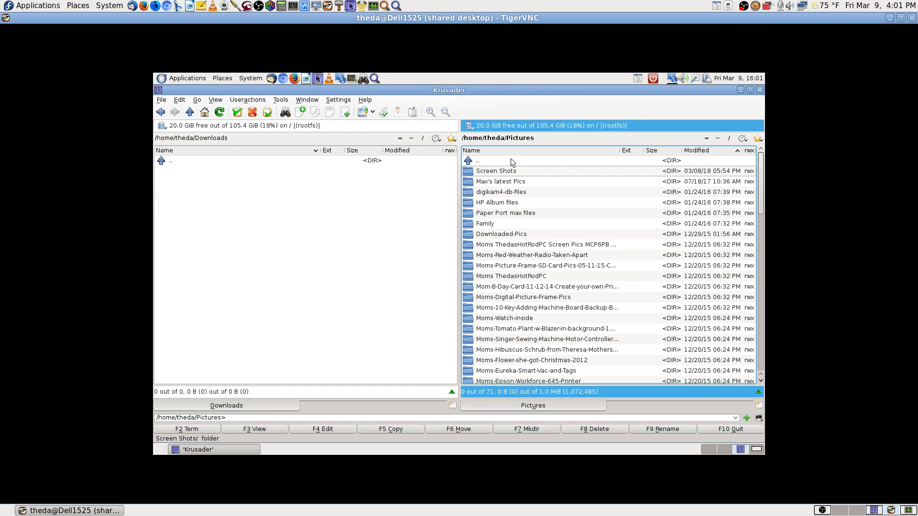
key(Return)
key(BackSpace)
text(d)
scroll(511, 162, down, 5)
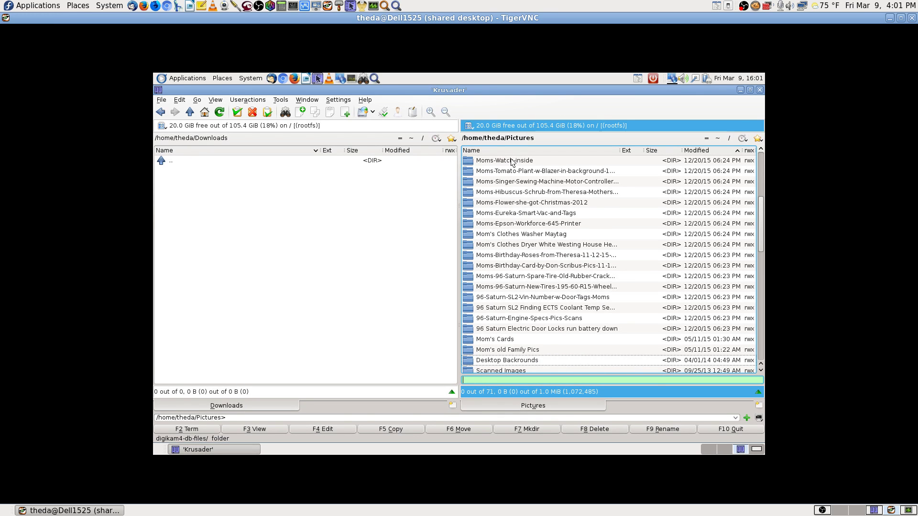
text(scr)
key(Down)
key(Down)
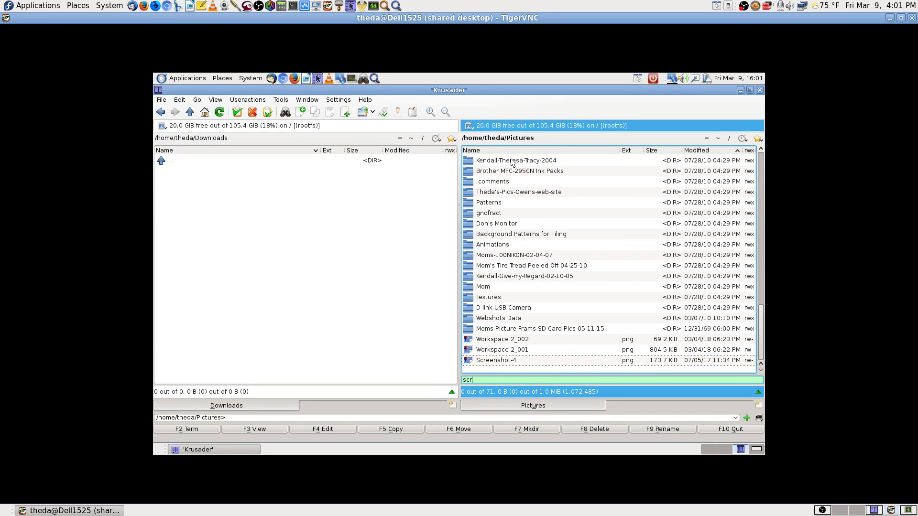
key(Down)
key(Down)
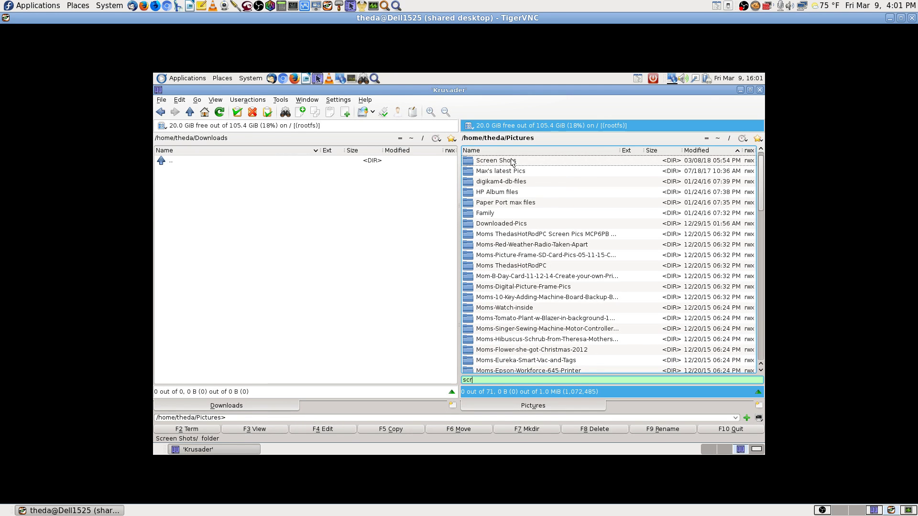
Step: Copy the Screen Shots folder name from its Properties dialog, then cancel
right_click(511, 162)
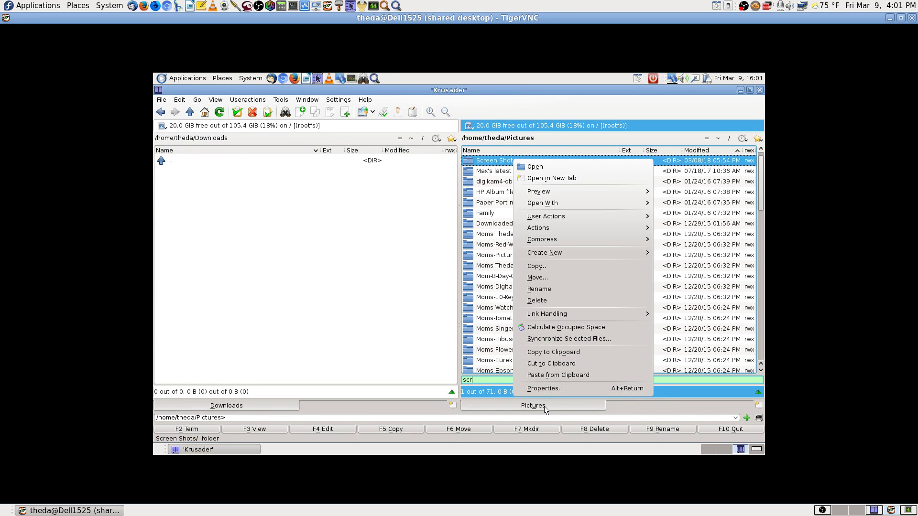
click(546, 388)
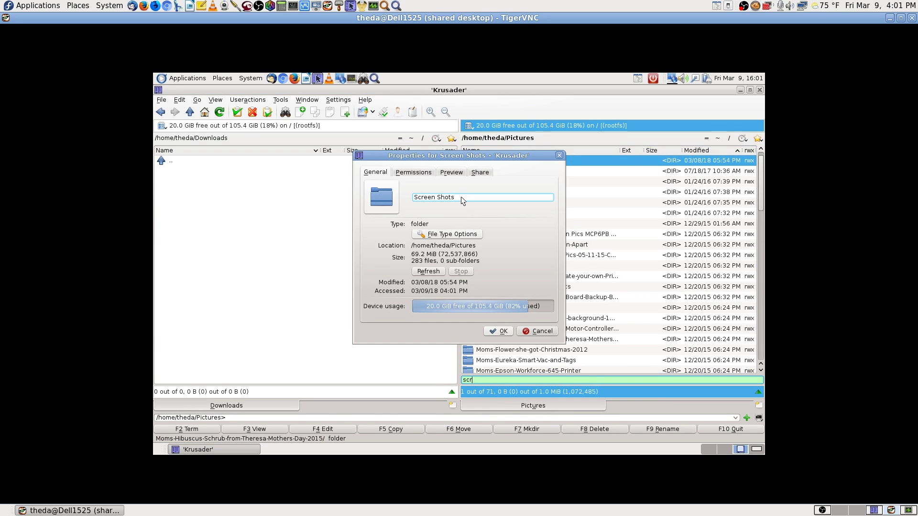
right_click(440, 198)
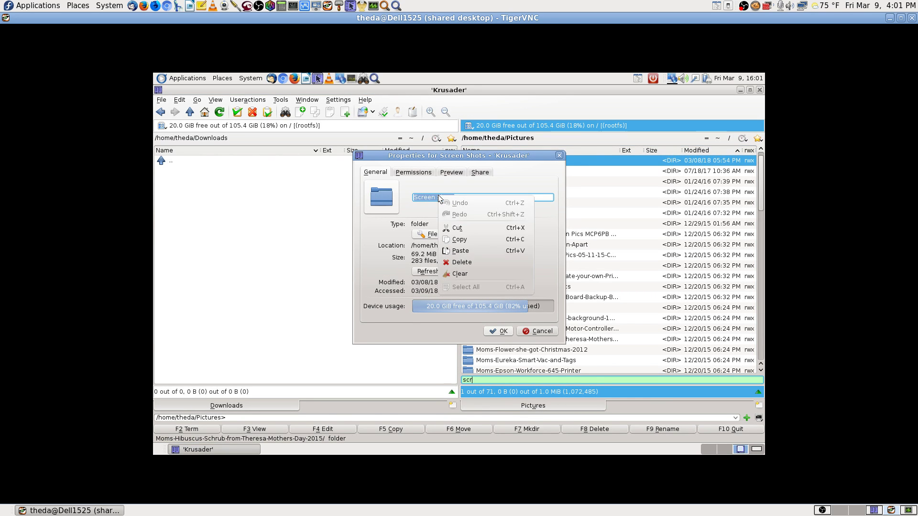
click(459, 239)
click(538, 330)
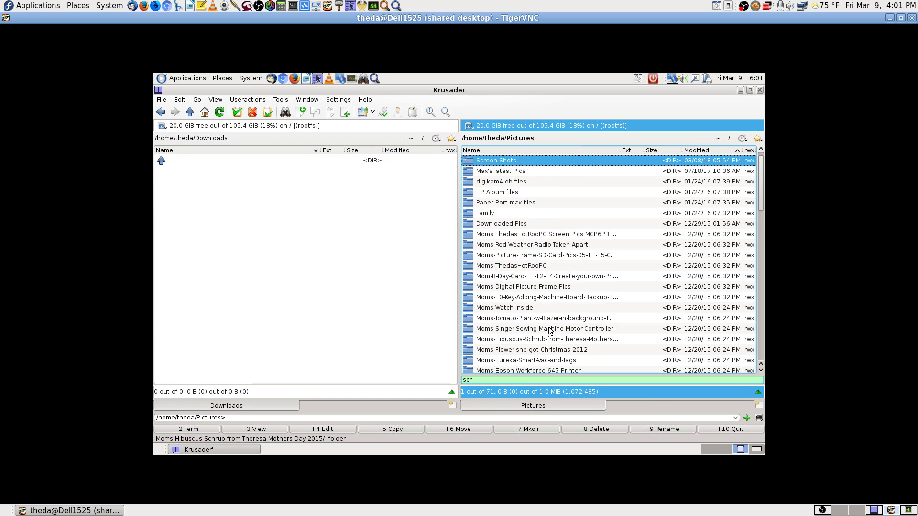
Step: Sort the Pictures list by Modified date, newest first
click(507, 152)
scroll(520, 262, down, 3)
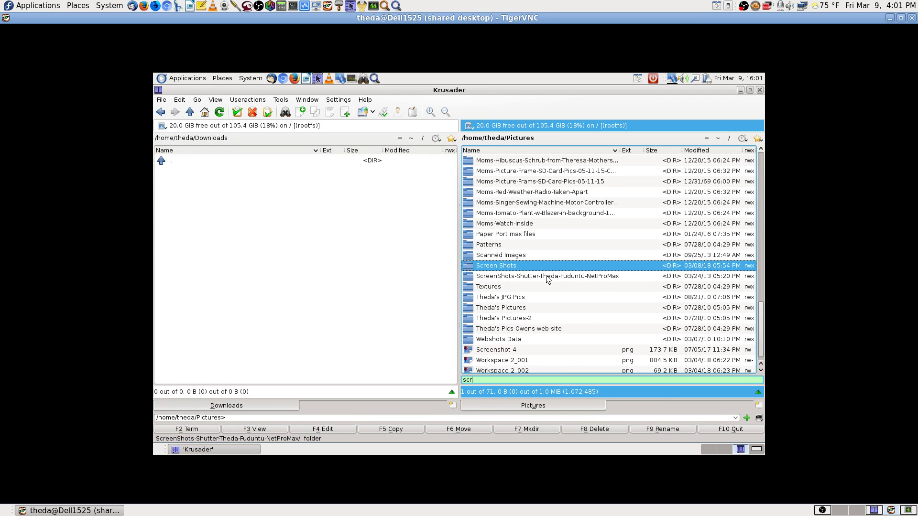
scroll(621, 268, up, 1)
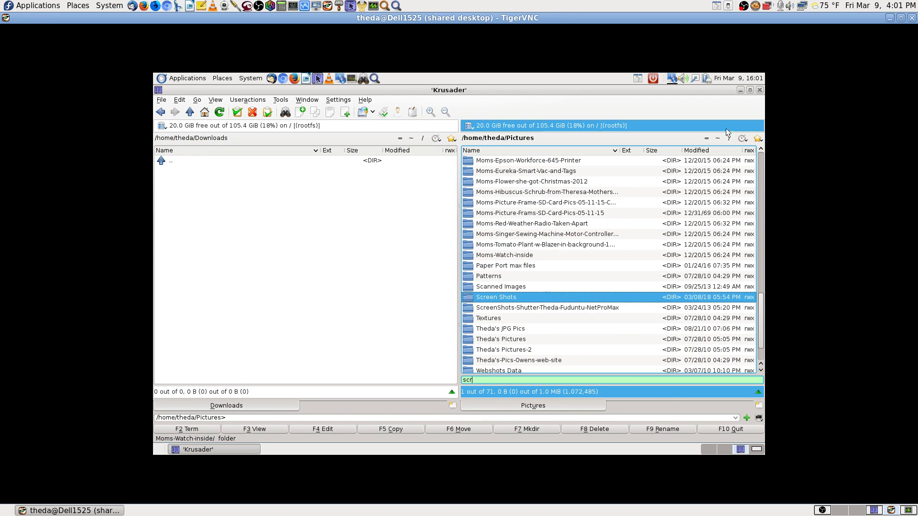
click(715, 149)
click(716, 149)
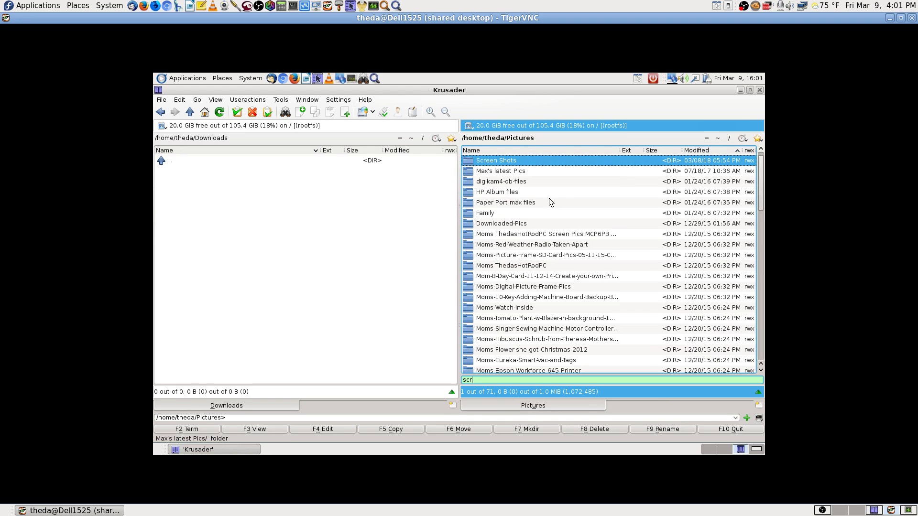
click(494, 159)
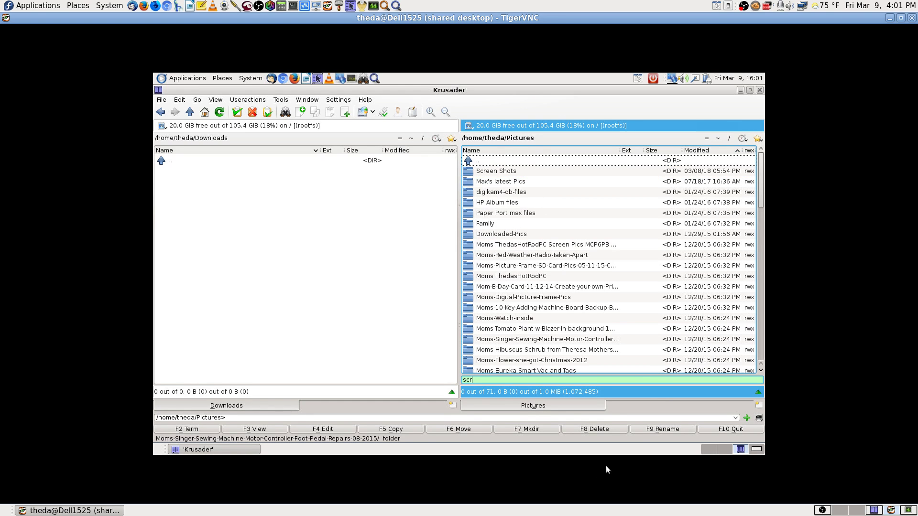
Step: Create a new folder named 'Screen Shots Debian 8' in Pictures
click(533, 429)
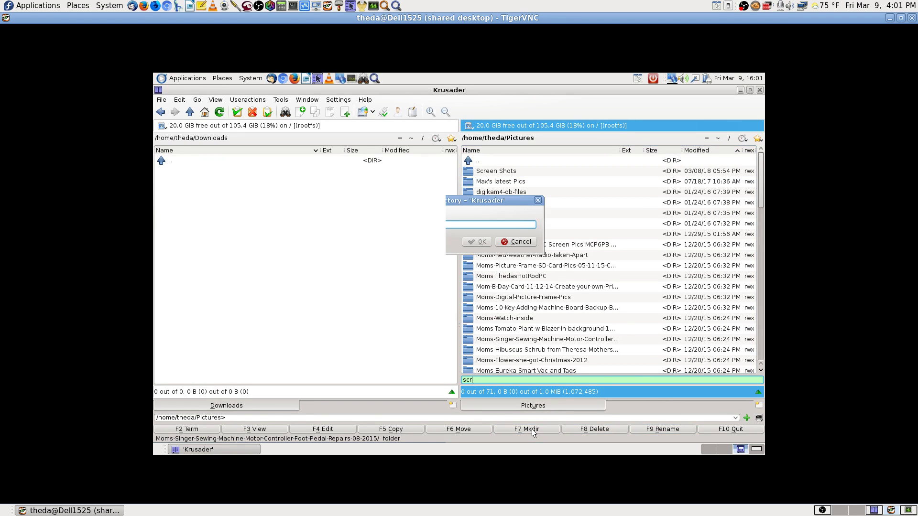
text(Debian 8)
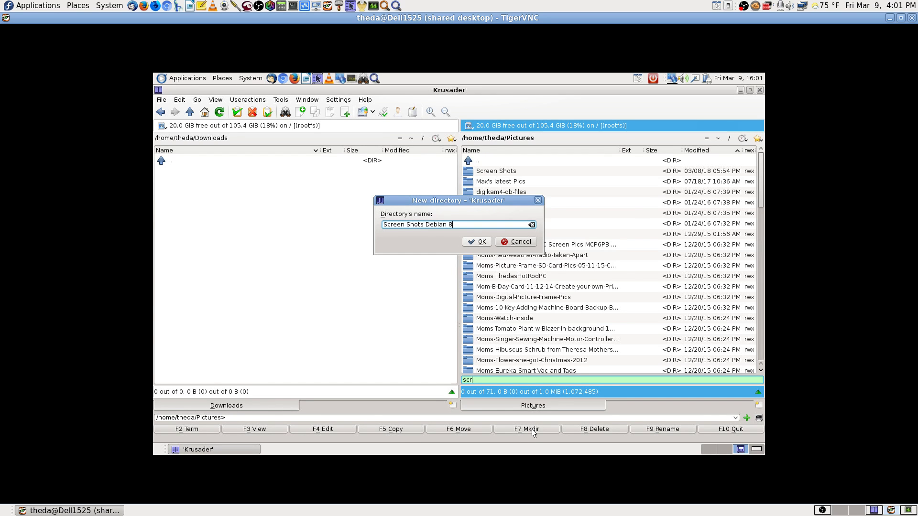
key(Return)
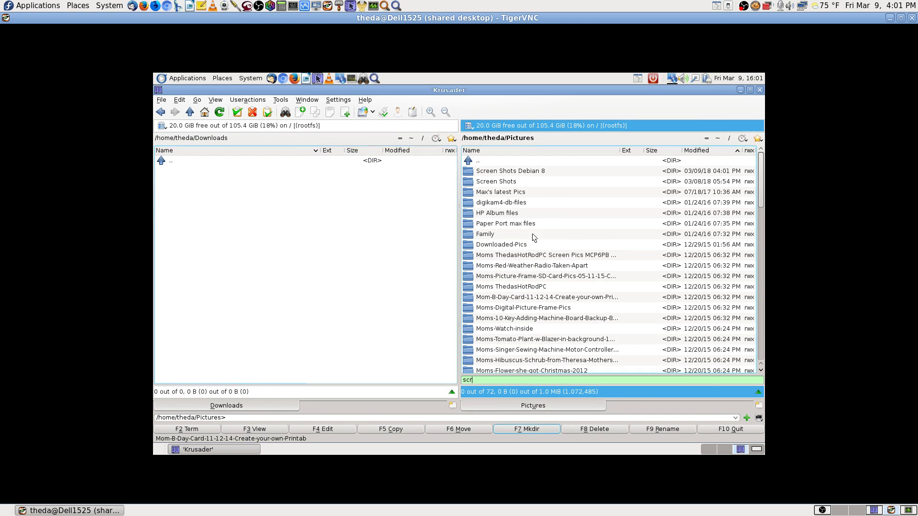
Step: Show the Pictures folder in the left pane as well
scroll(575, 312, down, 5)
scroll(574, 312, down, 8)
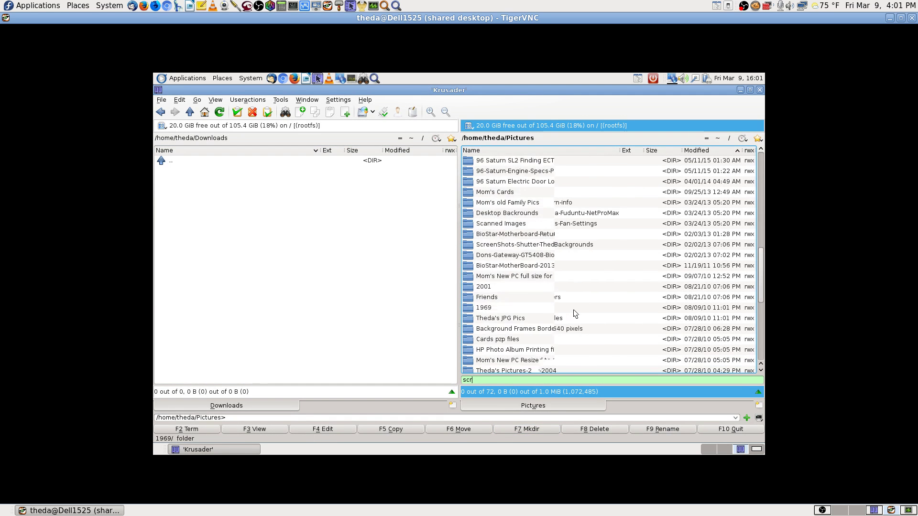
scroll(574, 318, down, 4)
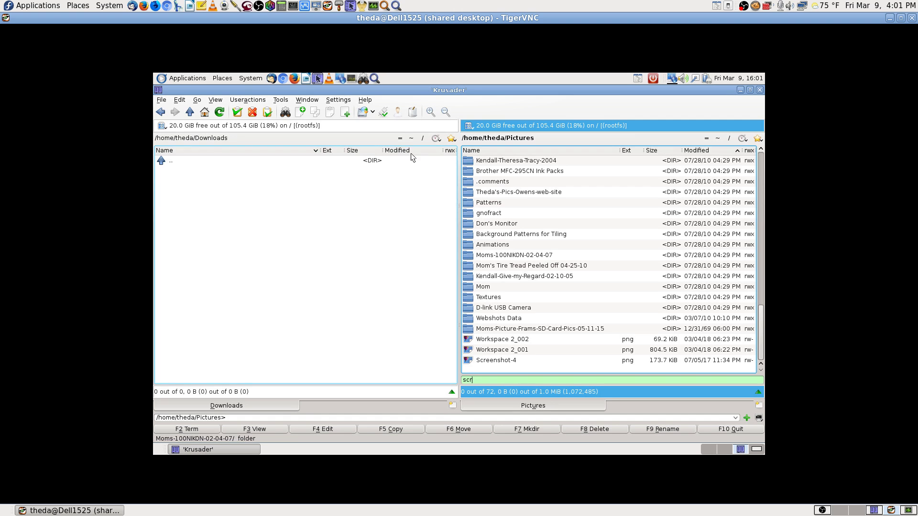
click(400, 138)
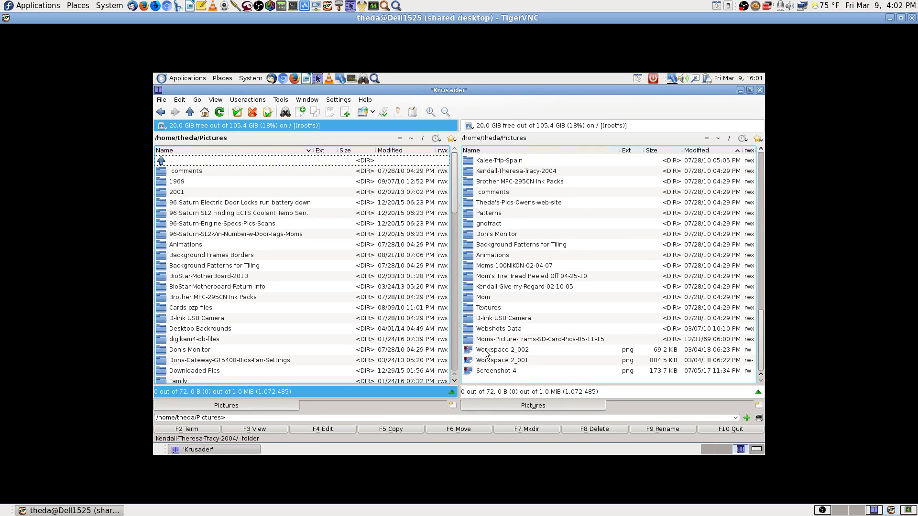
Step: Open Screenshot-4 in a maximized Gwenview, step through Workspace 2_001 and 2_002, then close it
drag(454, 190, 454, 348)
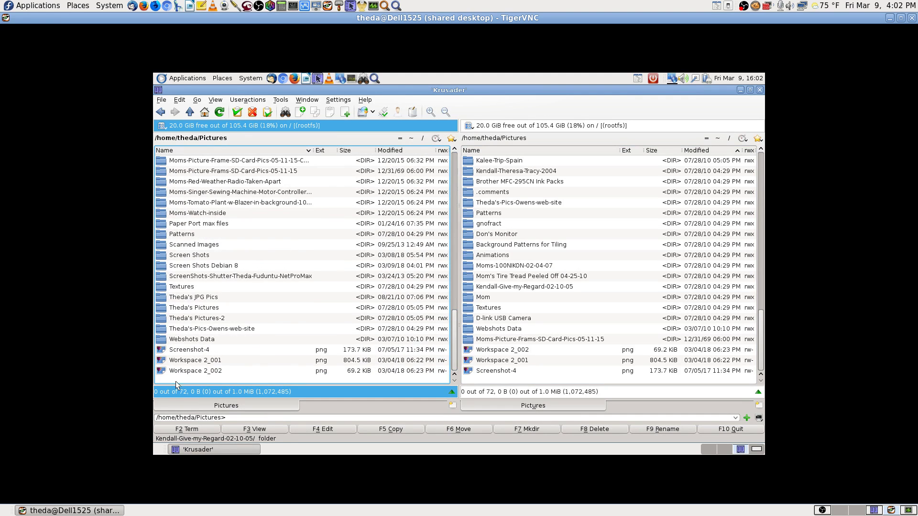
double_click(195, 350)
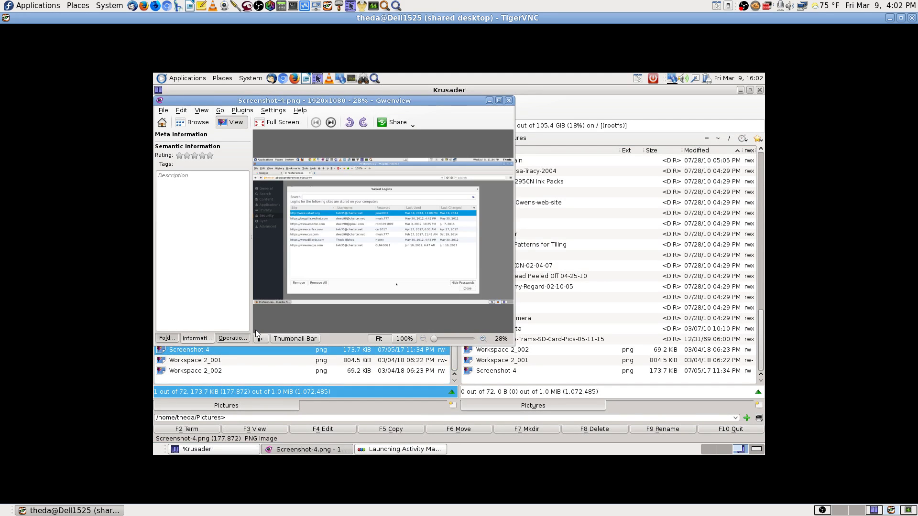
click(499, 99)
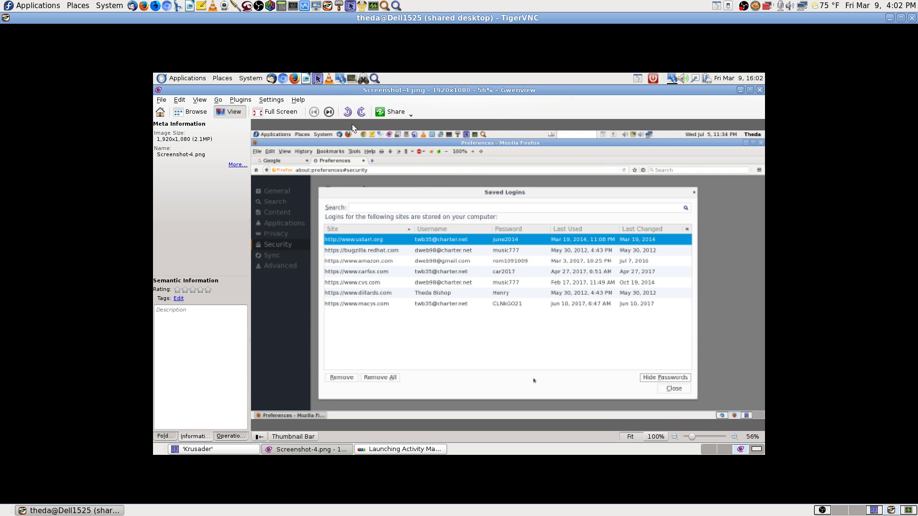
click(333, 113)
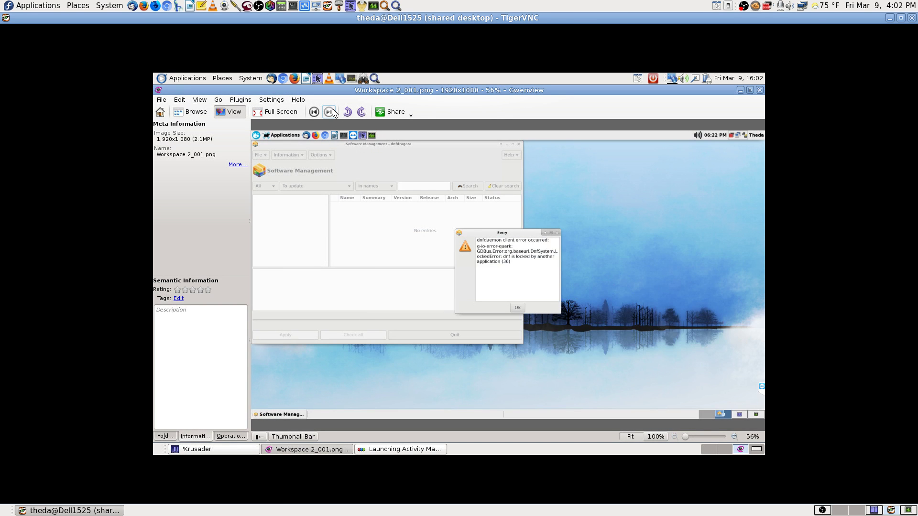
click(333, 113)
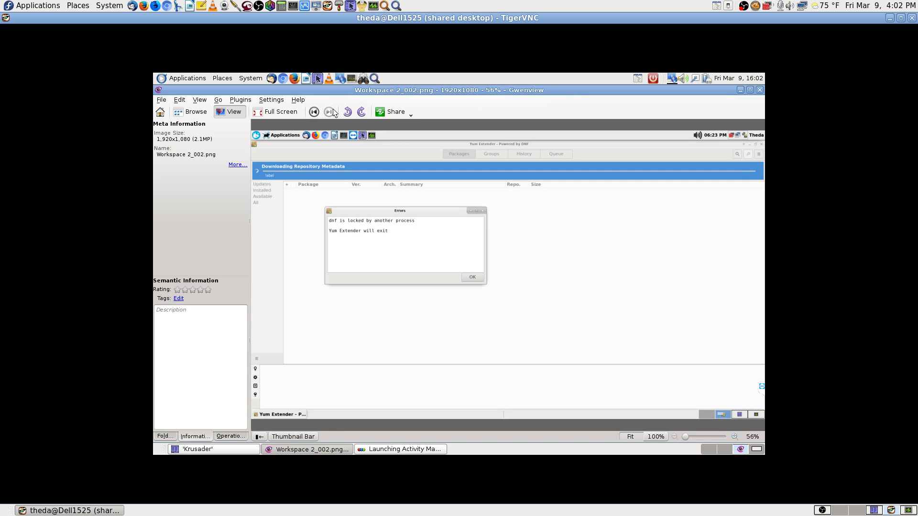
click(761, 90)
Step: Open the Screen Shots folder in the right panel
click(541, 206)
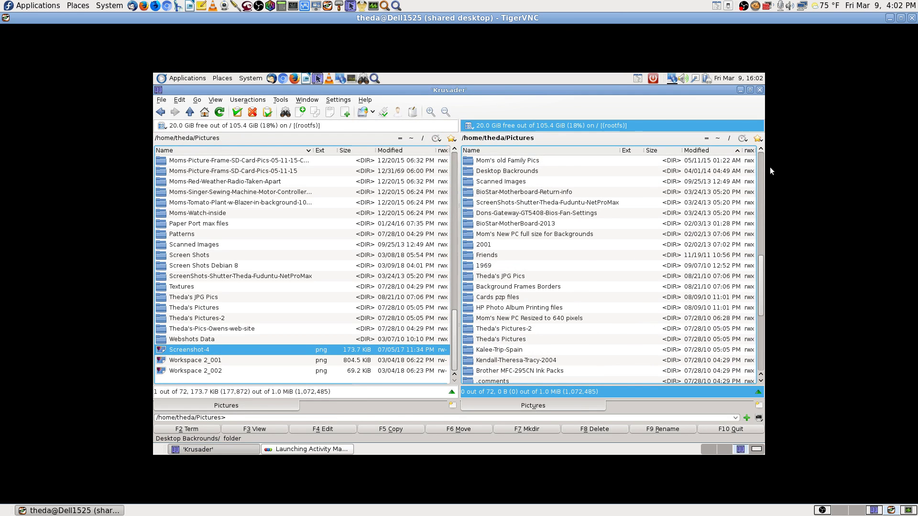
scroll(518, 170, up, 10)
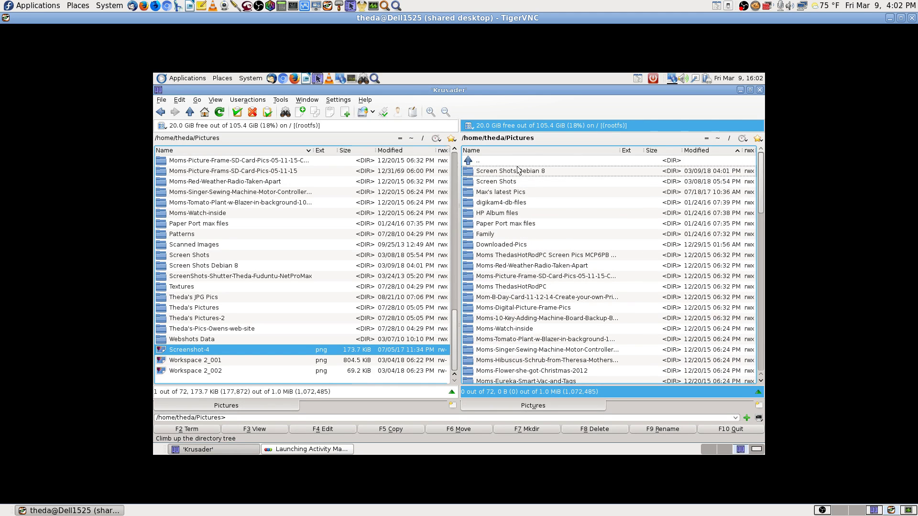
double_click(518, 182)
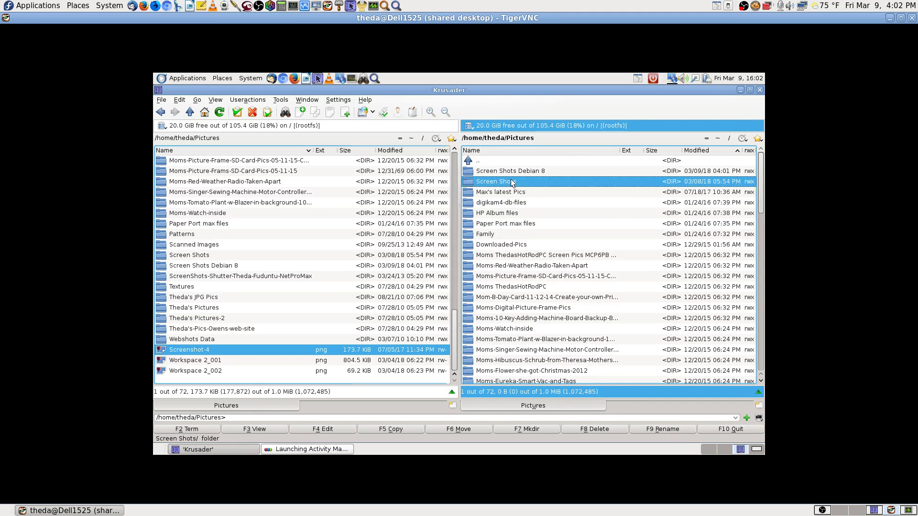
Step: Move Screenshot-4, Workspace 2_001 and 2_002 into Screen Shots, renaming the duplicate Screenshot-4
click(200, 363)
shift+click(195, 371)
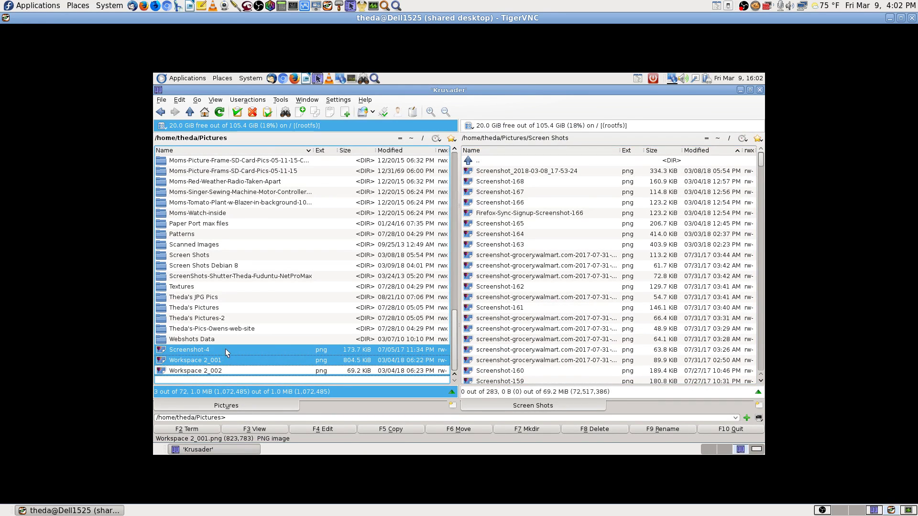
click(210, 350)
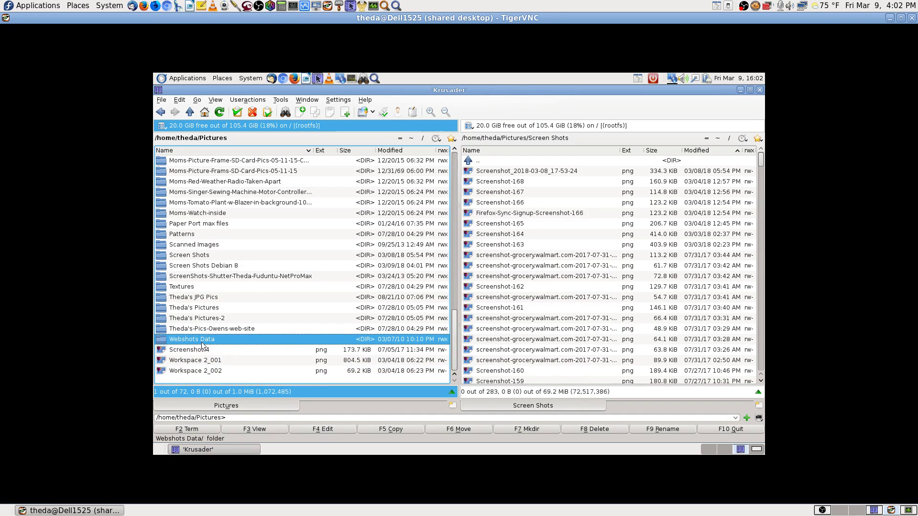
shift+click(194, 370)
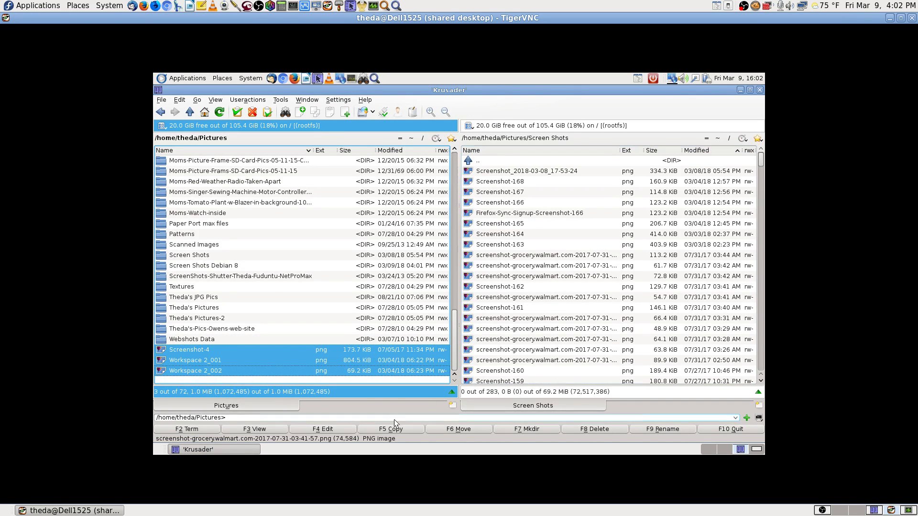
click(449, 429)
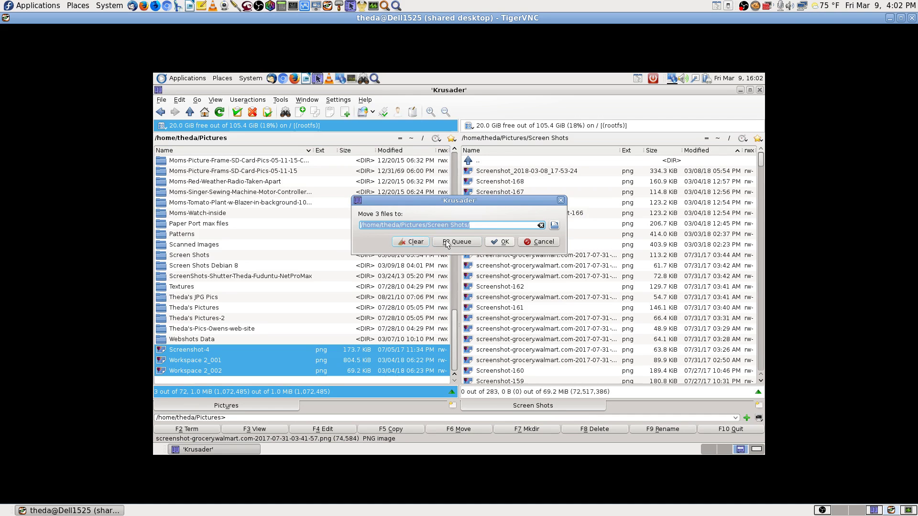
click(501, 242)
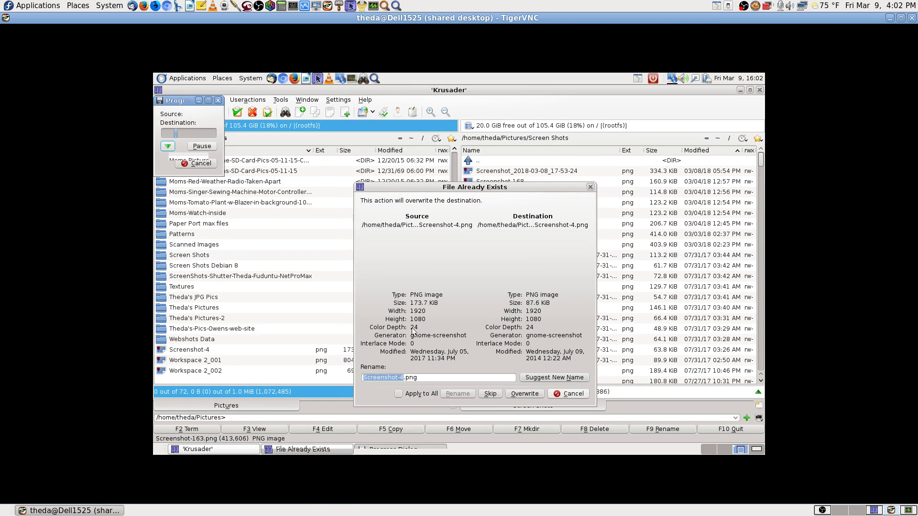
click(534, 379)
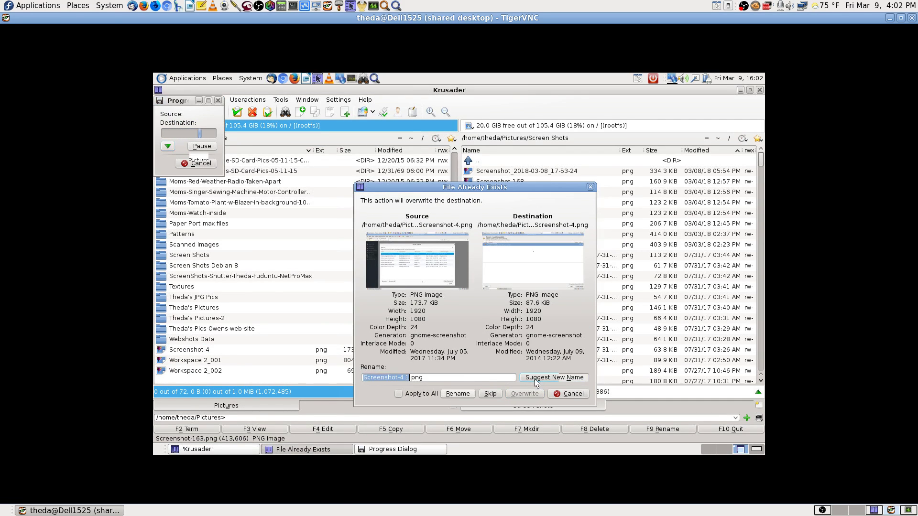
click(498, 396)
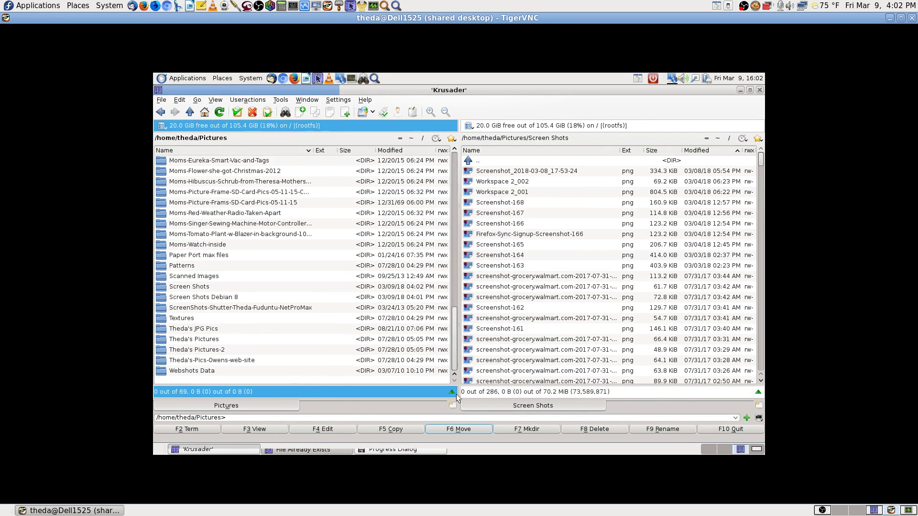
Step: Show the home folder's Downloads folder in the left panel
scroll(327, 260, up, 8)
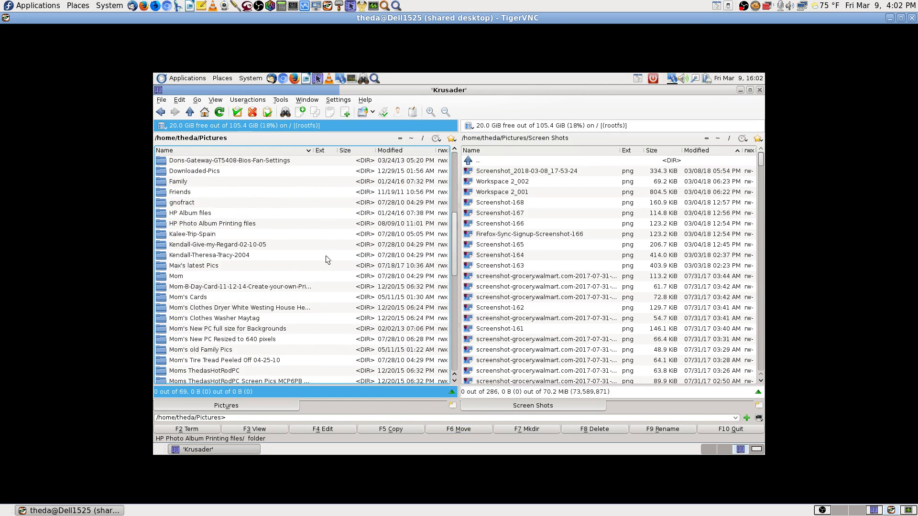
scroll(327, 259, up, 7)
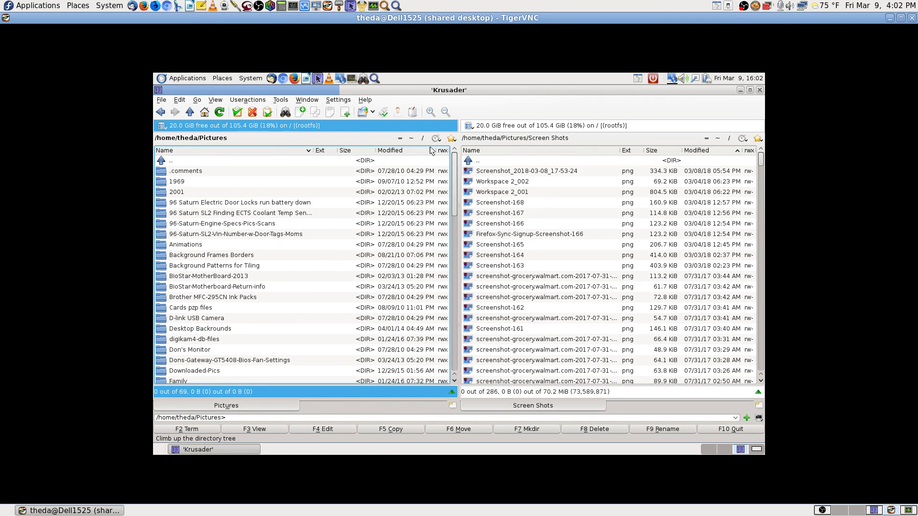
click(412, 138)
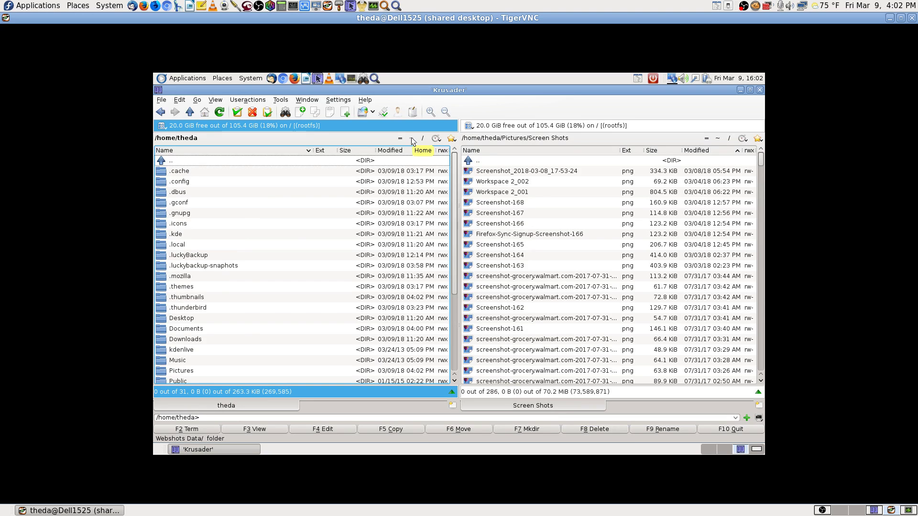
text(doc)
key(BackSpace)
key(BackSpace)
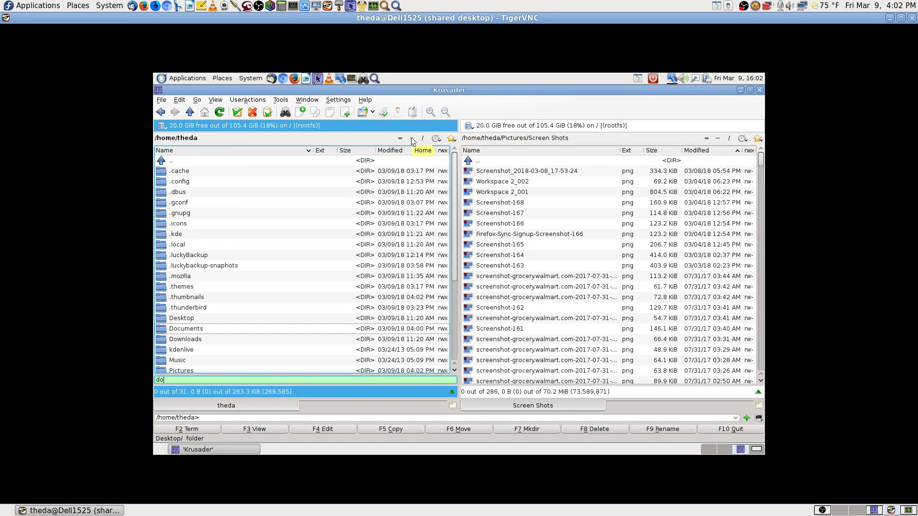
text(wn)
key(Return)
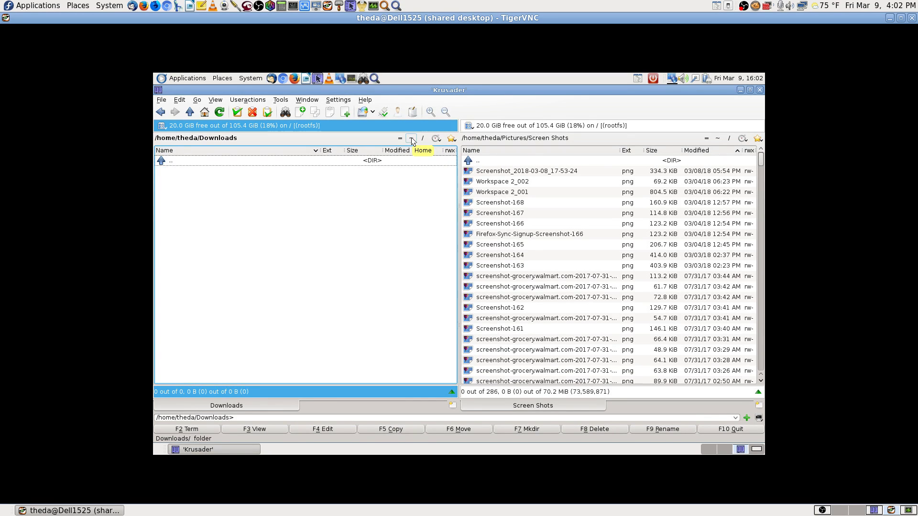
Step: In the right panel, go up to Pictures and peek inside Screen Shots Debian 8
click(509, 165)
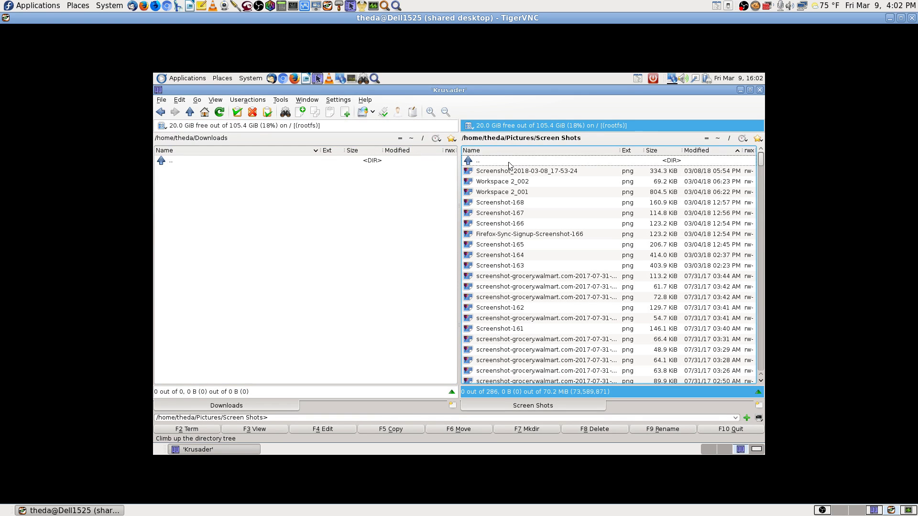
double_click(509, 164)
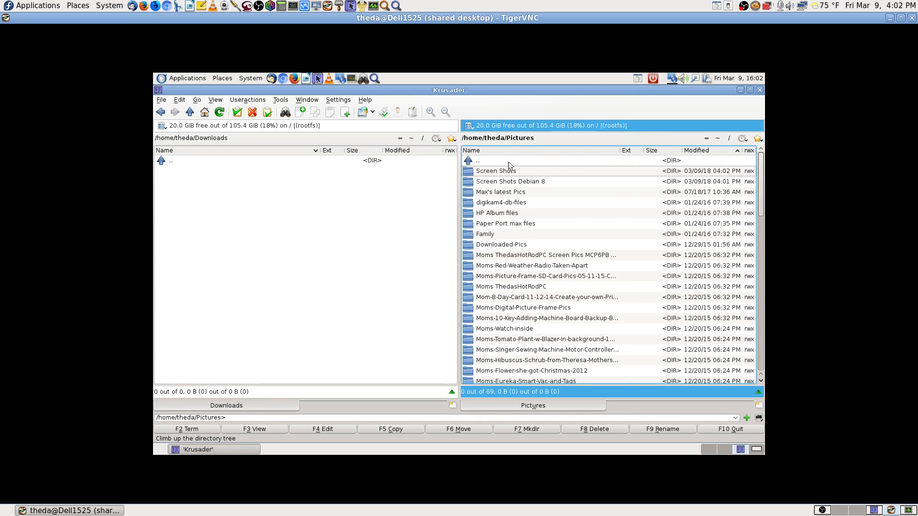
key(Down)
key(Up)
key(Down)
key(Down)
key(Up)
key(Return)
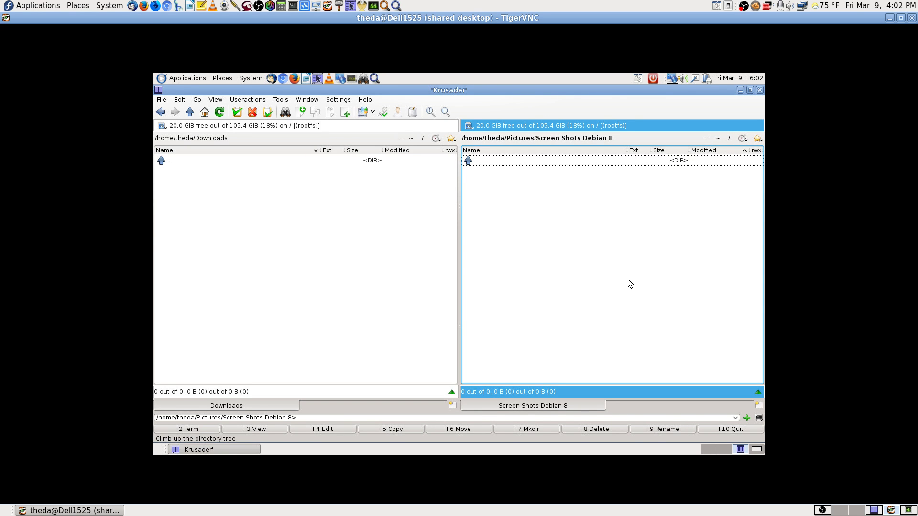
key(Return)
Step: Return to the home folder, sort it by name, and look inside kdenlive
key(BackSpace)
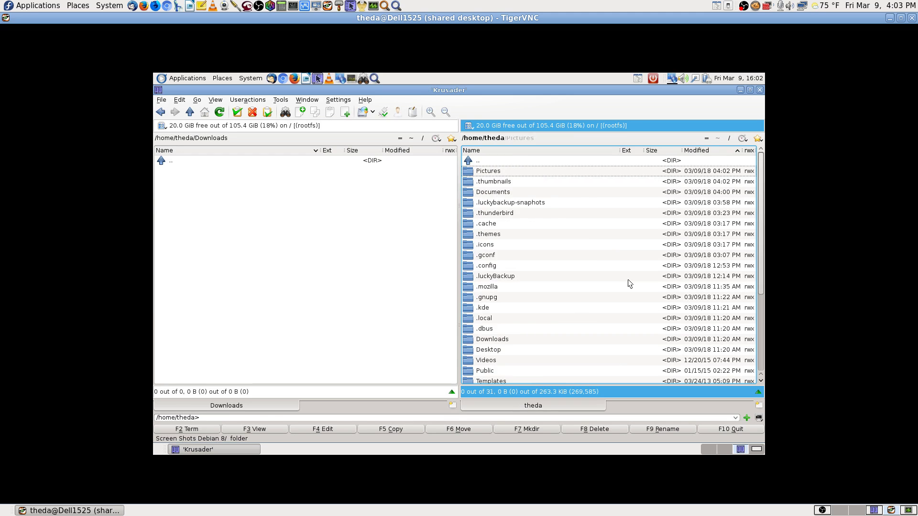
key(Down)
key(Down)
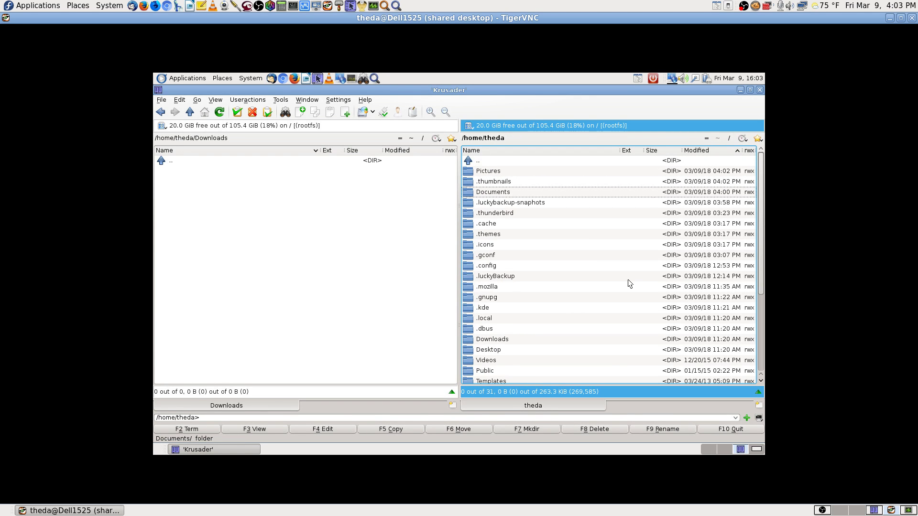
click(530, 148)
key(Down)
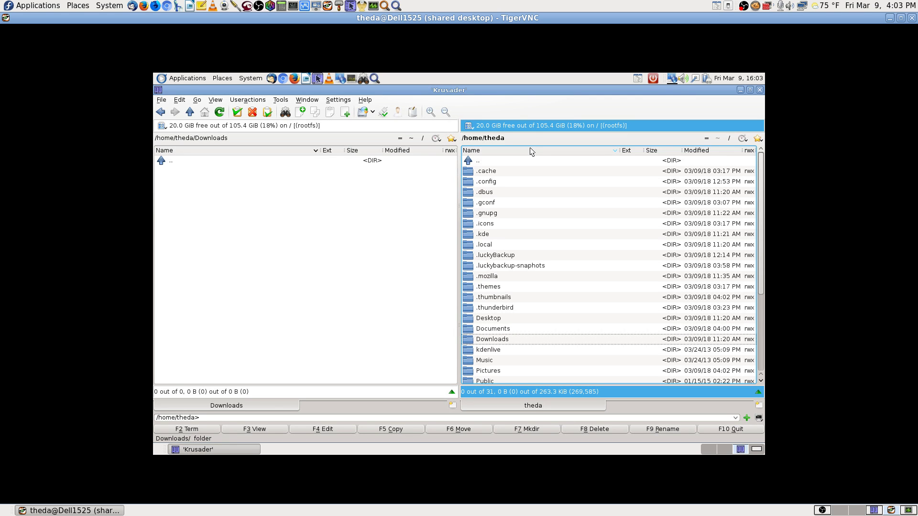
key(Down)
key(Return)
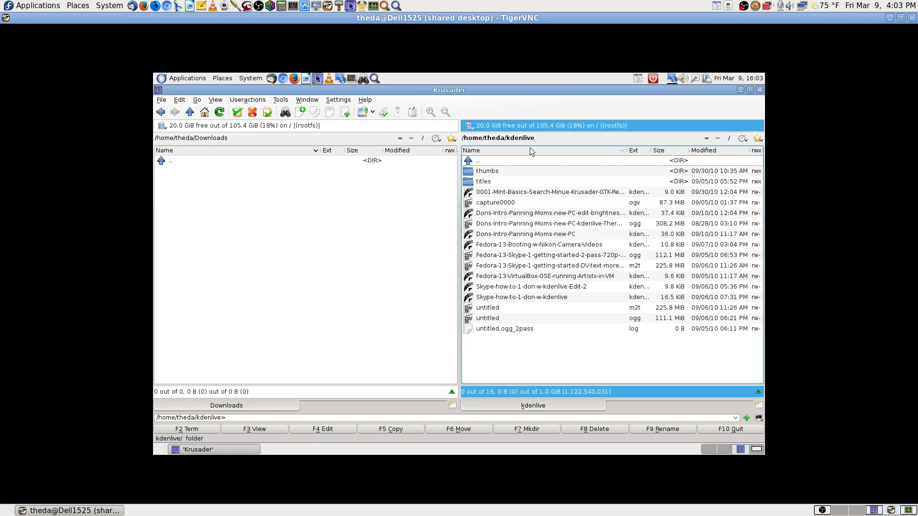
key(BackSpace)
Step: Browse Music, Don's Music and My Playlists, then return to the theda home folder
key(Down)
key(Return)
key(Return)
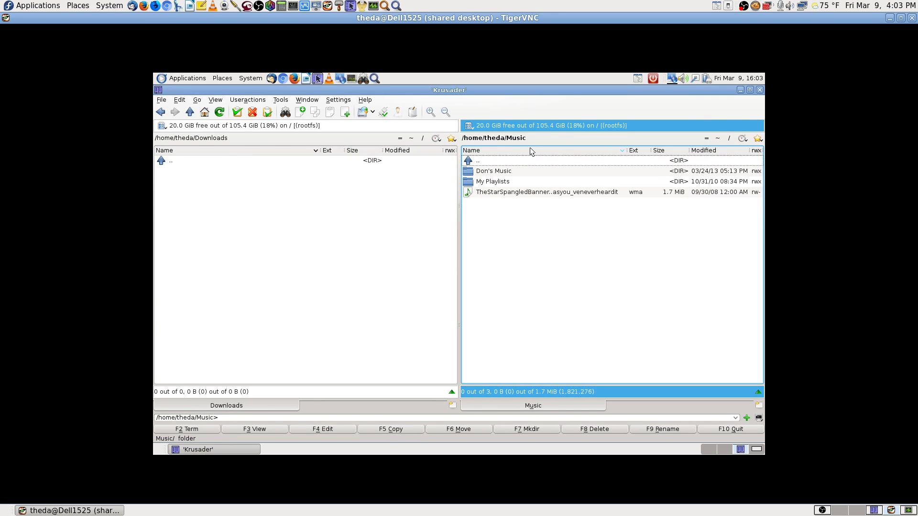
key(BackSpace)
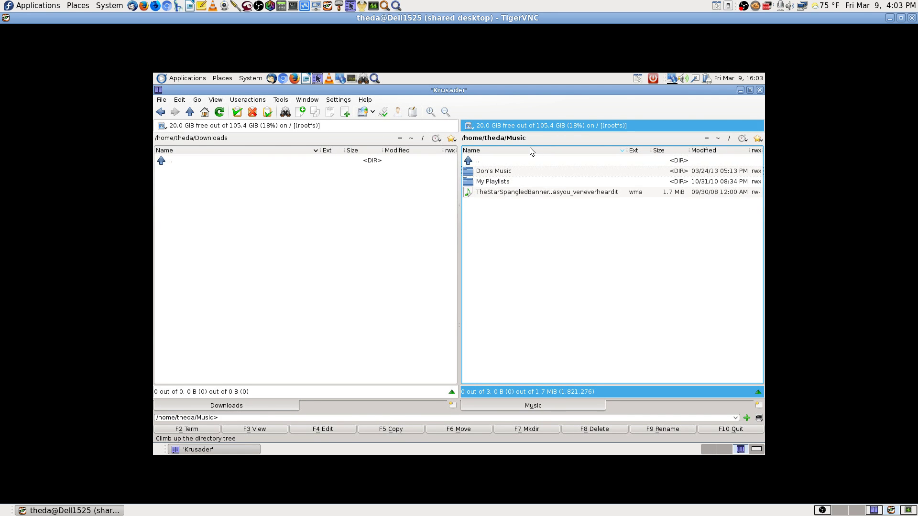
key(Down)
key(Return)
key(BackSpace)
key(Down)
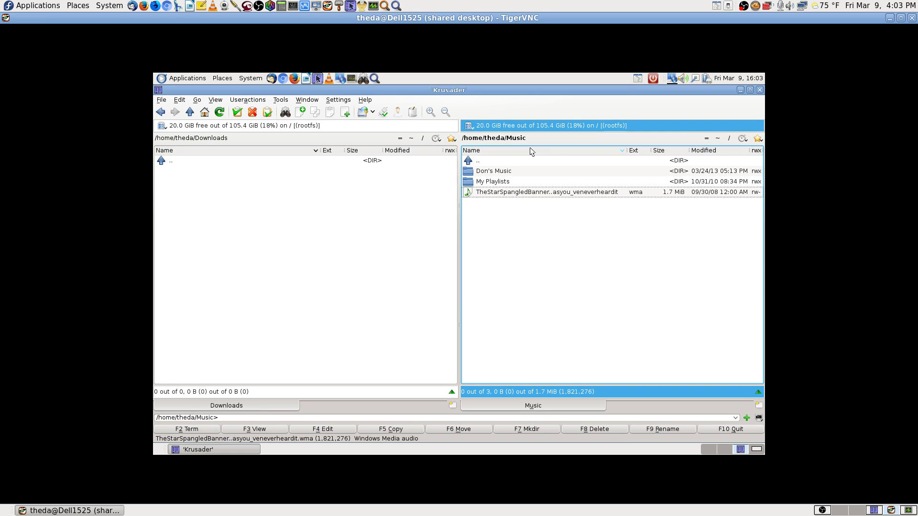
key(BackSpace)
key(BackSpace)
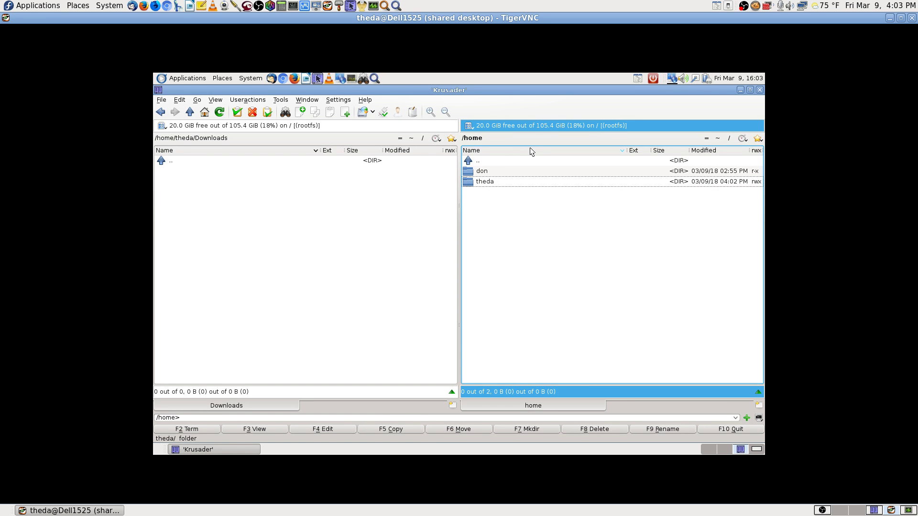
key(Return)
Step: Look inside the Public folder and come back to the home folder
key(Page_Down)
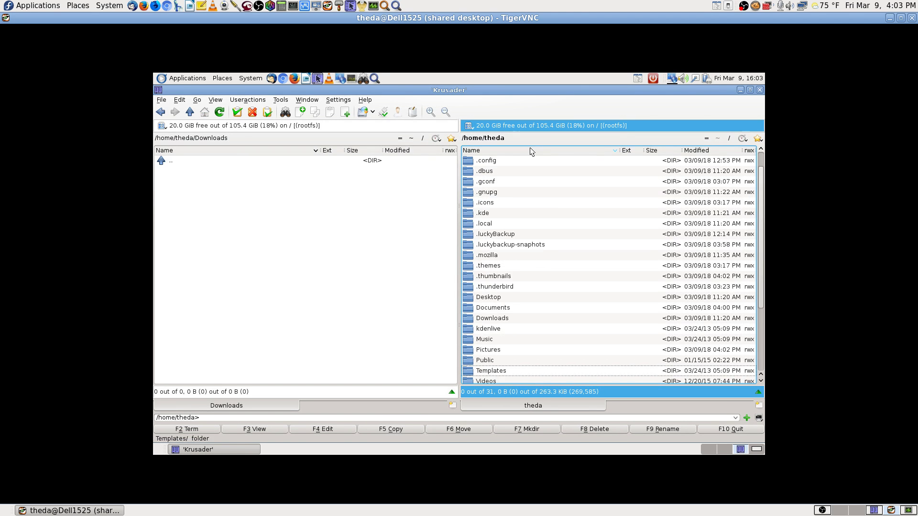
key(Up)
key(Up)
key(Down)
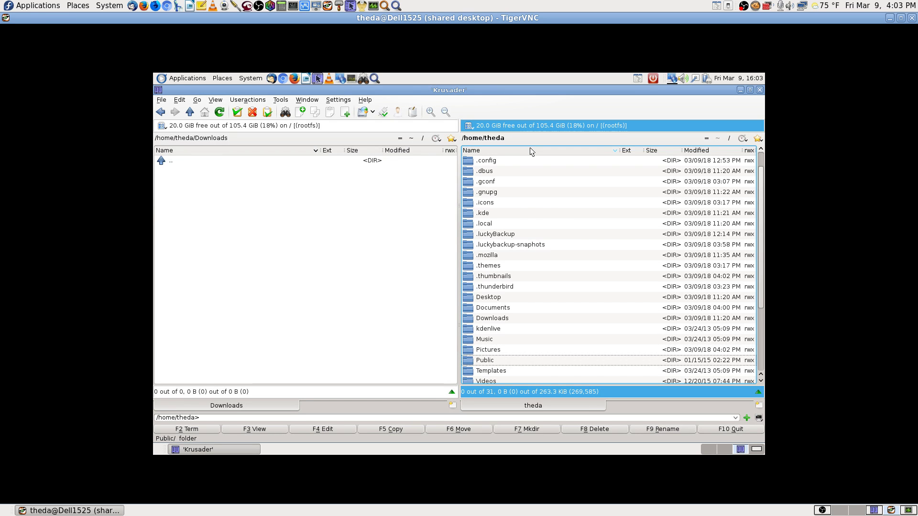
key(Return)
key(BackSpace)
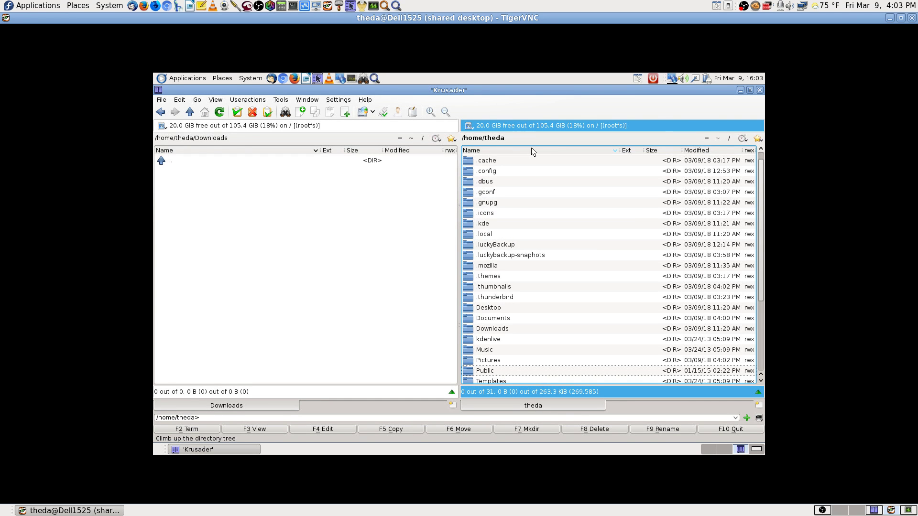
scroll(566, 218, down, 3)
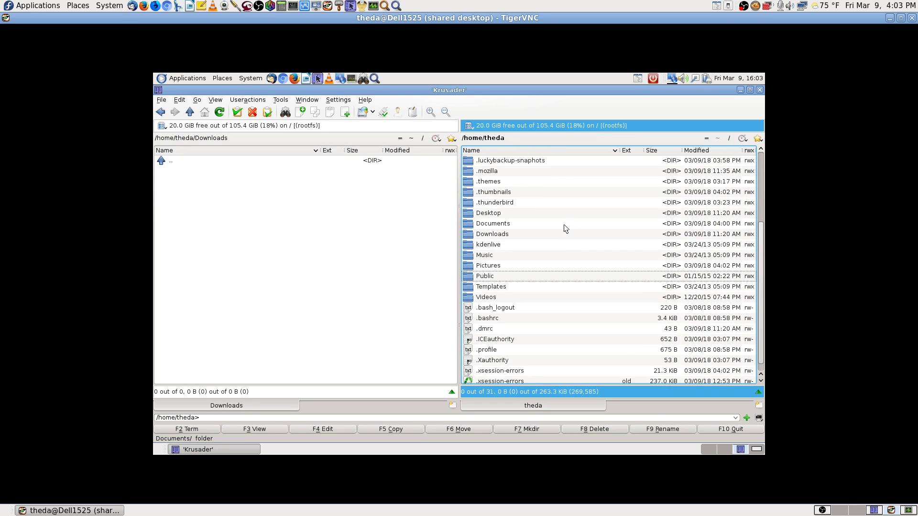
Step: Set Public's group and others permissions to 'Can View & Modify Content', applied to subfolders
right_click(491, 281)
click(532, 438)
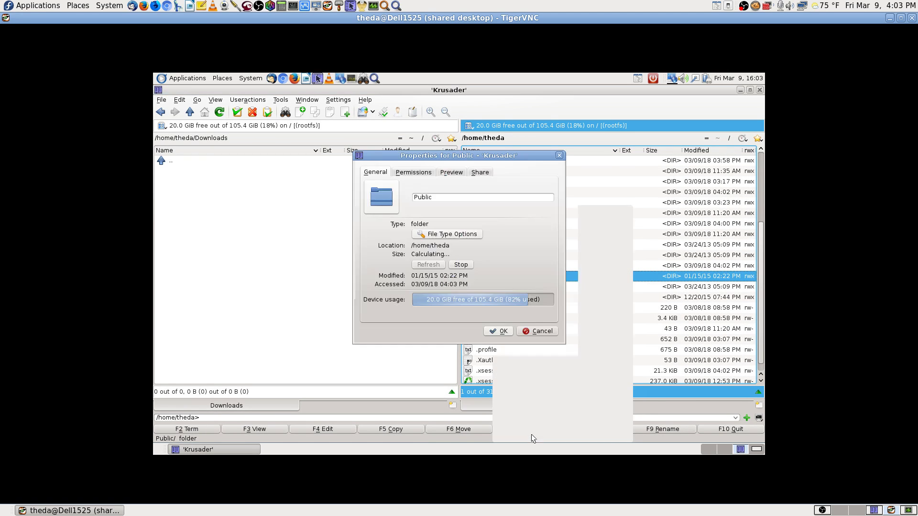
click(423, 173)
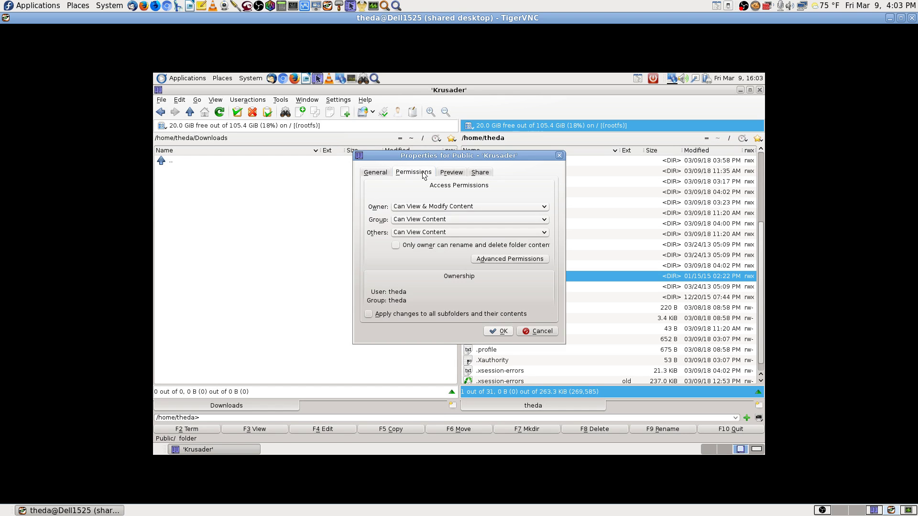
click(485, 175)
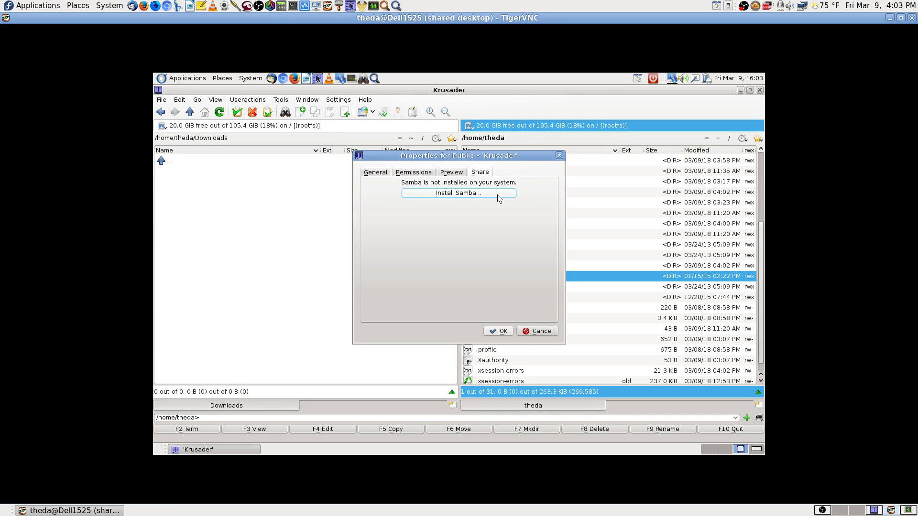
click(457, 173)
click(418, 173)
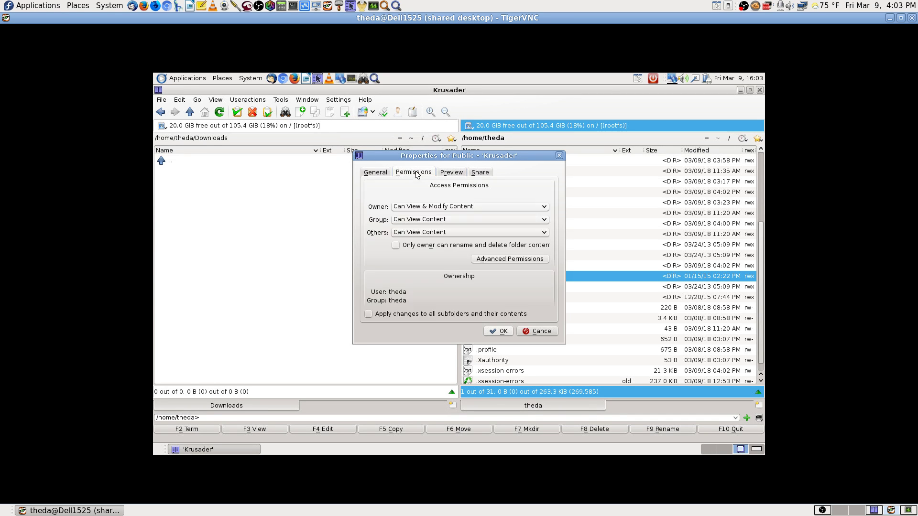
click(368, 314)
click(439, 221)
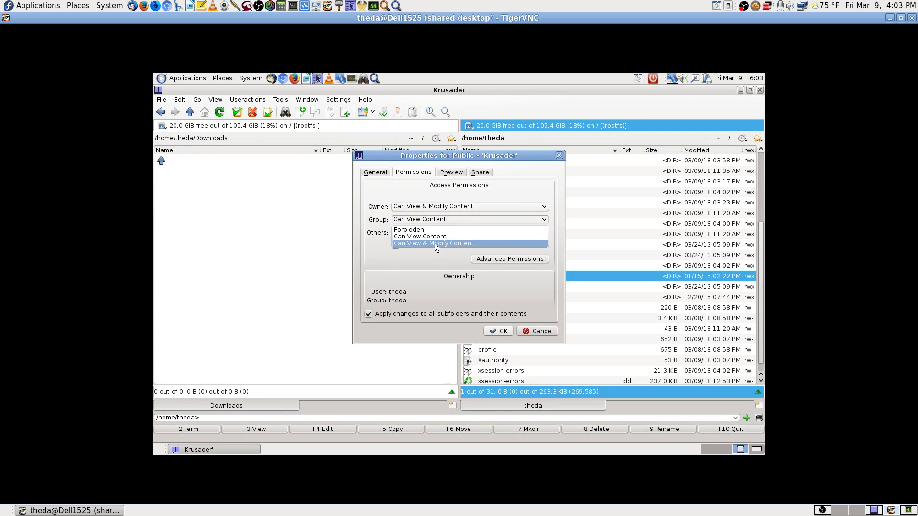
click(436, 243)
click(446, 231)
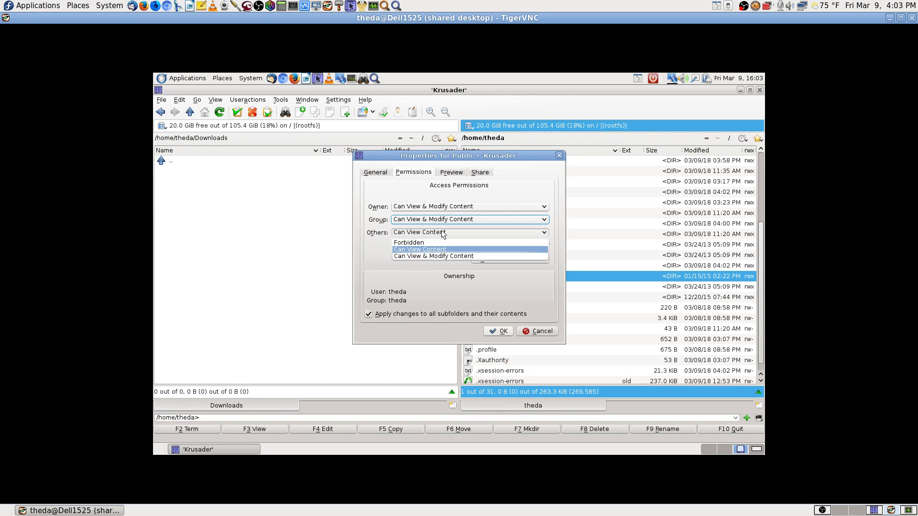
click(436, 257)
click(500, 330)
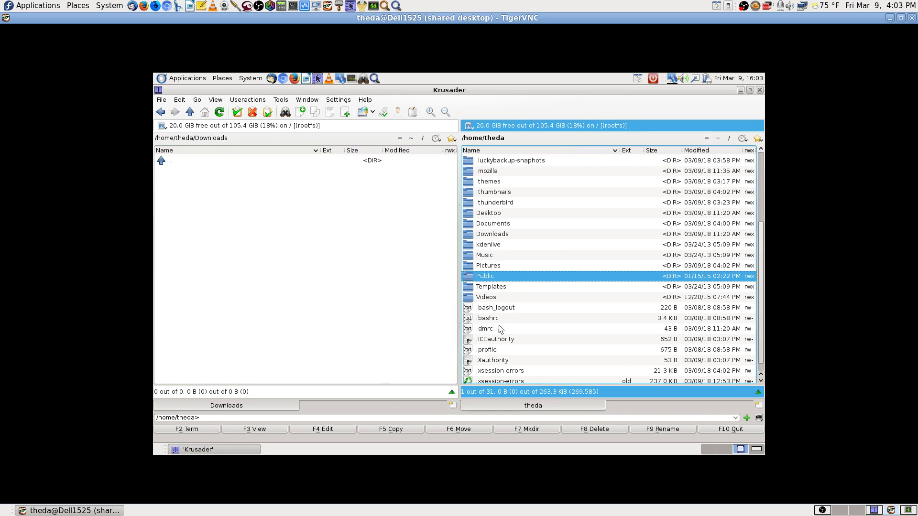
Step: Check the Templates folder, then return home and open Videos in the right pane
double_click(528, 287)
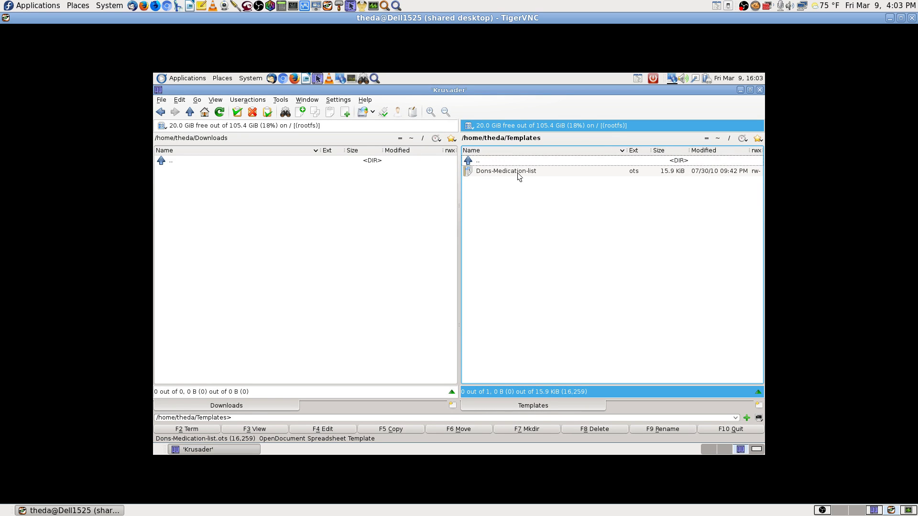
click(518, 174)
click(507, 160)
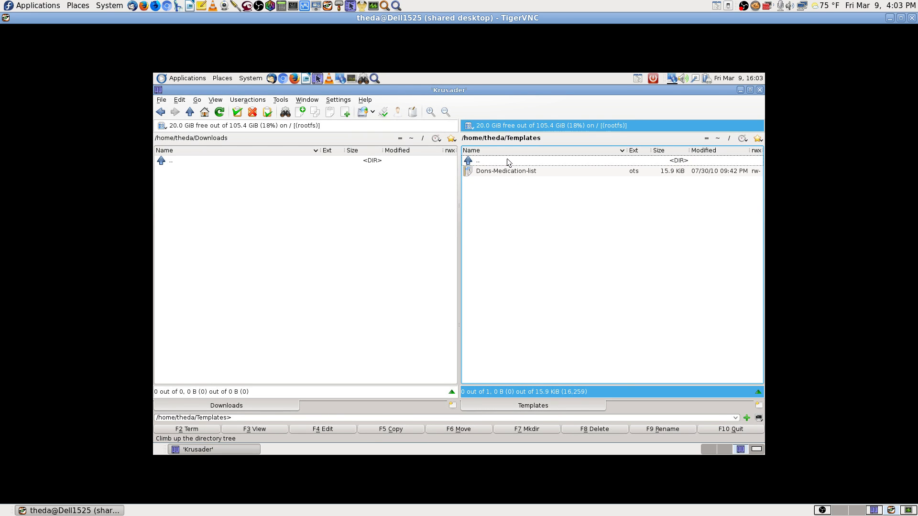
double_click(507, 161)
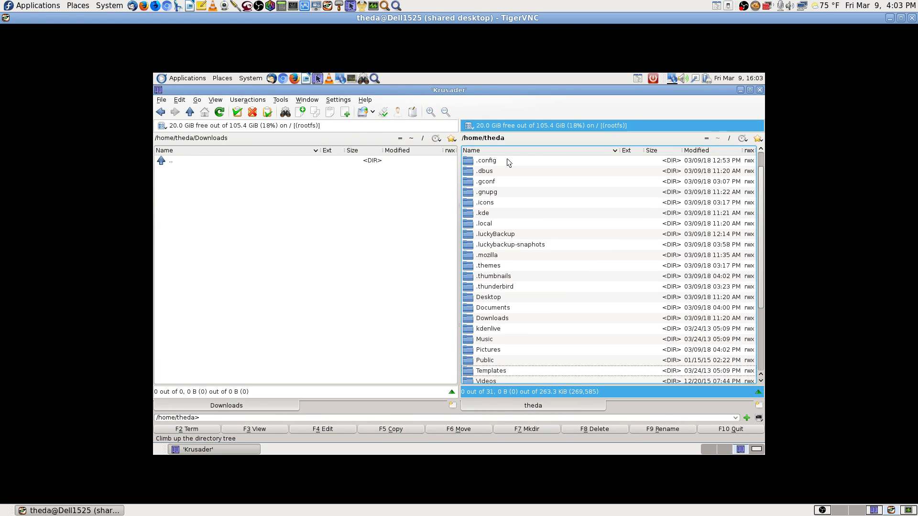
key(Down)
key(Return)
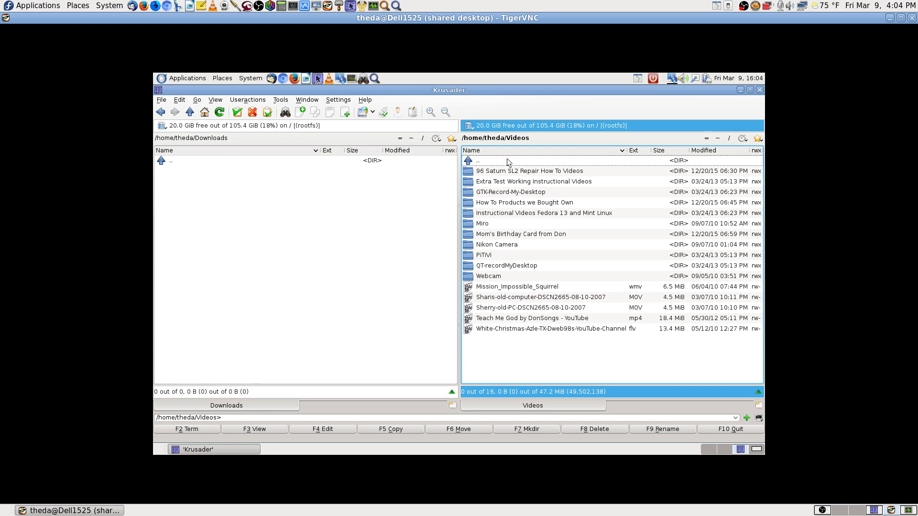
click(529, 290)
right_click(529, 290)
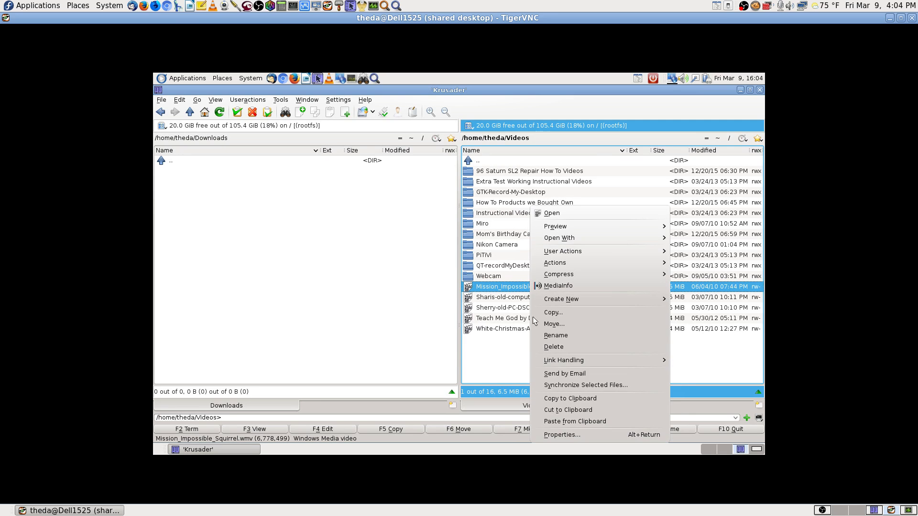
click(563, 435)
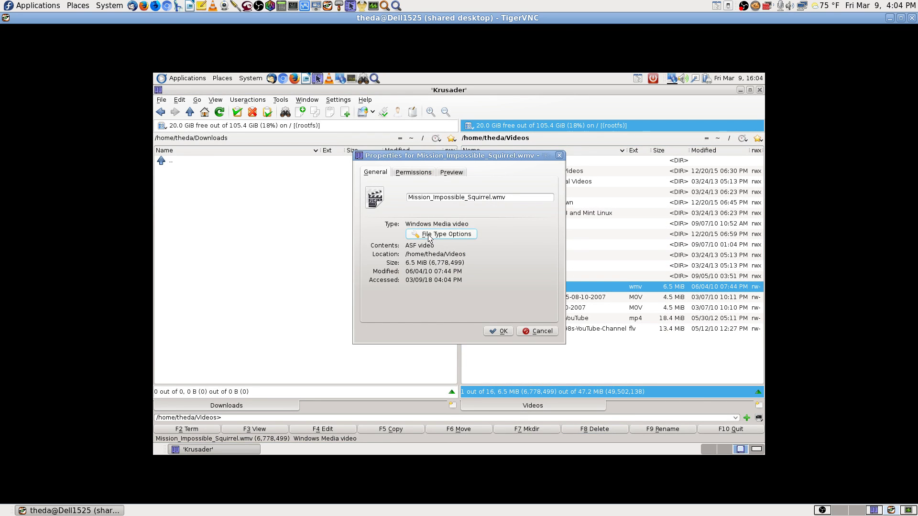
click(429, 235)
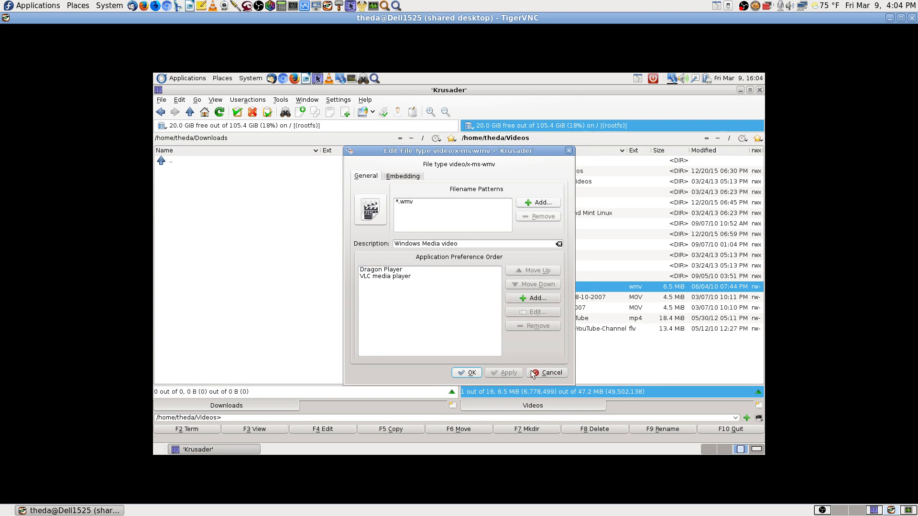
click(552, 375)
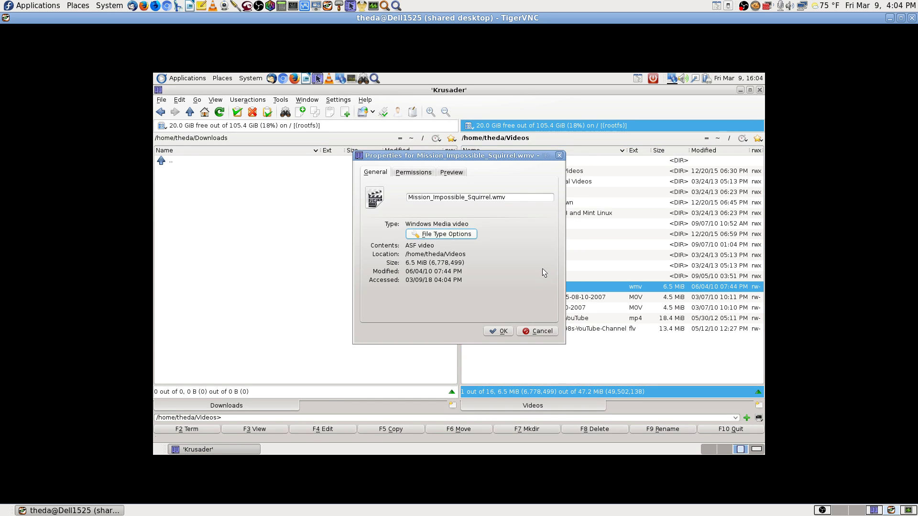
click(537, 331)
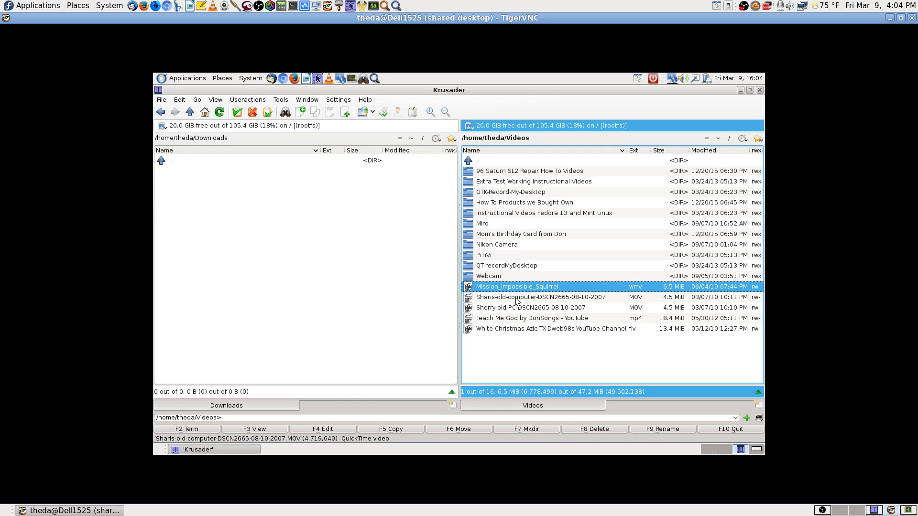
click(517, 320)
right_click(518, 319)
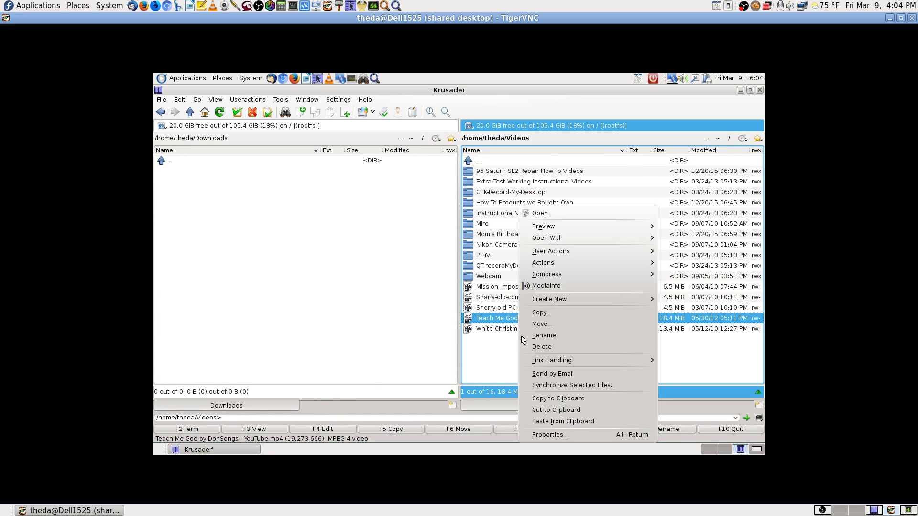
click(545, 435)
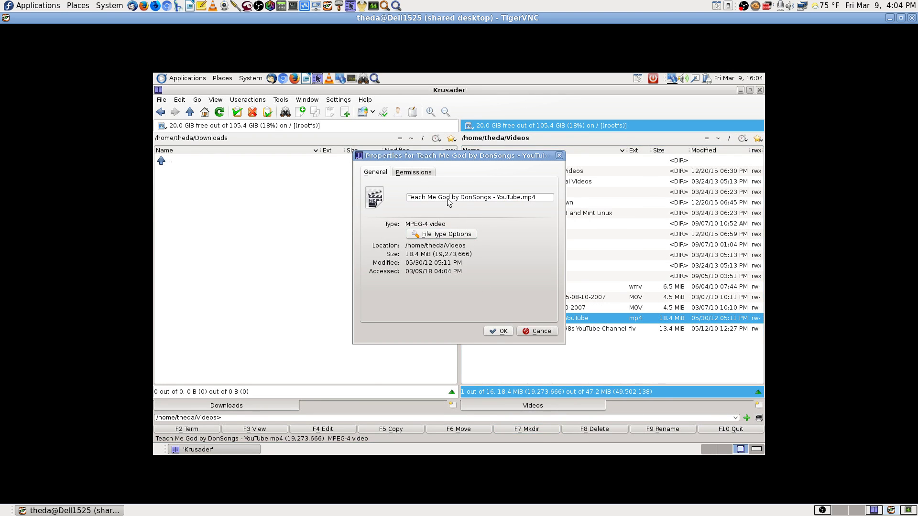
click(441, 234)
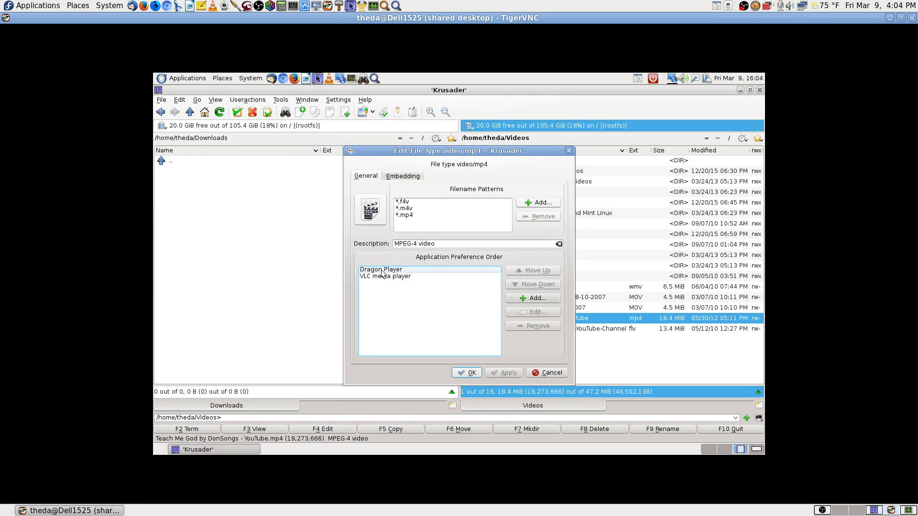
click(547, 373)
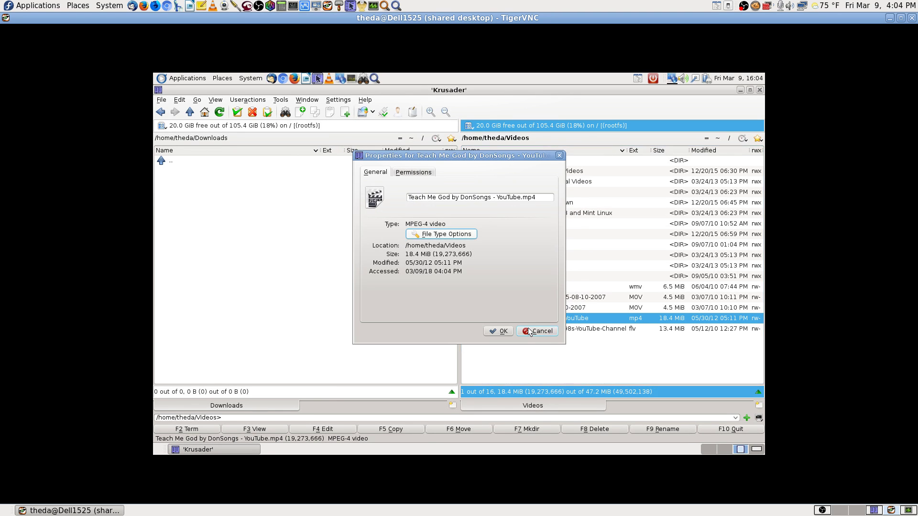
click(530, 331)
click(512, 288)
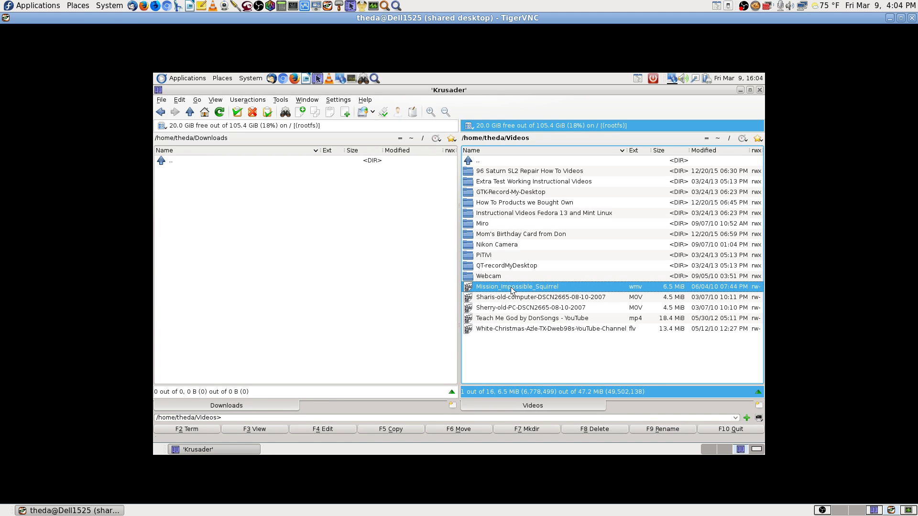
Step: Play Mission_Impossible_Squirrel.wmv in Dragon Player, adjusting its volume, then close the player
double_click(512, 287)
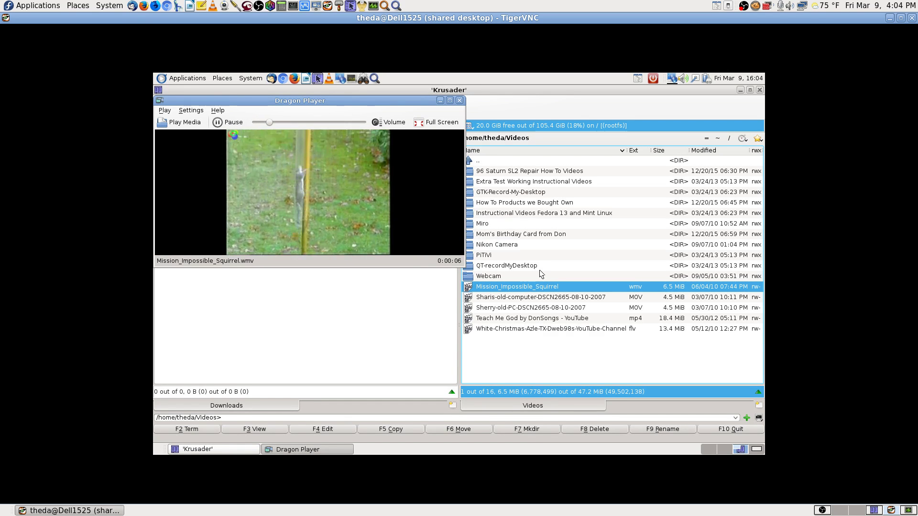
key(XF86AudioRaiseVolume)
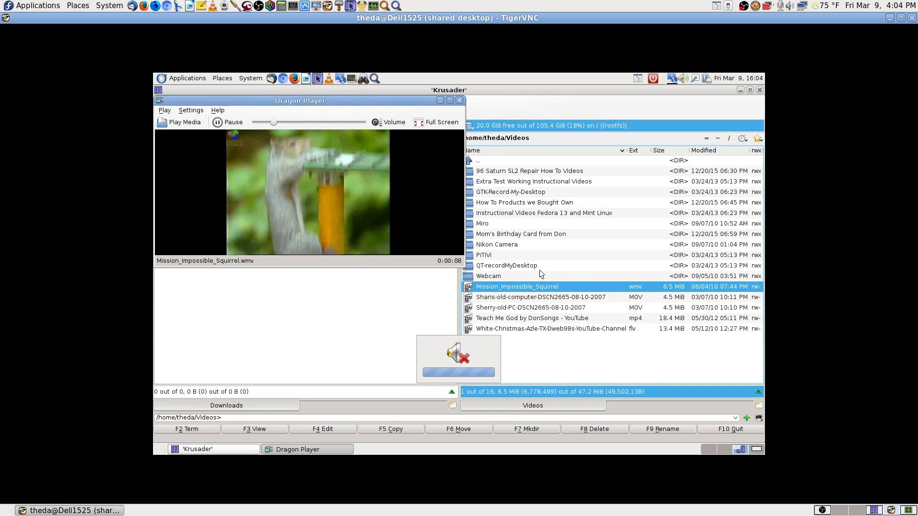
key(XF86AudioLowerVolume)
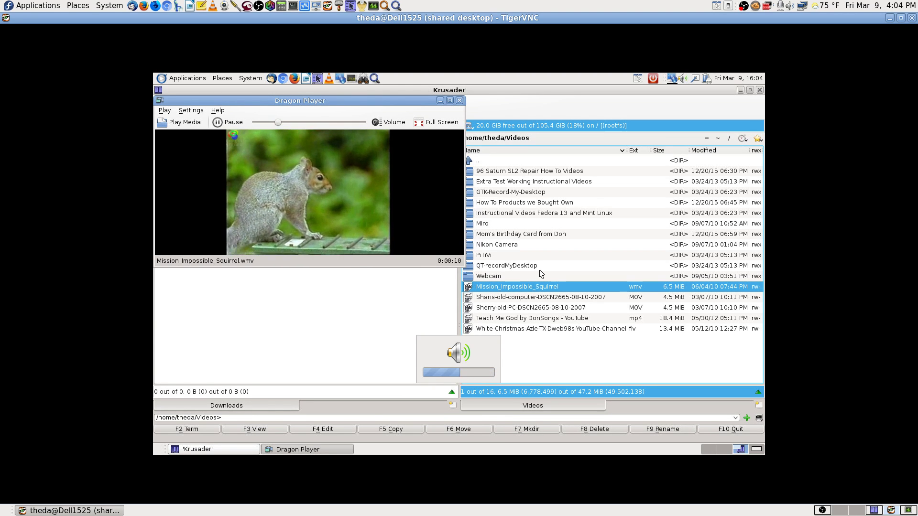
key(XF86AudioLowerVolume)
key(XF86AudioLowerVolume)
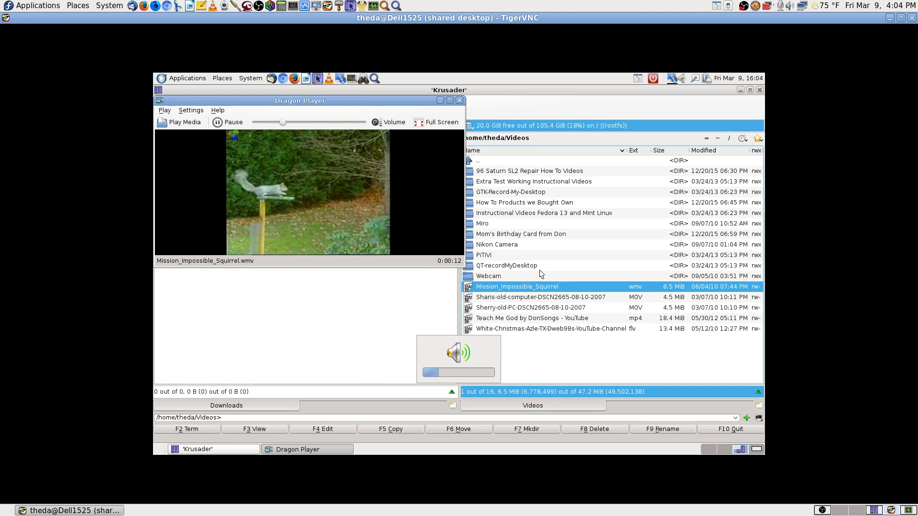
key(XF86AudioRaiseVolume)
key(XF86AudioRaiseVolume)
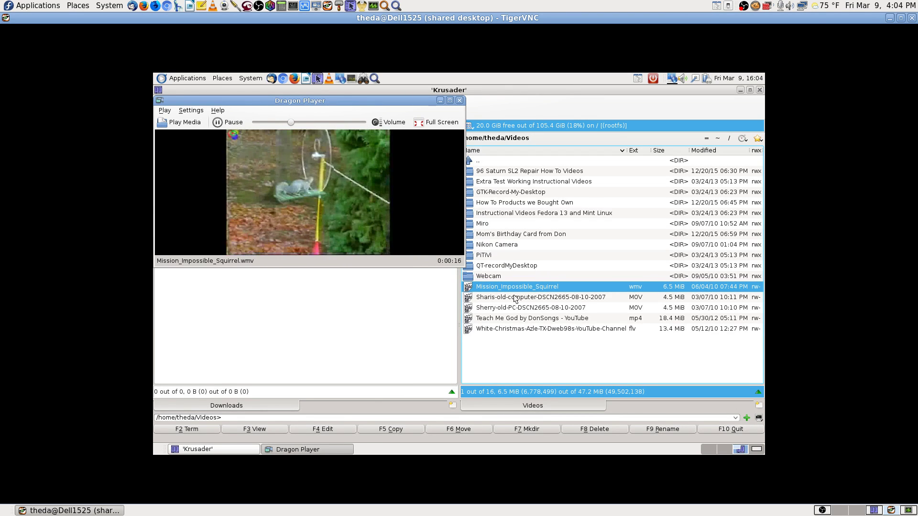
click(458, 101)
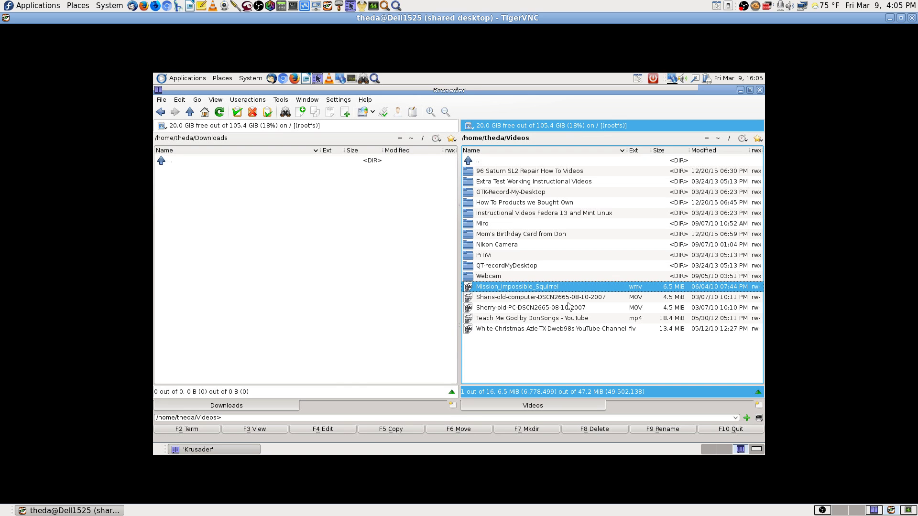
Step: Launch VLC on an empty workspace with metadata network access off, and maximize it
click(728, 450)
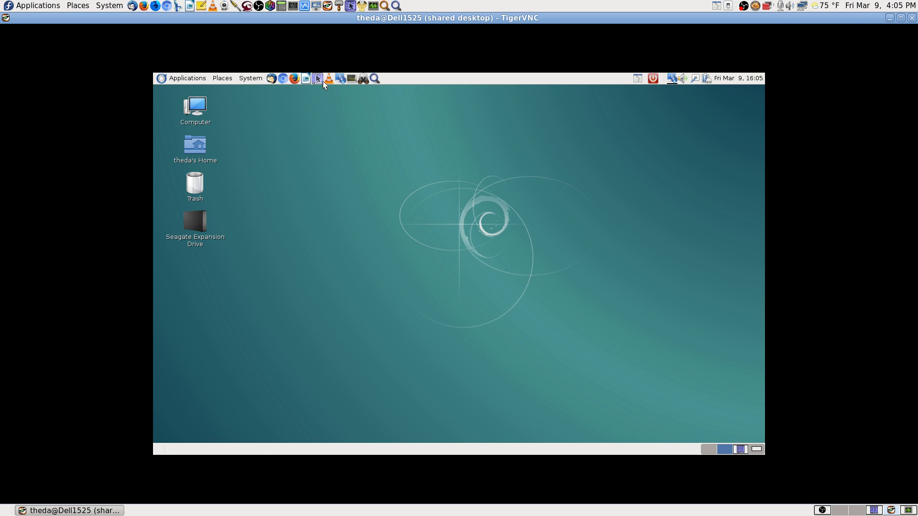
click(327, 77)
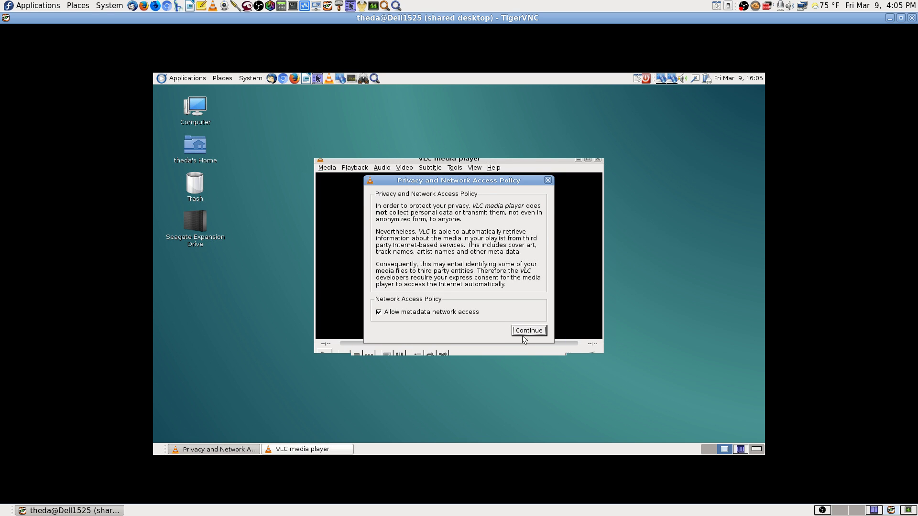
click(403, 314)
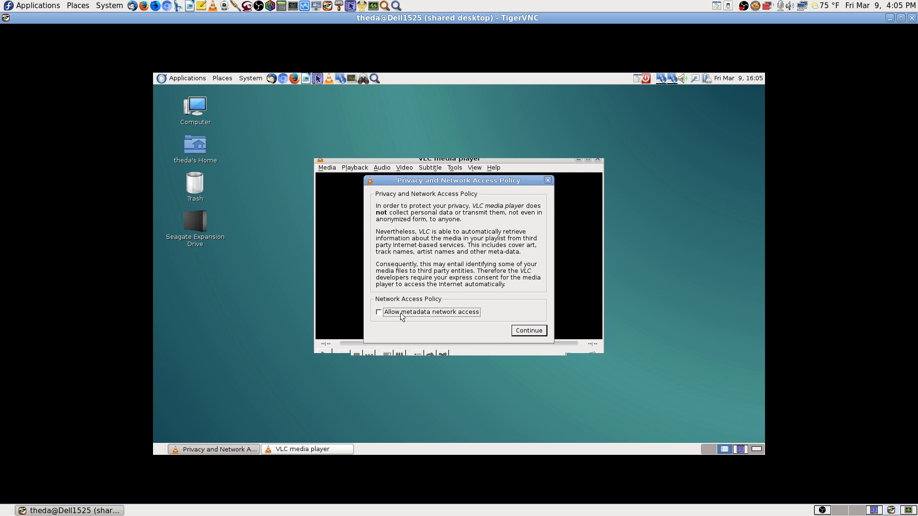
click(529, 331)
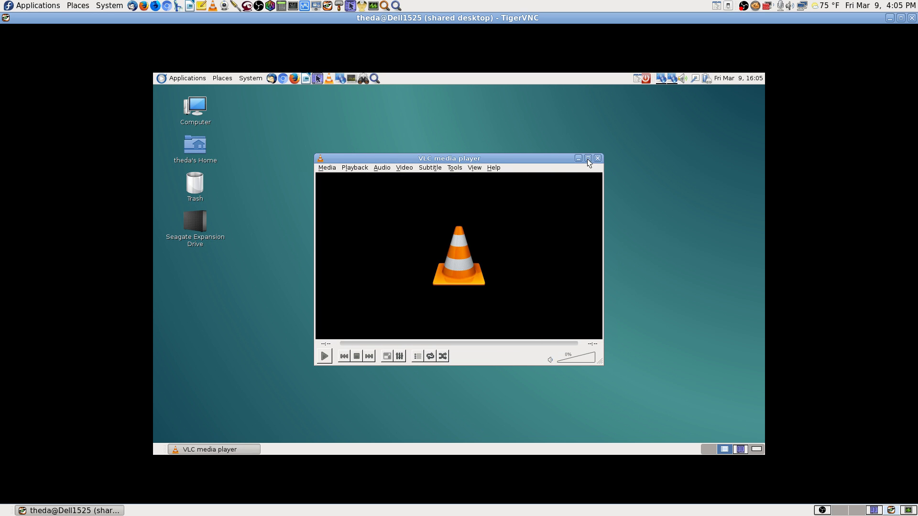
click(587, 159)
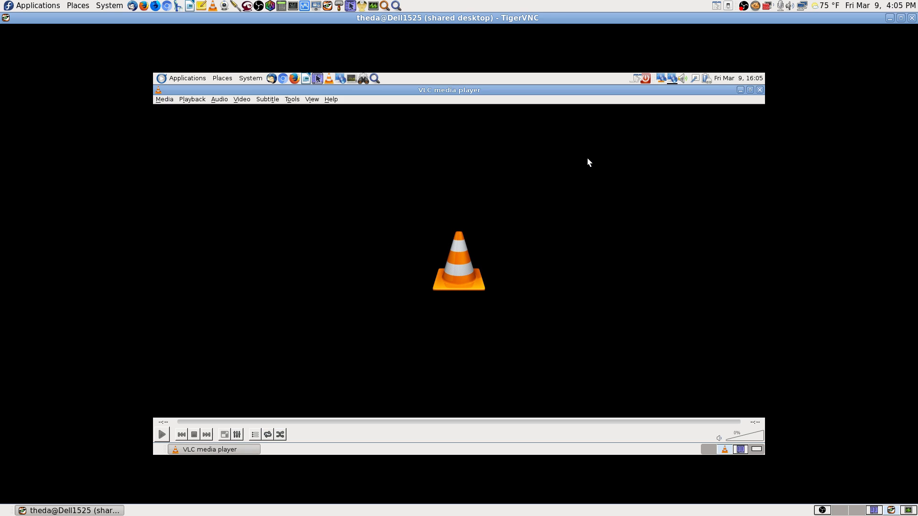
click(290, 100)
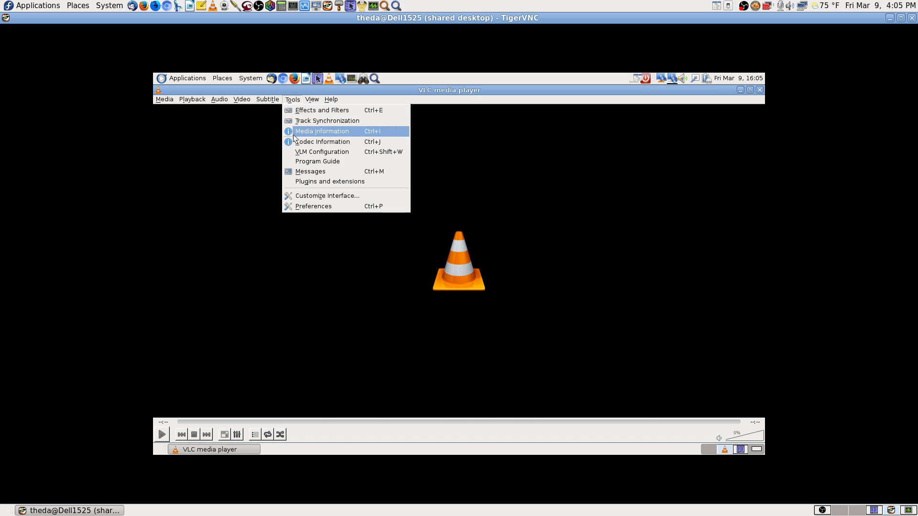
Step: In VLC Preferences, allow only one instance and enable volume normalization, clearing its level value
click(316, 206)
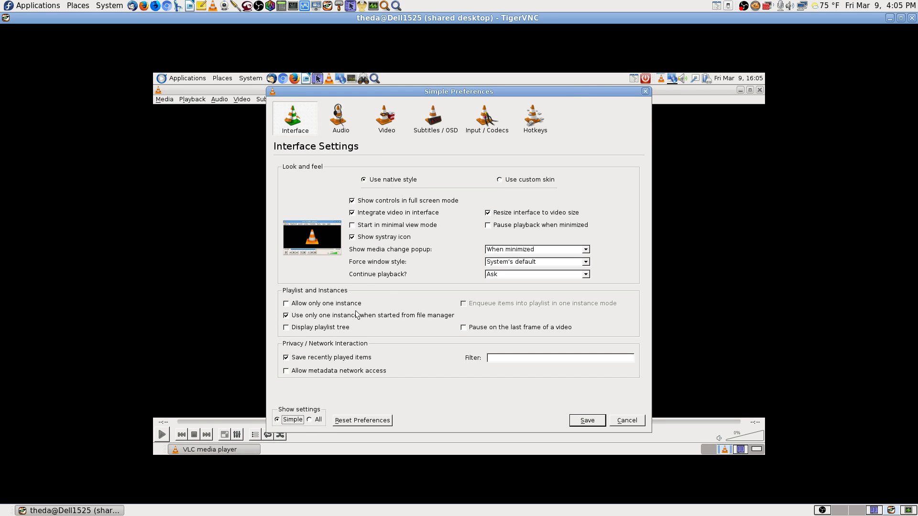
click(287, 304)
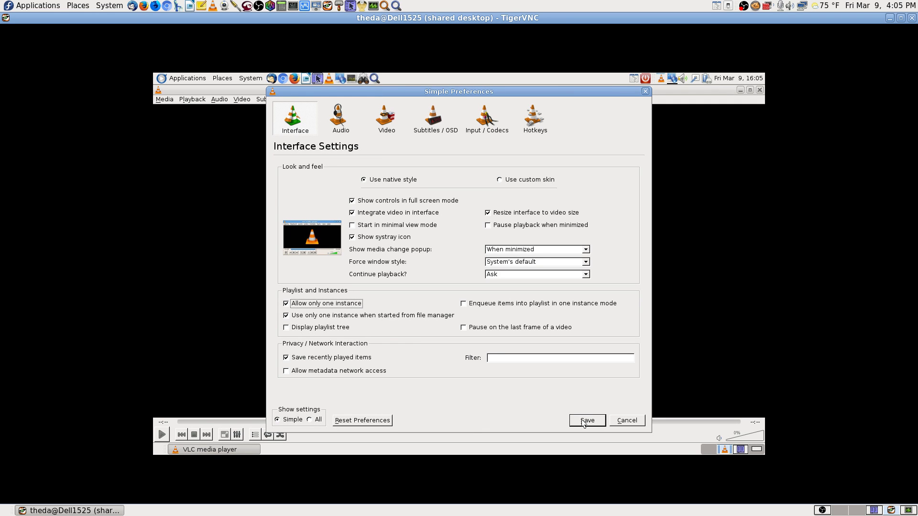
click(335, 117)
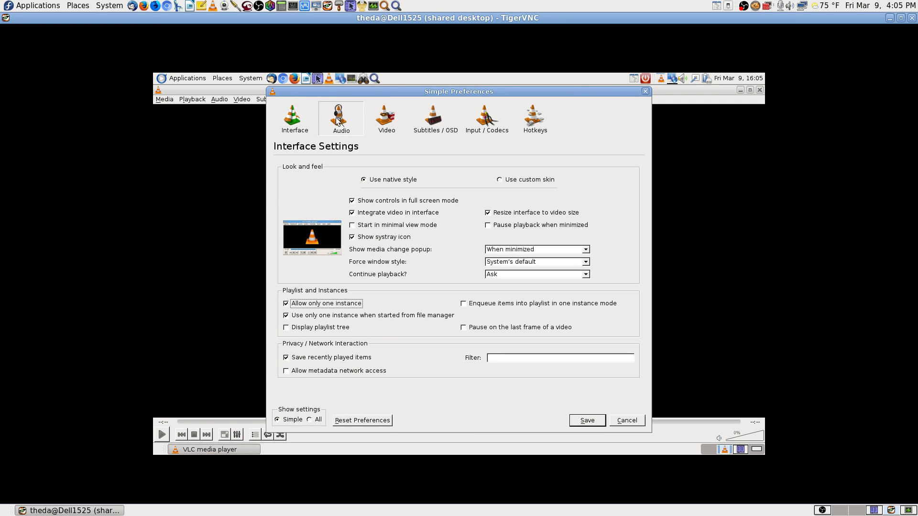
click(296, 122)
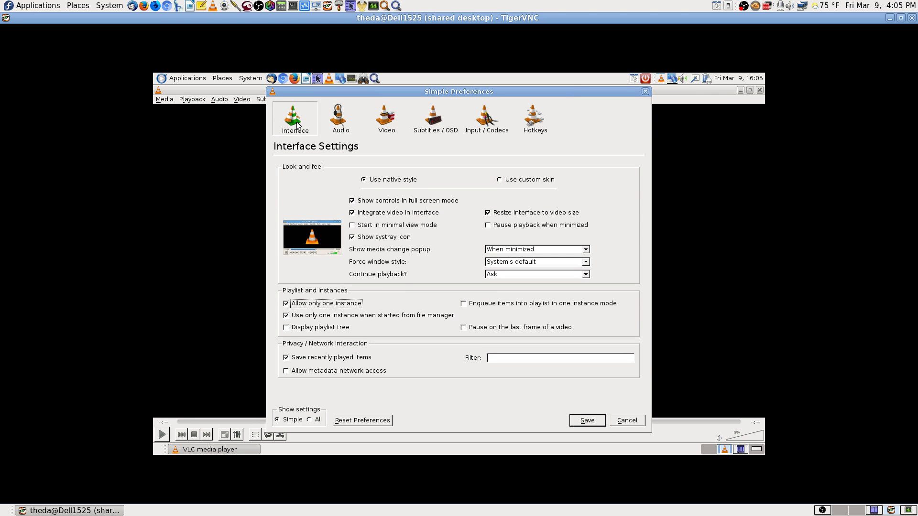
click(340, 119)
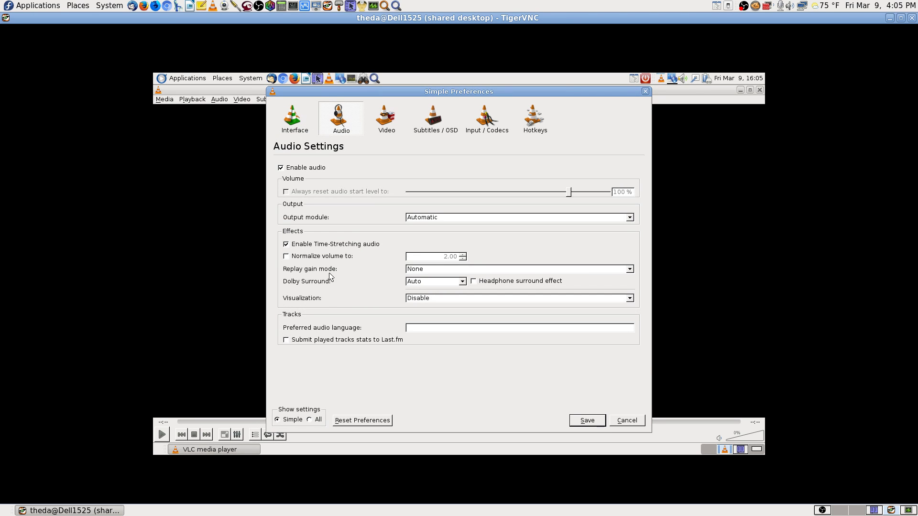
click(286, 257)
click(449, 258)
key(BackSpace)
Step: Review the Video, Subtitles / OSD, Input / Codecs and Hotkeys pages, then show 'All' settings
click(393, 129)
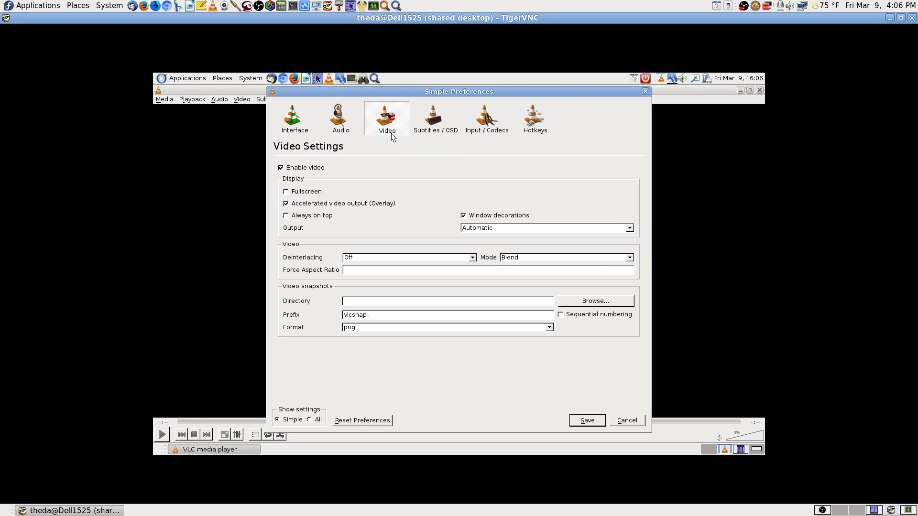
click(434, 120)
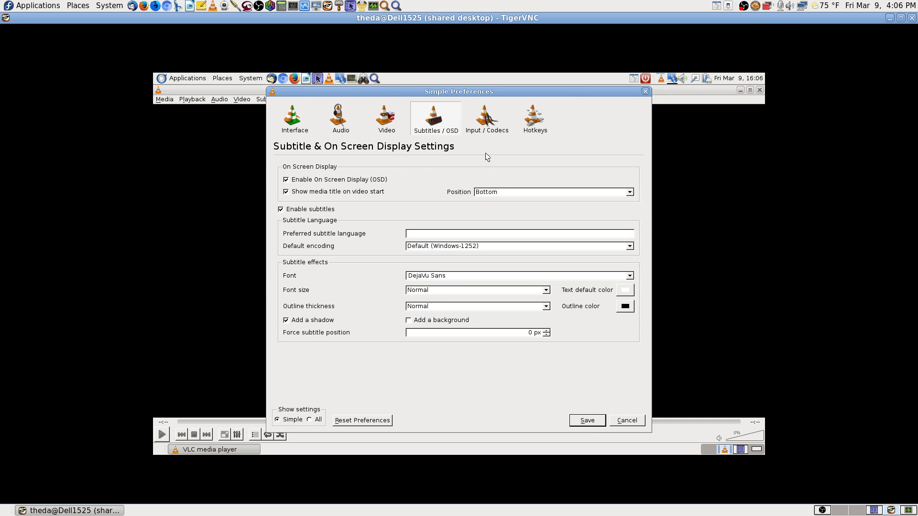
click(487, 123)
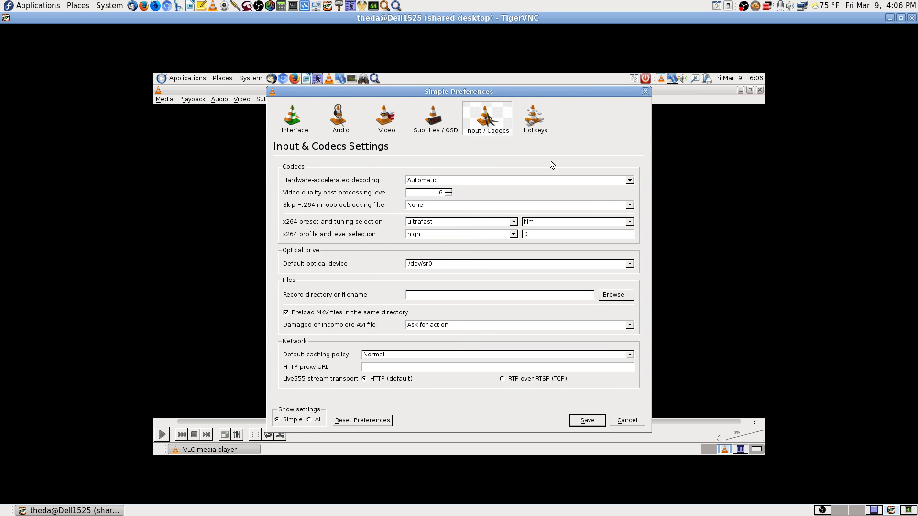
click(534, 123)
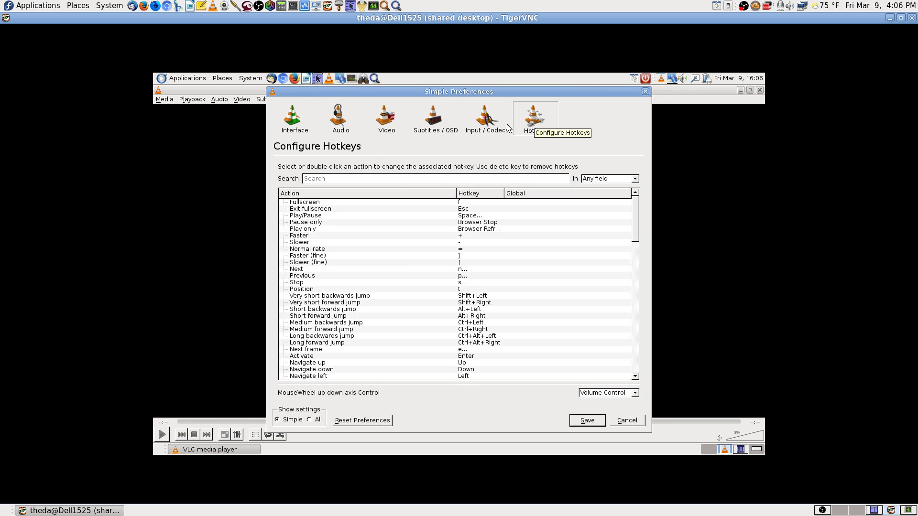
click(488, 125)
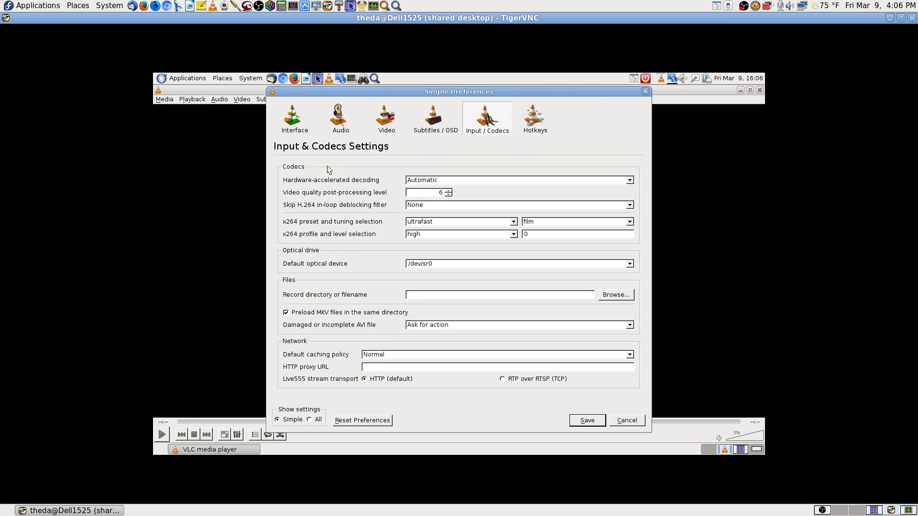
click(301, 127)
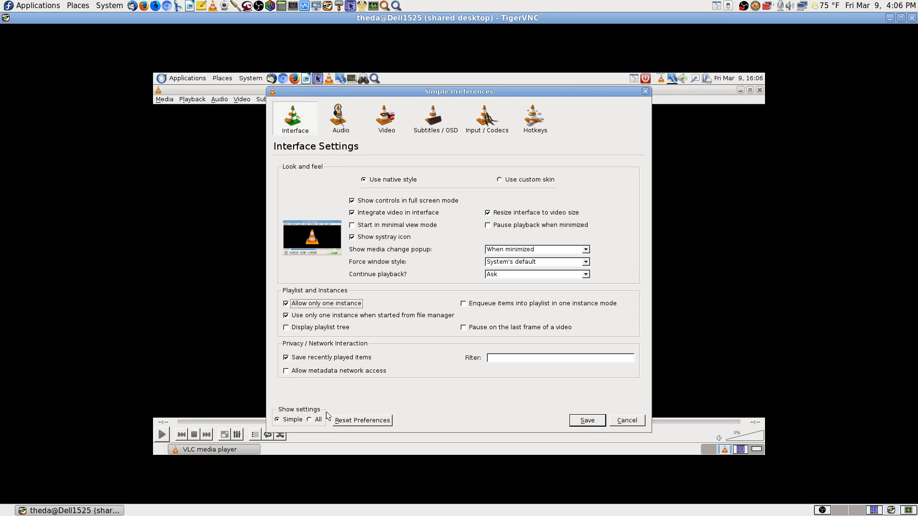
click(309, 420)
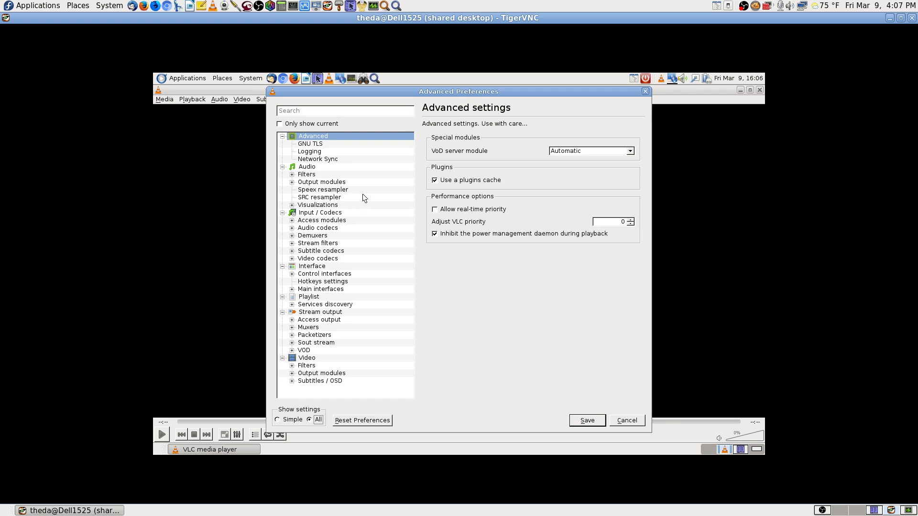
Step: Search the advanced preferences for 'acc', 'associatnio' and 'file', then clear the filter
click(331, 111)
text(acc)
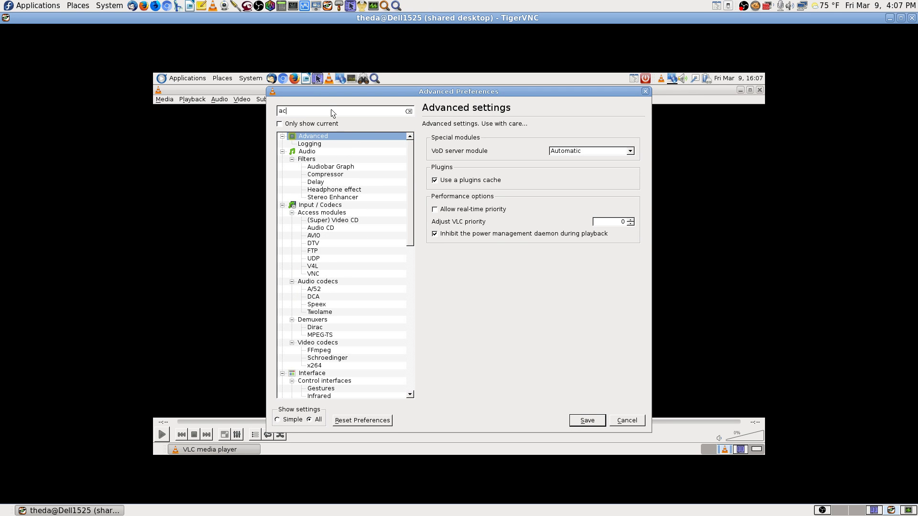
key(BackSpace)
key(BackSpace)
text(a)
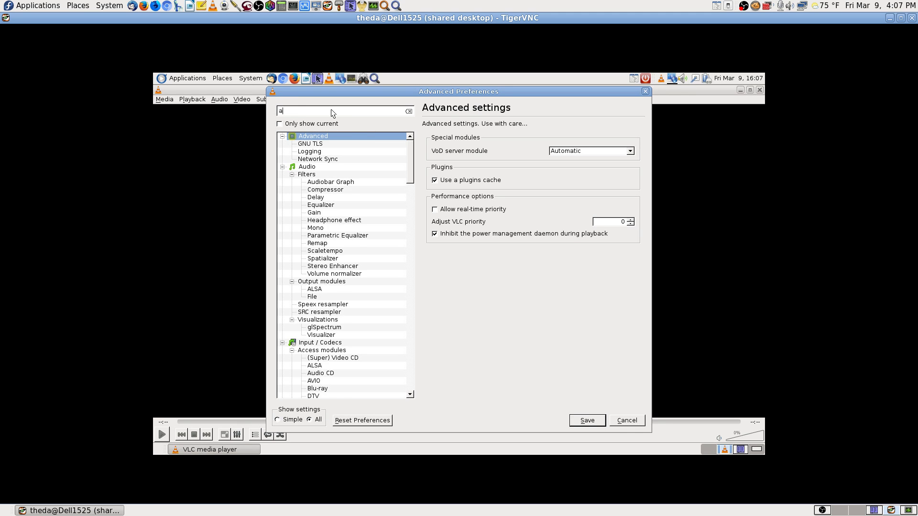
text(ssoc)
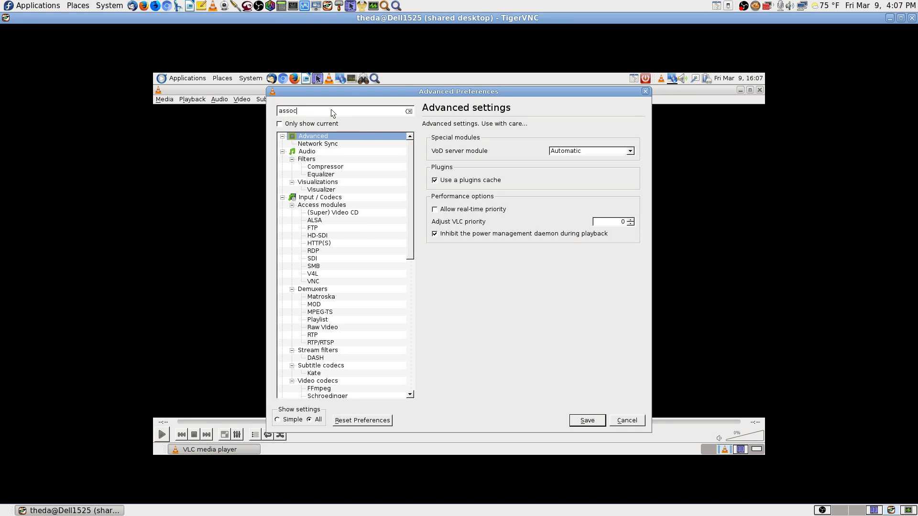
text(iatnio)
key(BackSpace)
key(BackSpace)
key(BackSpace)
key(BackSpace)
key(BackSpace)
key(BackSpace)
key(BackSpace)
key(BackSpace)
key(BackSpace)
key(BackSpace)
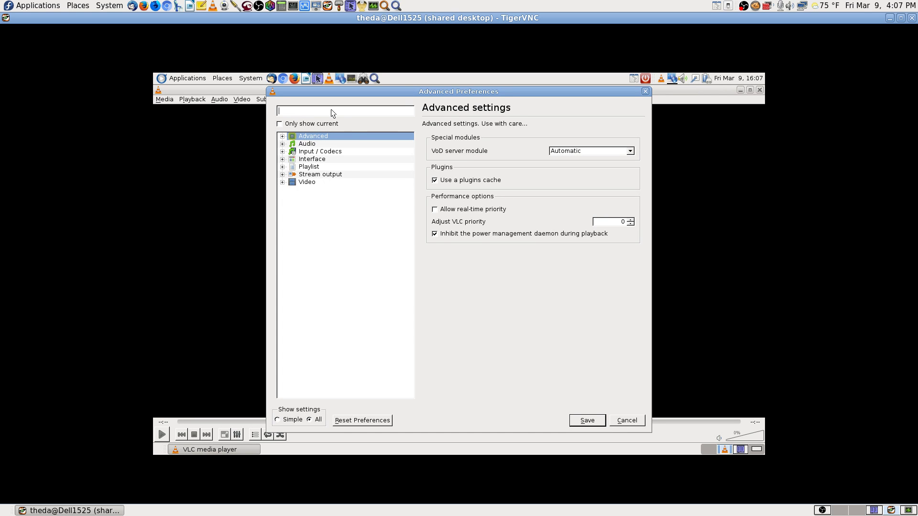
text(file)
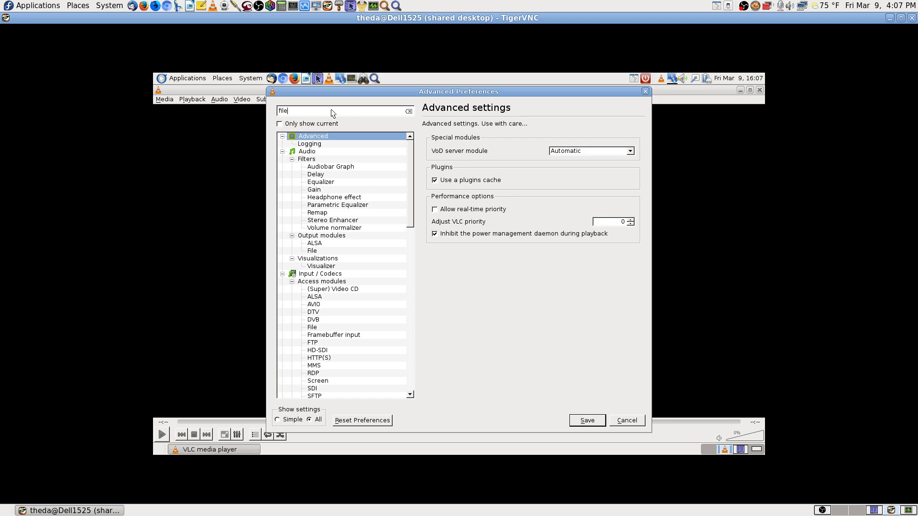
key(BackSpace)
key(BackSpace)
key(BackSpace)
key(BackSpace)
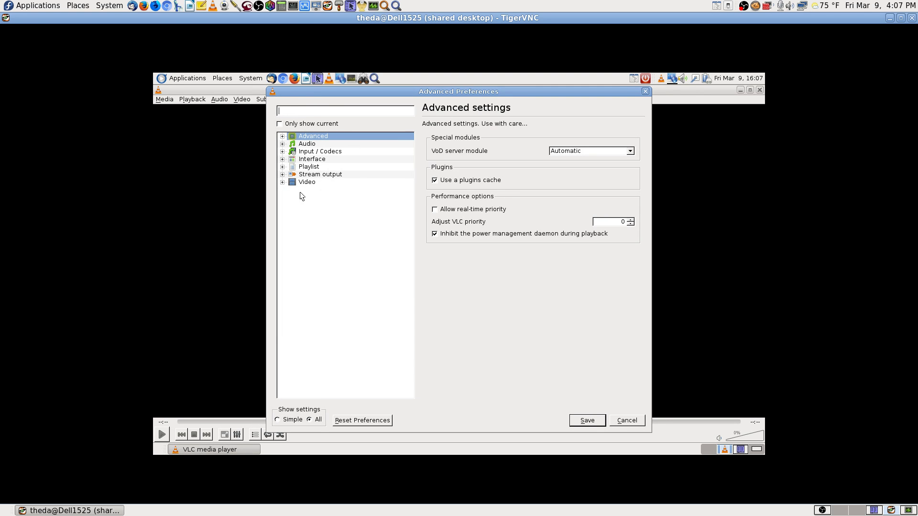
Step: Expand the Advanced, Video, Audio, Input / Codecs, Interface, Playlist and Stream output categories
click(282, 136)
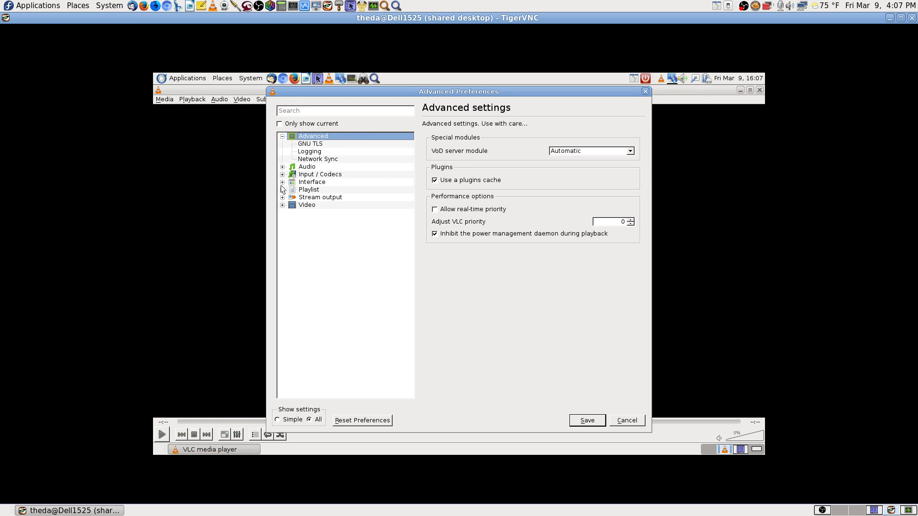
click(283, 205)
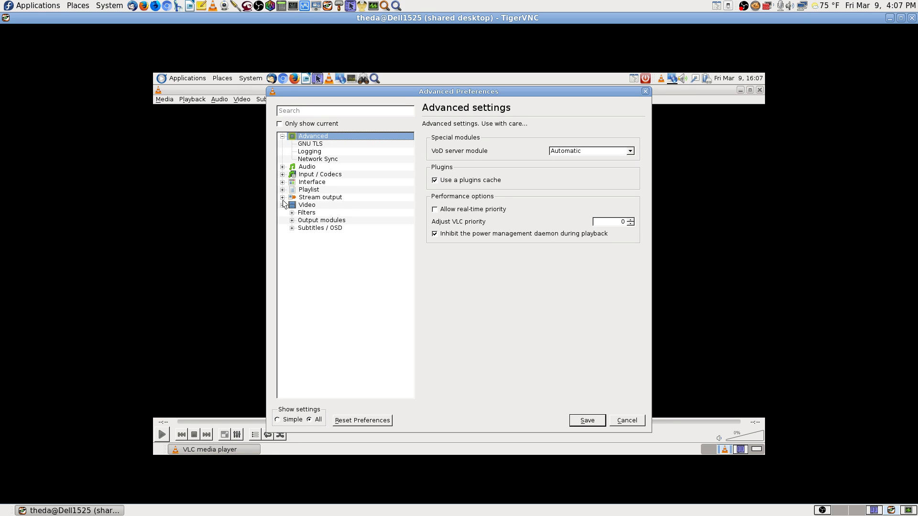
click(282, 167)
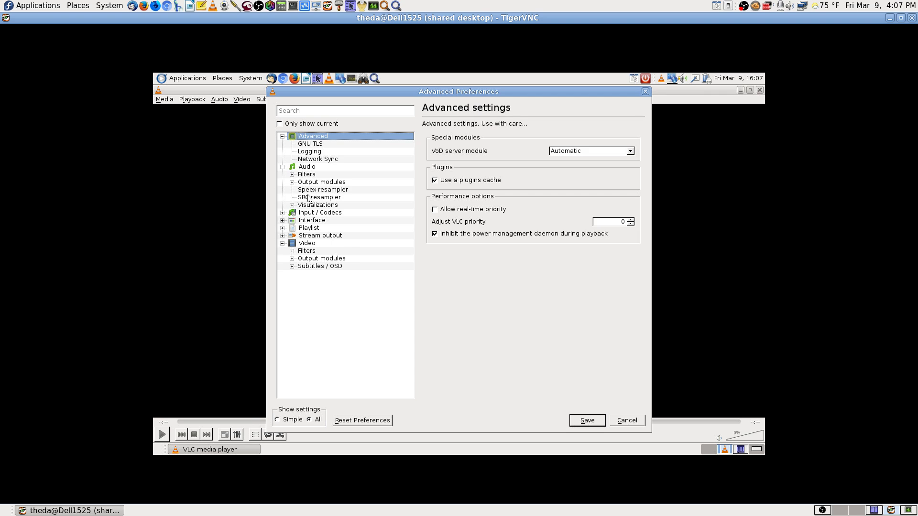
click(283, 213)
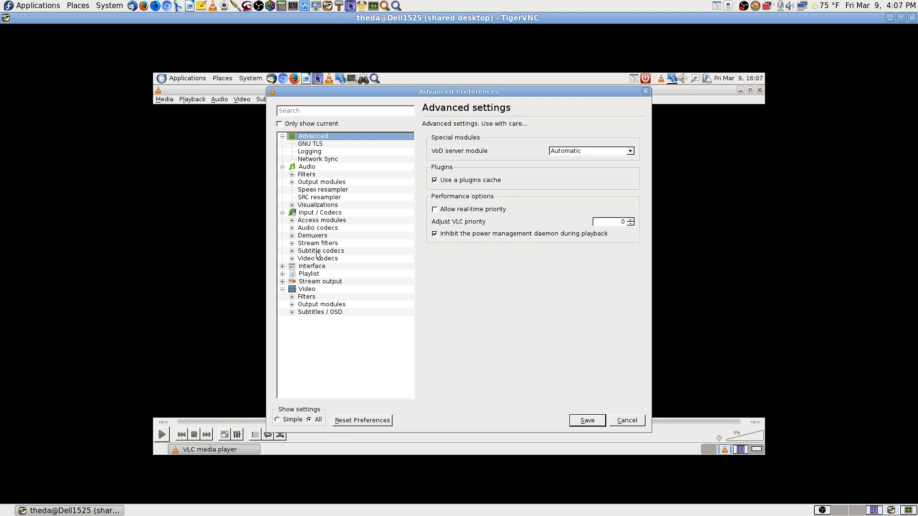
click(282, 267)
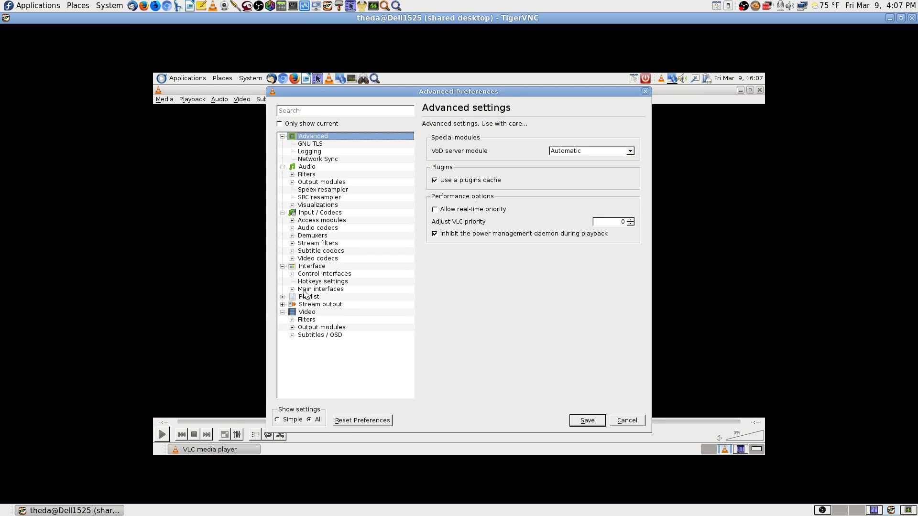
click(283, 298)
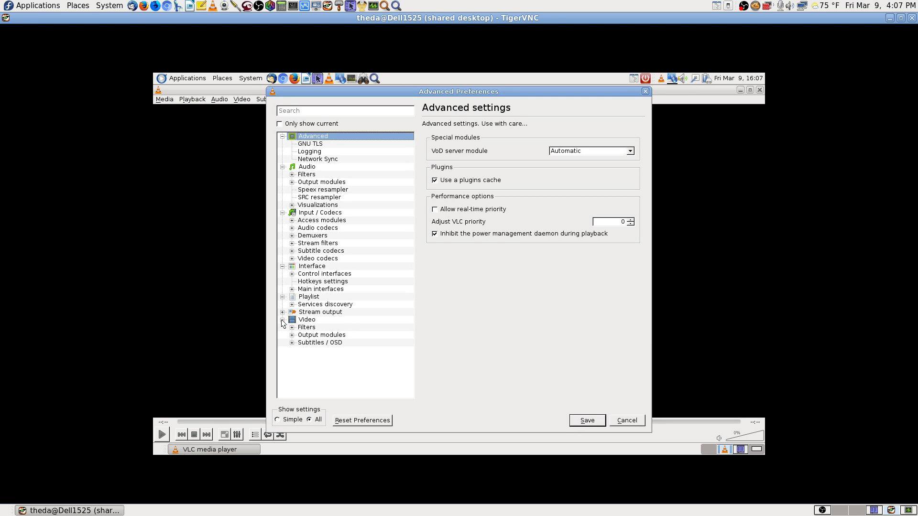
click(283, 313)
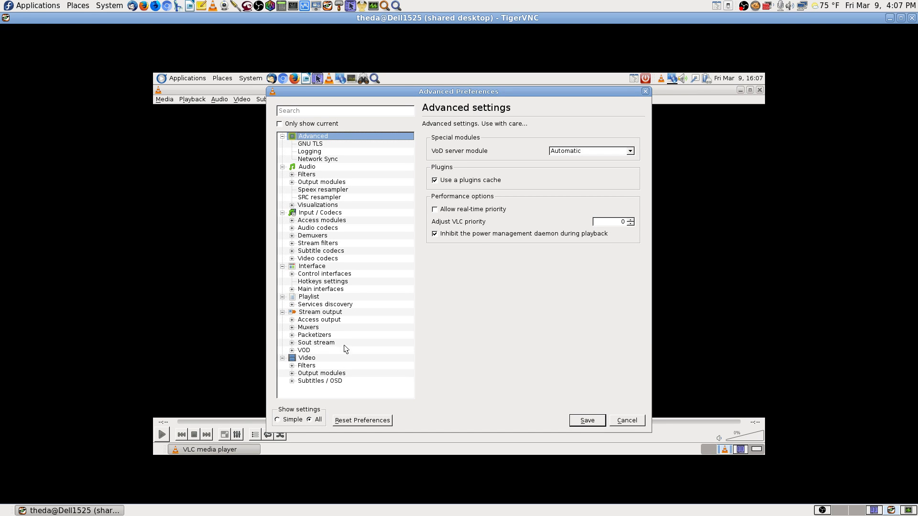
Step: Re-filter the preferences by 'as', then 'file', and dismiss the dialog with Escape
click(316, 113)
text(file)
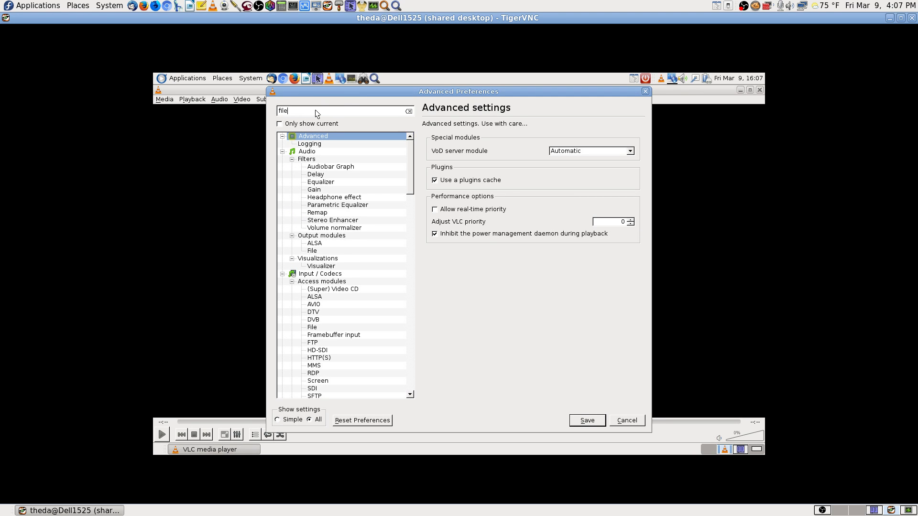
key(BackSpace)
key(BackSpace)
key(BackSpace)
key(BackSpace)
text(association)
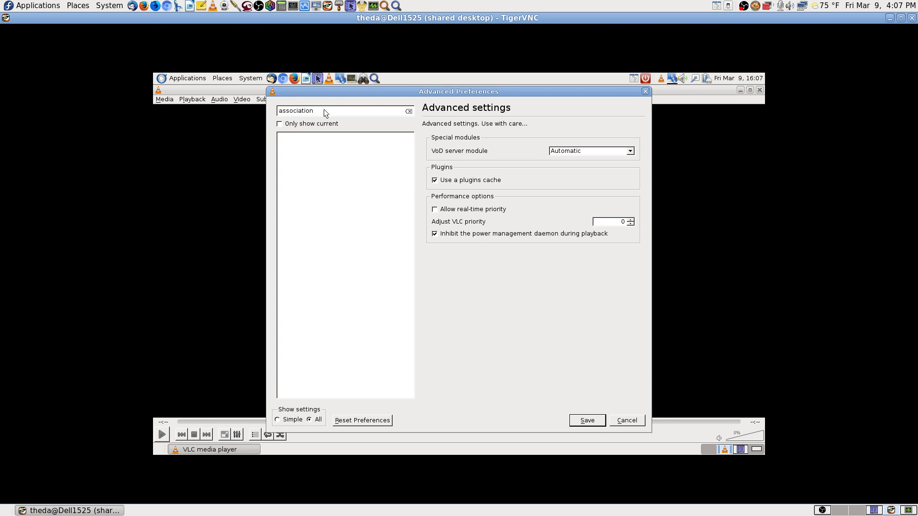
key(BackSpace)
key(BackSpace)
key(BackSpace)
key(BackSpace)
key(BackSpace)
key(BackSpace)
key(BackSpace)
key(BackSpace)
key(BackSpace)
key(BackSpace)
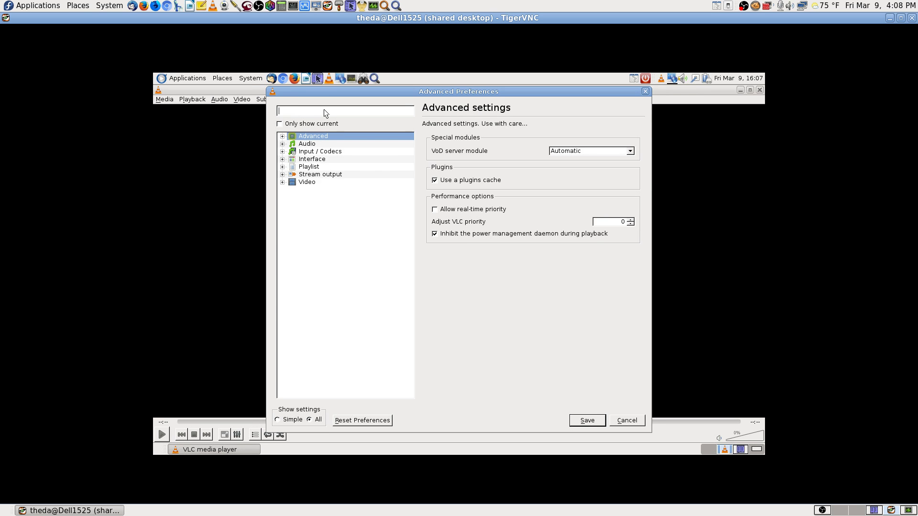
text(file)
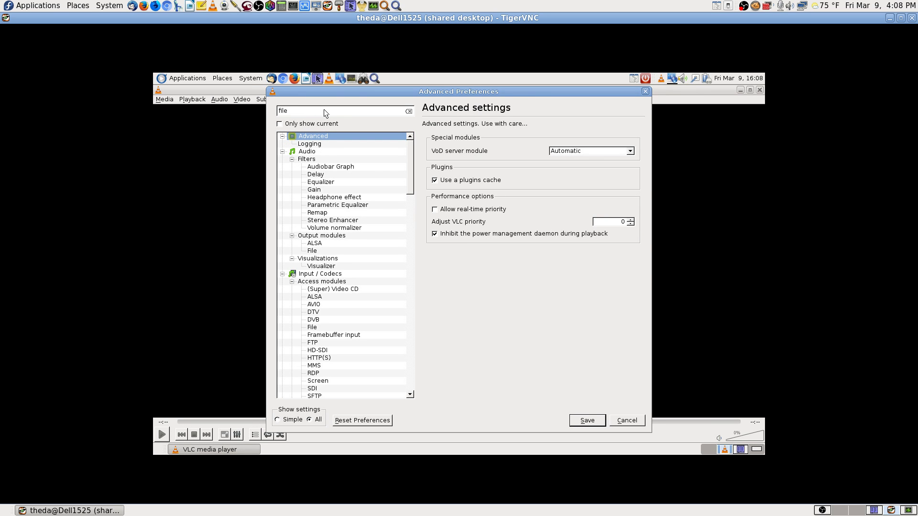
key(Escape)
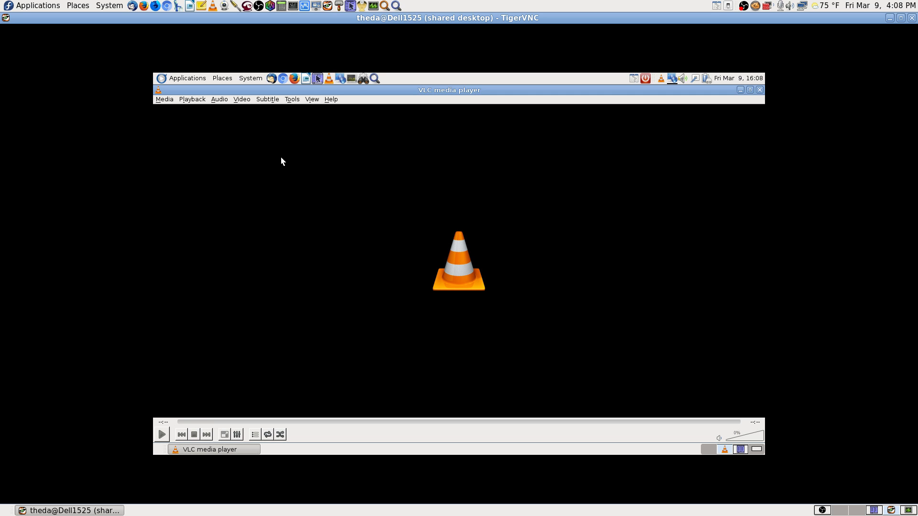
Step: In Tools > Preferences, allow only one instance and normalize volume to 11.00
click(291, 99)
click(315, 207)
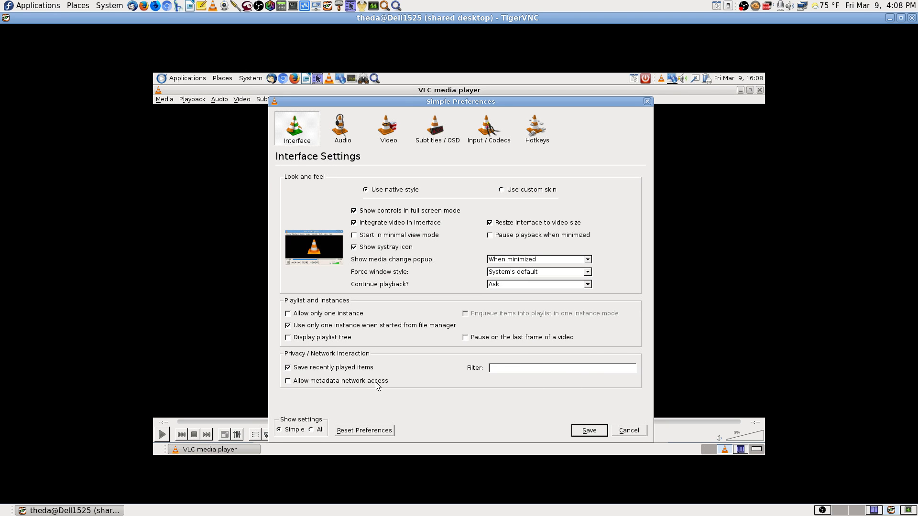
click(288, 314)
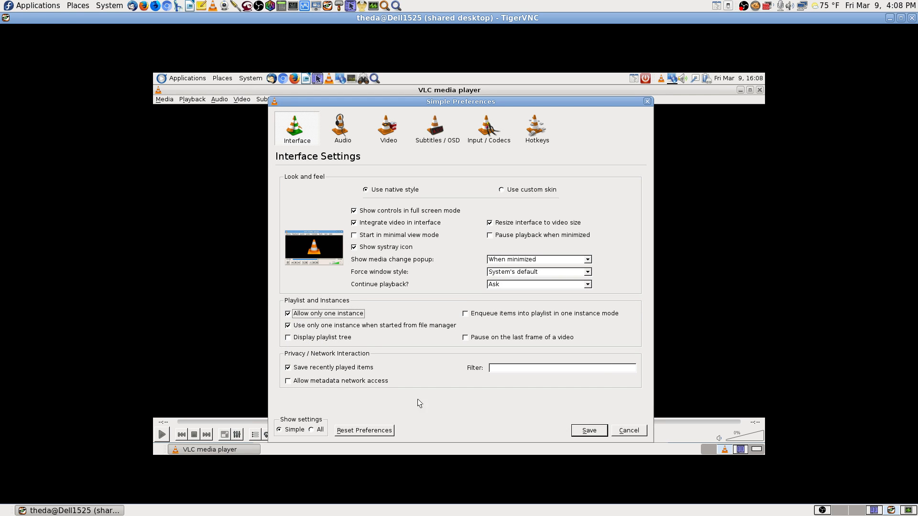
click(348, 123)
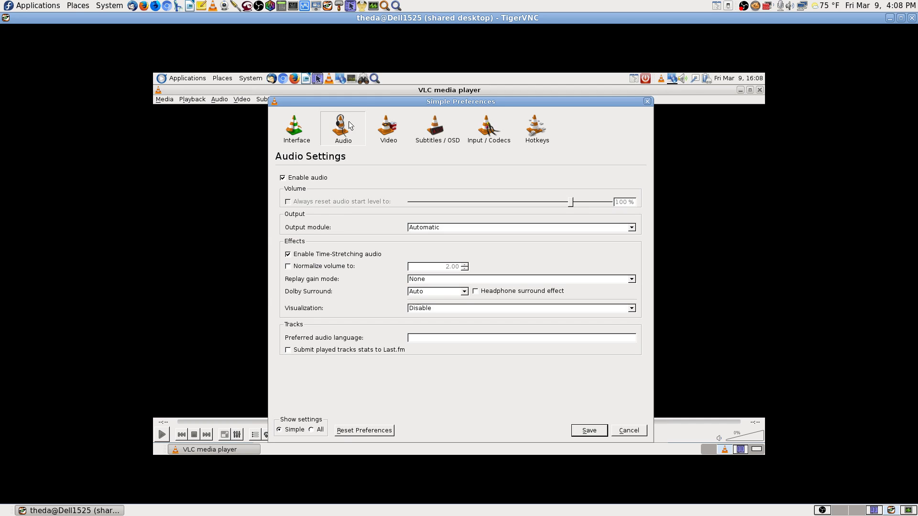
click(288, 267)
text(1)
text(.)
Step: Look through the Video, Subtitles / OSD, Input / Codecs and Hotkeys tabs, then save
click(396, 137)
click(442, 131)
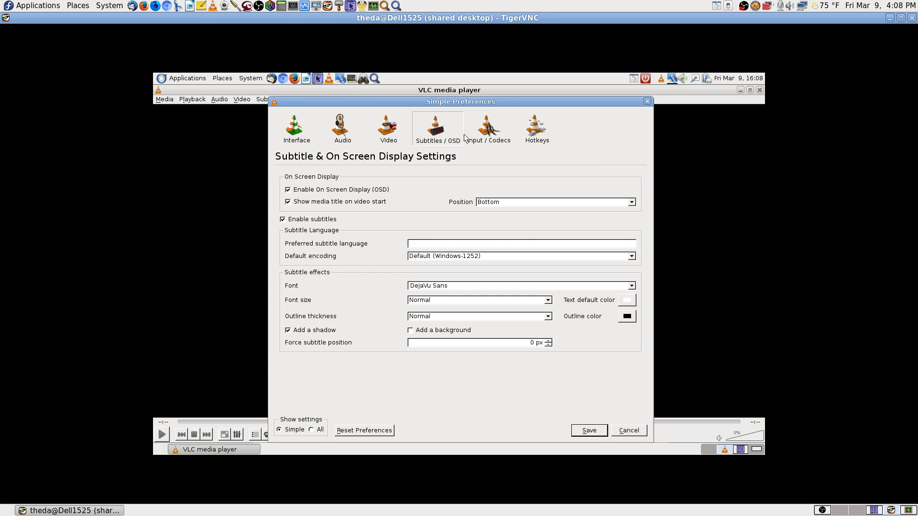
click(489, 128)
click(545, 138)
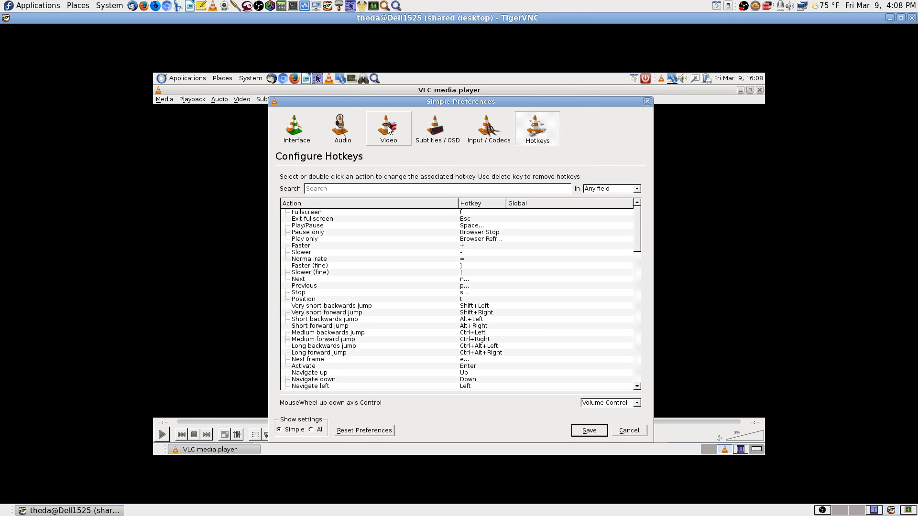
click(388, 129)
click(339, 129)
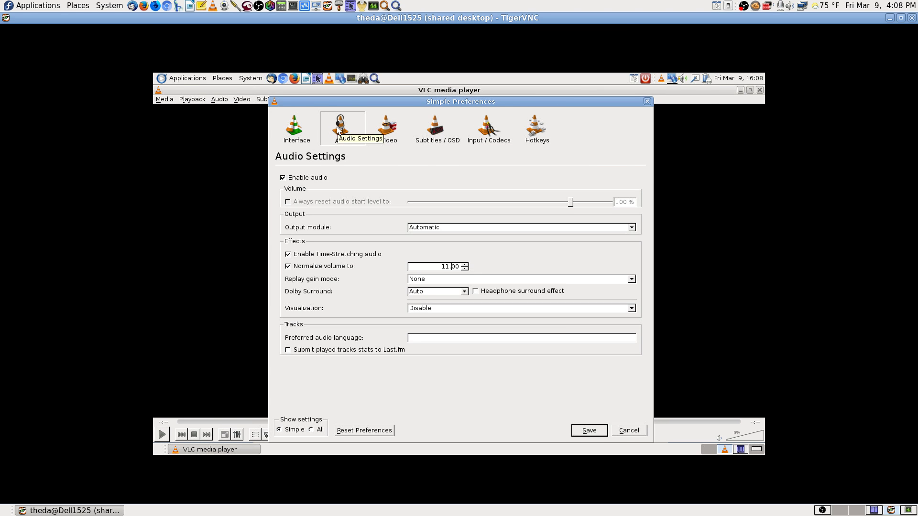
click(295, 128)
click(580, 431)
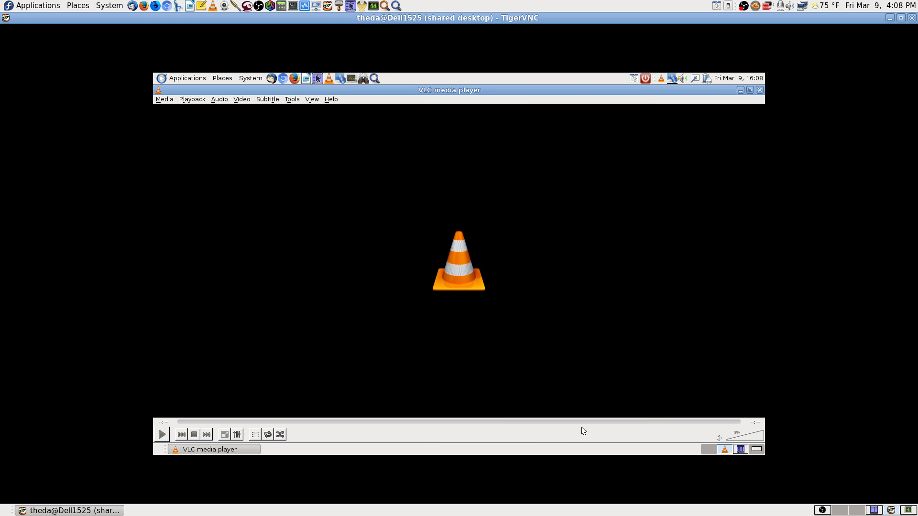
click(291, 100)
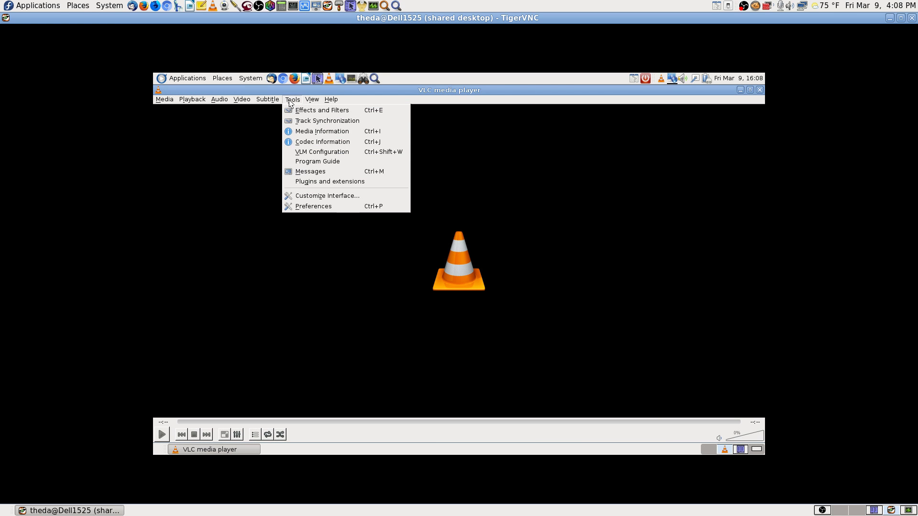
click(312, 209)
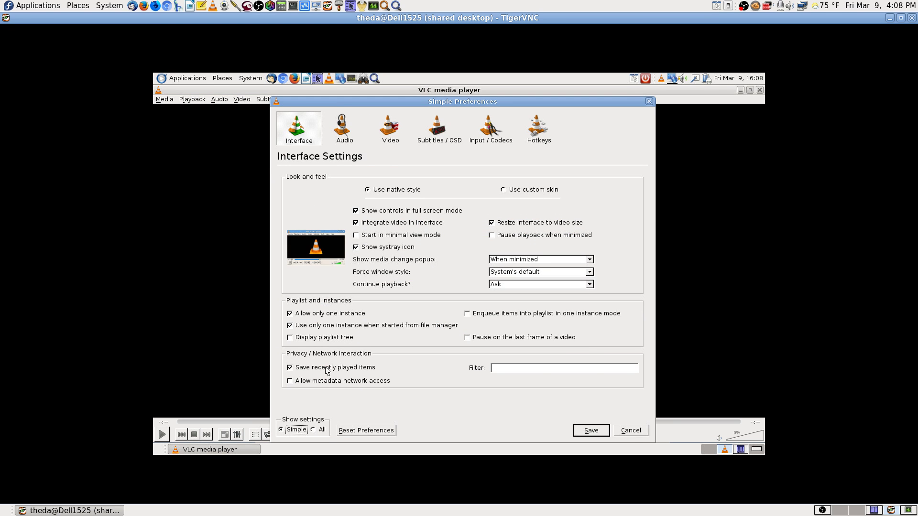
click(349, 133)
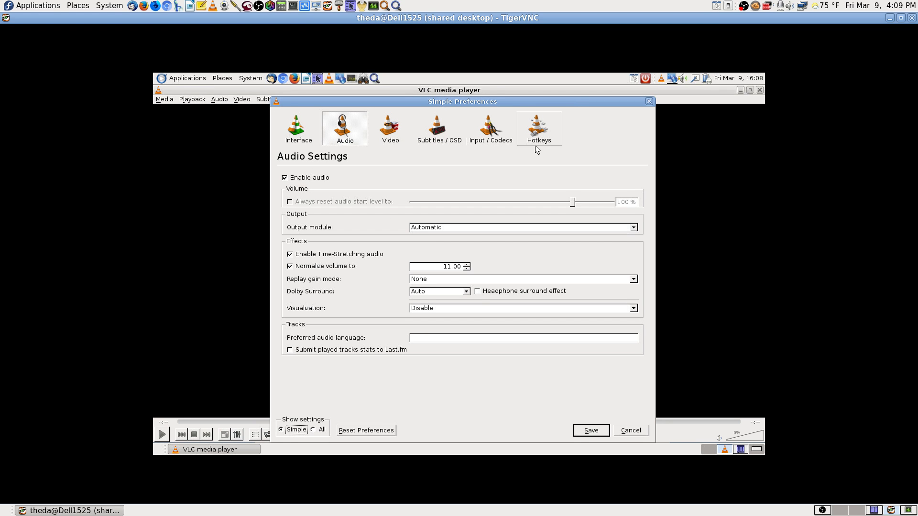
click(298, 129)
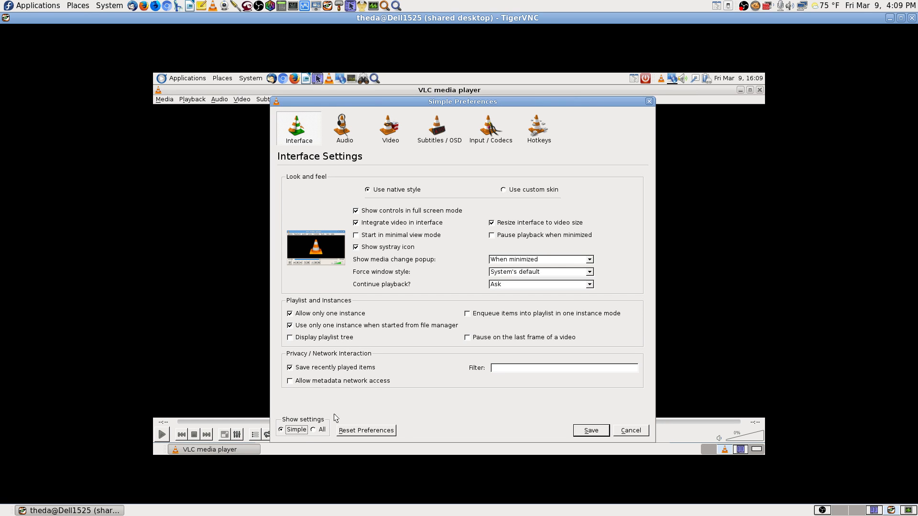
click(314, 430)
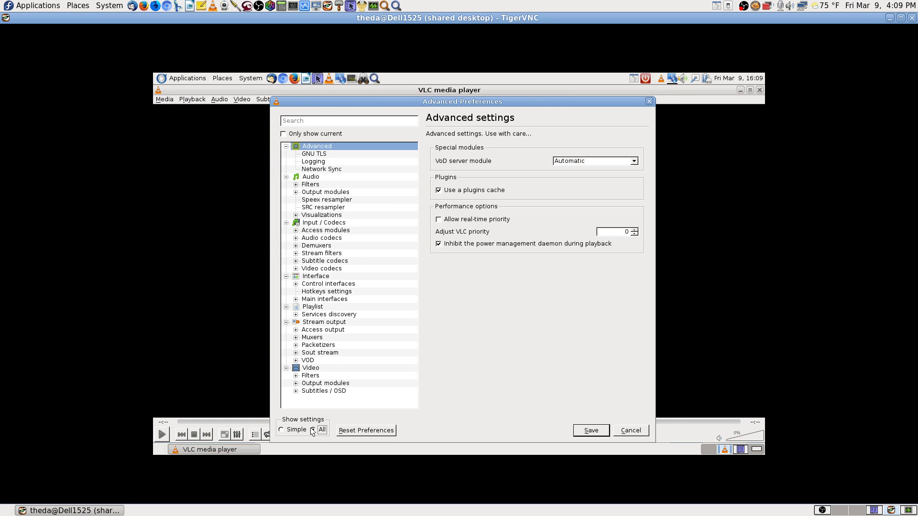
click(333, 121)
text(file)
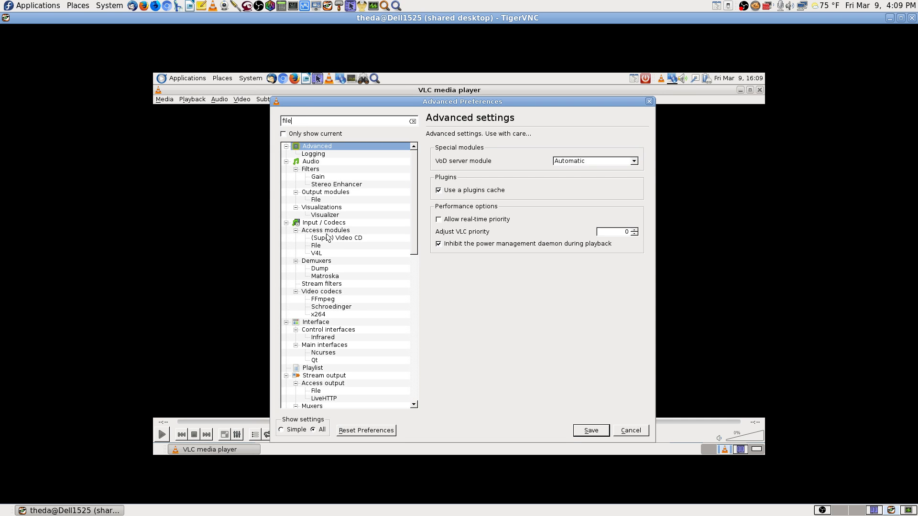
scroll(343, 288, down, 4)
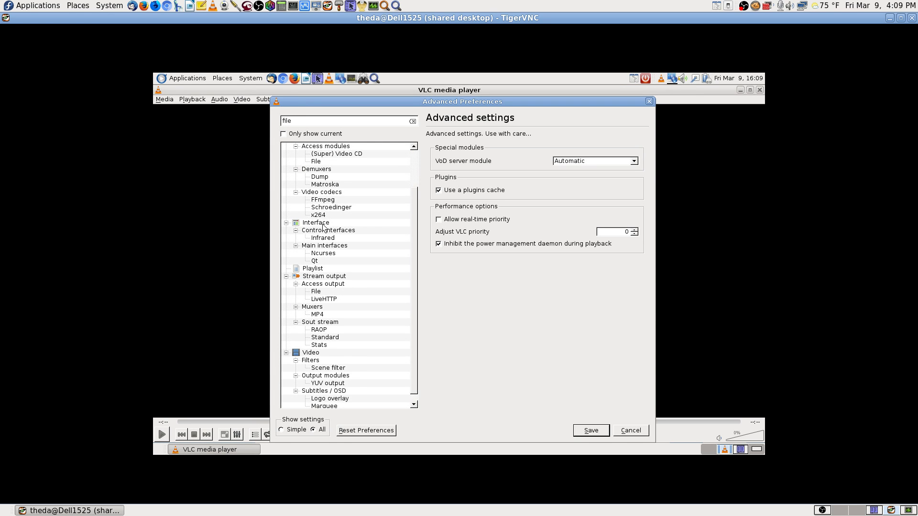
scroll(324, 230, down, 1)
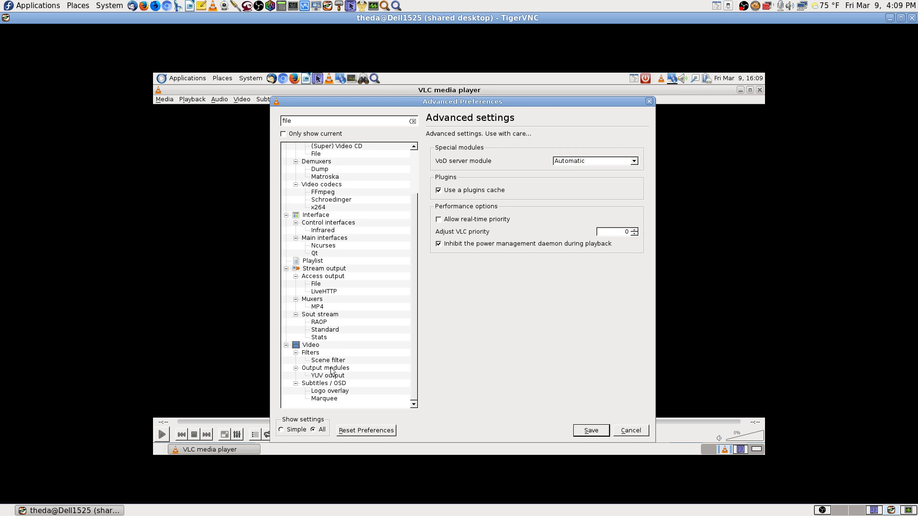
scroll(356, 311, up, 3)
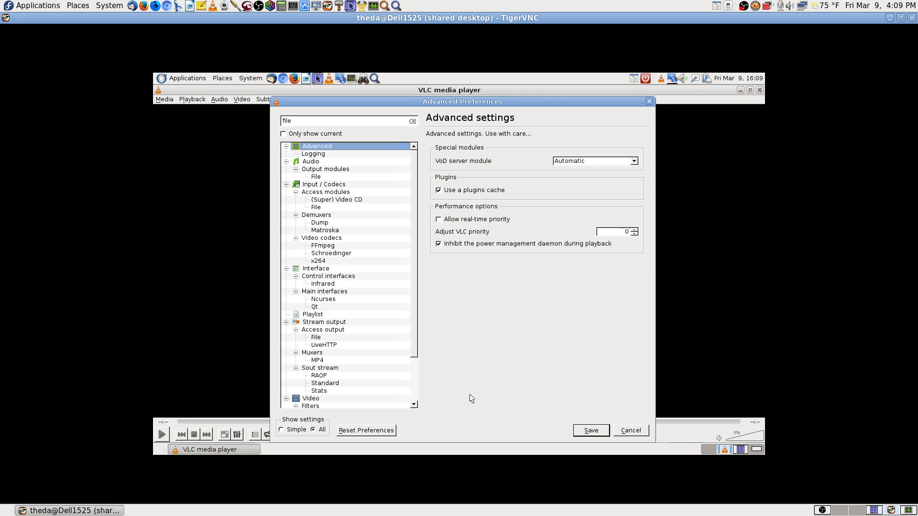
click(631, 431)
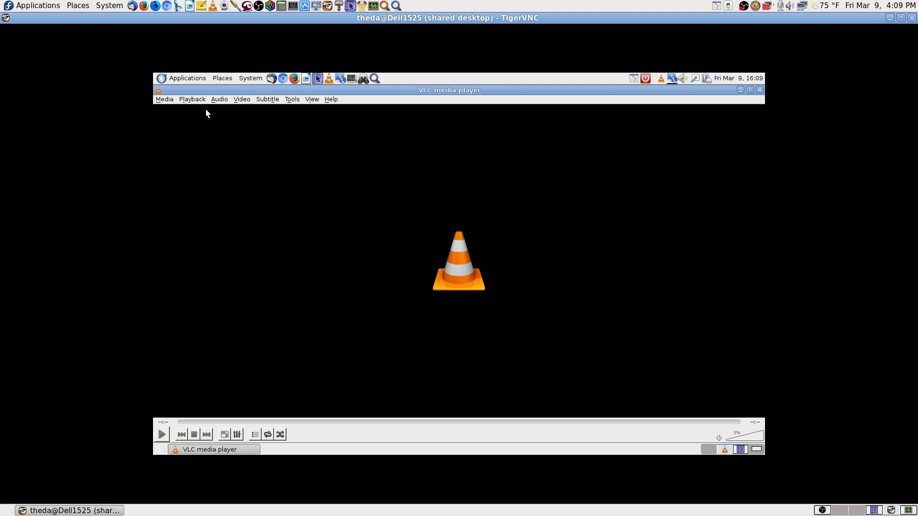
Step: Use Media > Open Directory to play Videos/Instructional Videos Fedora 13 and Mint Linux
click(163, 102)
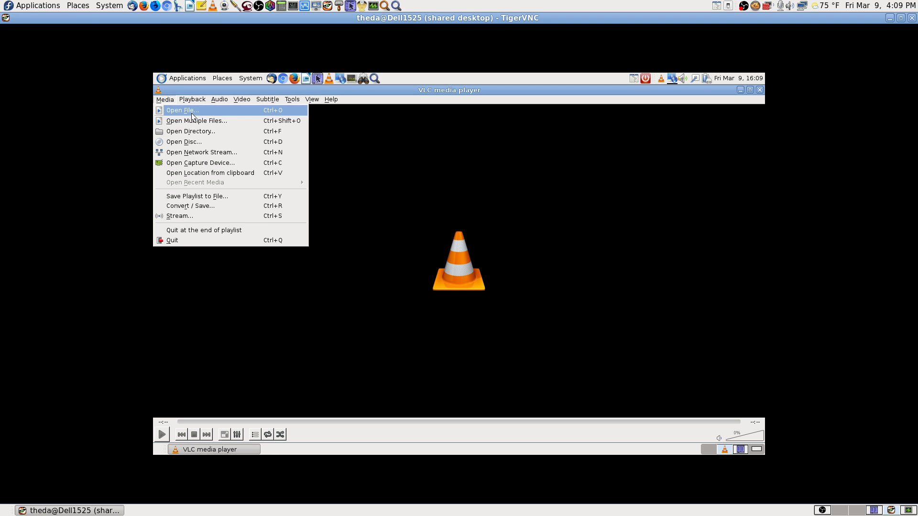
click(211, 130)
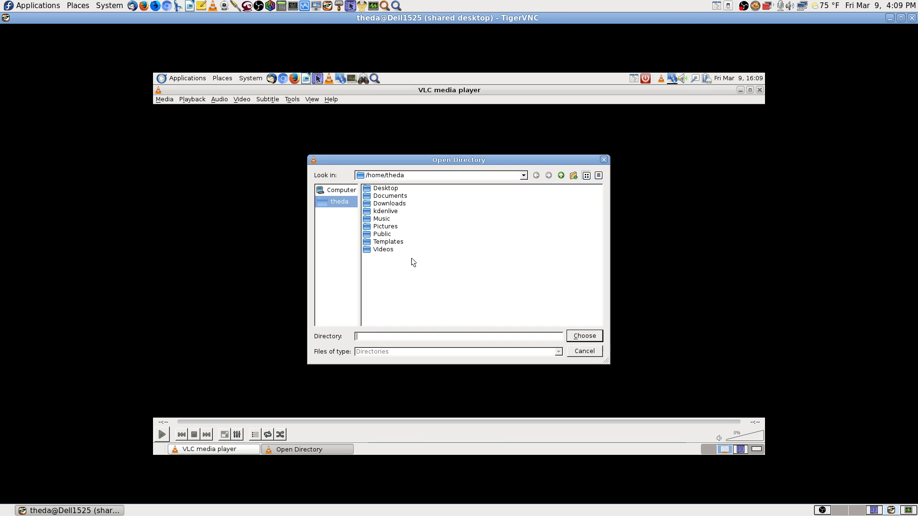
double_click(385, 250)
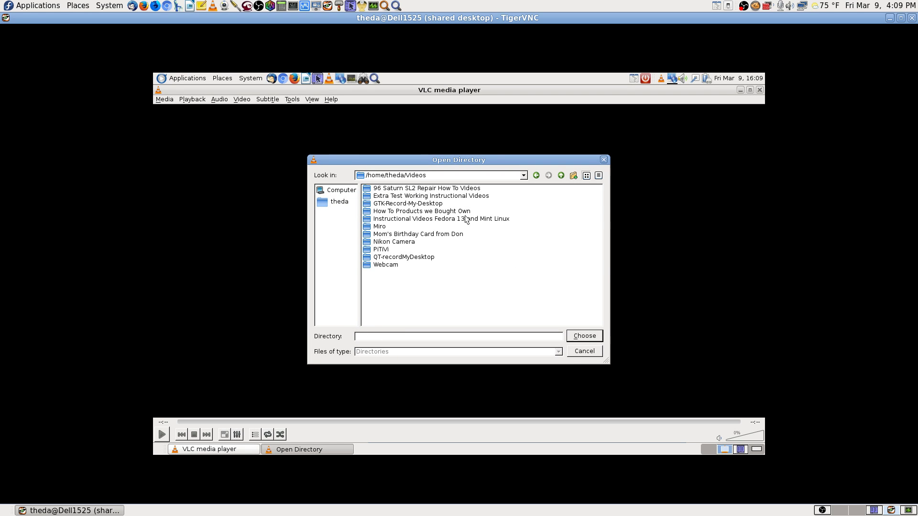
click(424, 220)
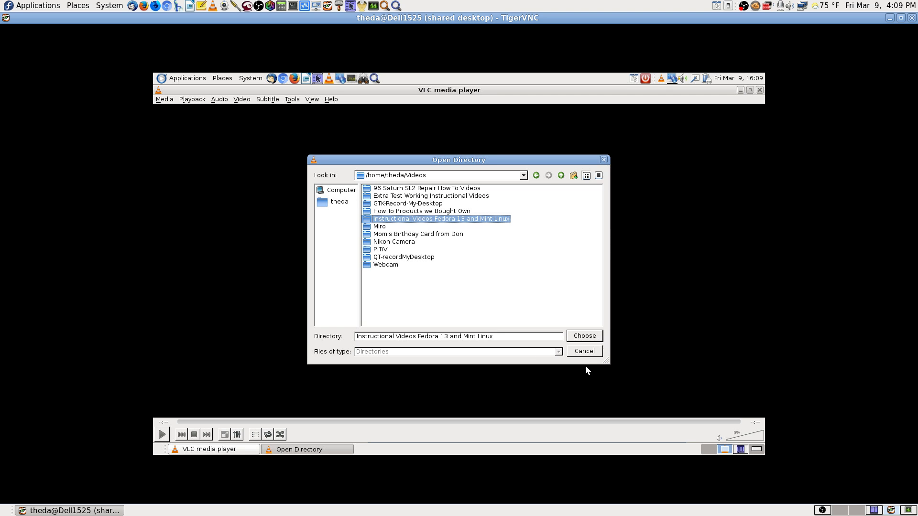
click(592, 338)
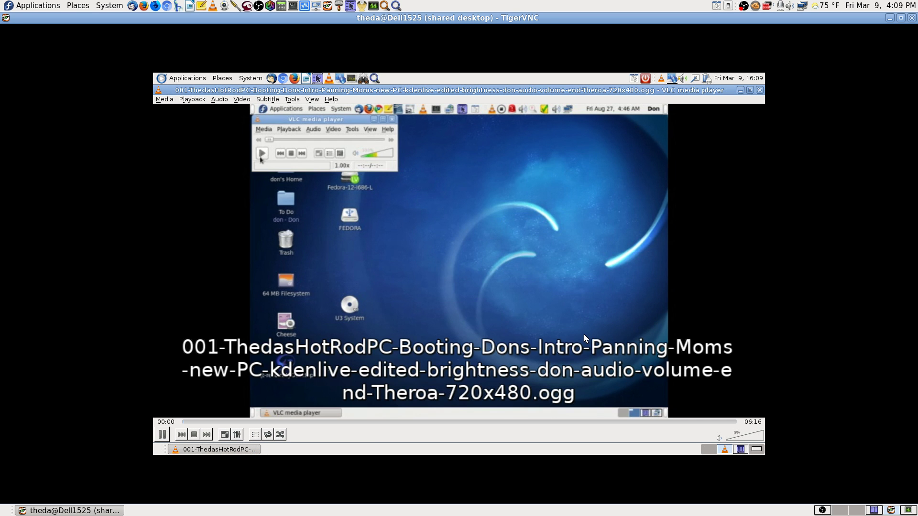
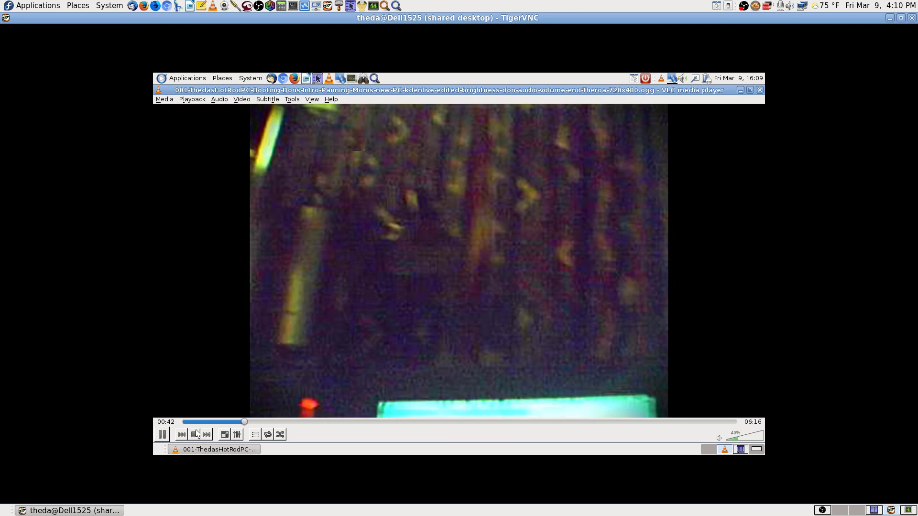
Step: Restart the current video and skip ahead through the playlist to the Fedora 13 intro video
click(195, 434)
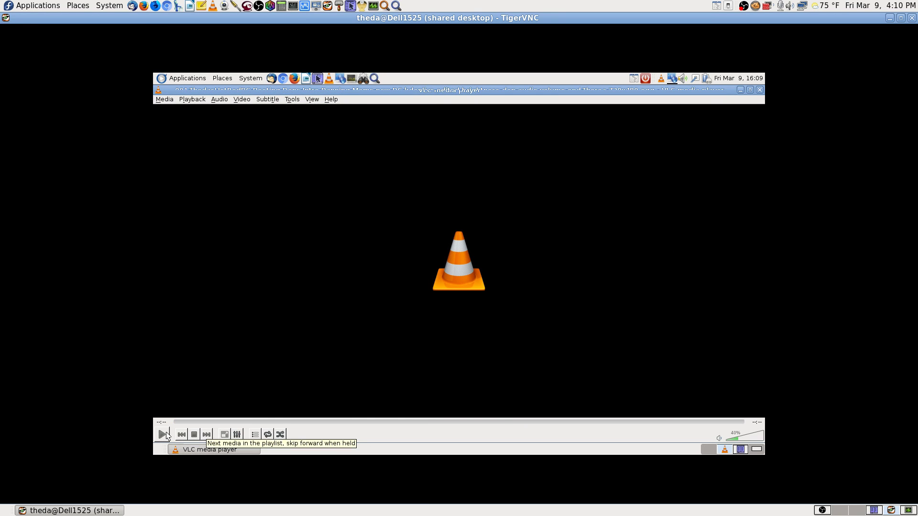
click(164, 433)
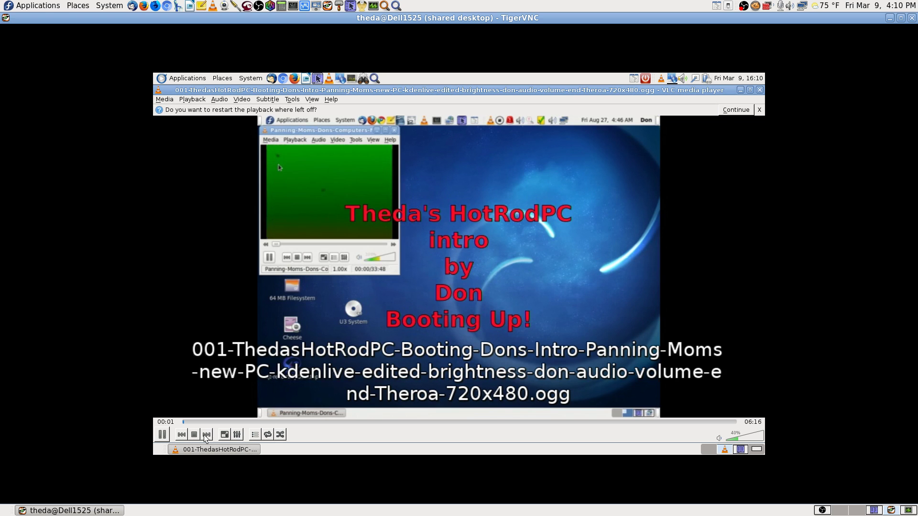
click(206, 437)
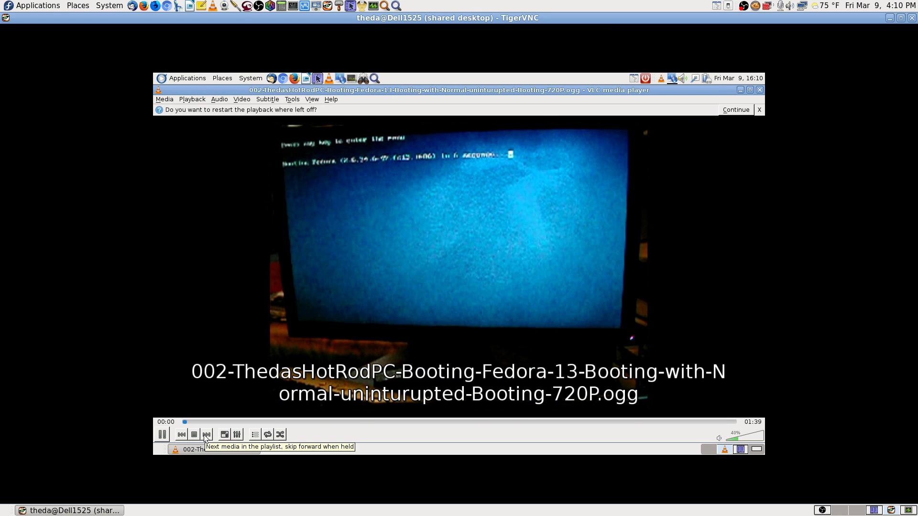
click(206, 434)
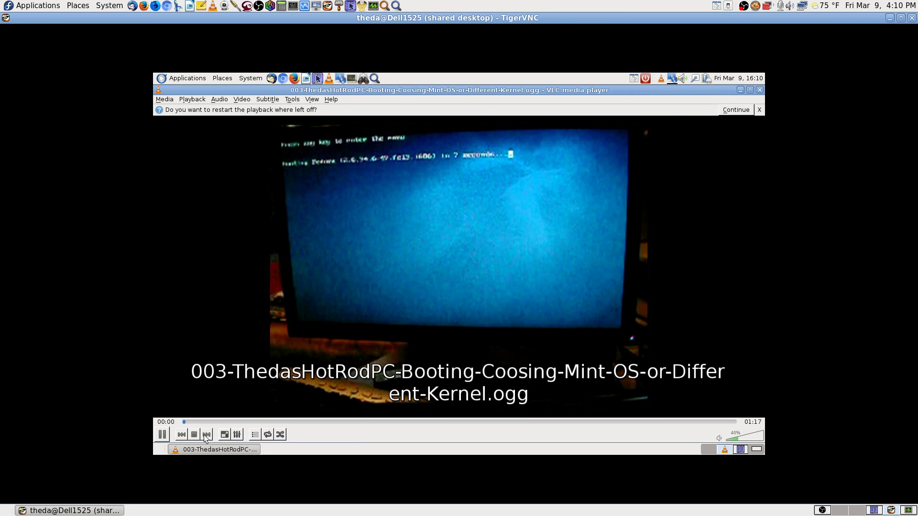
click(206, 437)
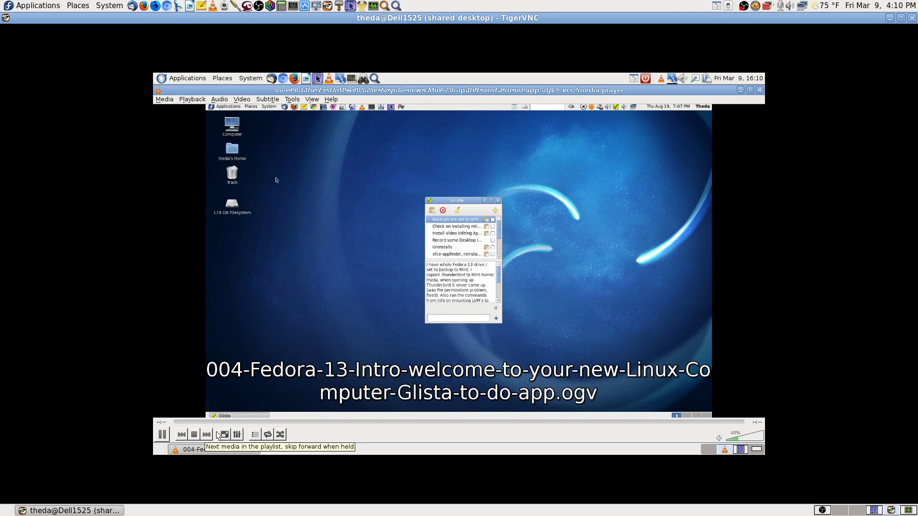
Step: Watch in fullscreen, skip to the next HotRodPC video, then close VLC
click(224, 434)
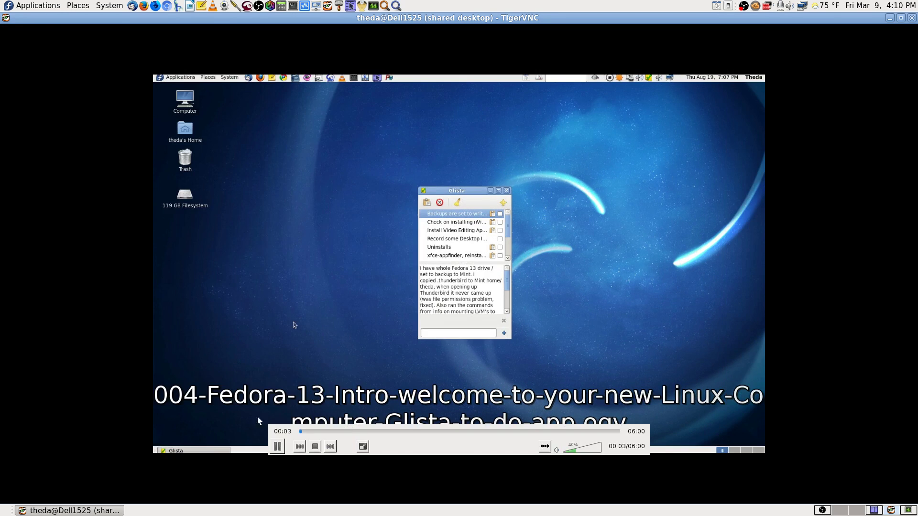
click(330, 447)
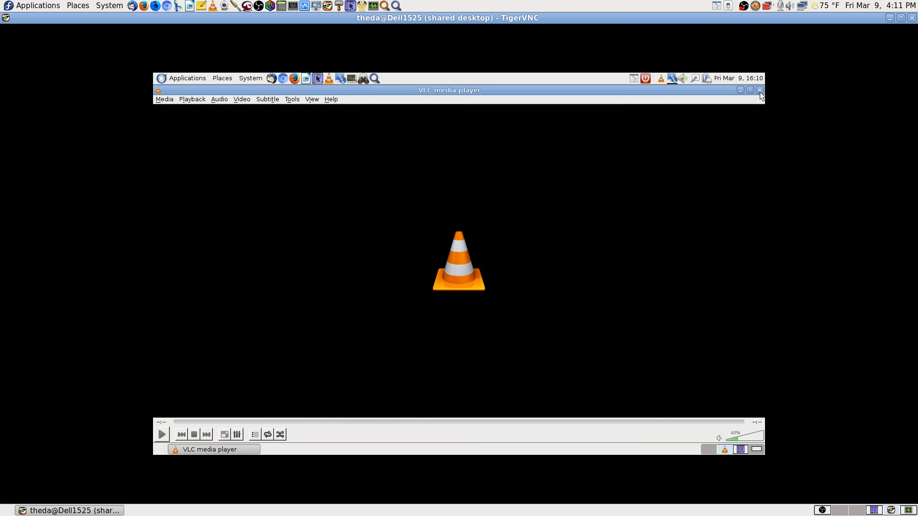
click(760, 91)
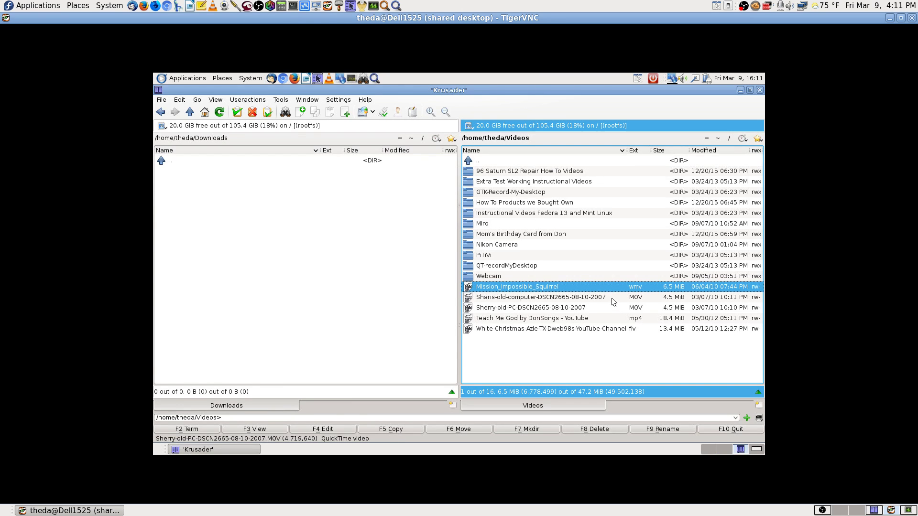
Step: Move VLC media player above Dragon Player in the Windows Media video file type's application order
right_click(574, 287)
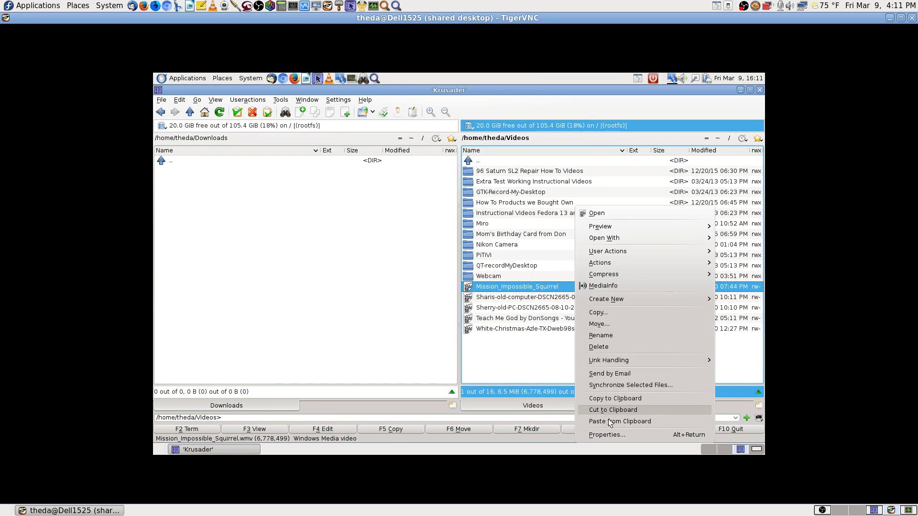
click(603, 436)
click(425, 236)
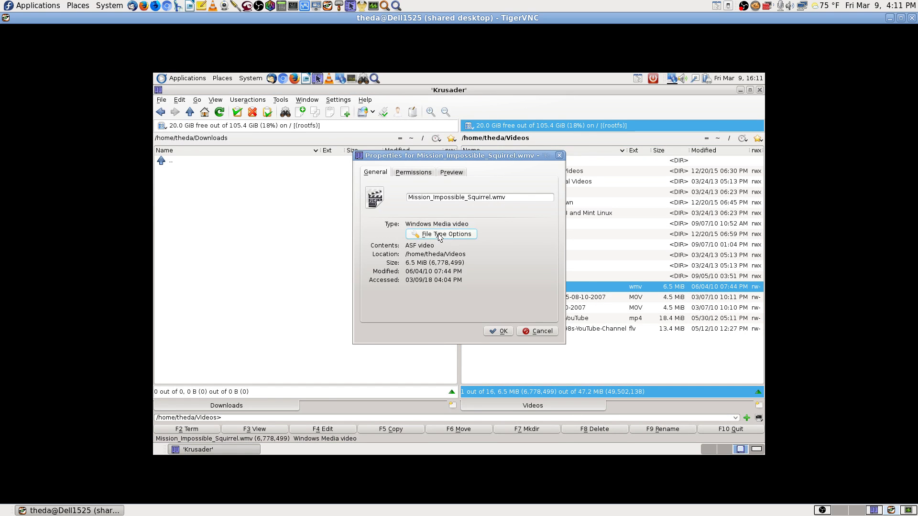
click(406, 277)
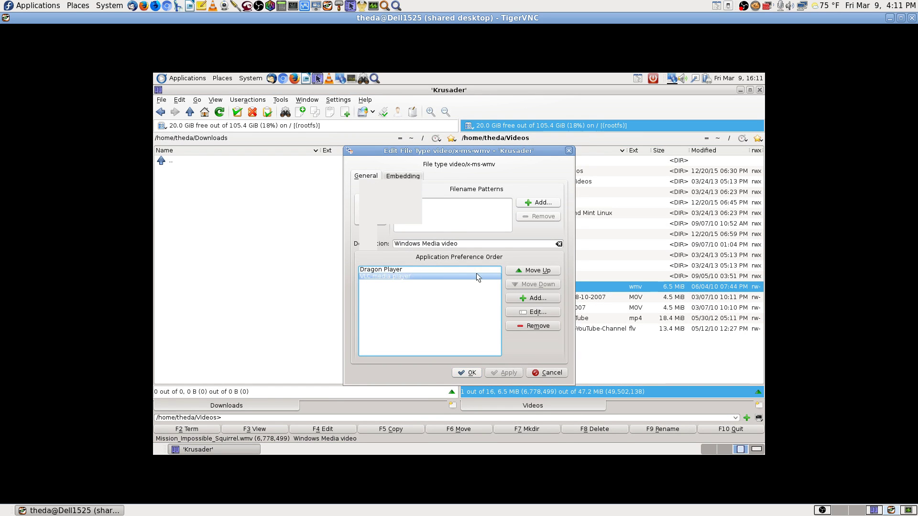
click(526, 271)
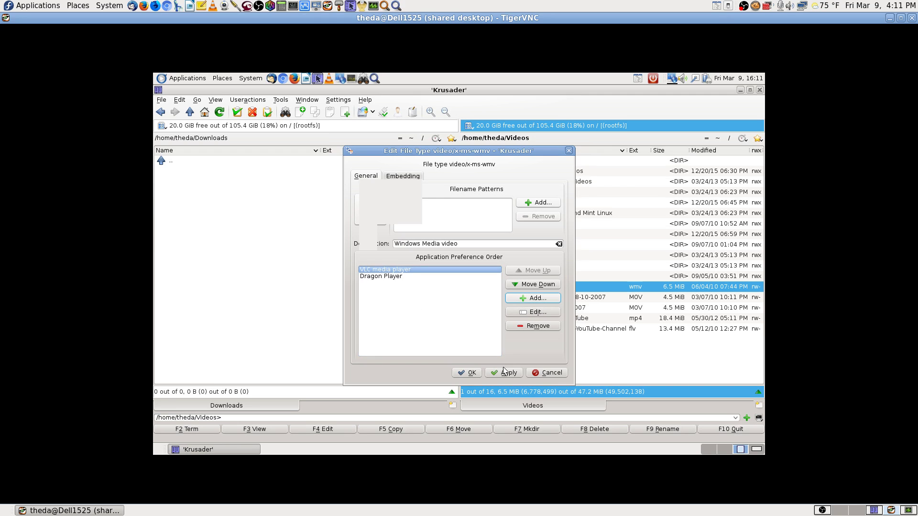
click(473, 374)
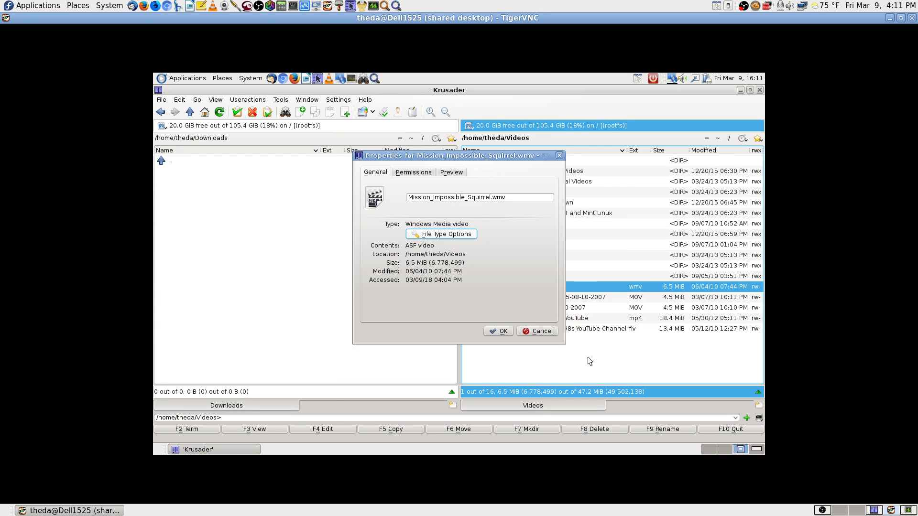
click(528, 331)
right_click(538, 299)
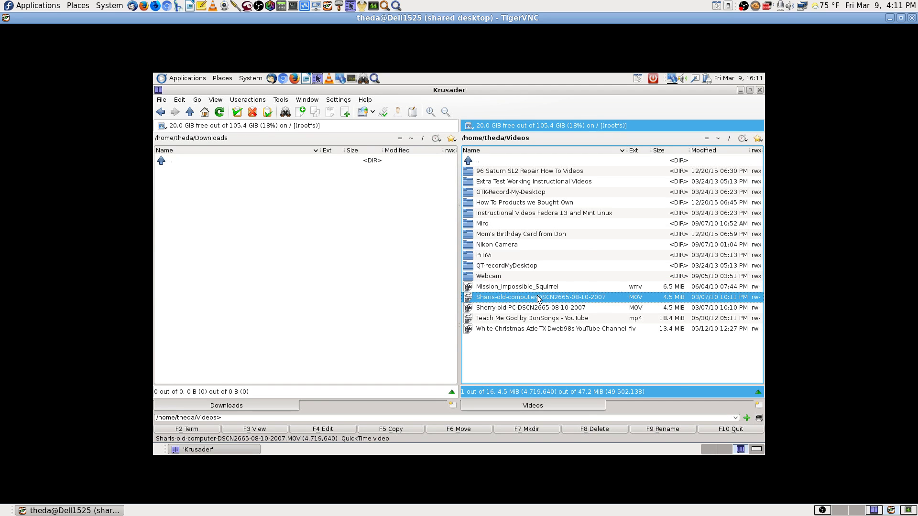
Step: Raise VLC media player above Dragon Player for the MOV file's QuickTime video type
click(566, 435)
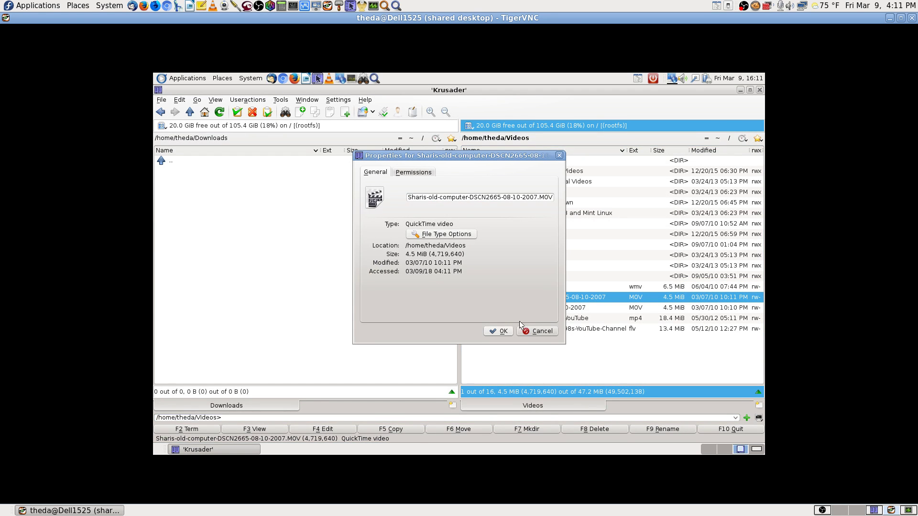
click(443, 234)
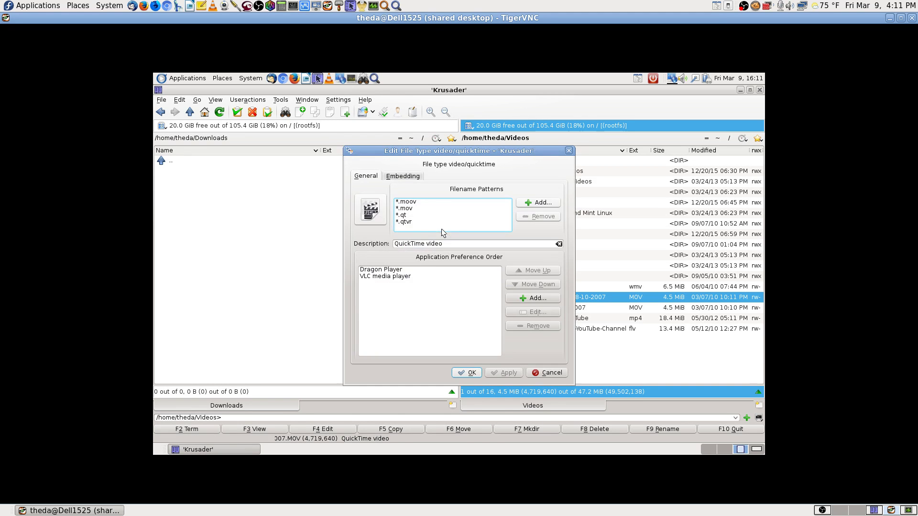
click(396, 276)
click(520, 271)
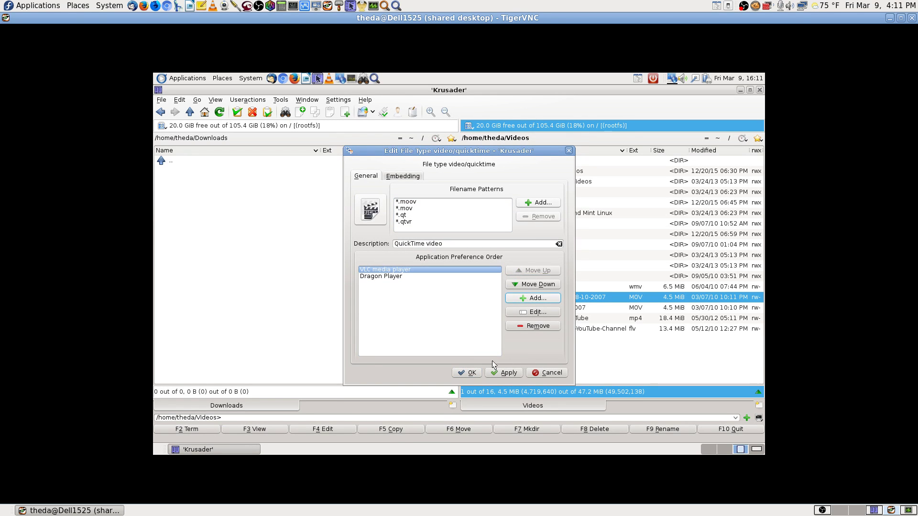
click(470, 374)
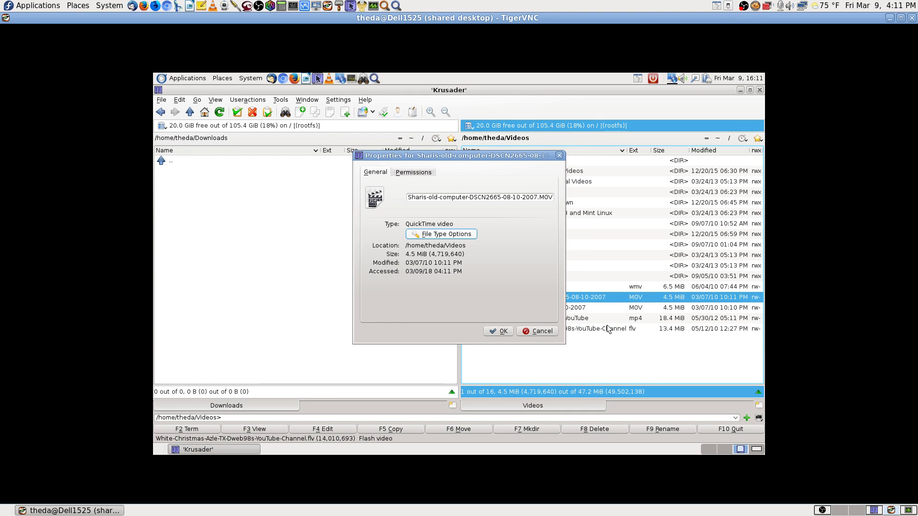
click(498, 331)
click(550, 328)
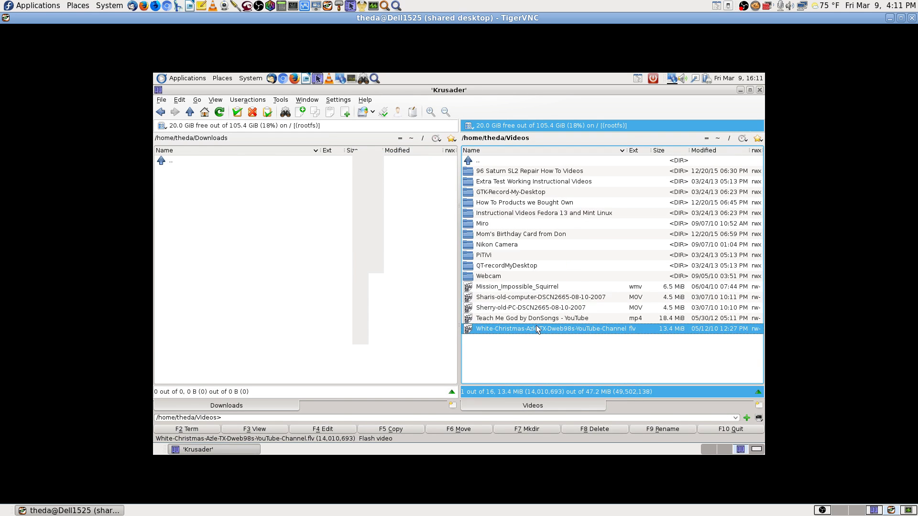
Step: Put VLC media player ahead of Dragon Player for the White-Christmas .flv file's Flash video type
right_click(550, 328)
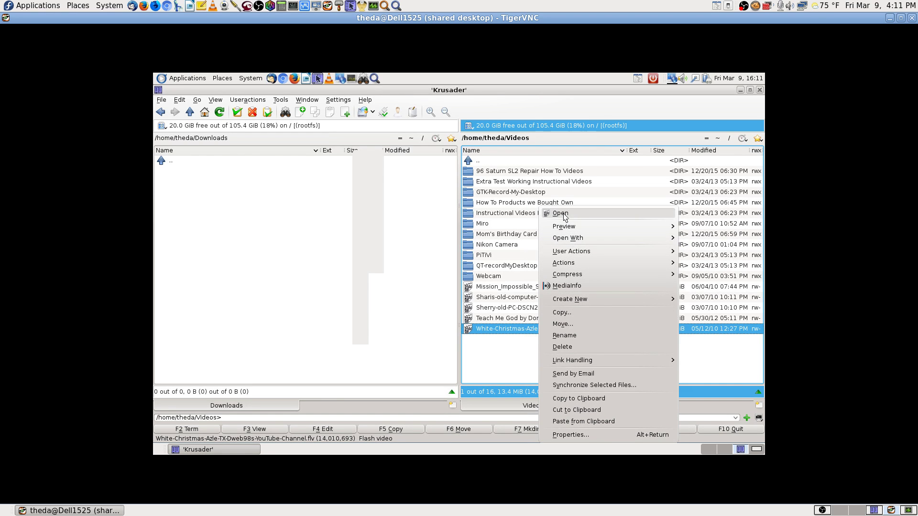
click(569, 435)
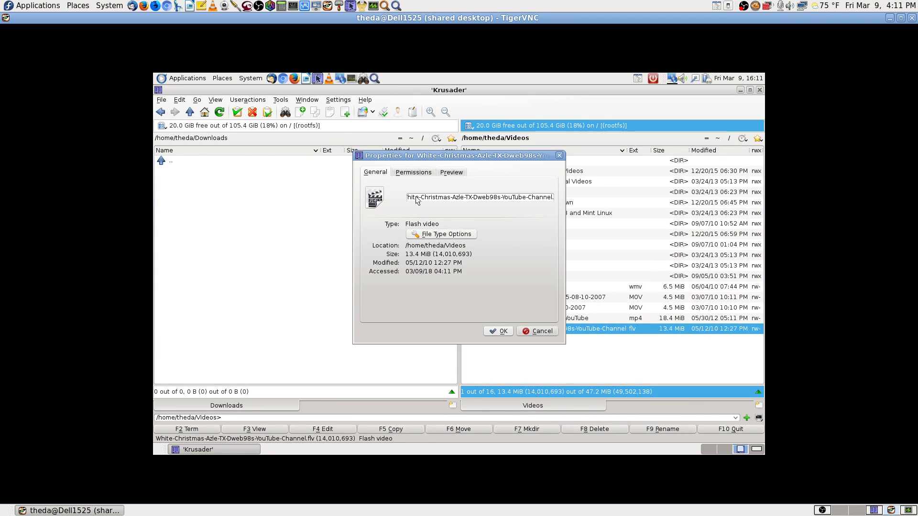
click(427, 235)
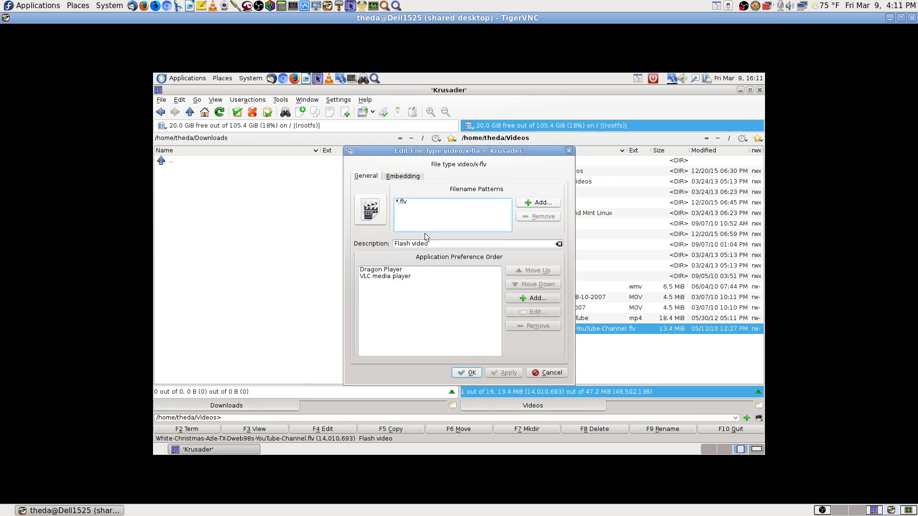
click(382, 276)
click(514, 272)
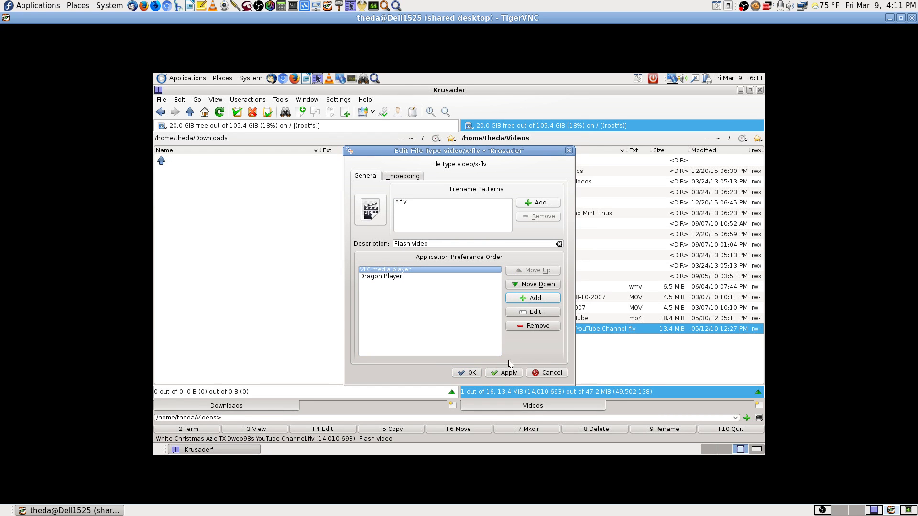
click(466, 373)
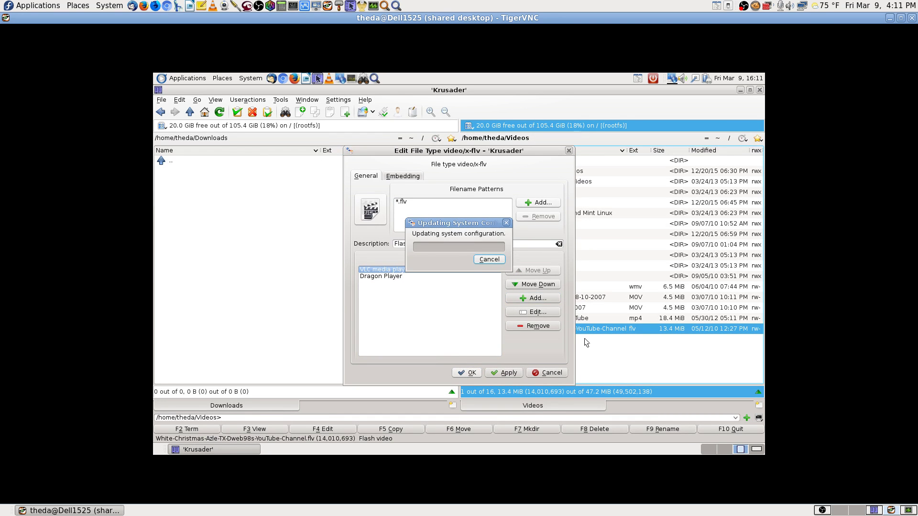
click(533, 330)
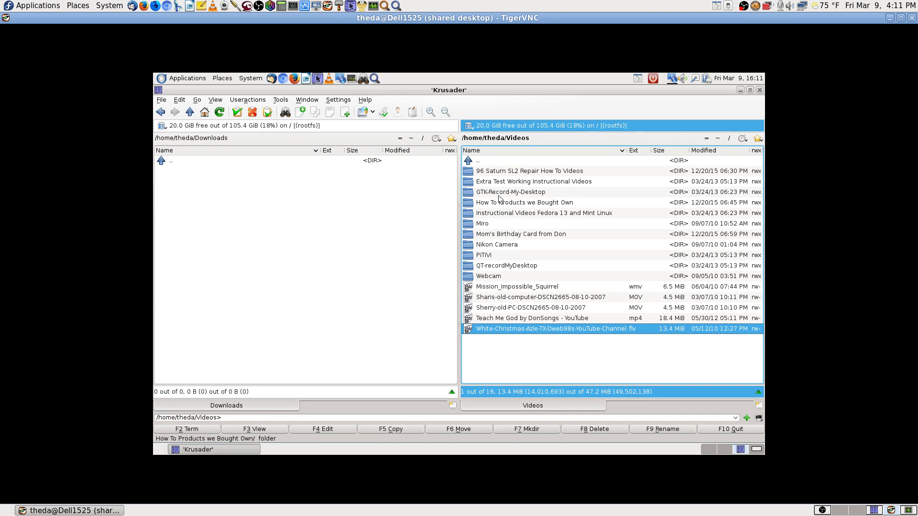
click(517, 174)
Step: In the 96 Saturn SL2 Repair folder, move VLC above Dragon Player for the video/webm type
double_click(517, 172)
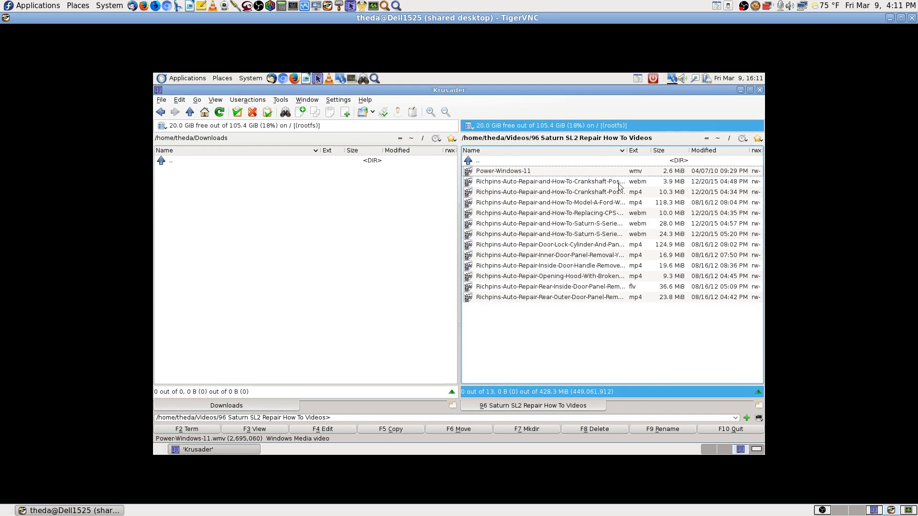
click(636, 181)
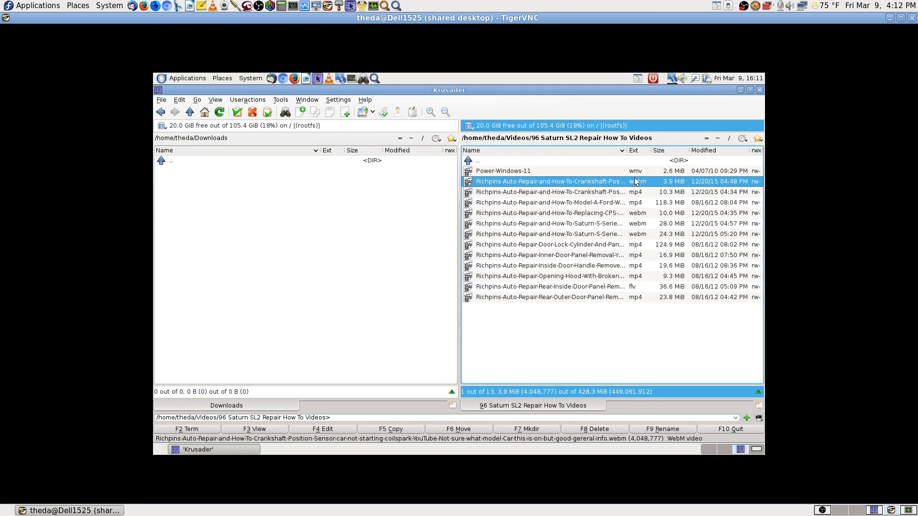
right_click(636, 182)
click(660, 410)
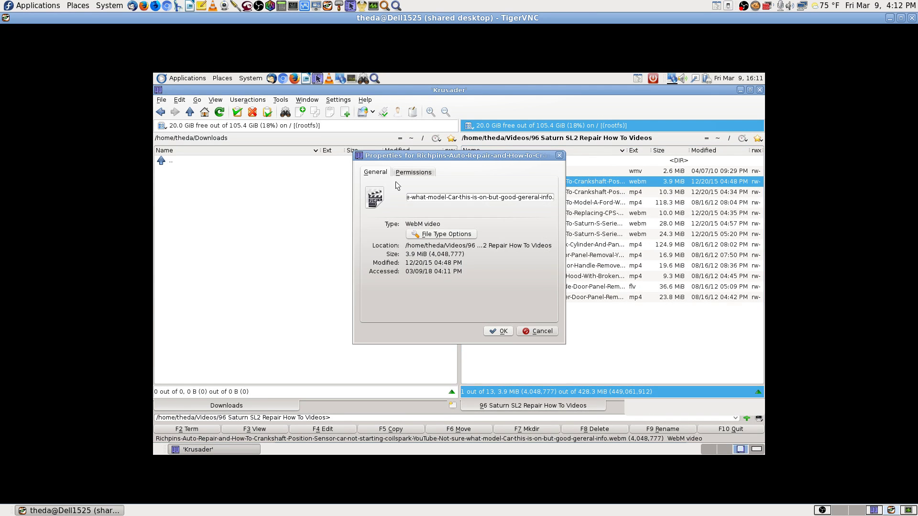
click(415, 235)
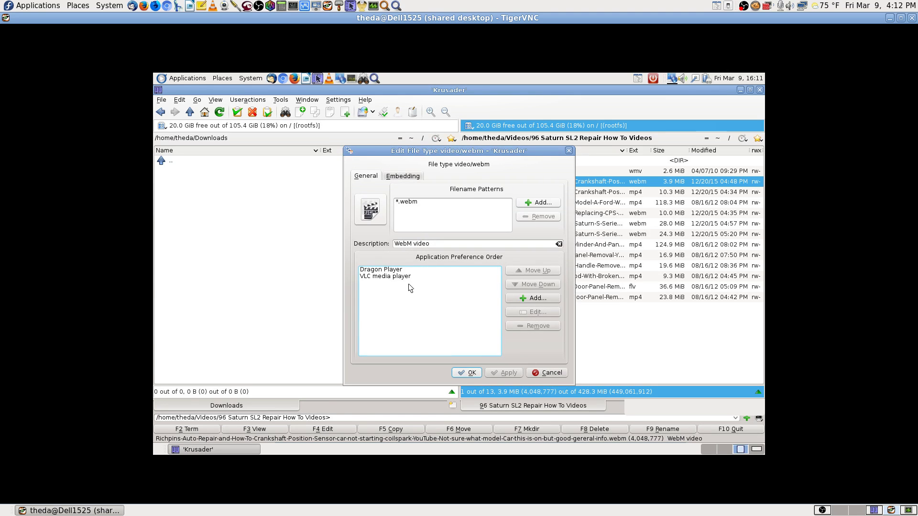
click(402, 276)
click(541, 271)
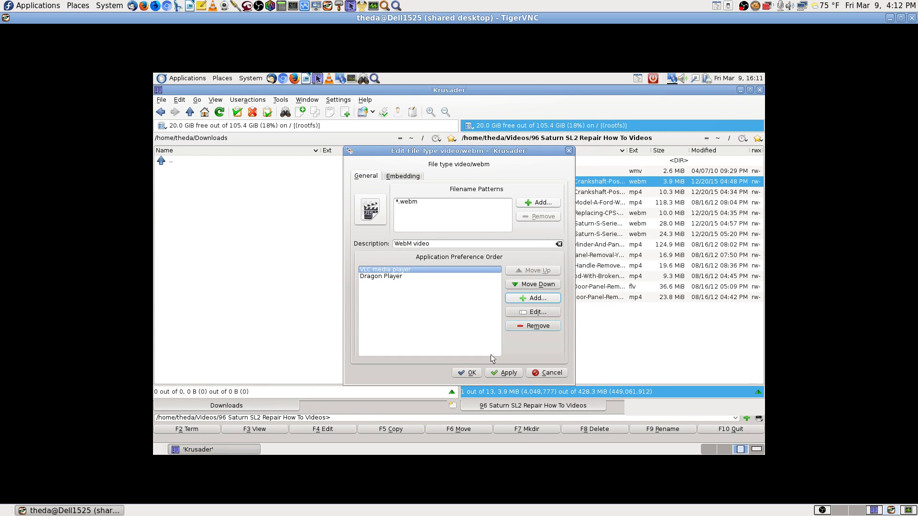
click(468, 373)
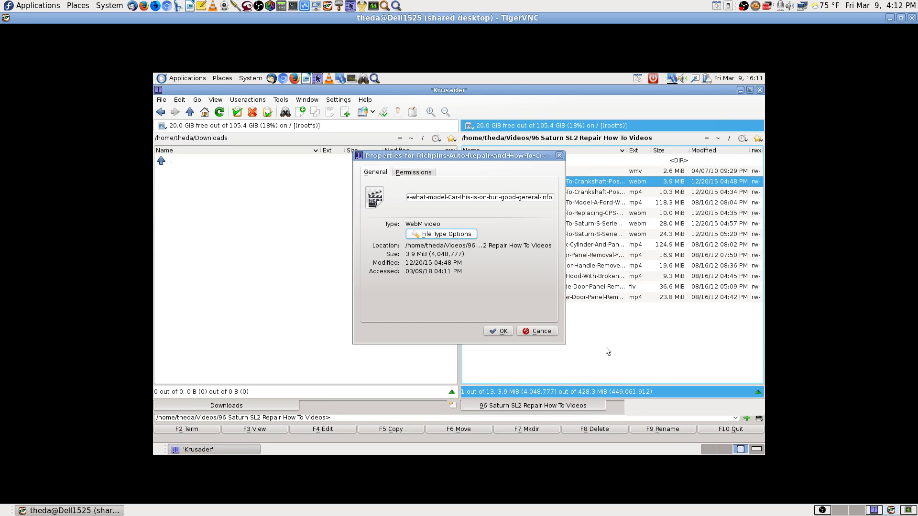
click(502, 331)
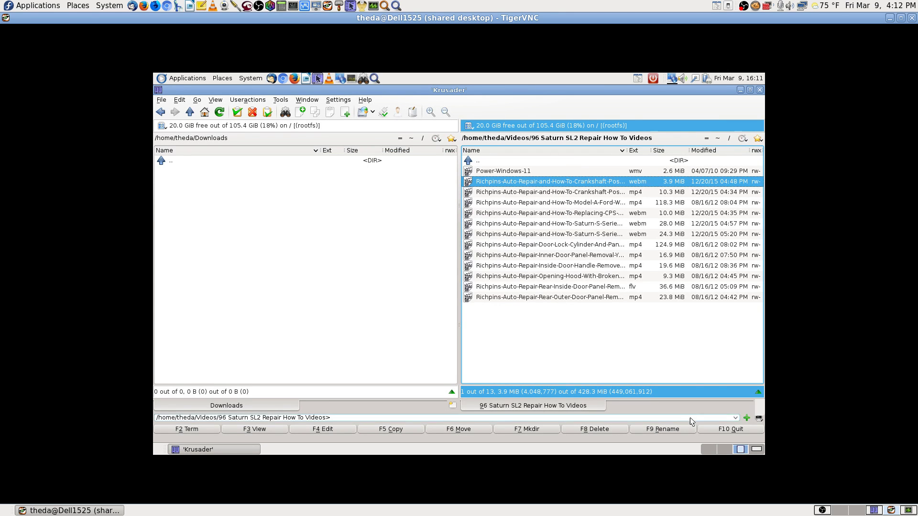
click(725, 450)
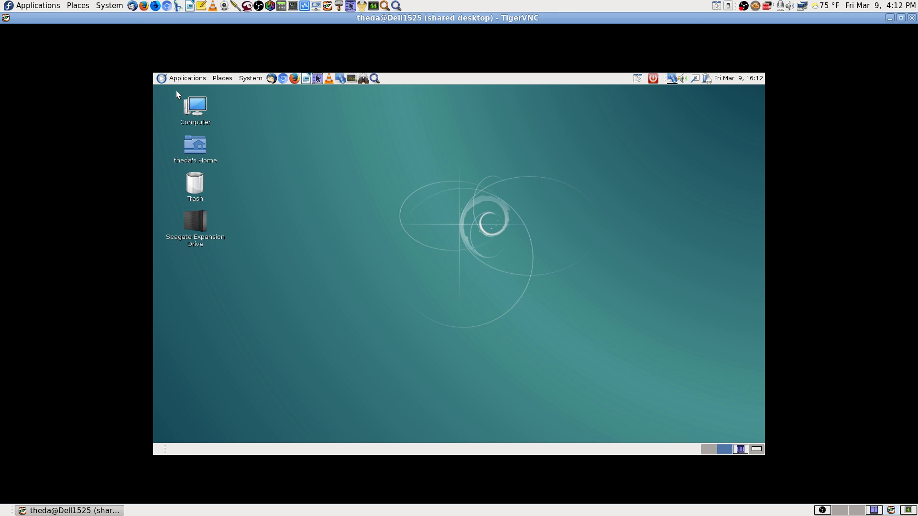
click(259, 78)
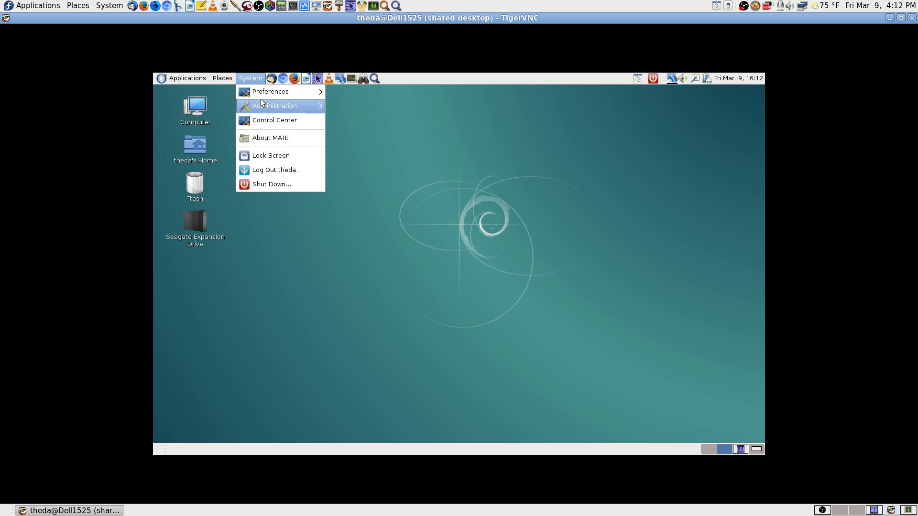
mouse_move(261, 103)
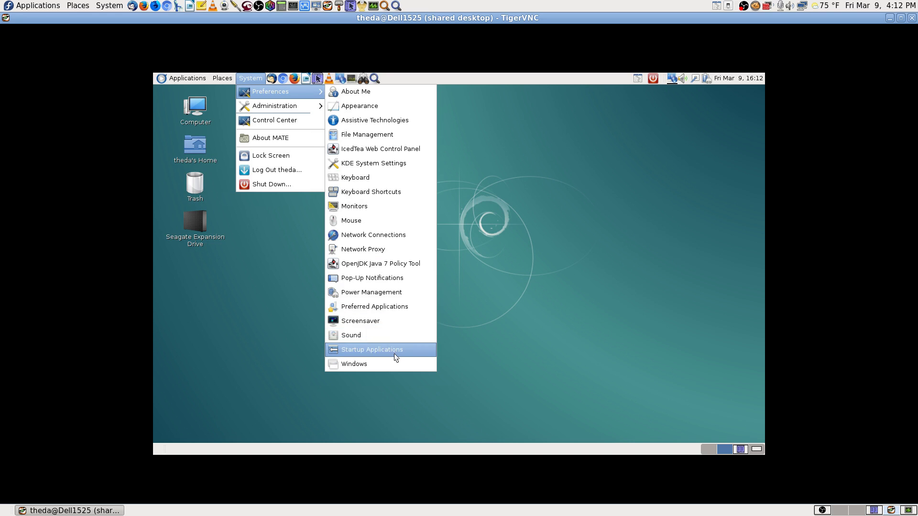
click(400, 306)
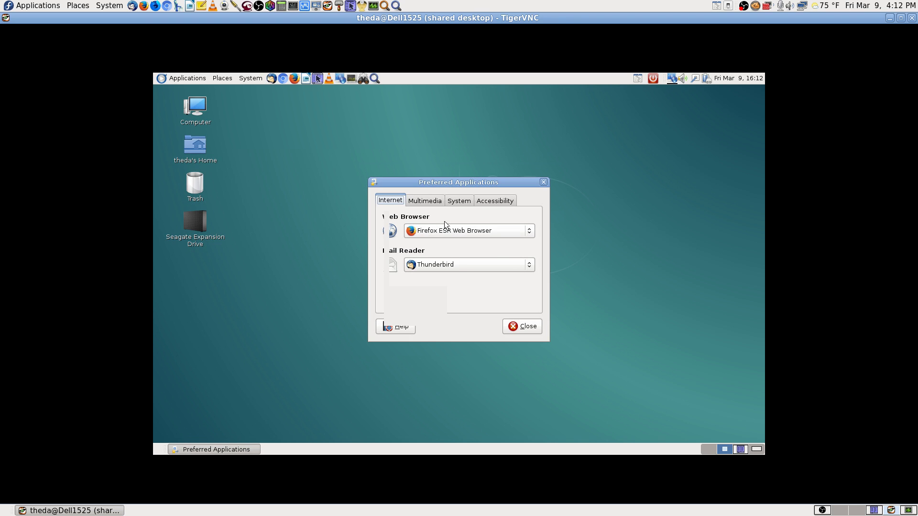
click(432, 202)
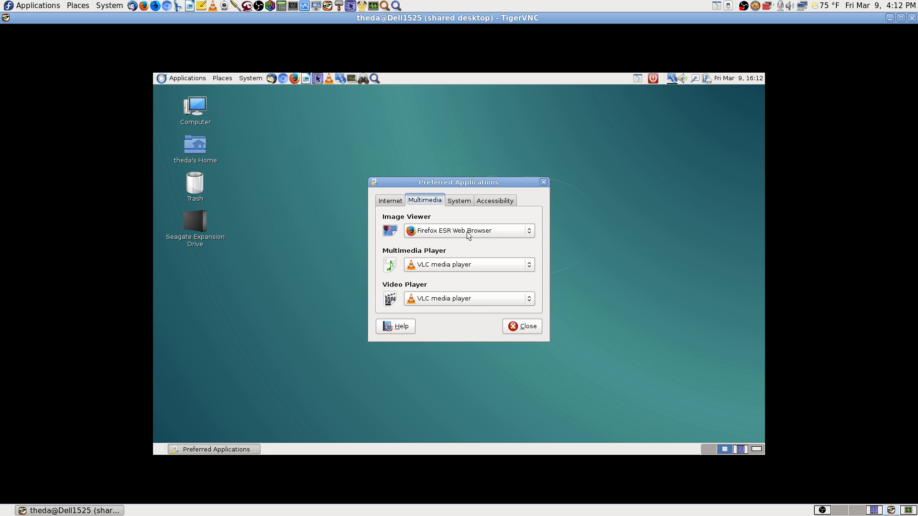
click(460, 202)
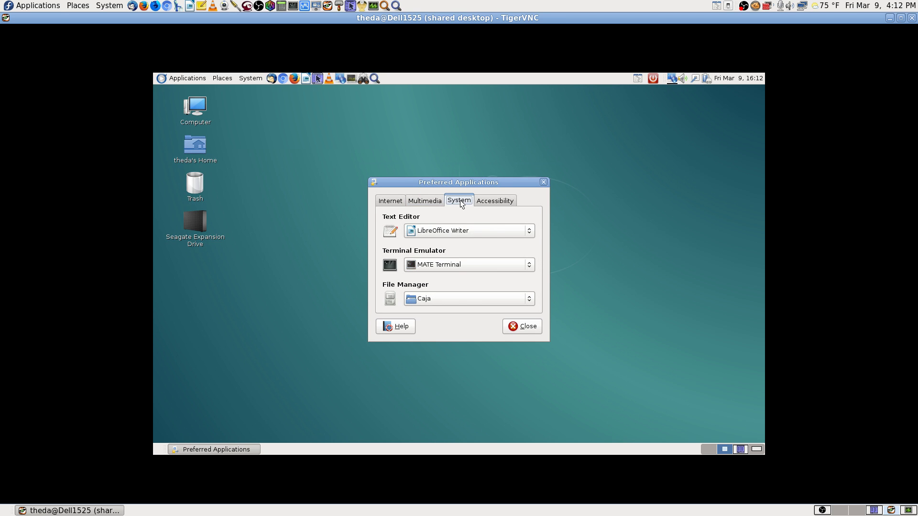
click(499, 203)
click(530, 327)
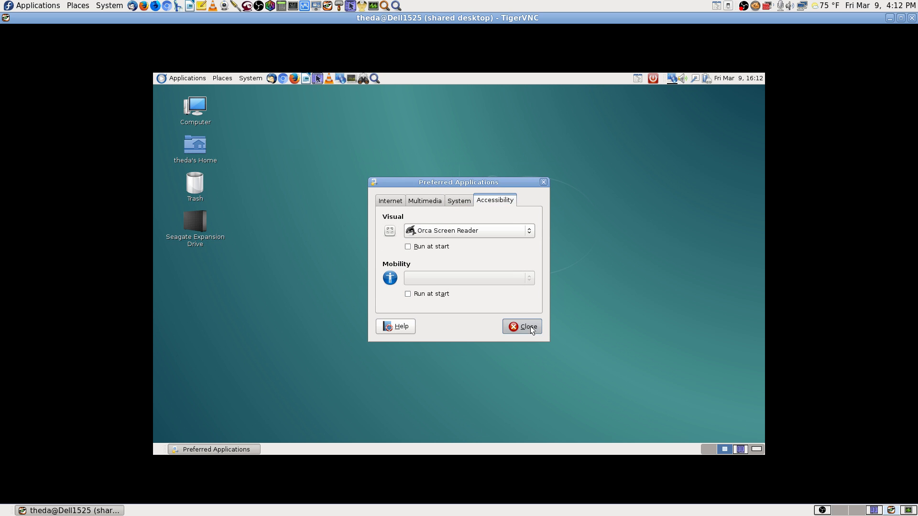
click(742, 450)
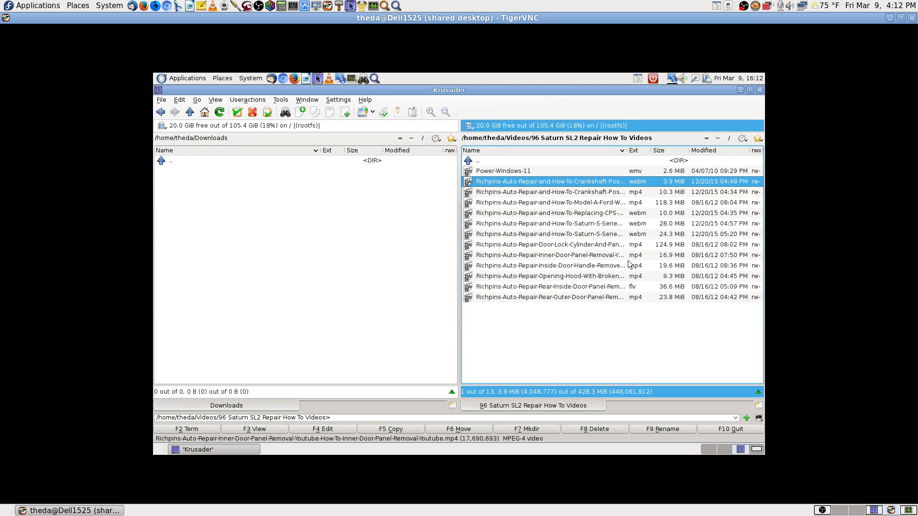
Step: Open Extra Test Working Instructional Videos and check the ogv file's properties and permissions
double_click(493, 162)
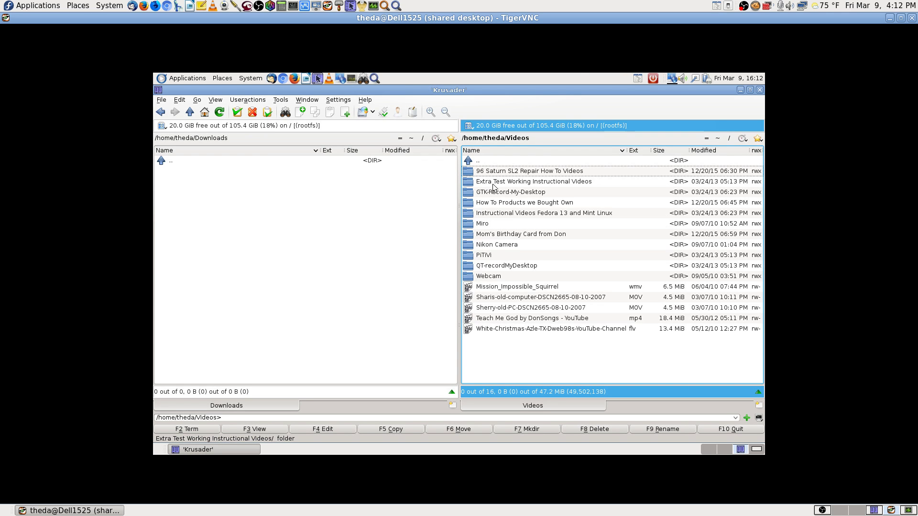
double_click(494, 182)
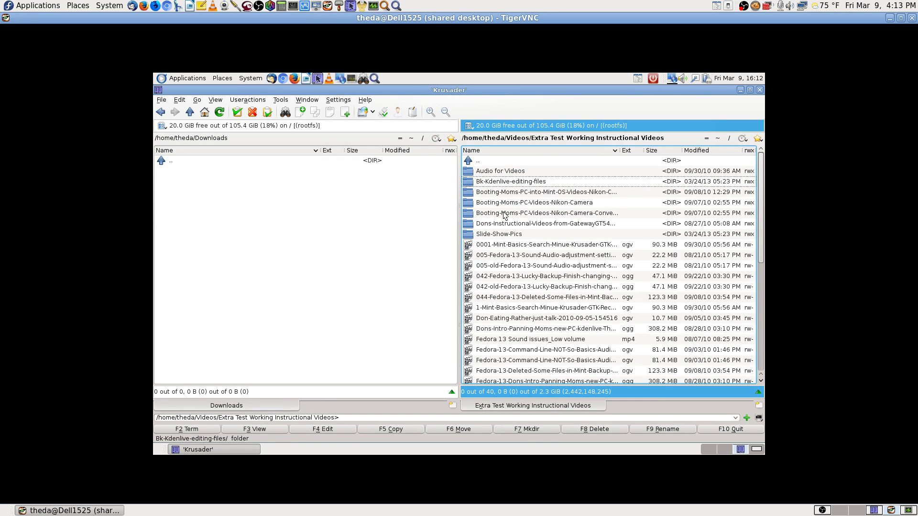
right_click(528, 246)
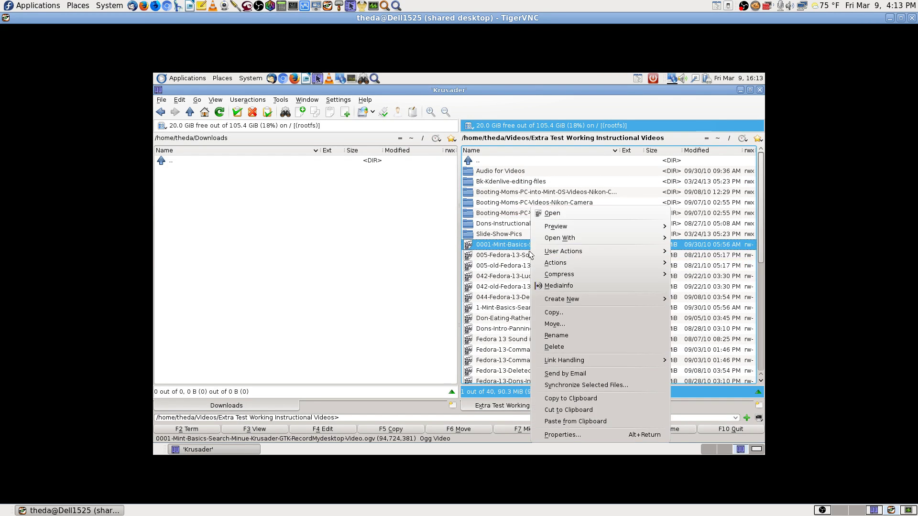
click(549, 436)
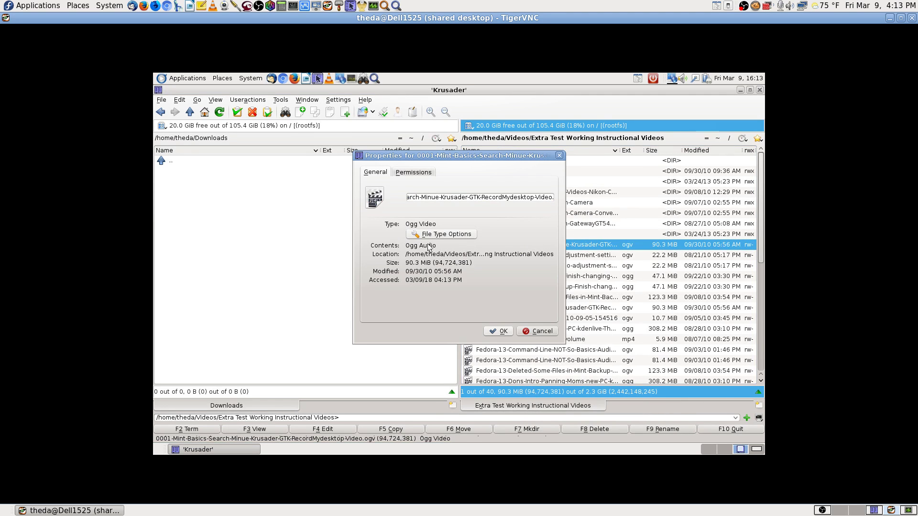
click(414, 173)
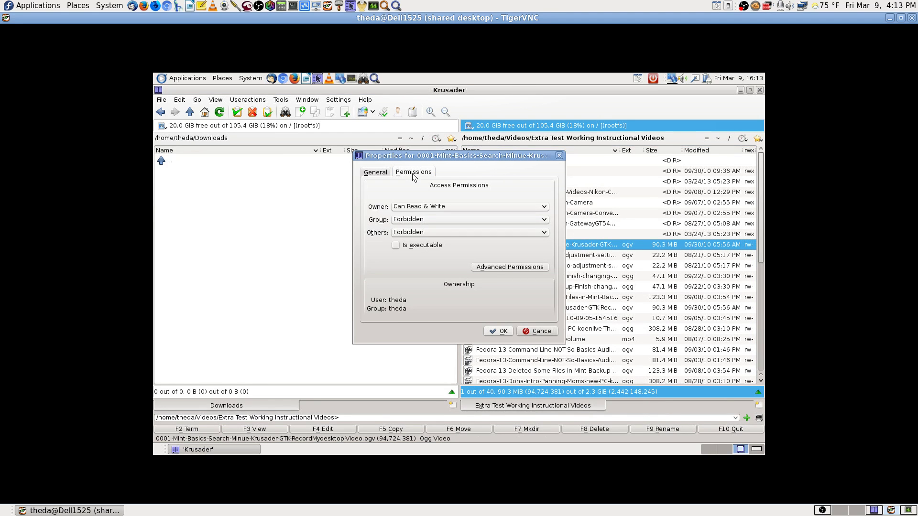
click(376, 172)
Step: Move VLC media player to the top of the Ogg video application order, above Dragon Player and Audacity
click(420, 237)
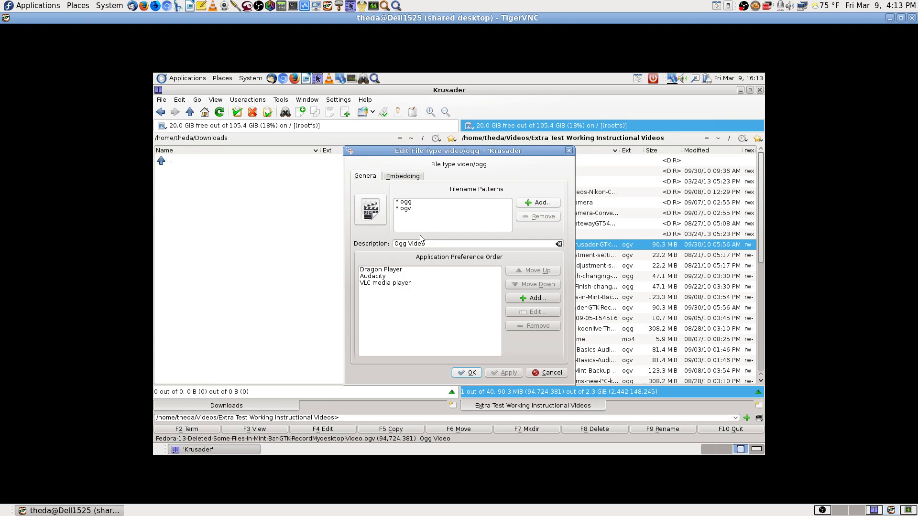
click(385, 283)
click(531, 270)
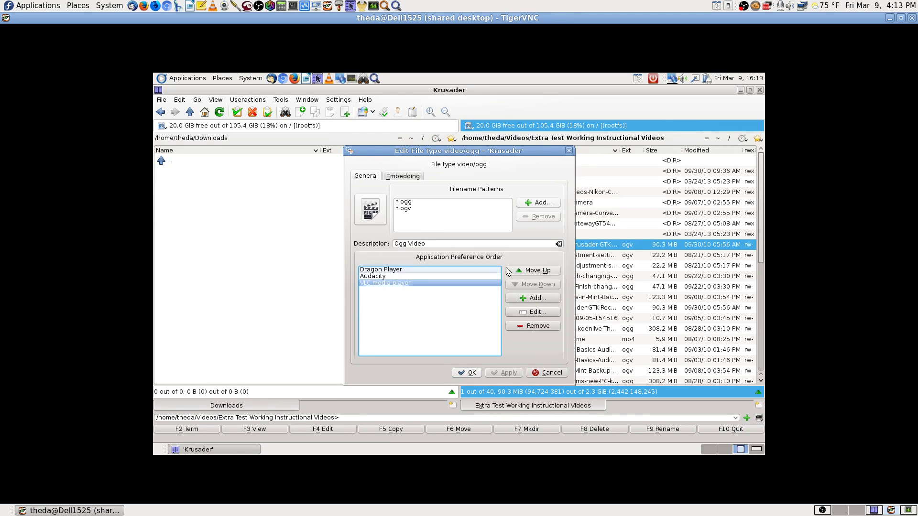
click(531, 271)
click(464, 372)
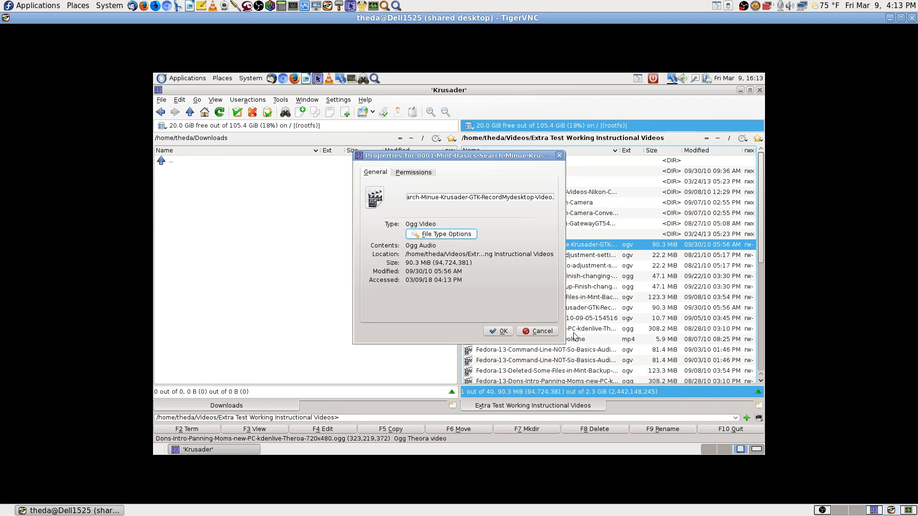
click(542, 331)
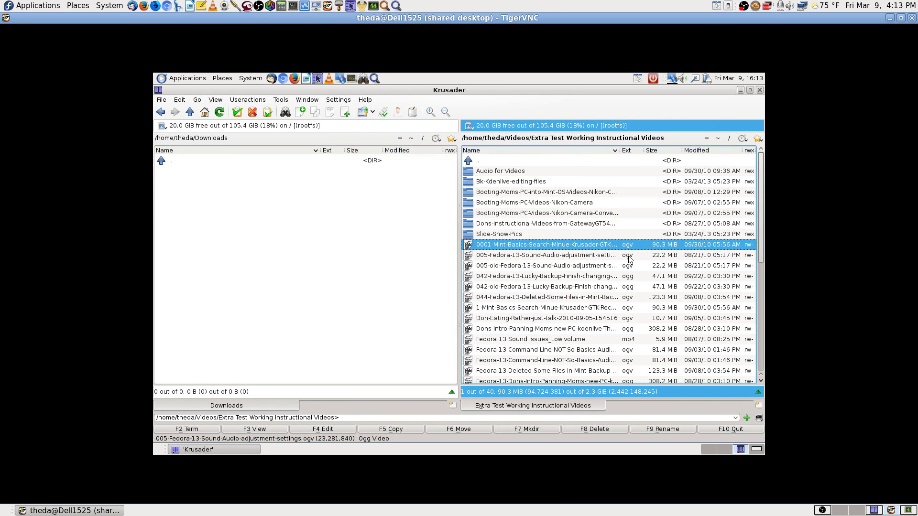
Step: Browse GTK-Record-My-Desktop, How To Products and Fedora 13/Mint folders, ending in Mom's Birthday Card from Don
double_click(493, 162)
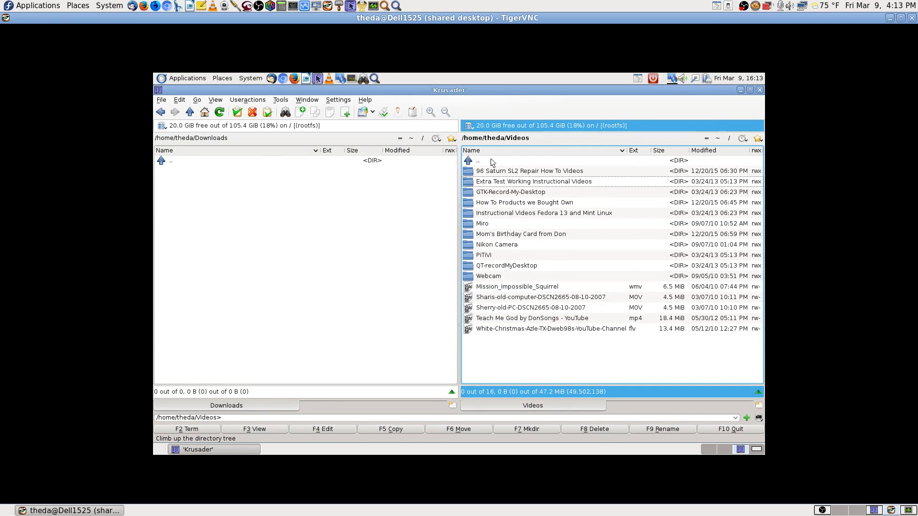
double_click(491, 192)
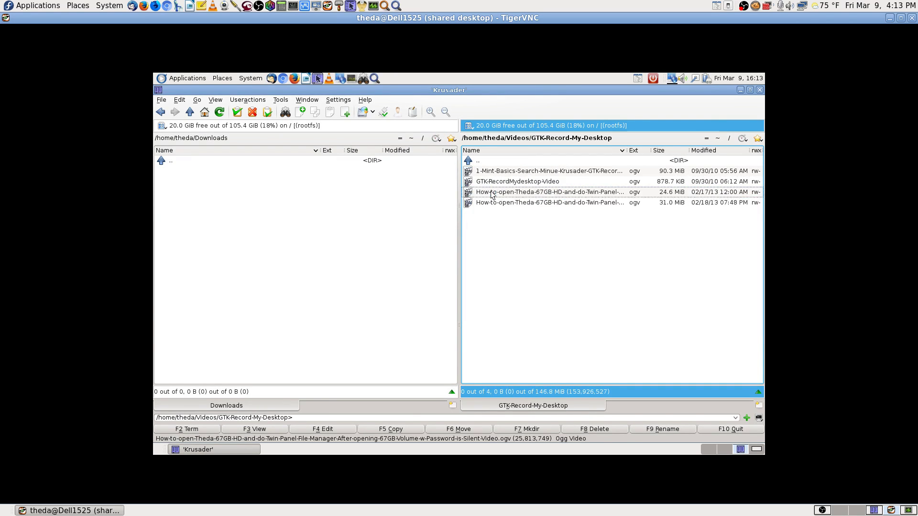
double_click(493, 161)
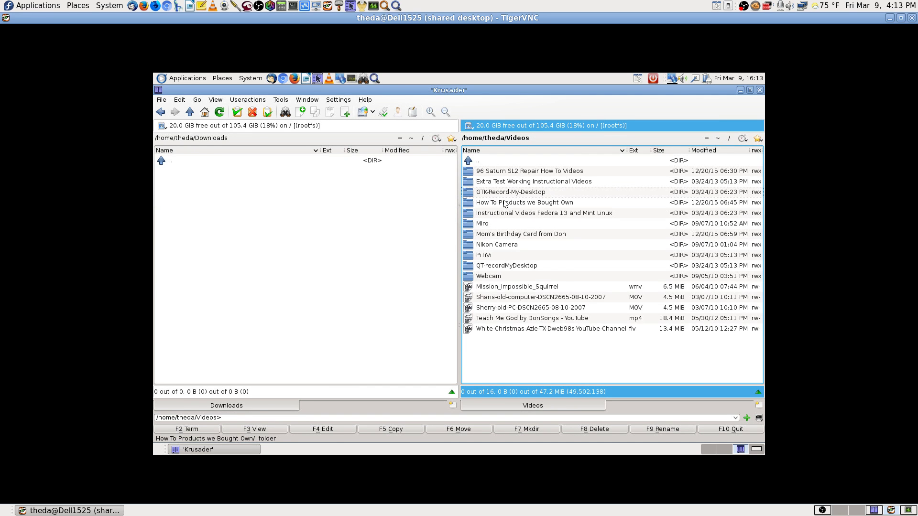
double_click(504, 202)
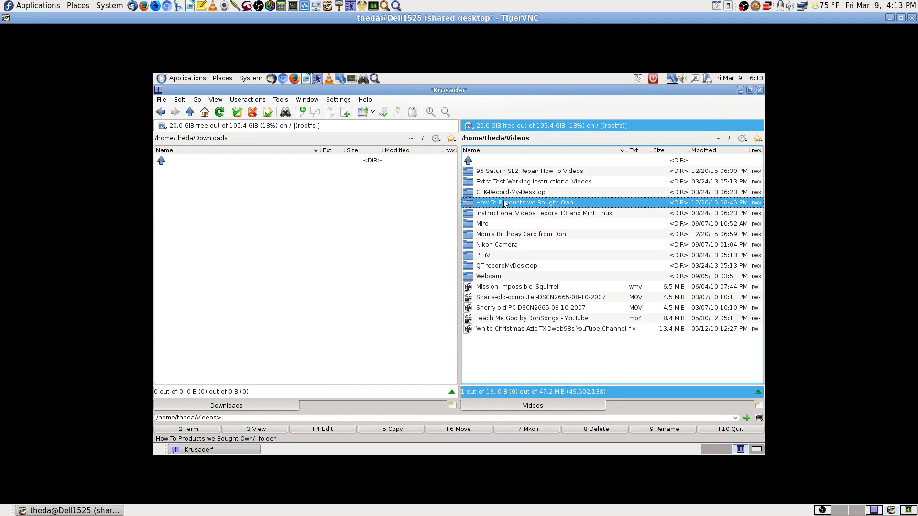
double_click(508, 164)
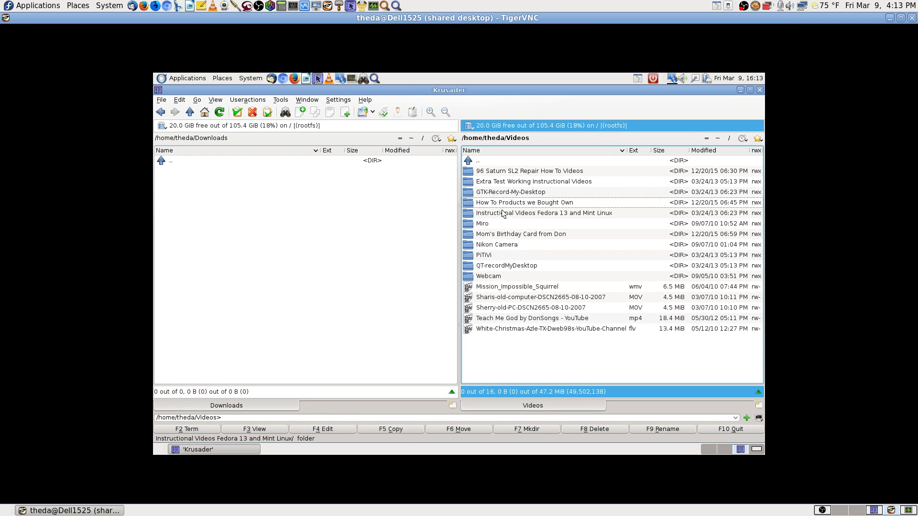
double_click(504, 214)
scroll(750, 287, down, 2)
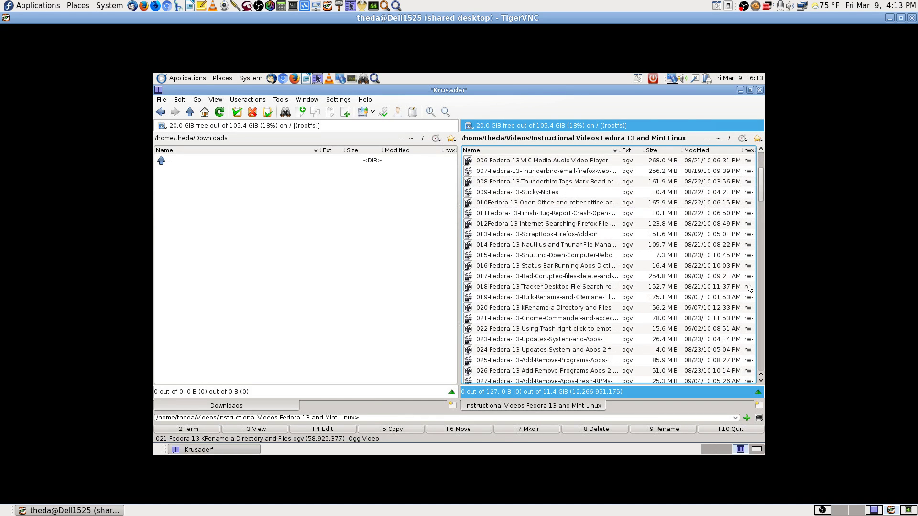
drag(758, 217, 768, 387)
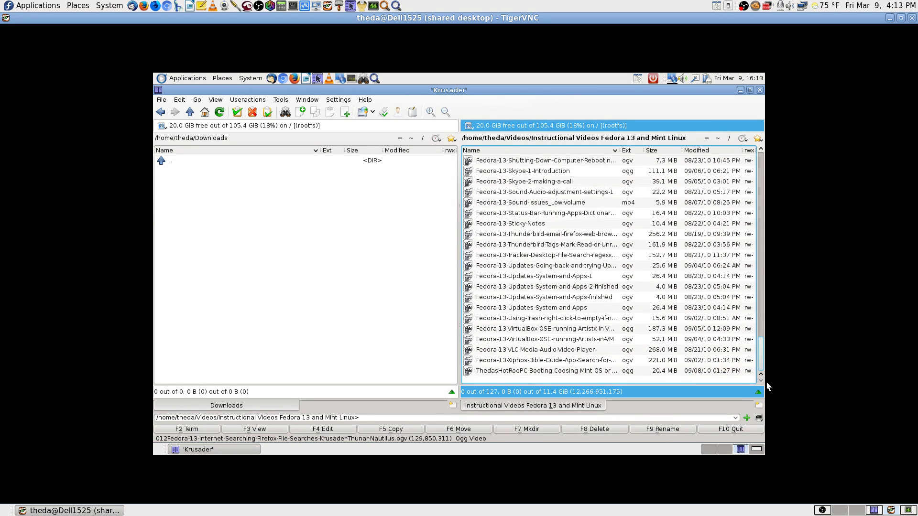
drag(766, 355, 765, 343)
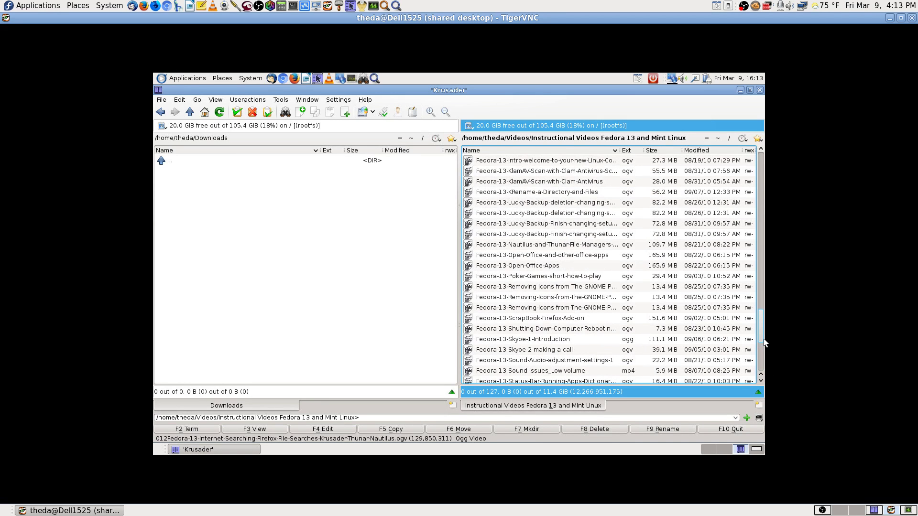
scroll(761, 173, up, 20)
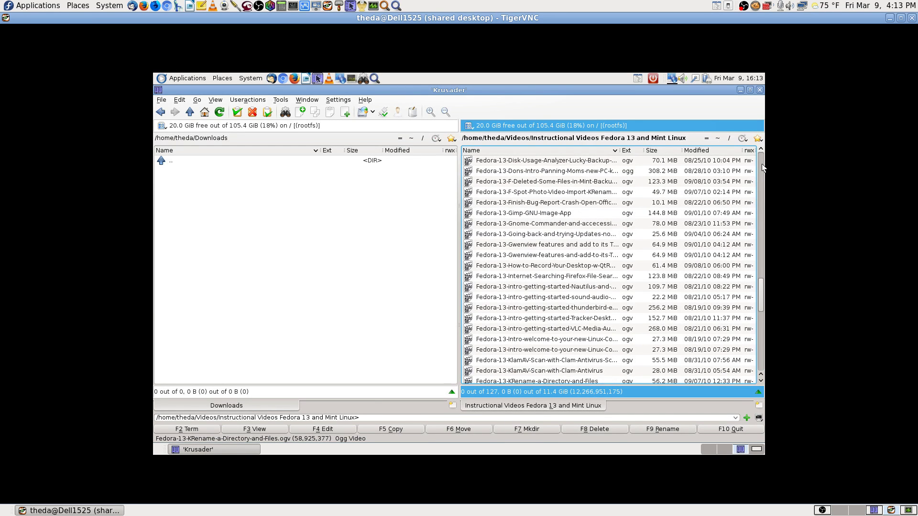
double_click(487, 162)
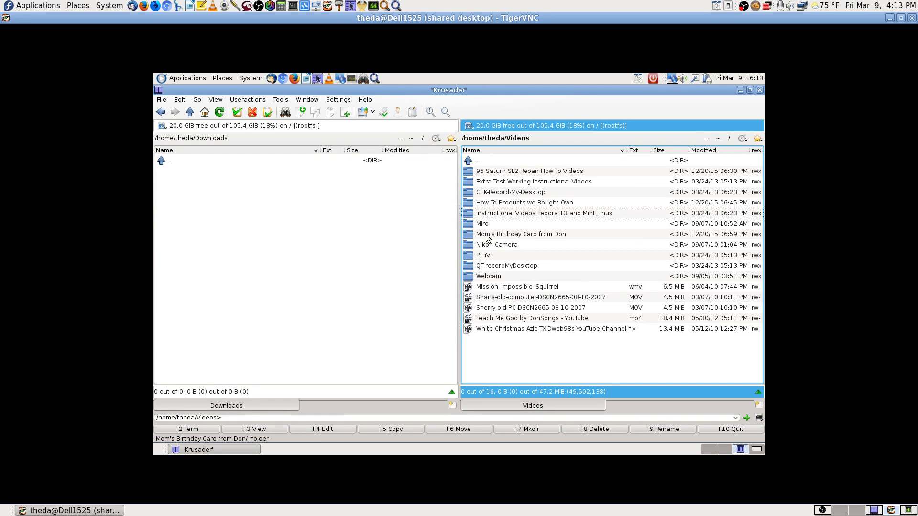
double_click(495, 234)
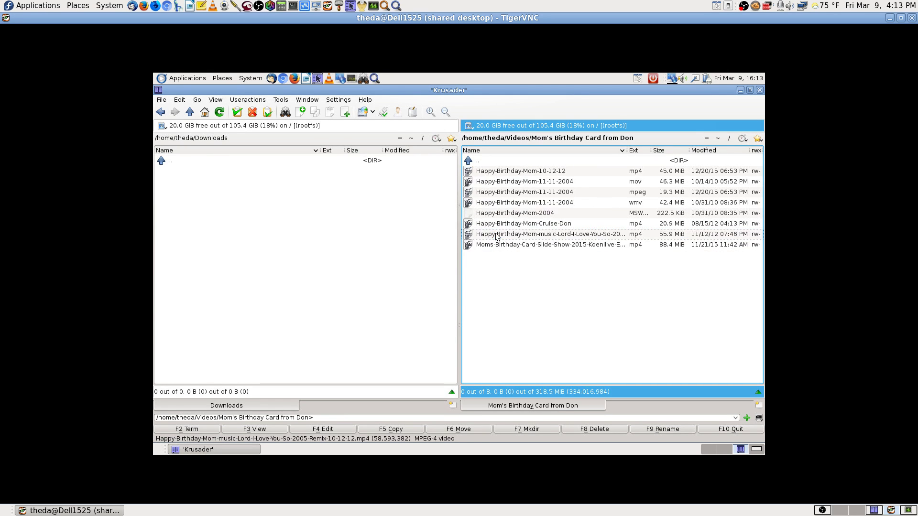
Step: Move VLC media player to the top of the MPEG video order via Happy-Birthday-Mom-11-11-2004's properties
click(639, 194)
right_click(639, 196)
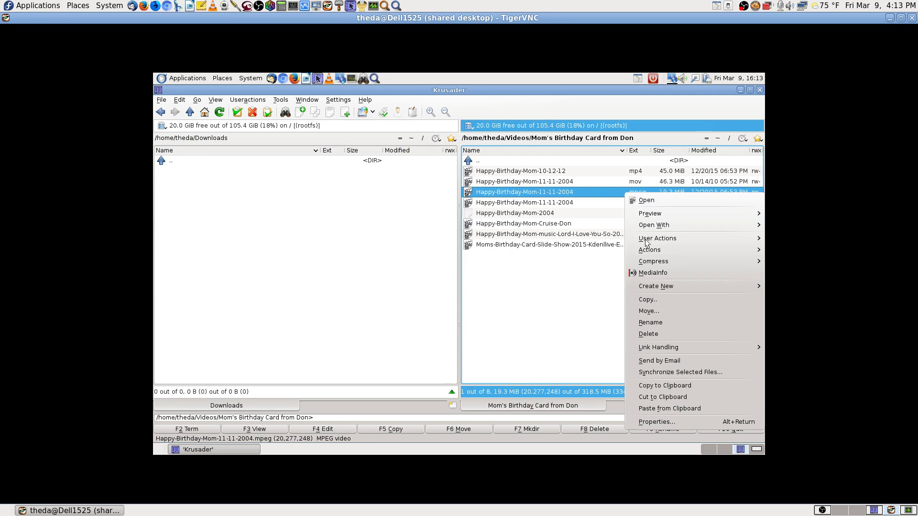
click(664, 423)
click(433, 232)
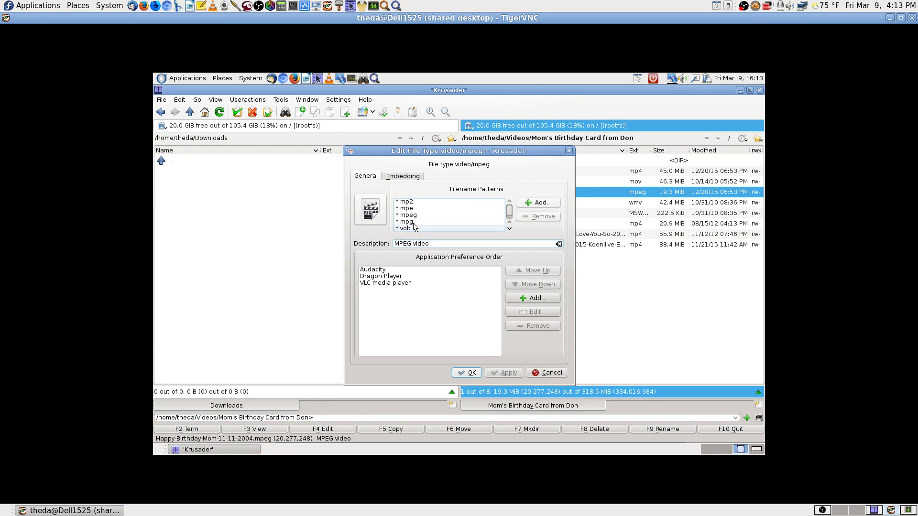
click(382, 283)
click(526, 272)
click(526, 271)
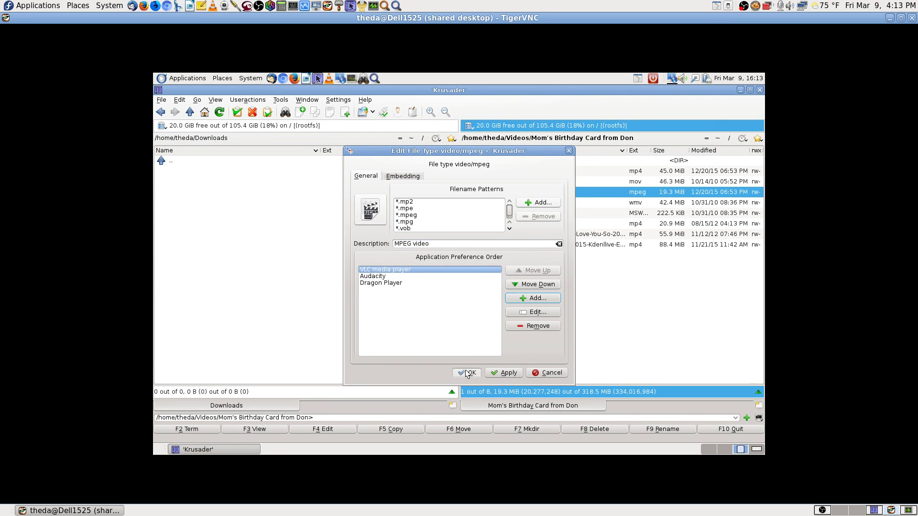
click(467, 373)
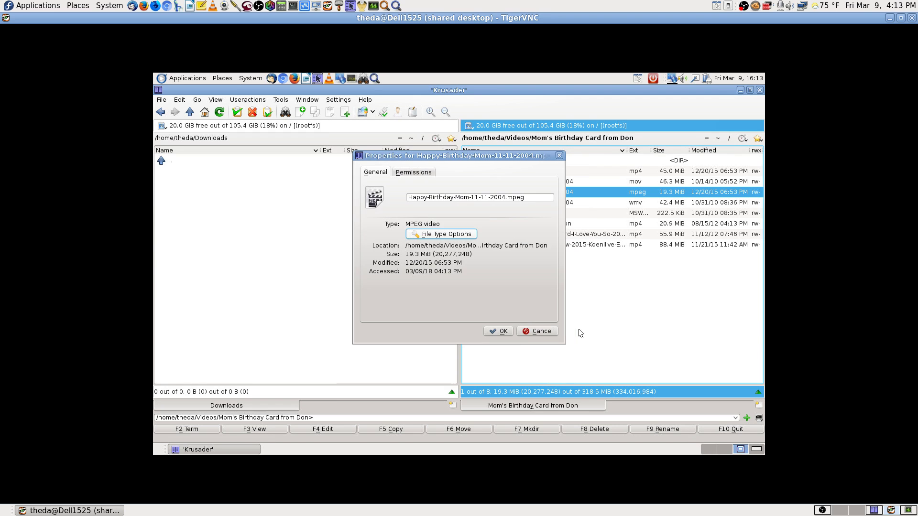
click(535, 331)
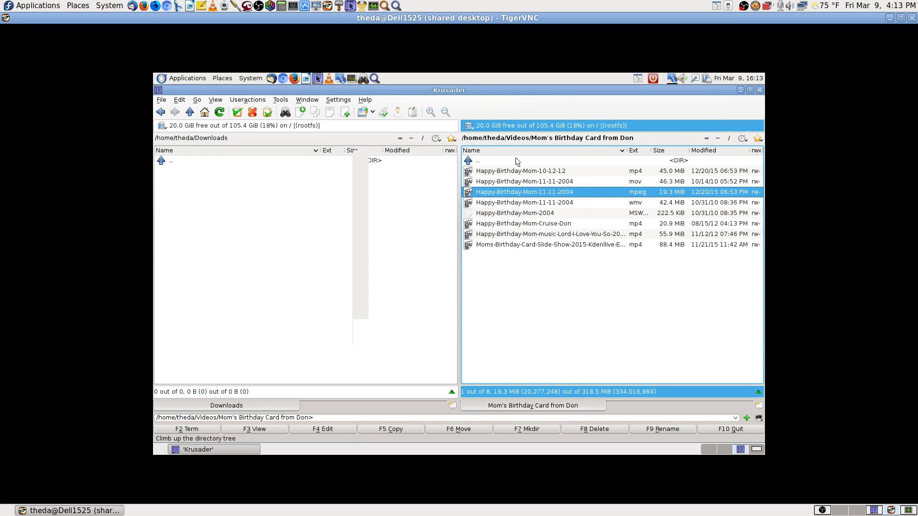
Step: Recheck that VLC now heads the MPEG video application order, closing without changes
right_click(539, 194)
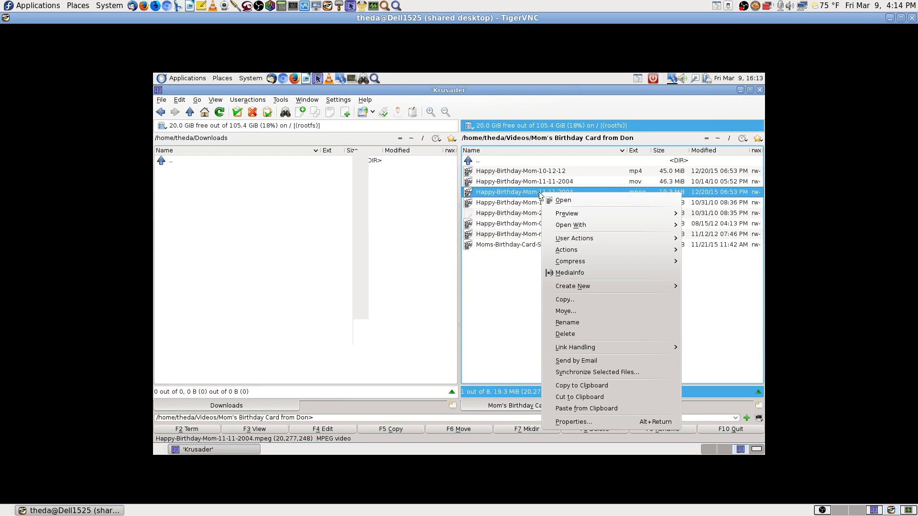
click(588, 425)
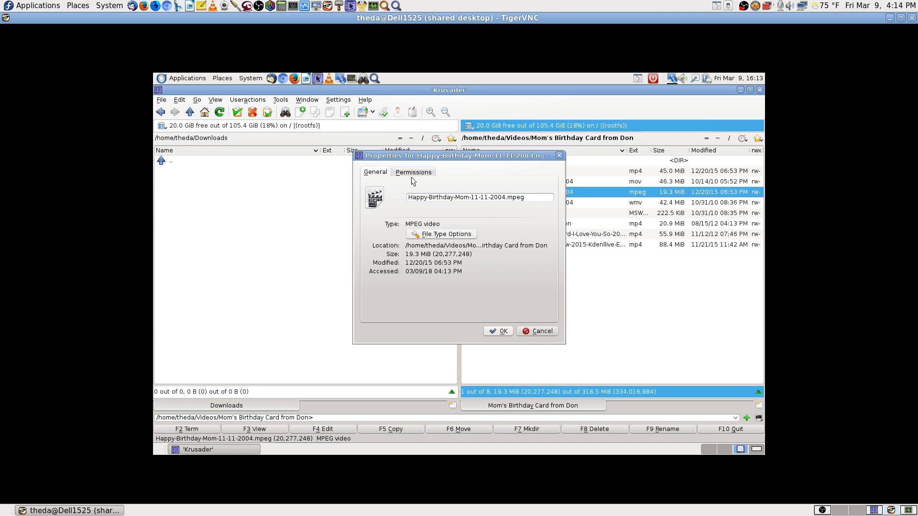
click(427, 234)
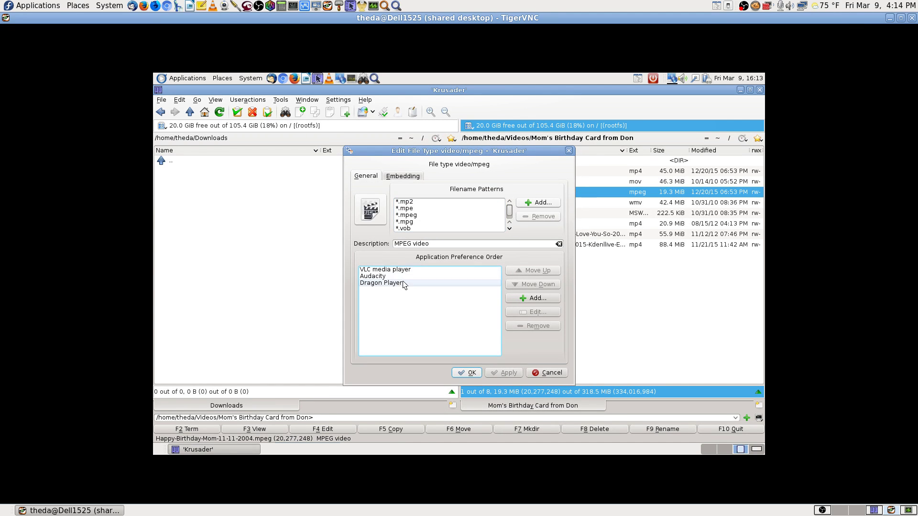
click(472, 374)
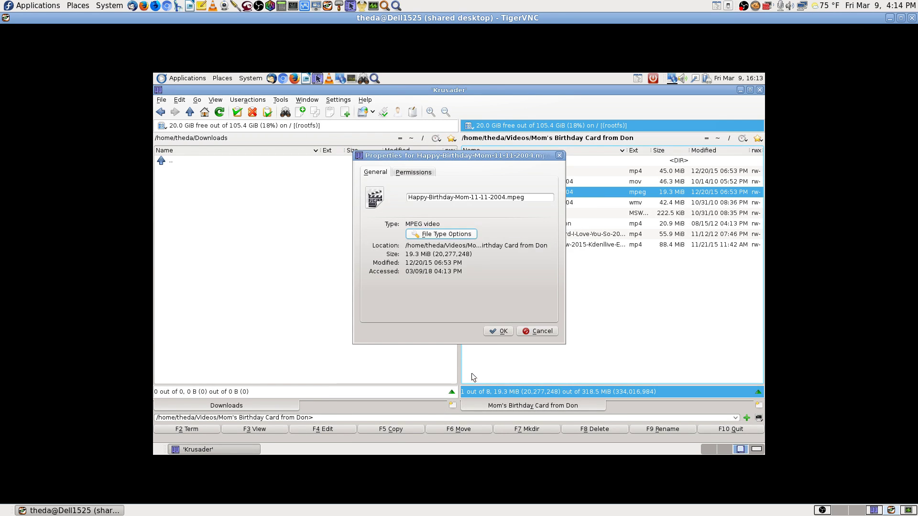
click(500, 331)
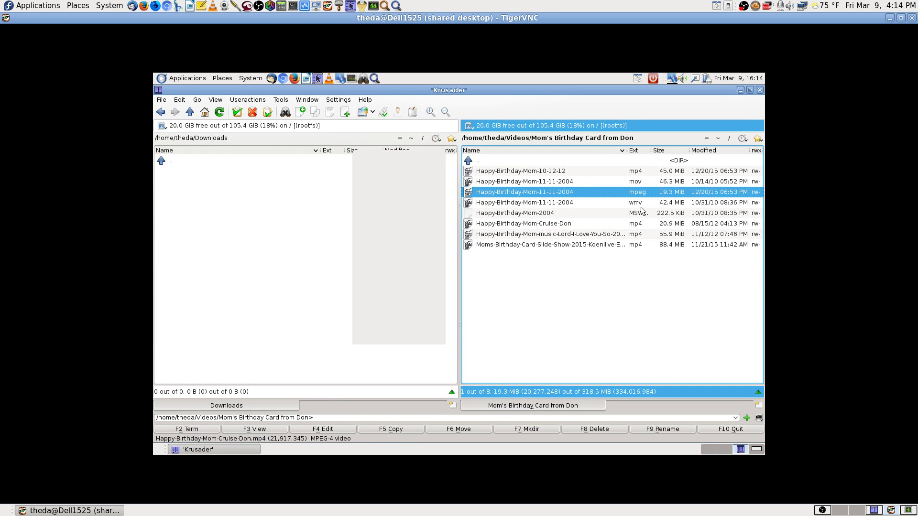
Step: Look inside the Nikon Camera and PiTiVi folders, returning to Videos each time
double_click(517, 165)
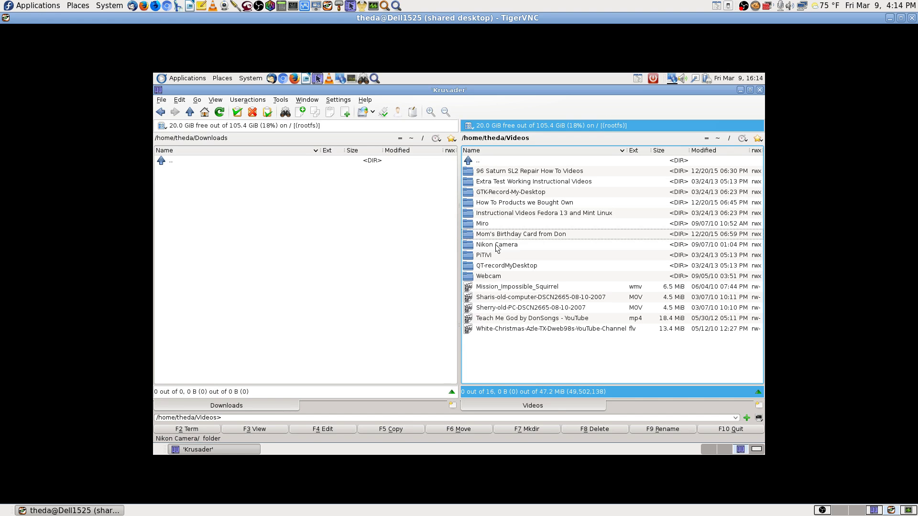
double_click(497, 246)
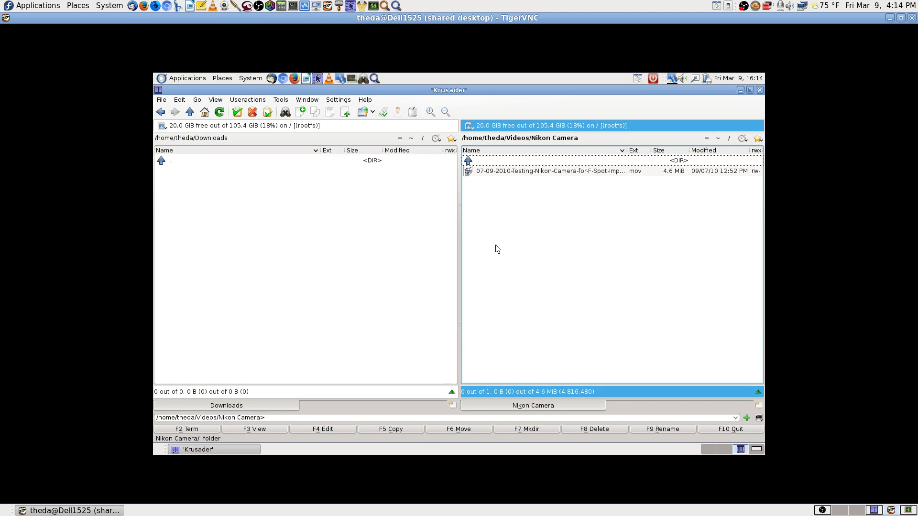
double_click(517, 163)
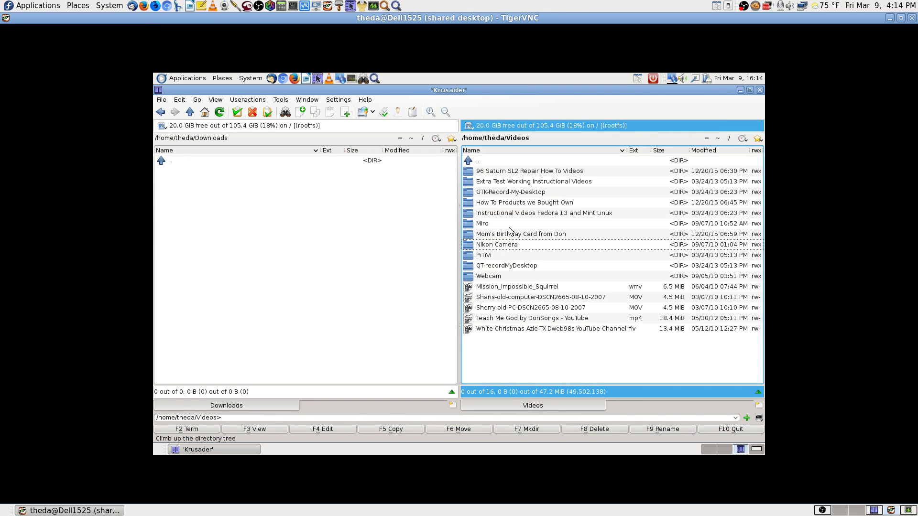
double_click(497, 256)
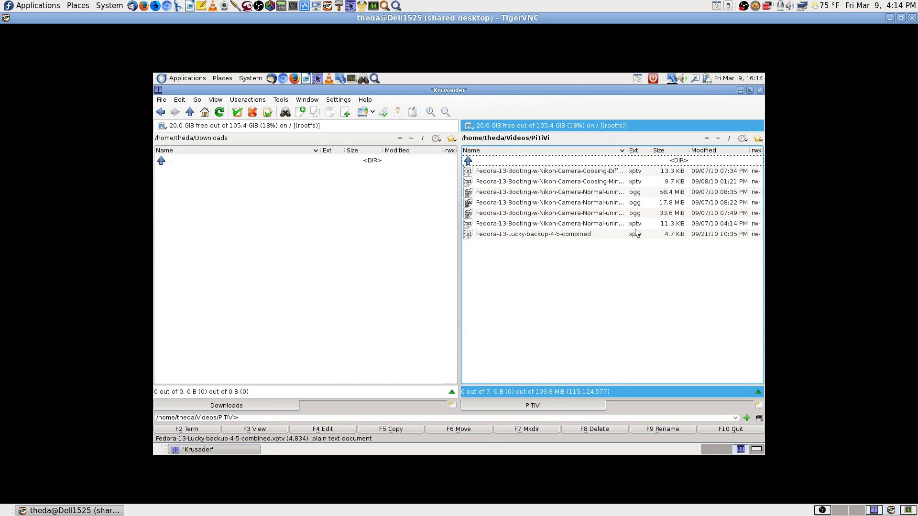
double_click(489, 162)
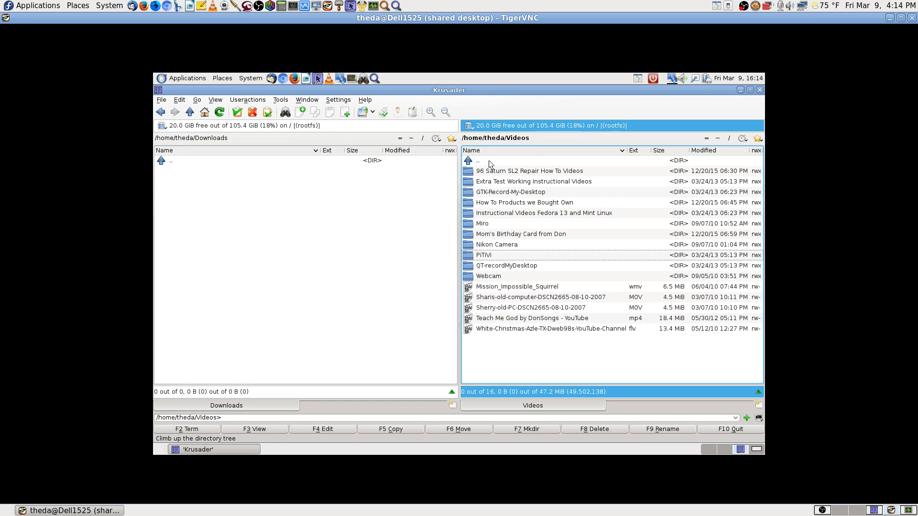
Step: Browse QT-recordMyDesktop with its rMD-session-12242 subfolder, then Webcam, ending back in Videos
click(490, 267)
double_click(490, 267)
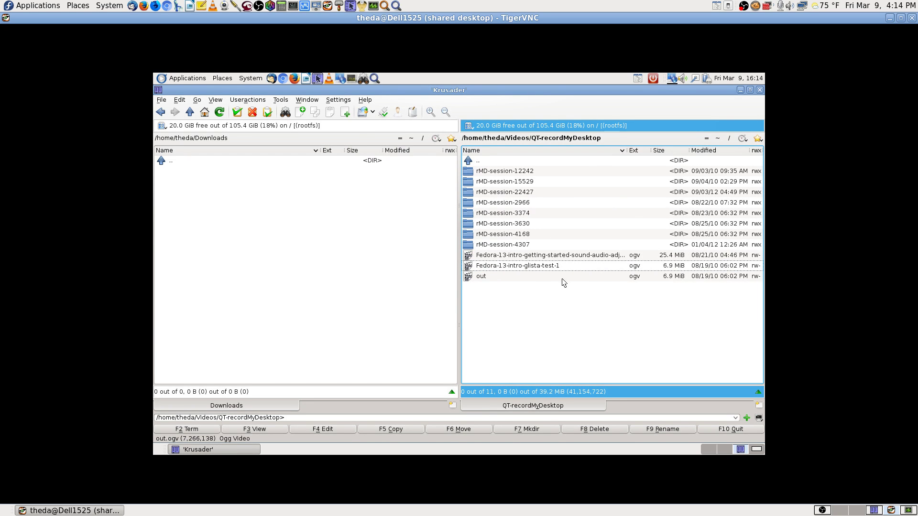
double_click(495, 167)
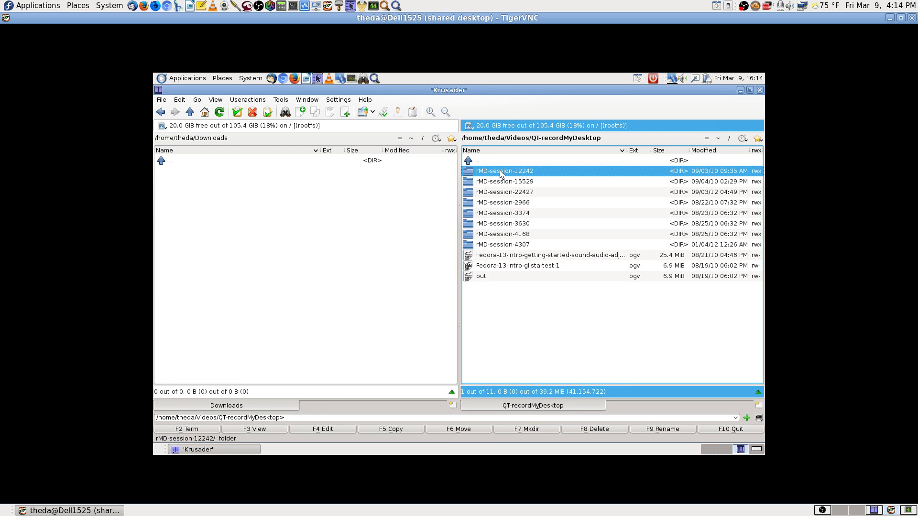
double_click(495, 163)
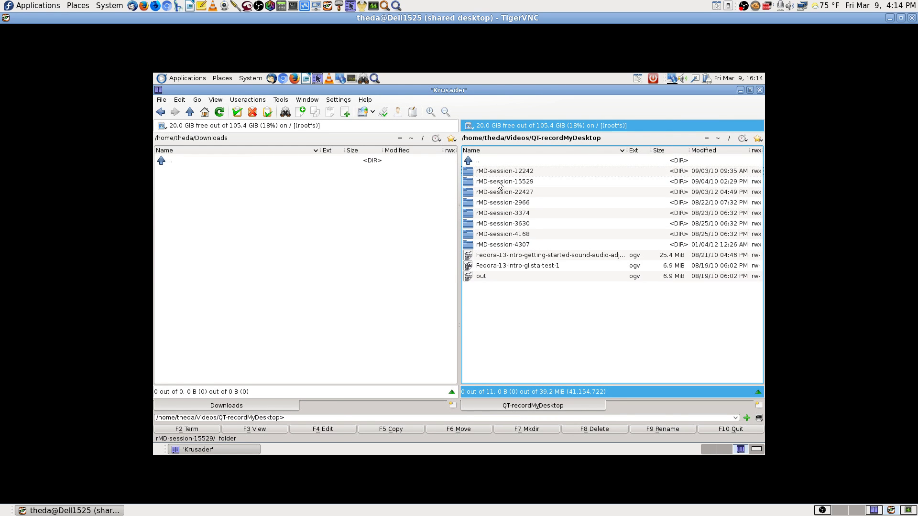
double_click(498, 164)
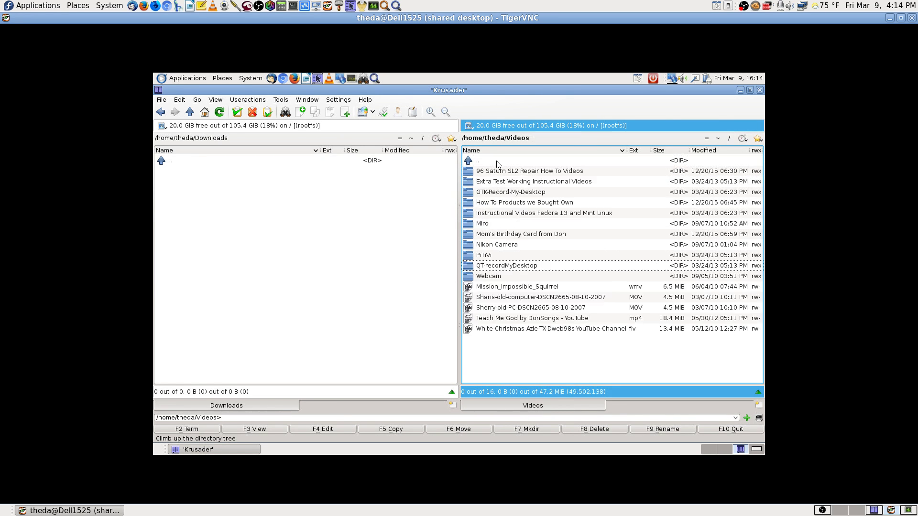
double_click(507, 266)
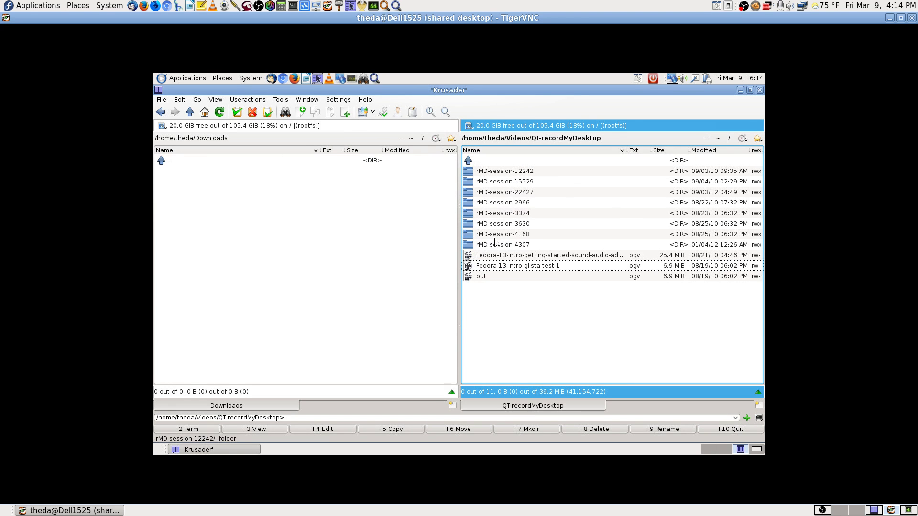
double_click(494, 163)
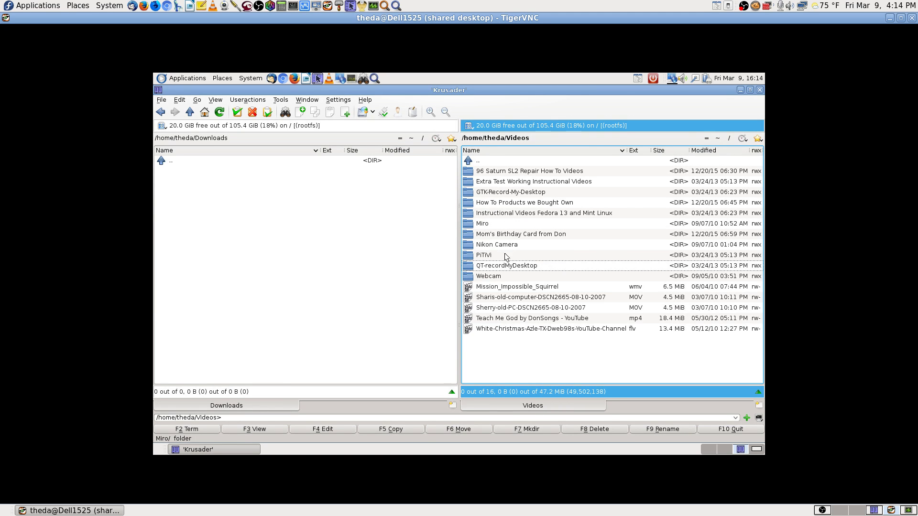
double_click(494, 276)
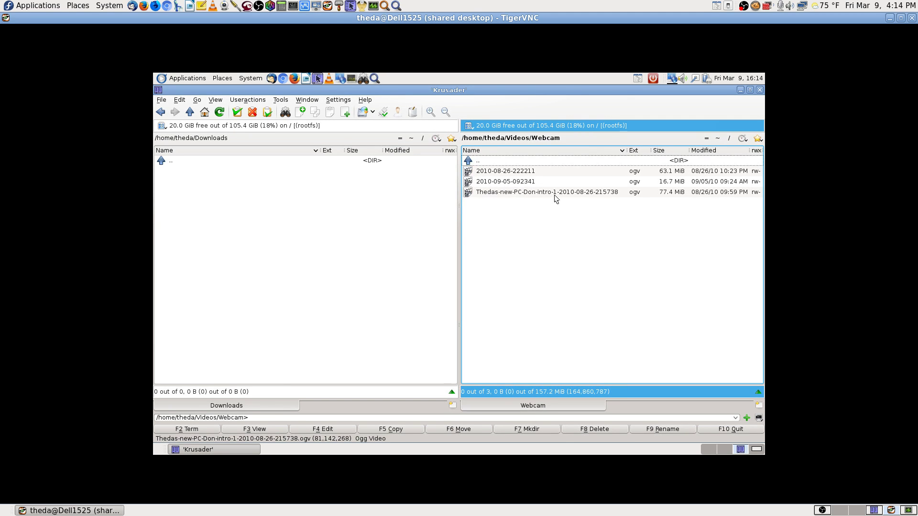
double_click(497, 164)
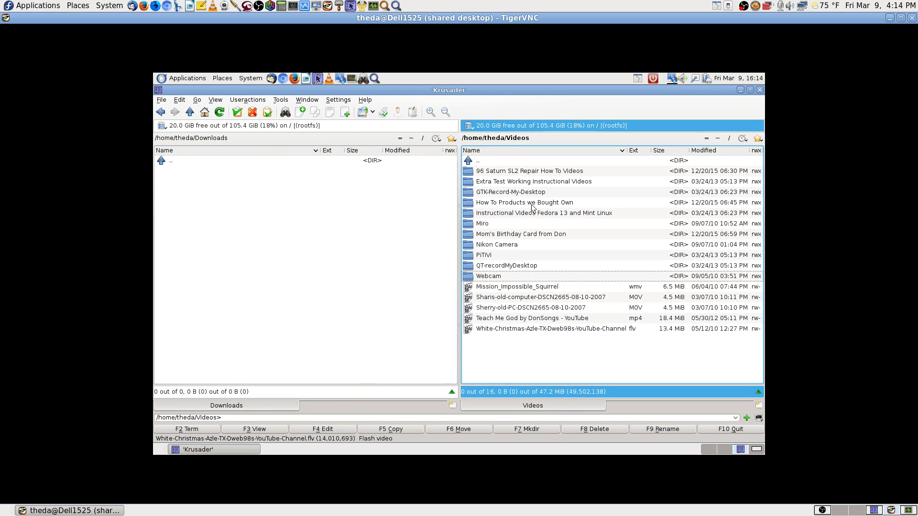
click(494, 160)
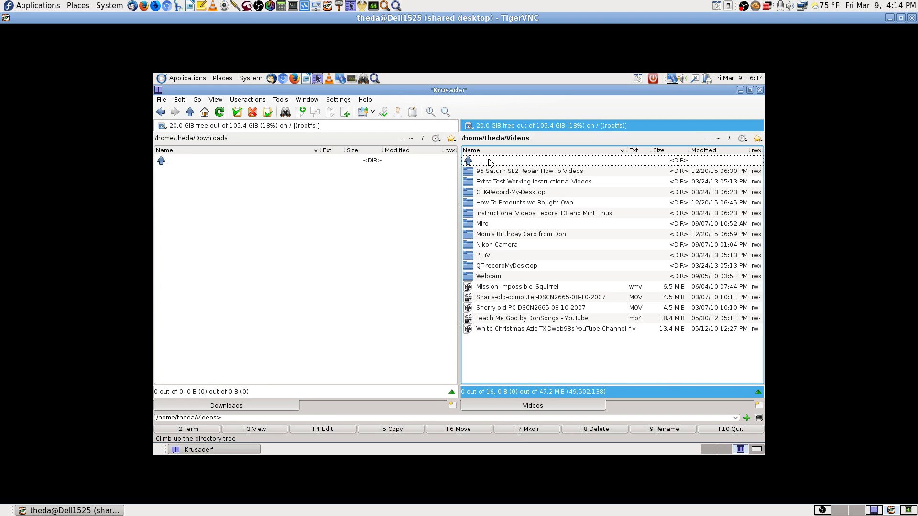
Step: Go from home into the Music folder via quick search 'mus' and open the instrumentals subfolder
double_click(490, 161)
text(m)
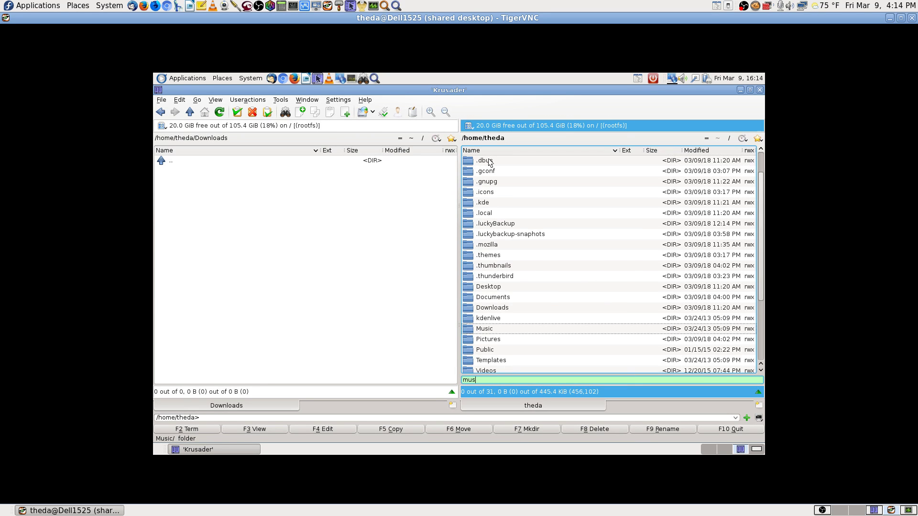
text(us)
key(Return)
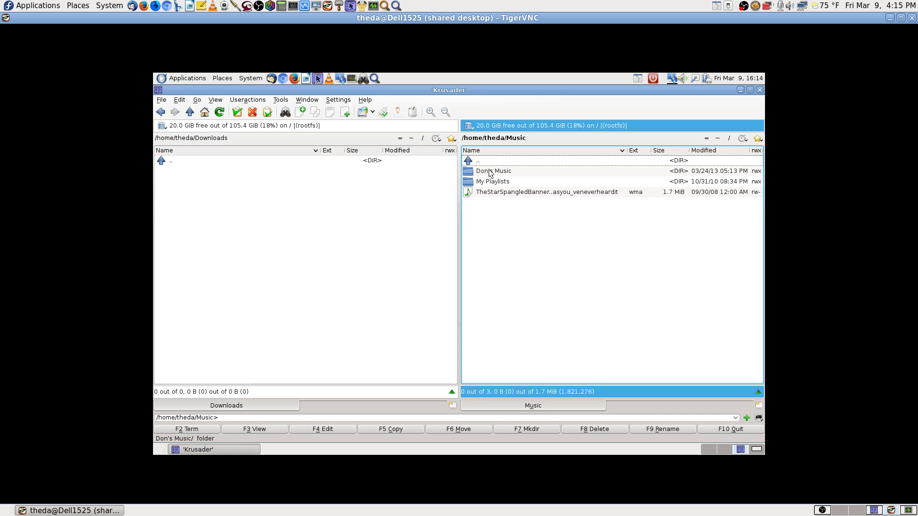
click(491, 173)
double_click(490, 173)
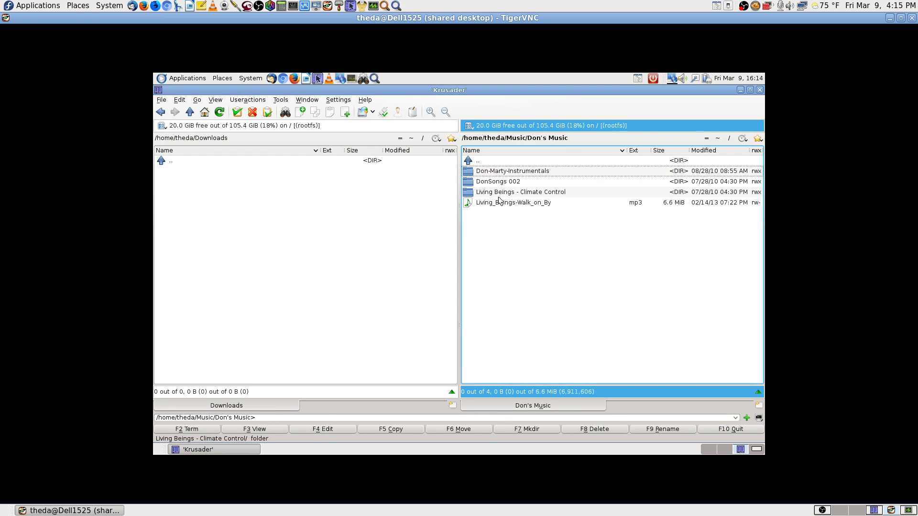
double_click(498, 173)
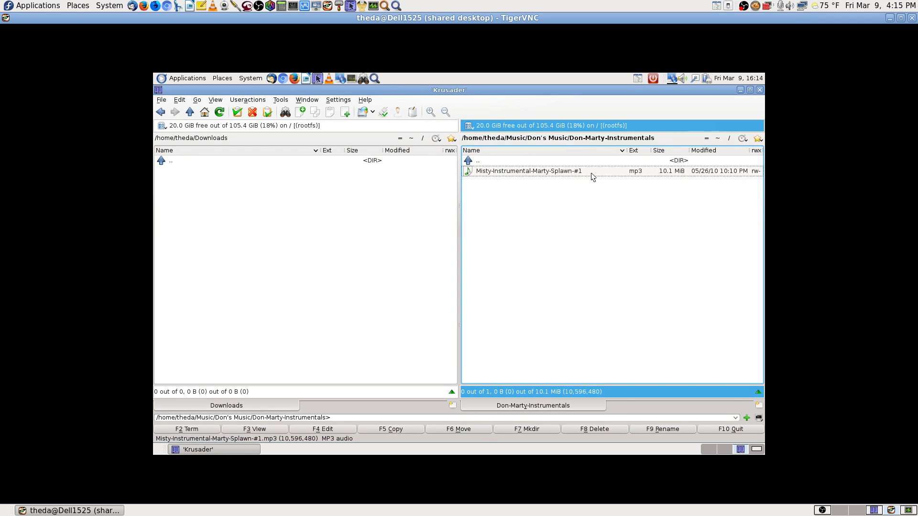
Step: Move VLC media player above Audacity in the MP3 audio file type's application order
right_click(593, 173)
click(628, 398)
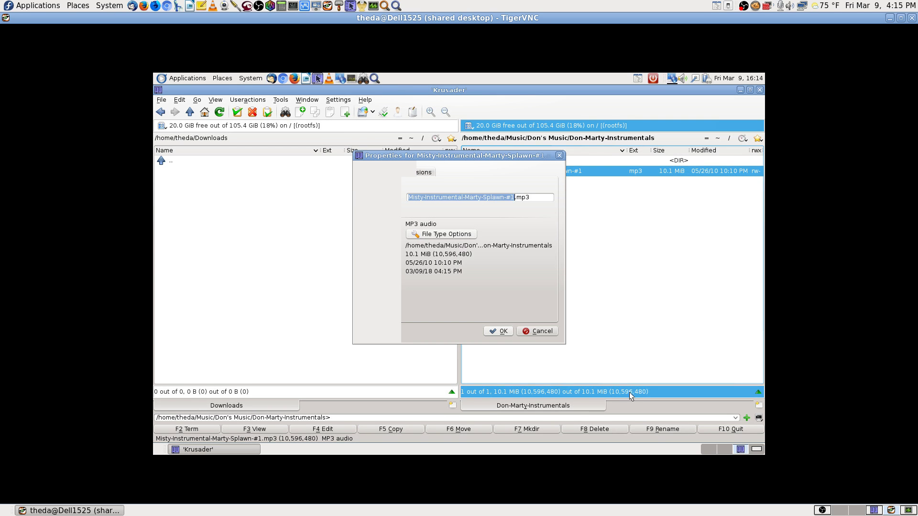
click(443, 235)
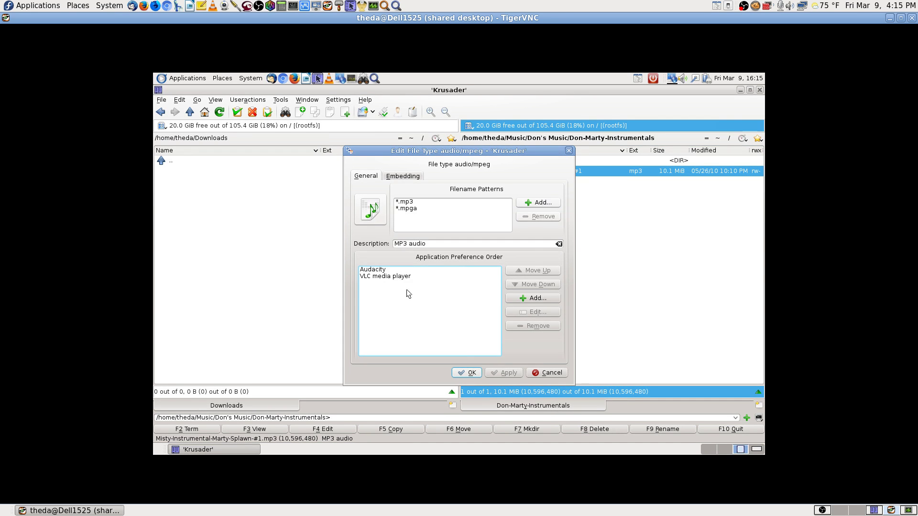
click(416, 276)
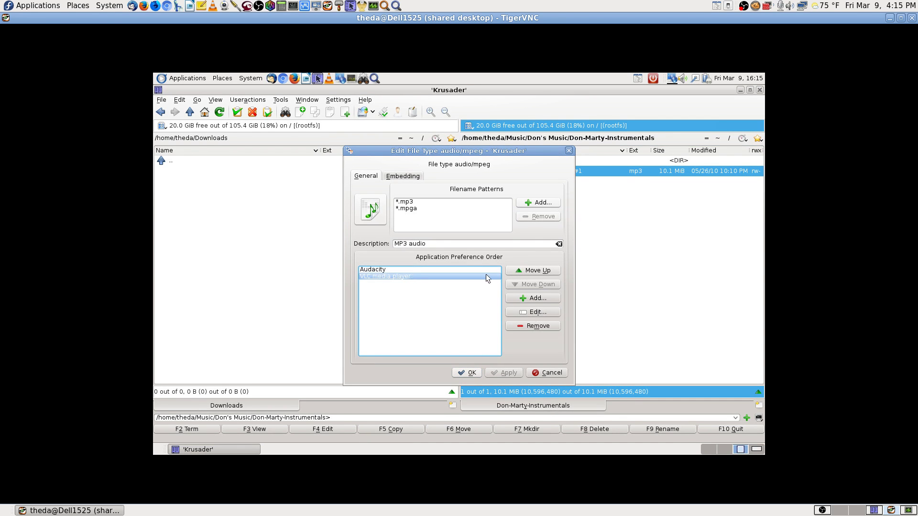
click(512, 270)
click(470, 378)
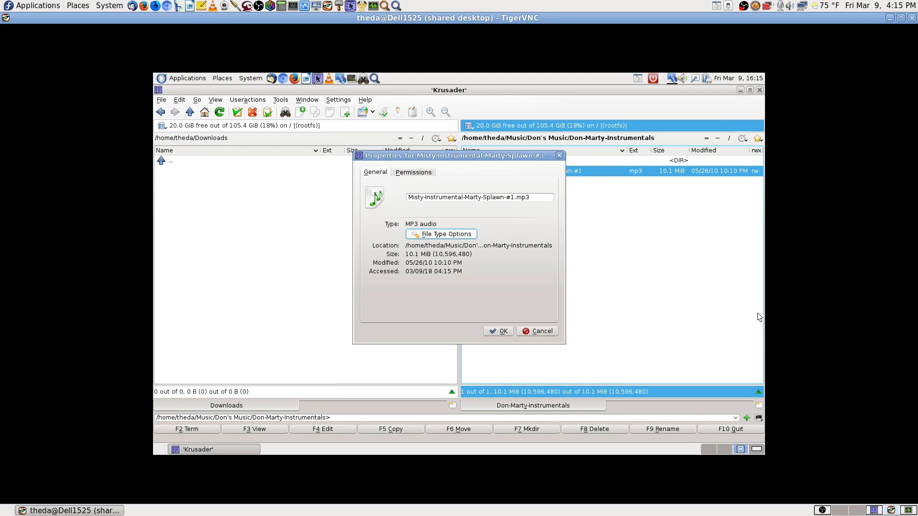
click(499, 331)
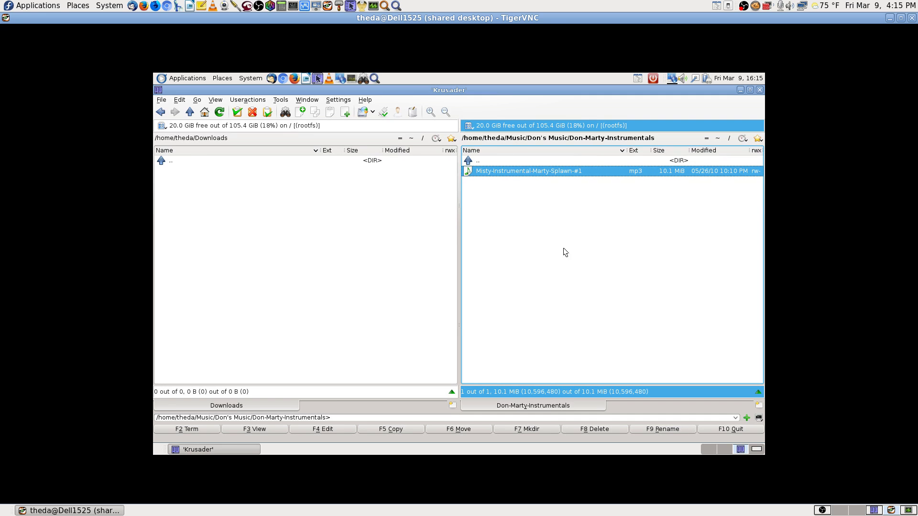
Step: Browse the Don's Music subfolders, then show Don's Music on the left and Living Beings - Climate Control on the right
click(501, 162)
double_click(501, 162)
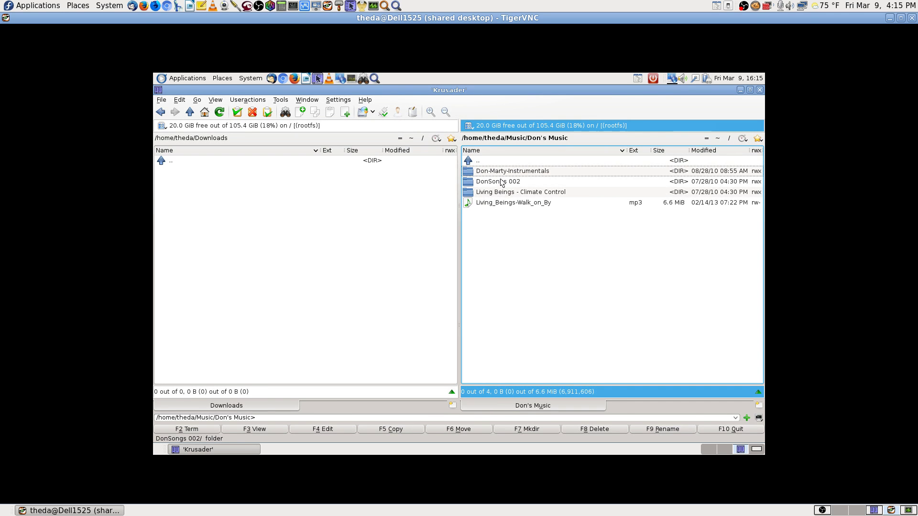
click(500, 182)
double_click(501, 183)
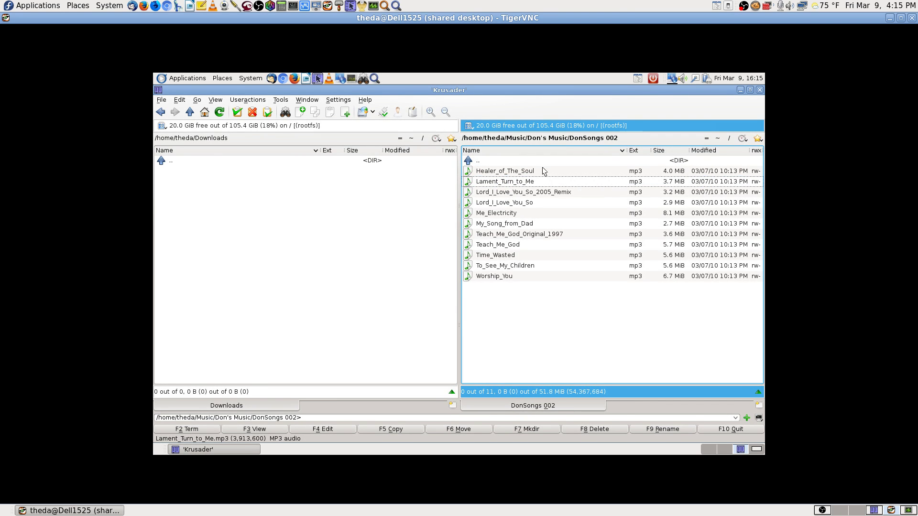
double_click(518, 162)
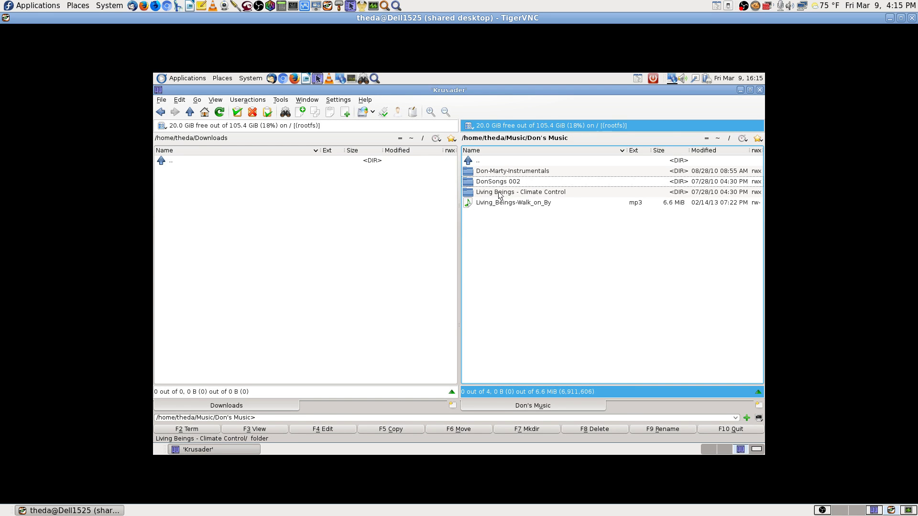
click(499, 193)
double_click(499, 193)
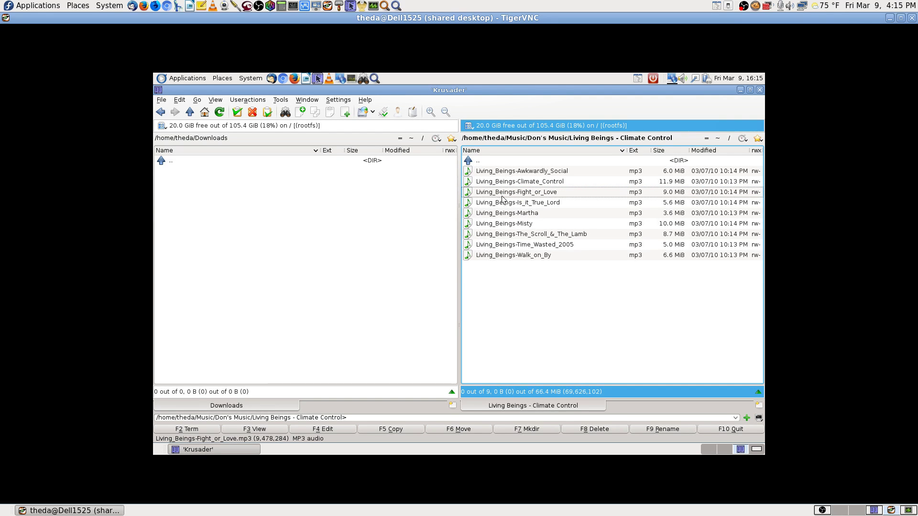
click(492, 162)
double_click(493, 162)
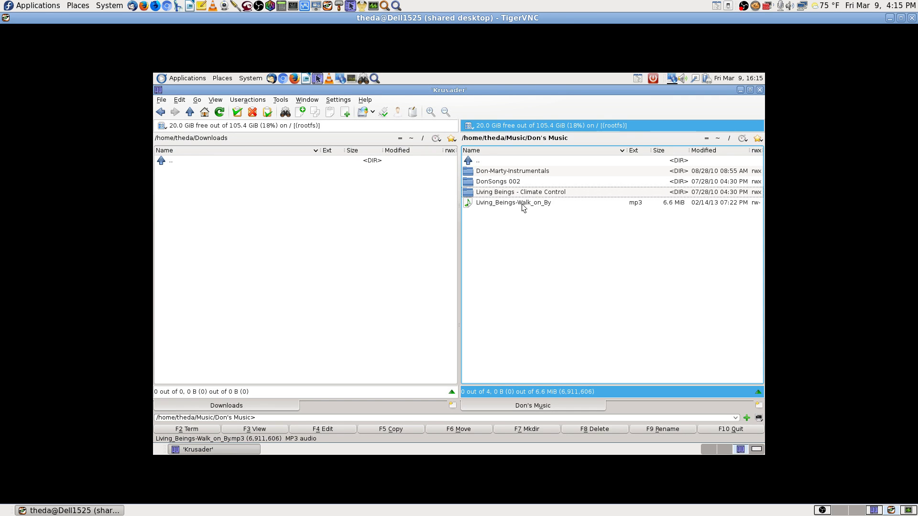
click(401, 139)
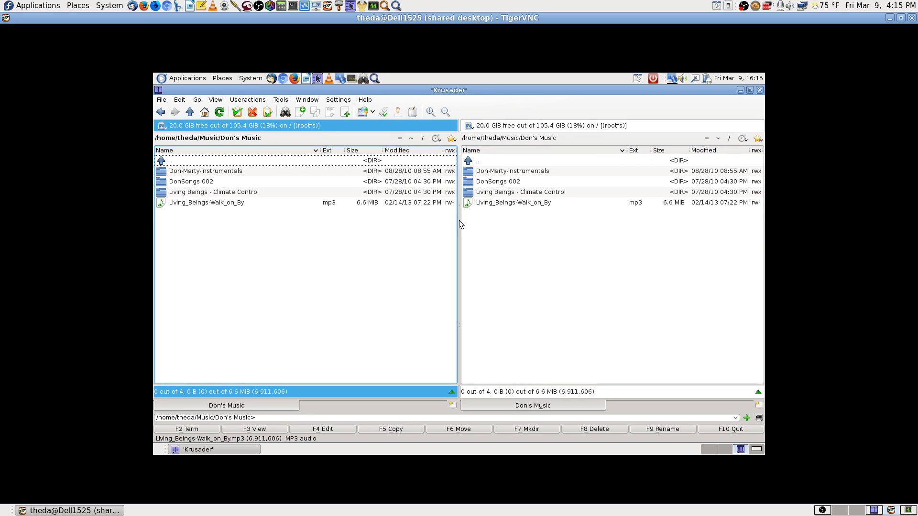
double_click(500, 193)
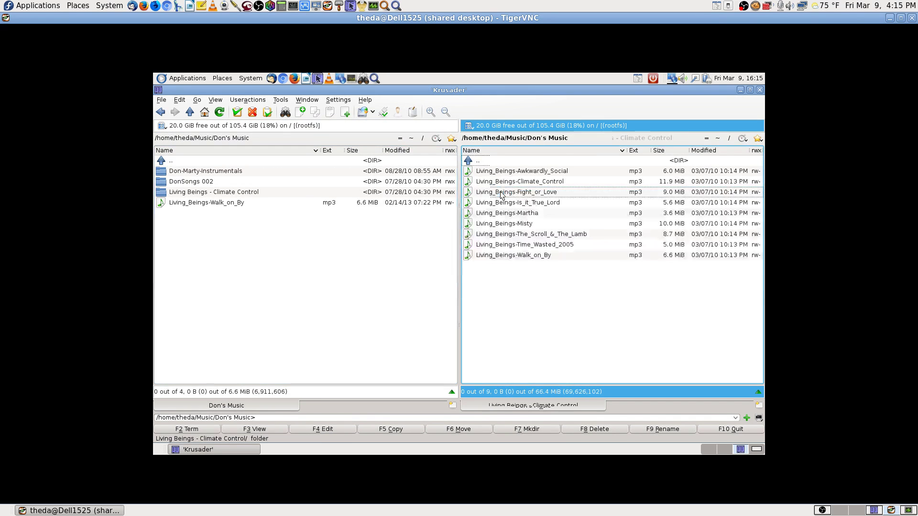
Step: Try copying Living_Beings-Walk_on_By mp3 into Climate Control with F5, cancelling because it already exists
click(241, 203)
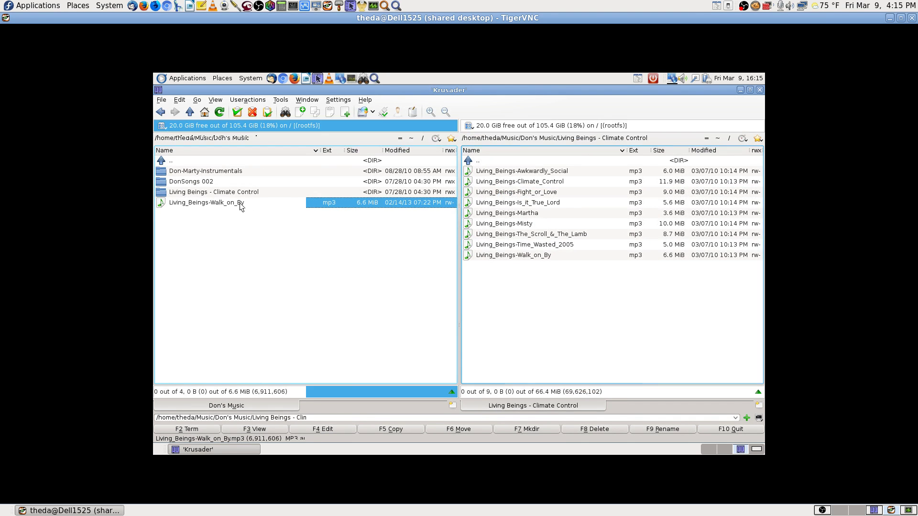
click(396, 429)
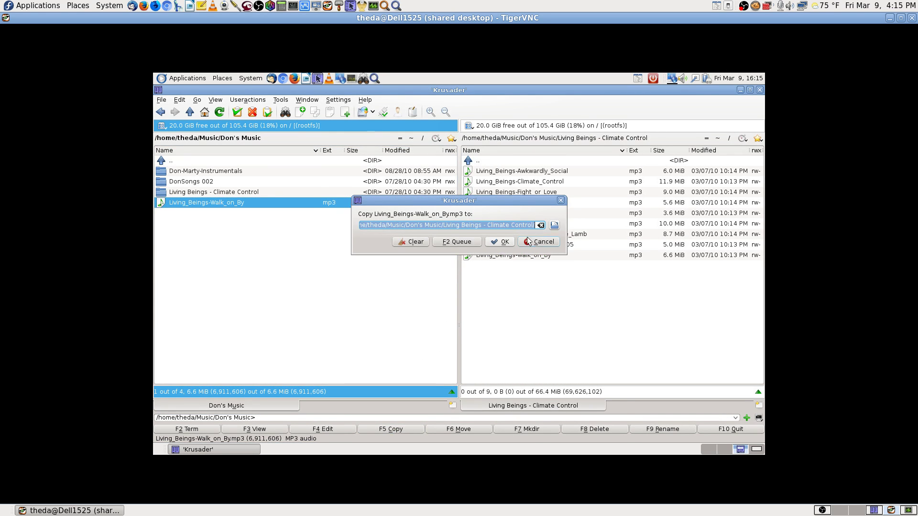
click(501, 241)
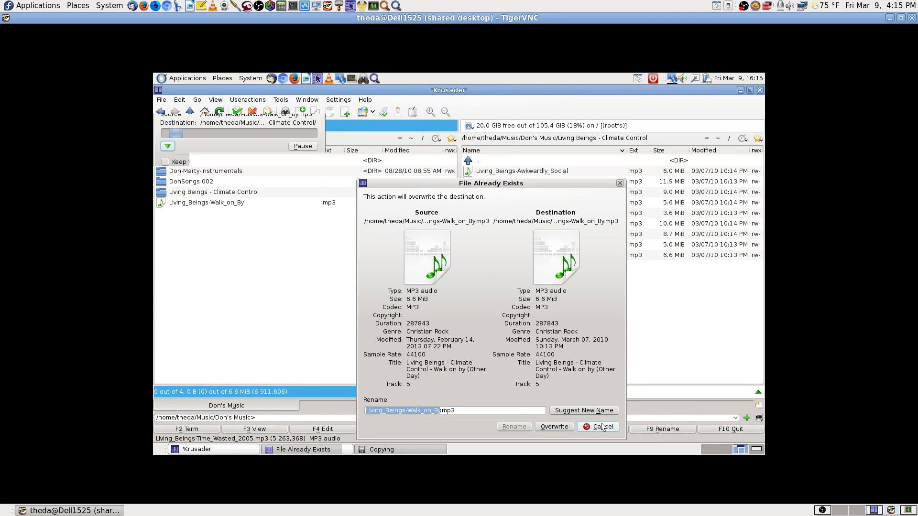
click(601, 427)
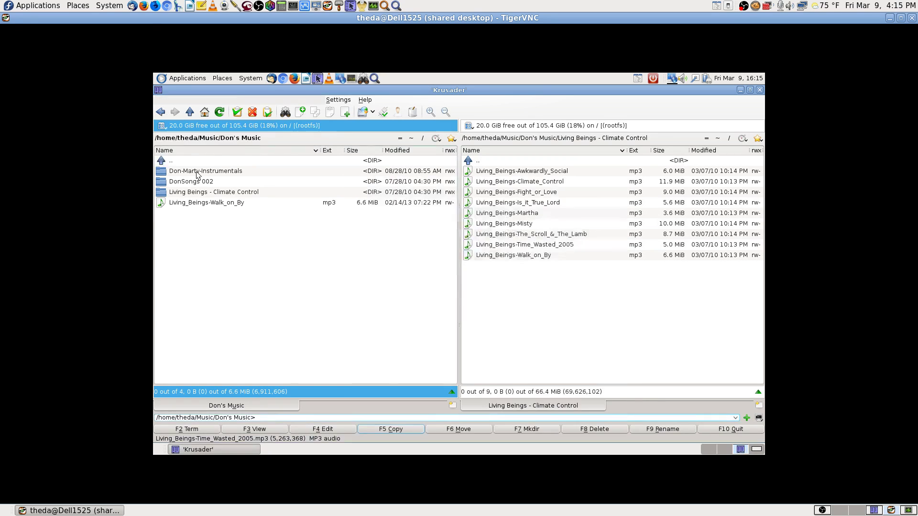
Step: Delete the loose Living_Beings-Walk_on_By mp3 from Don's Music
click(192, 206)
key(Delete)
key(Escape)
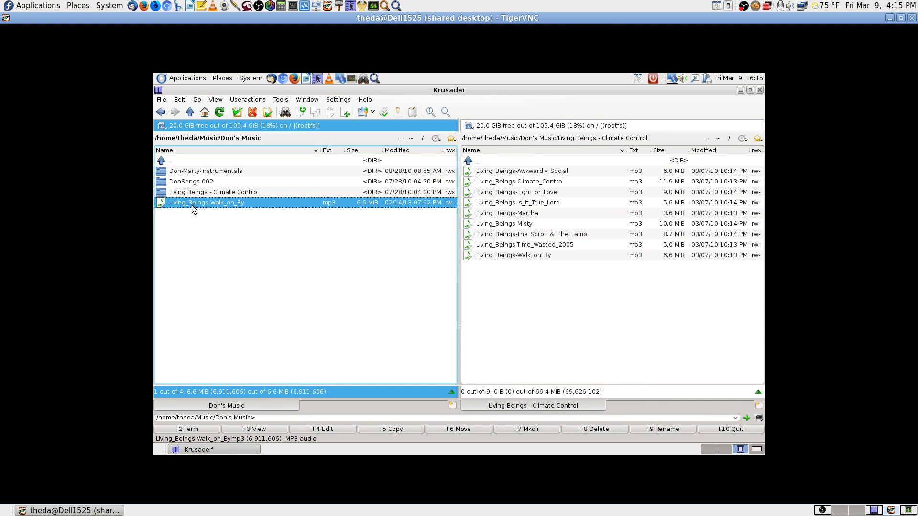
click(504, 162)
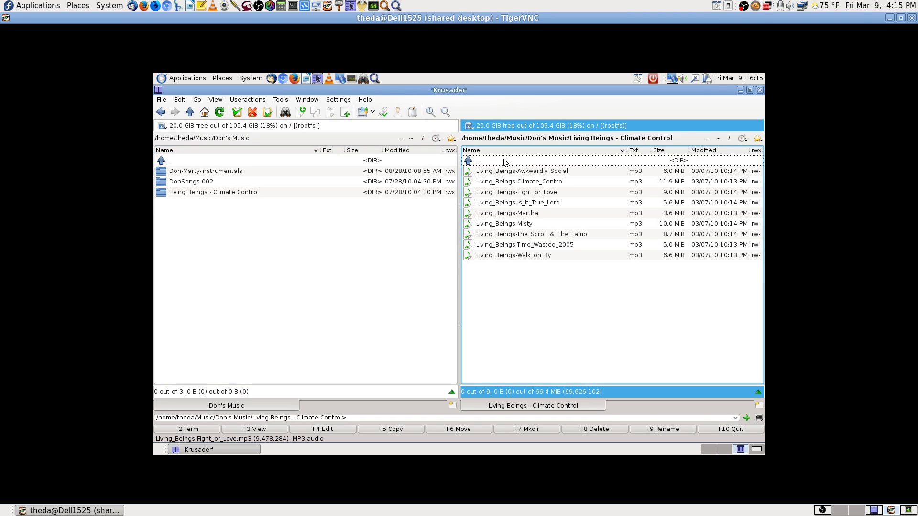
Step: Take the right panel up to /home/theda, open kdenlive and select the Fedora-13-Skype m2t video
double_click(505, 162)
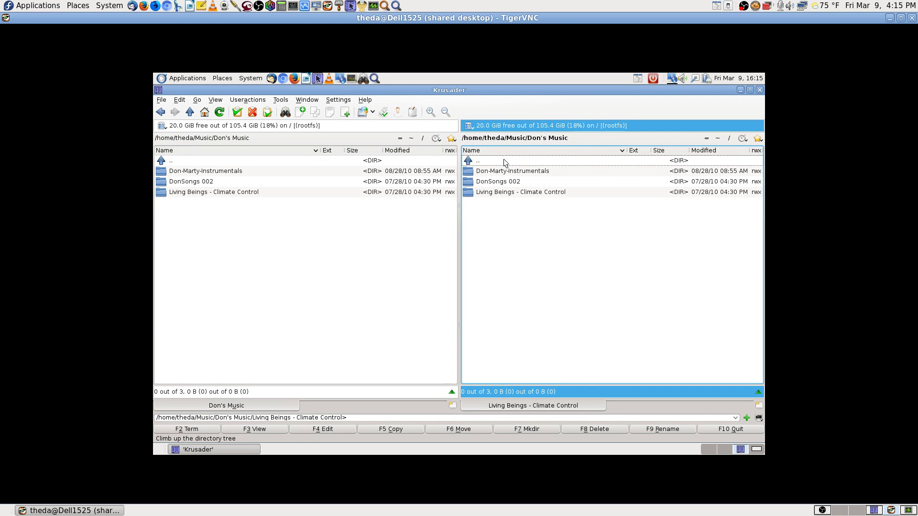
double_click(504, 163)
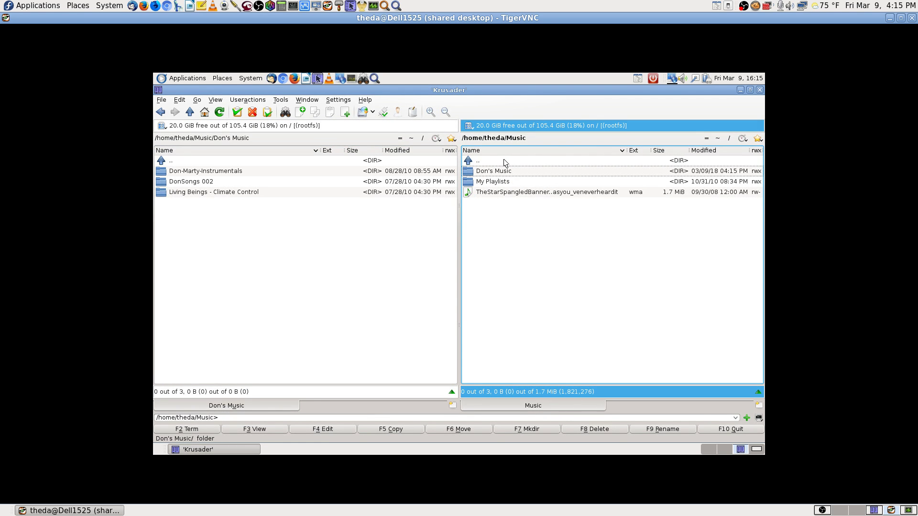
double_click(505, 162)
double_click(505, 161)
key(Return)
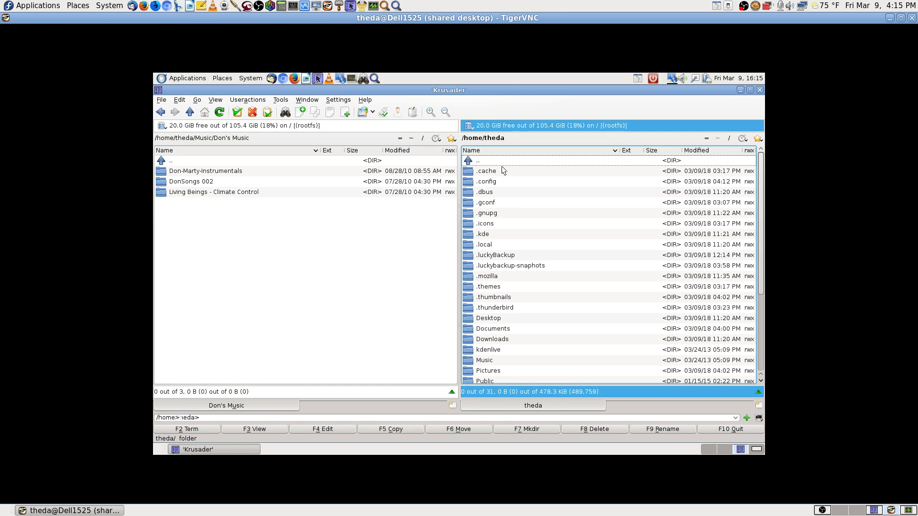
scroll(503, 285, down, 3)
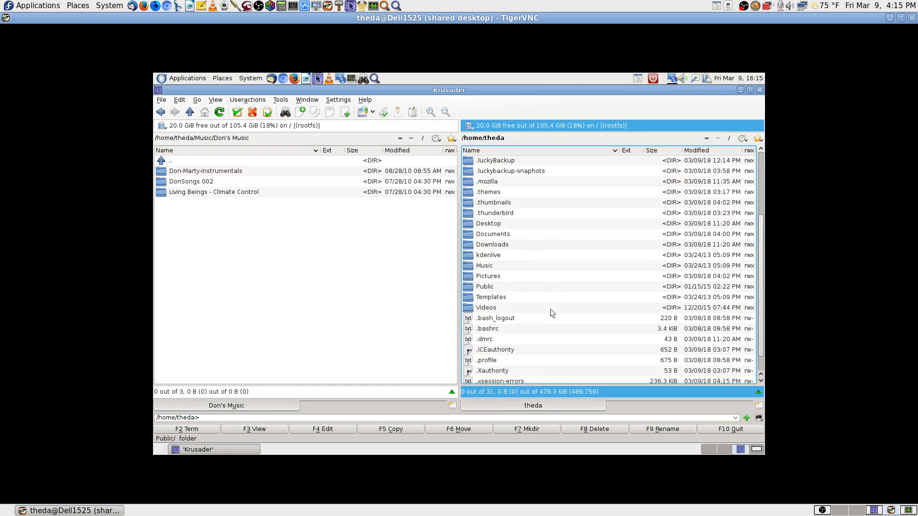
click(489, 258)
double_click(489, 259)
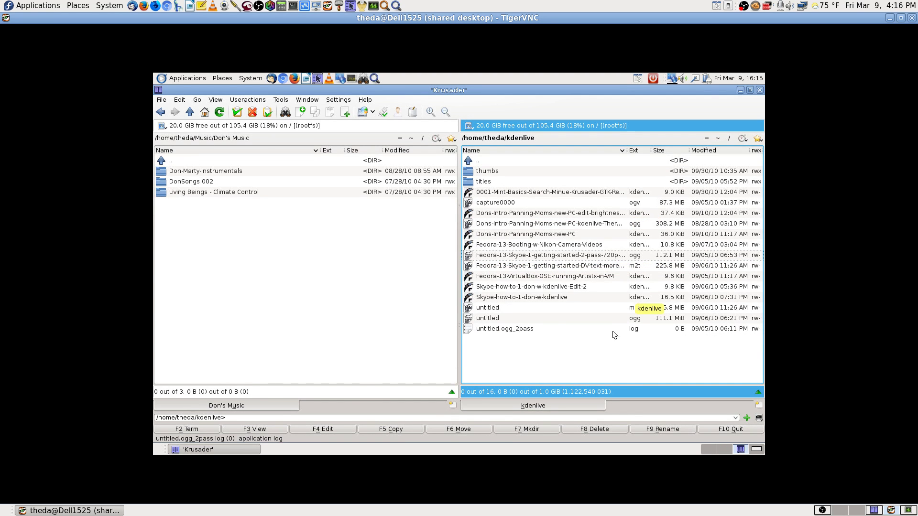
click(639, 268)
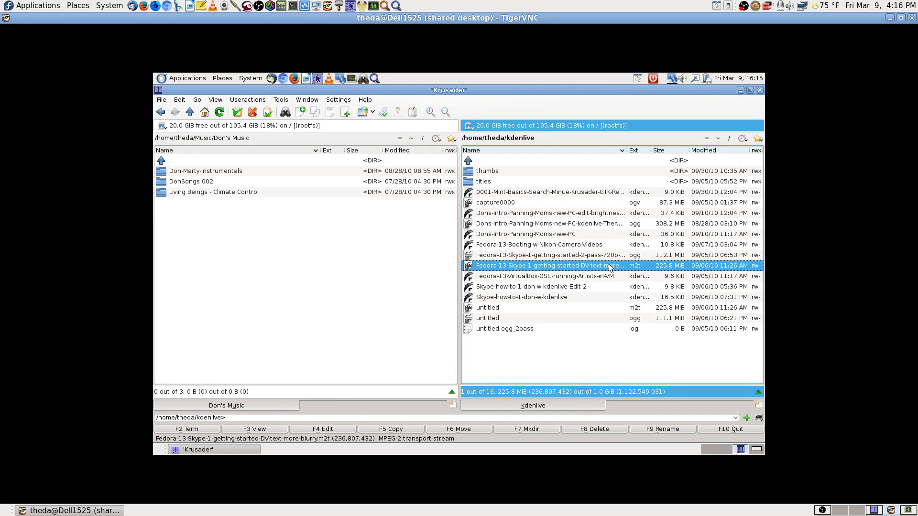
right_click(611, 269)
click(635, 435)
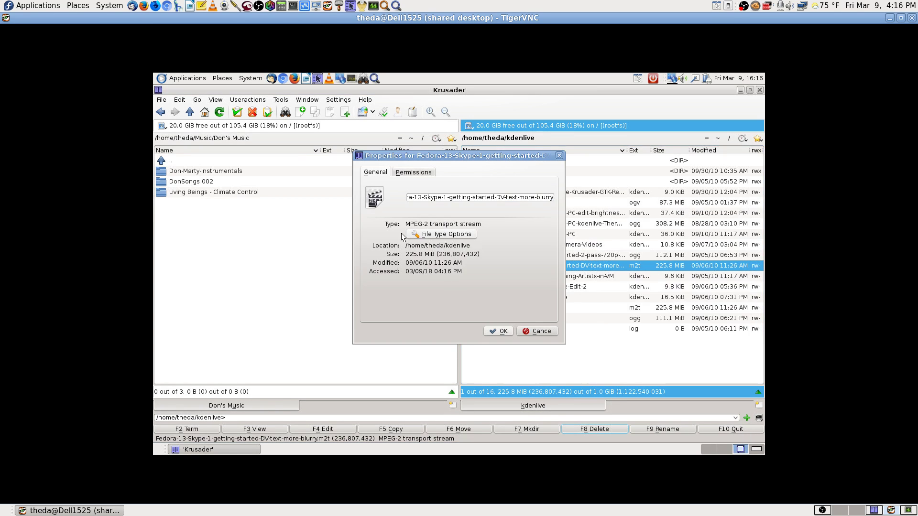
click(428, 236)
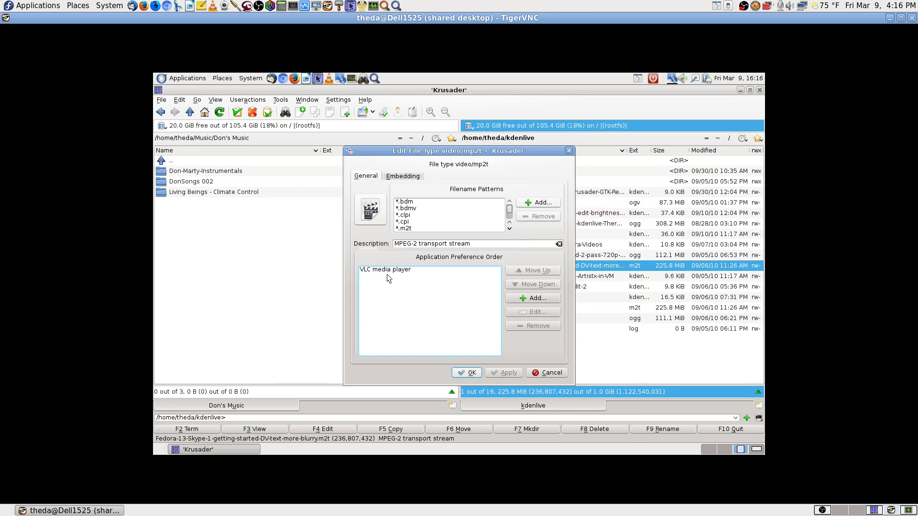
click(548, 373)
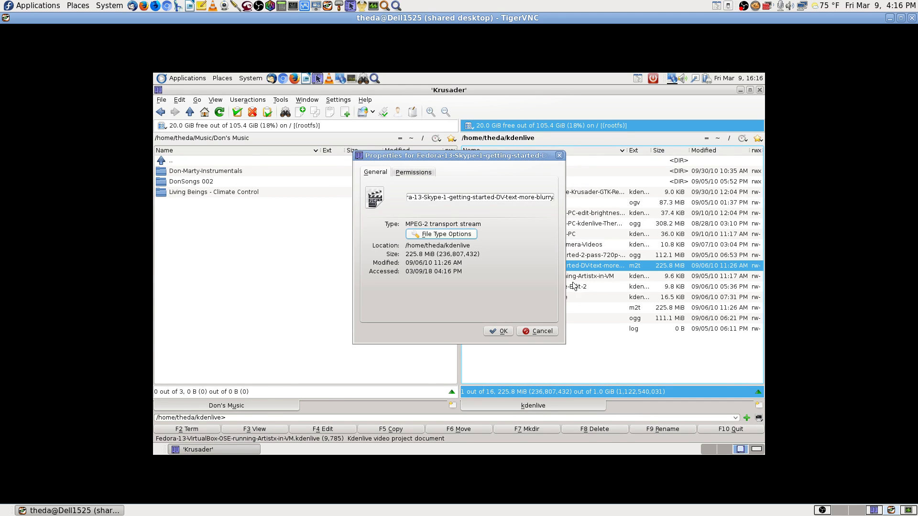
click(550, 334)
double_click(573, 270)
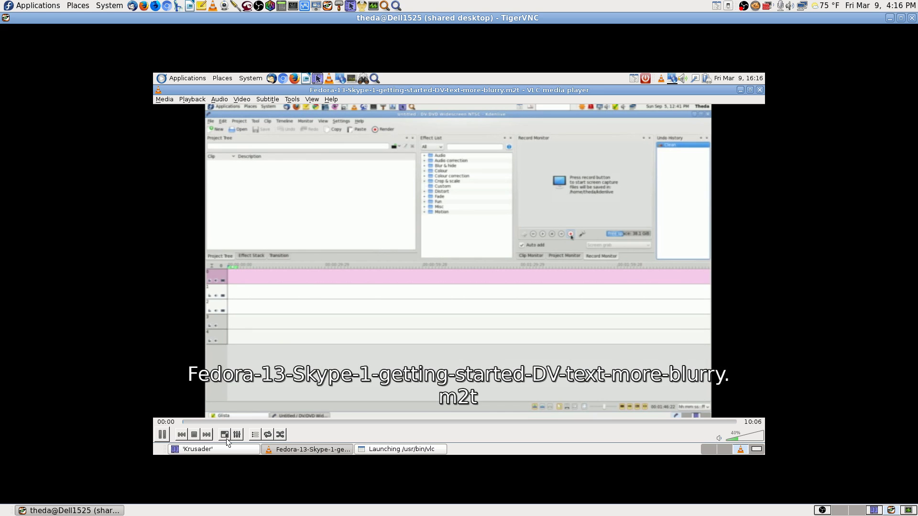
click(201, 435)
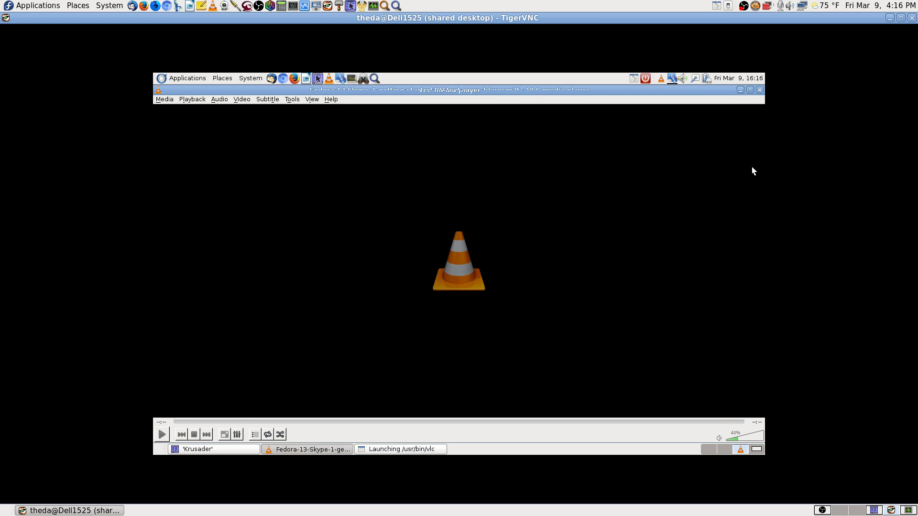
click(760, 90)
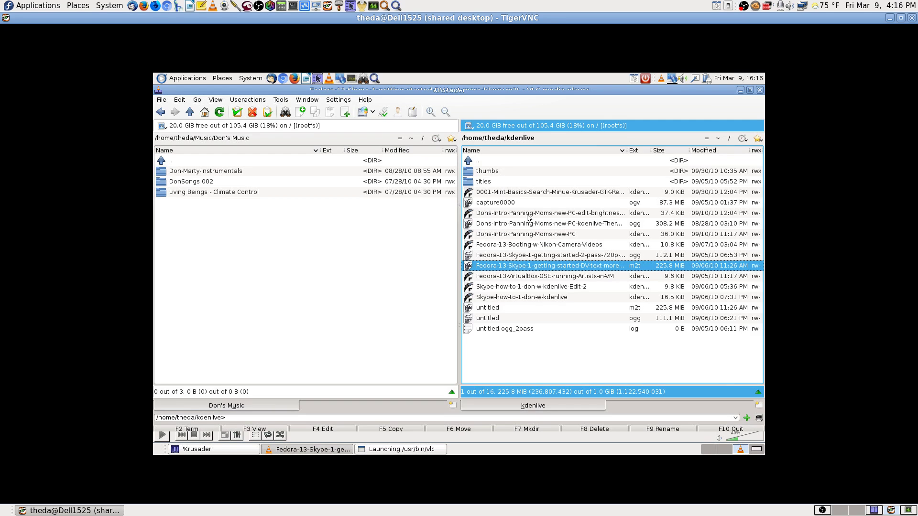
click(508, 164)
Step: Open the Pictures folder in the right panel and peek into the 1969 folder
double_click(509, 164)
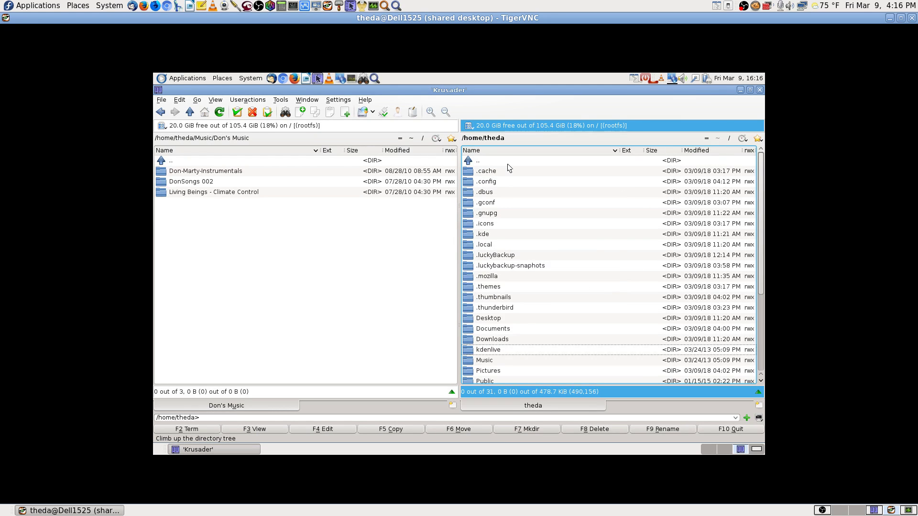
key(Down)
key(Down)
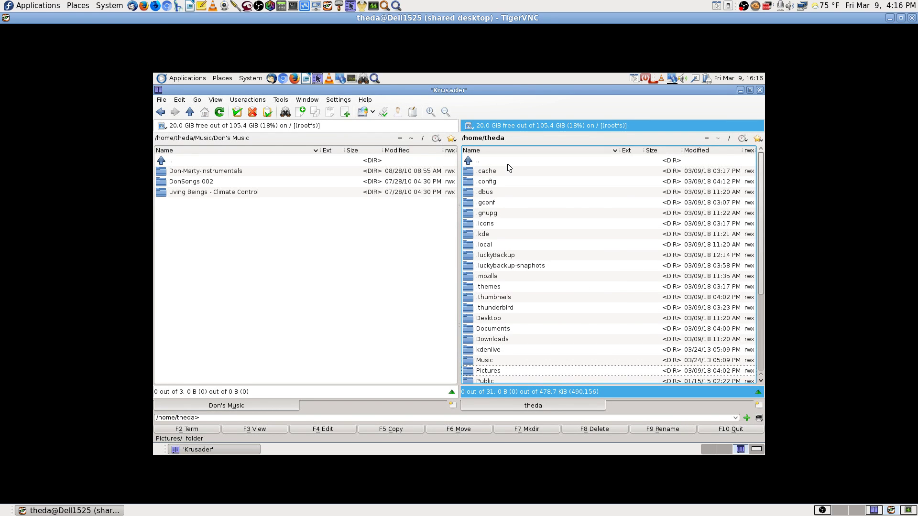
key(Return)
key(Down)
key(Down)
key(Down)
key(Down)
key(Down)
key(Down)
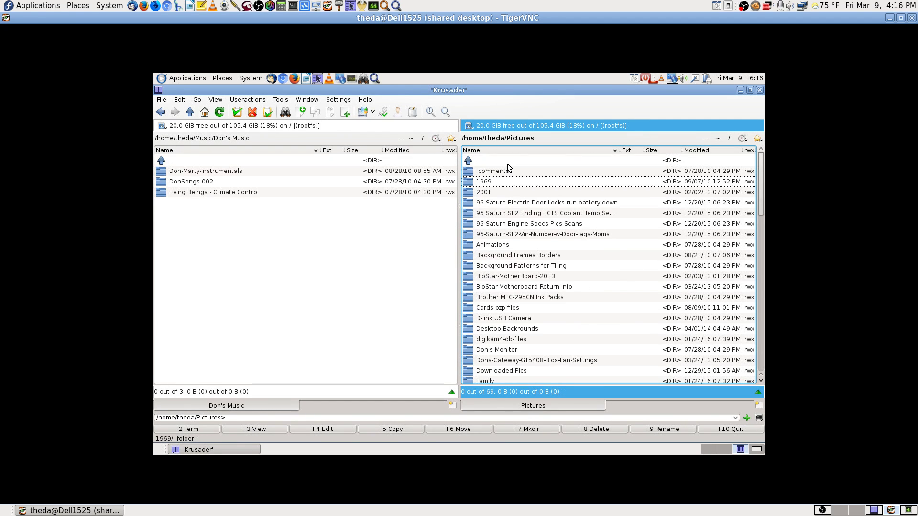
key(Up)
key(Home)
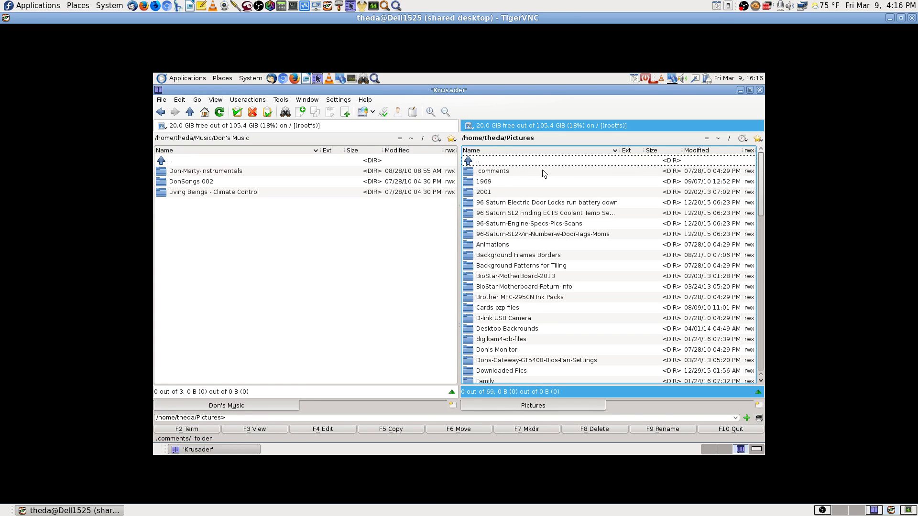
double_click(503, 181)
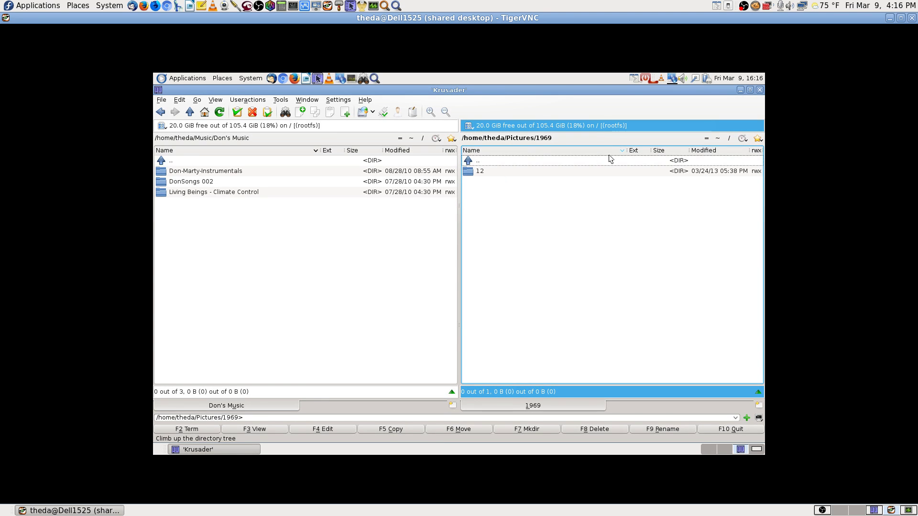
double_click(593, 160)
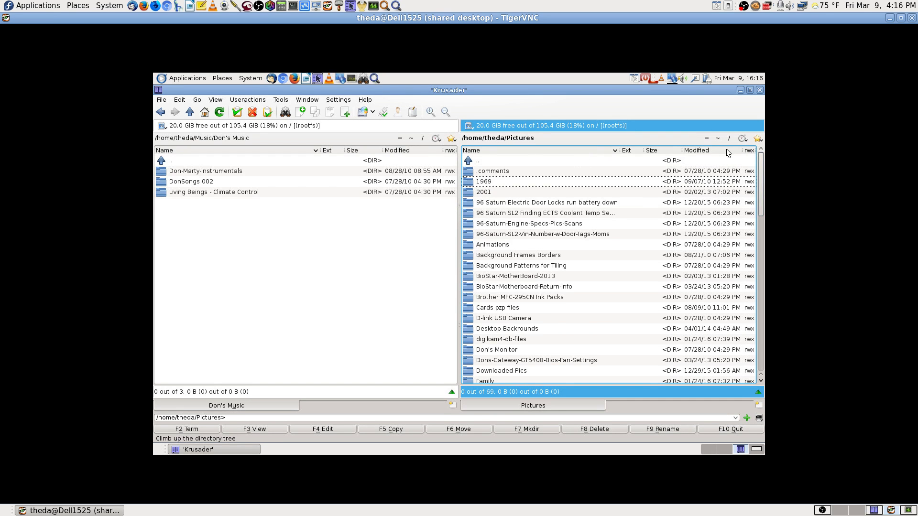
Step: Sort Pictures by Modified, newest first, and open Screenshot_2018-03-08_17-53-24 from Screen Shots in Gwenview
click(699, 150)
click(698, 150)
scroll(526, 169, up, 6)
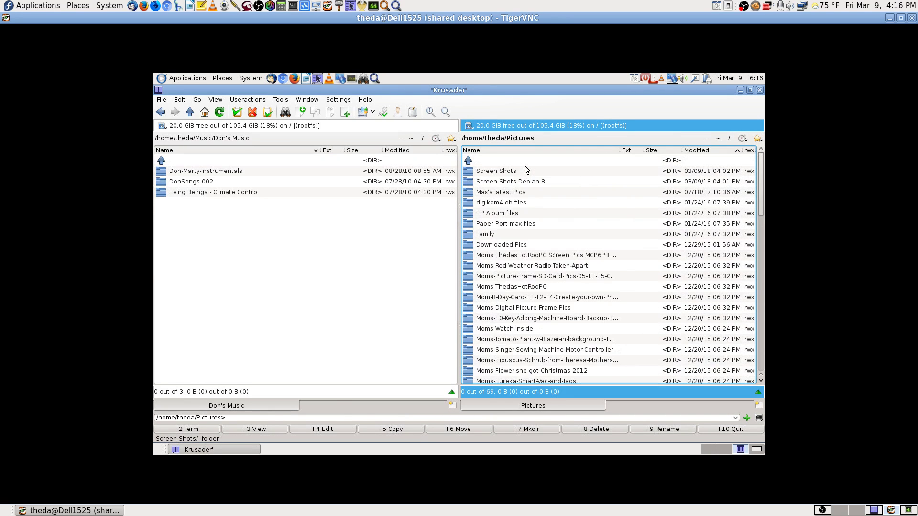
double_click(501, 172)
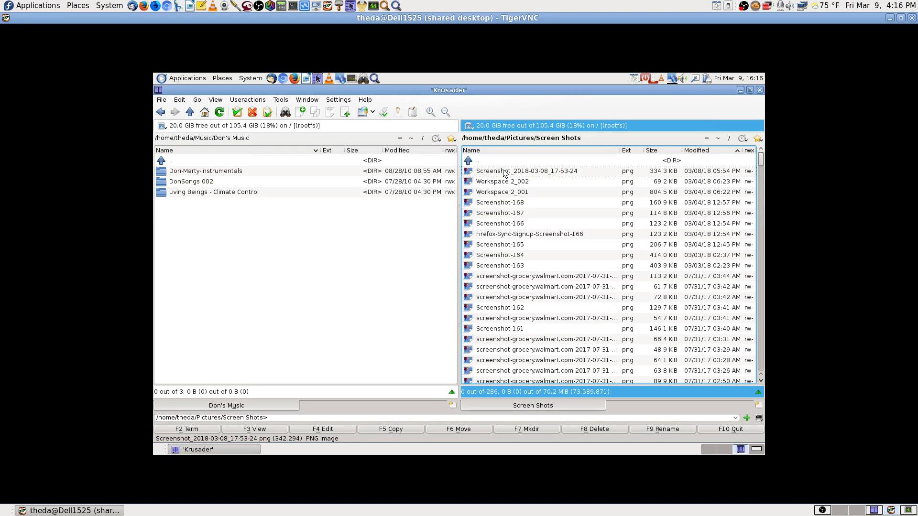
double_click(504, 172)
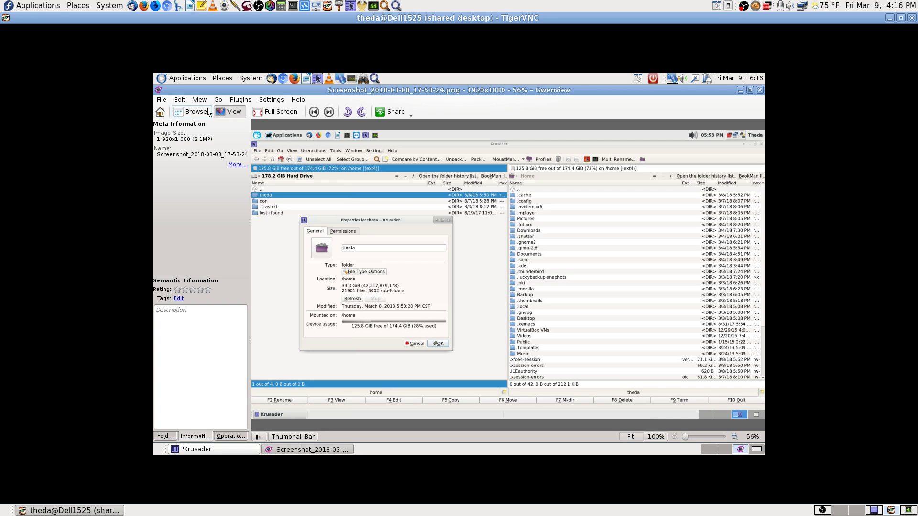
Step: Glance at Gwenview's Help menu, then close Gwenview to return to Krusader's Screen Shots listing
click(298, 100)
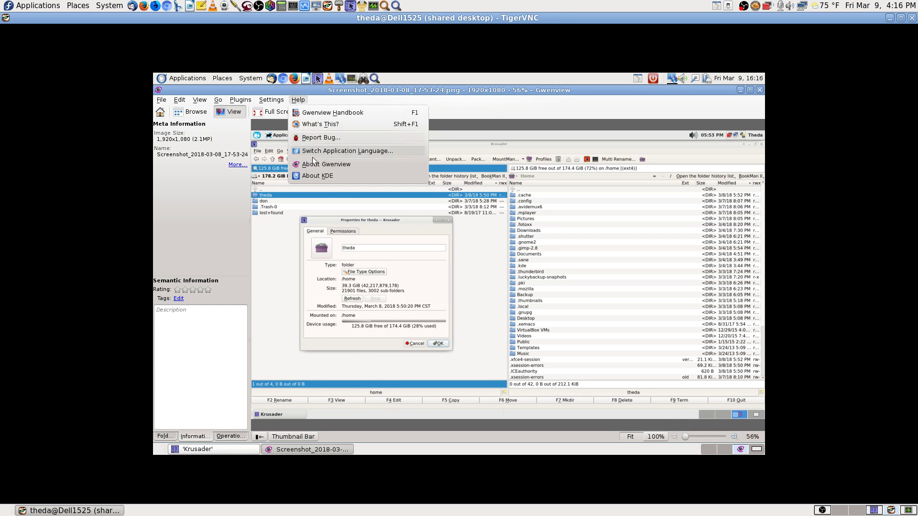
click(527, 111)
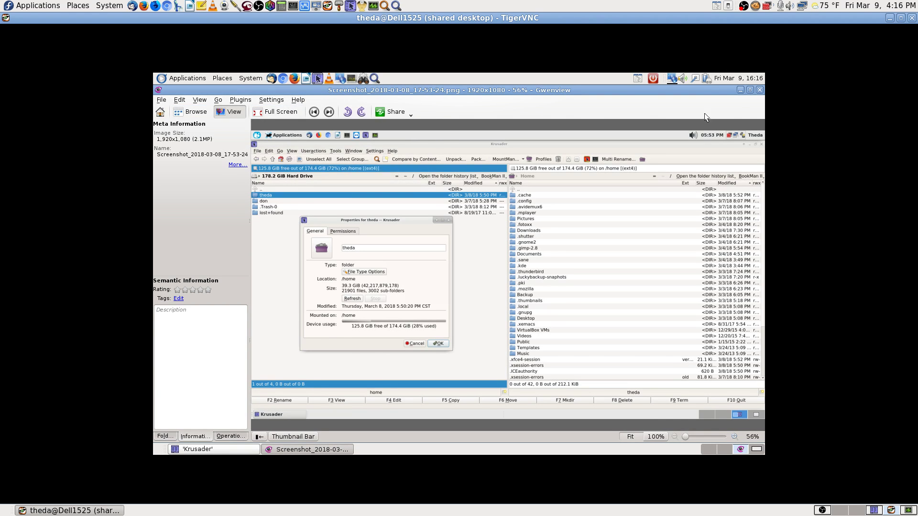
click(760, 90)
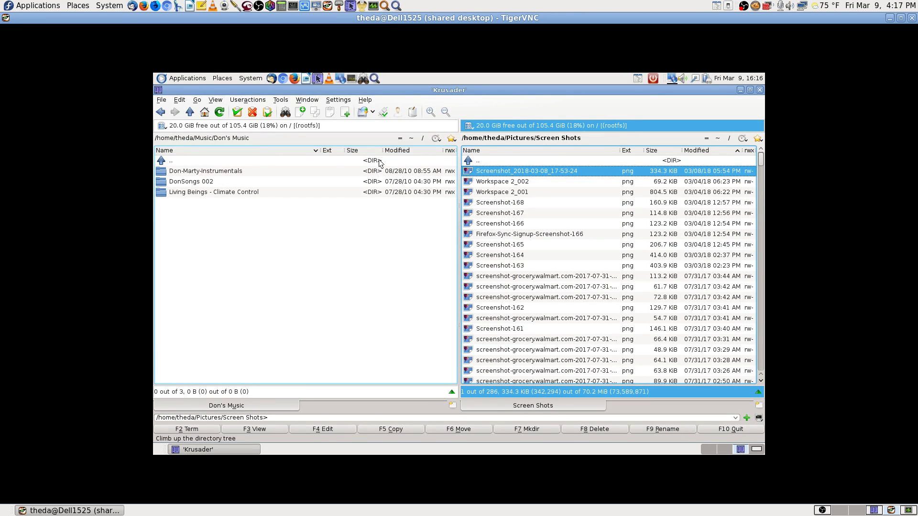
Step: Add Gwenview from Applications > Graphics as a launcher on the top panel
click(178, 79)
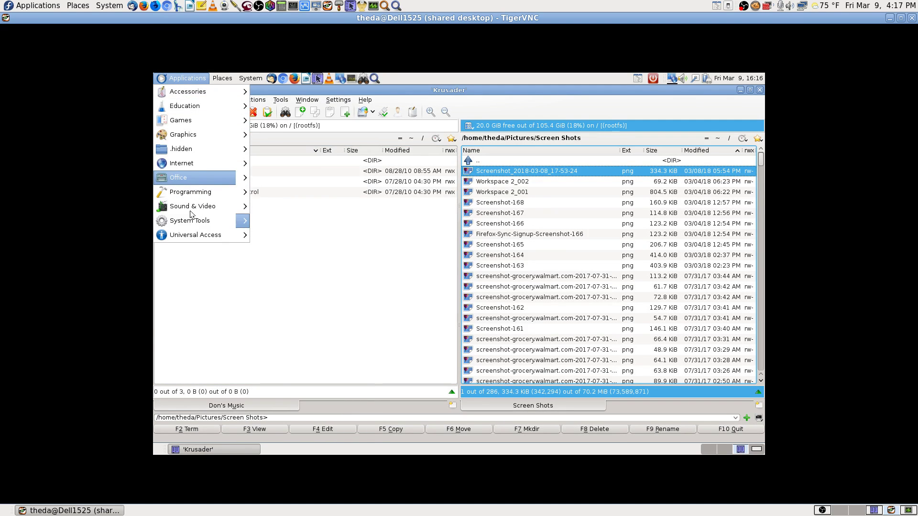
mouse_move(194, 122)
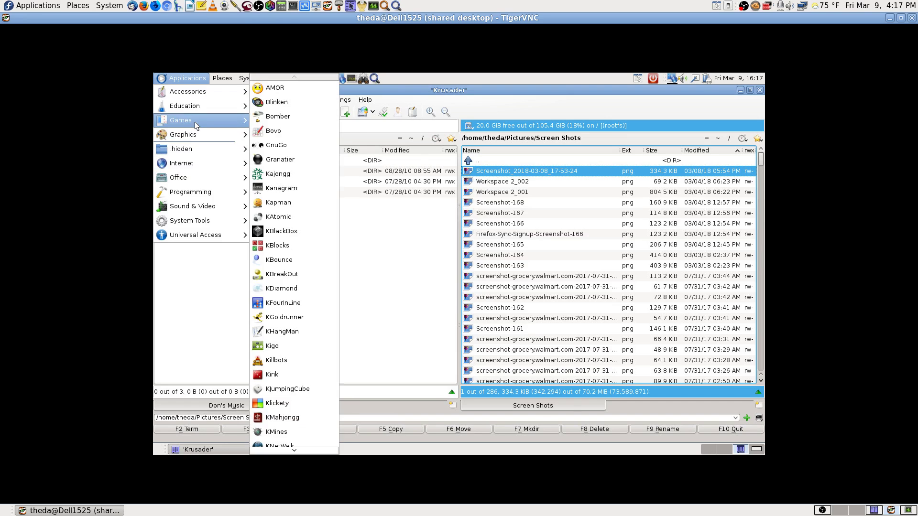
mouse_move(202, 210)
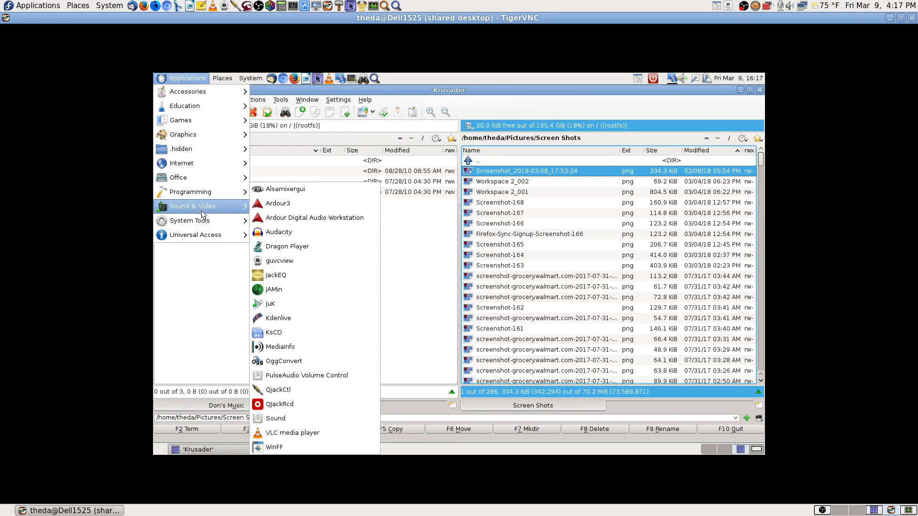
mouse_move(202, 163)
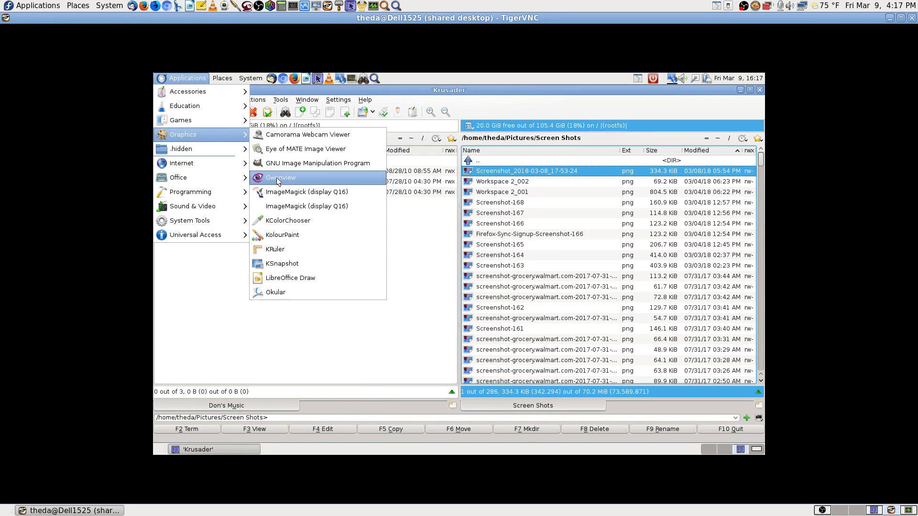
right_click(277, 176)
click(289, 183)
click(487, 88)
Step: Move the Gwenview panel launcher further left and start Gwenview from it
right_click(387, 78)
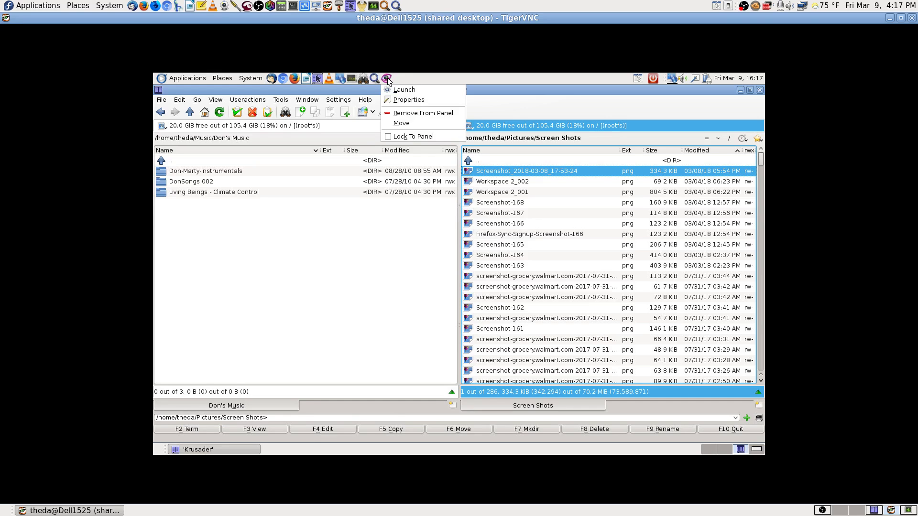
click(416, 123)
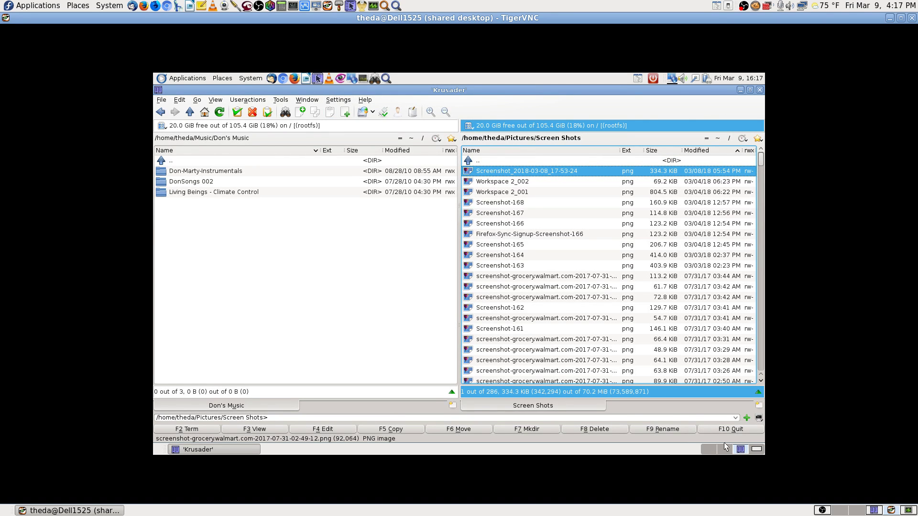
click(341, 78)
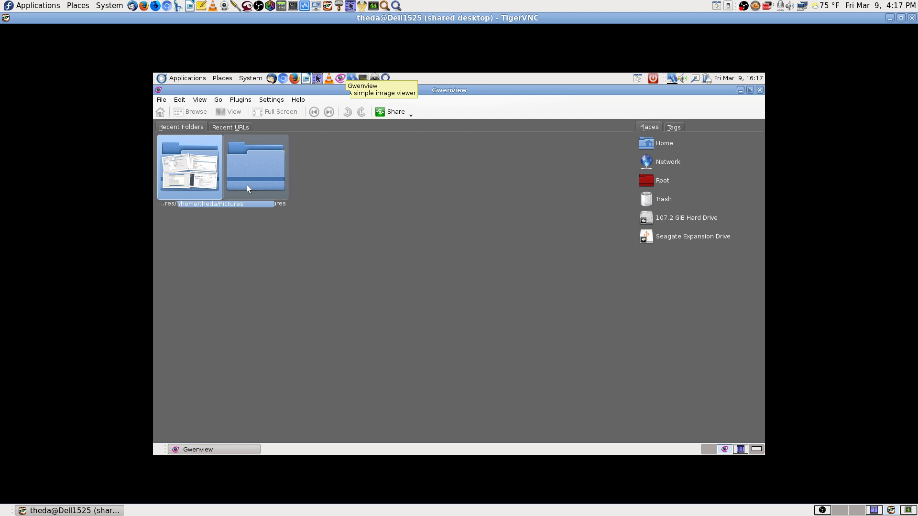
click(210, 187)
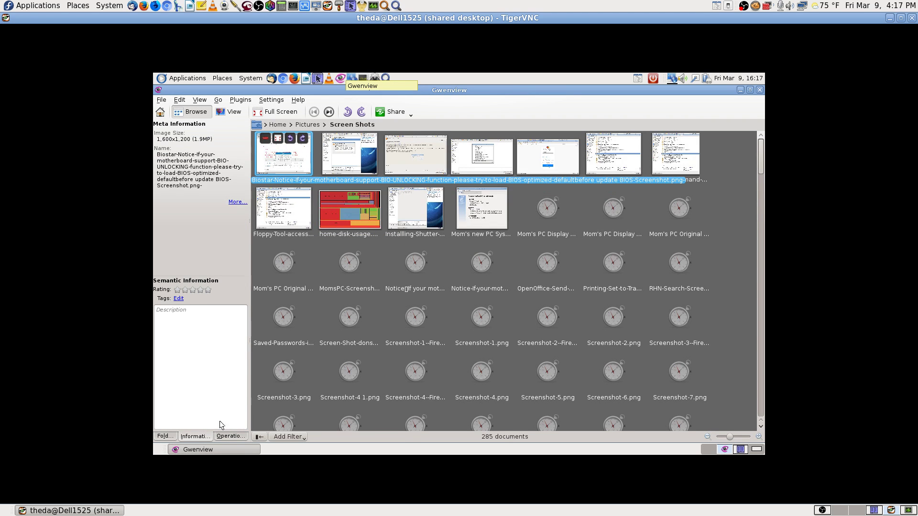
click(231, 436)
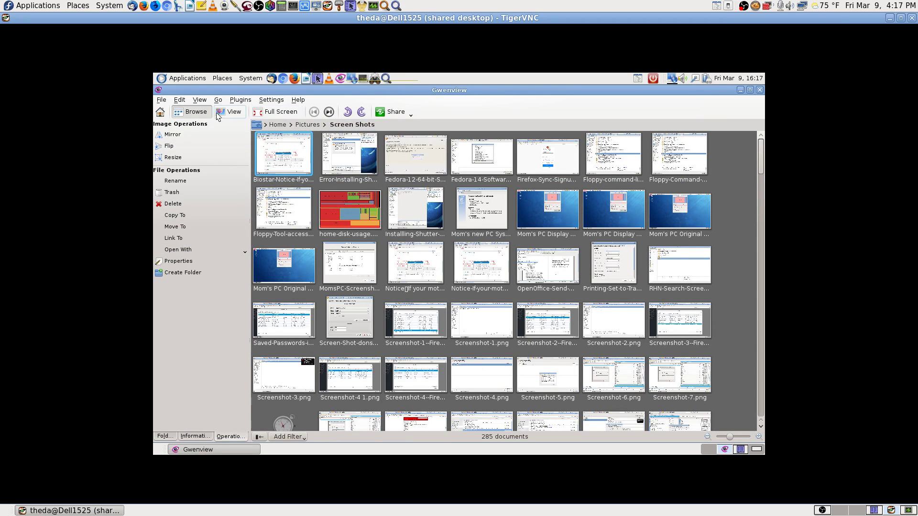
click(238, 116)
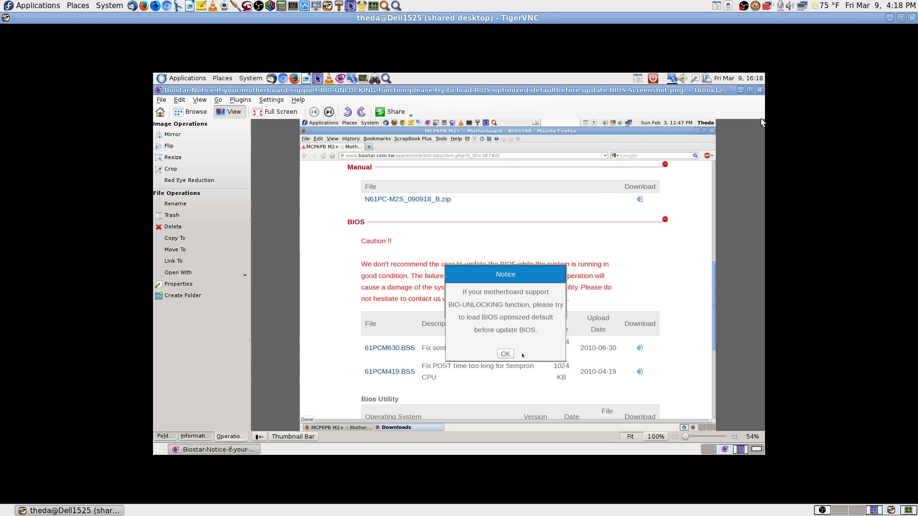
click(760, 91)
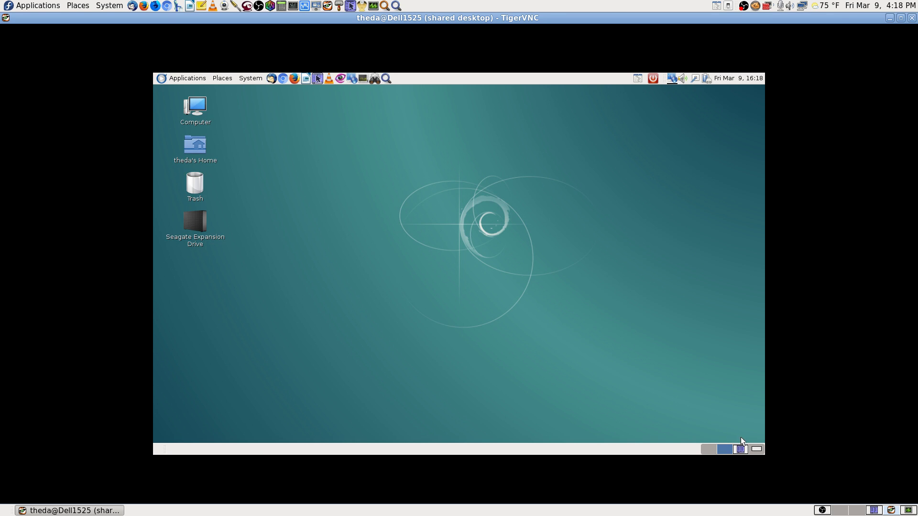
click(340, 77)
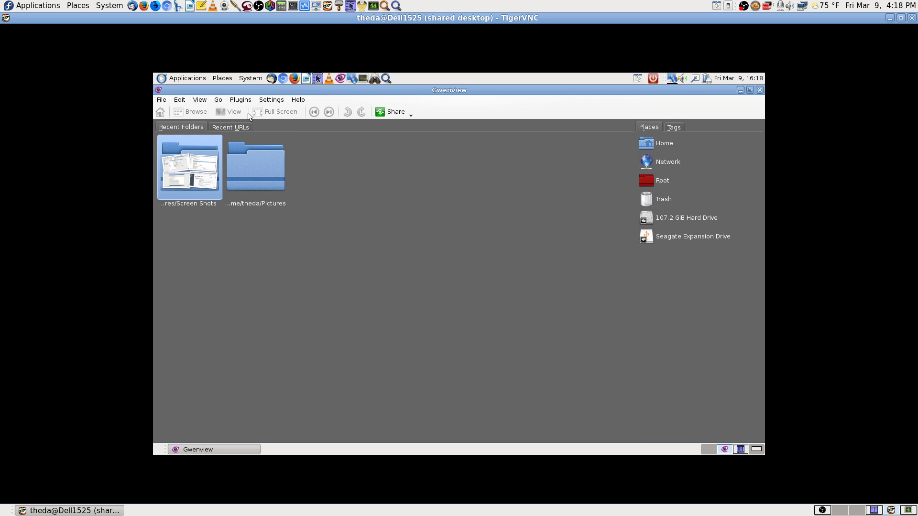
Step: Look through Gwenview's General, Image View and Advanced settings pages, cancel, and close Gwenview
click(271, 100)
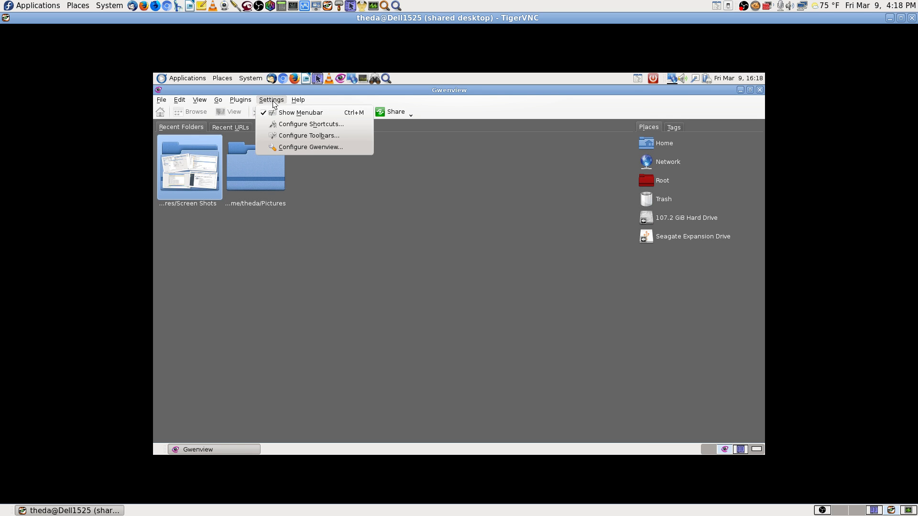
click(301, 147)
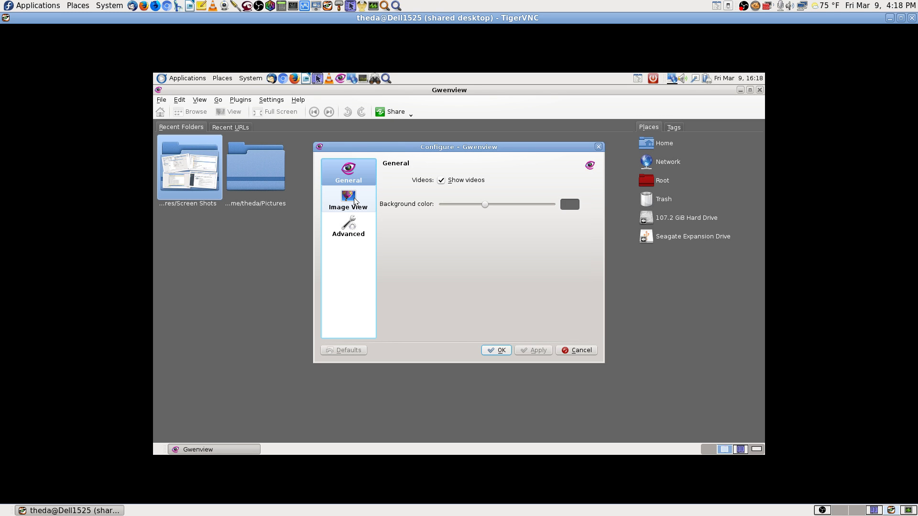
click(354, 201)
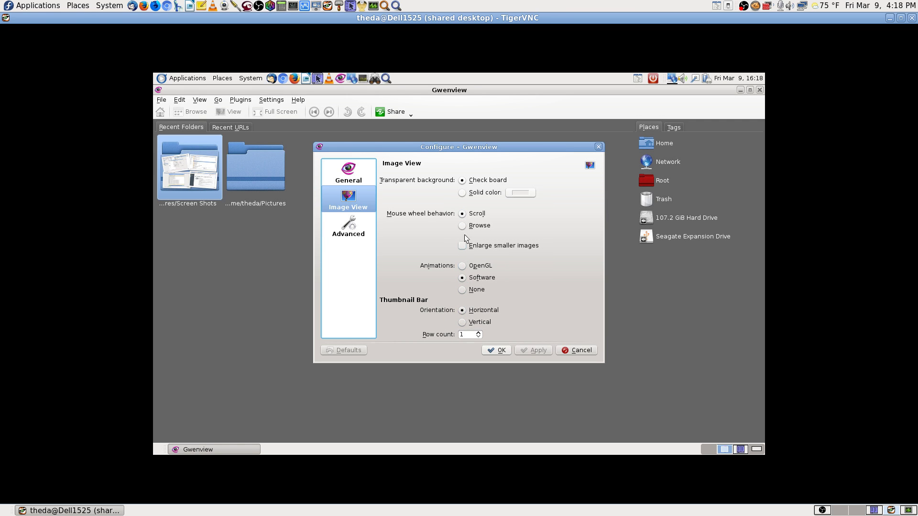
click(354, 232)
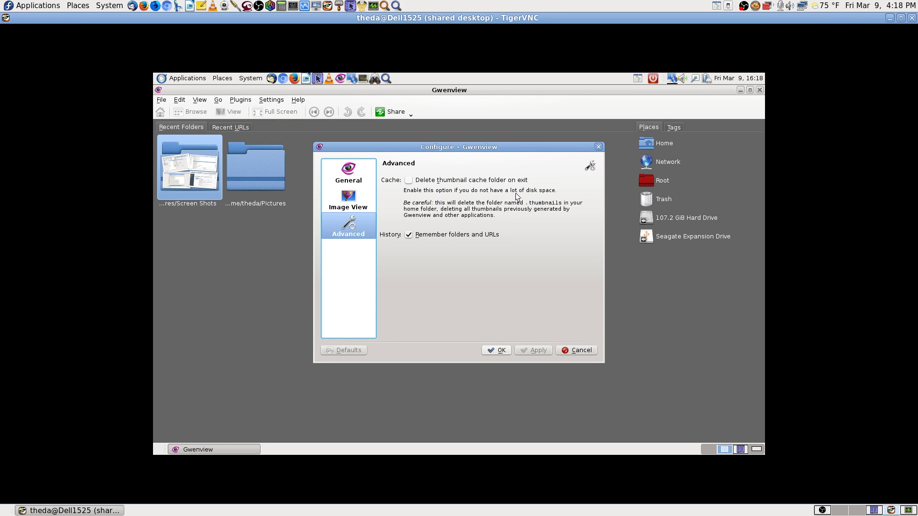
click(578, 353)
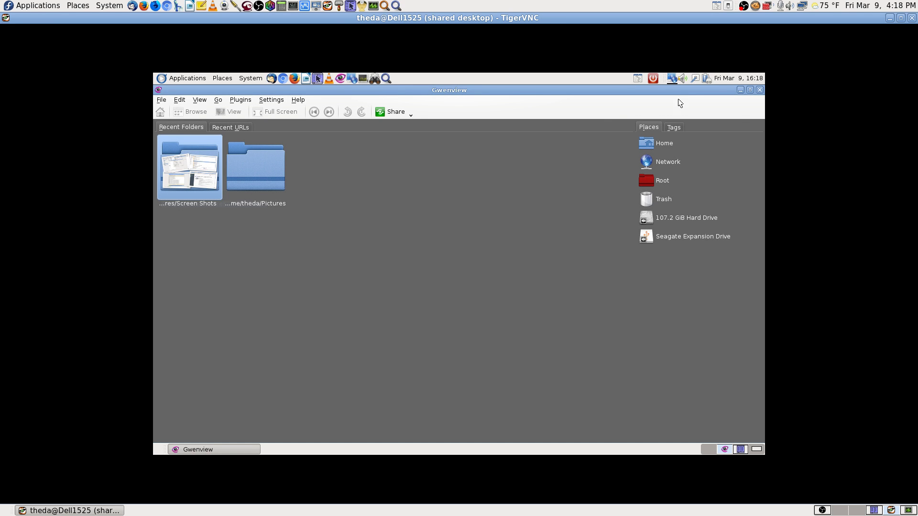
click(760, 90)
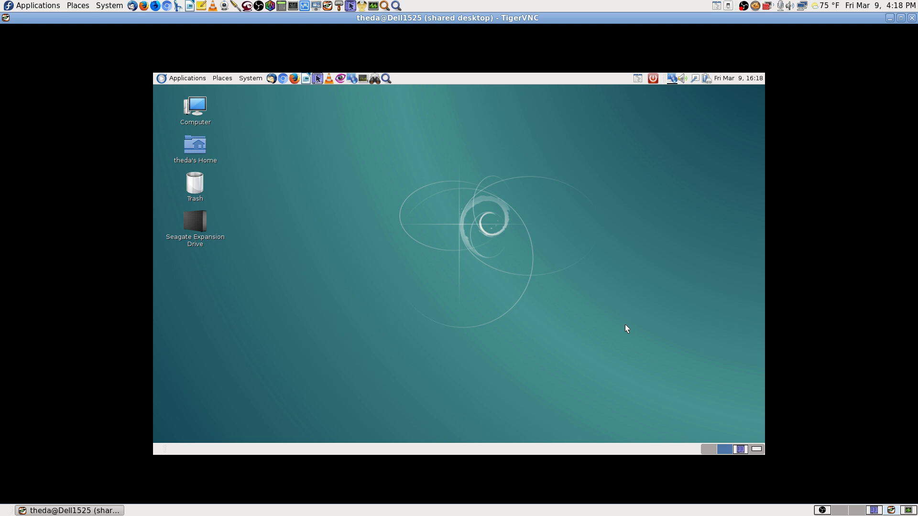
Step: Back in Krusader, open Screen Shots and view the Workspace 2_002 screenshot in Gwenview, then close it
click(739, 450)
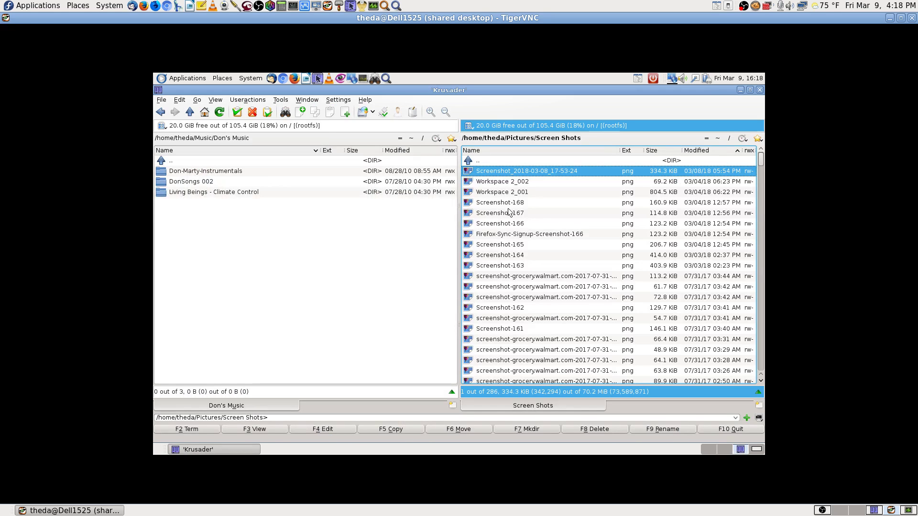
double_click(509, 162)
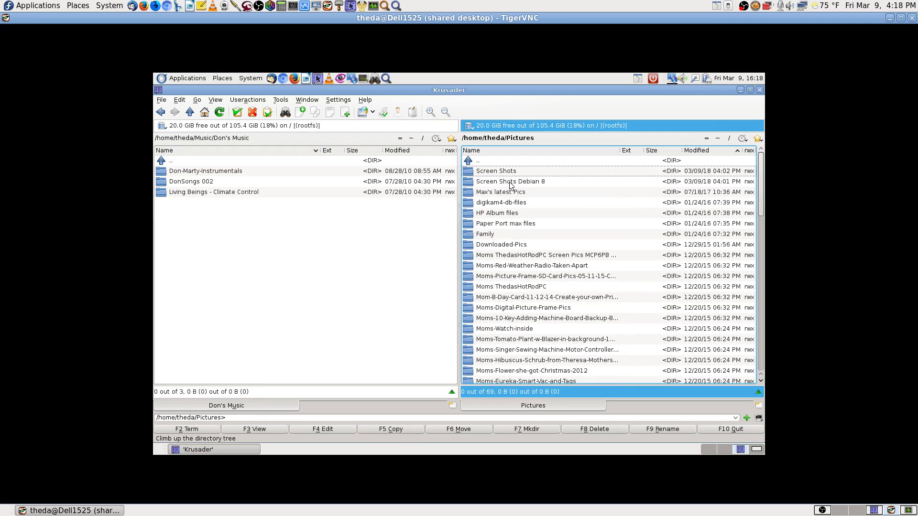
double_click(511, 183)
double_click(504, 164)
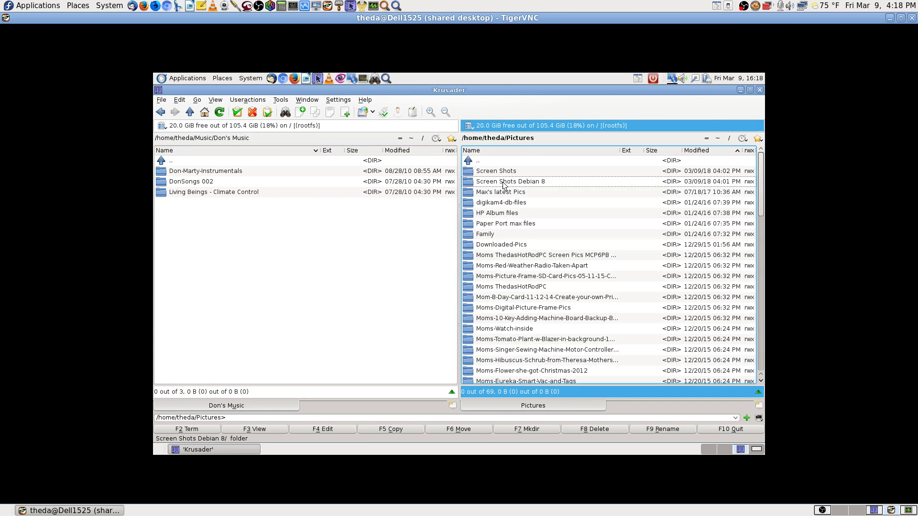
click(501, 170)
double_click(502, 171)
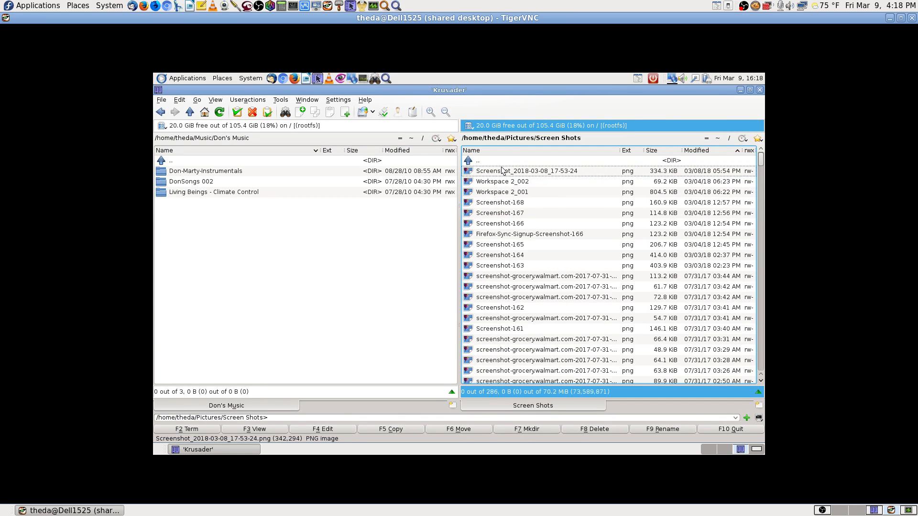
double_click(499, 182)
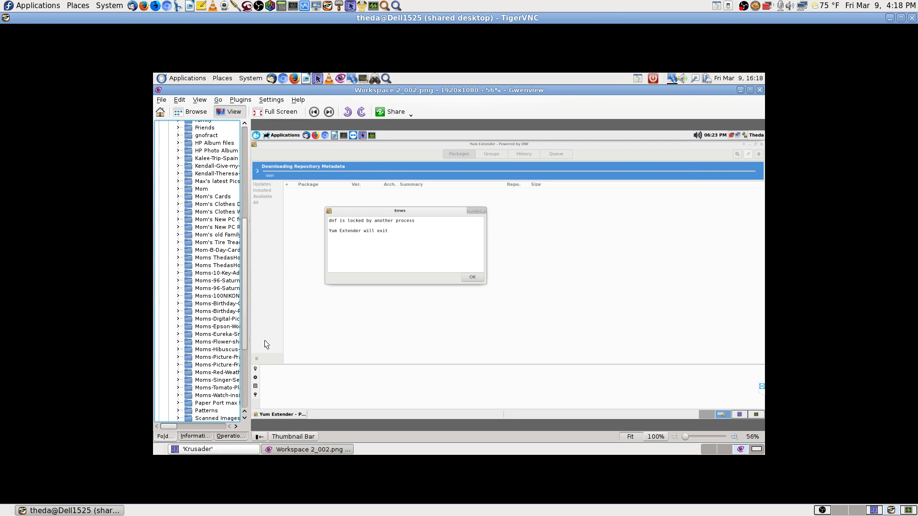
click(231, 437)
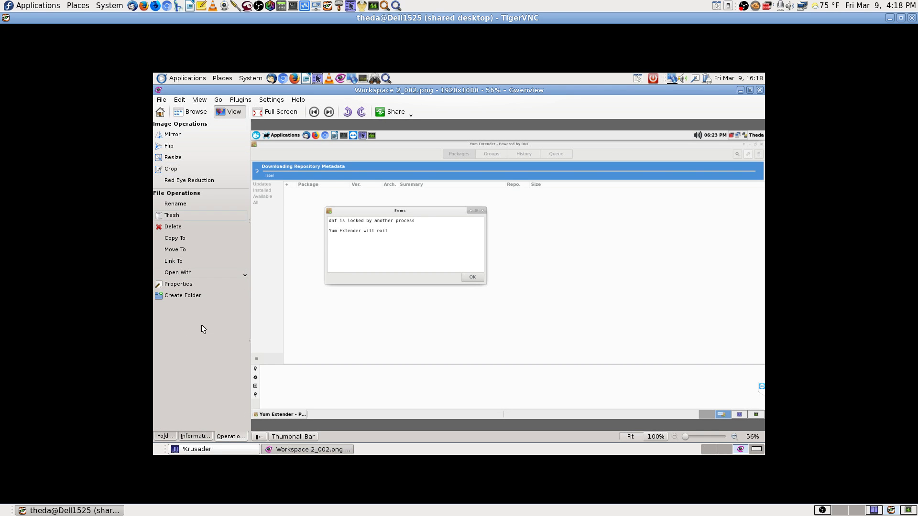
click(759, 90)
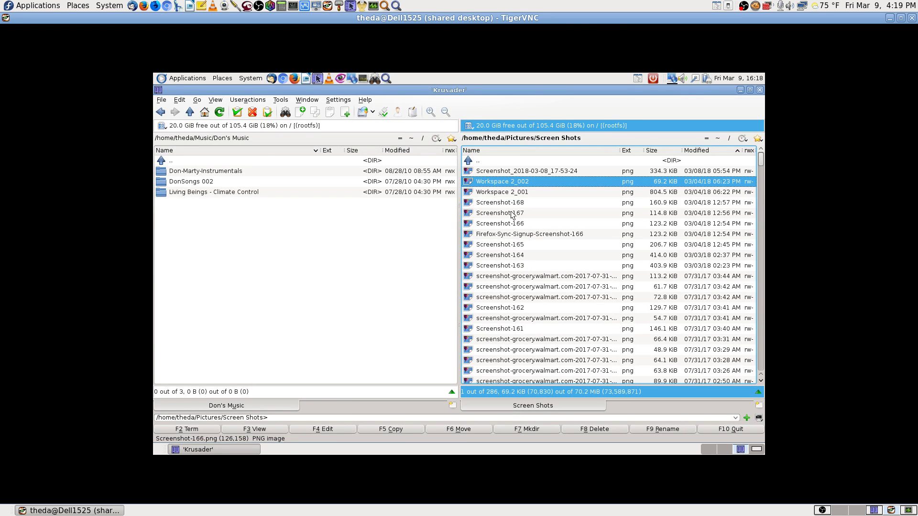
Step: View the Workspace 2_001 screenshot in Gwenview, close it, and go up to Pictures
click(520, 192)
double_click(520, 191)
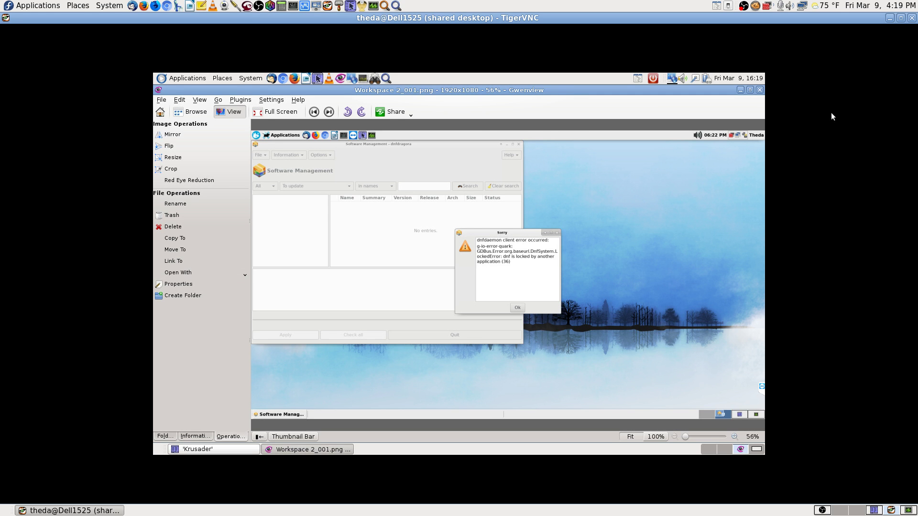
click(759, 90)
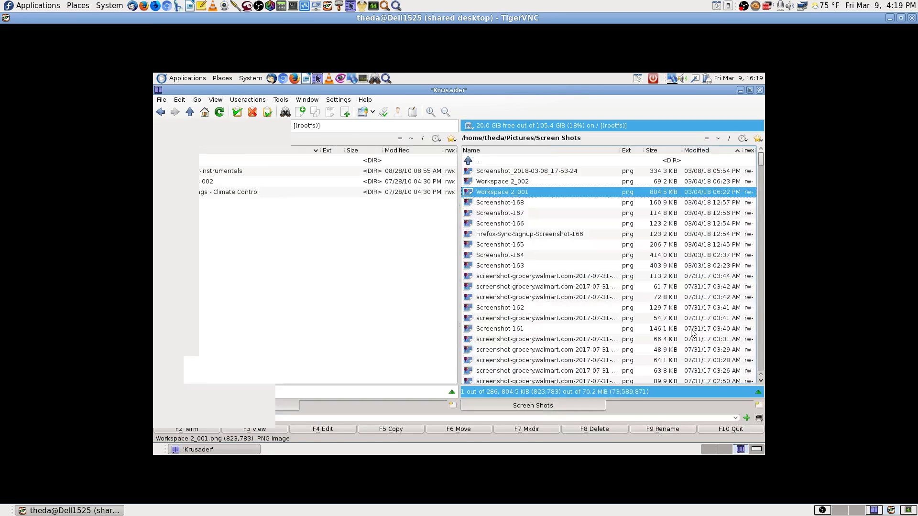
double_click(492, 162)
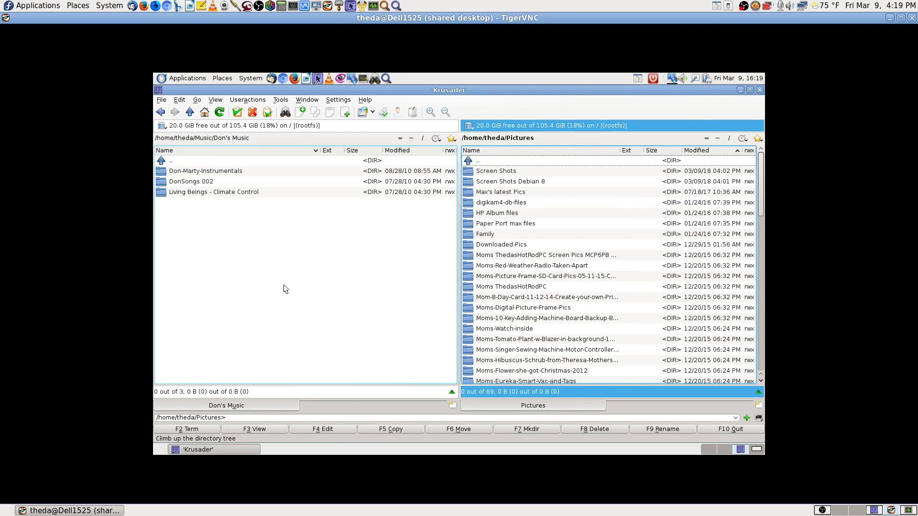
Step: Show the empty Downloads folder in the left panel sorted by Modified, then close and relaunch Krusader
click(411, 138)
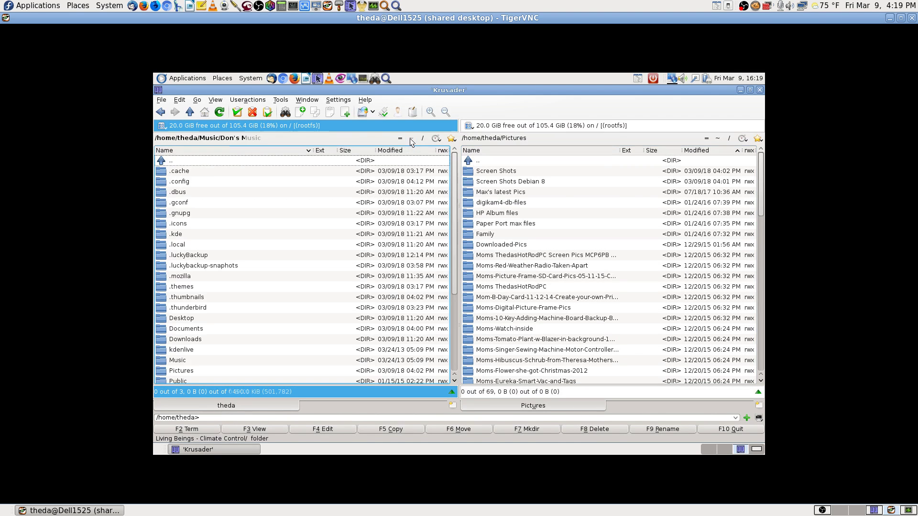
text(down)
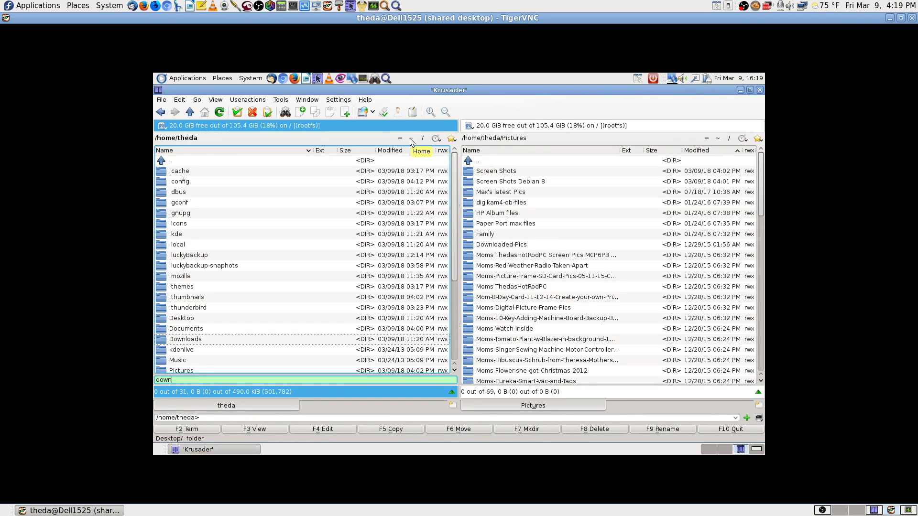
key(Return)
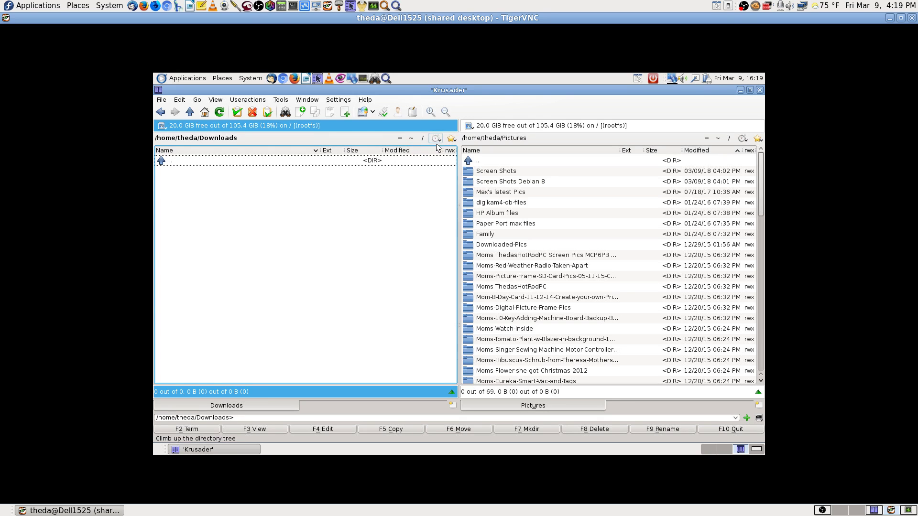
click(425, 150)
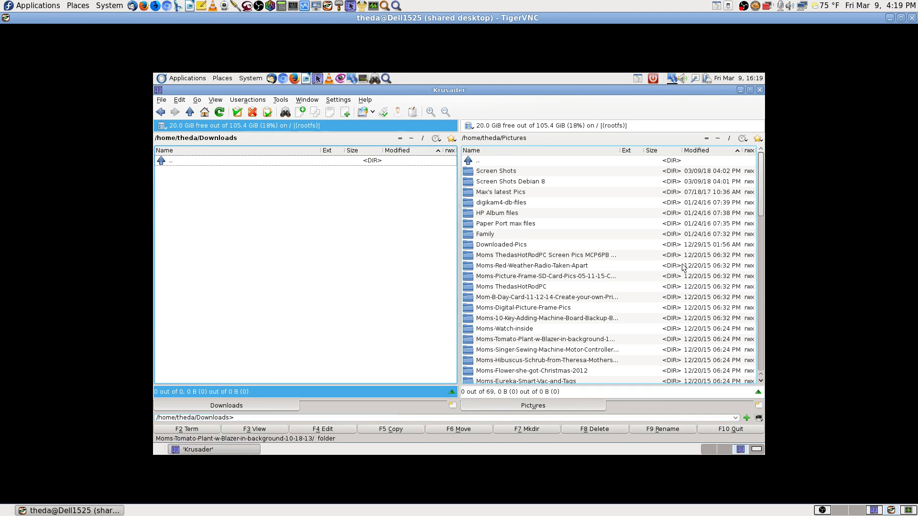
click(759, 91)
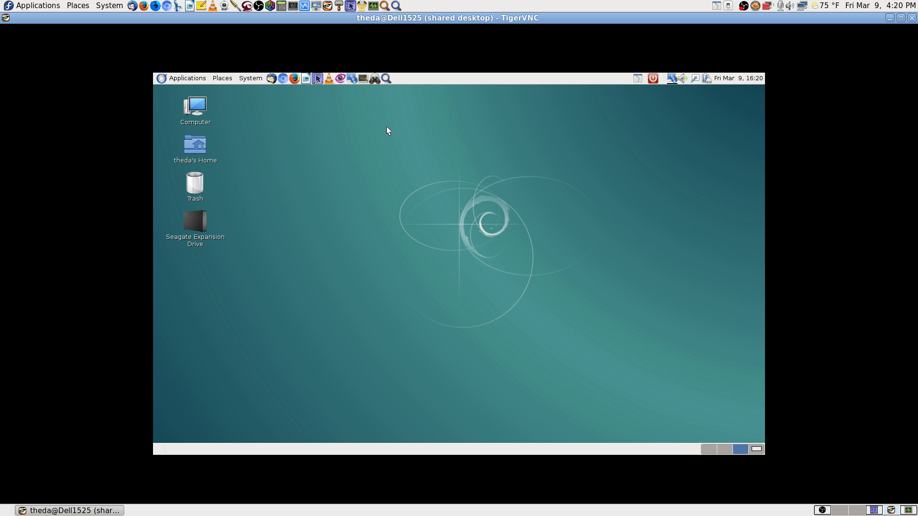
click(315, 78)
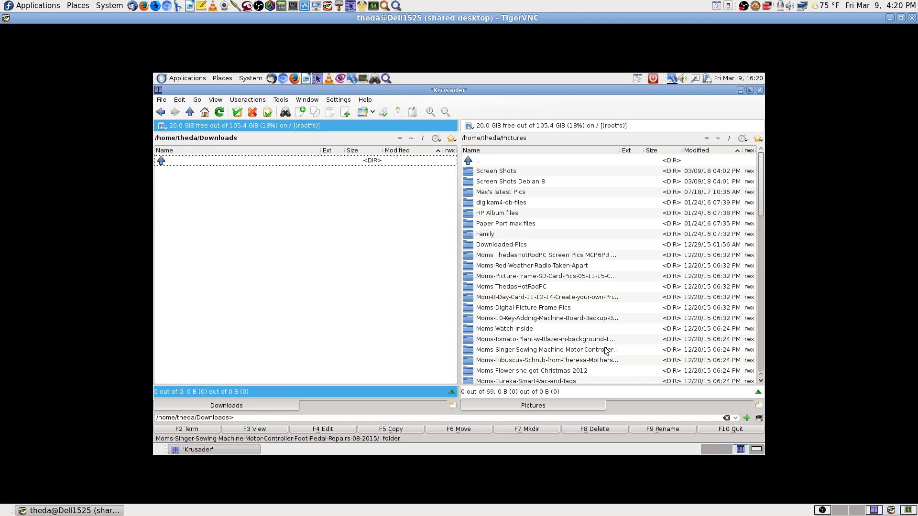
Step: Open Home > Videos > Instructional Videos Fedora 13 and Mint Linux in the right panel
click(720, 139)
text(vid)
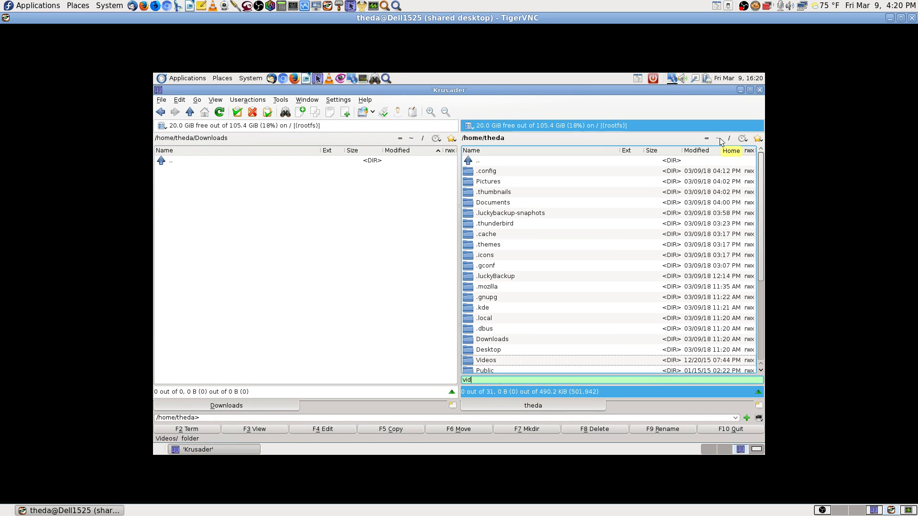
key(Return)
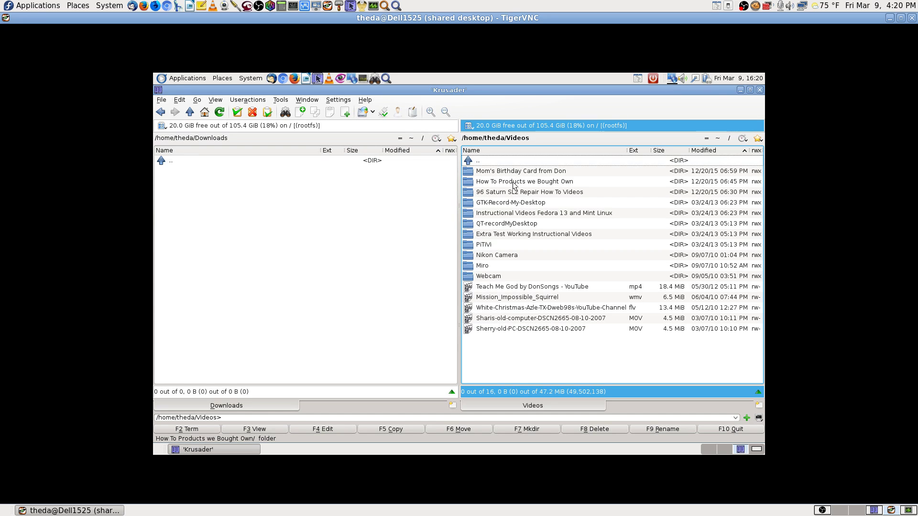
double_click(511, 217)
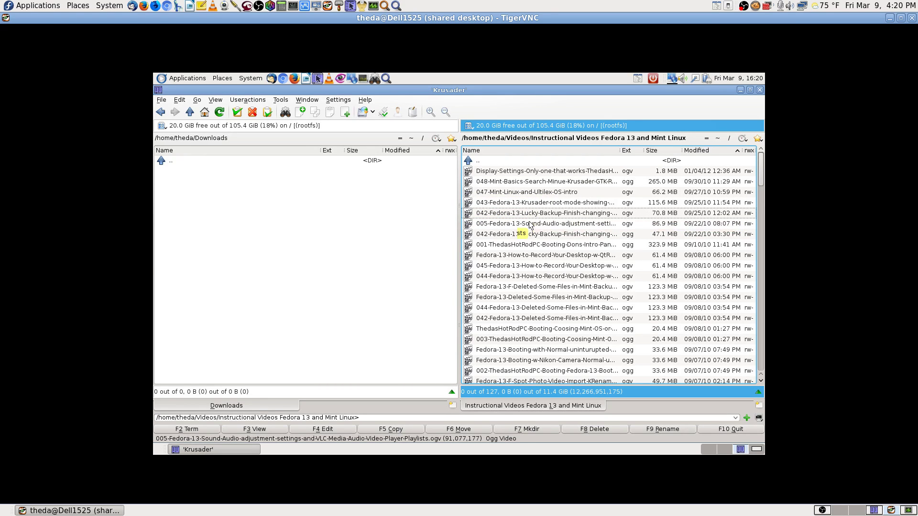
Step: Play the 043-Fedora-13 Krusader .ogv video fullscreen in VLC, then close VLC
click(570, 205)
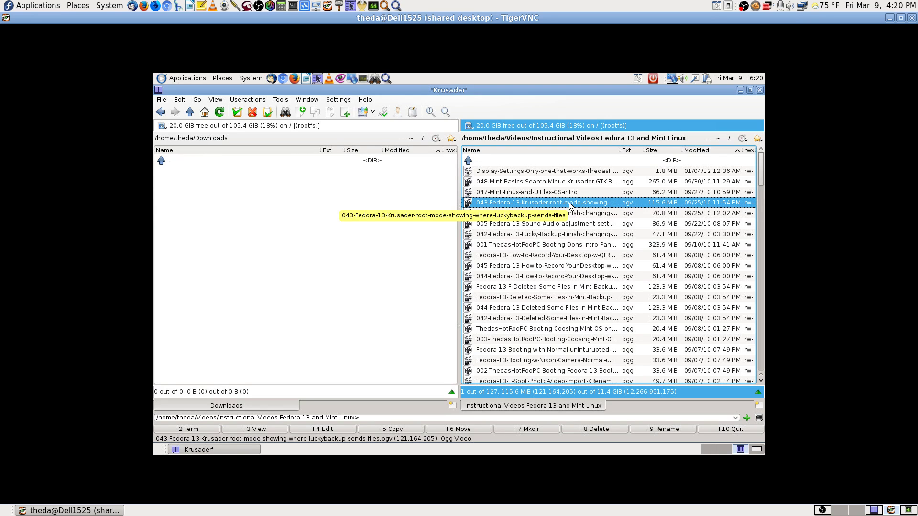
double_click(570, 205)
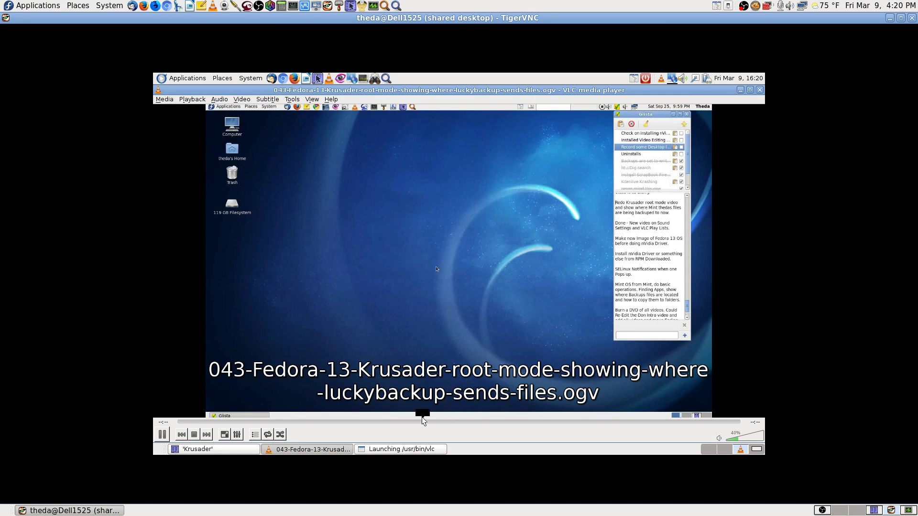
click(225, 434)
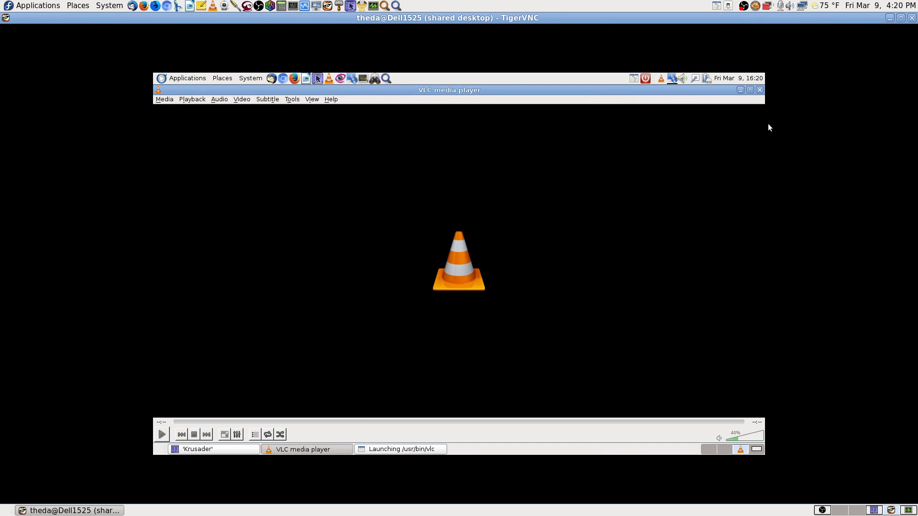
click(760, 91)
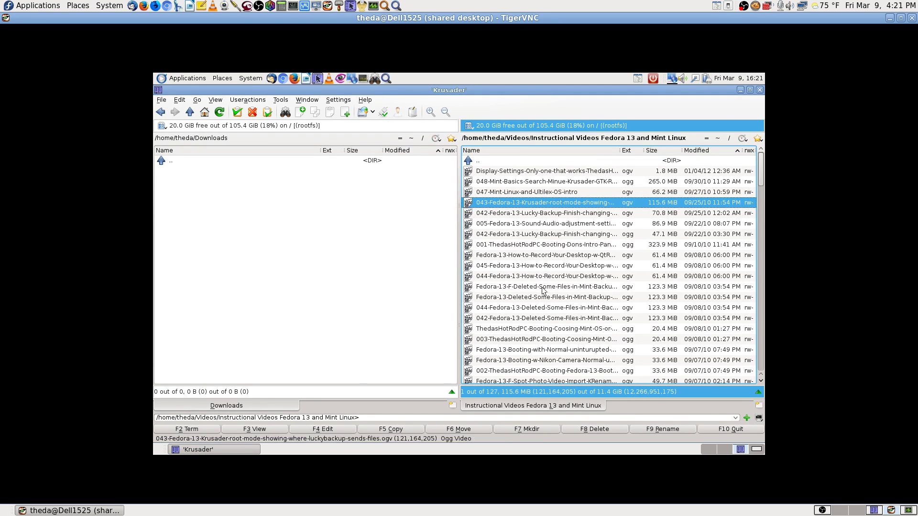
Step: Take the right panel up to the home folder and open Pictures
click(544, 162)
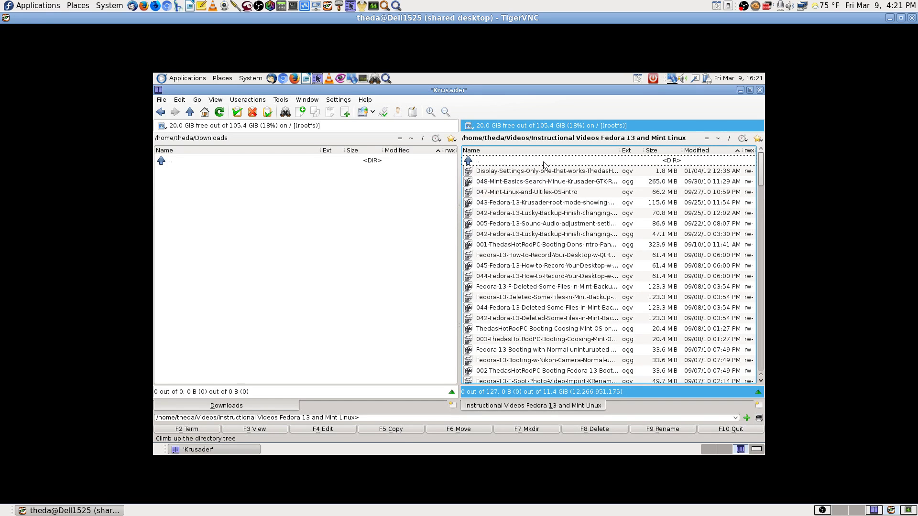
double_click(544, 162)
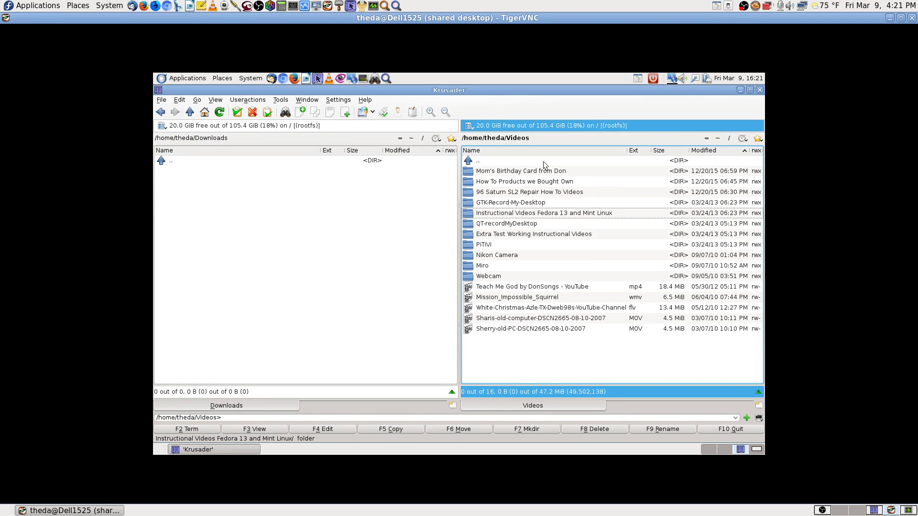
double_click(544, 162)
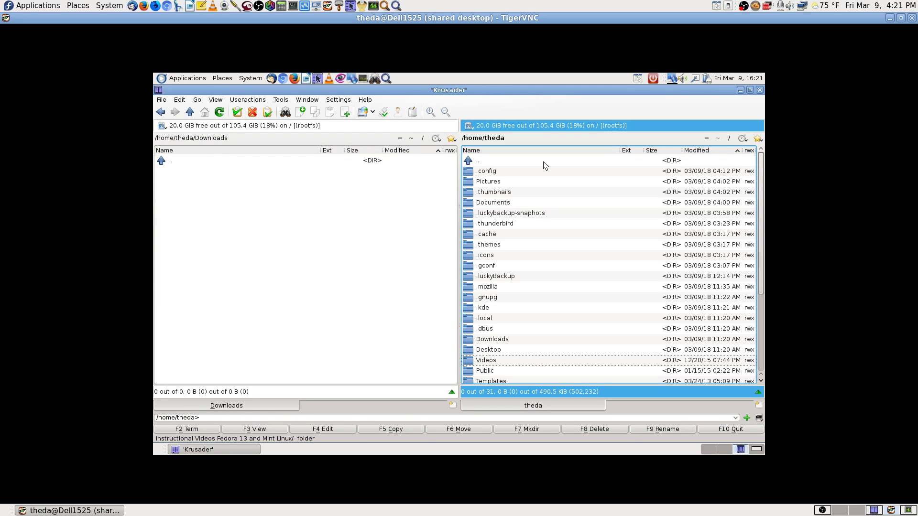
click(543, 165)
key(Down)
key(Return)
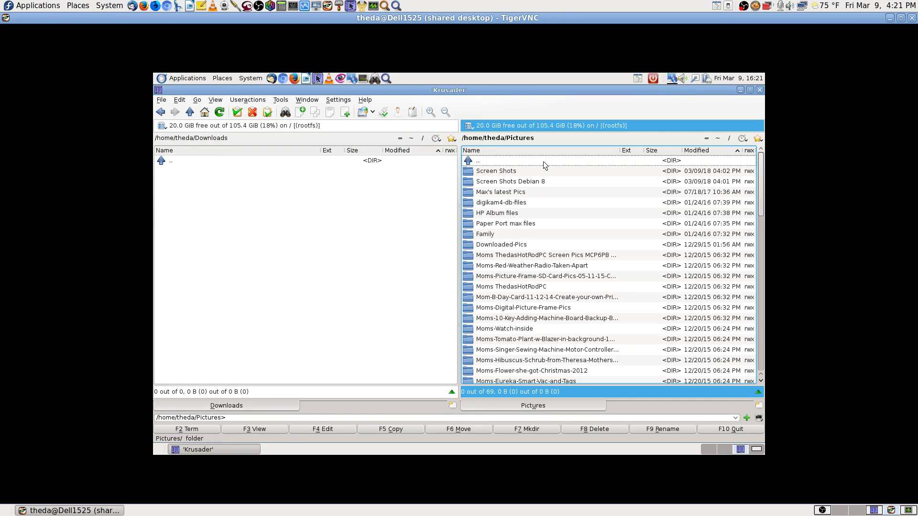
Step: Close Krusader and switch to OBS Studio with the Cams Both 1 & 2 scene
click(760, 89)
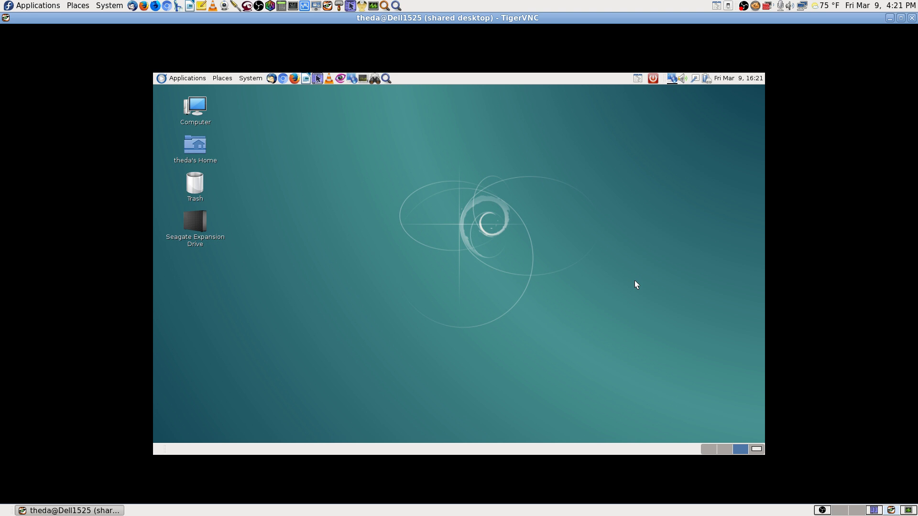
click(840, 511)
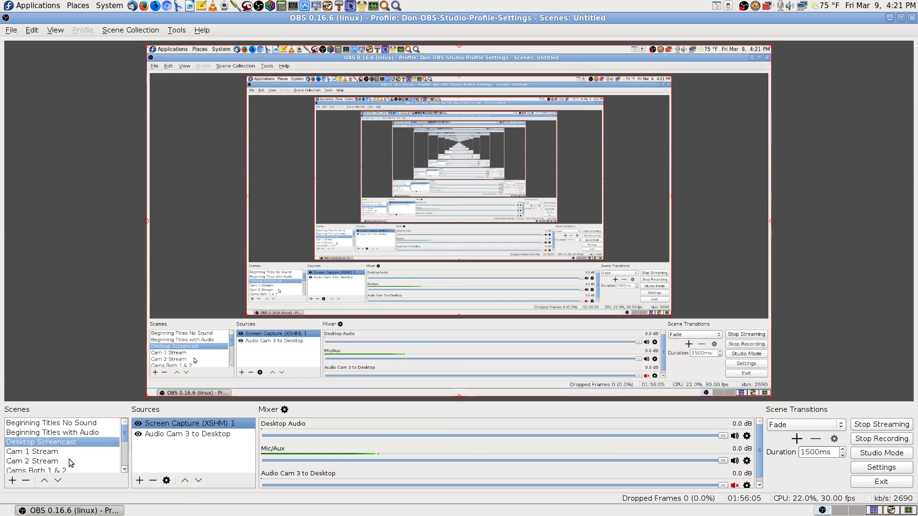
click(61, 468)
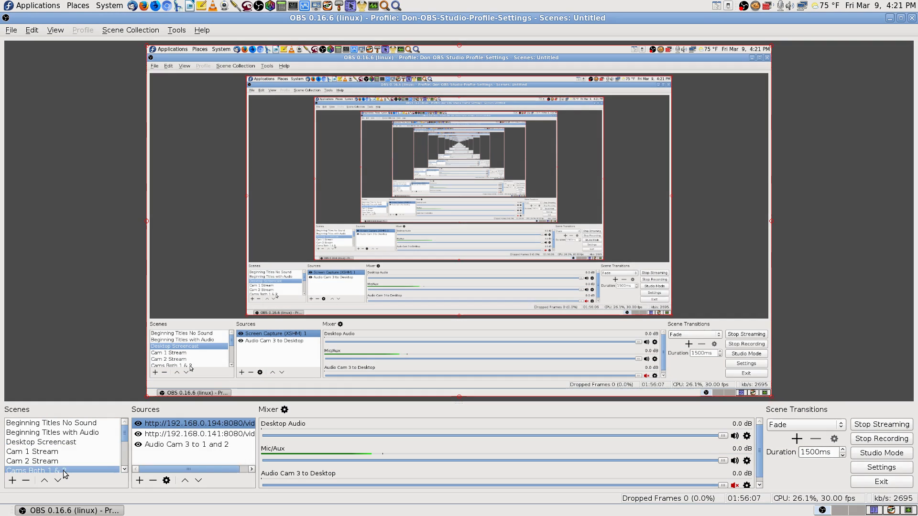